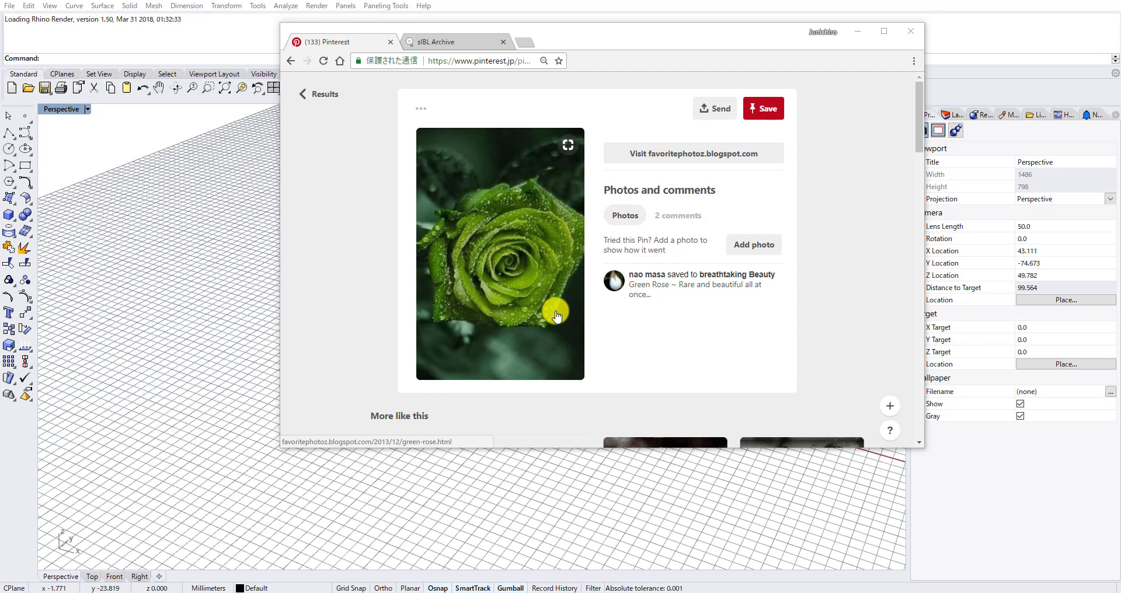
Switch from the browser to Rhino and launch Grasshopper.
click(587, 518)
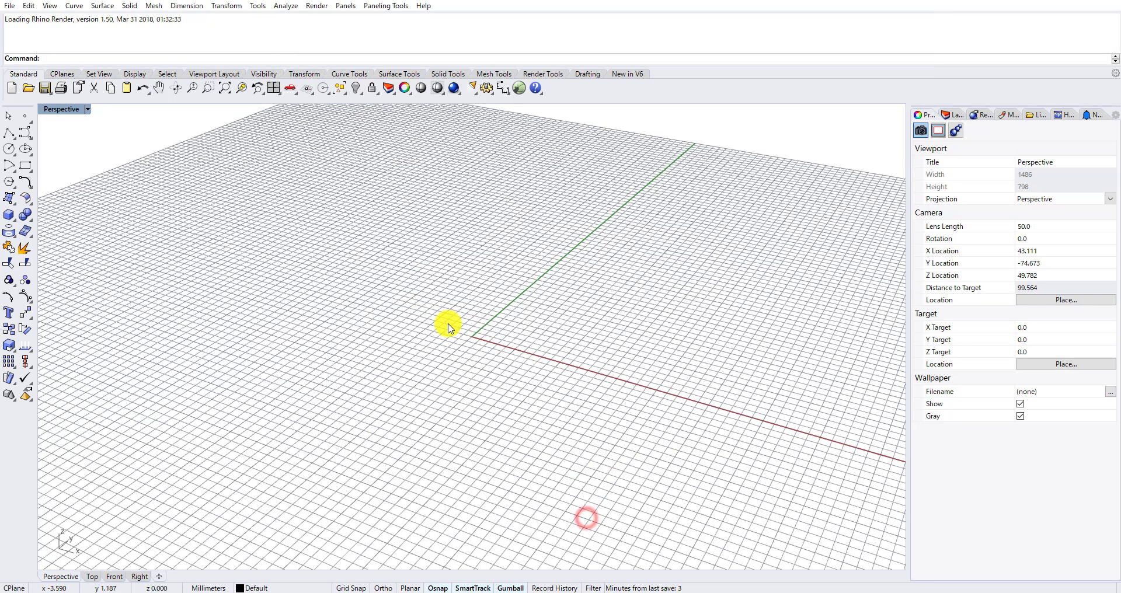
text(Grasshopper)
key(Return)
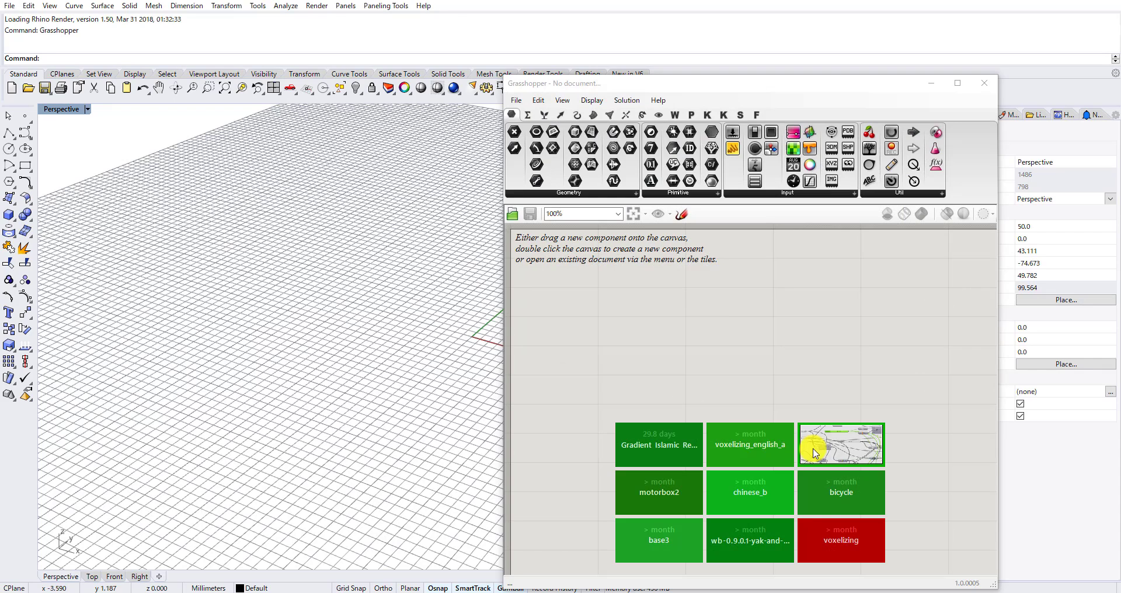
Place a Construct Point component on the empty Grasshopper canvas.
click(667, 314)
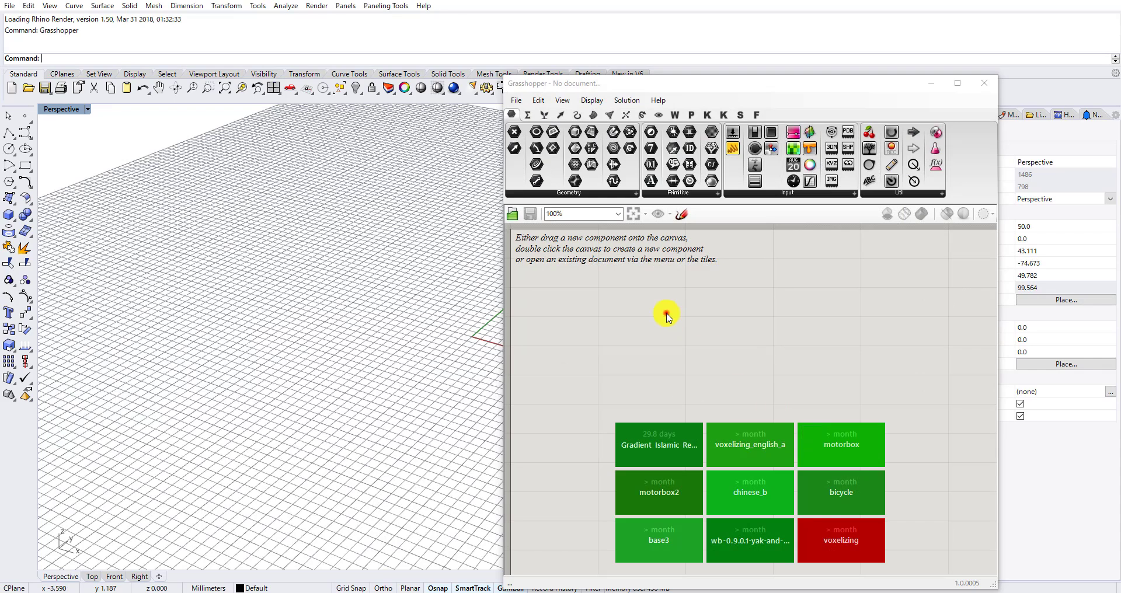
double_click(667, 313)
text(con)
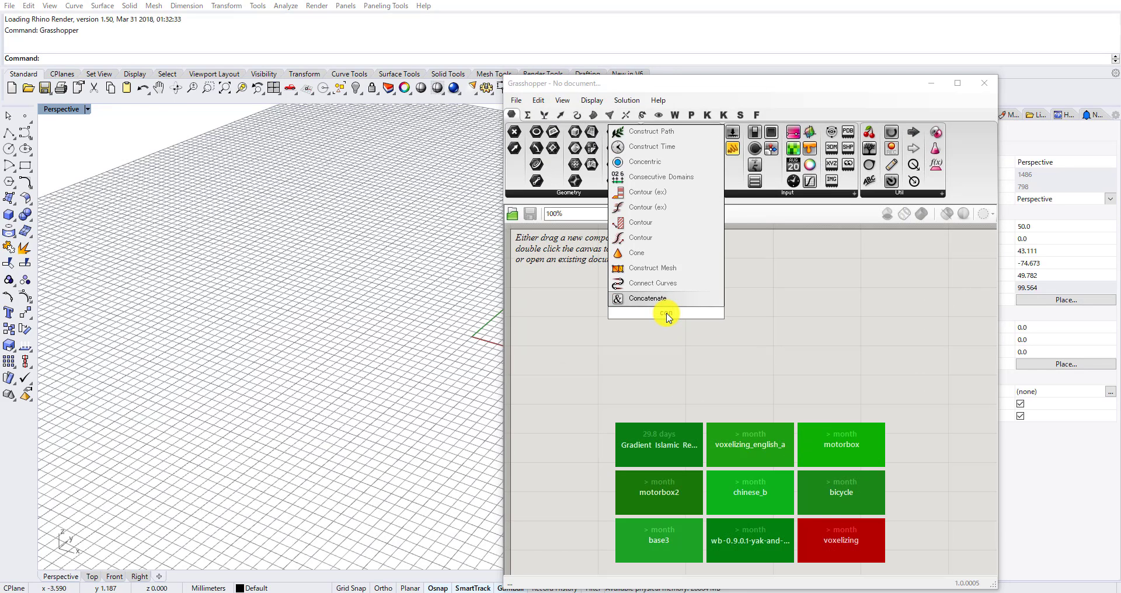
text(stru)
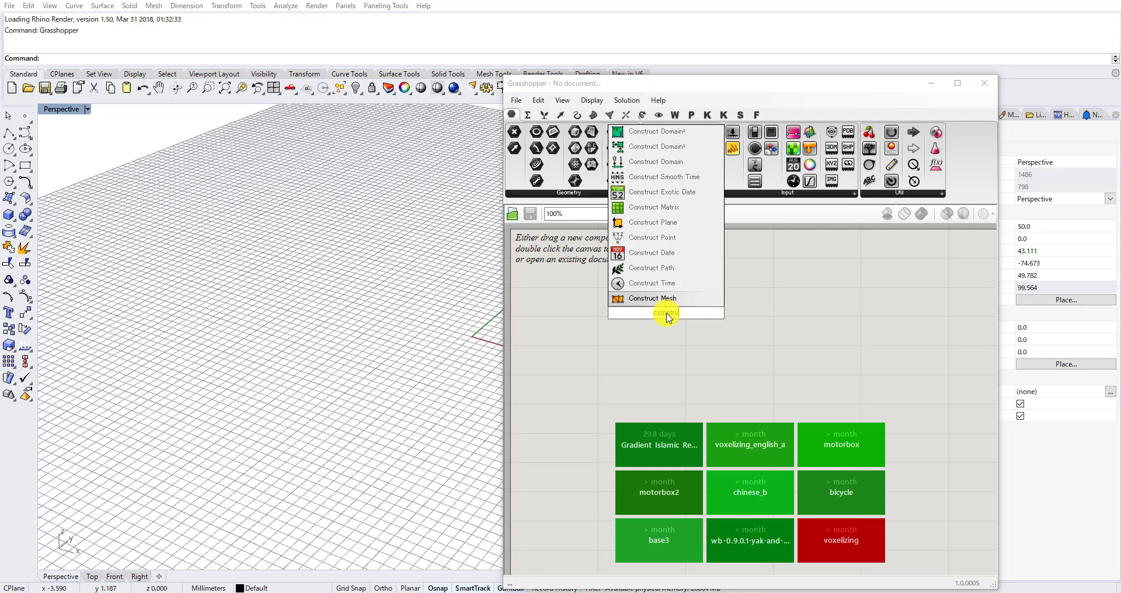
text(po)
key(BackSpace)
key(BackSpace)
text(poin)
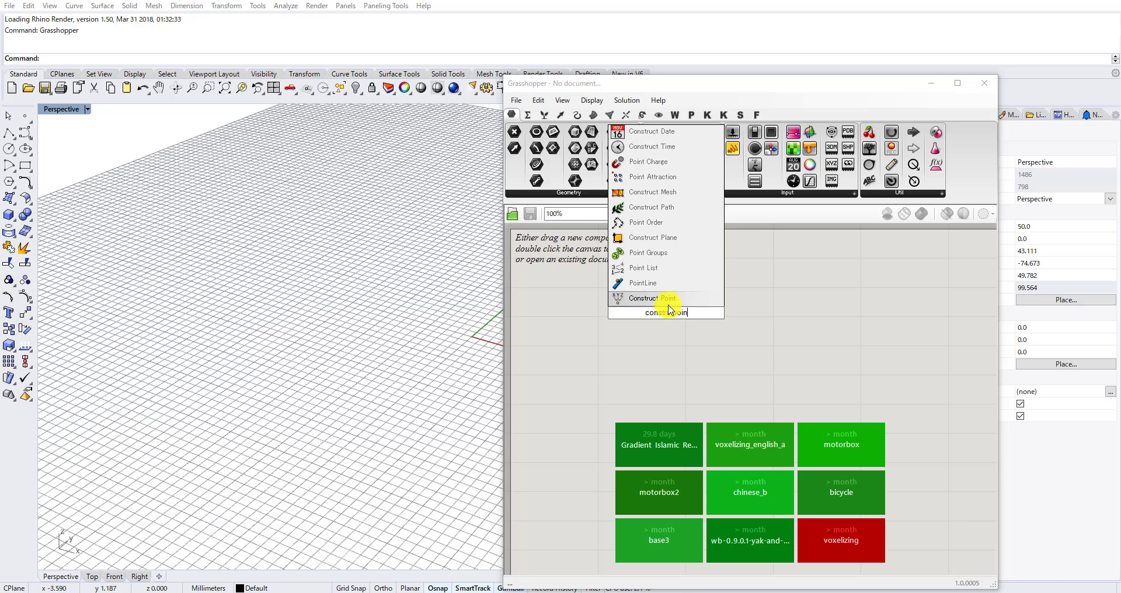
click(667, 301)
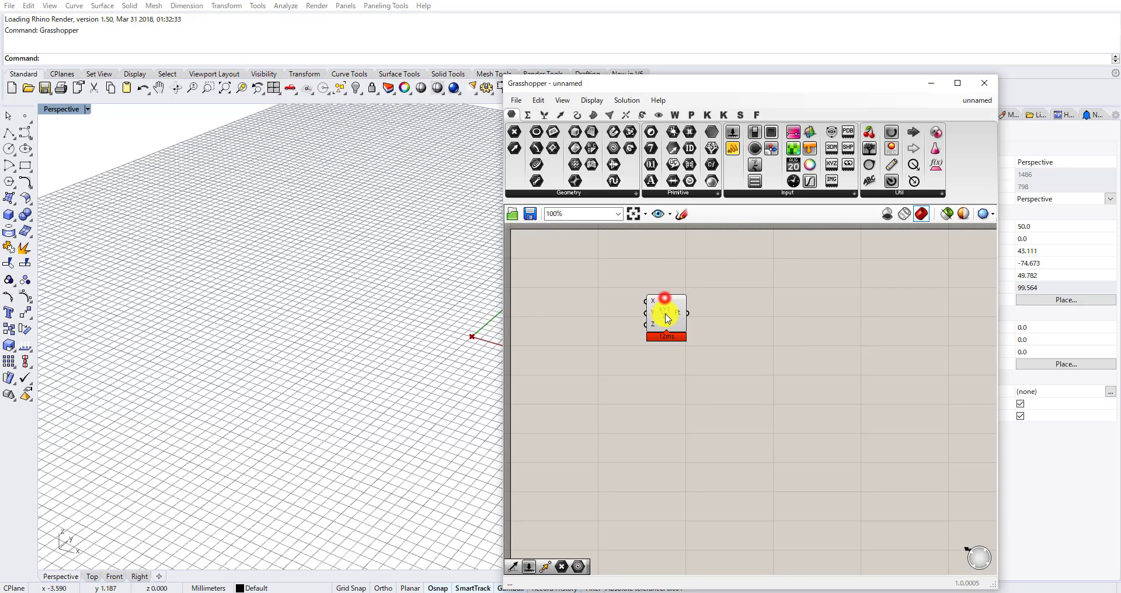
Examine the green rose reference photo in the browser and return to Grasshopper.
shift+right_drag(437, 321, 298, 299)
scroll(299, 299, down, 4)
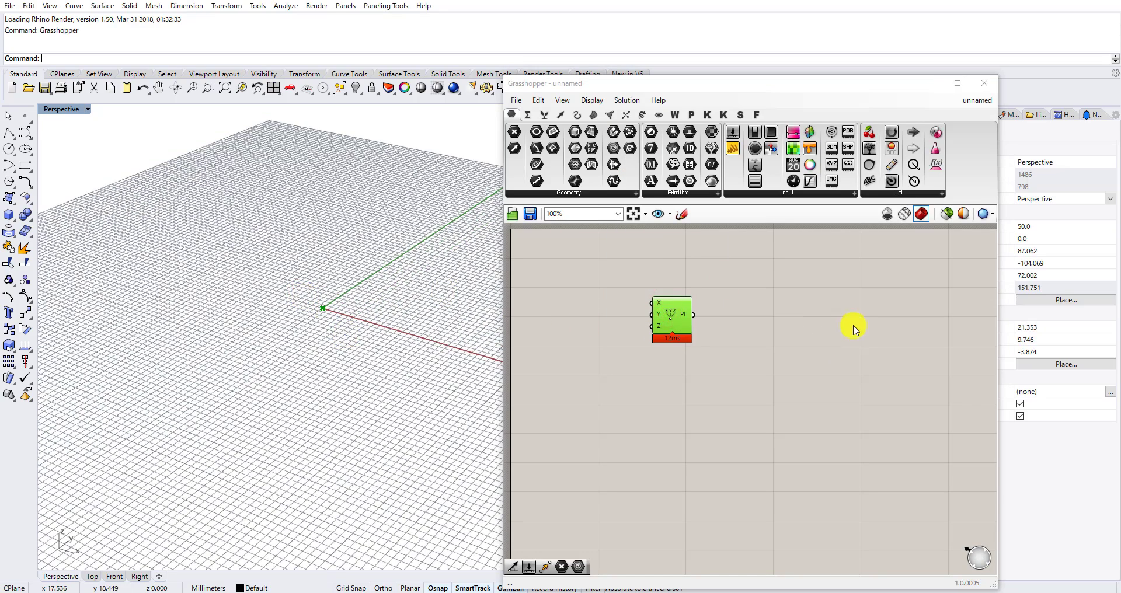
right_drag(376, 300, 394, 333)
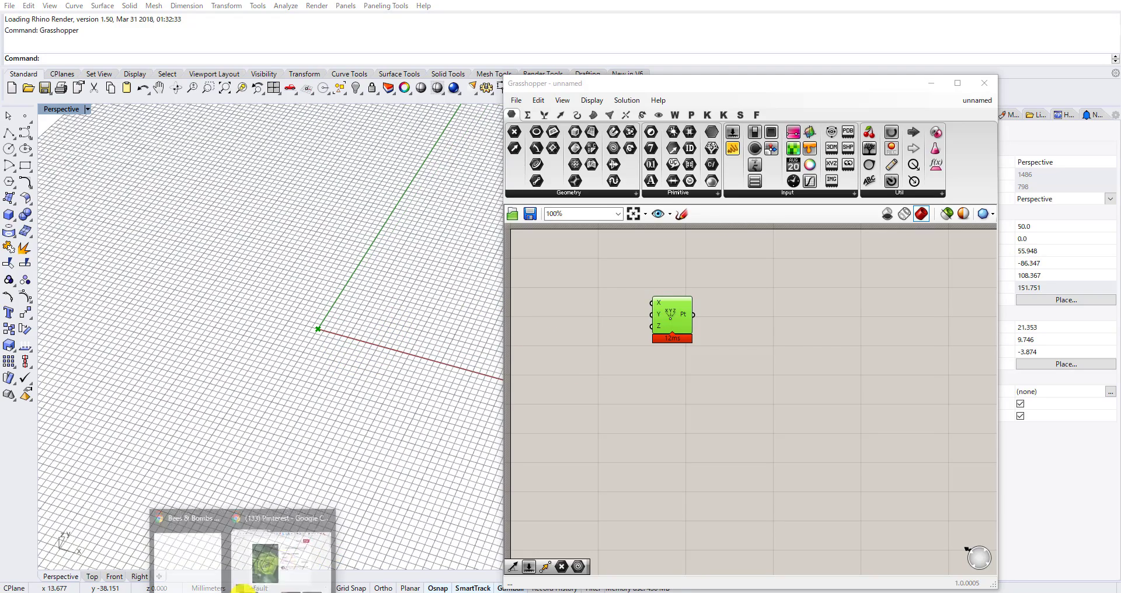
click(296, 540)
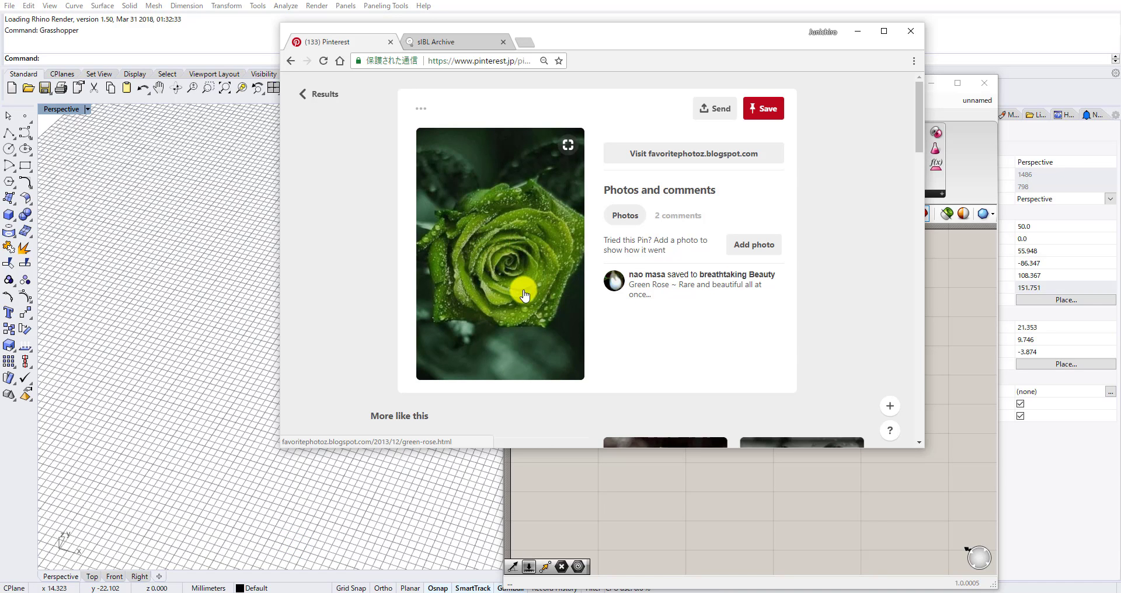
click(629, 498)
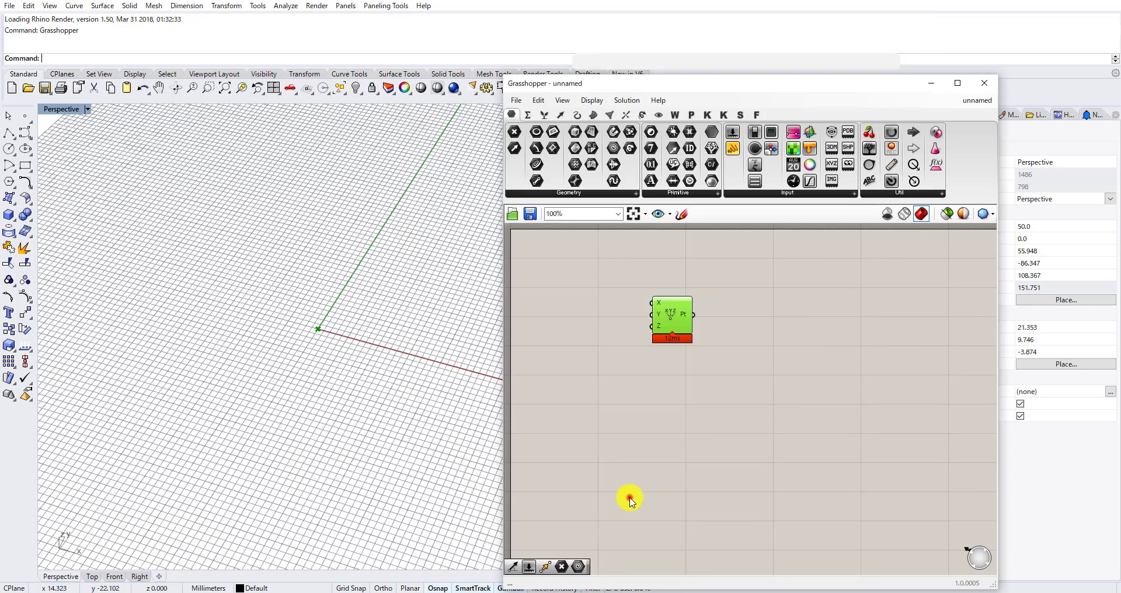
Add a Line SDL component beside Construct Point and connect the point output to its start input.
drag(680, 321, 708, 335)
right_drag(362, 329, 388, 292)
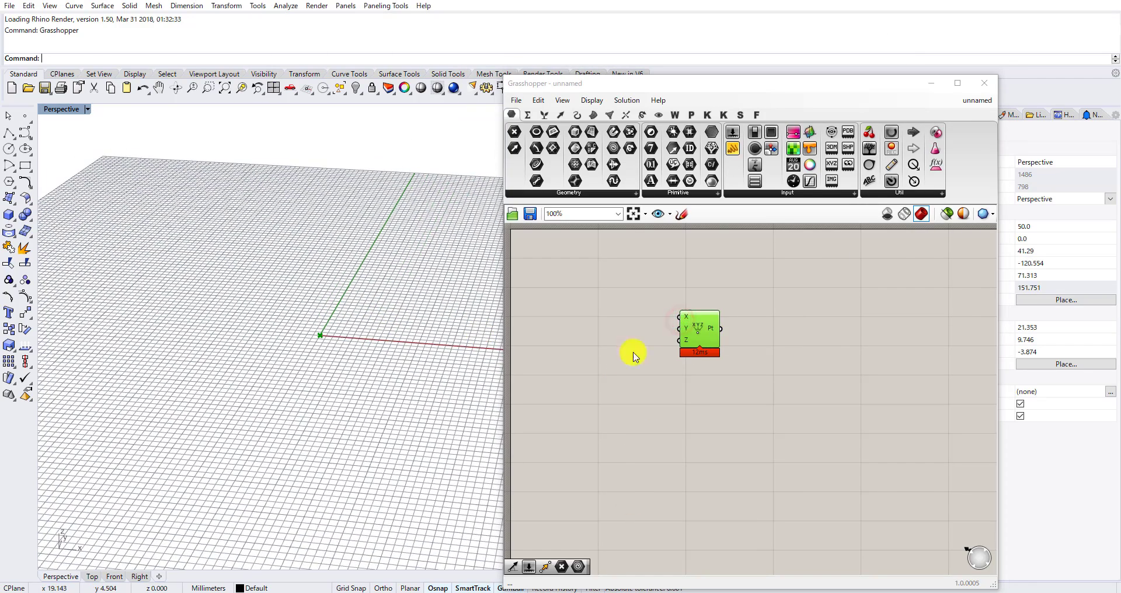
double_click(795, 357)
text(line)
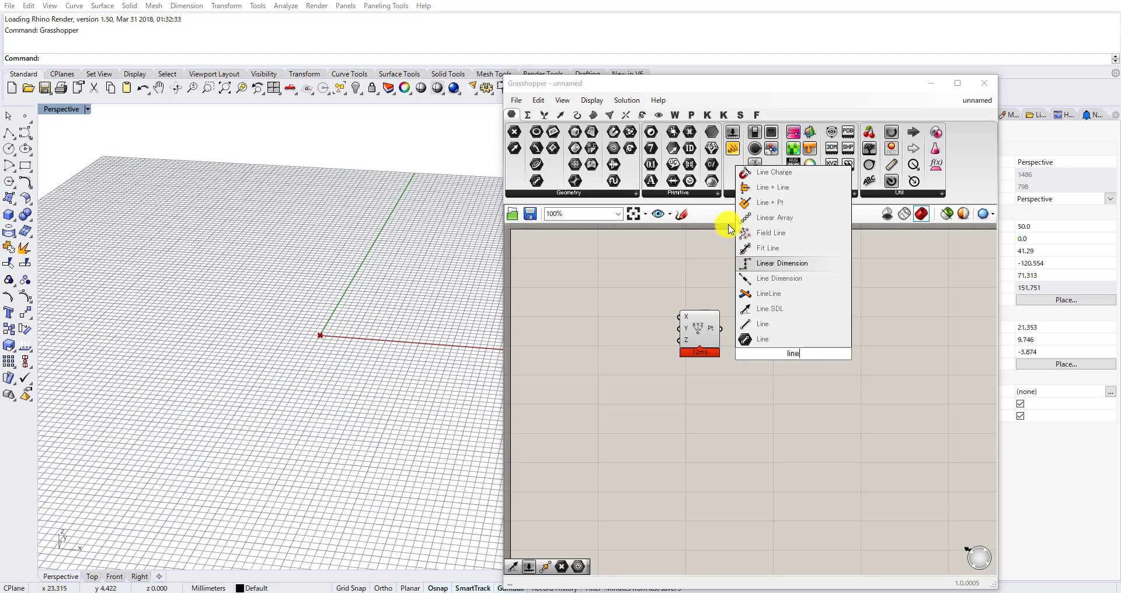
click(788, 315)
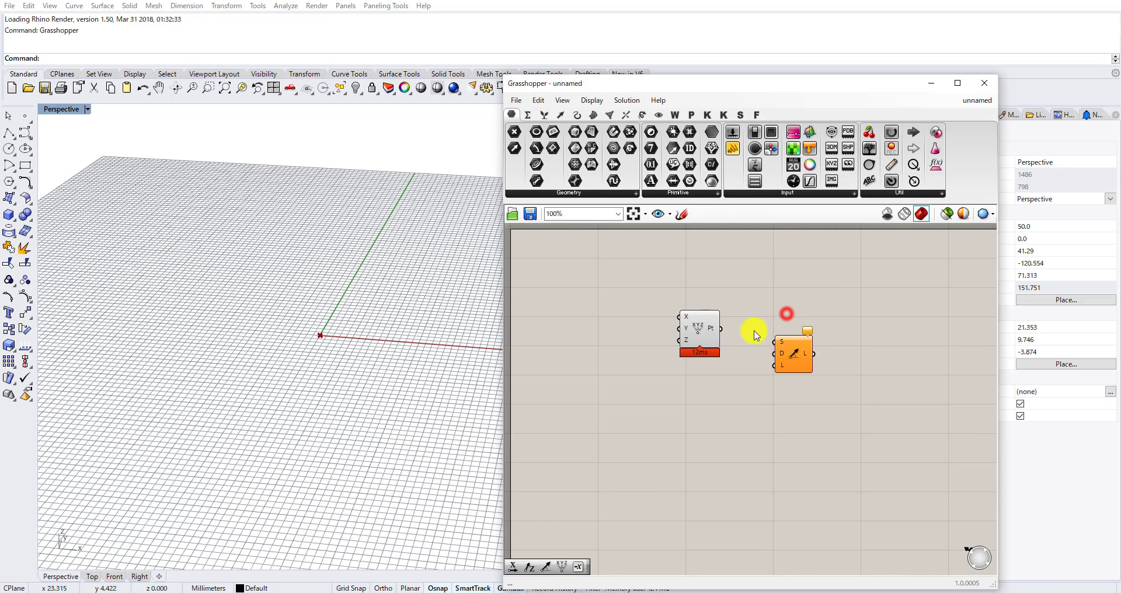
scroll(726, 334, up, 3)
drag(716, 325, 802, 347)
Add a Unit X vector below Construct Point and connect it to the Line SDL direction input.
double_click(724, 393)
text(x)
click(695, 382)
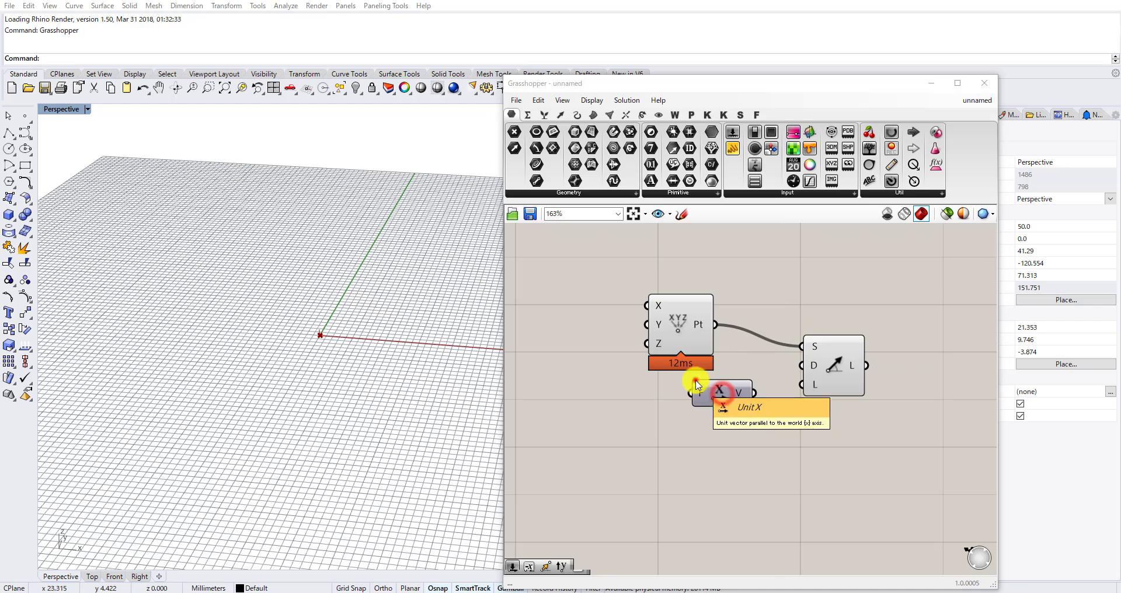
drag(719, 390, 802, 366)
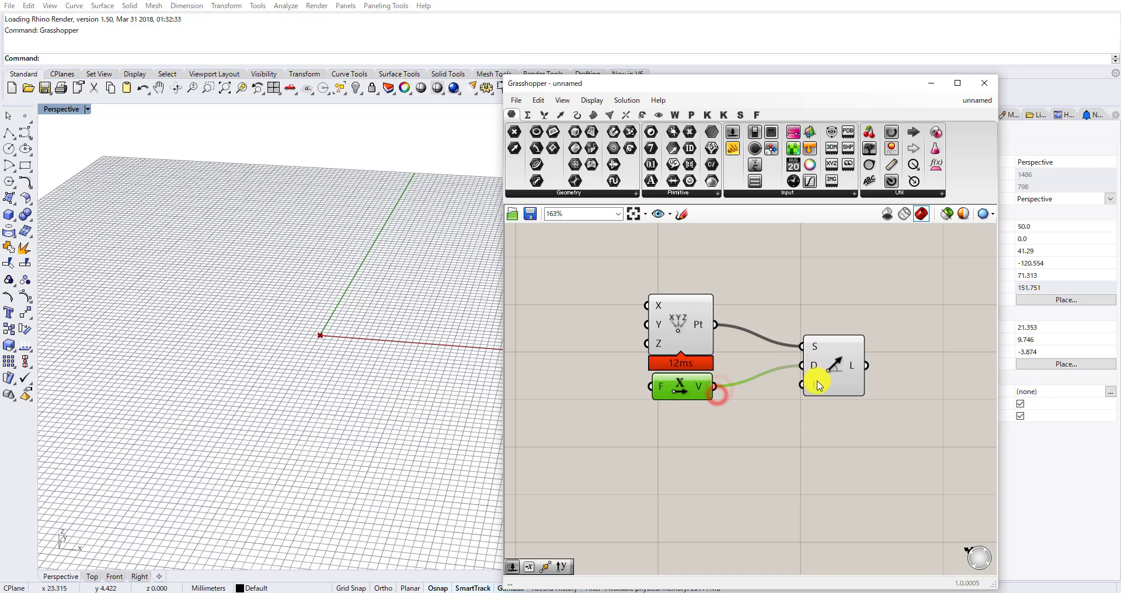
double_click(668, 456)
text(2)
key(Return)
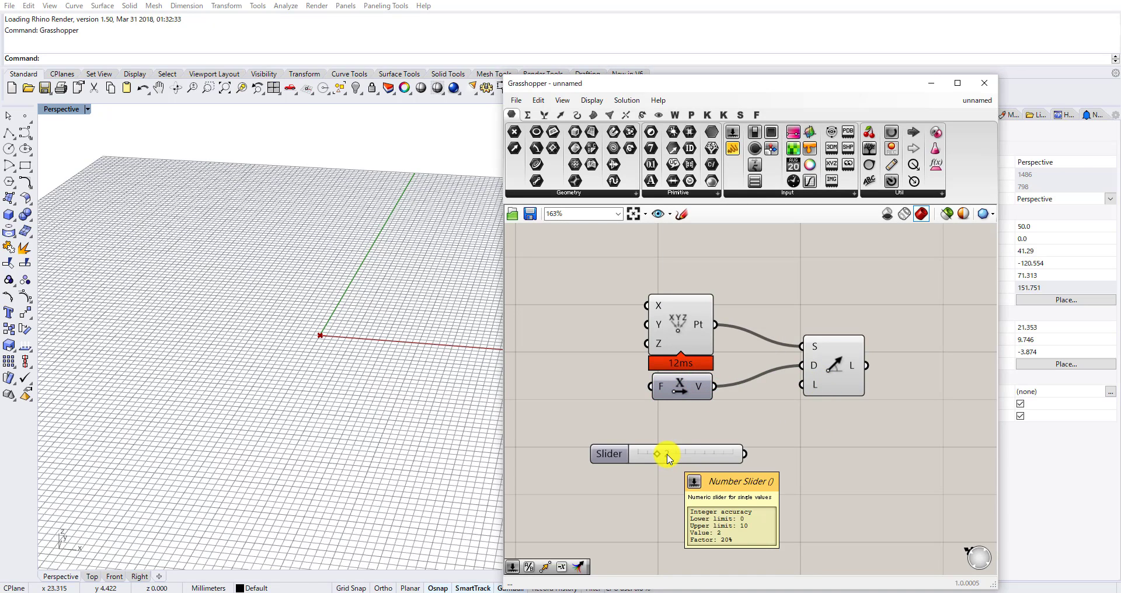
drag(685, 498, 626, 439)
key(Delete)
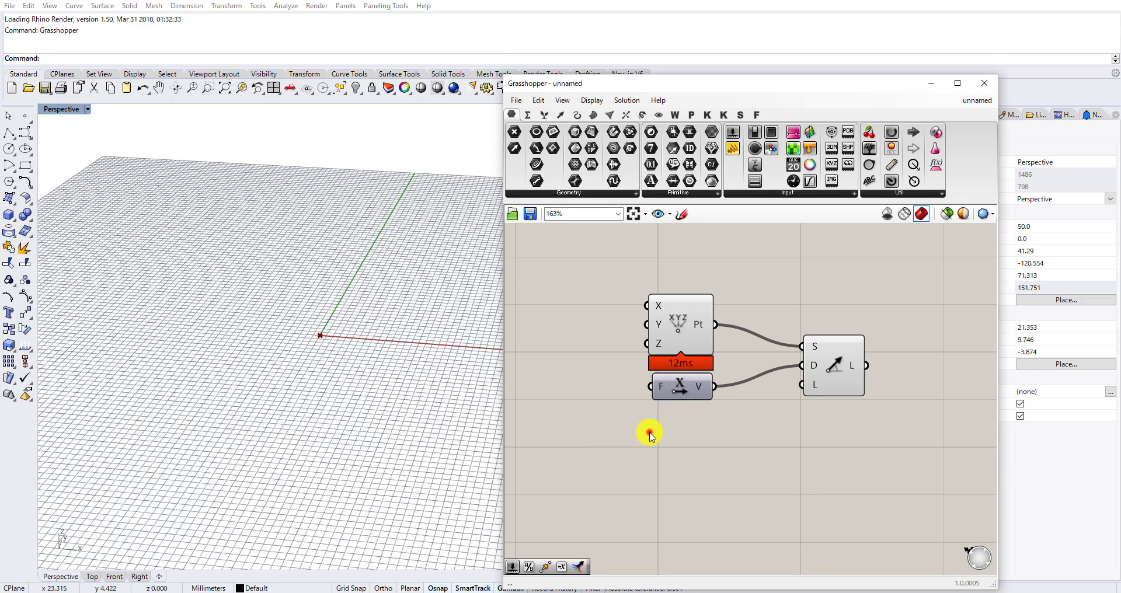
Add a number slider set to 26 and connect it to the Line SDL length input.
double_click(649, 433)
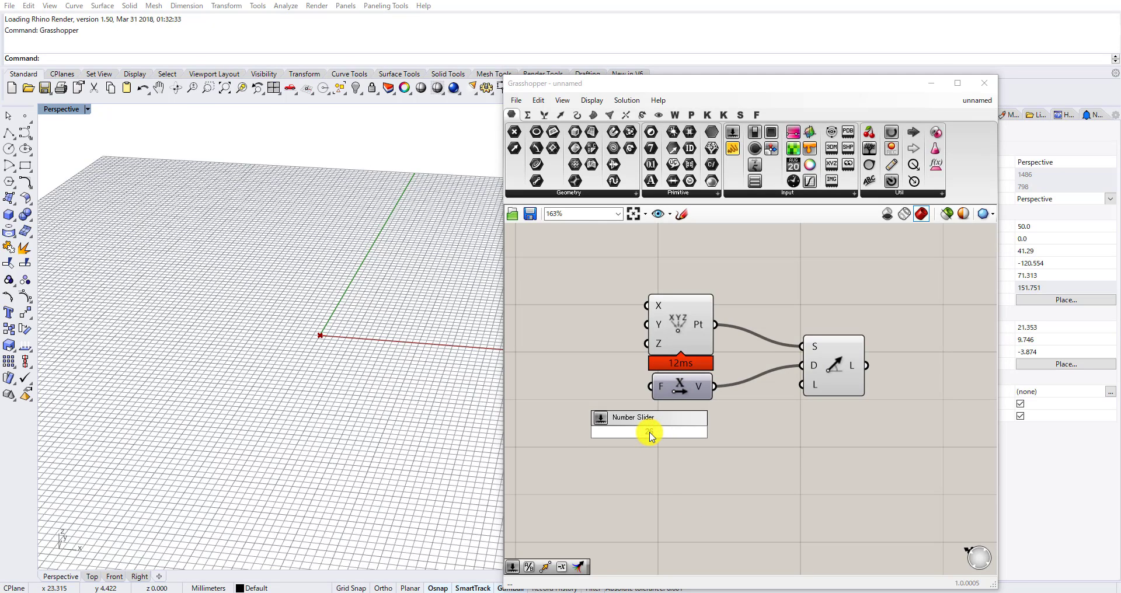
key(Return)
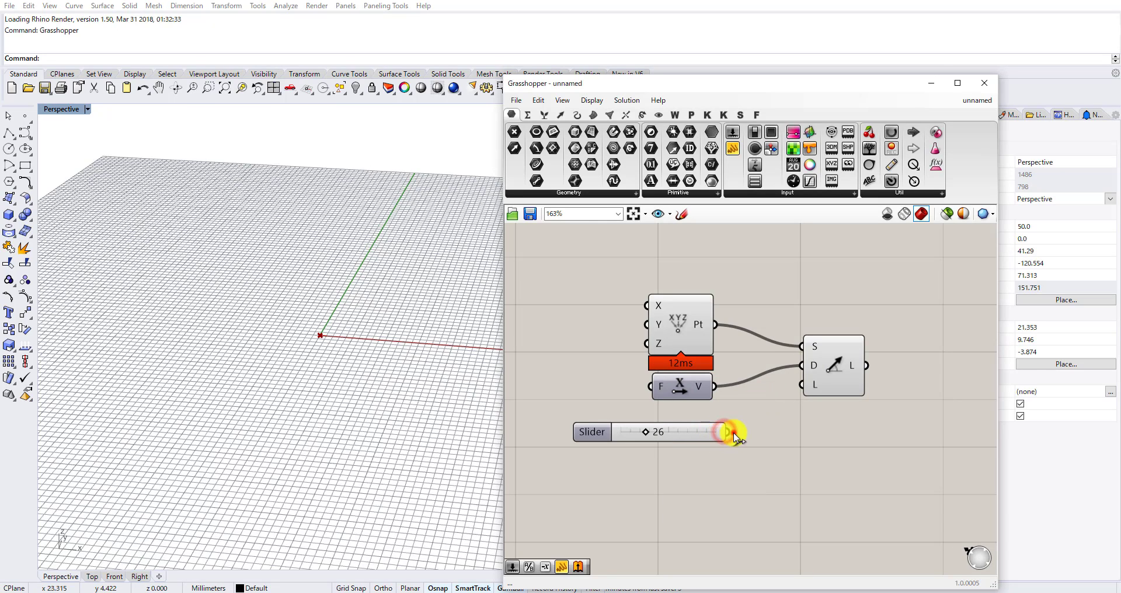
drag(734, 435, 803, 385)
scroll(246, 243, down, 5)
right_drag(246, 243, 260, 275)
scroll(766, 367, down, 4)
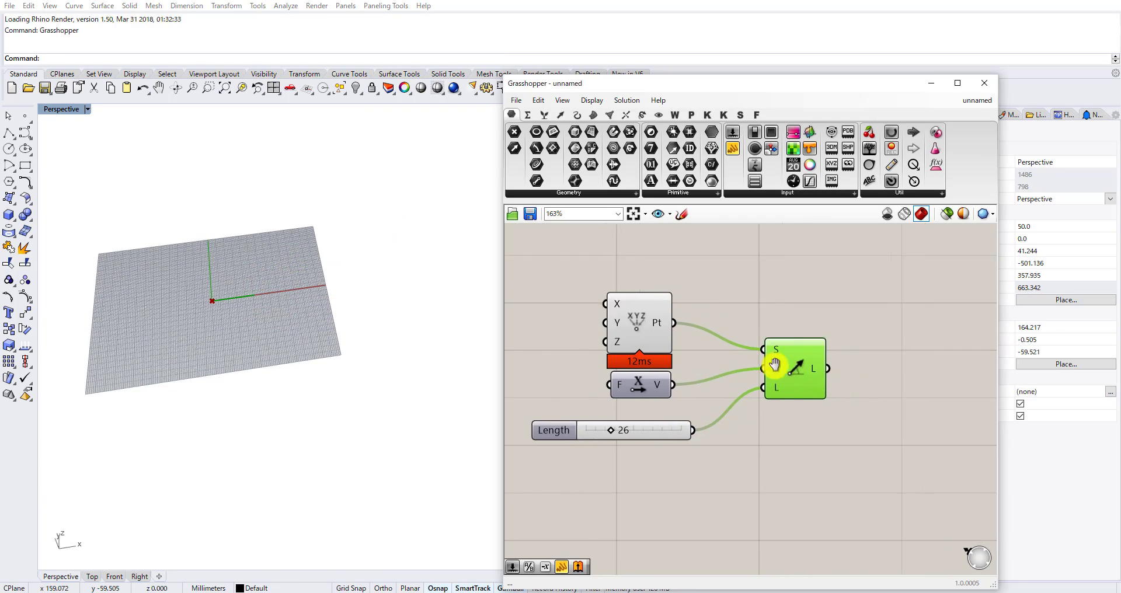
Add a Curve parameter, feed it the Line SDL output, and reparameterize it.
double_click(834, 393)
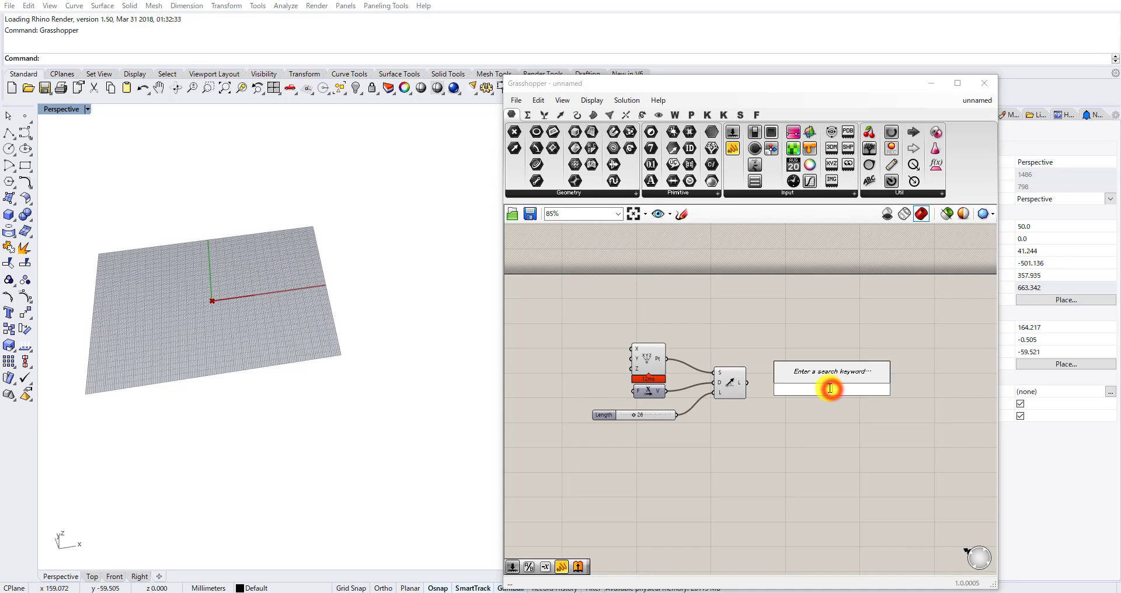
text(crv)
click(806, 376)
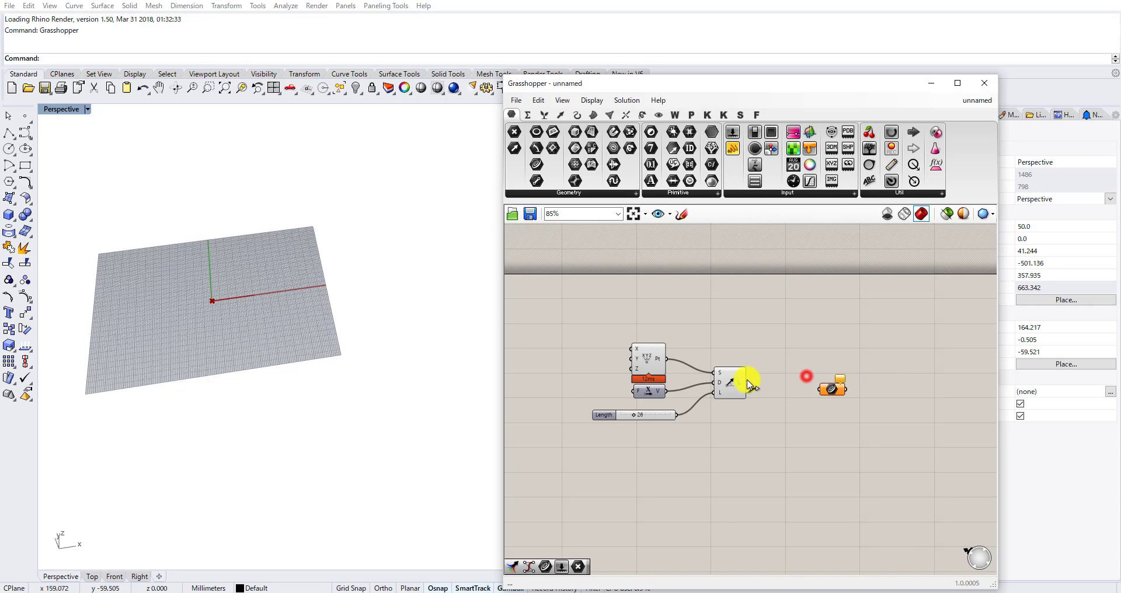
drag(747, 381, 820, 389)
drag(831, 389, 782, 396)
right_click(781, 372)
click(813, 486)
right_drag(778, 396, 719, 397)
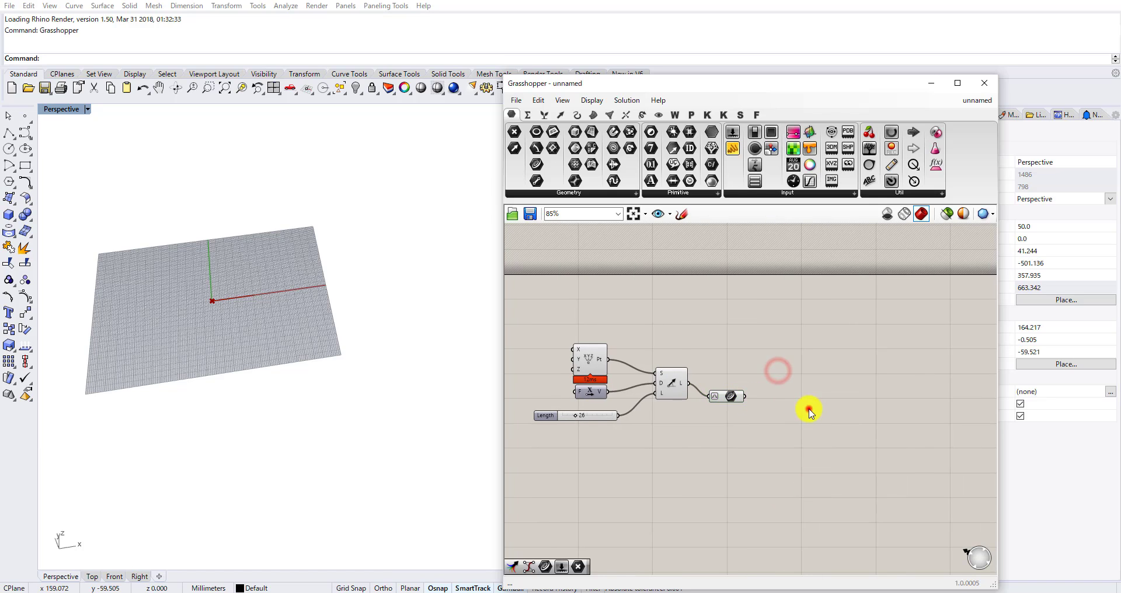
Add a Divide Curve component and connect the Curve parameter to its curve input.
double_click(809, 409)
text(divide)
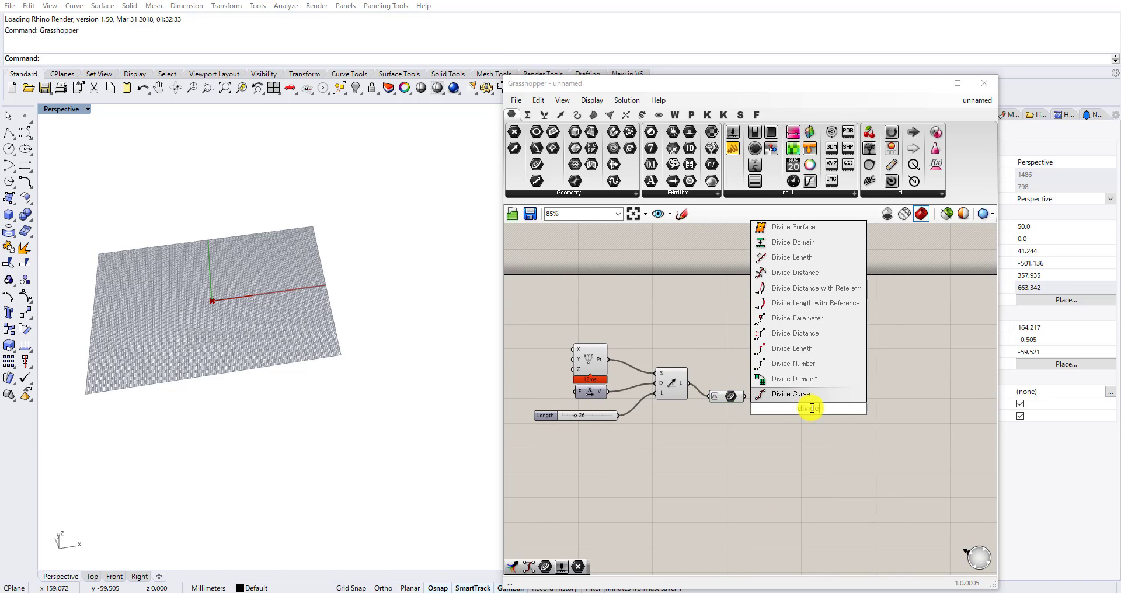
click(809, 395)
scroll(744, 409, up, 3)
drag(744, 390, 809, 396)
Add a number slider set to 400 and connect it to the Divide Curve count input.
right_drag(750, 443, 742, 410)
double_click(728, 418)
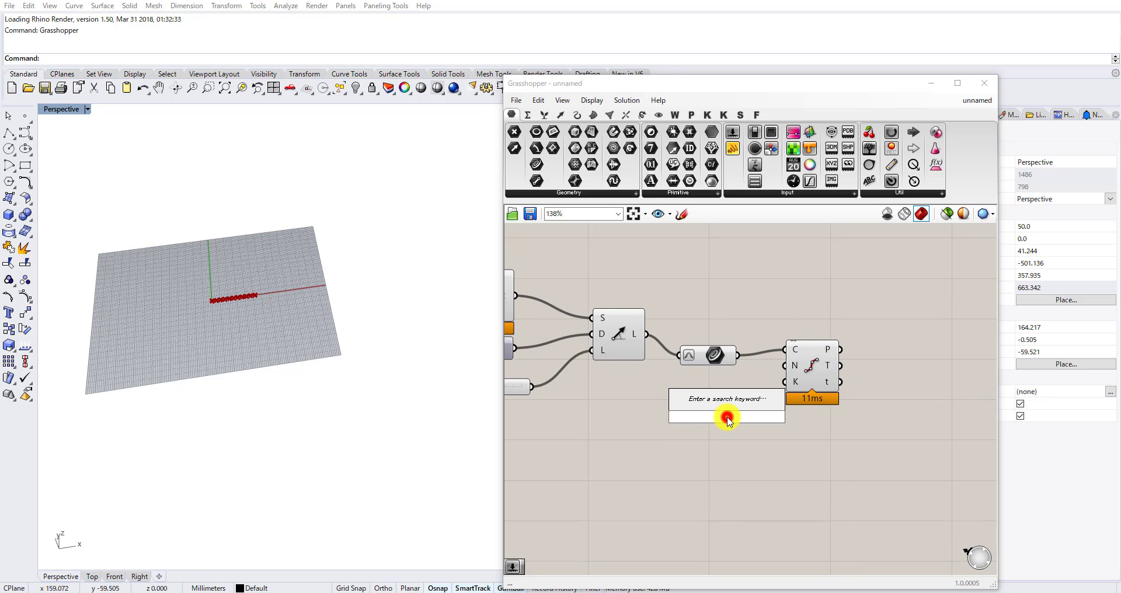
scroll(220, 333, up, 5)
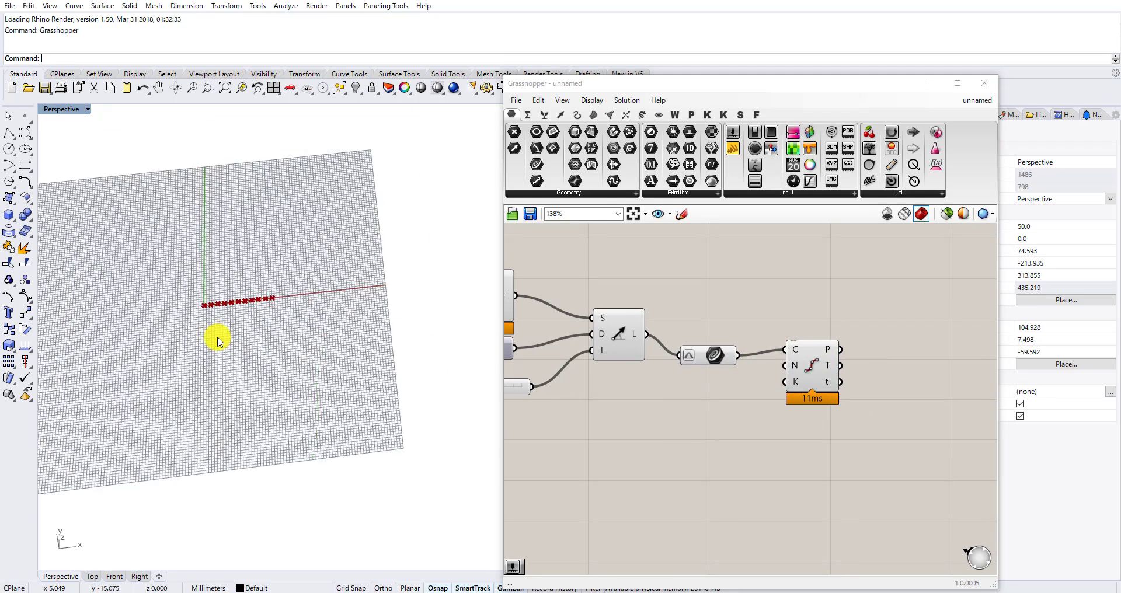
shift+right_drag(243, 296, 282, 325)
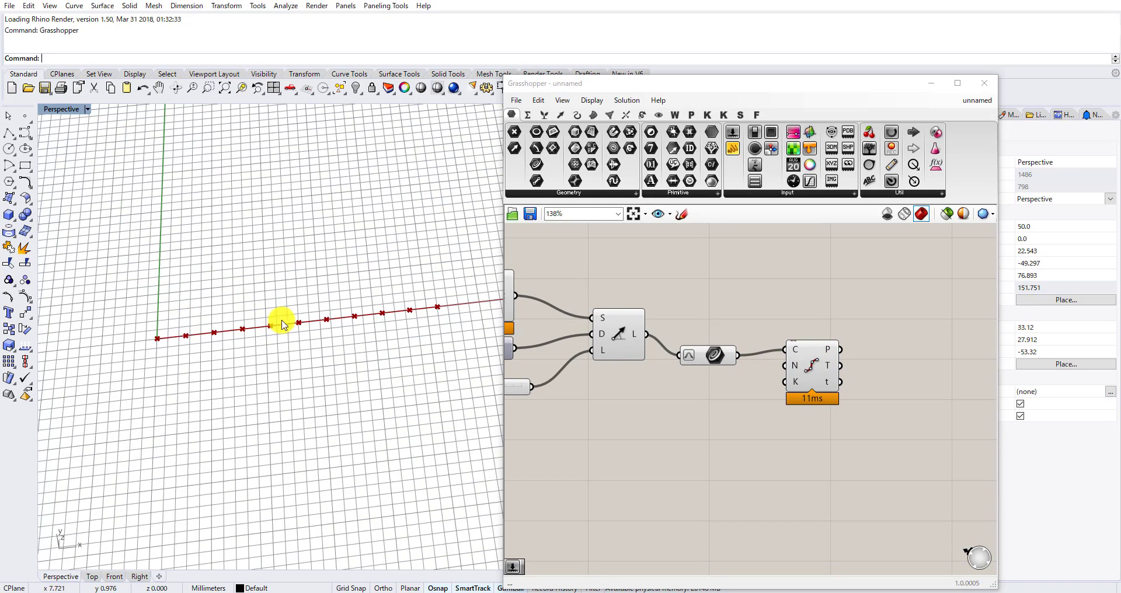
double_click(702, 418)
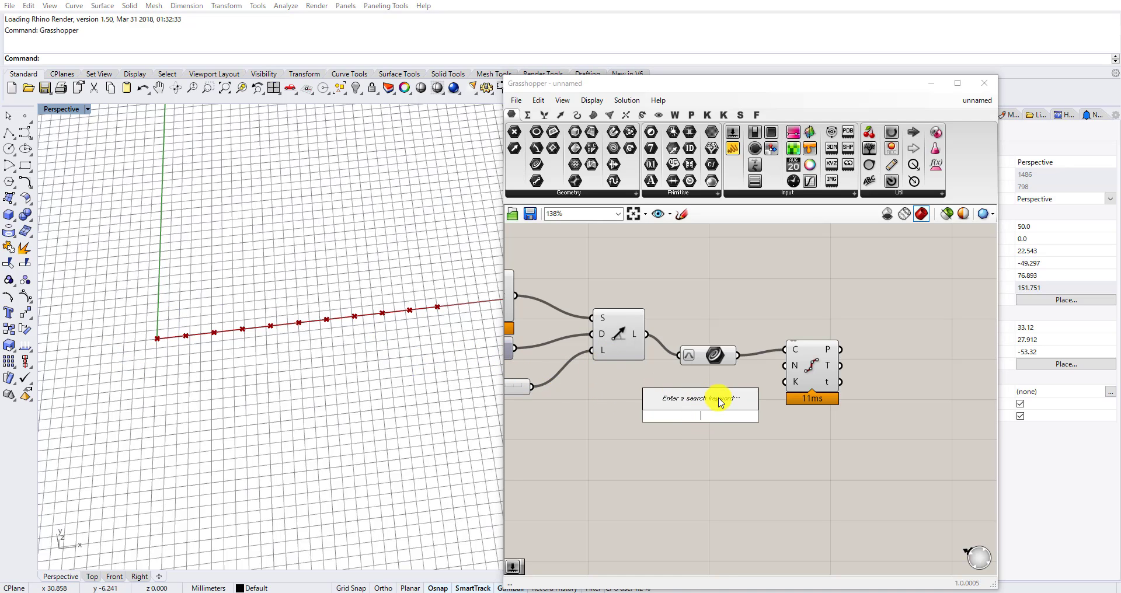
text(400)
key(Return)
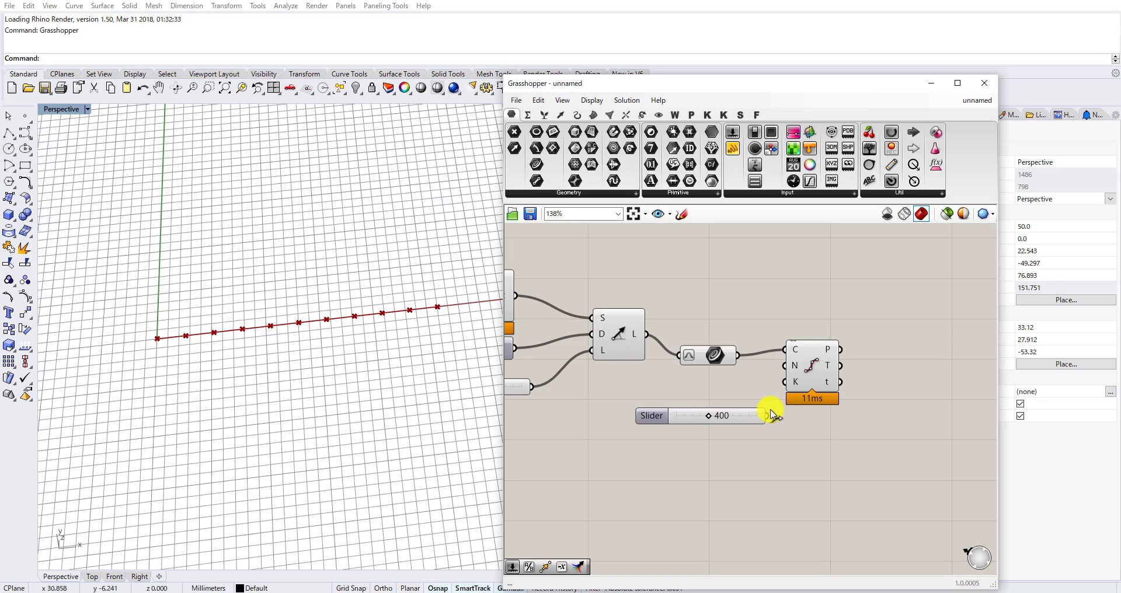
drag(797, 365, 796, 367)
Zoom the Rhino viewport in on the Divide Curve points to inspect their spacing.
right_drag(458, 313, 380, 242)
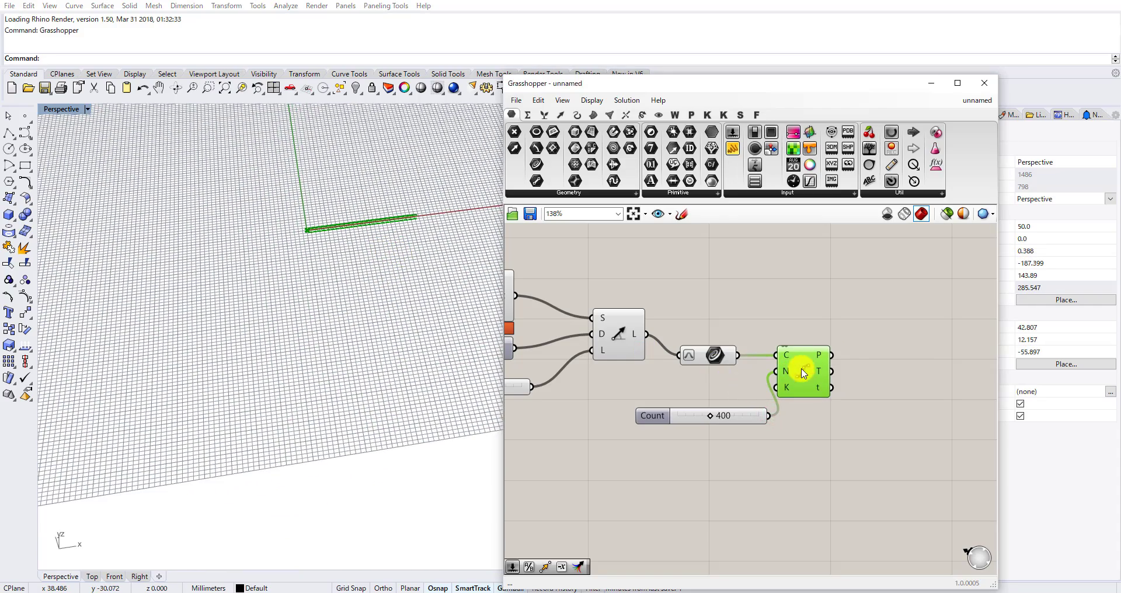
right_click(802, 369)
click(781, 345)
middle_click(797, 368)
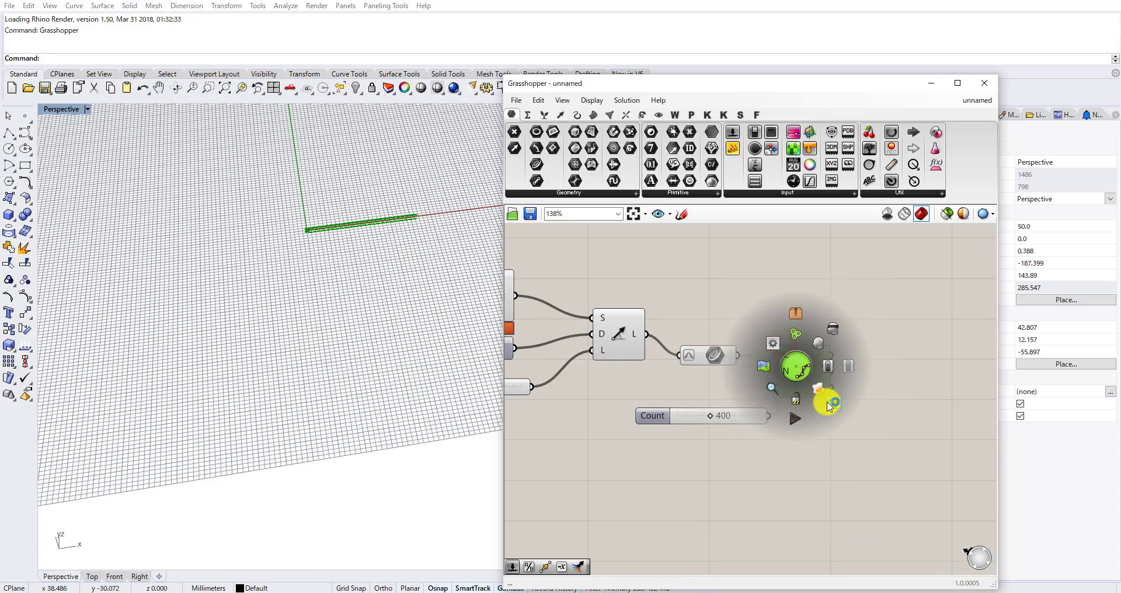
click(829, 403)
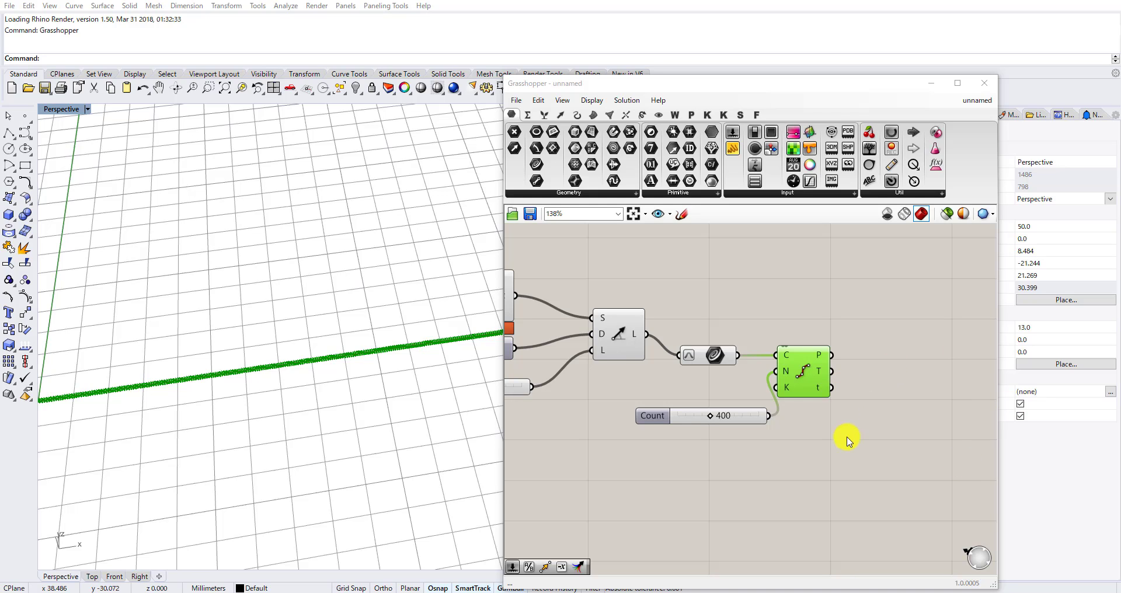
Add a Series component and place it below and to the right of the Divide Curve component.
double_click(849, 456)
text(seam)
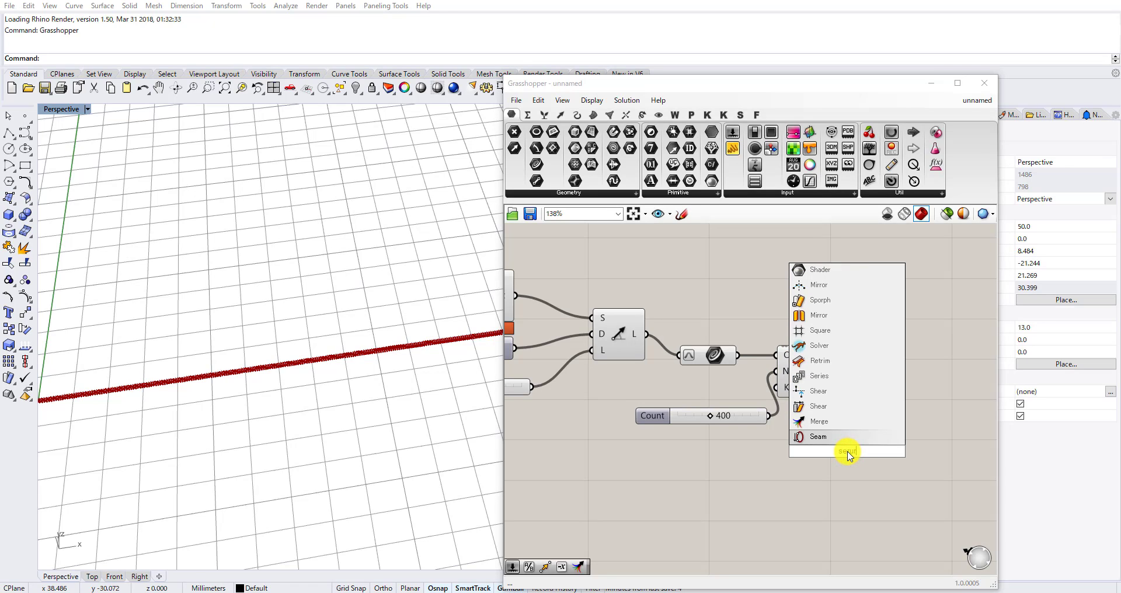
key(BackSpace)
key(BackSpace)
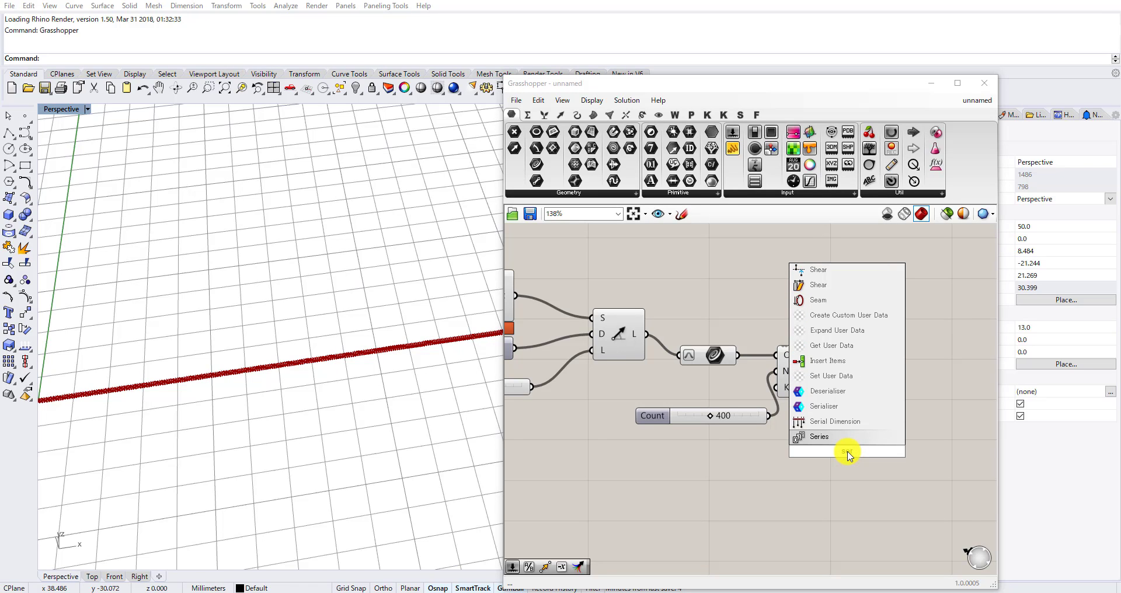
key(Return)
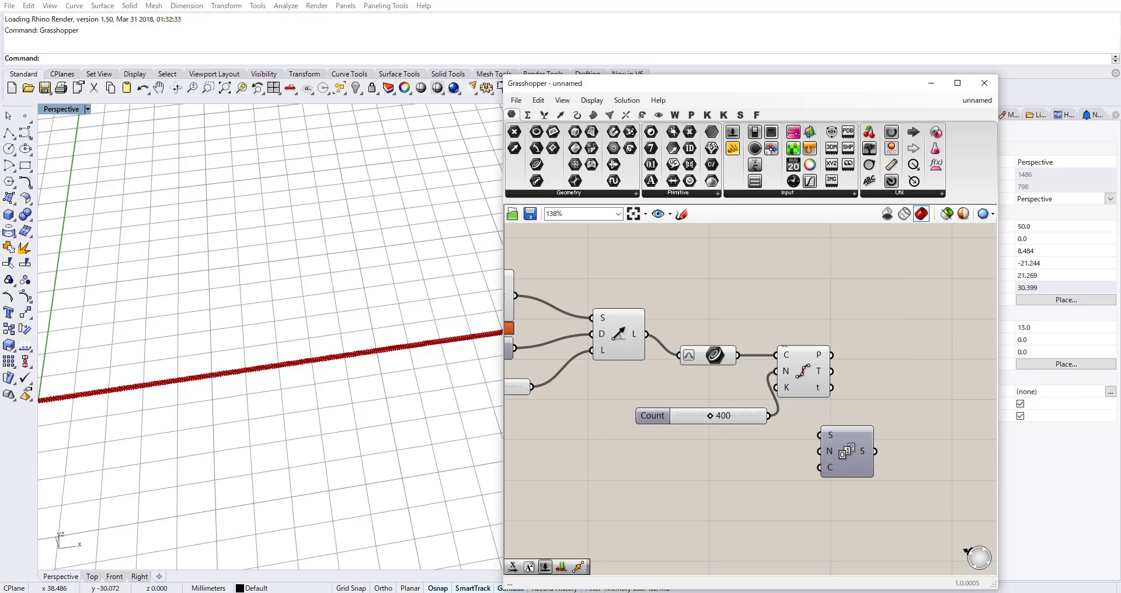
drag(850, 455, 897, 470)
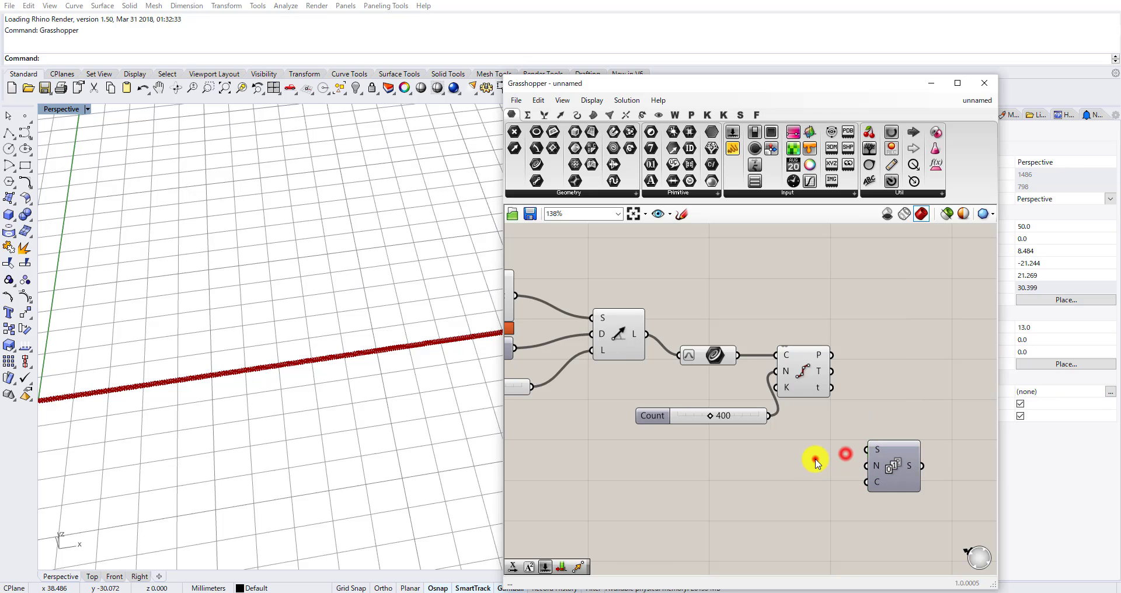
Add a List Length component, feed it the Divide Curve points, and connect its output to the Series count input.
double_click(816, 459)
text(length)
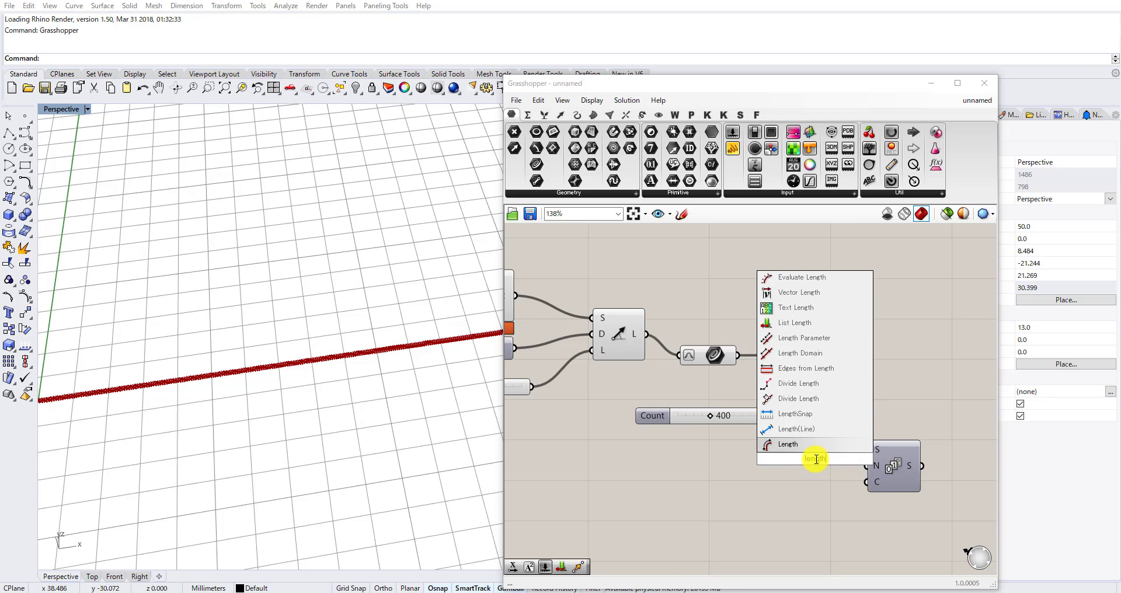
click(813, 324)
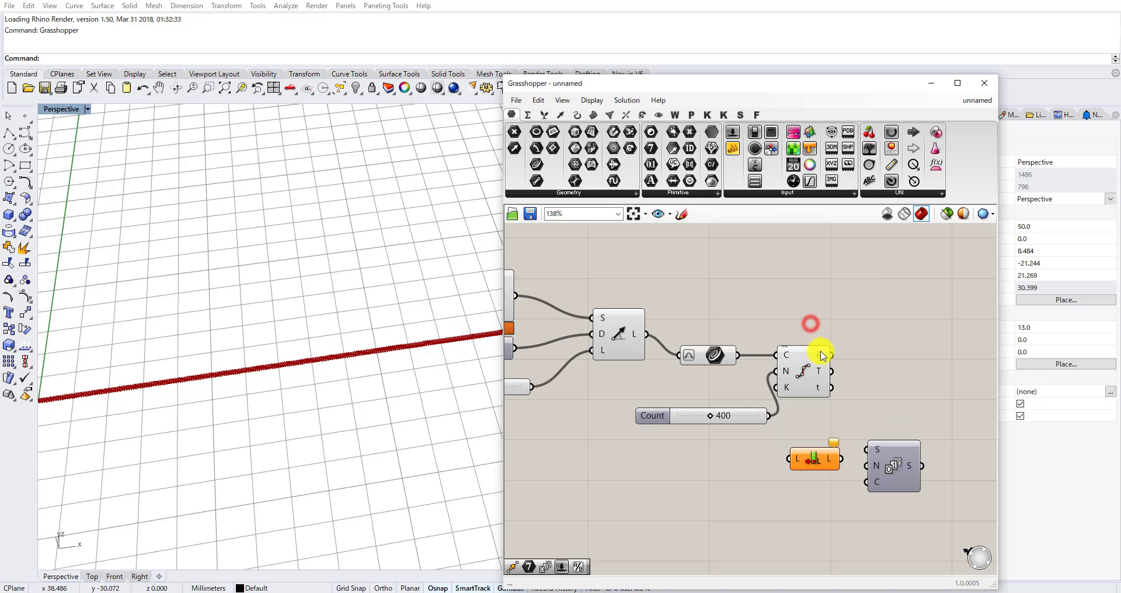
drag(823, 355, 884, 484)
scroll(812, 467, up, 3)
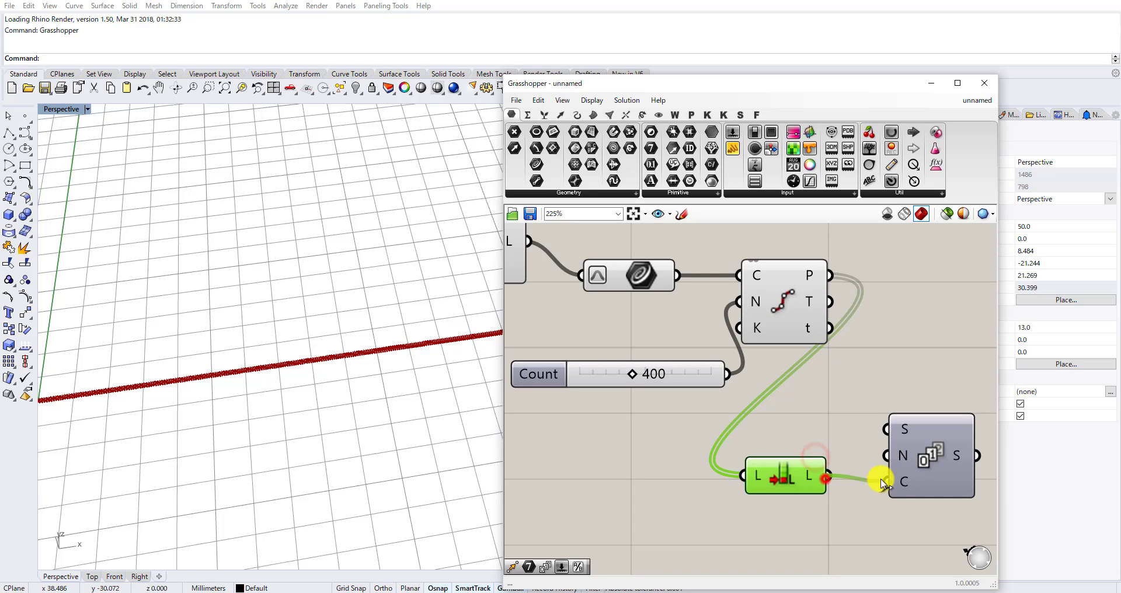
scroll(790, 388, down, 2)
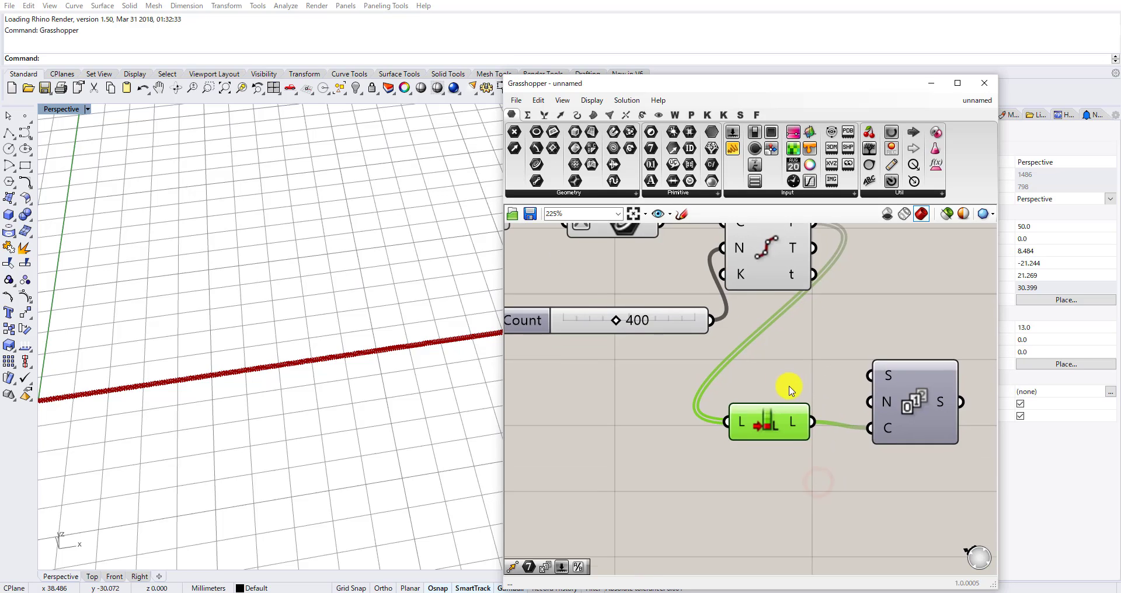
Move the List Length and Series components further from Divide Curve to make room for another input.
double_click(726, 456)
click(786, 487)
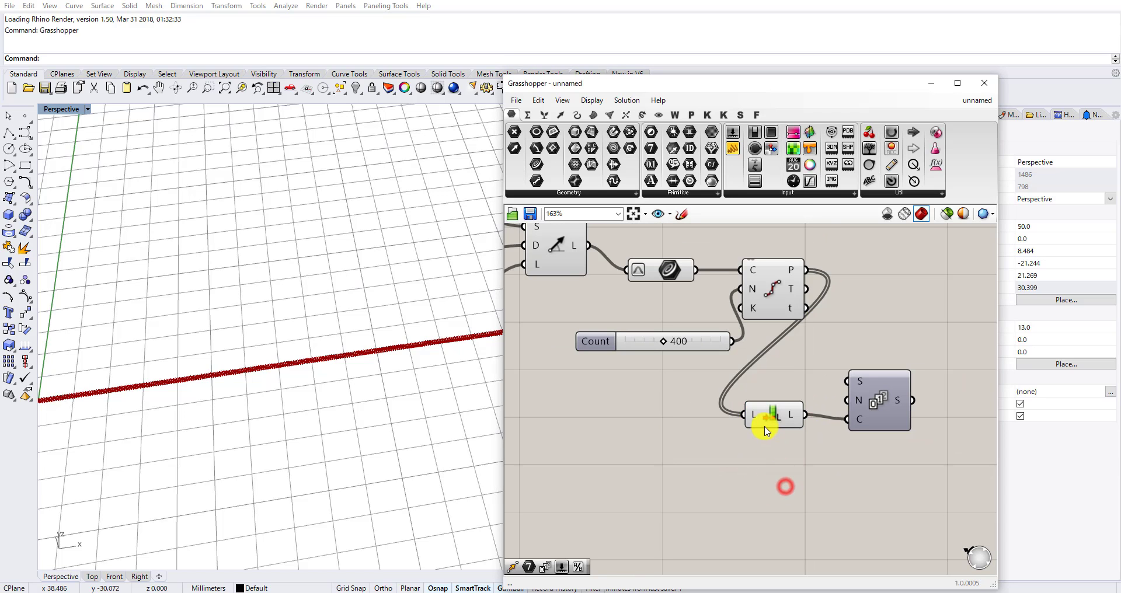
drag(771, 426, 789, 456)
drag(887, 474, 809, 413)
drag(789, 454, 812, 469)
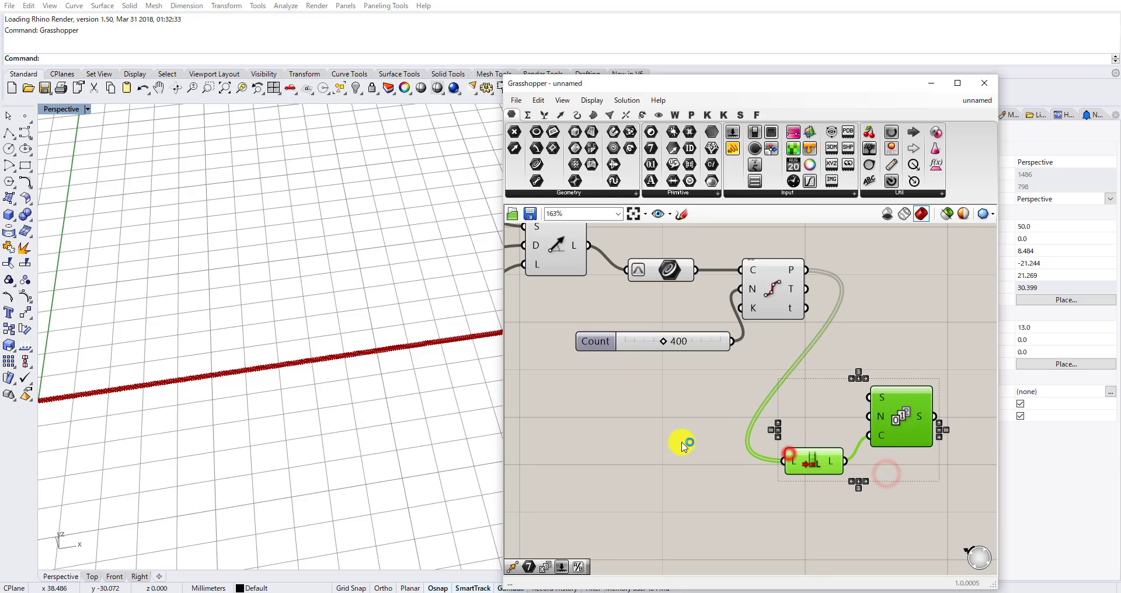
scroll(376, 384, down, 5)
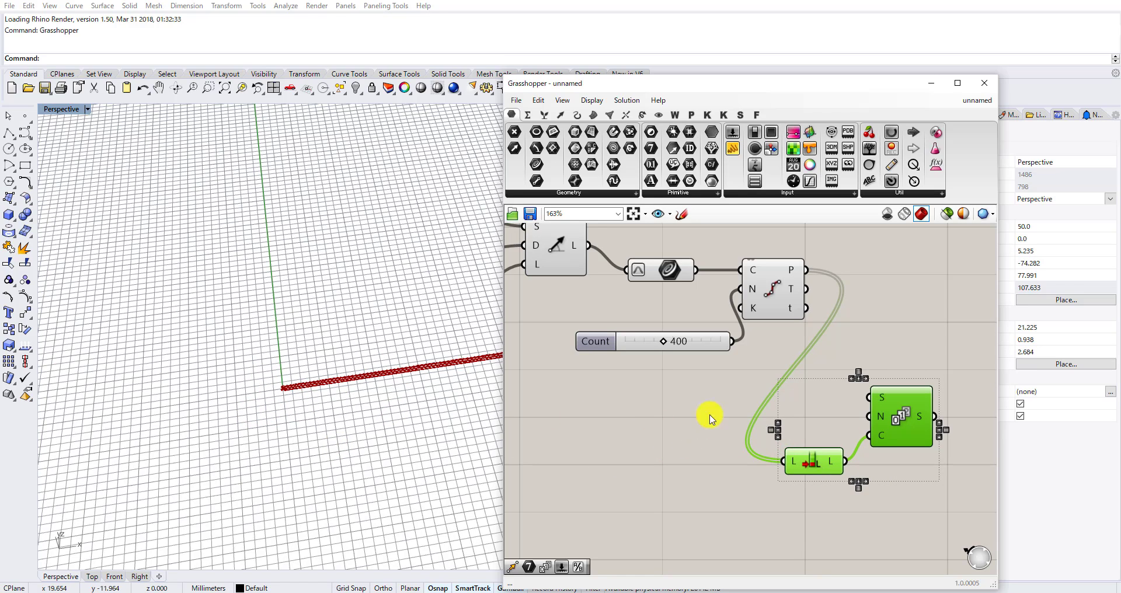
Add a number slider set to 26.5 and connect it to the Series step input.
double_click(764, 401)
double_click(766, 402)
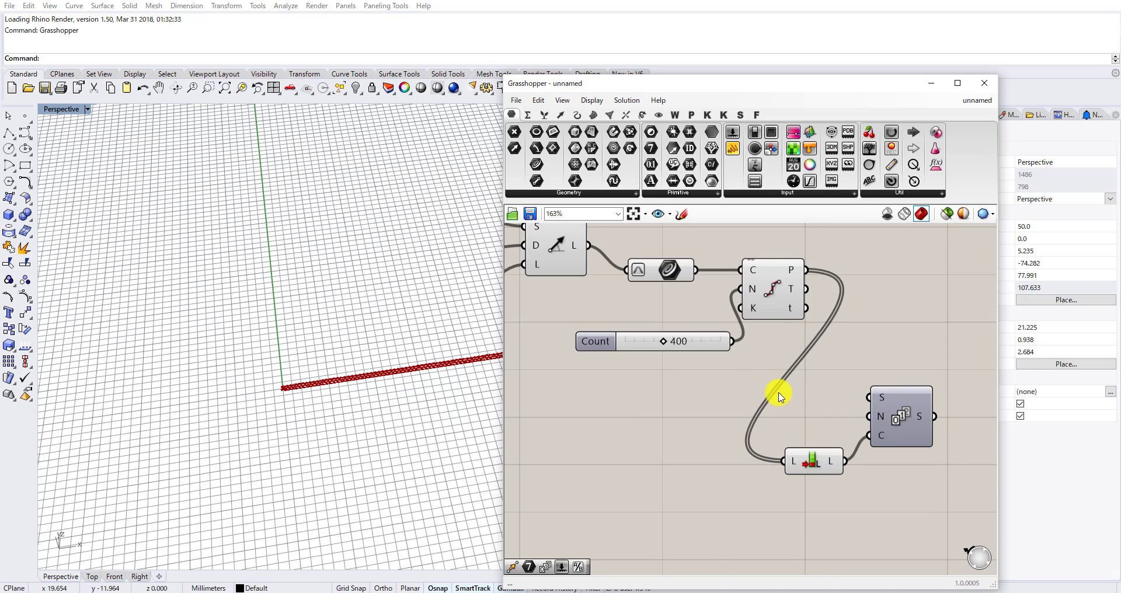
double_click(779, 392)
double_click(780, 392)
double_click(683, 425)
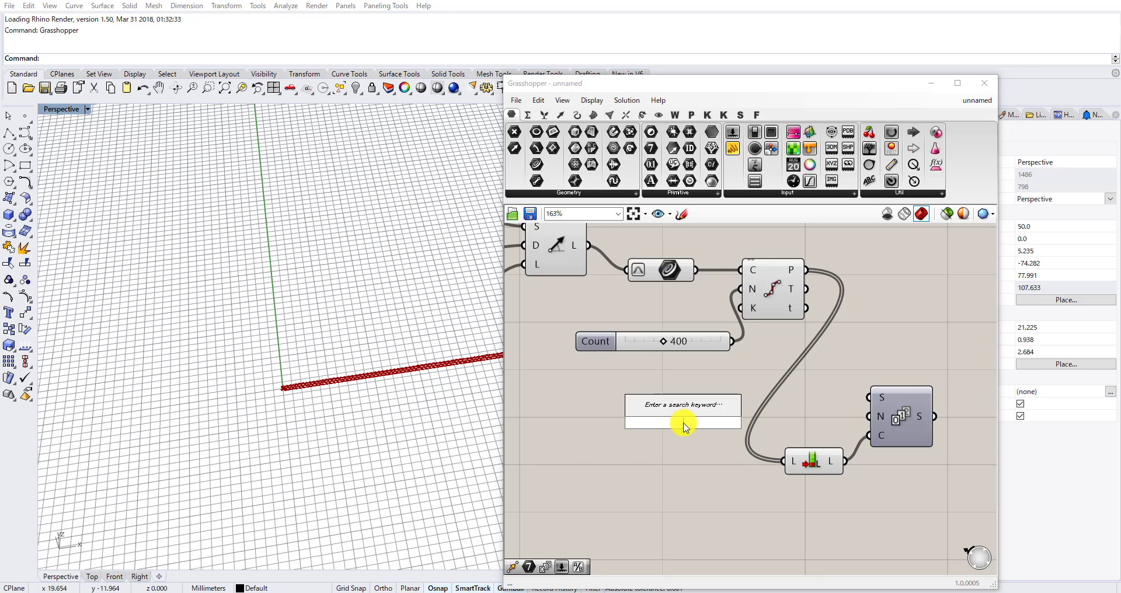
text(26.5)
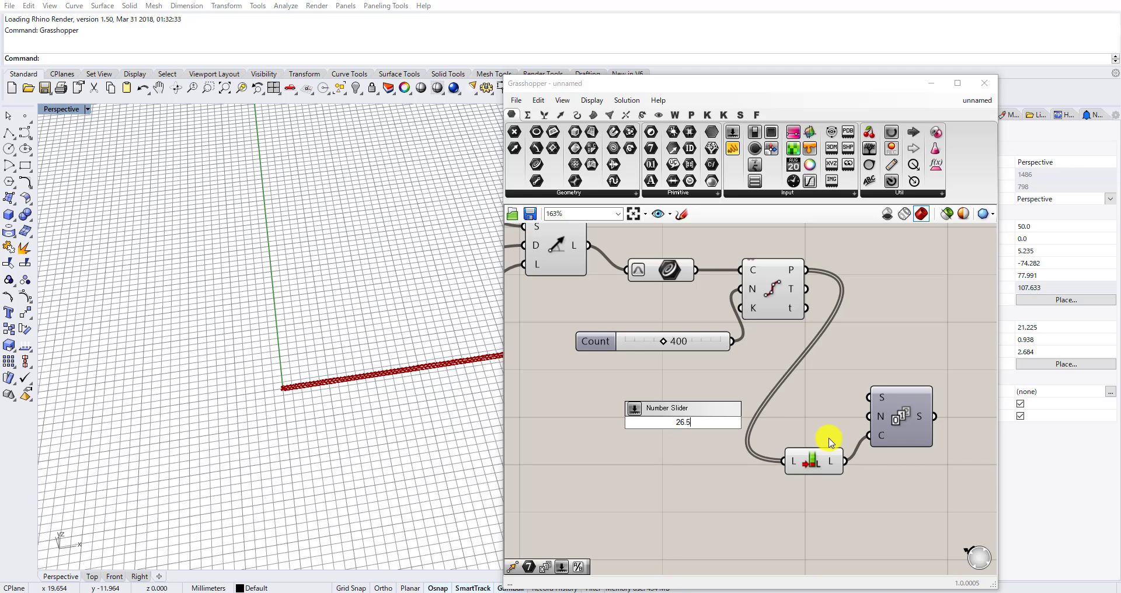
key(Return)
drag(765, 426, 869, 416)
click(903, 421)
Add a Radians component, connect the Series output to its degrees input, and align it beside the Series component.
right_drag(903, 421, 767, 432)
scroll(767, 432, down, 1)
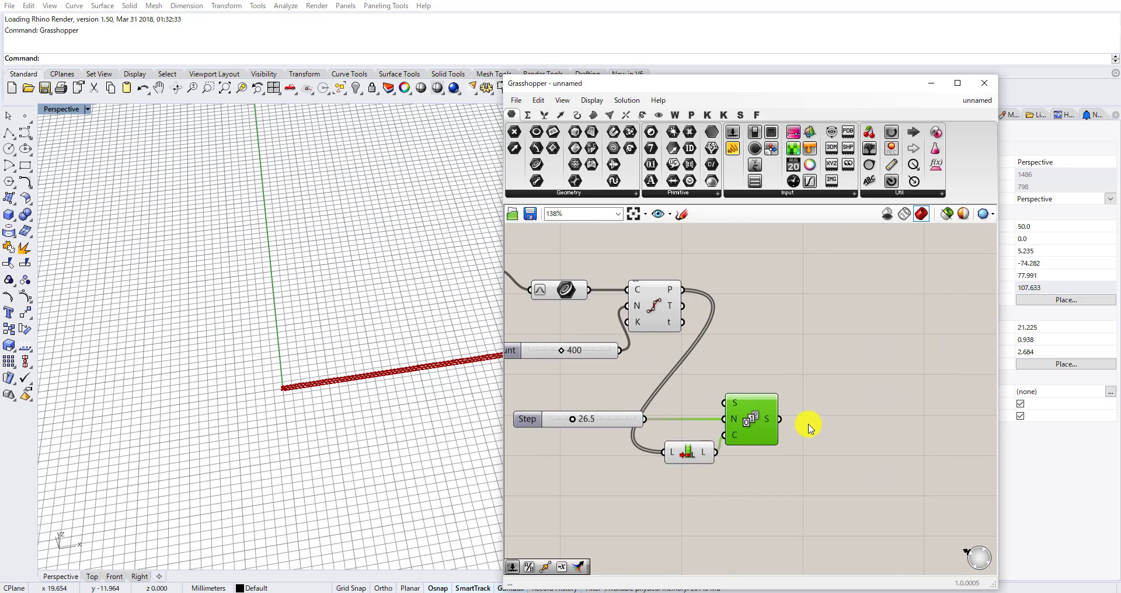
double_click(830, 421)
text(ro)
click(822, 452)
double_click(821, 452)
text(rad)
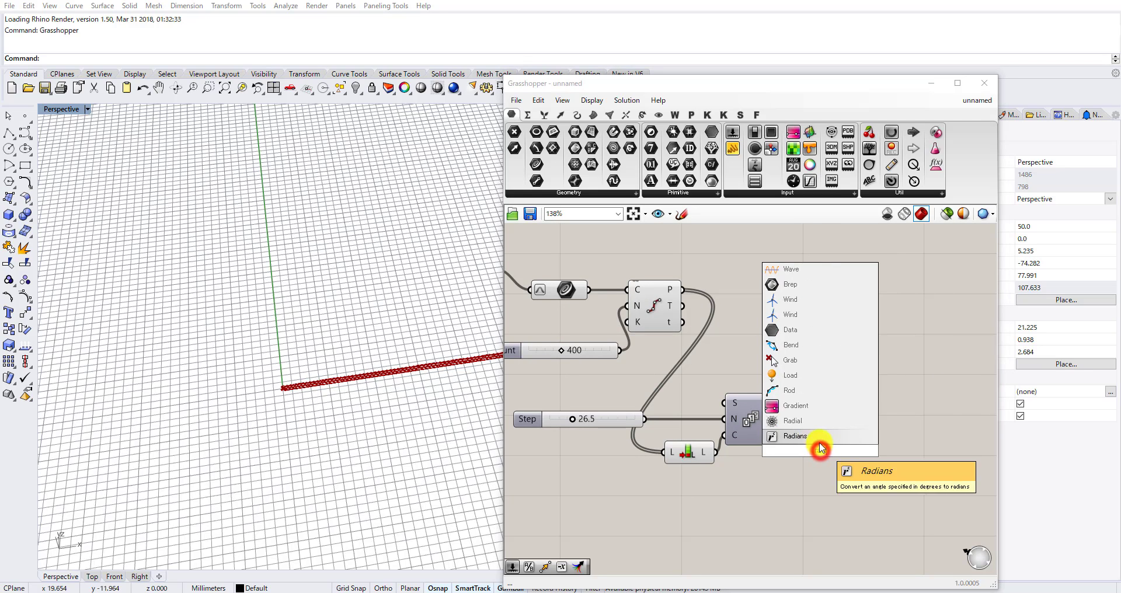
click(812, 435)
drag(784, 419, 806, 450)
drag(813, 454, 819, 427)
Add a Rotate component, with the Divide Curve points as geometry and the Radians output as angle.
right_drag(848, 347, 807, 358)
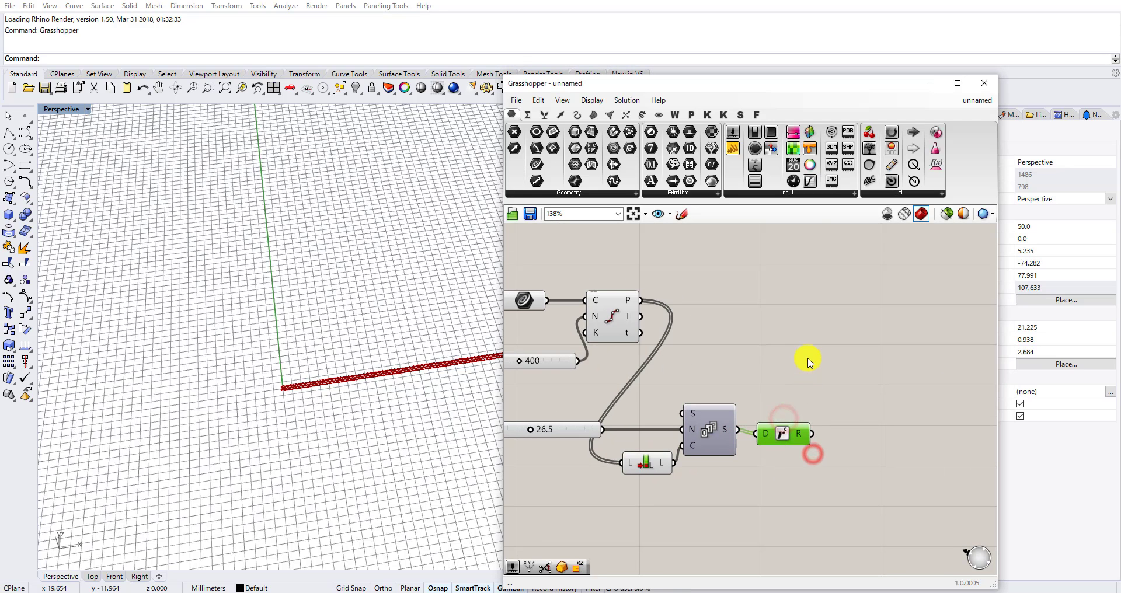
double_click(809, 363)
text(rotate)
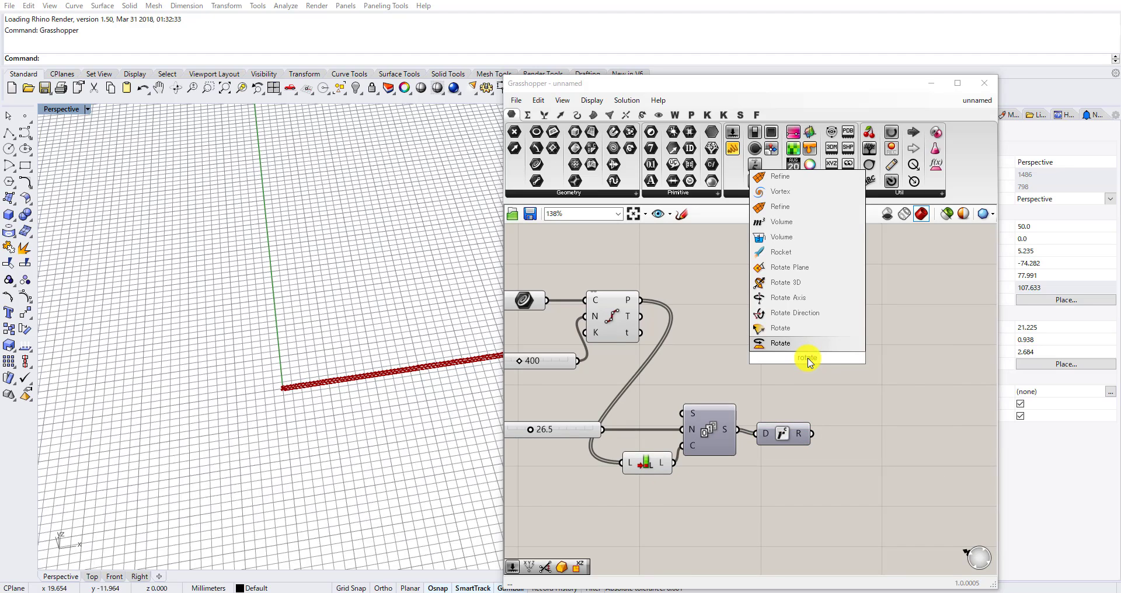
click(800, 347)
drag(640, 300, 842, 329)
drag(813, 438, 856, 339)
scroll(302, 281, down, 6)
scroll(302, 282, down, 6)
right_drag(316, 272, 343, 324)
scroll(303, 283, up, 15)
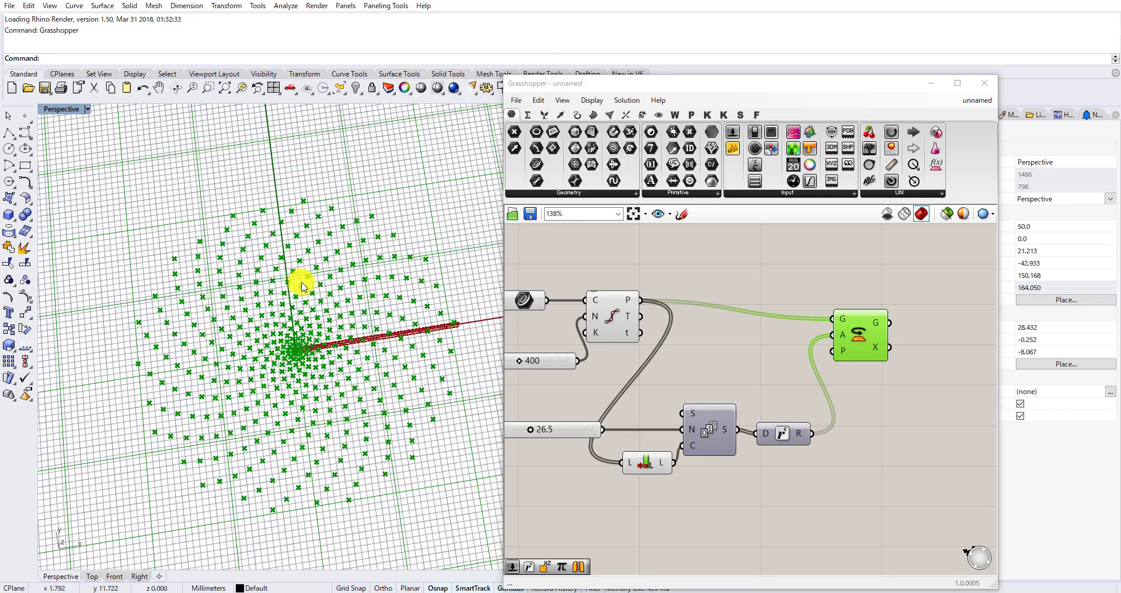
scroll(341, 299, down, 2)
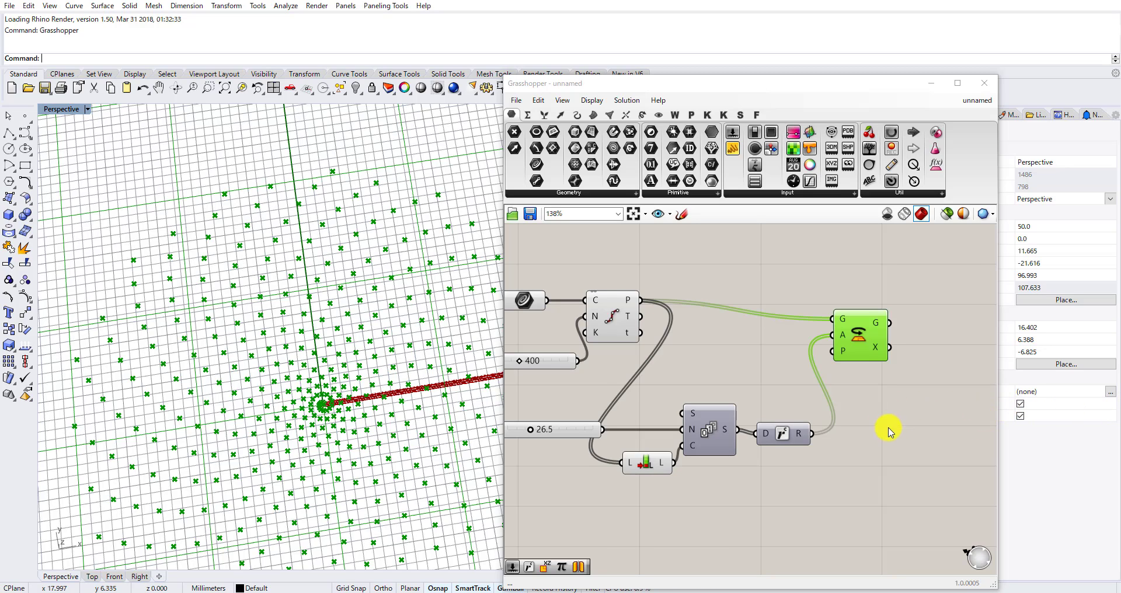
Try a Nurbs Curve through the rotated points to view their spiral order, and delete the component.
right_drag(861, 393, 856, 419)
double_click(907, 448)
text(n)
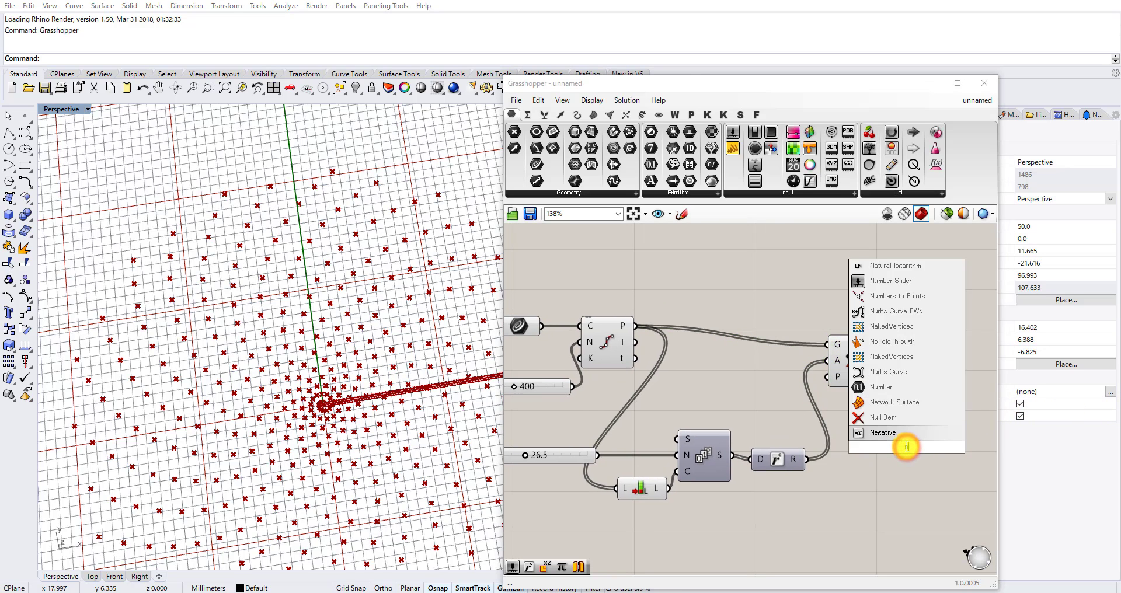
text(u)
click(908, 437)
drag(884, 349, 882, 434)
scroll(337, 312, down, 12)
scroll(332, 352, up, 12)
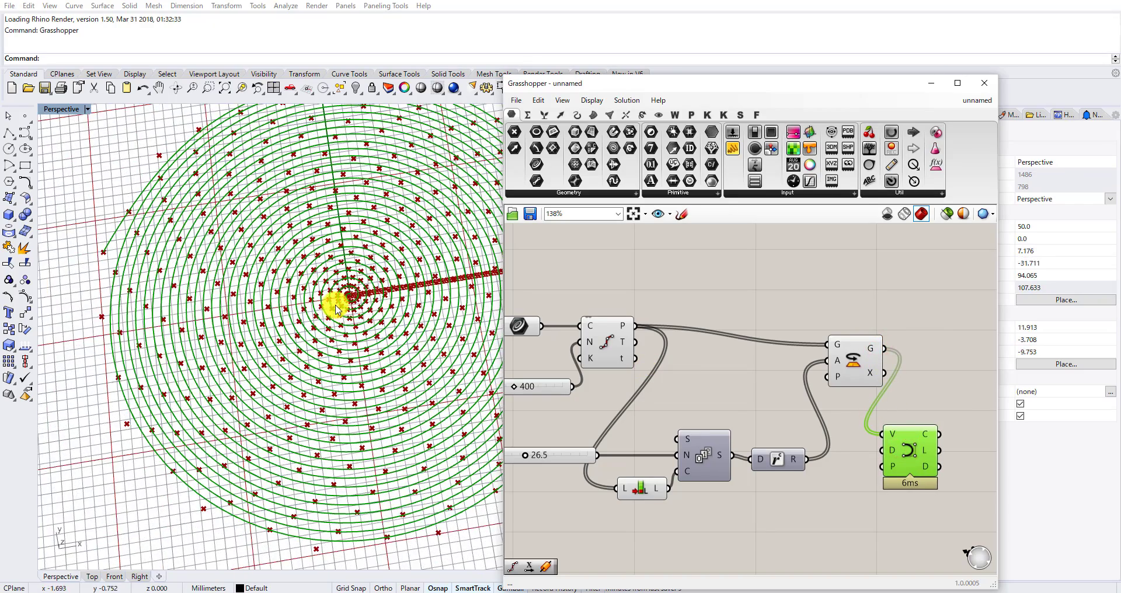
key(Delete)
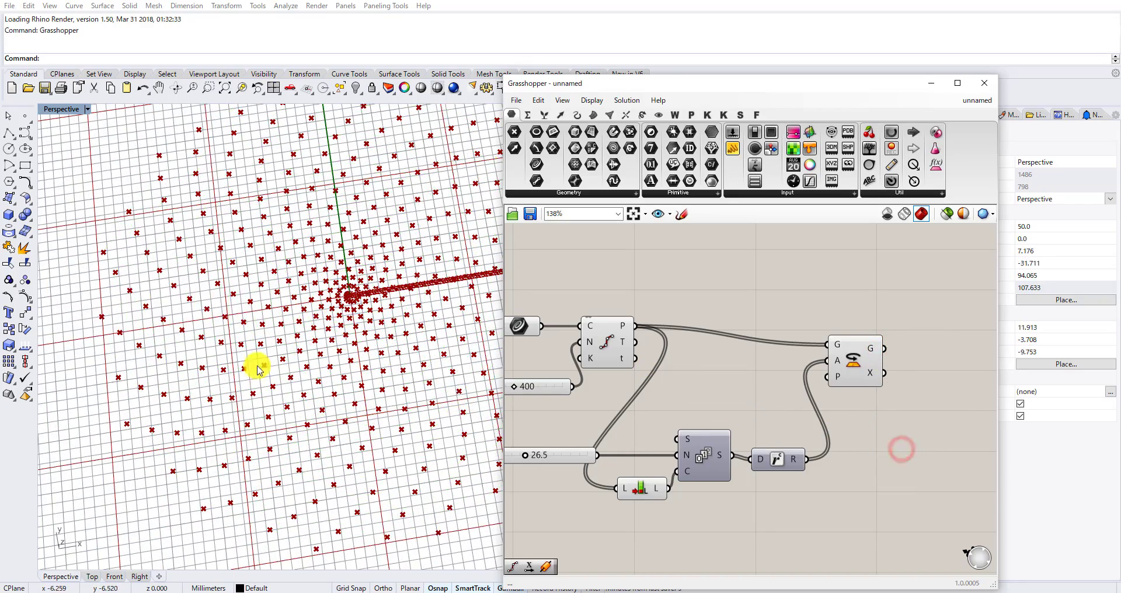
Add a Move component for the rotated points and drive its motion input with a Unit Z vector.
right_drag(258, 364, 320, 325)
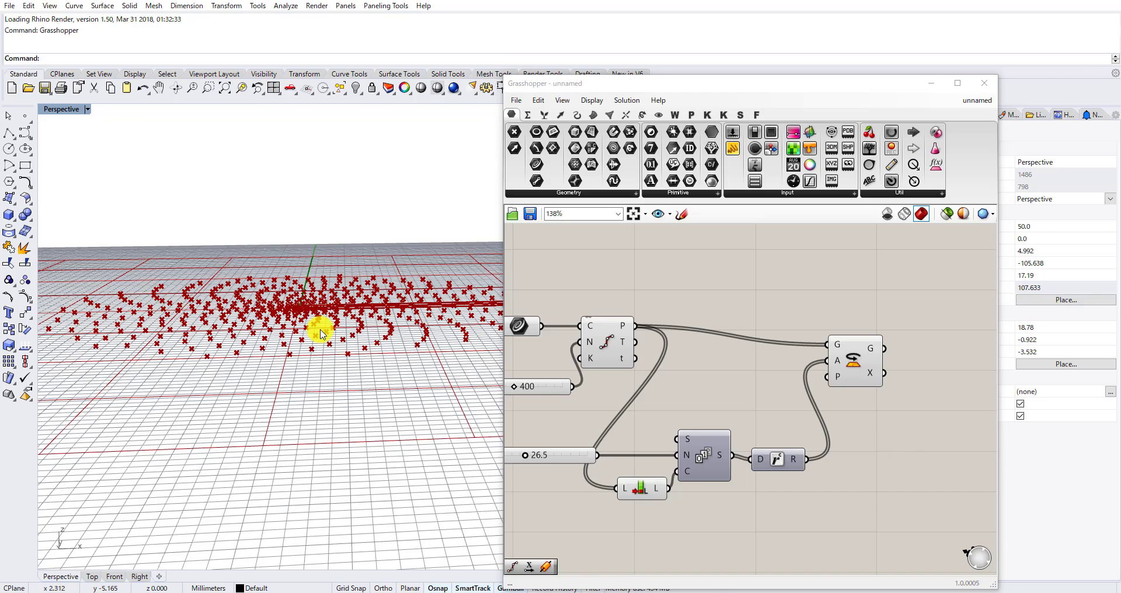
click(850, 358)
scroll(824, 350, down, 3)
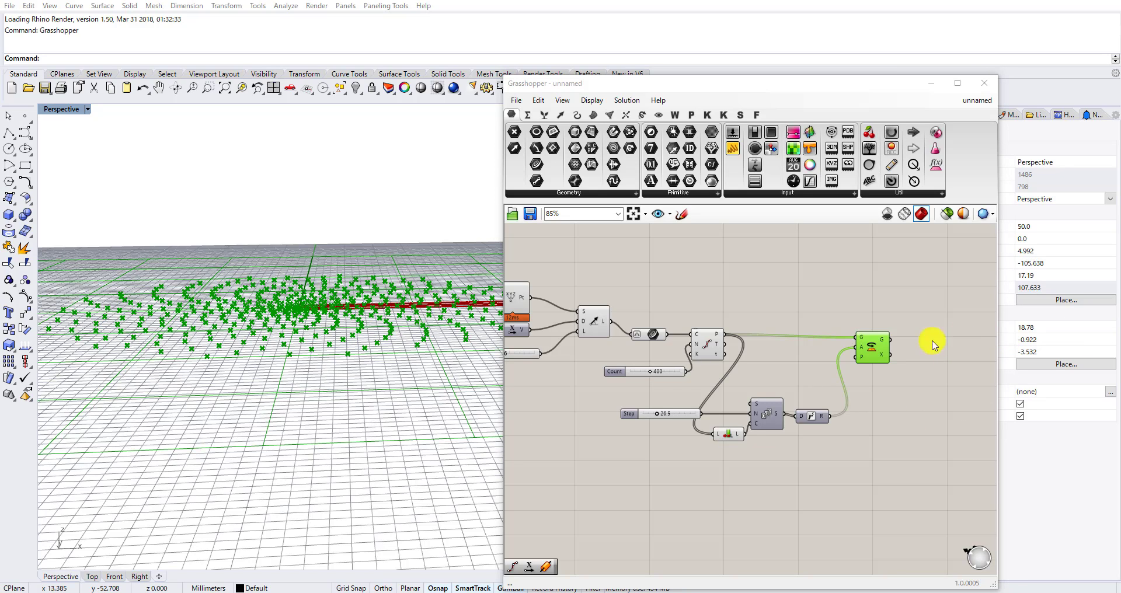
double_click(889, 399)
text(move)
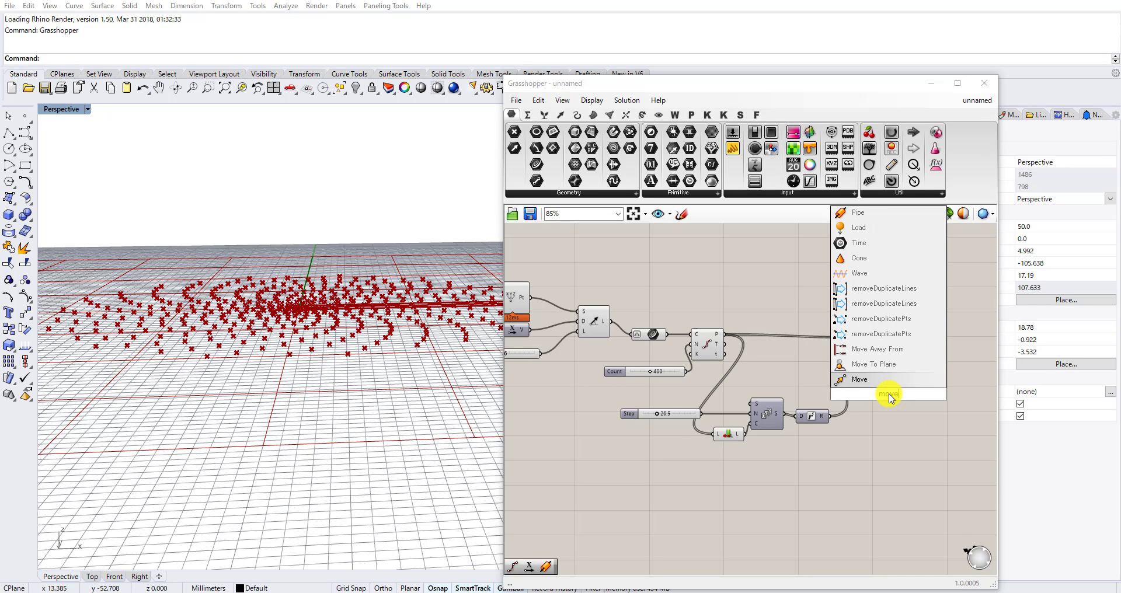
click(873, 383)
scroll(898, 379, up, 2)
right_drag(895, 332, 832, 359)
drag(820, 349, 809, 310)
click(809, 307)
right_drag(785, 330, 837, 314)
scroll(815, 313, down, 2)
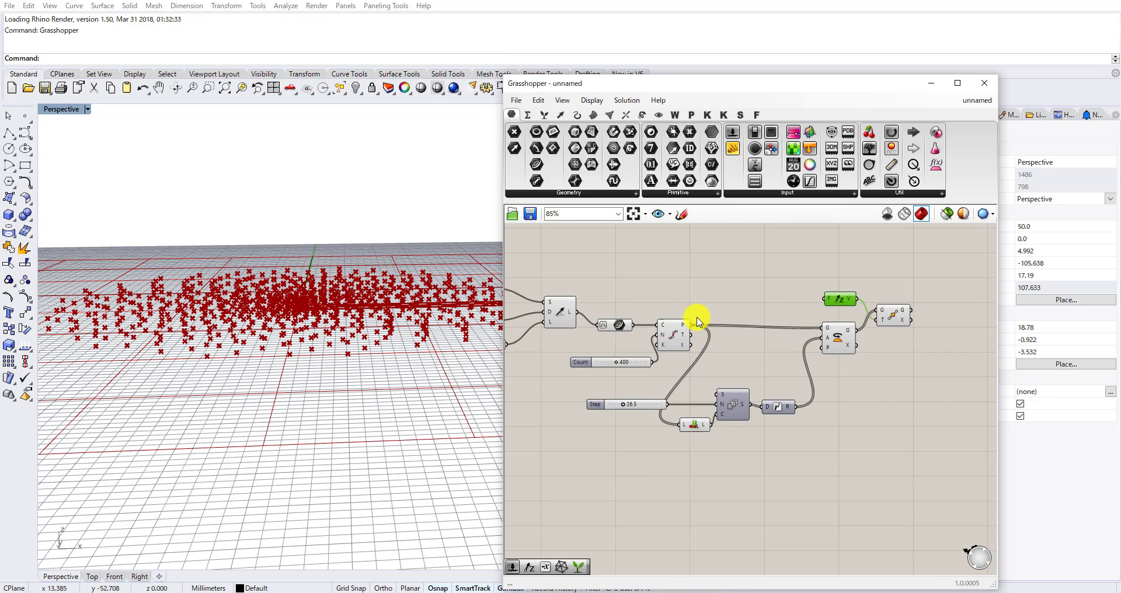
Connect the Divide Curve parameters output (t) to the Unit Z factor input.
right_drag(670, 308, 732, 350)
scroll(746, 368, up, 2)
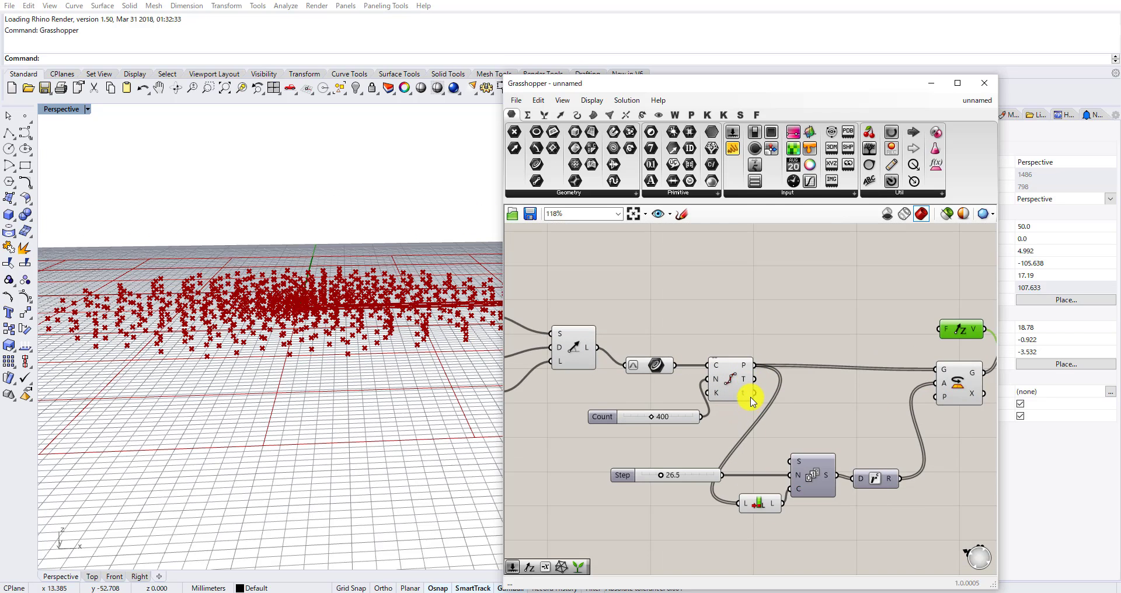
scroll(751, 400, up, 3)
scroll(739, 391, down, 1)
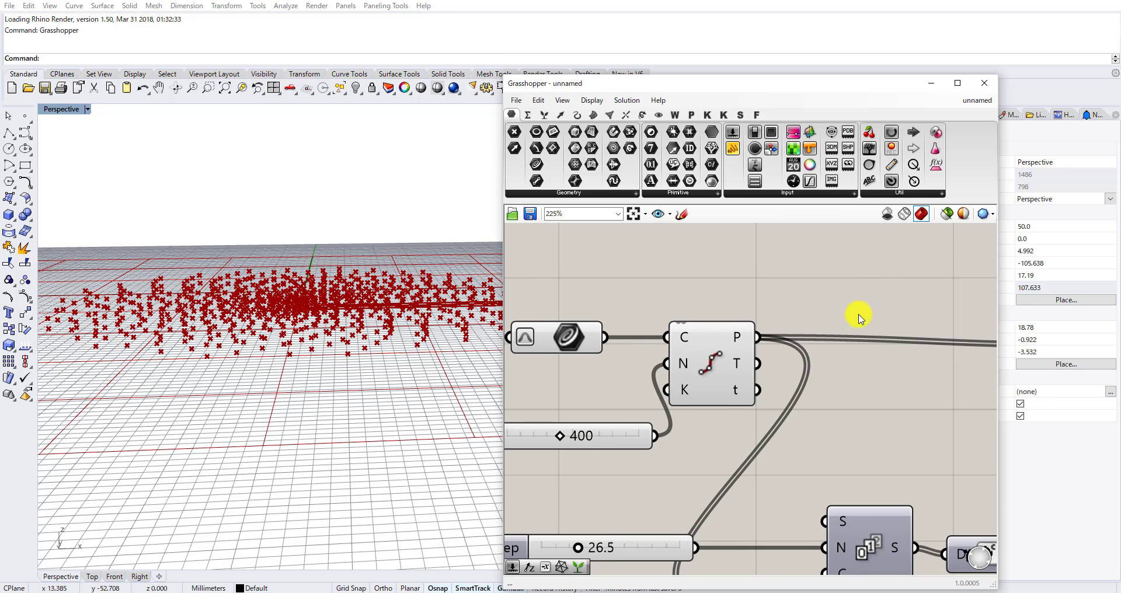
scroll(751, 313, down, 3)
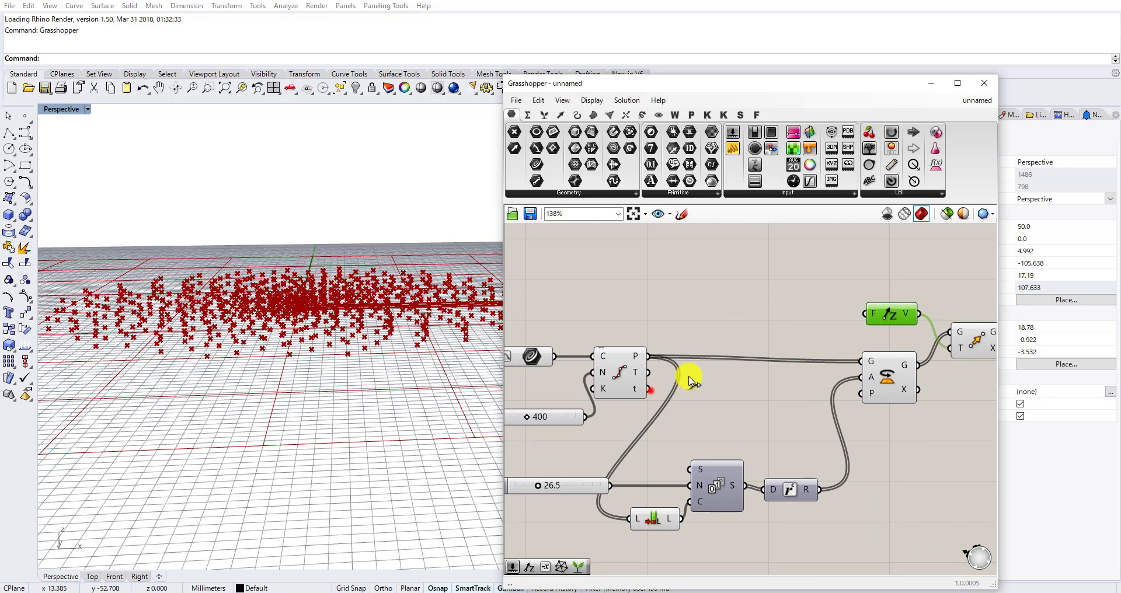
drag(689, 377, 855, 323)
right_drag(361, 278, 318, 283)
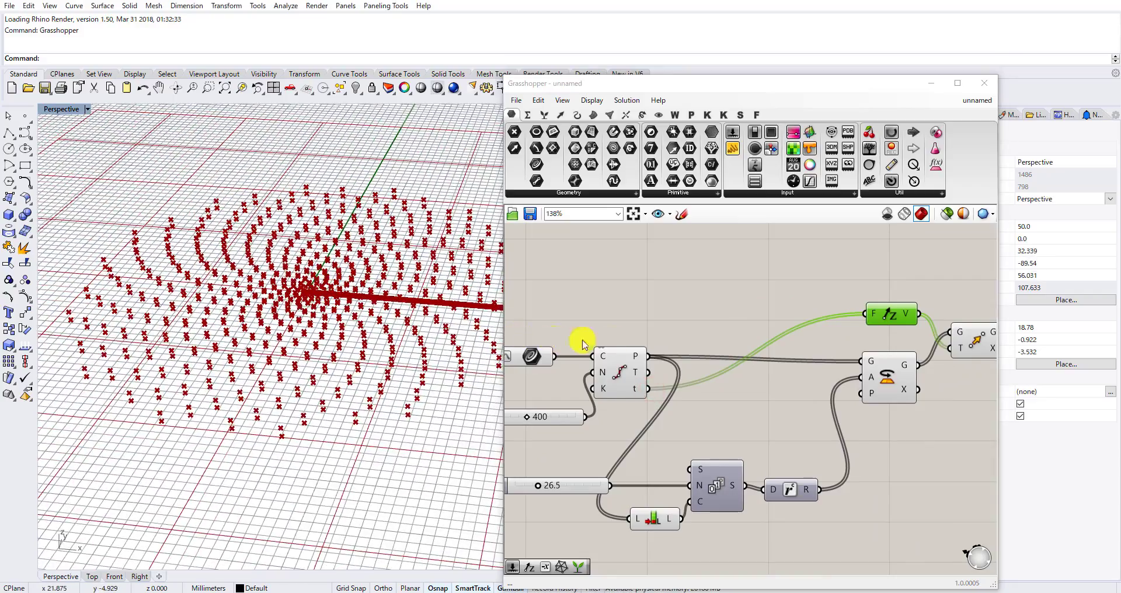
scroll(723, 318, down, 1)
mouse_move(318, 297)
right_down()
mouse_move(303, 258)
mouse_move(282, 293)
mouse_move(322, 291)
mouse_move(306, 295)
right_up()
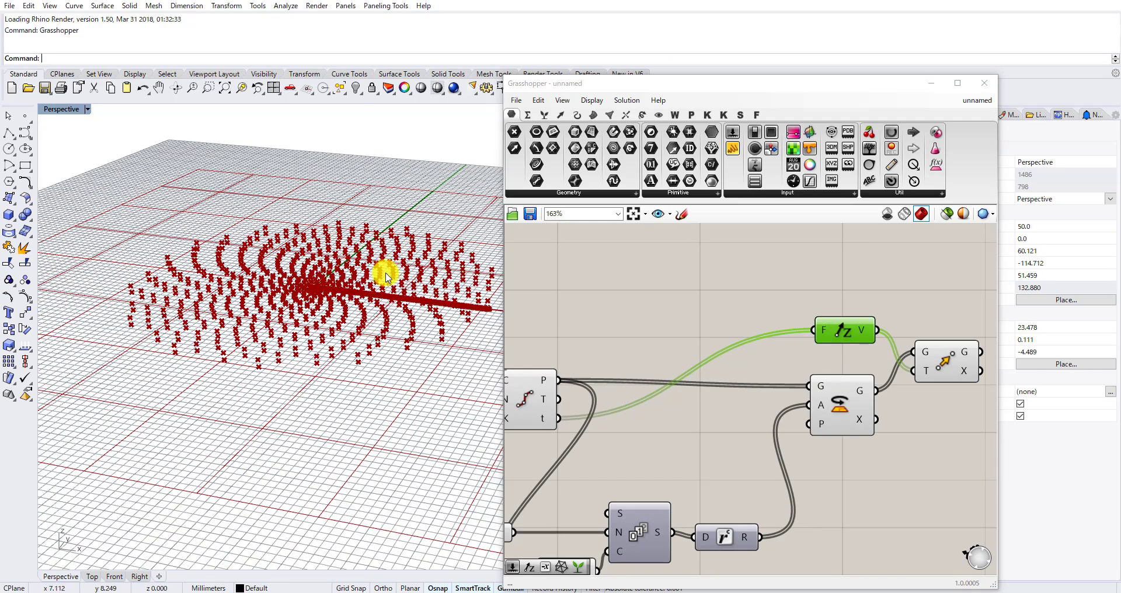
Add a Graph Mapper above Divide Curve and feed it the Divide Curve parameters output (t).
right_drag(550, 330, 664, 321)
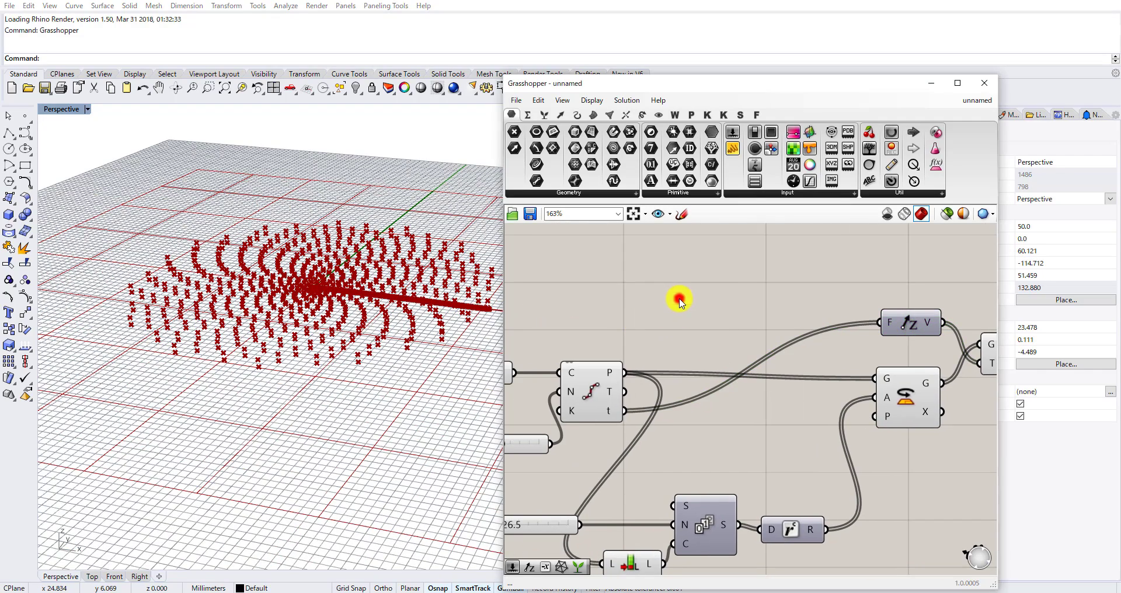
double_click(678, 299)
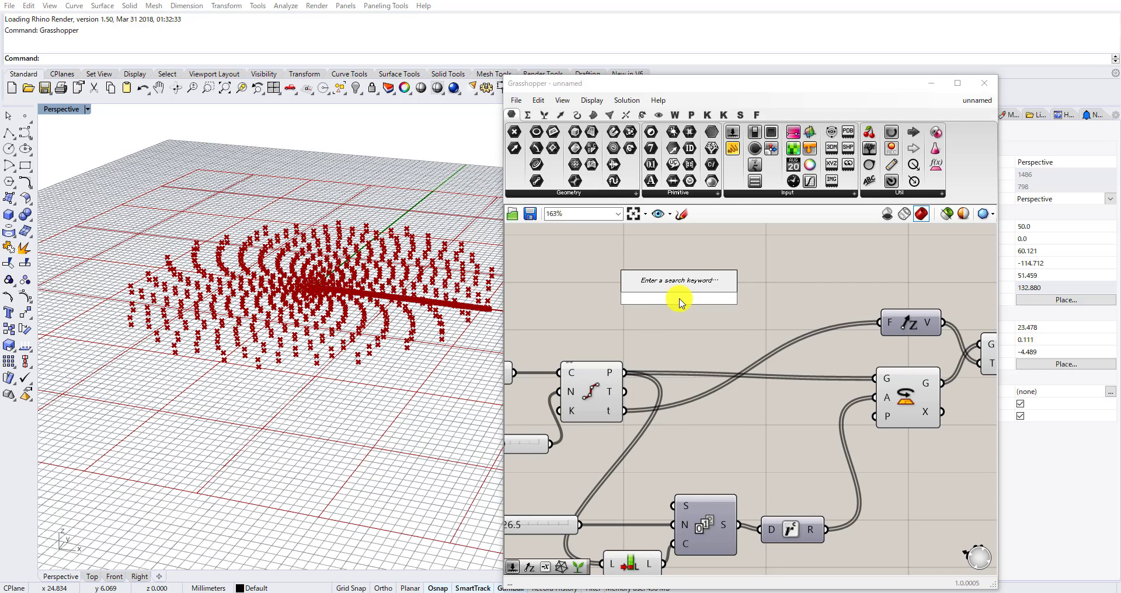
text(graph map)
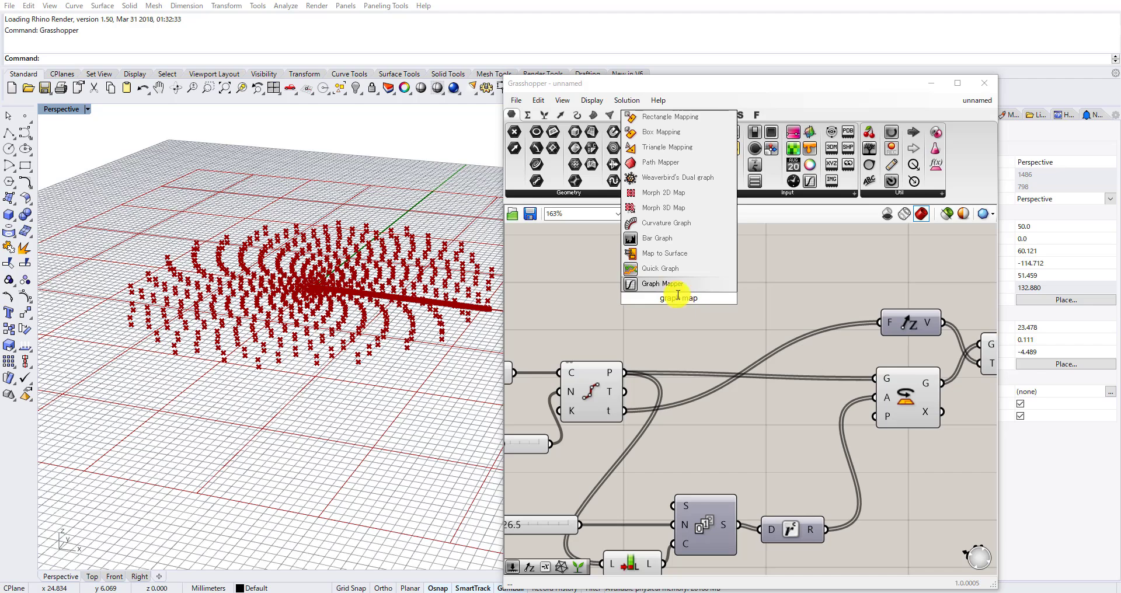
click(670, 288)
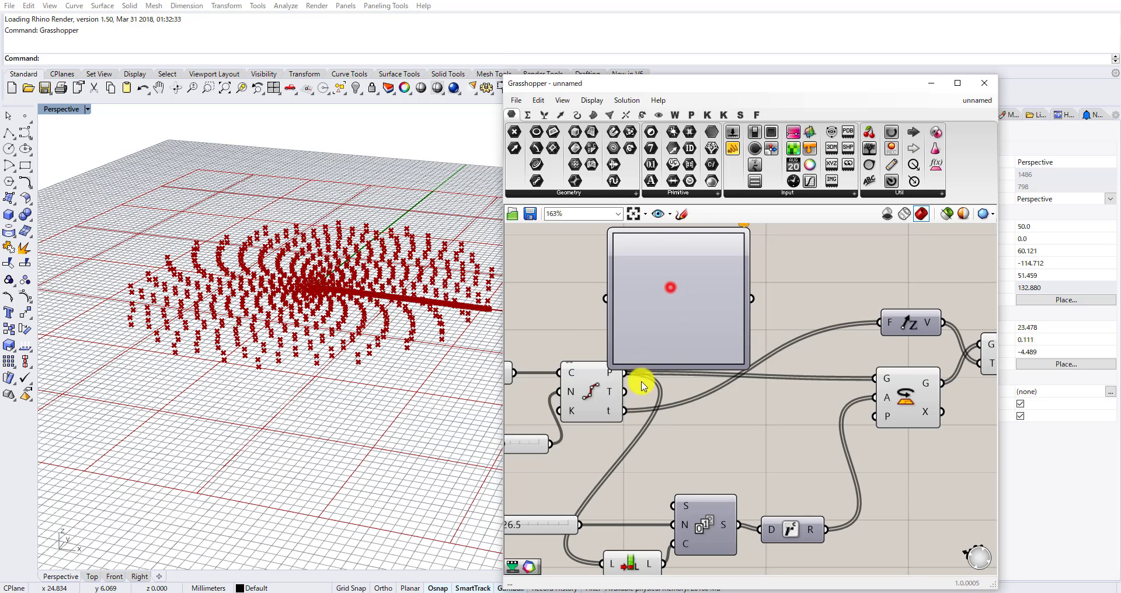
drag(624, 413, 604, 300)
right_drag(668, 324, 679, 443)
drag(679, 442, 676, 371)
Set the graph mapper to the Bezier type and shape its curve as a descending S from maximum to minimum.
right_click(676, 355)
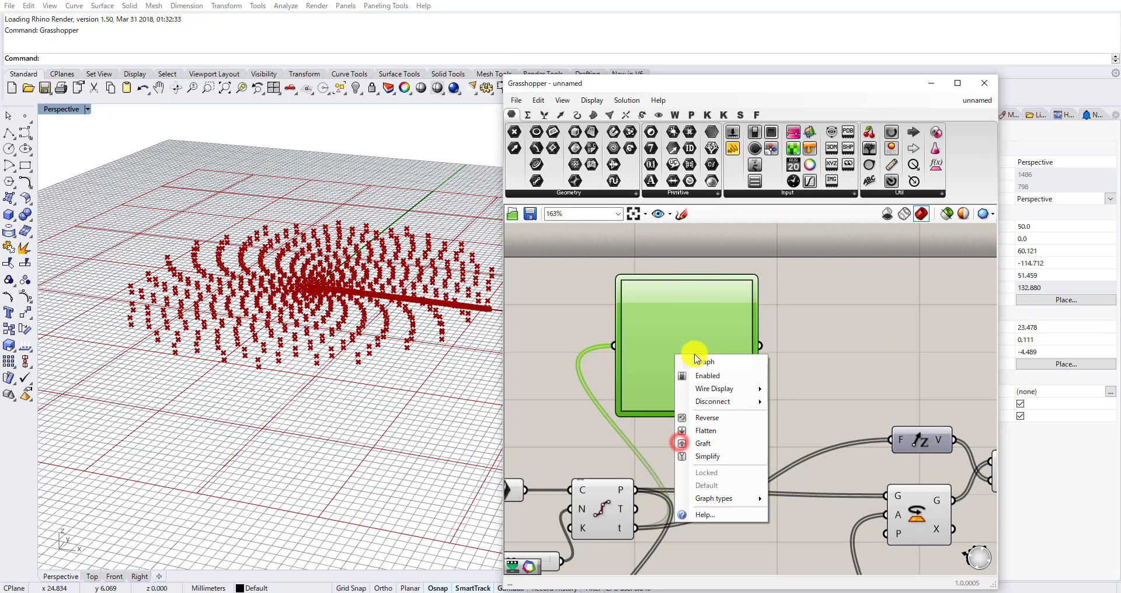
mouse_move(724, 498)
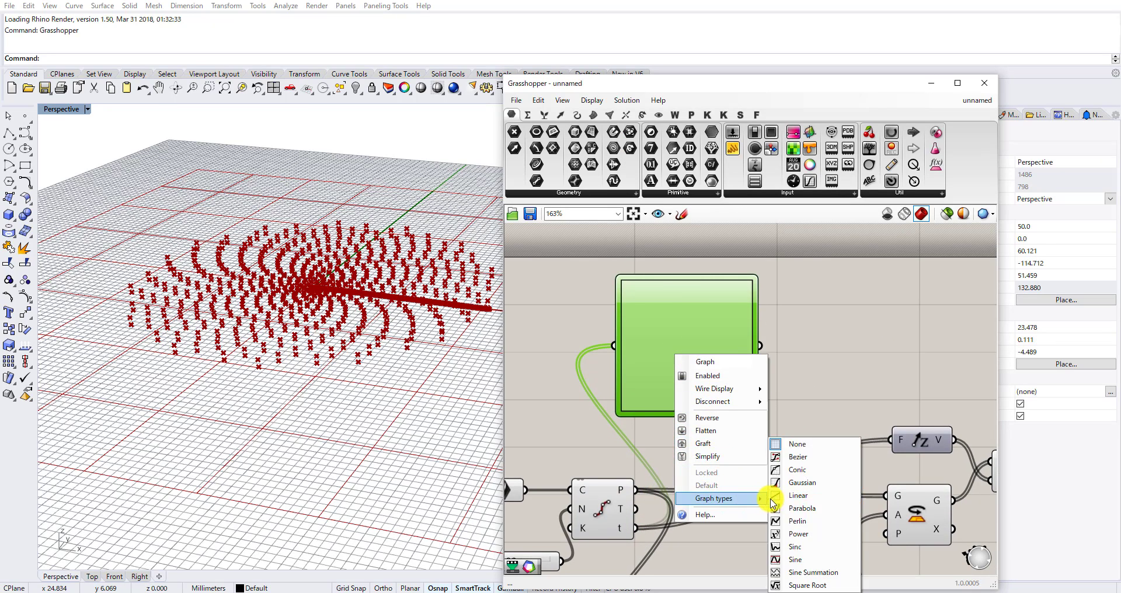
click(801, 464)
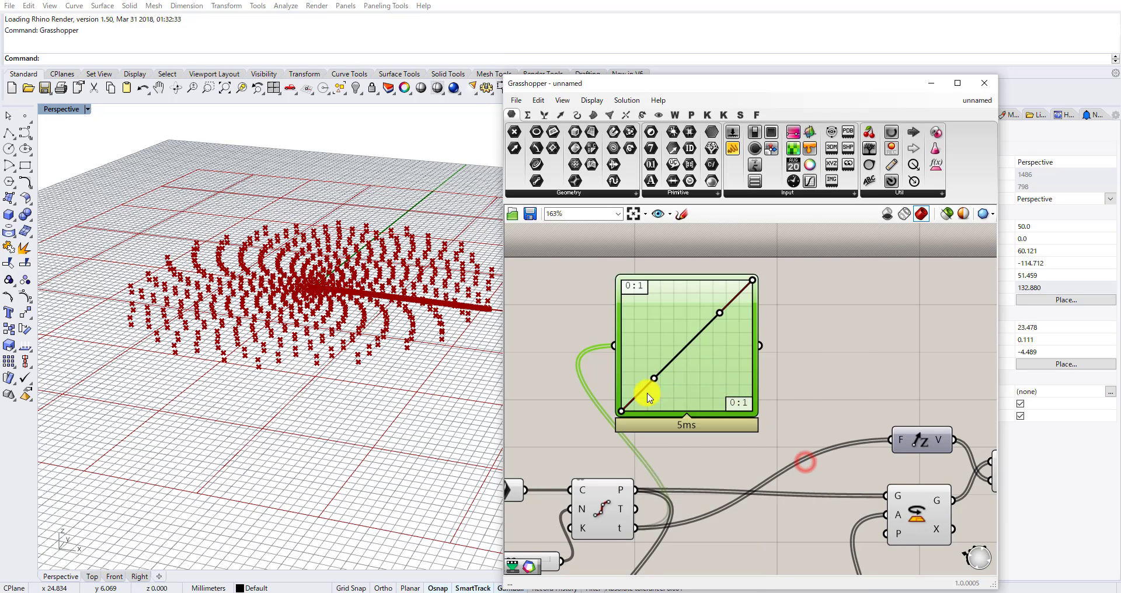
drag(618, 411, 757, 450)
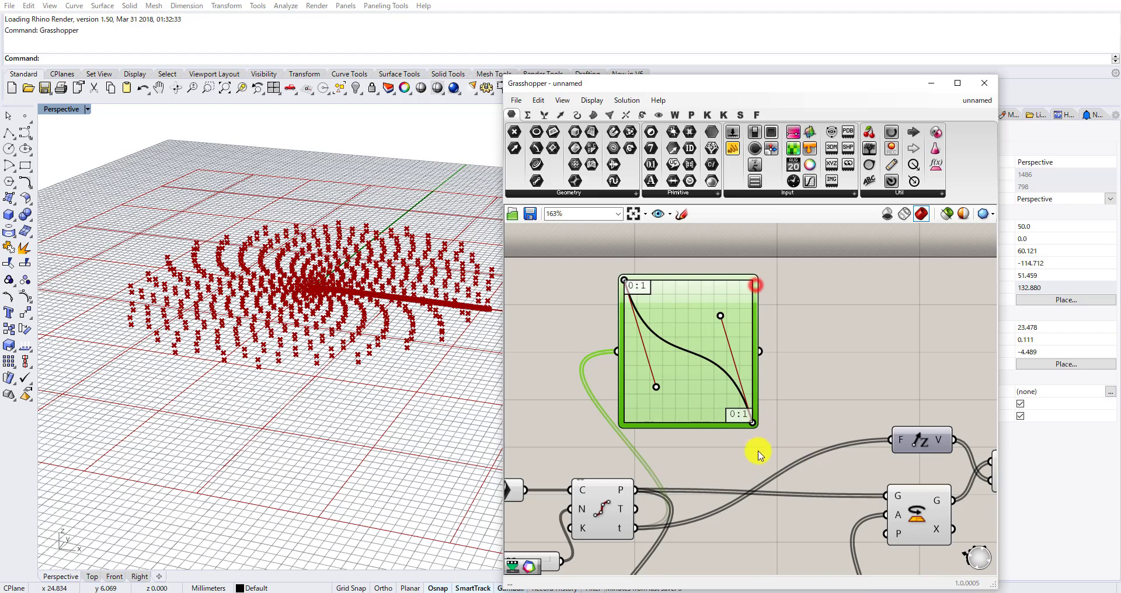
drag(656, 388, 697, 267)
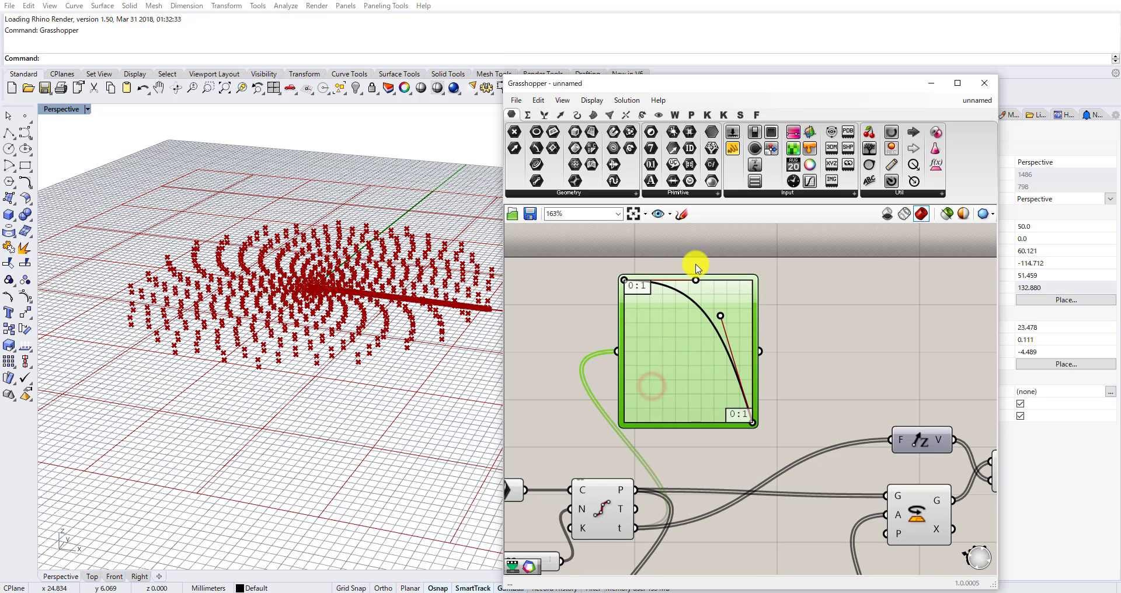
drag(719, 325, 694, 426)
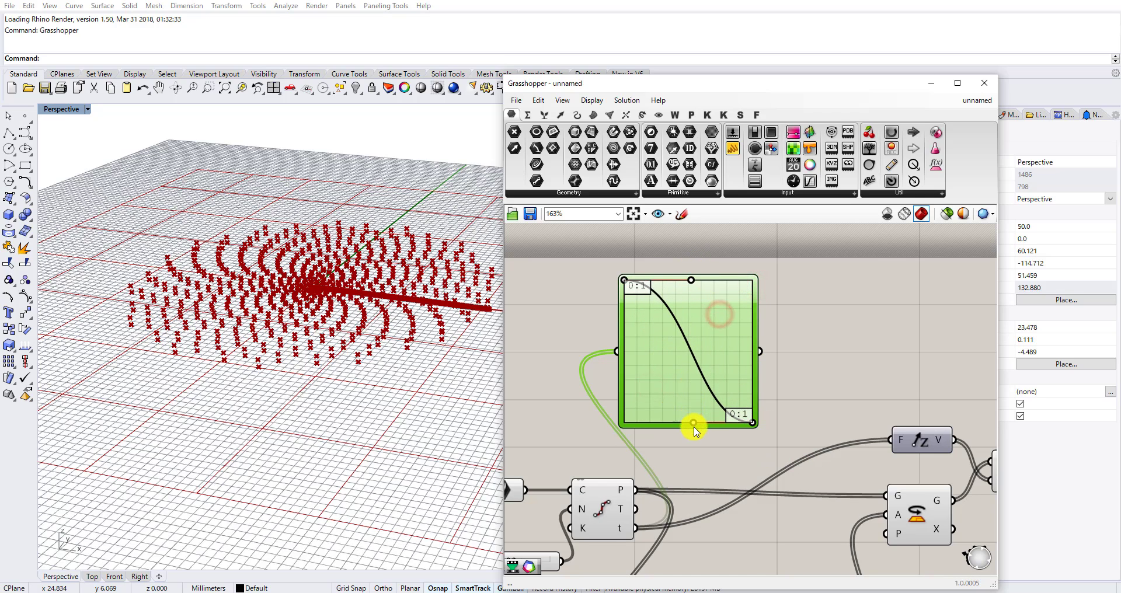
Add a Multiplication component beside the graph mapper and connect the graph mapper output to its A input.
scroll(689, 313, down, 2)
double_click(746, 309)
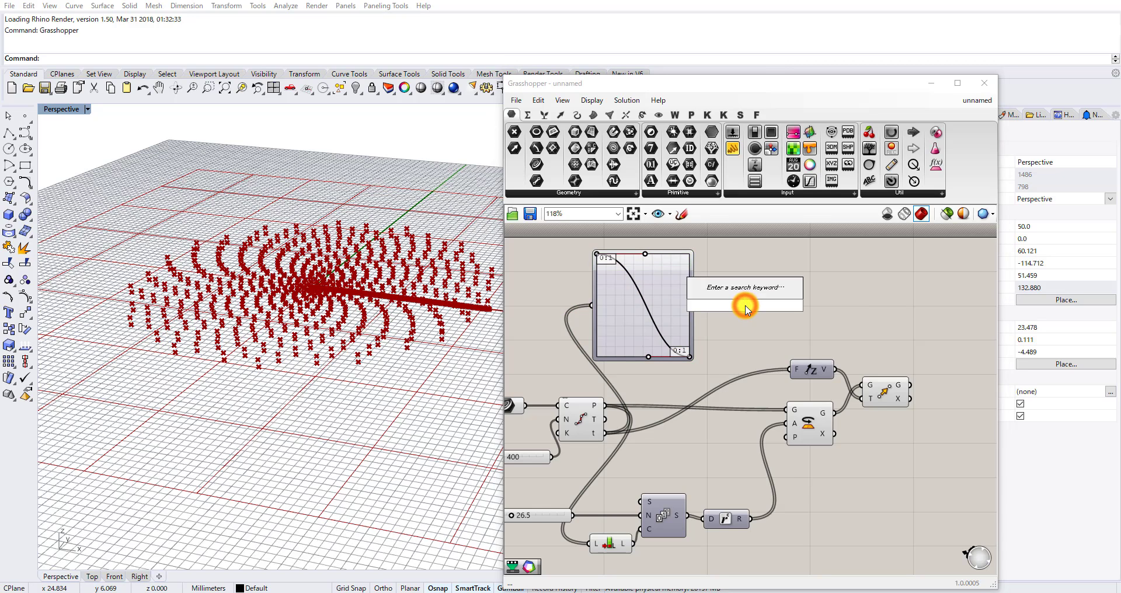
text(mul)
click(728, 277)
right_drag(678, 278, 683, 334)
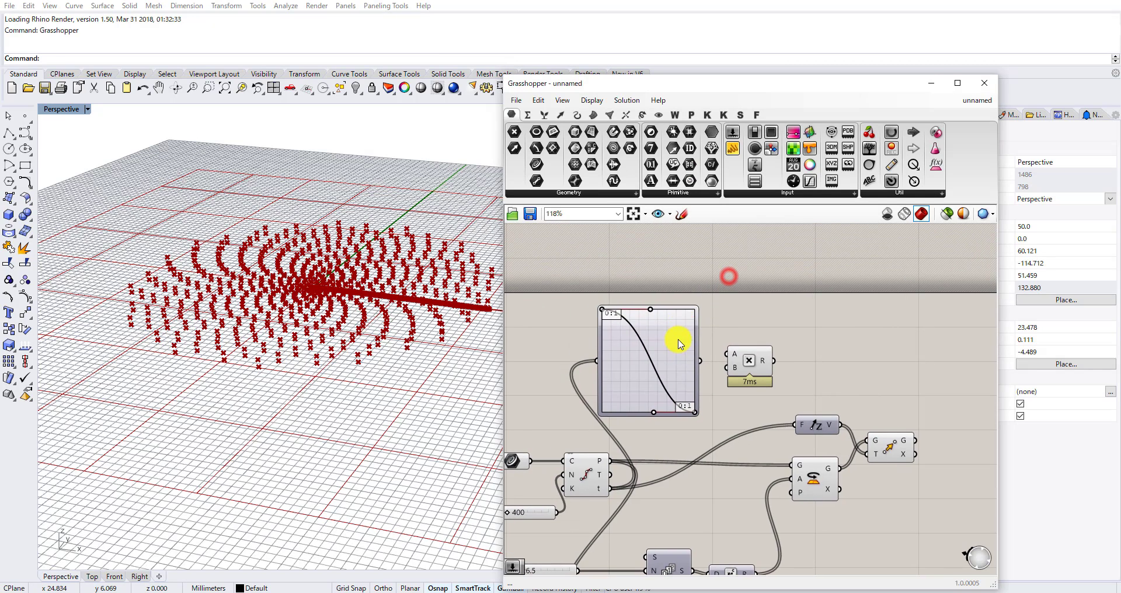
drag(678, 341, 762, 367)
click(686, 311)
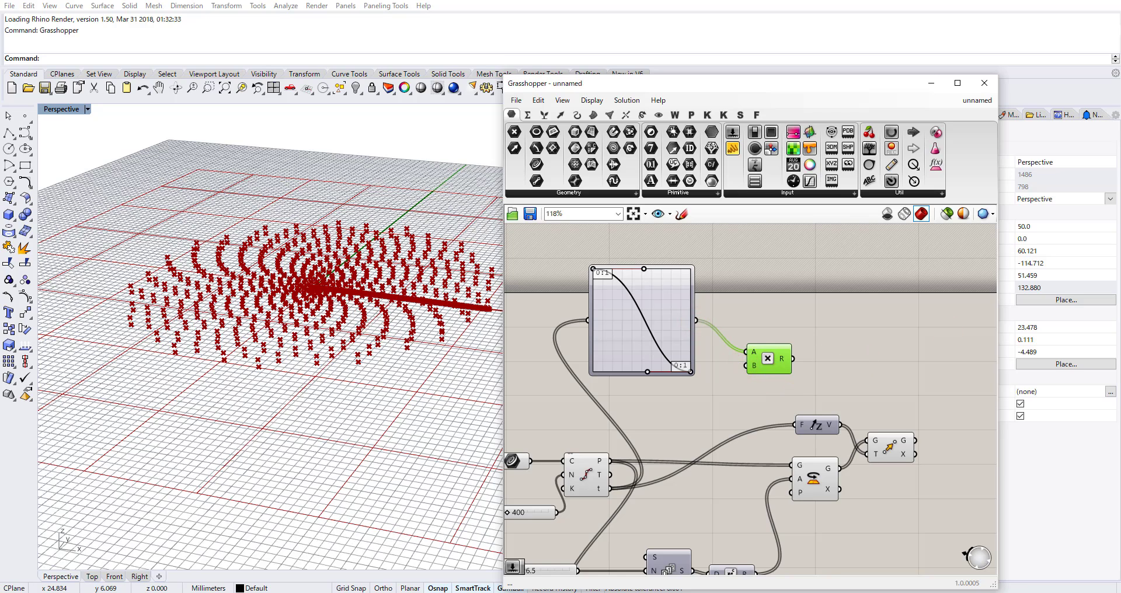
Add a number slider of 63 as the multiplication's B input and connect the result to the Unit Z factor.
double_click(727, 419)
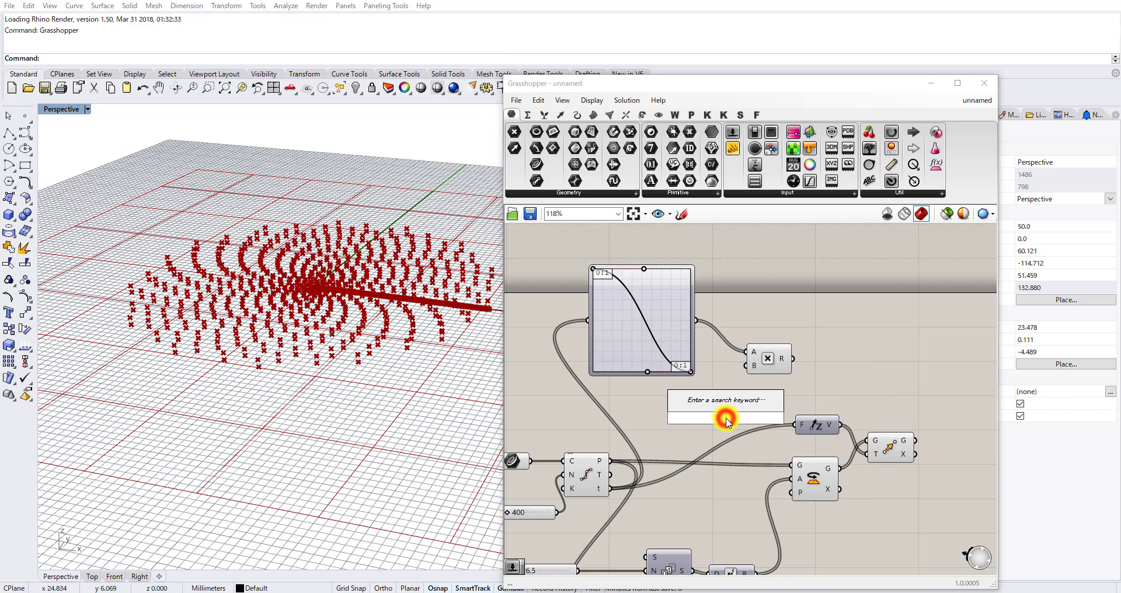
text(63)
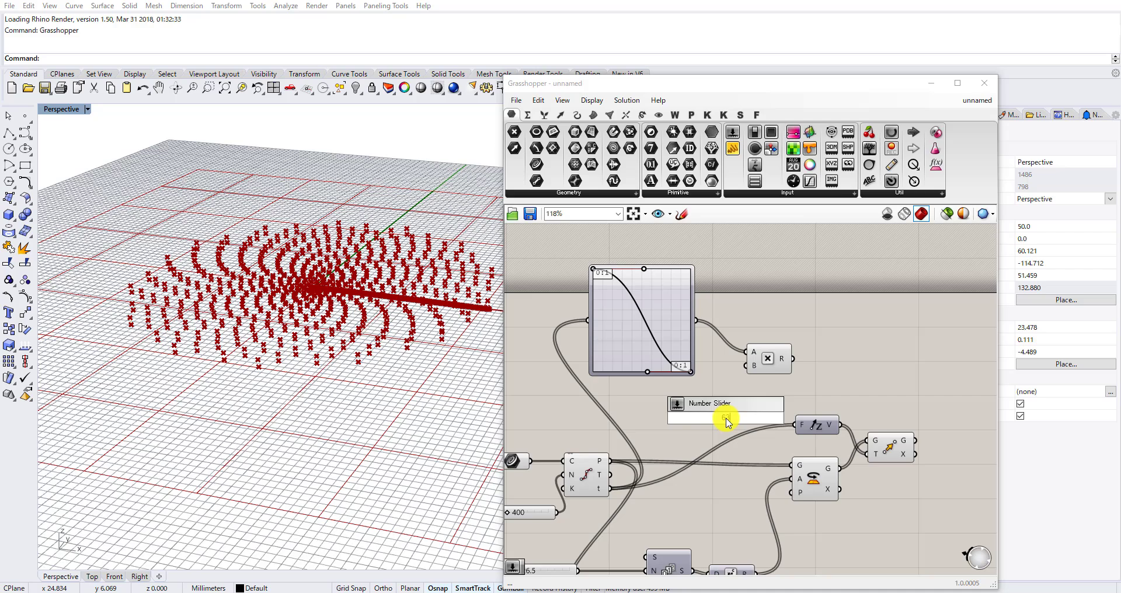
key(Return)
drag(725, 419, 755, 376)
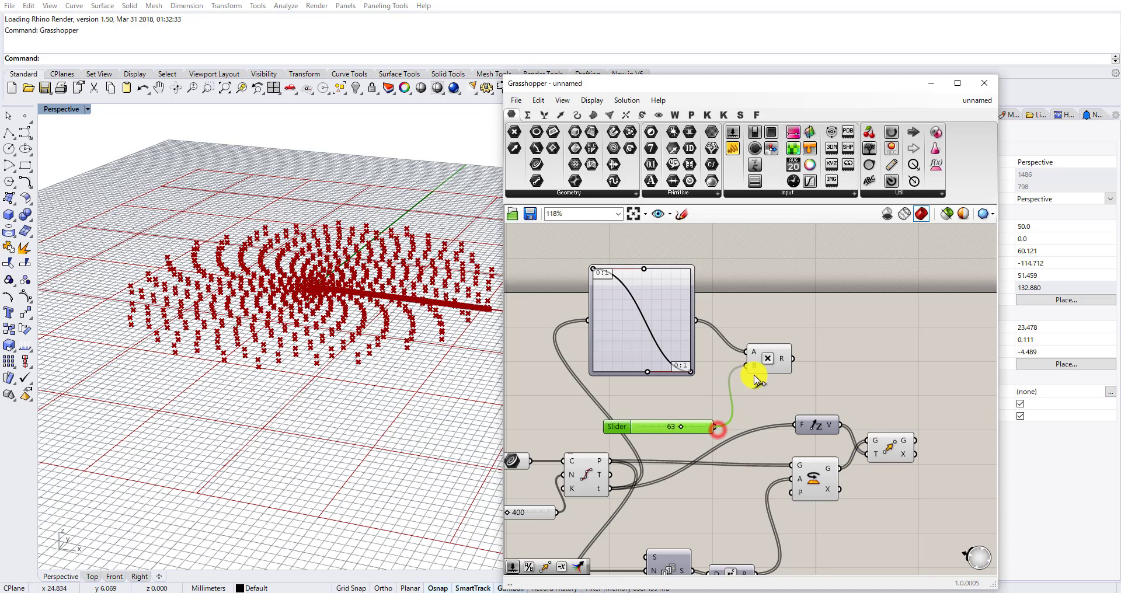
drag(802, 414, 799, 424)
Turn off the preview of all components upstream of Move.
right_drag(365, 291, 395, 256)
scroll(395, 255, down, 10)
scroll(812, 409, down, 5)
drag(825, 483, 572, 288)
right_click(602, 284)
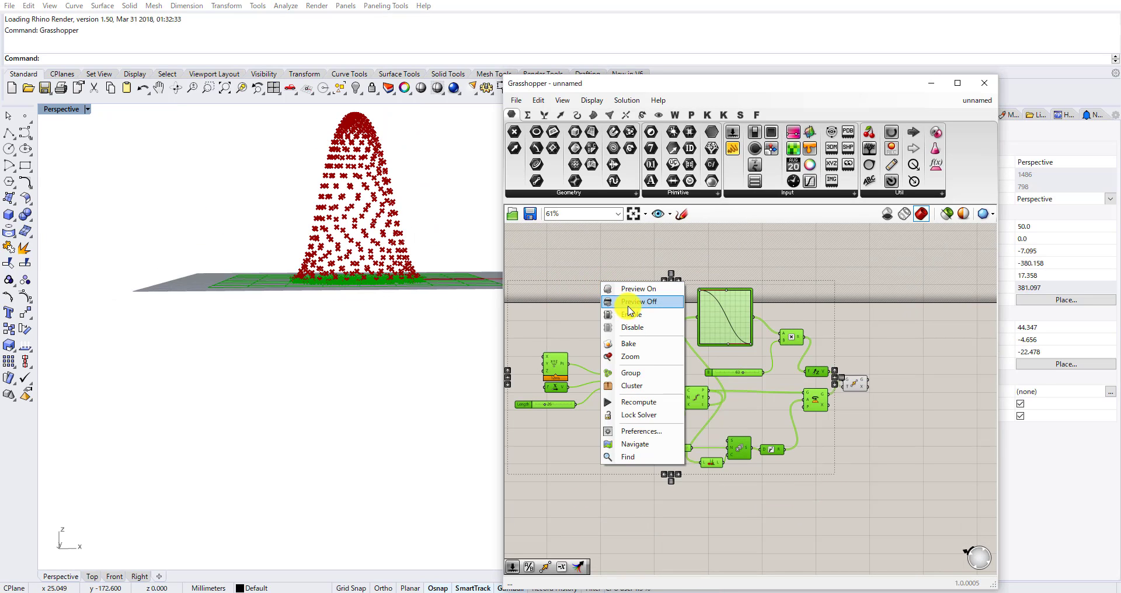
click(638, 303)
click(629, 308)
Set the multiplication's B slider to 40 and raise the graph mapper's lower Bezier handle slightly to round the form.
right_drag(663, 343, 648, 385)
right_drag(355, 224, 373, 282)
scroll(391, 279, up, 4)
right_drag(333, 229, 350, 274)
scroll(751, 377, up, 2)
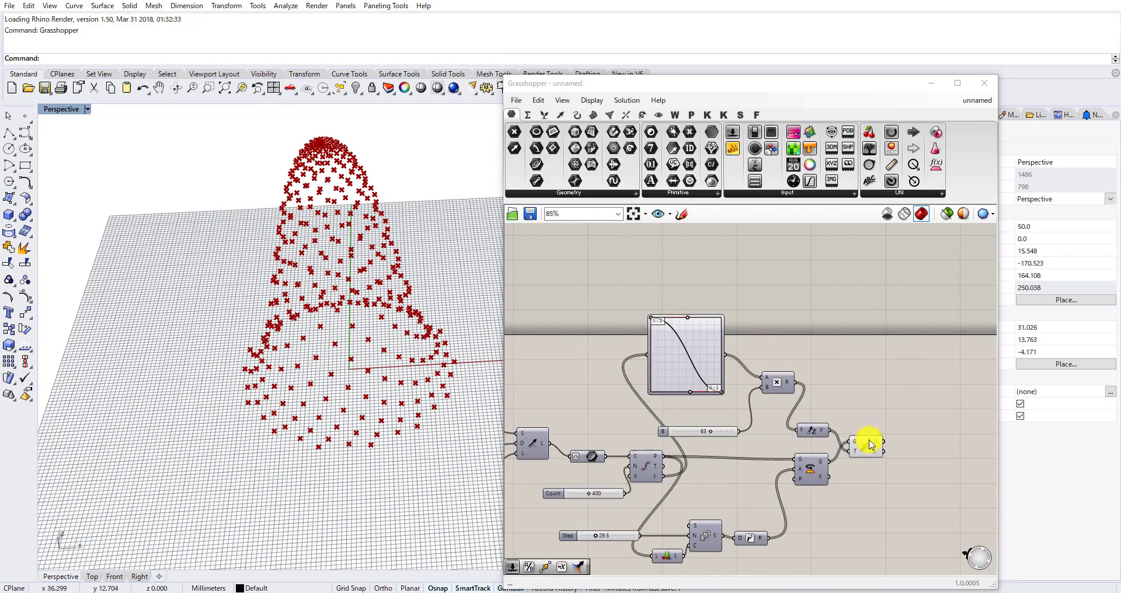
drag(869, 446, 903, 442)
scroll(707, 438, up, 2)
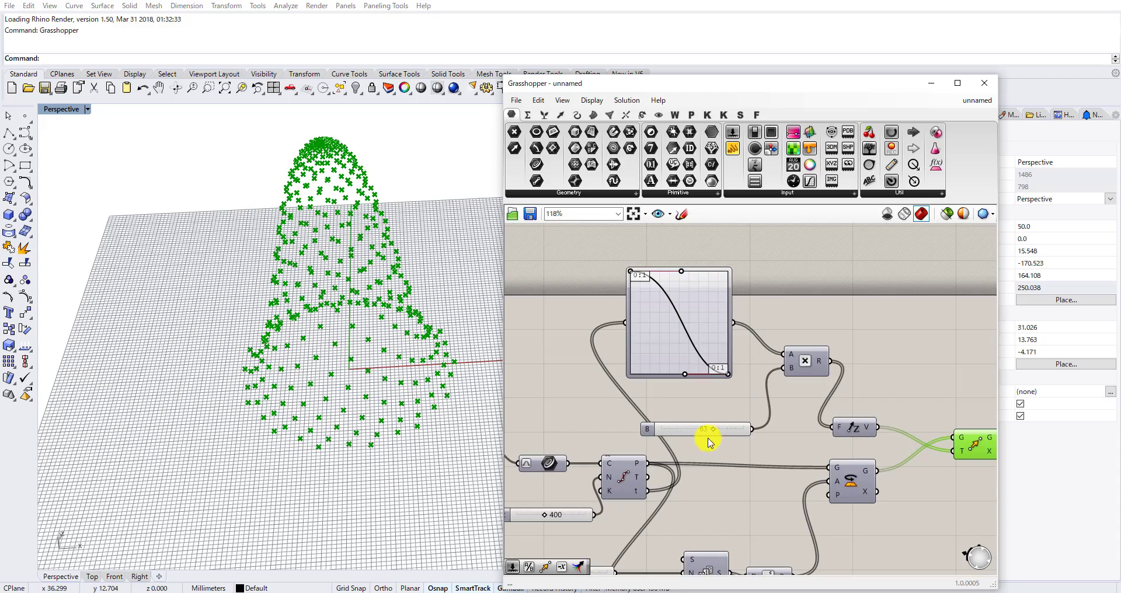
drag(713, 430, 695, 430)
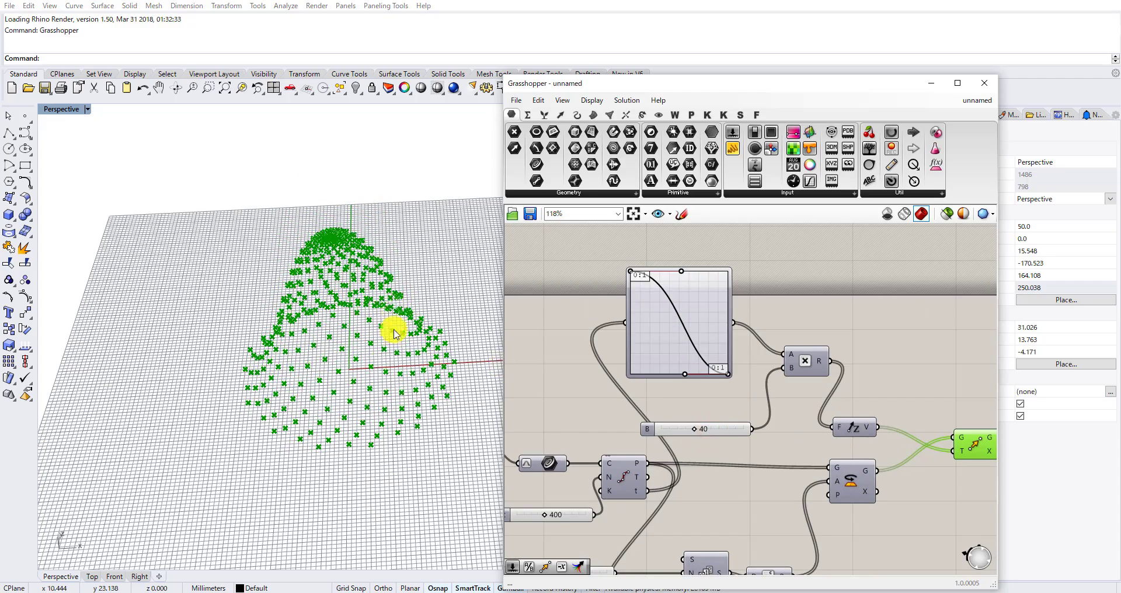
right_drag(393, 326, 397, 266)
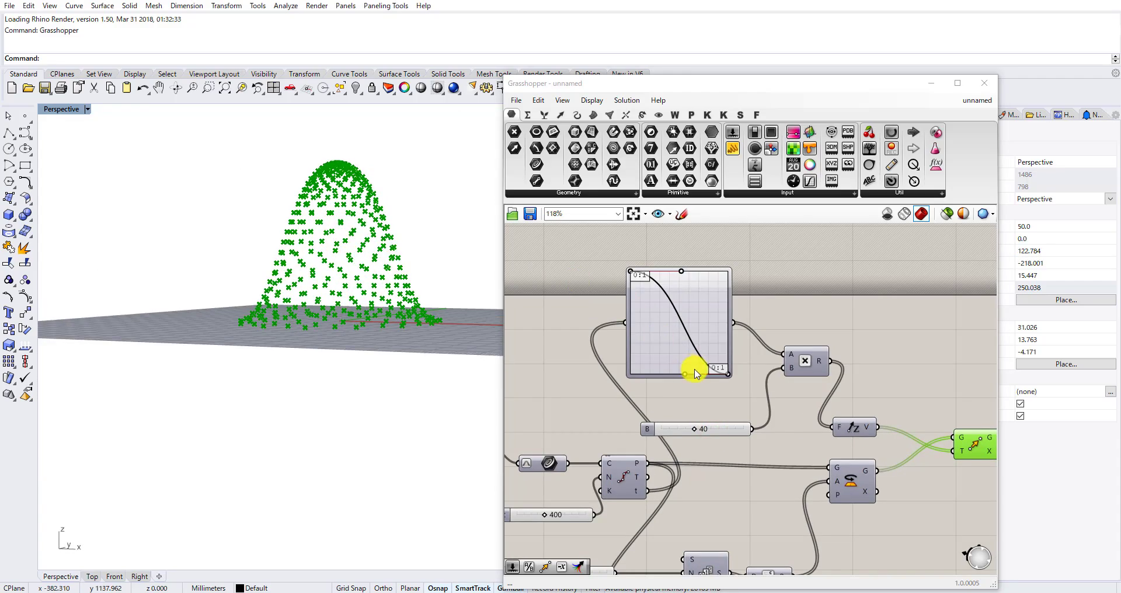
mouse_move(686, 375)
mouse_down()
mouse_move(738, 308)
mouse_move(701, 328)
mouse_move(693, 356)
mouse_up()
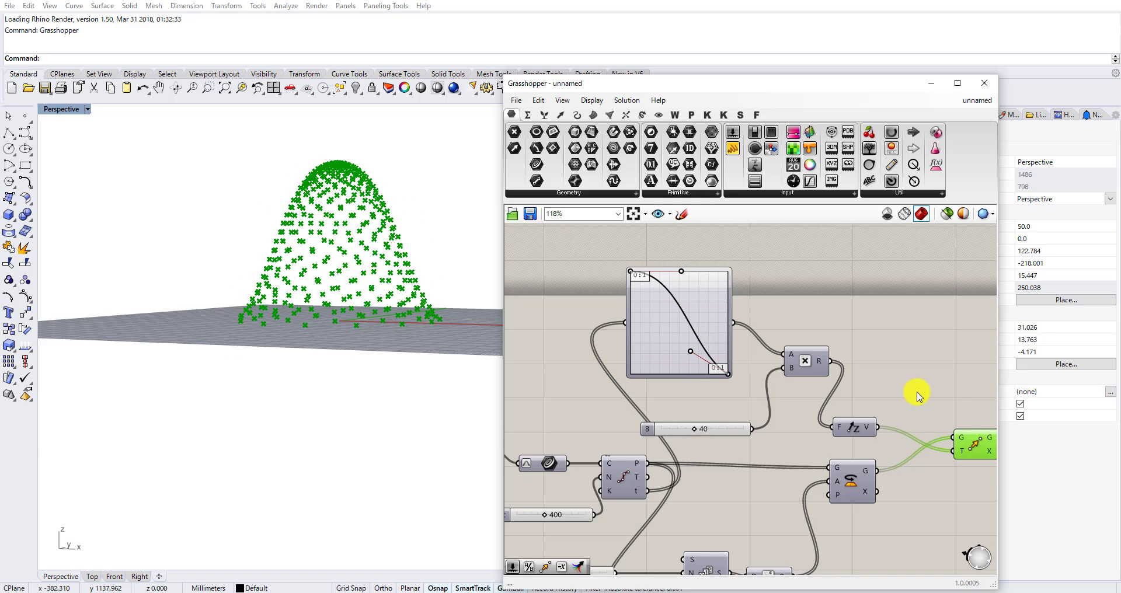
Add an Interpolate curve component and connect the Move geometry output to its vertices input.
right_drag(920, 397, 730, 317)
scroll(782, 350, down, 1)
scroll(786, 358, up, 2)
drag(784, 361, 757, 376)
right_drag(834, 371, 775, 384)
click(775, 385)
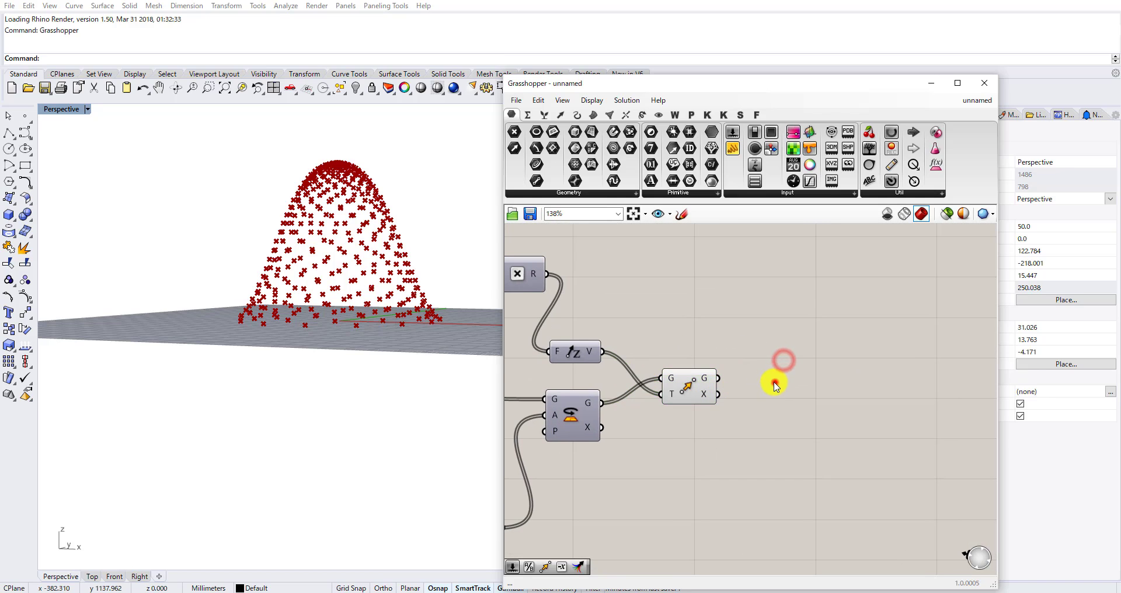
double_click(775, 386)
text(inter)
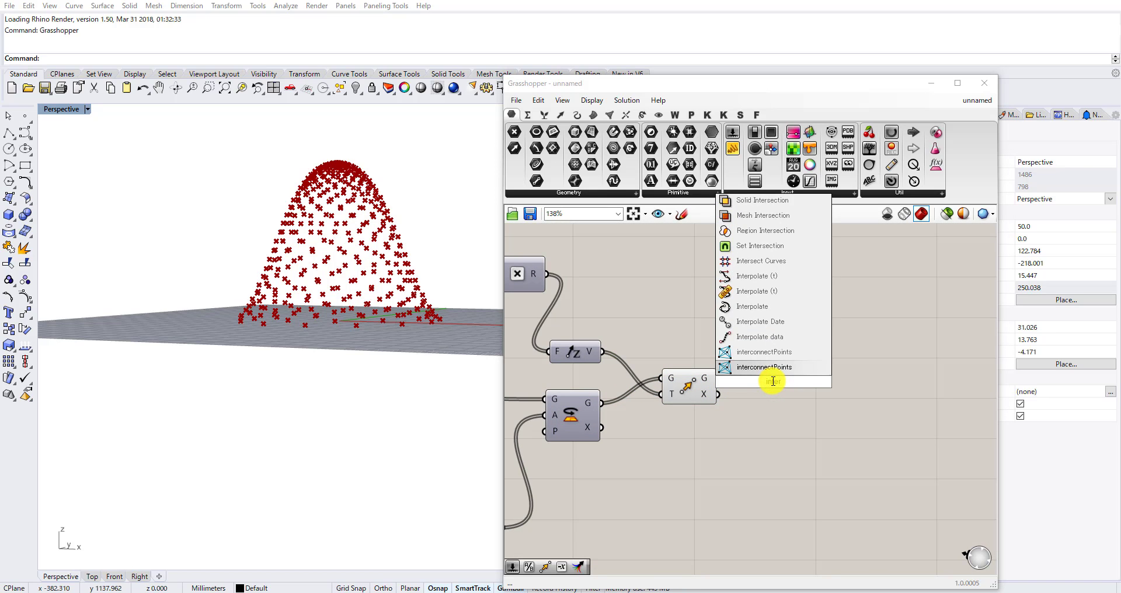
text(pola)
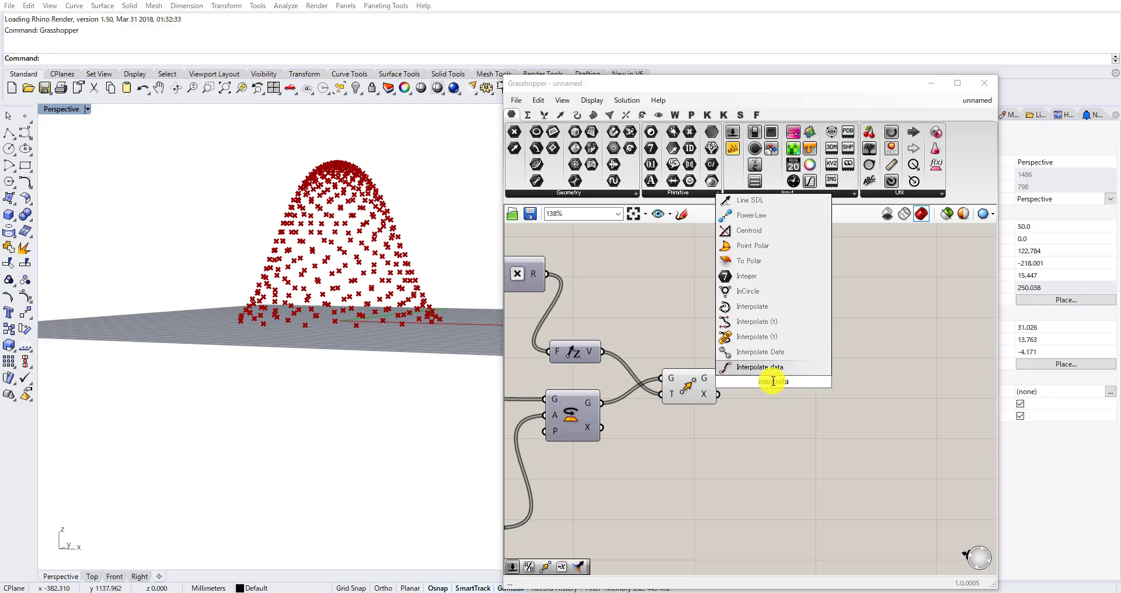
click(754, 307)
scroll(733, 379, up, 3)
drag(709, 379, 751, 345)
Turn off the preview of the Move component.
drag(704, 502, 610, 355)
right_click(665, 275)
click(685, 297)
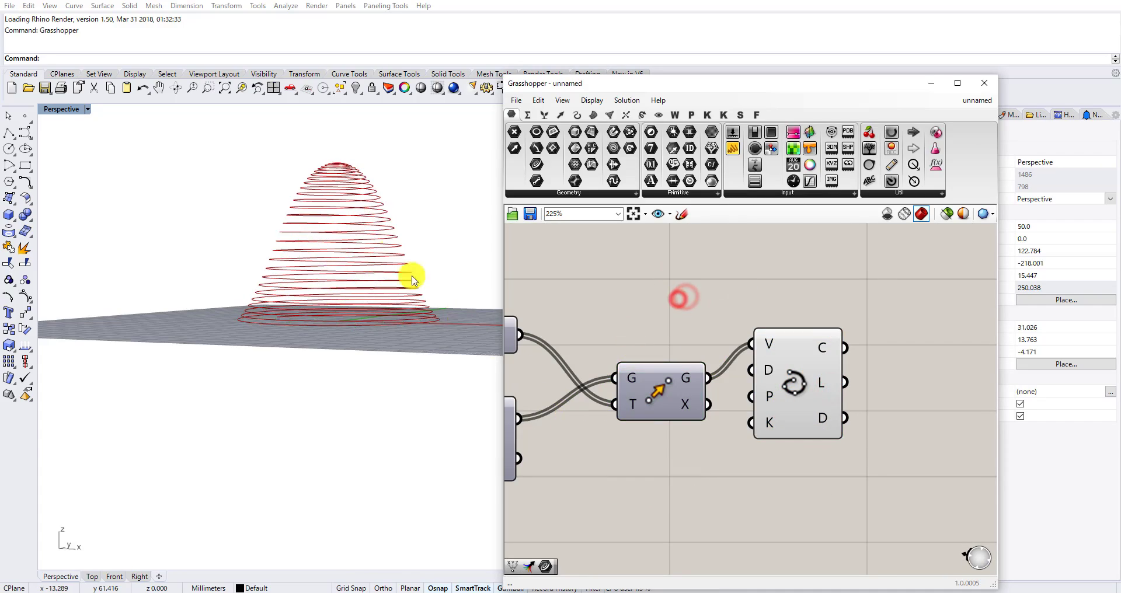
Try the Step slider of the angle series at 3.1, and raise it again to give the spiral more turns.
right_drag(413, 276, 380, 327)
scroll(726, 275, down, 6)
scroll(726, 273, down, 4)
right_drag(627, 323, 800, 320)
scroll(739, 333, up, 9)
drag(739, 340, 709, 347)
right_drag(368, 297, 393, 297)
scroll(651, 395, down, 4)
scroll(663, 375, up, 3)
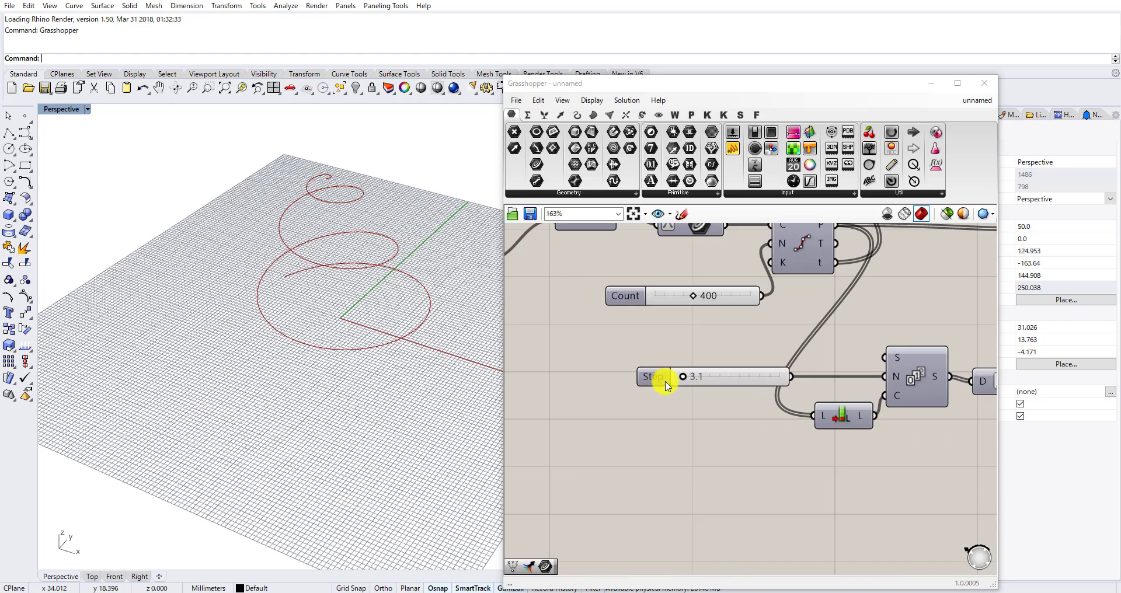
drag(681, 376, 695, 378)
Turn the preview of the Move component's points back on.
scroll(796, 396, down, 5)
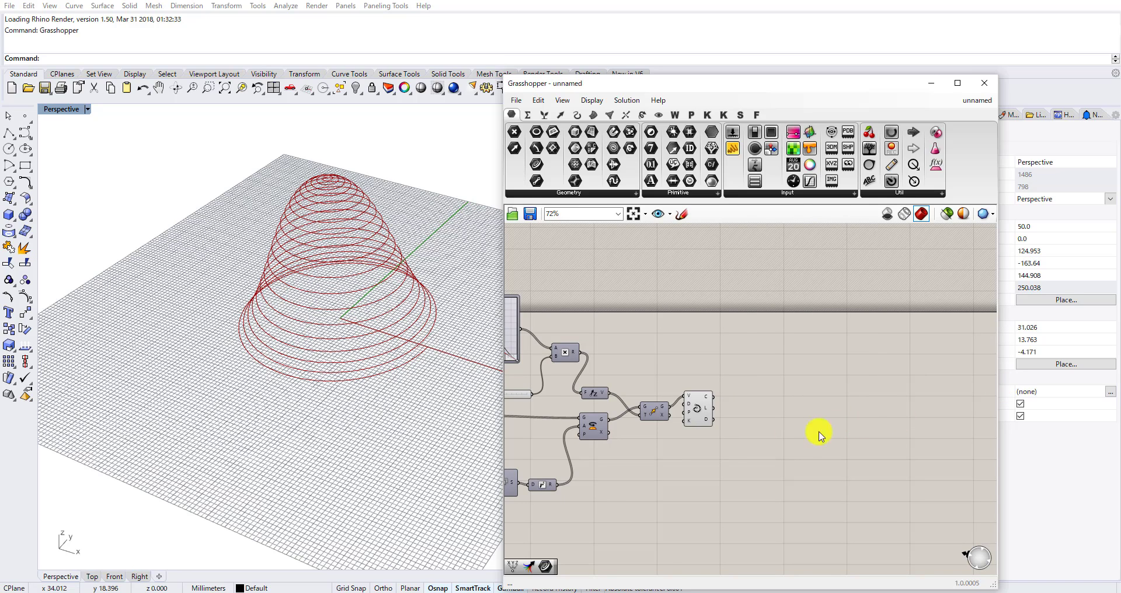
scroll(649, 450, up, 3)
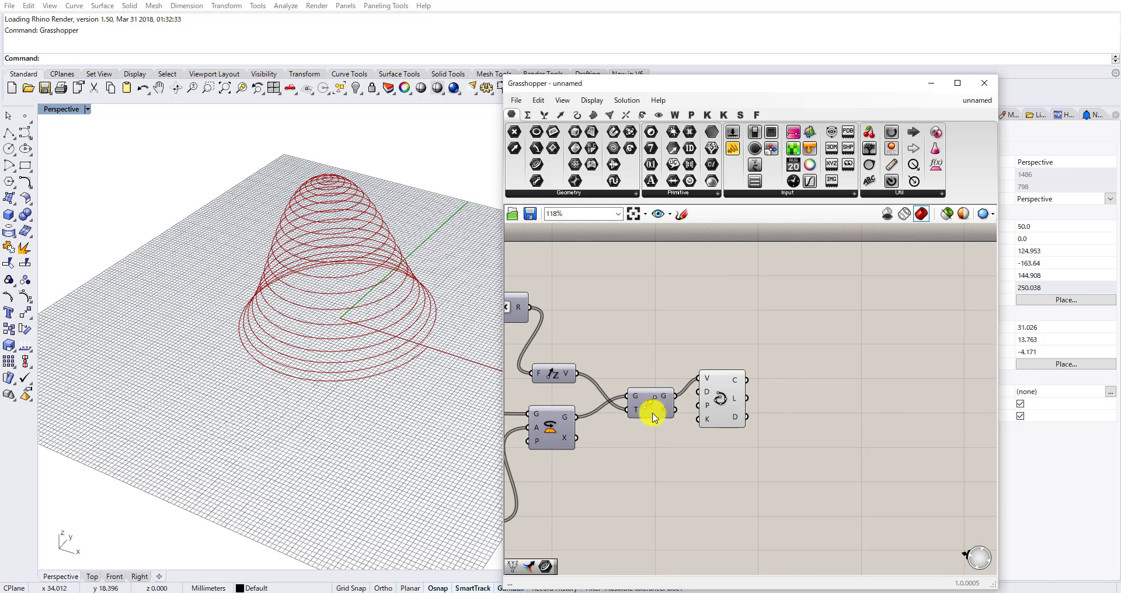
scroll(653, 417, up, 3)
click(650, 397)
right_click(659, 404)
click(669, 415)
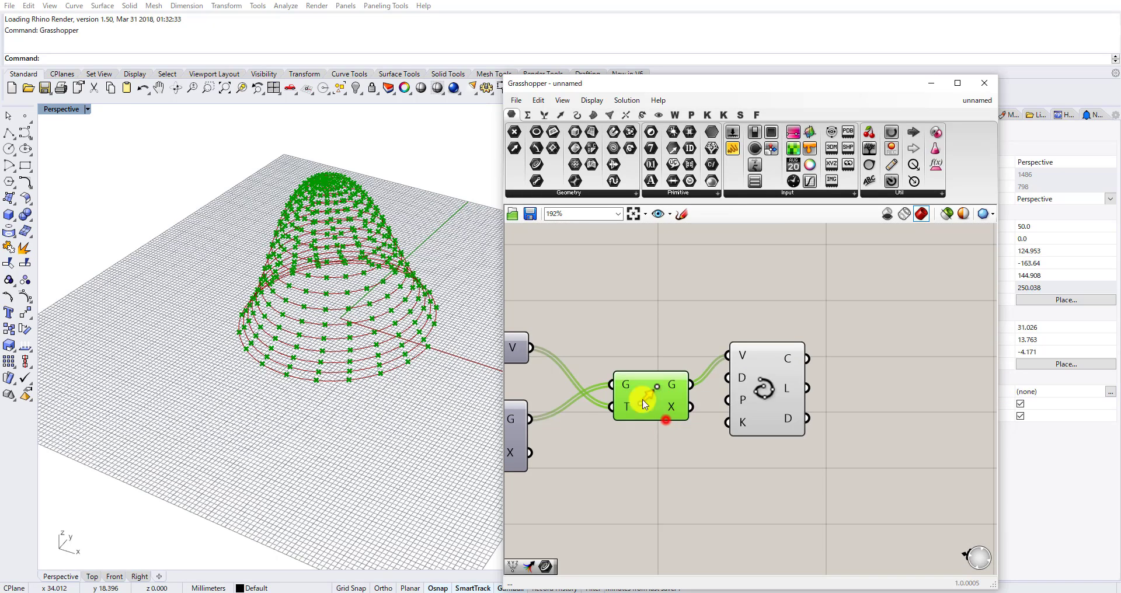
Examine how the points align along the spiral and compare them with the green rose photo in the browser.
right_drag(395, 290, 368, 399)
scroll(362, 418, up, 3)
scroll(354, 422, down, 5)
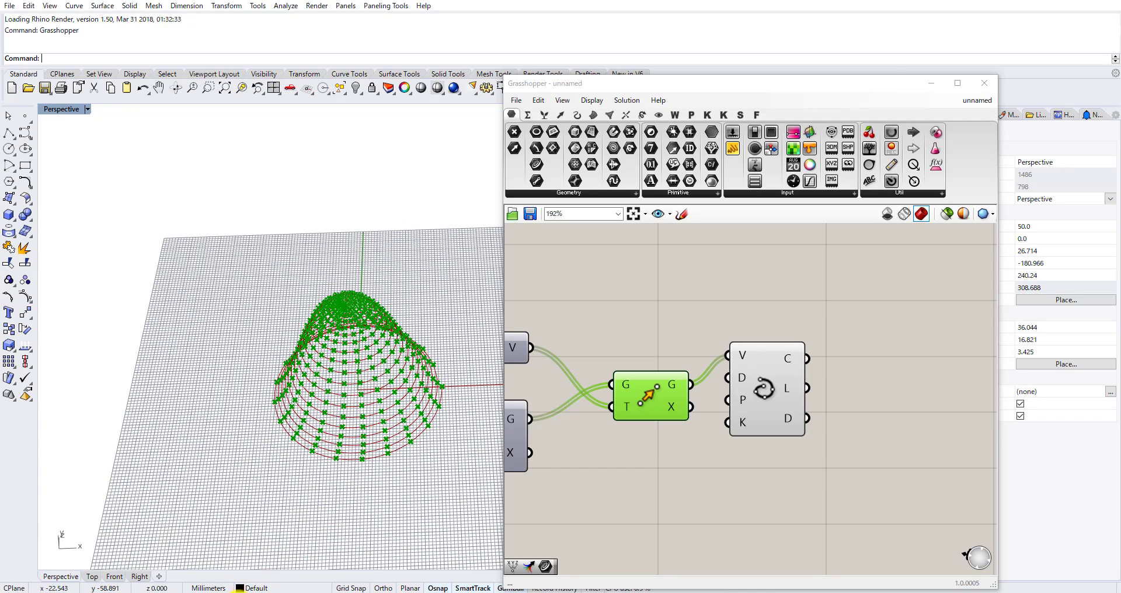
click(273, 576)
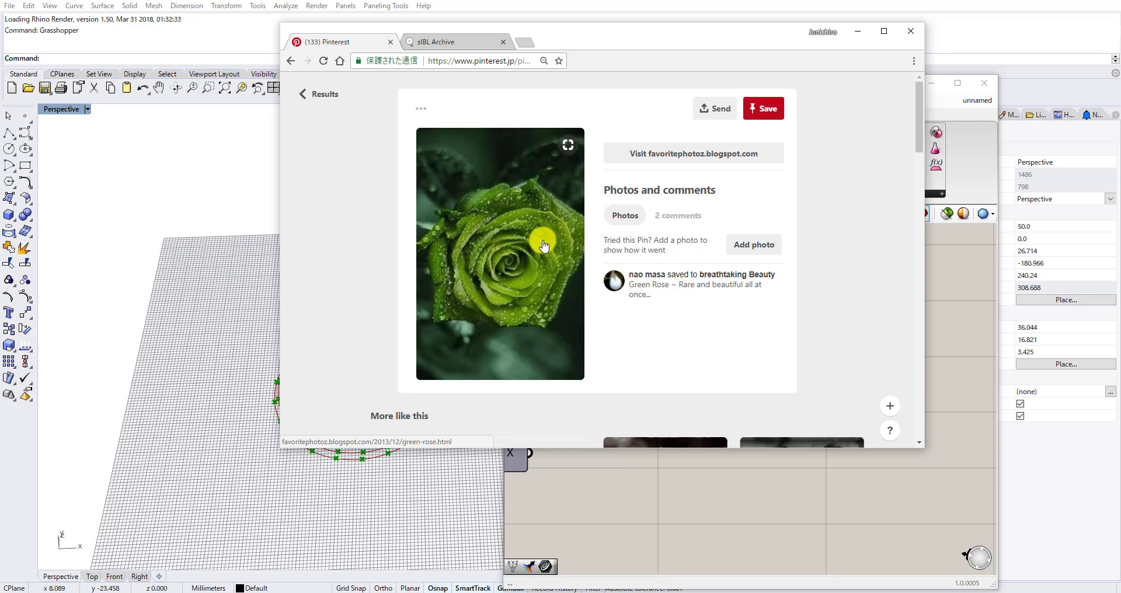
click(594, 487)
Return to Grasshopper and add a Dispatch component above the Move component.
right_drag(629, 324, 768, 383)
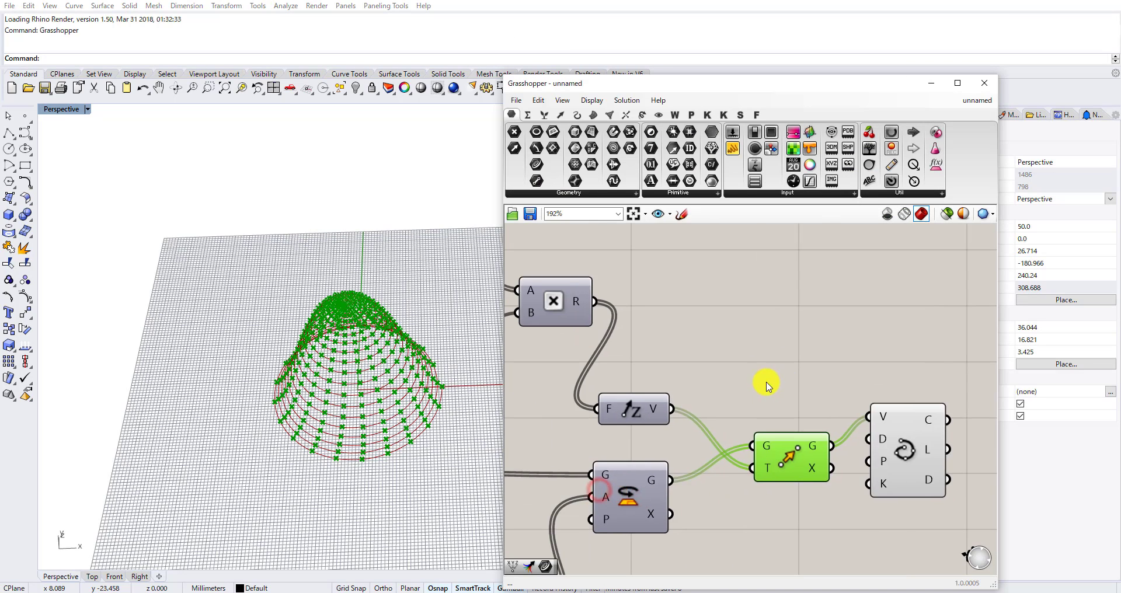
scroll(769, 383, down, 2)
click(777, 368)
double_click(776, 368)
text(disp)
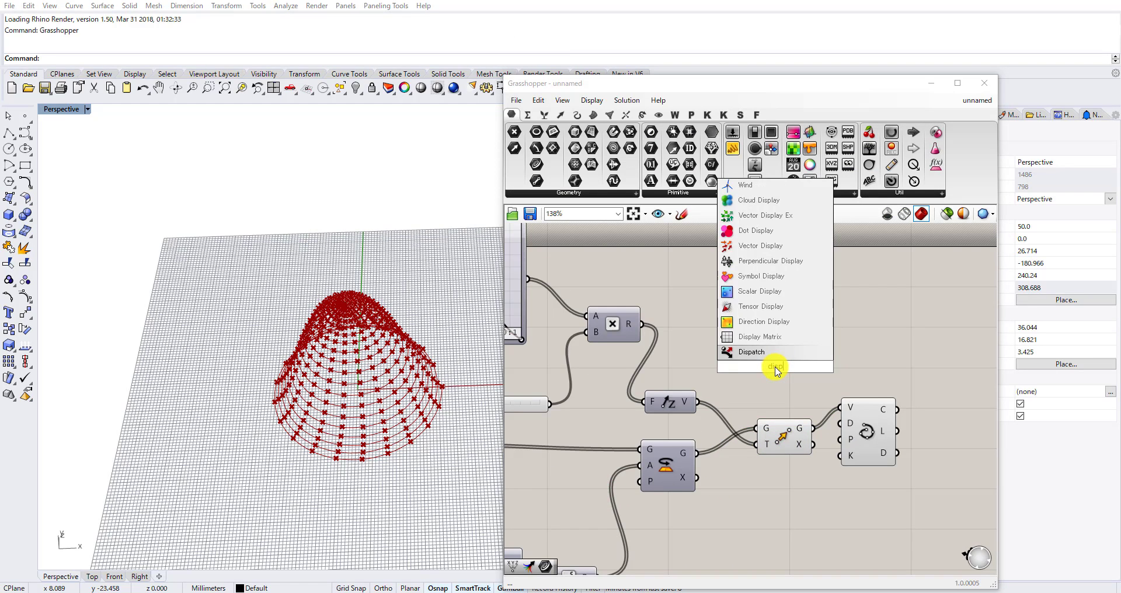
click(753, 352)
right_drag(774, 365, 719, 403)
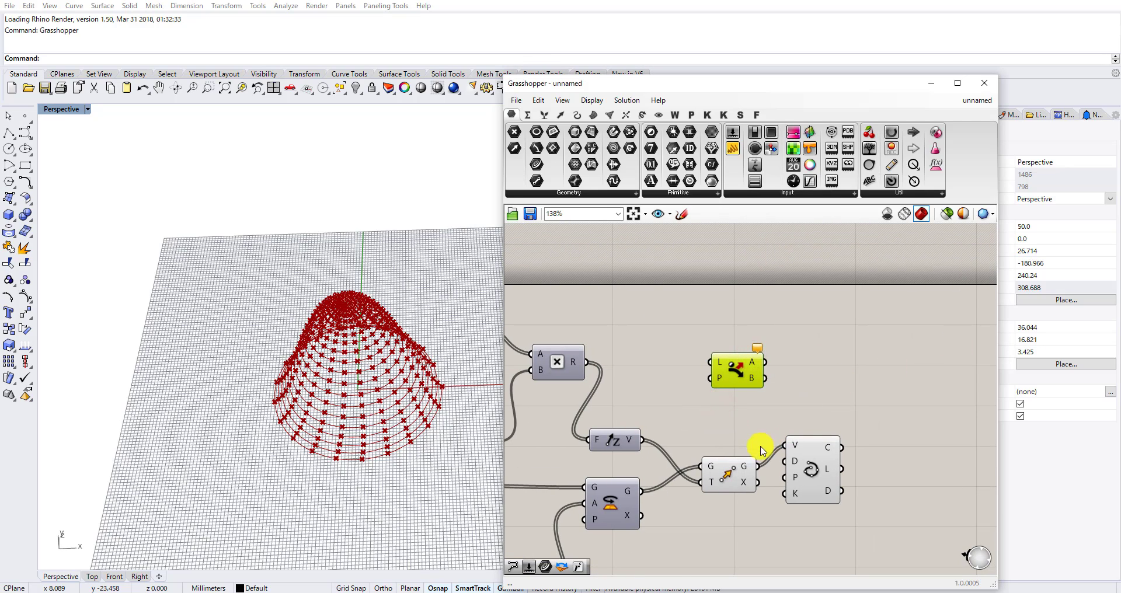
Move the Dispatch component further up and feed the Move component's points into its list input.
drag(730, 418, 781, 292)
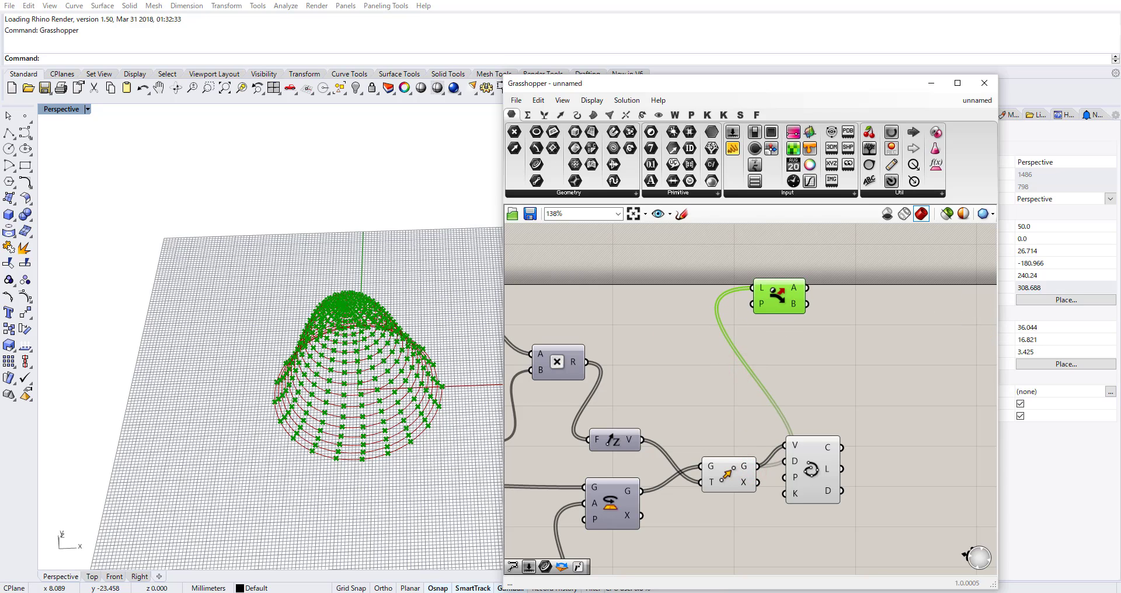
right_drag(717, 333, 751, 375)
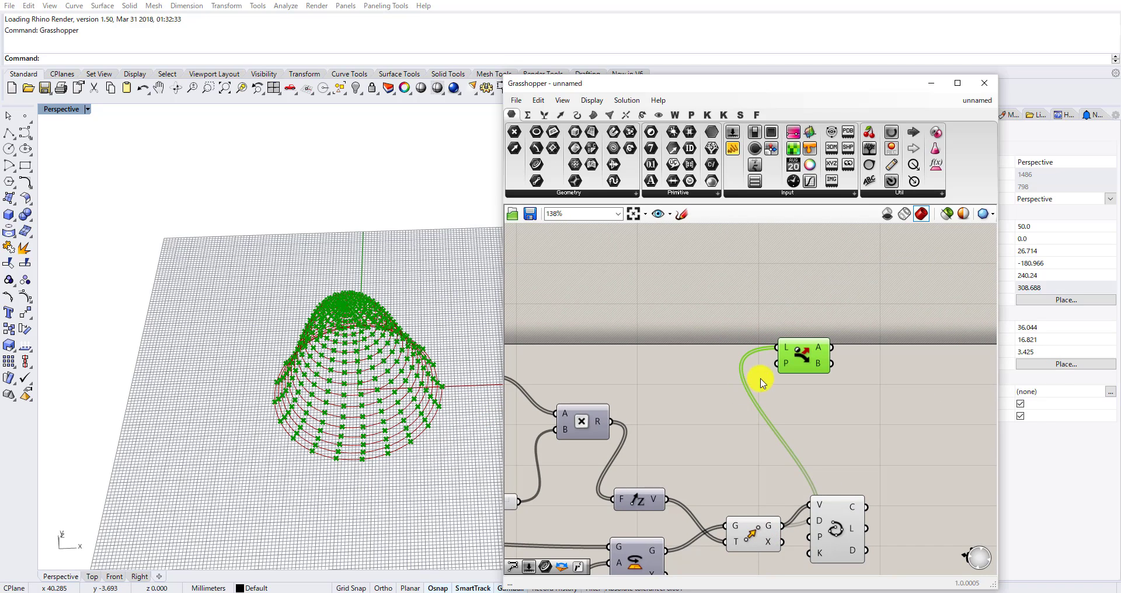
scroll(856, 350, down, 2)
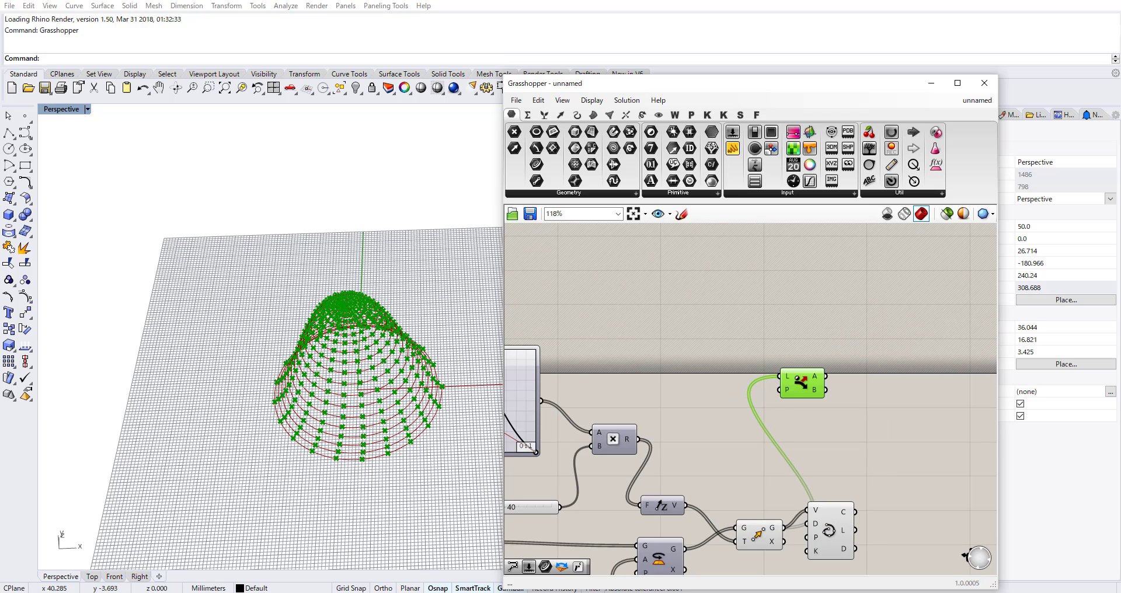
scroll(838, 378, up, 3)
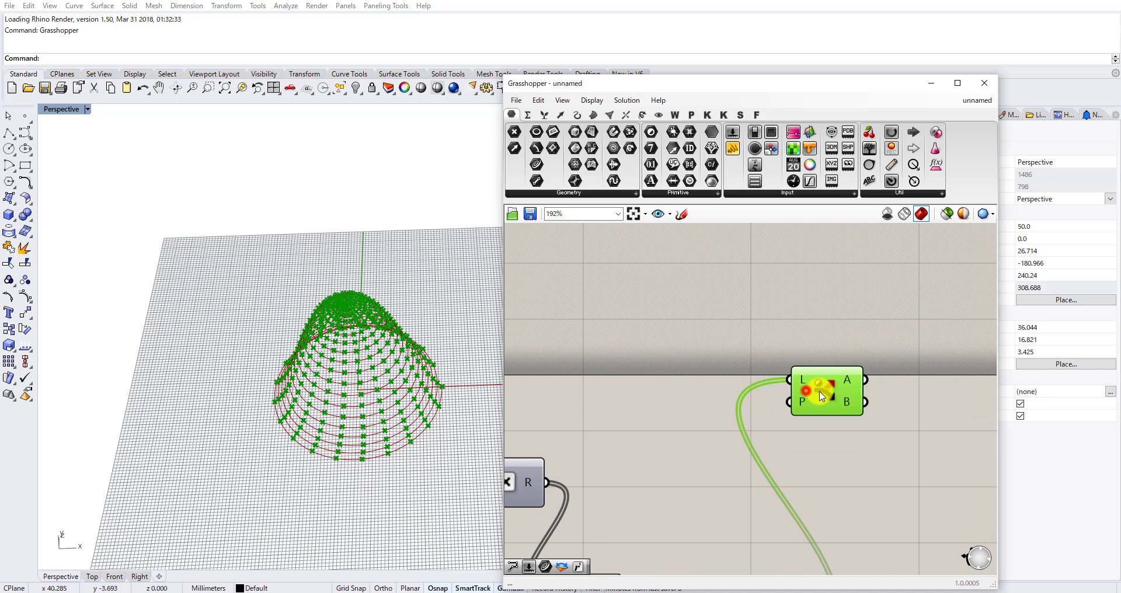
scroll(730, 364, up, 3)
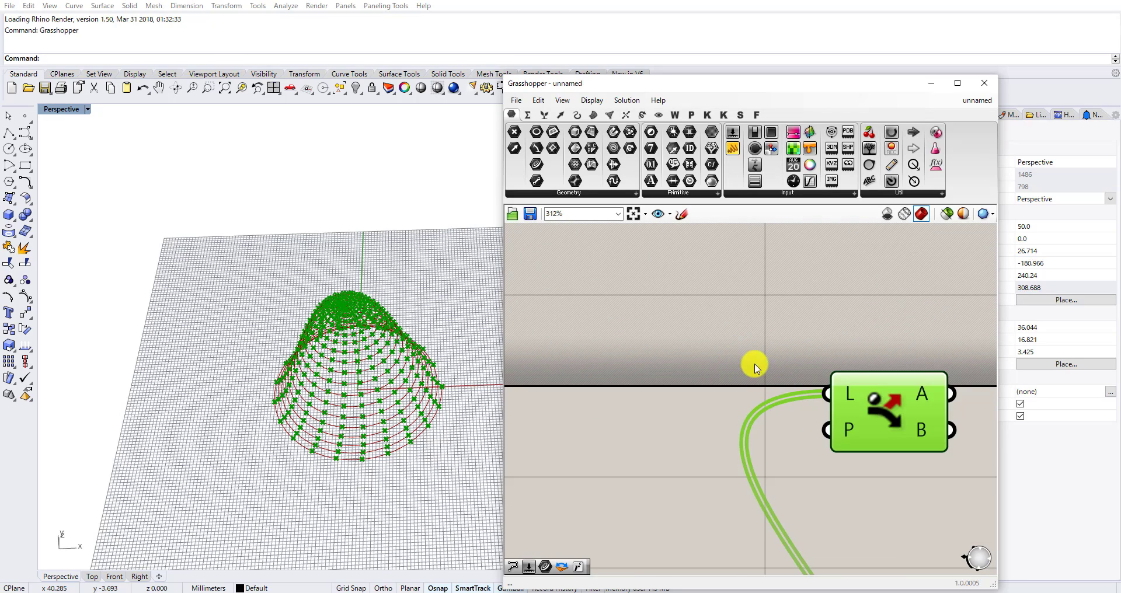
scroll(713, 325, down, 1)
Add a panel beside the Dispatch component and enter True as its content.
double_click(676, 334)
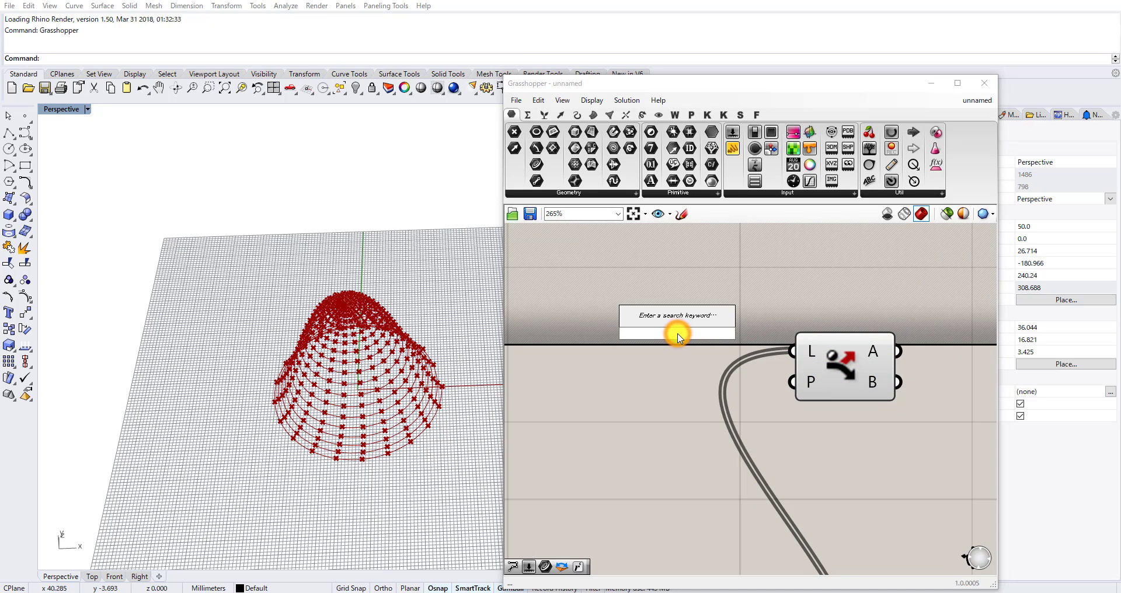
text(p)
key(BackSpace)
double_click(655, 363)
text(panel)
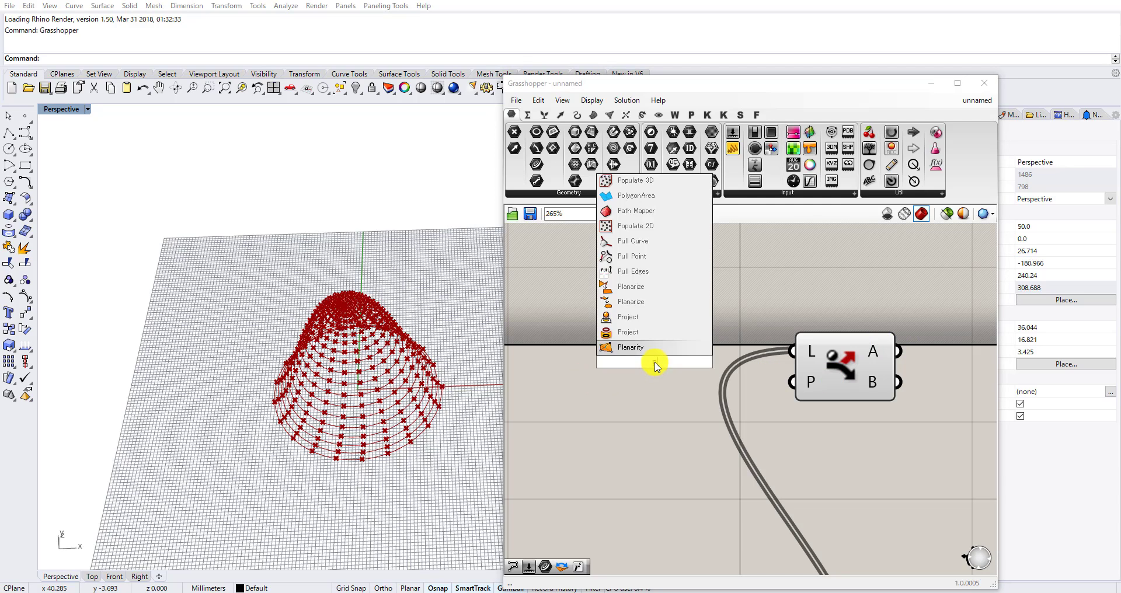
key(Return)
drag(656, 366, 659, 364)
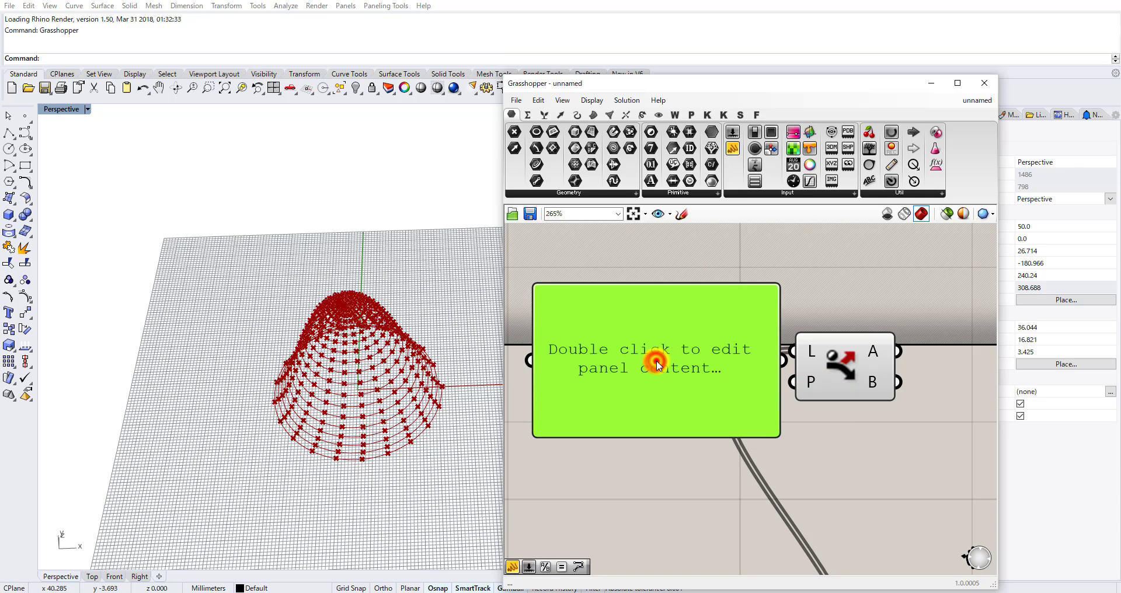
double_click(658, 365)
text(True)
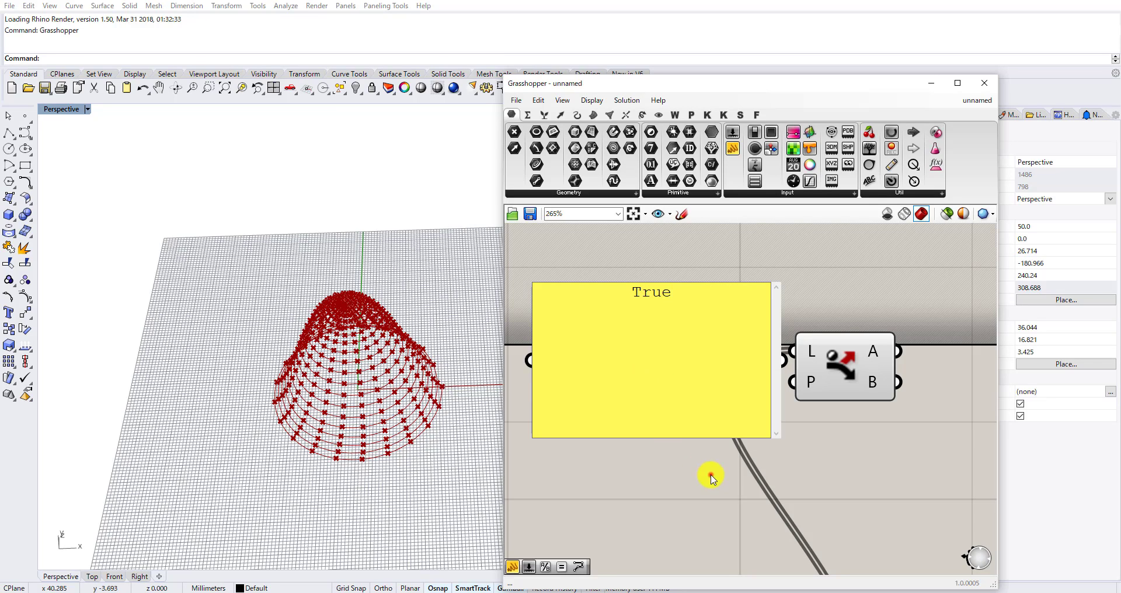
click(712, 477)
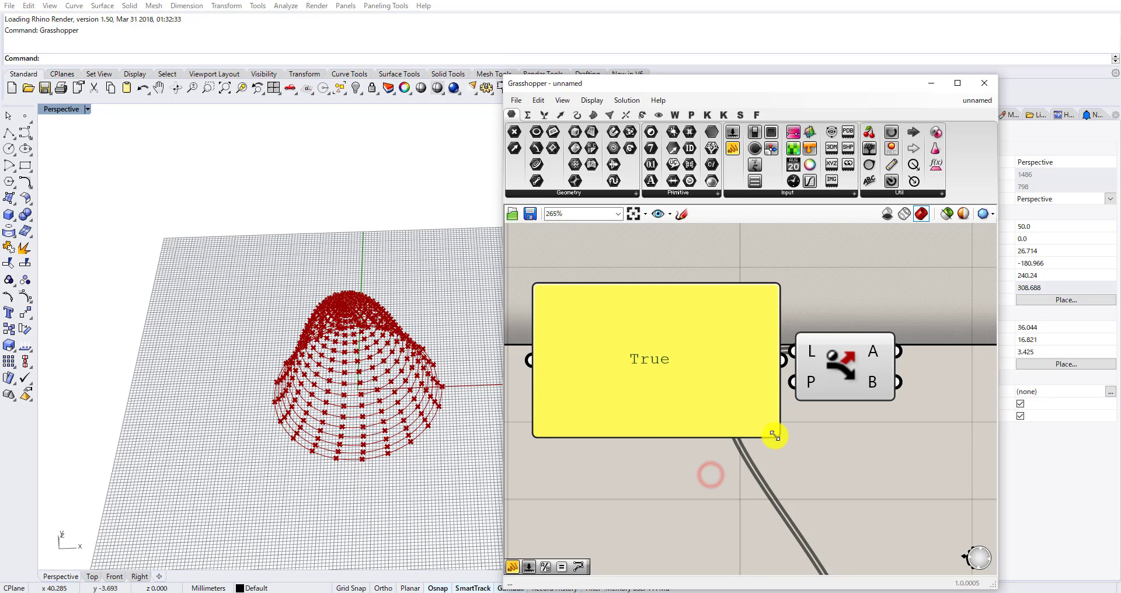
Shrink the True panel, place a copy directly below it and set the copy's content to False.
drag(775, 436, 632, 329)
right_drag(665, 333, 840, 371)
drag(775, 344, 713, 349)
click(709, 285)
double_click(711, 345)
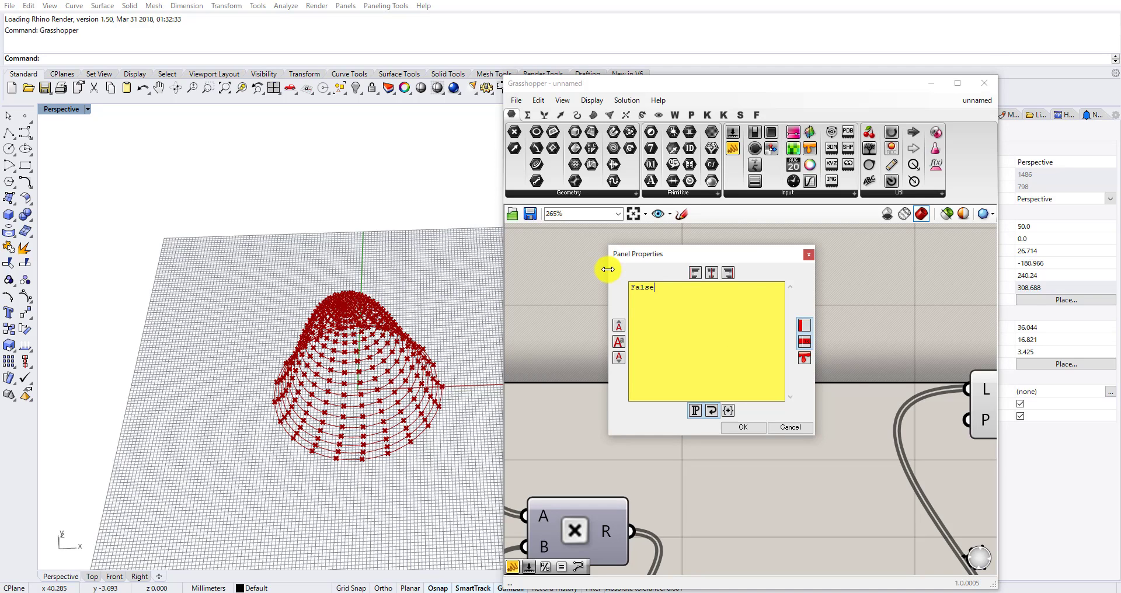
click(753, 427)
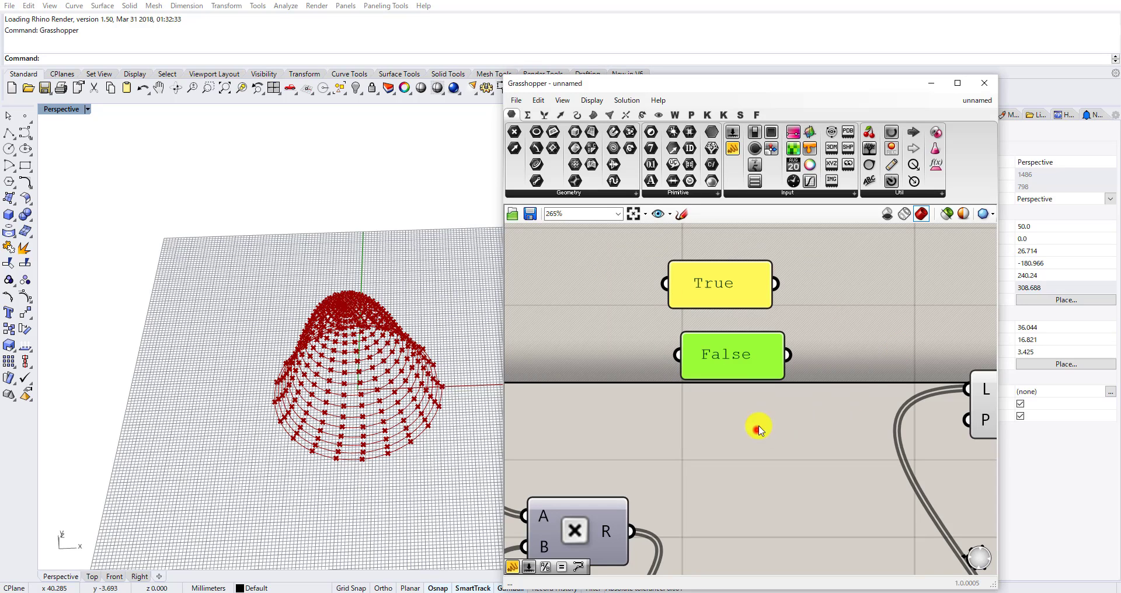
click(733, 356)
drag(711, 356, 727, 381)
right_drag(783, 363, 668, 355)
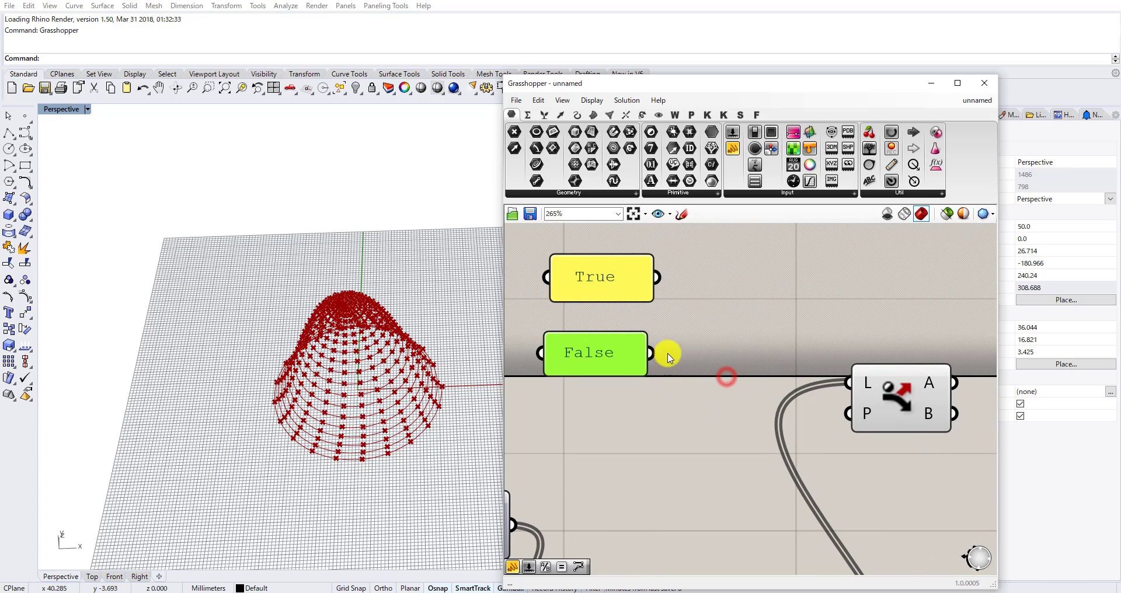
Examine the True and False panels and the spacing of the points along the spiral in the perspective view.
scroll(667, 356, down, 1)
click(839, 390)
scroll(646, 368, up, 4)
click(640, 378)
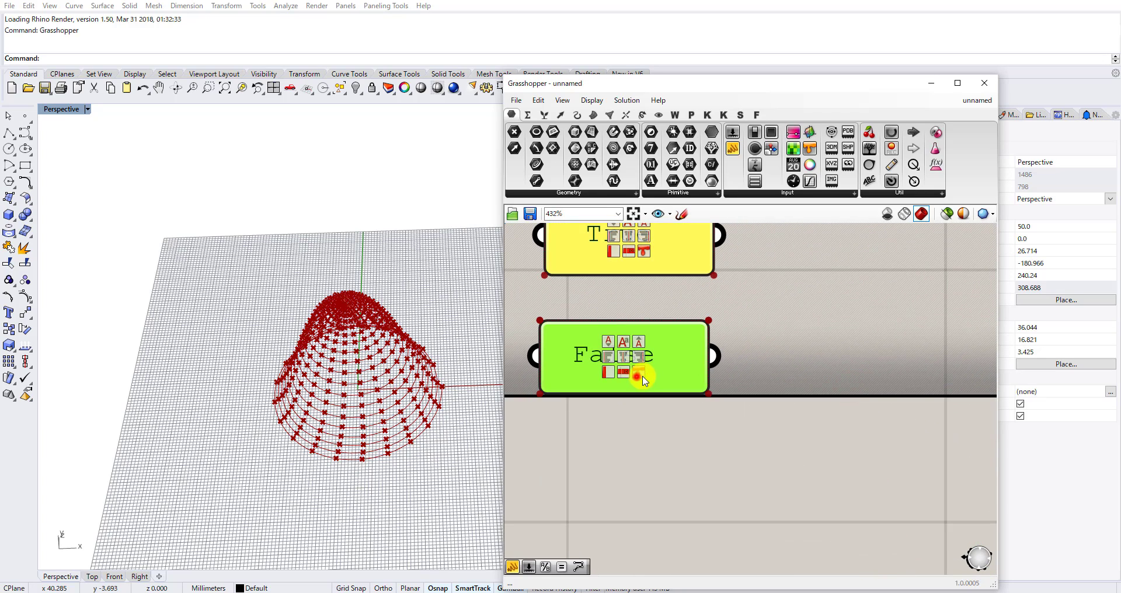
scroll(660, 365, down, 5)
scroll(613, 369, up, 4)
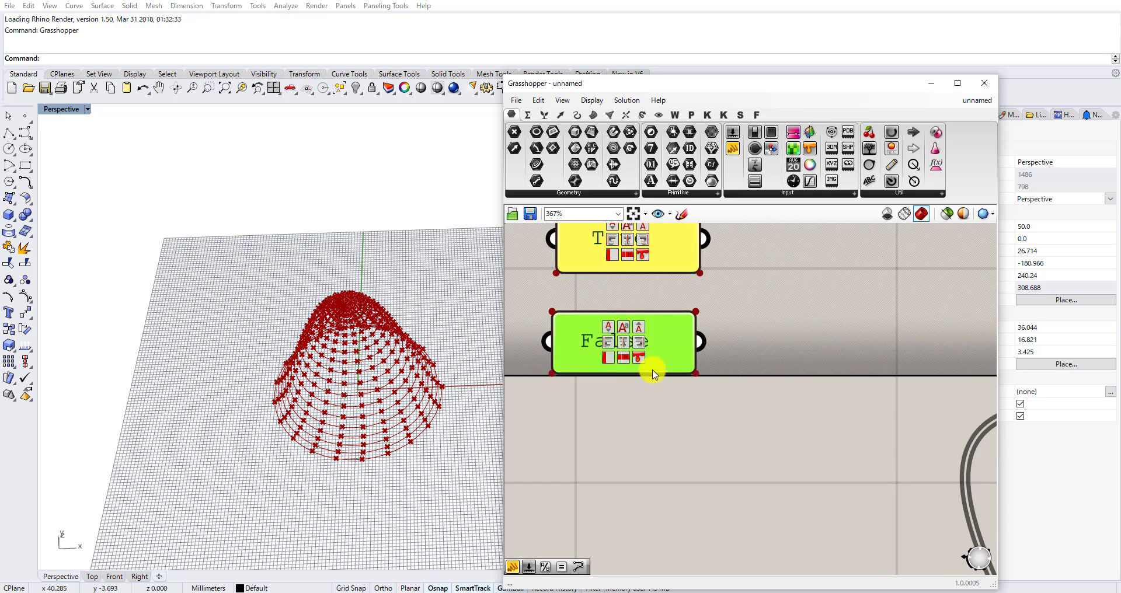
scroll(640, 364, down, 2)
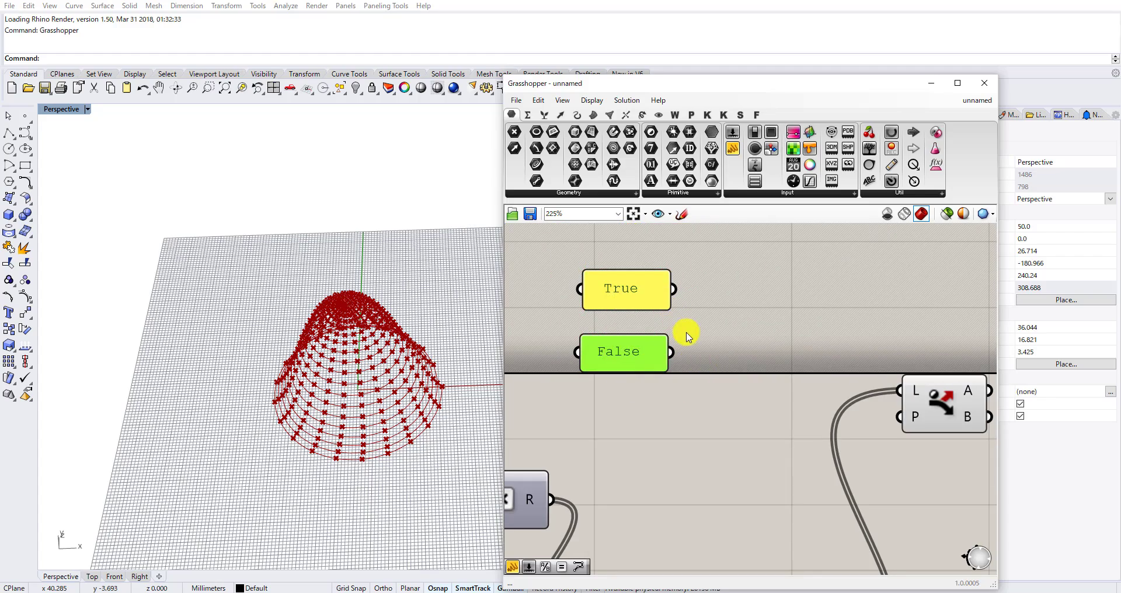
right_drag(391, 387, 379, 413)
scroll(419, 401, up, 12)
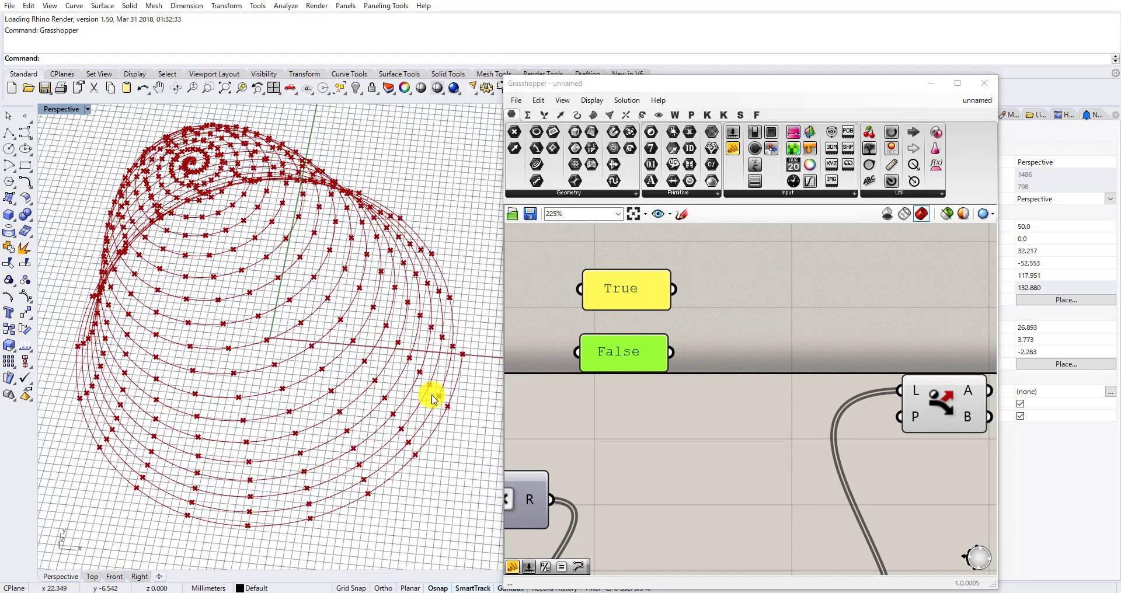
scroll(452, 373, down, 4)
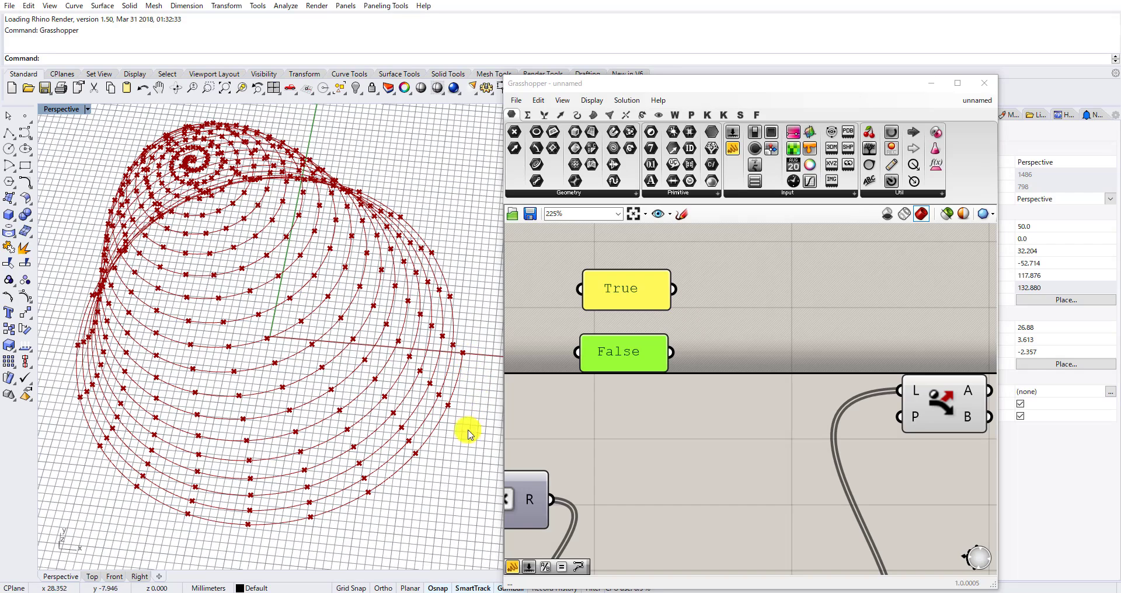
scroll(444, 420, down, 5)
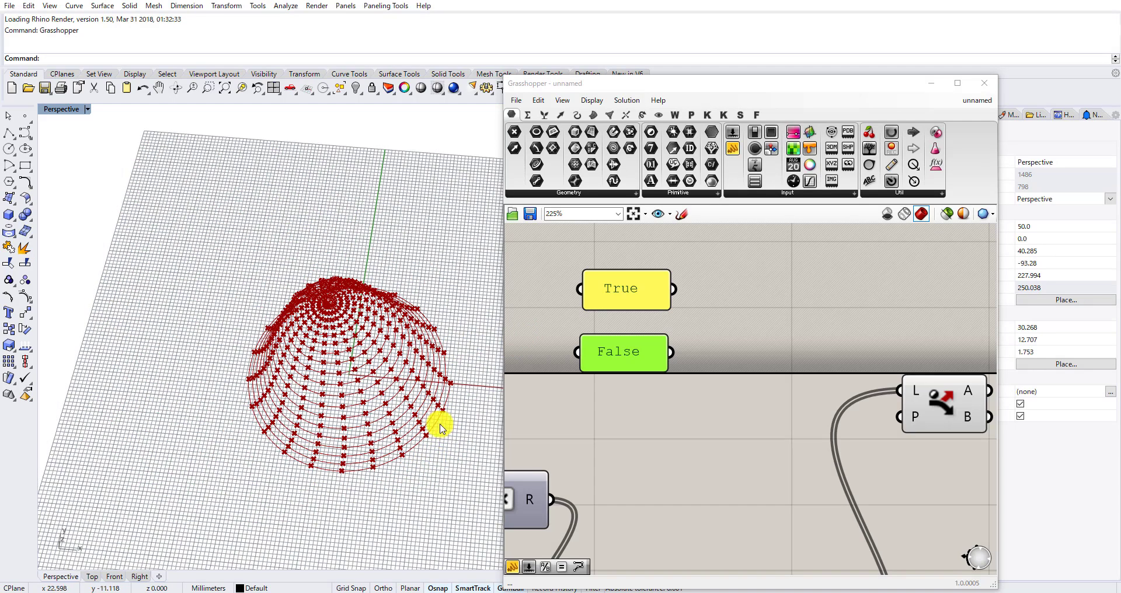
Add a Duplicate Data component and feed the False panel into its data input.
click(749, 345)
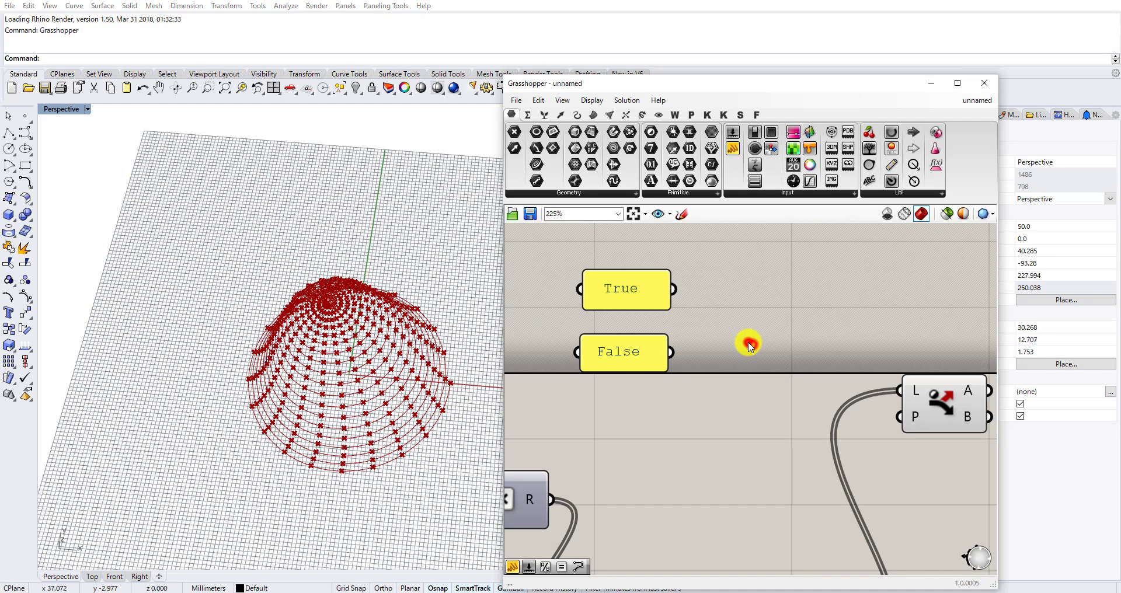
double_click(750, 344)
text(dup)
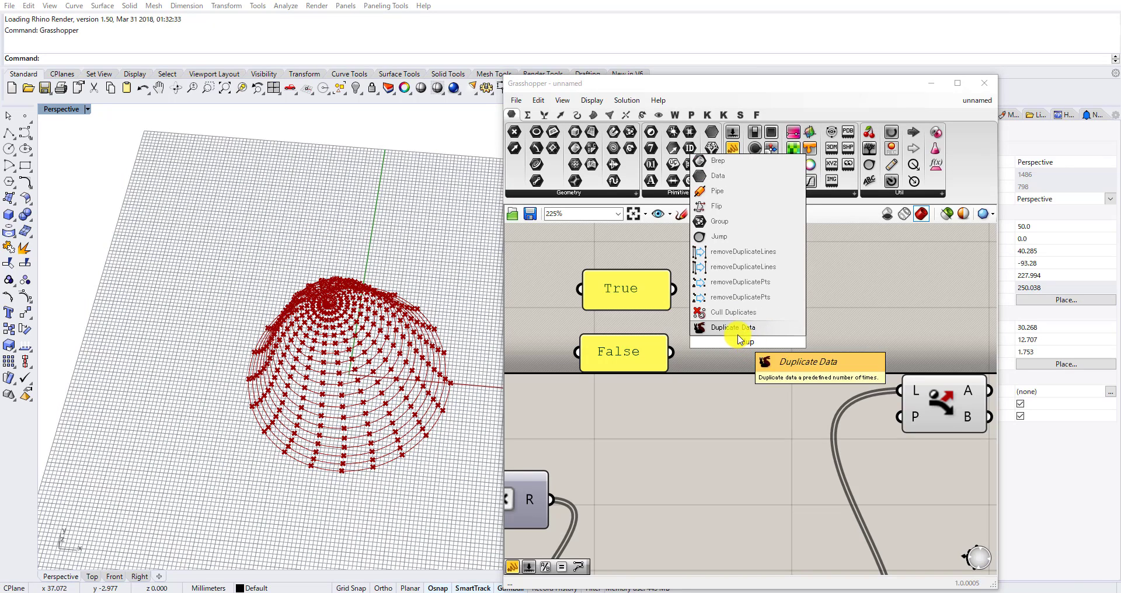
click(739, 333)
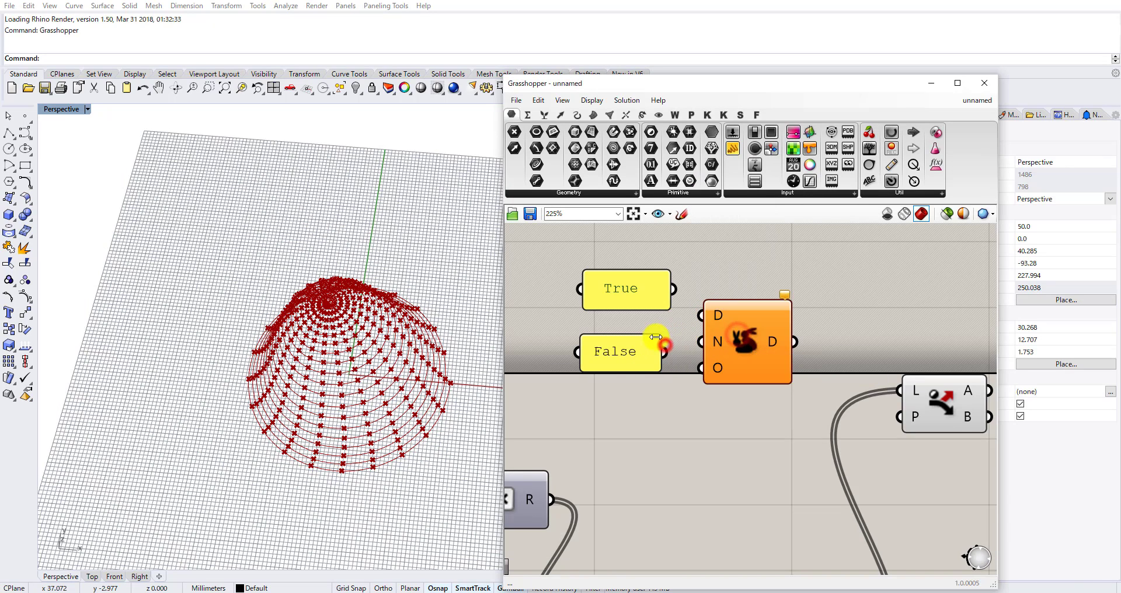
drag(687, 334, 728, 335)
Add a number slider set to 10 and connect it to the number input of Duplicate Data.
double_click(657, 434)
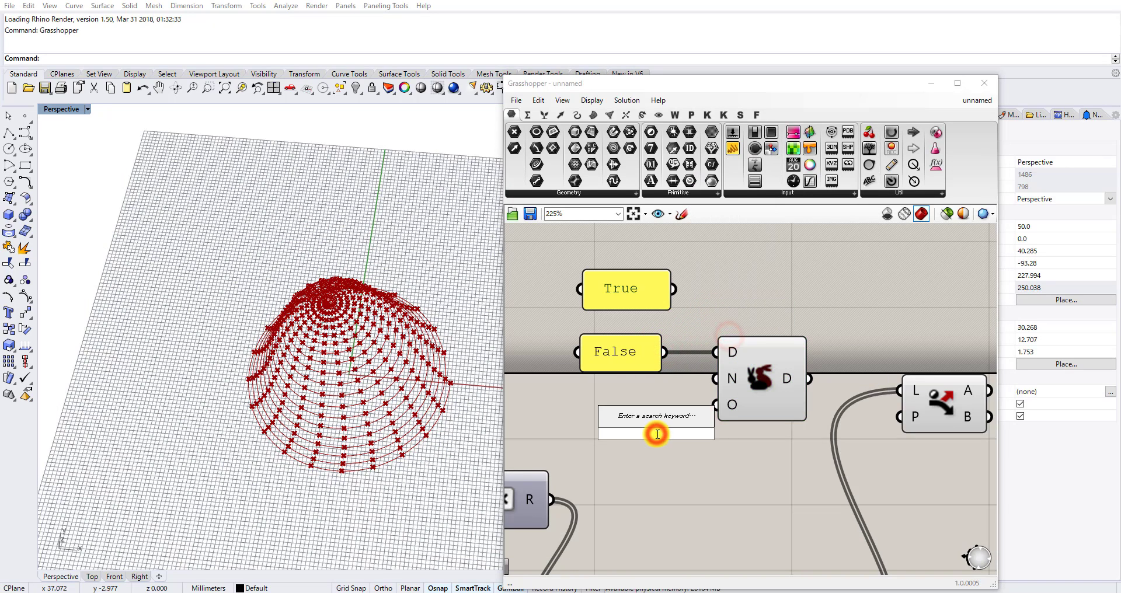
text(1)
key(Return)
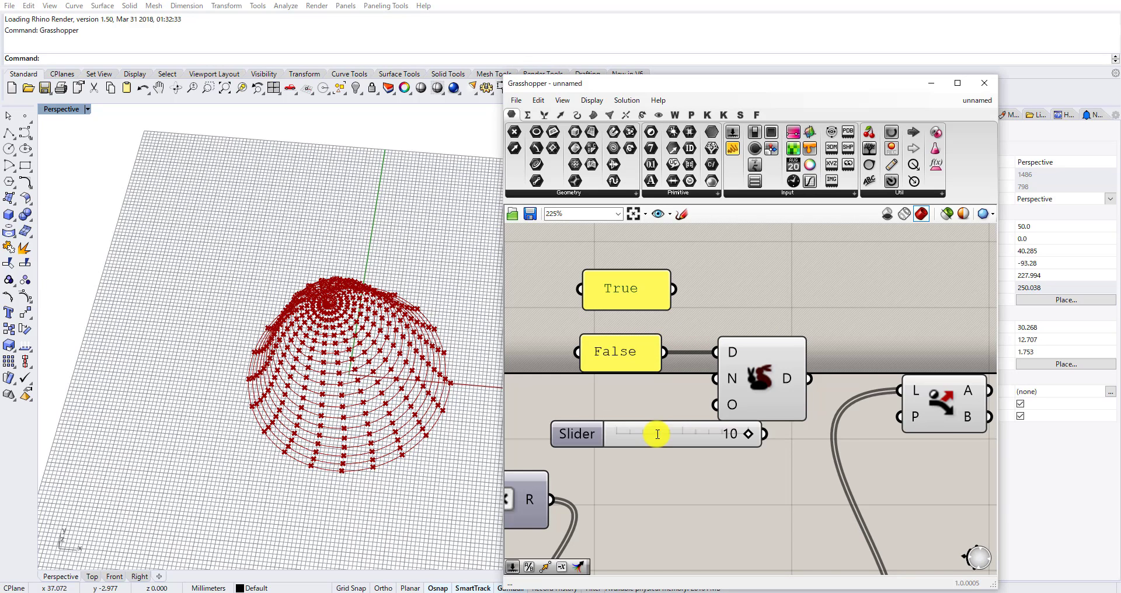
drag(687, 439, 585, 424)
scroll(642, 410, up, 3)
drag(669, 418, 761, 359)
scroll(646, 383, down, 3)
Add a Merge component, with the True panel feeding D1 and the duplicated False values feeding D2.
double_click(777, 314)
text(me)
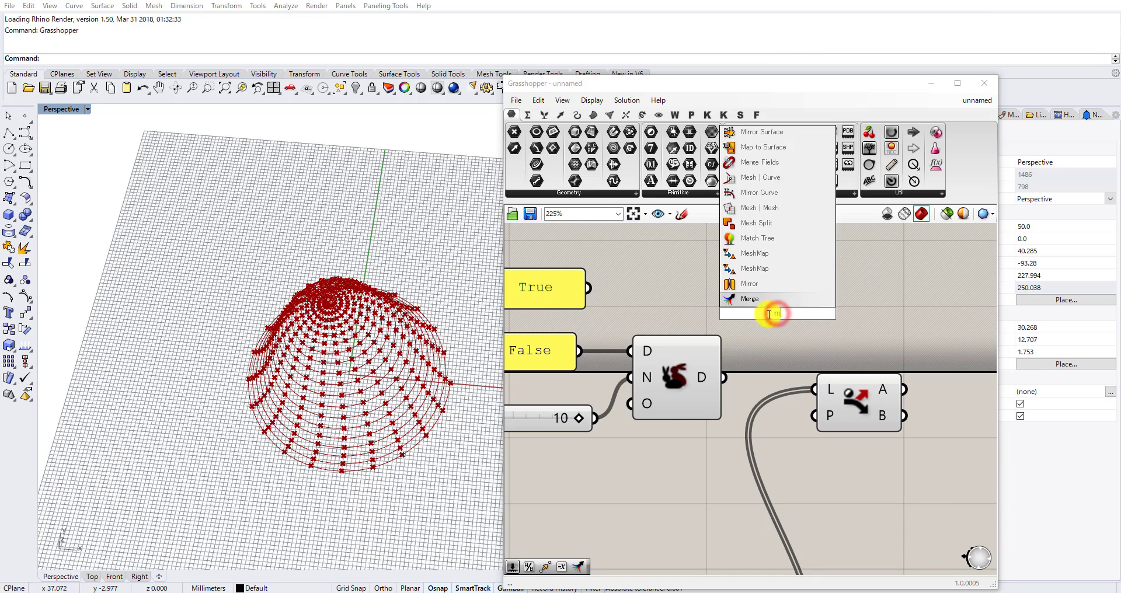
click(756, 301)
drag(594, 289, 726, 302)
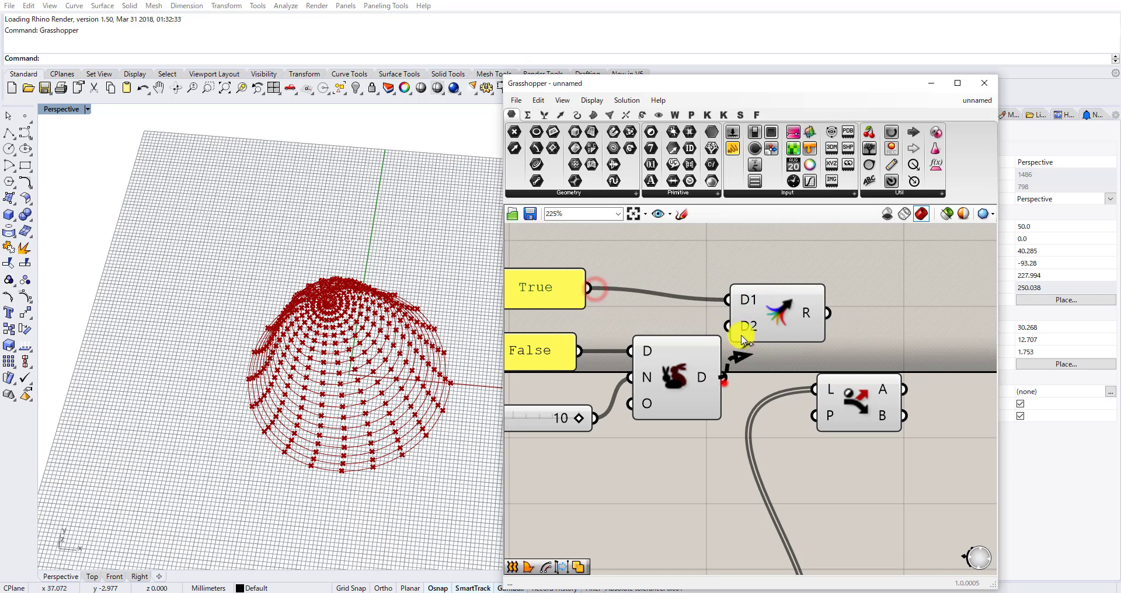
drag(725, 378, 728, 314)
Flatten the D1 and D2 inputs of Merge and space the Merge and Dispatch components apart.
right_click(740, 287)
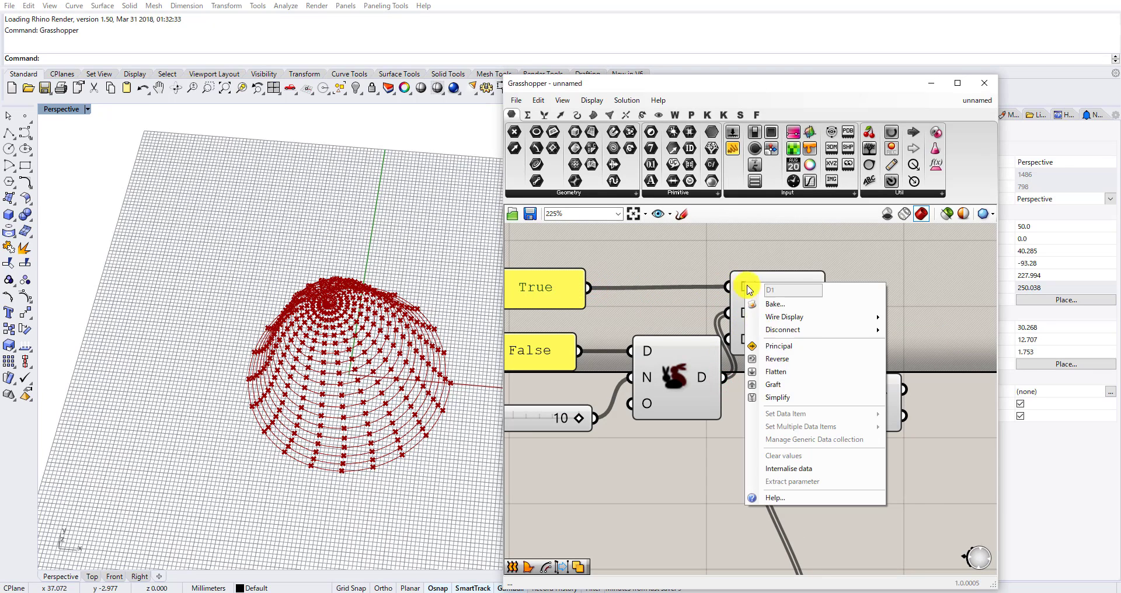
click(780, 362)
right_click(747, 313)
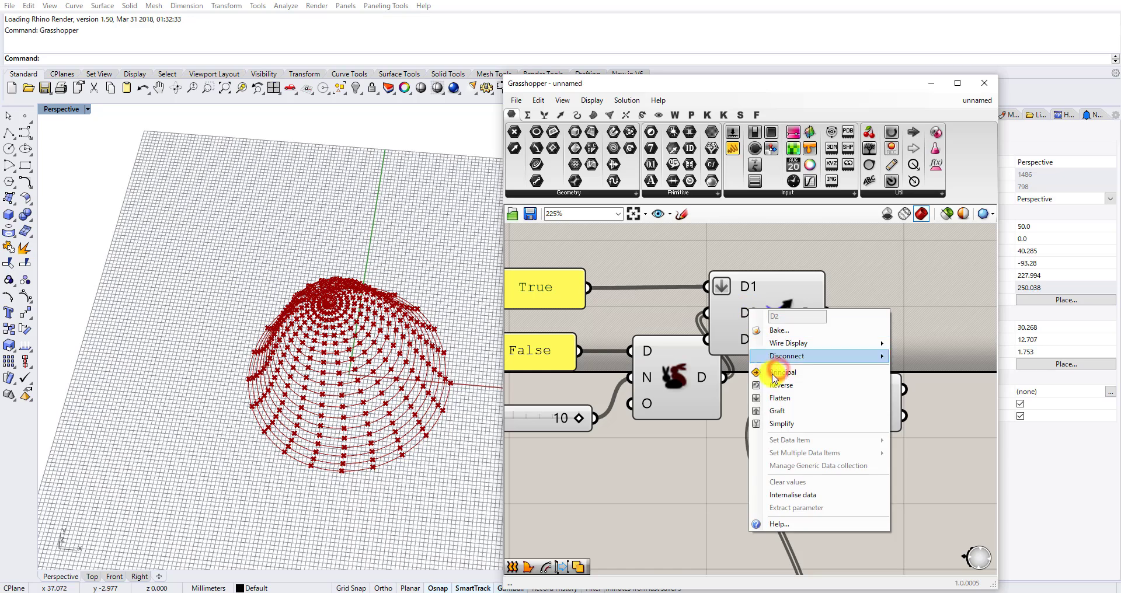
click(781, 398)
right_drag(783, 398, 647, 361)
drag(744, 378, 836, 444)
drag(653, 282, 707, 301)
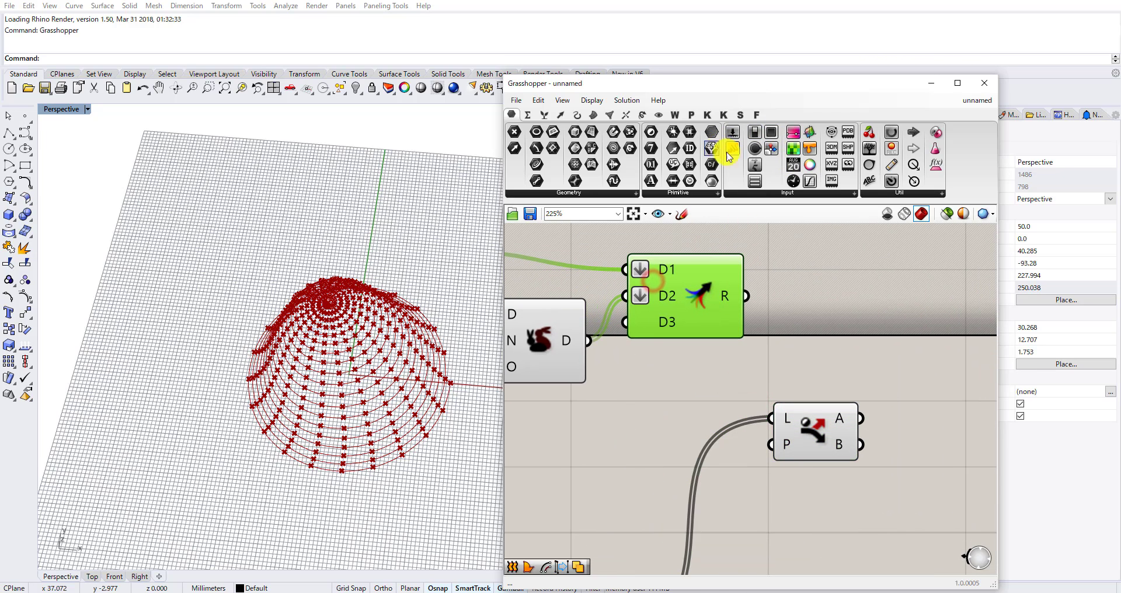
Attach a panel to the Merge result and enlarge it to show the whole True/False list.
mouse_move(732, 149)
mouse_down()
mouse_move(806, 275)
mouse_move(750, 253)
mouse_up()
right_drag(852, 280, 786, 326)
scroll(786, 329, down, 2)
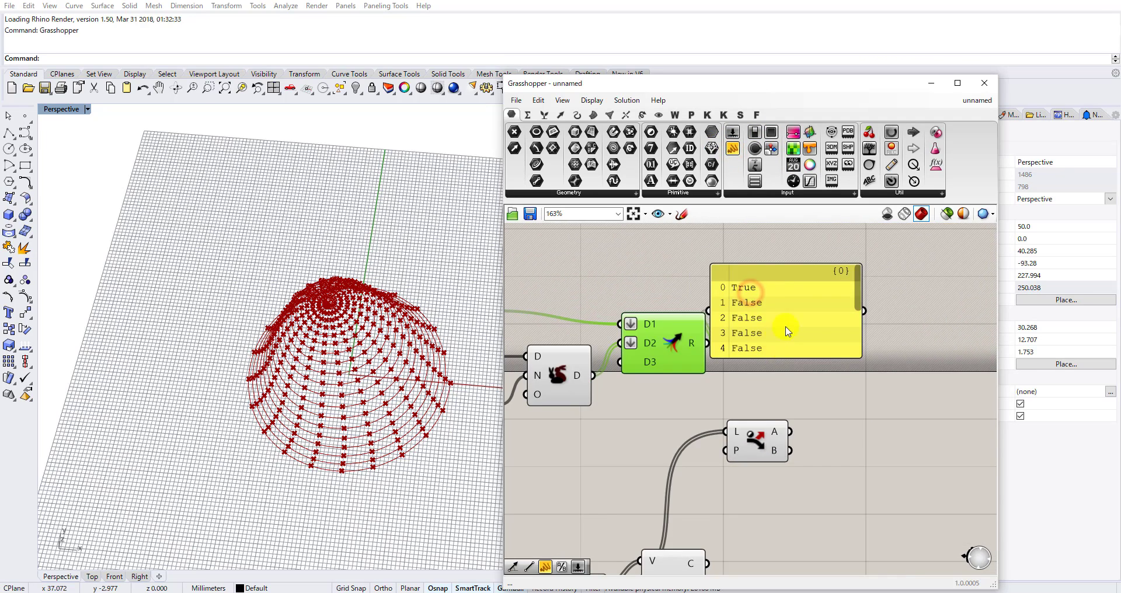
drag(857, 297, 858, 271)
drag(683, 346, 692, 346)
drag(761, 315, 774, 319)
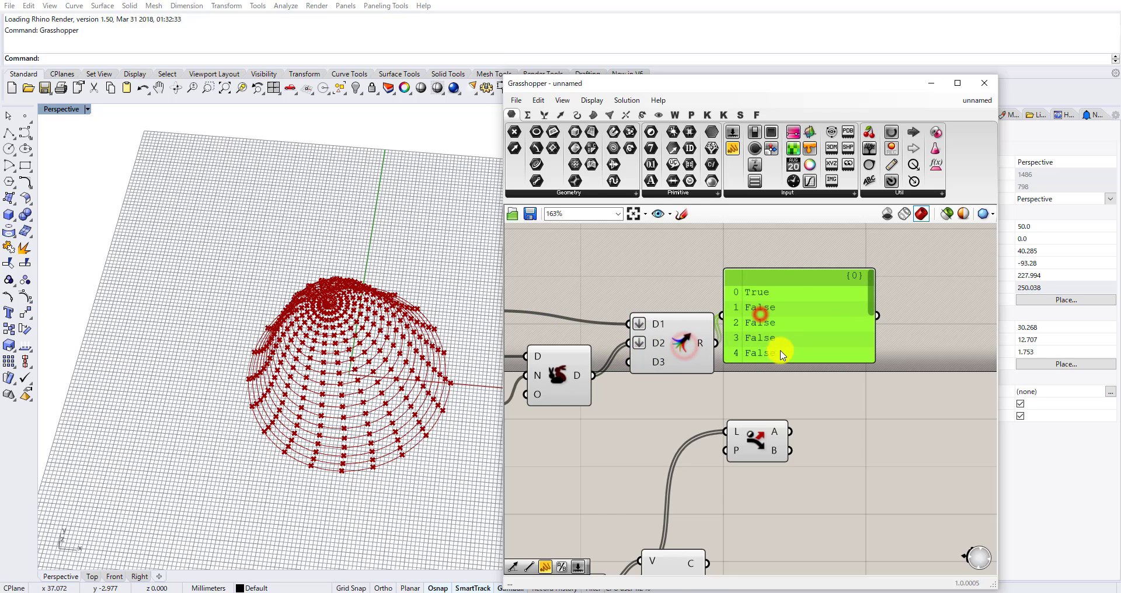
drag(779, 358, 807, 484)
right_drag(850, 349, 901, 342)
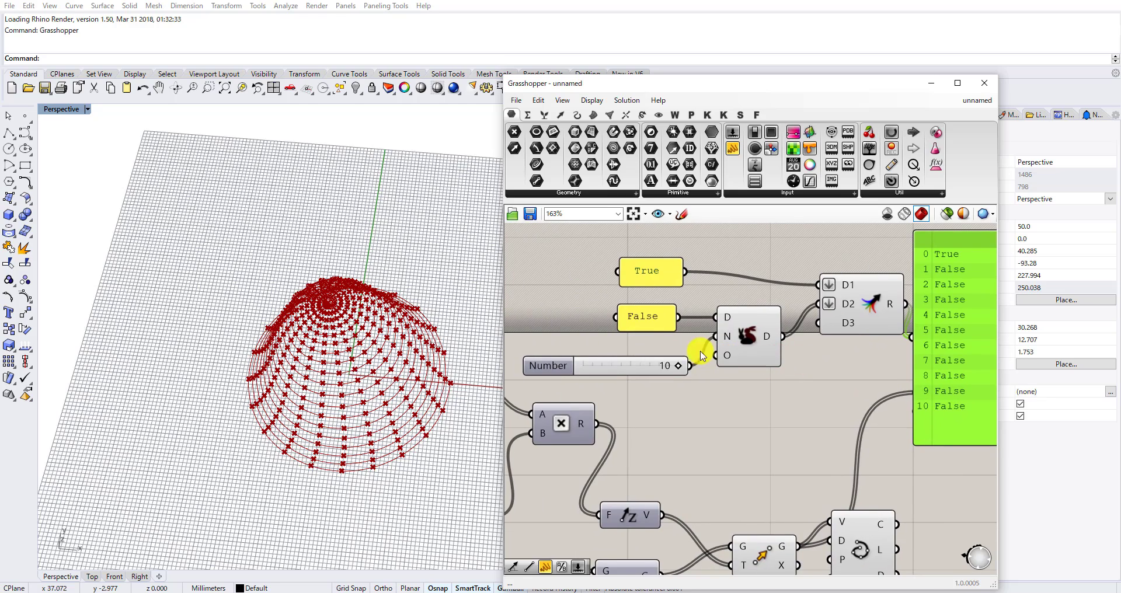
Lower the Duplicate Data slider to 9 and feed the merged True/False list into Dispatch's pattern input.
mouse_move(681, 365)
mouse_down()
mouse_move(638, 370)
mouse_move(674, 374)
mouse_up()
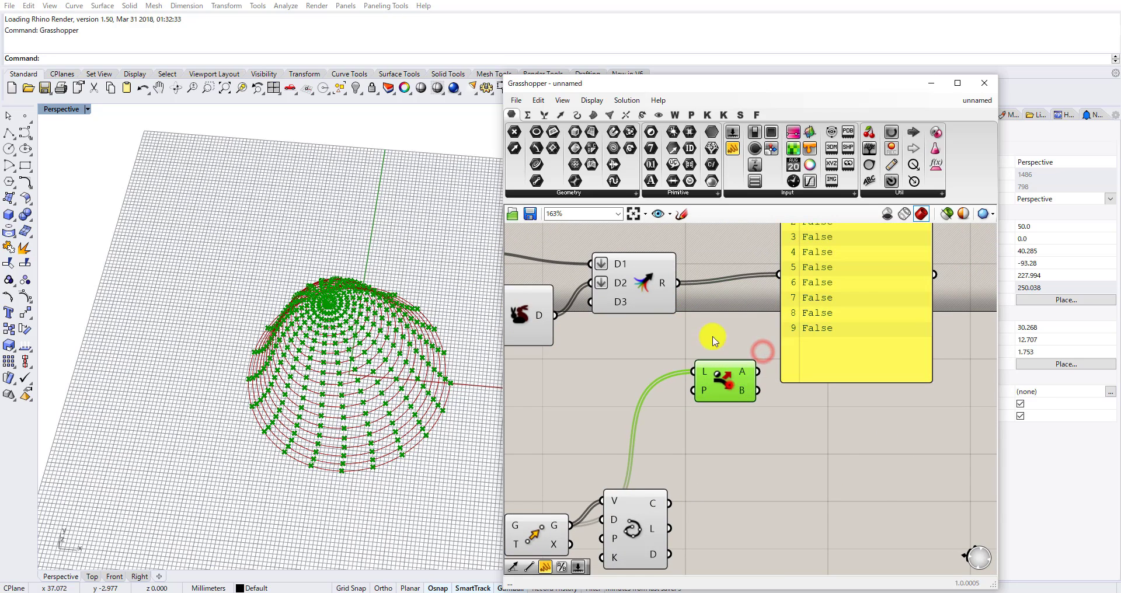
drag(676, 287, 694, 391)
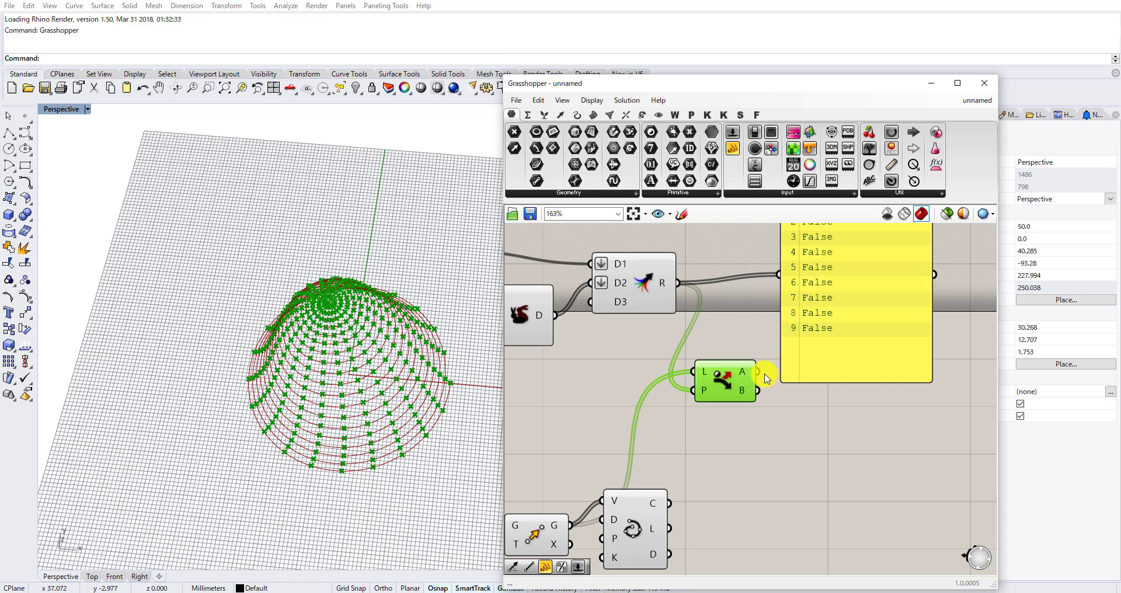
Connect the panel to Dispatch's A output instead and shift it further away from the component.
drag(787, 277, 782, 276)
drag(804, 362, 881, 357)
click(821, 355)
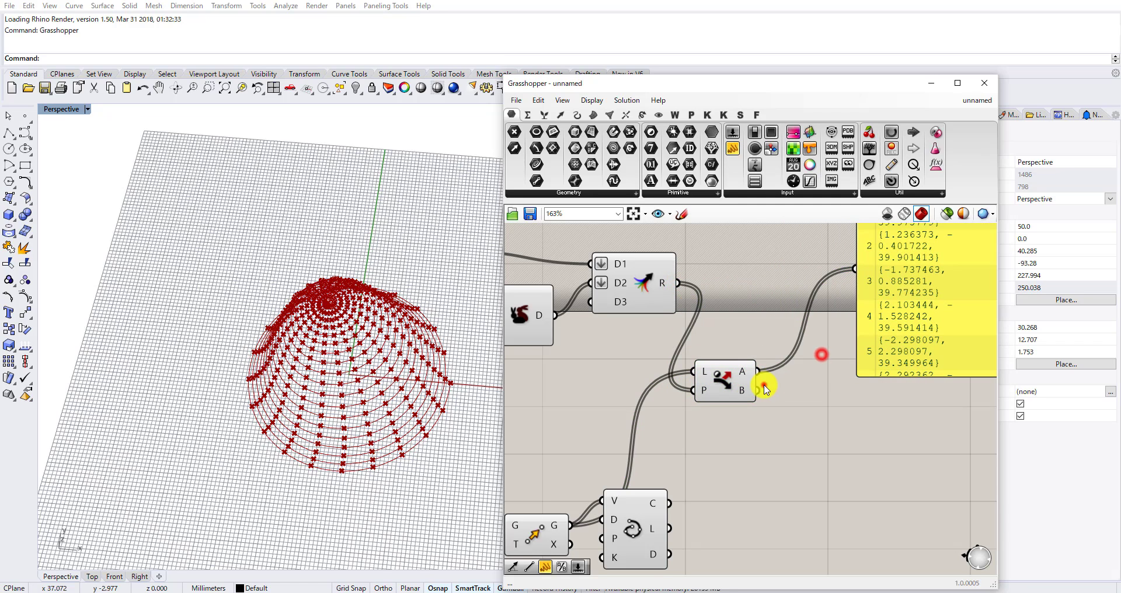
Add a Geometry parameter and connect Dispatch's A output to it.
double_click(763, 386)
click(804, 384)
double_click(807, 397)
text(g)
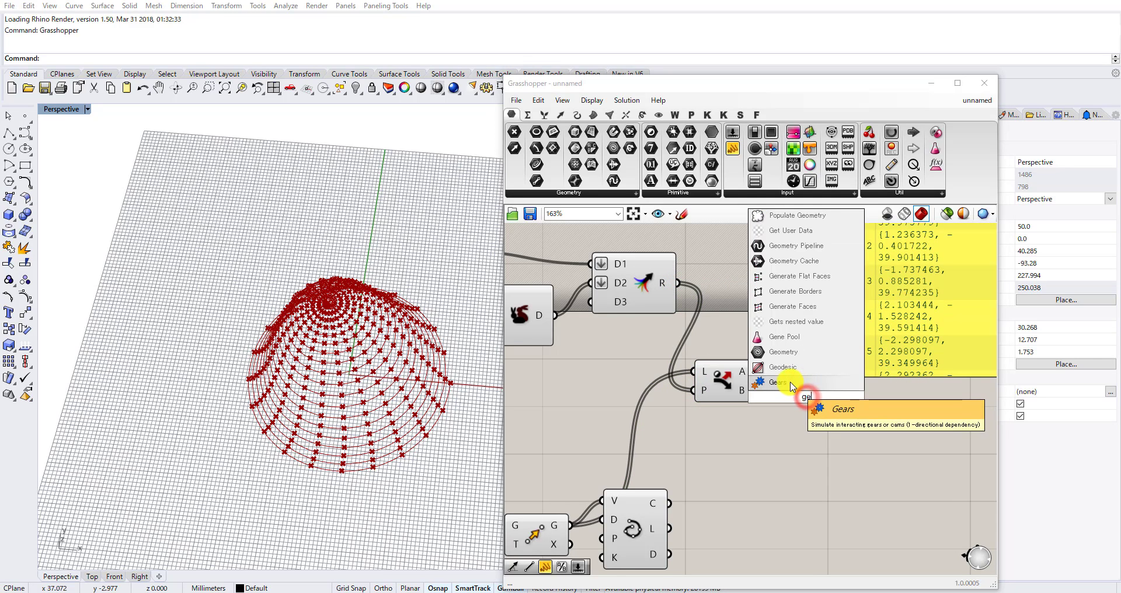
text(e)
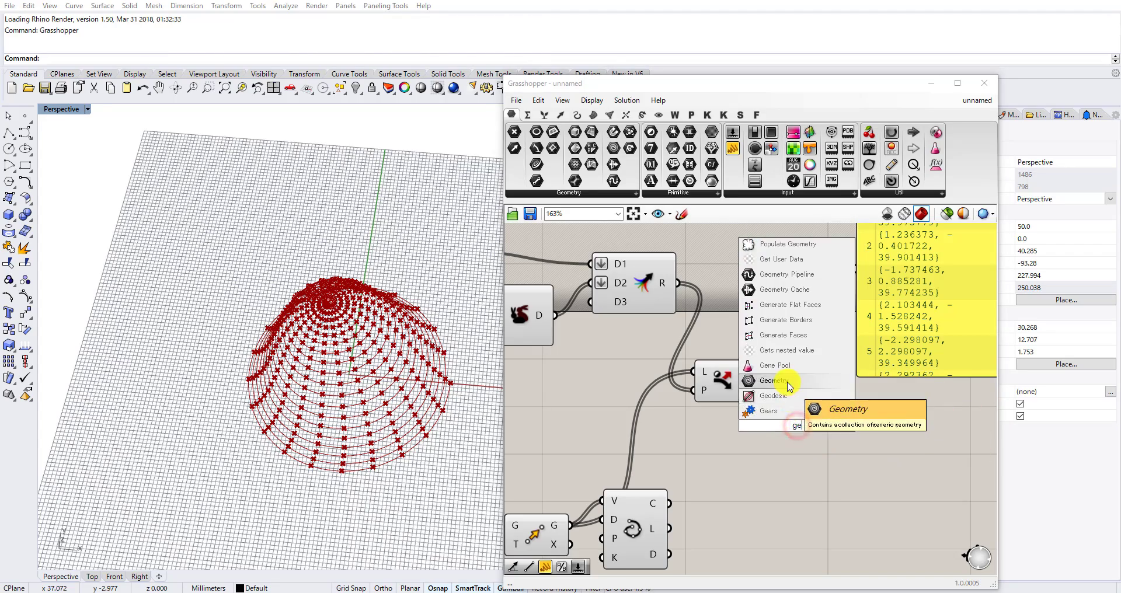
click(787, 381)
drag(753, 370, 797, 384)
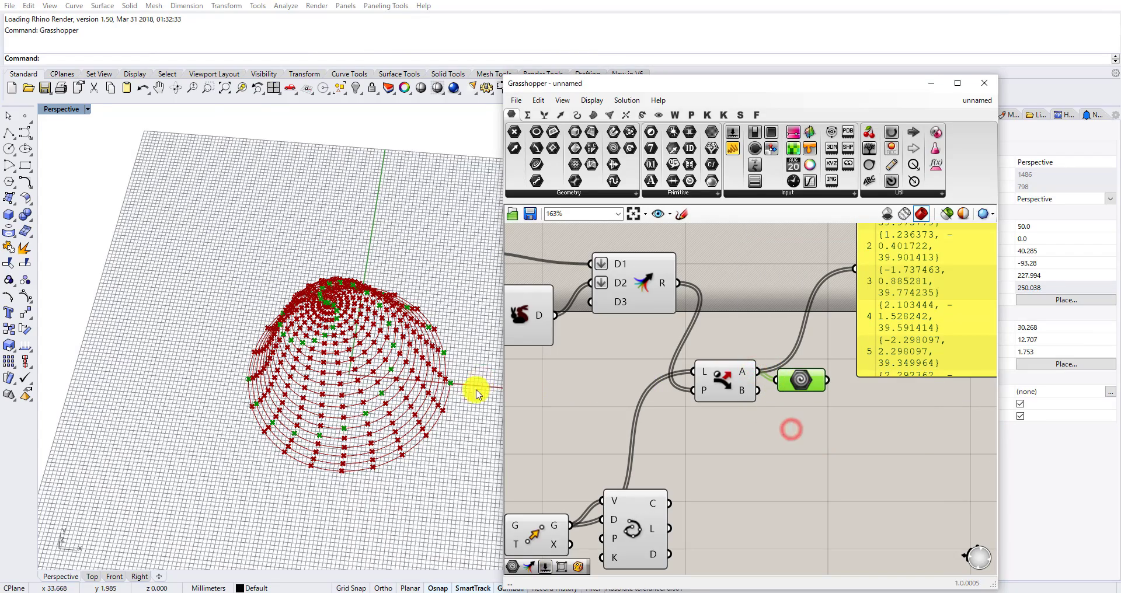
right_drag(475, 388, 275, 499)
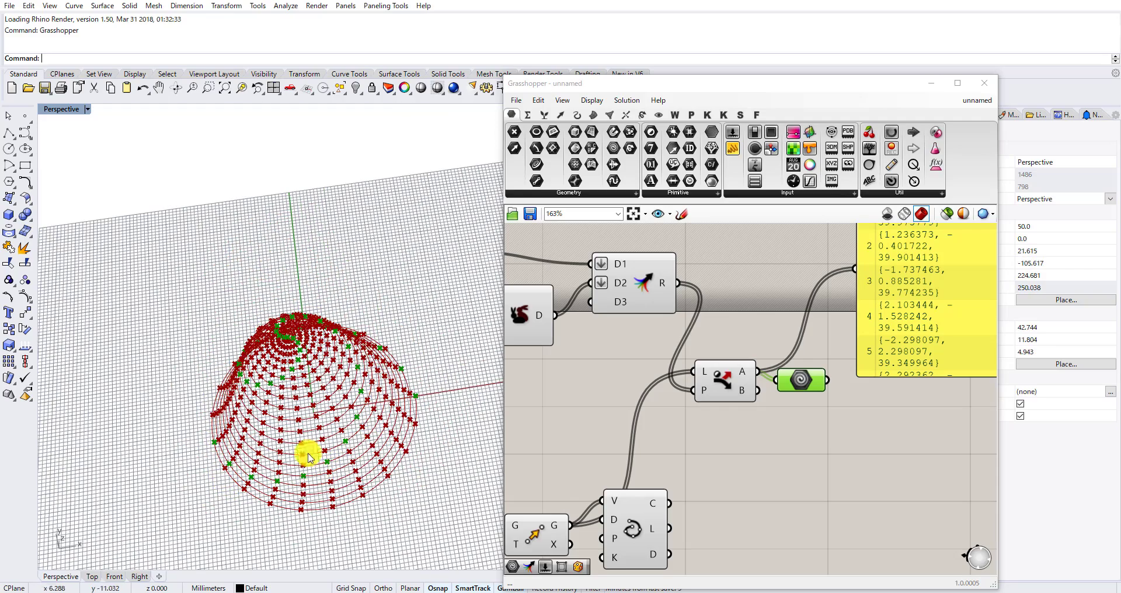
Set the Step slider to 26.0 and the Count slider to 473.
scroll(817, 315, down, 2)
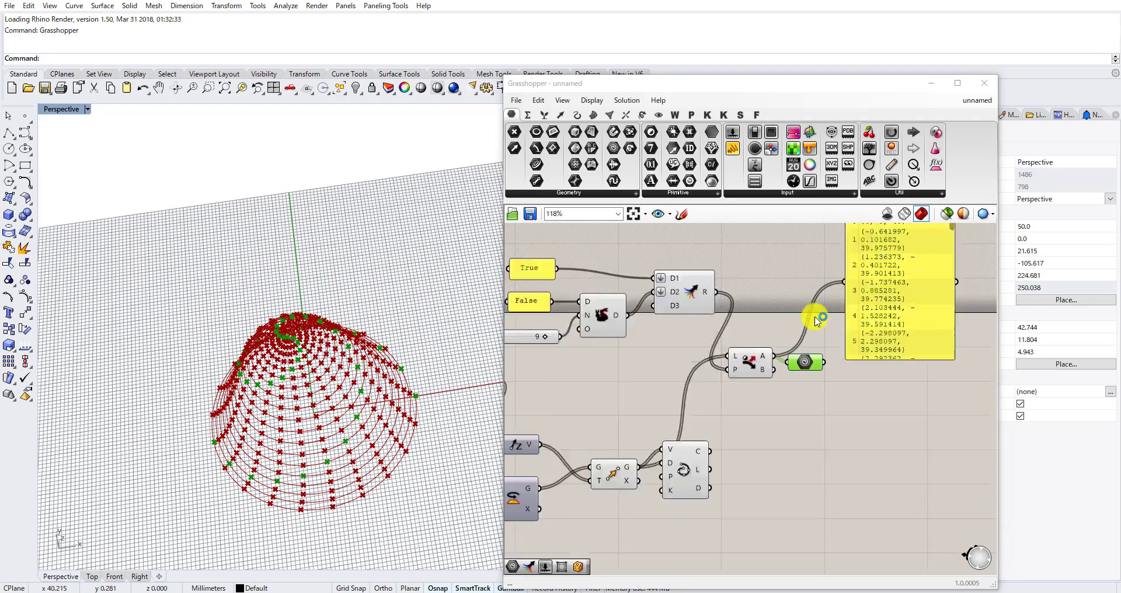
scroll(664, 370, down, 4)
right_drag(618, 386, 768, 316)
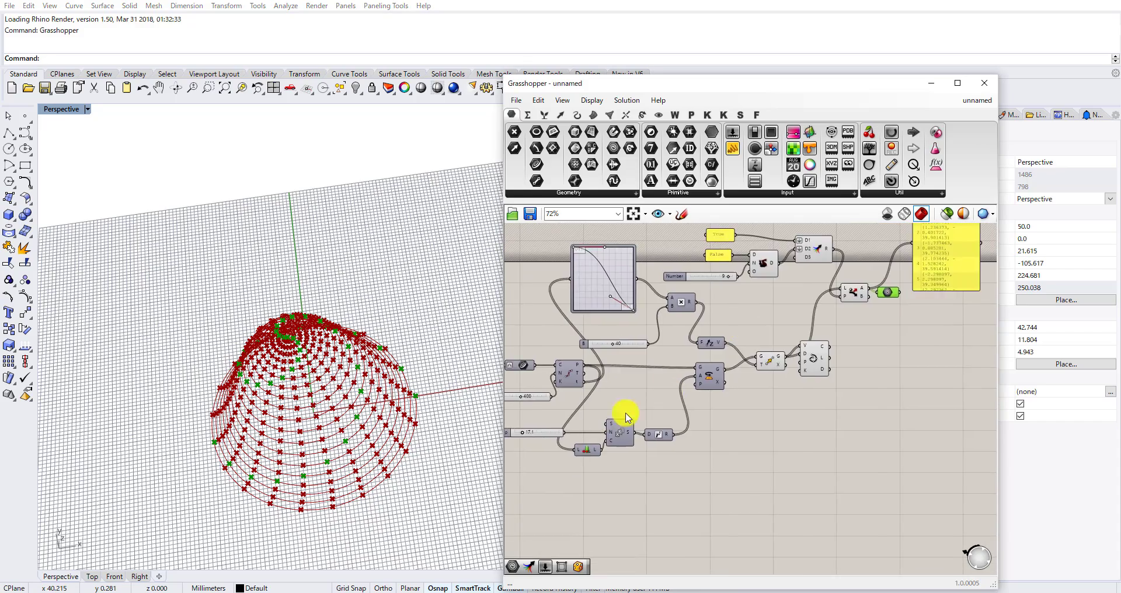
scroll(602, 418, up, 3)
right_drag(596, 418, 754, 349)
scroll(633, 383, up, 2)
scroll(651, 390, up, 1)
drag(621, 381, 633, 383)
mouse_move(624, 287)
mouse_down()
mouse_move(643, 287)
mouse_move(627, 287)
mouse_up()
click(609, 315)
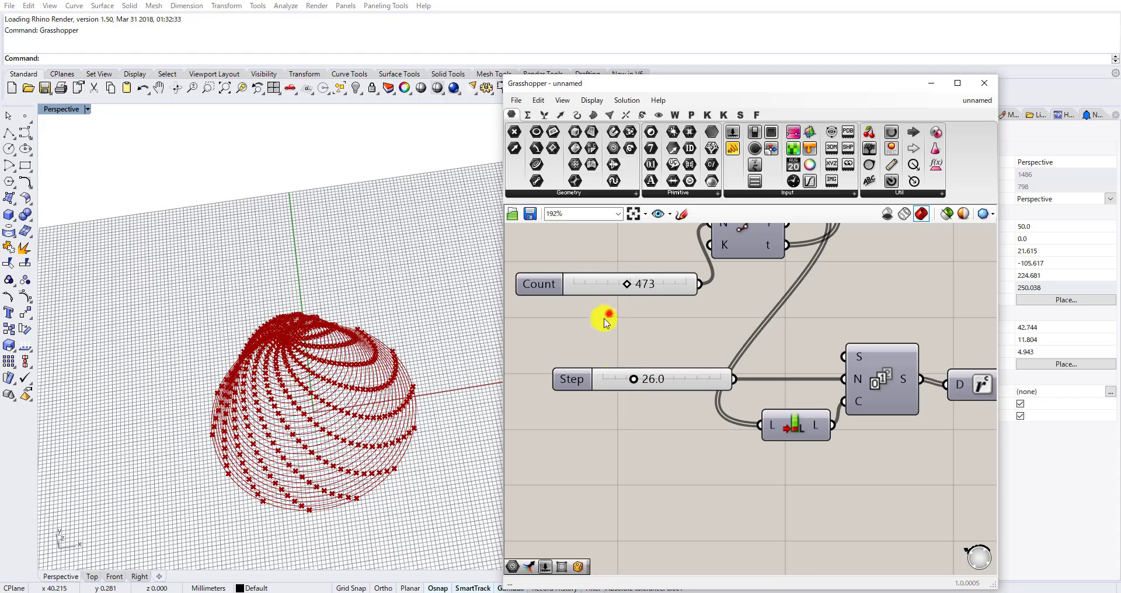
Reshape the Graph Mapper curve by lowering a handle so the form takes a flared, bell-shaped profile.
right_drag(497, 374, 366, 275)
scroll(482, 344, down, 6)
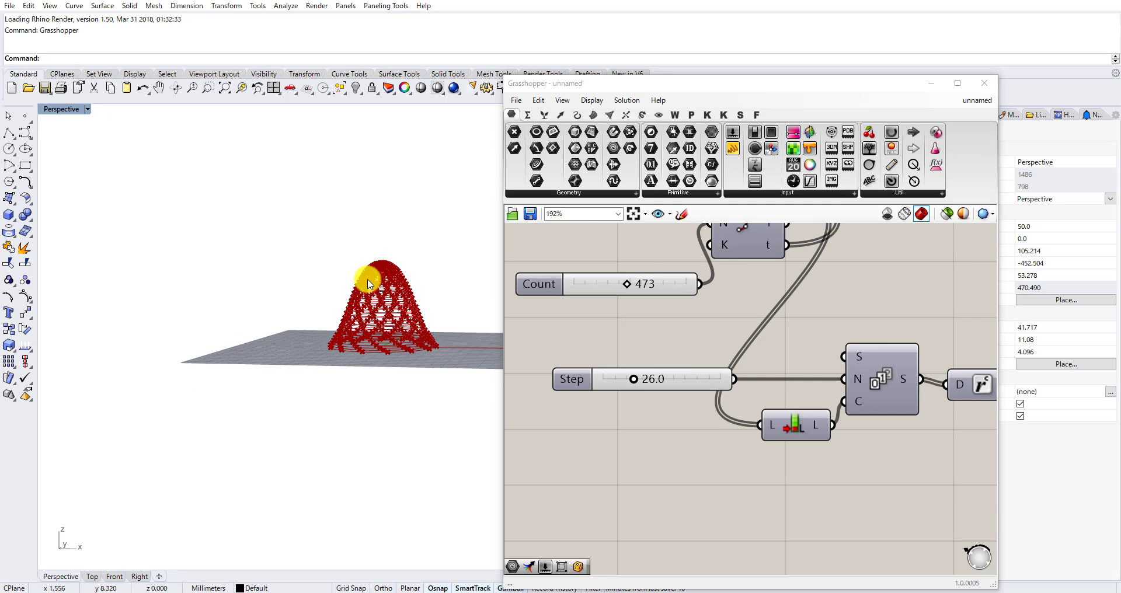
scroll(688, 366, down, 5)
scroll(756, 324, up, 3)
drag(747, 295, 746, 324)
Turn off the preview of the Move, Interpolate, Merge and Dispatch components, leaving only the Geometry parameter's points displayed.
scroll(759, 354, down, 2)
right_drag(969, 311, 711, 396)
scroll(770, 403, up, 2)
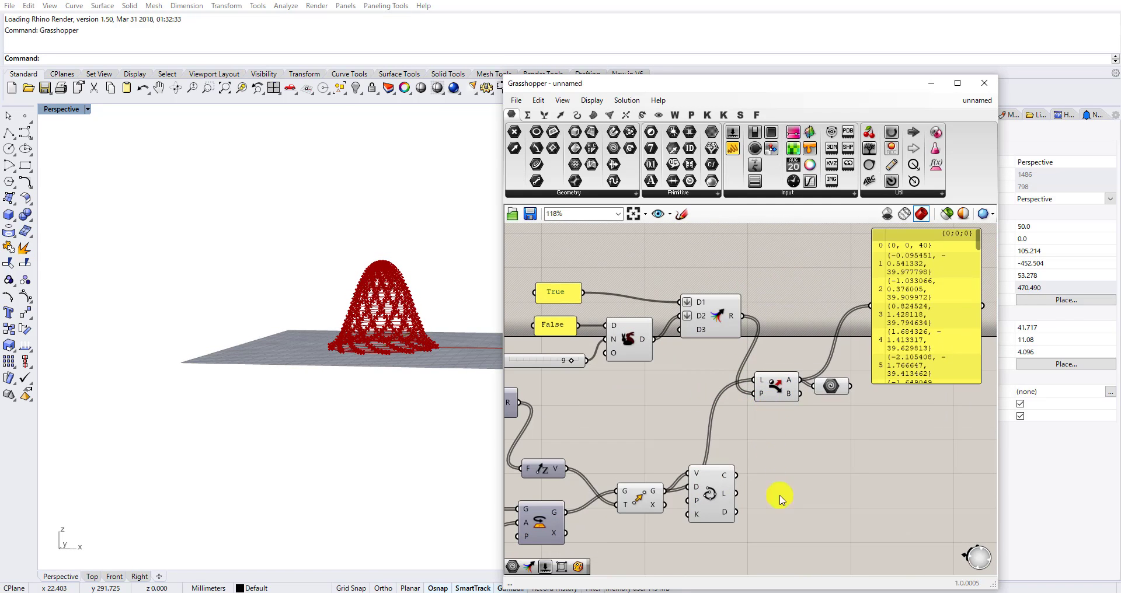
drag(793, 544, 621, 272)
right_click(644, 254)
click(680, 273)
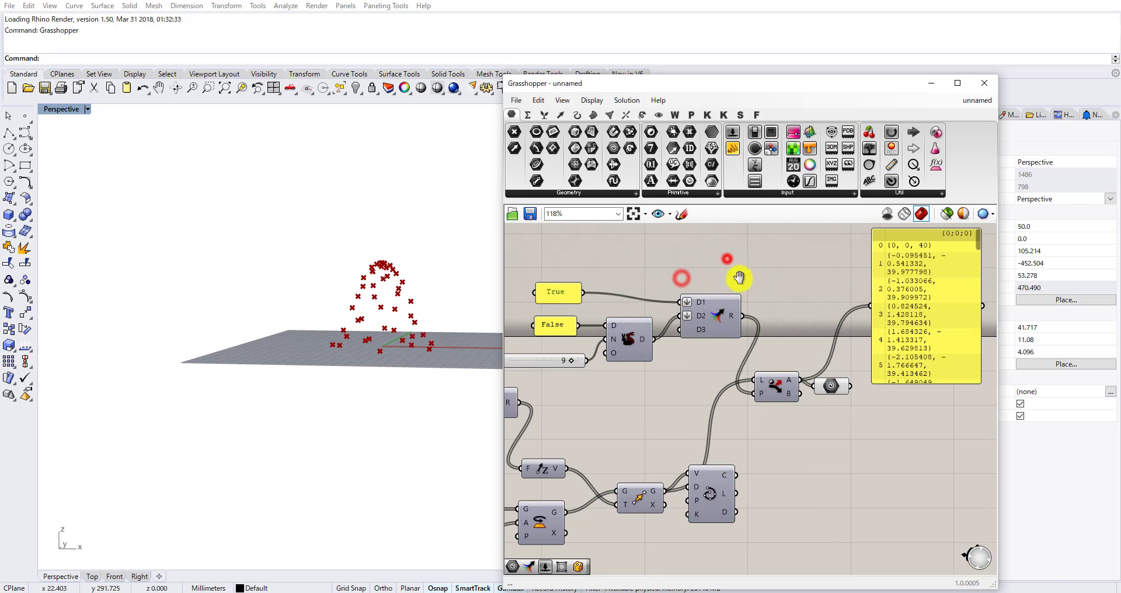
scroll(783, 401, up, 2)
click(805, 403)
scroll(735, 409, down, 2)
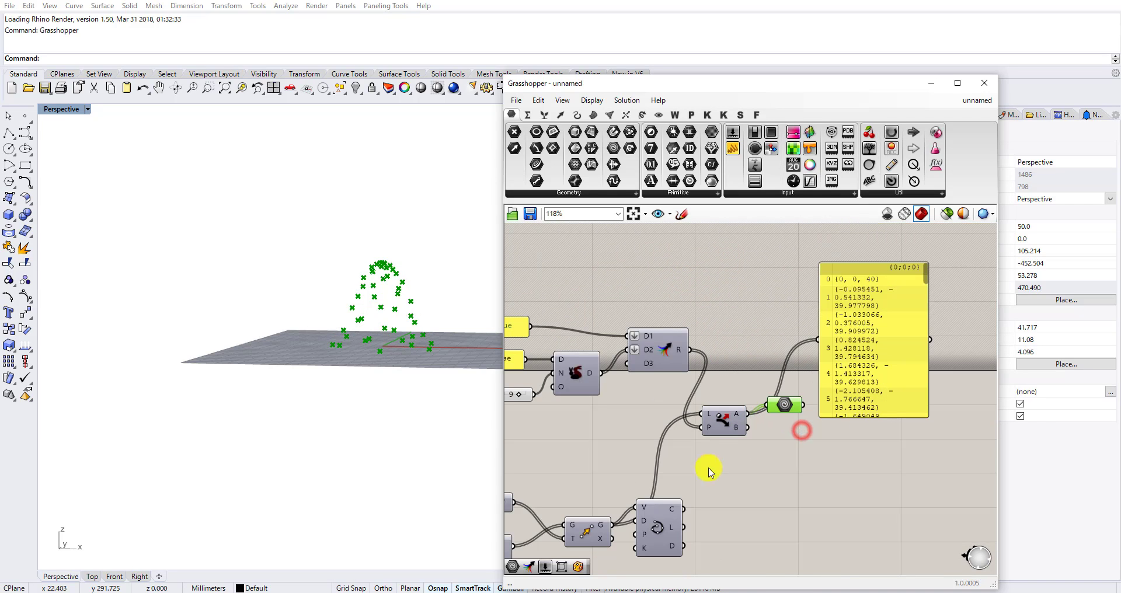
right_click(669, 514)
key(Escape)
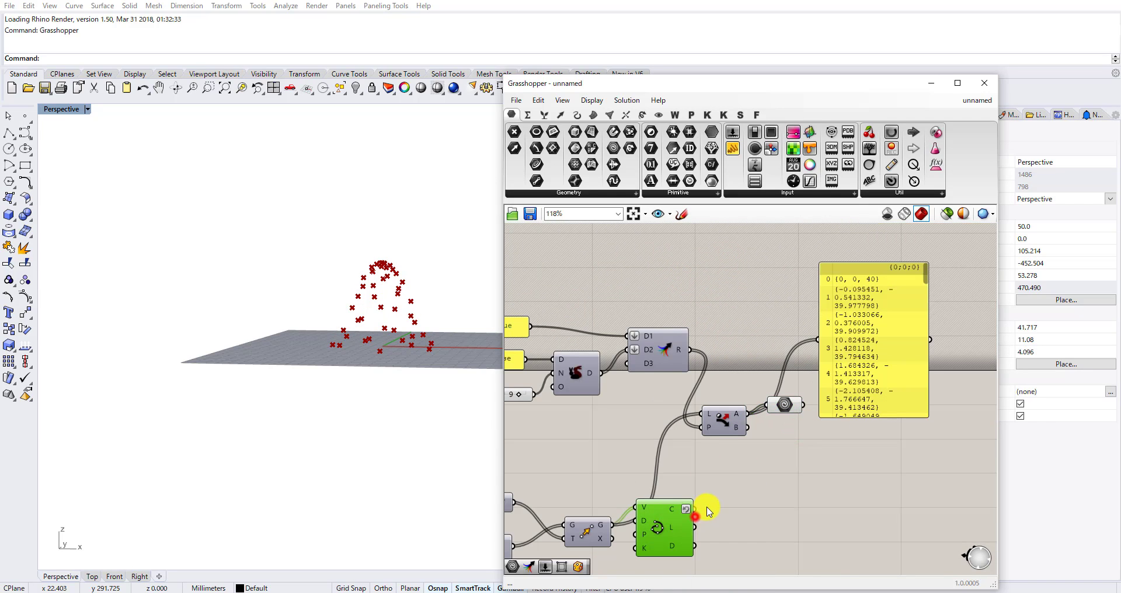
right_click(660, 529)
mouse_move(666, 501)
click(632, 471)
right_click(677, 511)
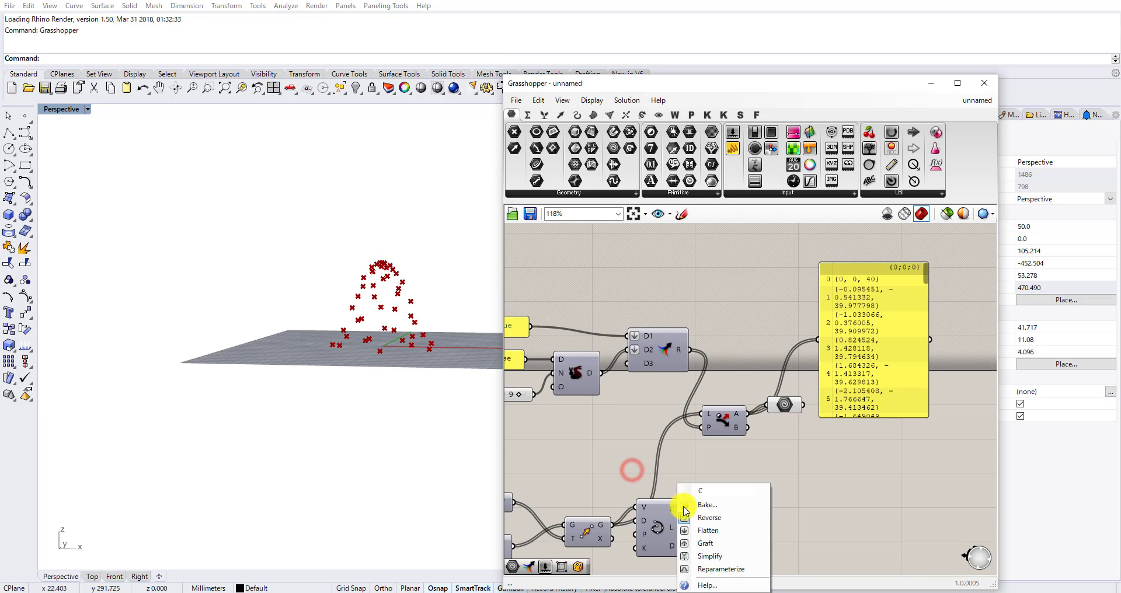
click(703, 519)
right_click(657, 530)
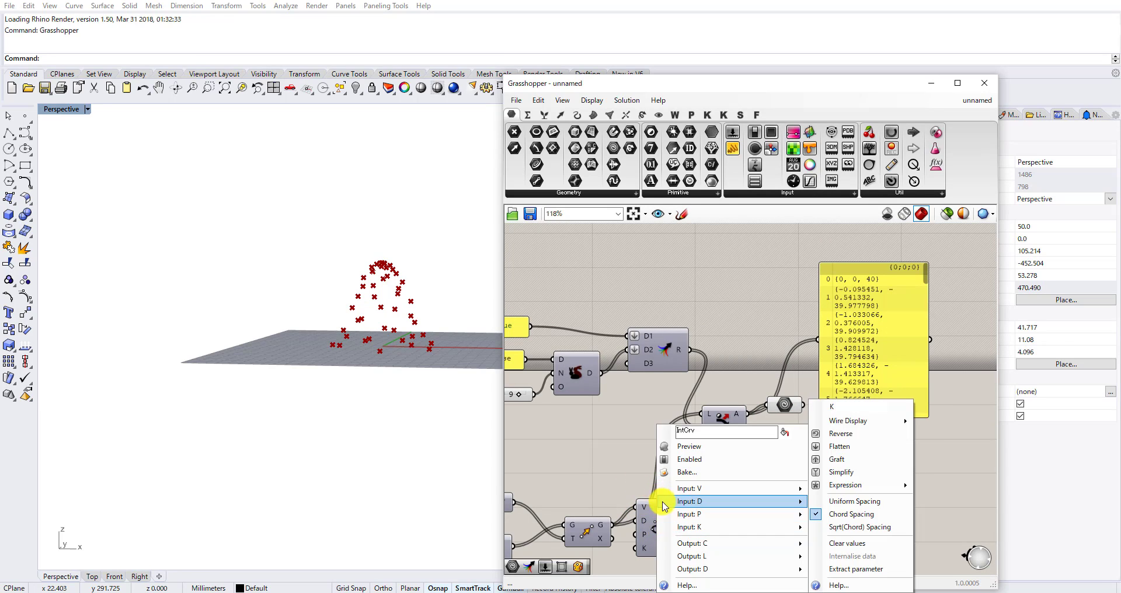
click(632, 466)
Turn the Interpolate component's preview back on to display the spiral curve with the dispatched points.
click(660, 508)
right_click(657, 505)
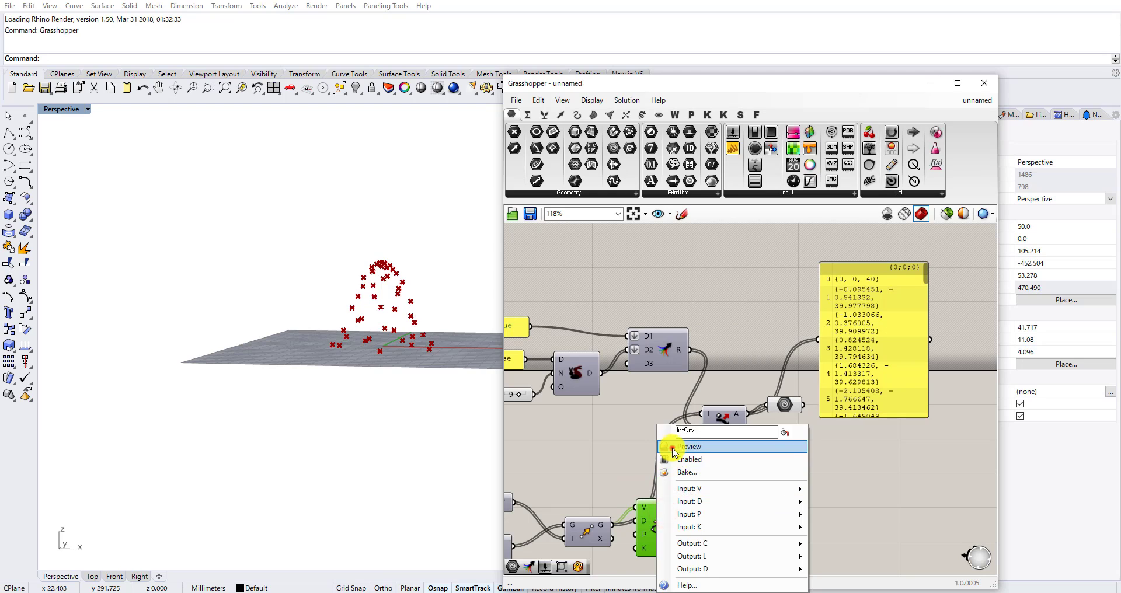
click(671, 448)
right_drag(490, 353, 444, 366)
click(580, 448)
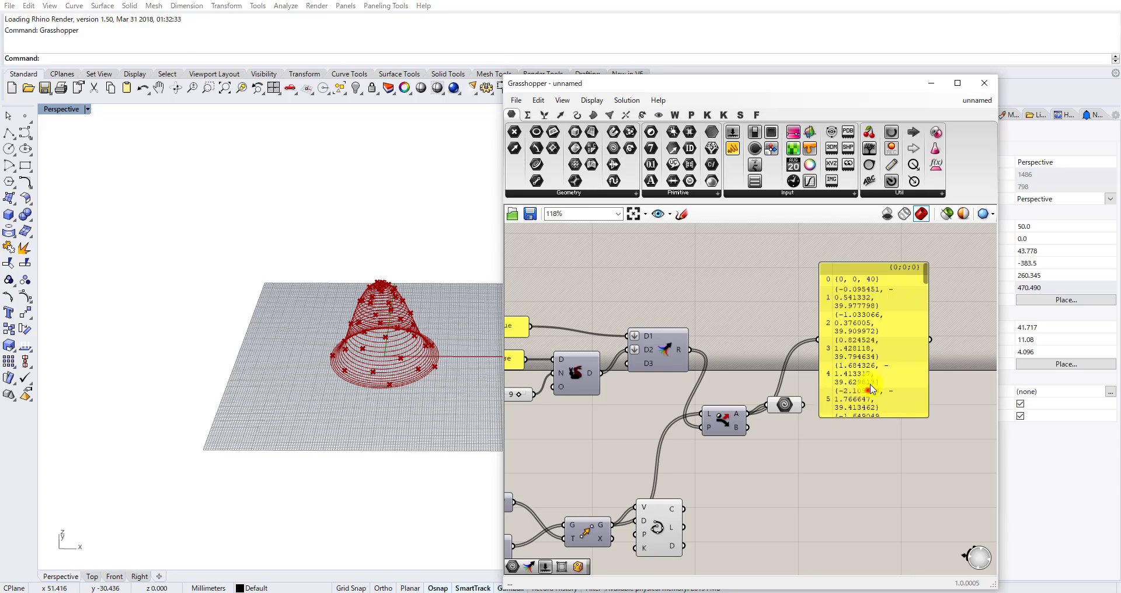
Move the point-list panel further up from the Geometry parameter and inspect the points along the spiral curve.
drag(869, 390, 878, 347)
right_drag(389, 375, 360, 403)
scroll(402, 371, up, 14)
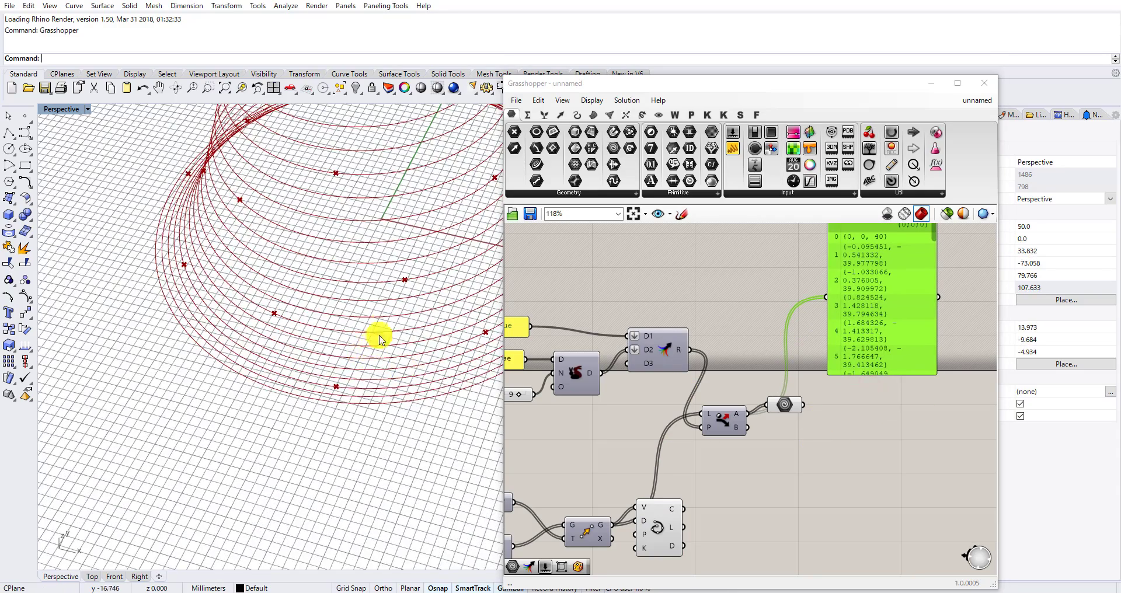
scroll(380, 339, down, 3)
scroll(702, 465, down, 3)
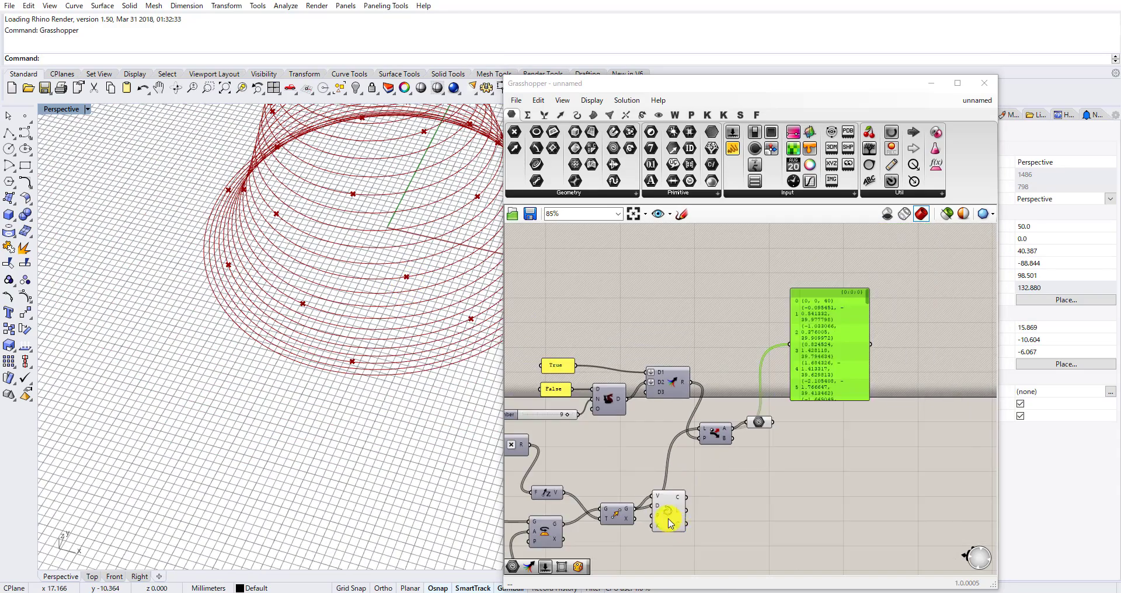
Add a Curve Closest Point component beside the Interpolate component.
click(751, 513)
double_click(751, 513)
text(eval)
key(BackSpace)
key(BackSpace)
key(BackSpace)
key(BackSpace)
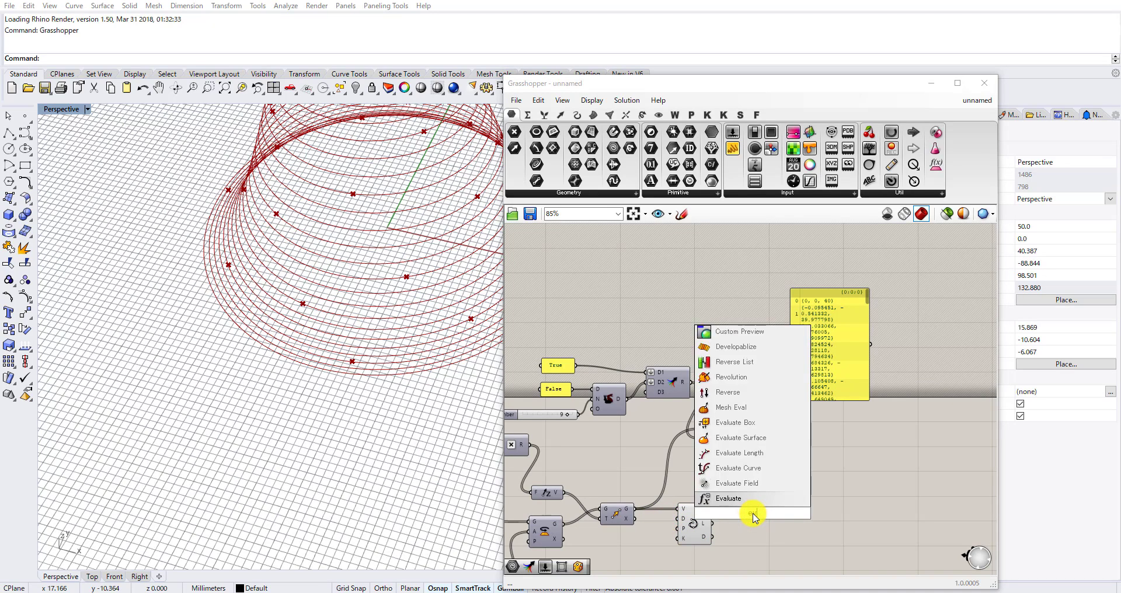
text(cp)
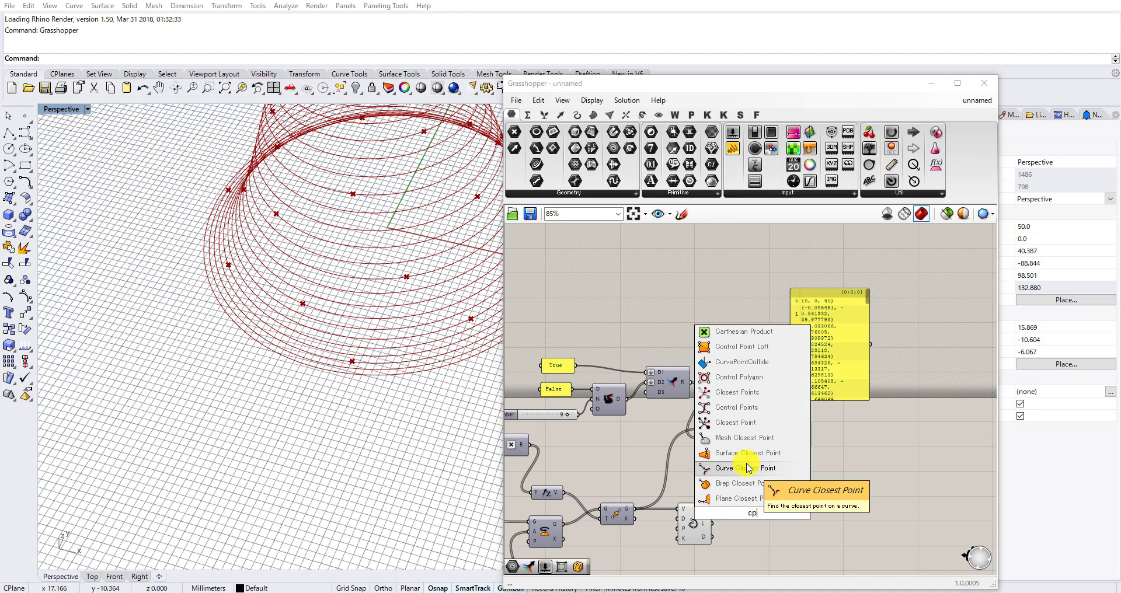
click(747, 466)
Feed the Geometry points into Curve Closest Point's P input, reparameterize Interpolate's C output and connect it to the C input.
scroll(832, 454, up, 3)
right_drag(826, 416, 769, 362)
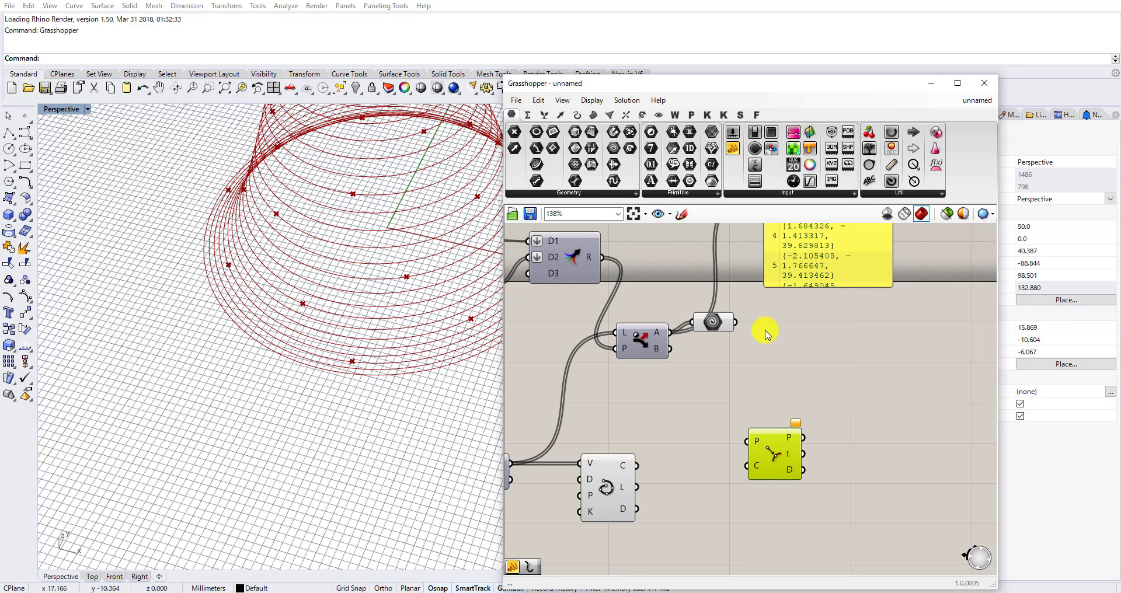
drag(748, 345, 730, 458)
right_click(628, 467)
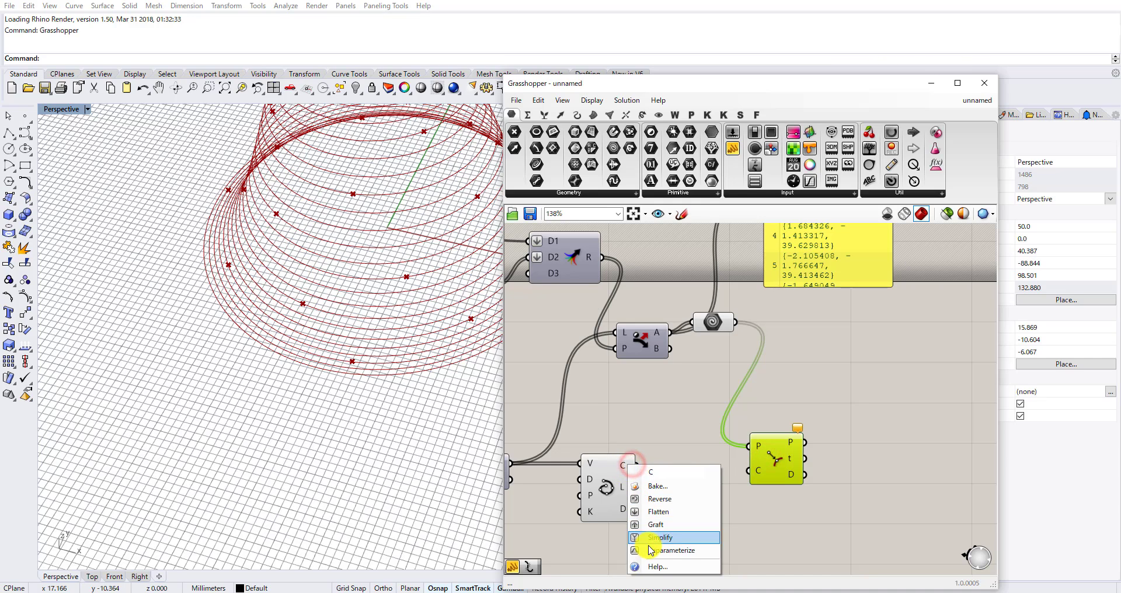
click(647, 536)
drag(649, 466, 765, 474)
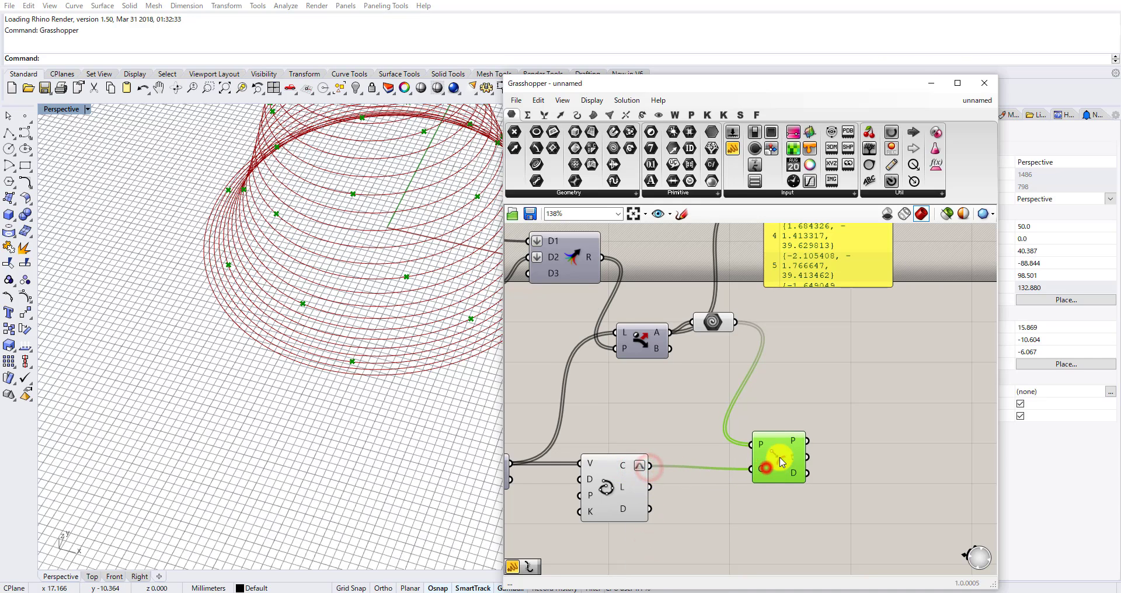
right_drag(795, 466, 749, 464)
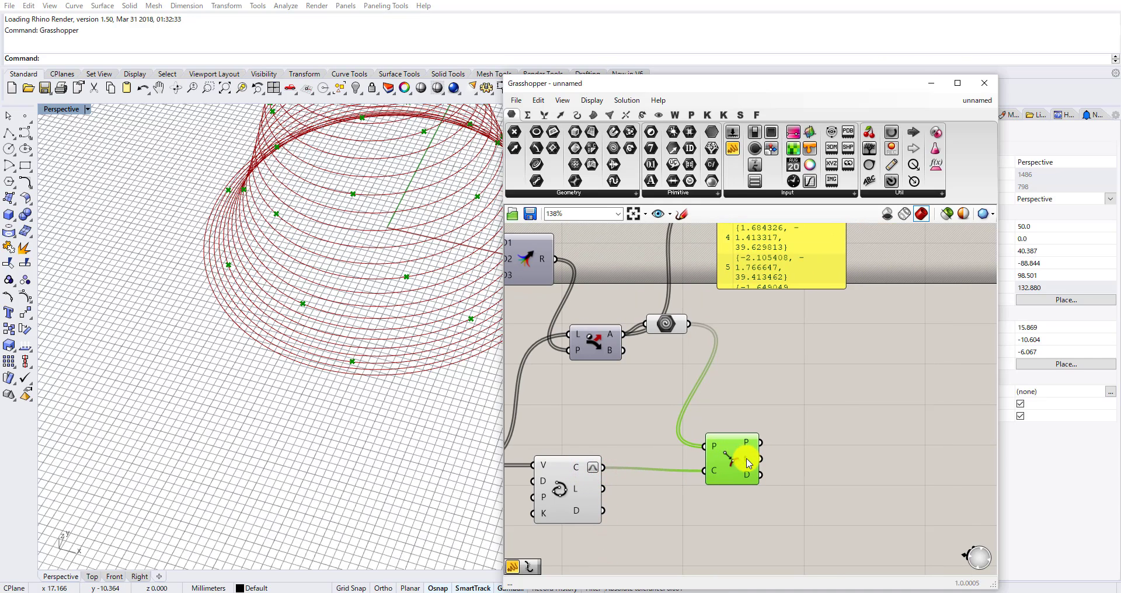
Add Evaluate Curve, feed it the interpolated curve and Curve Closest Point's t parameter, and arrange the two components.
right_click(802, 442)
click(793, 408)
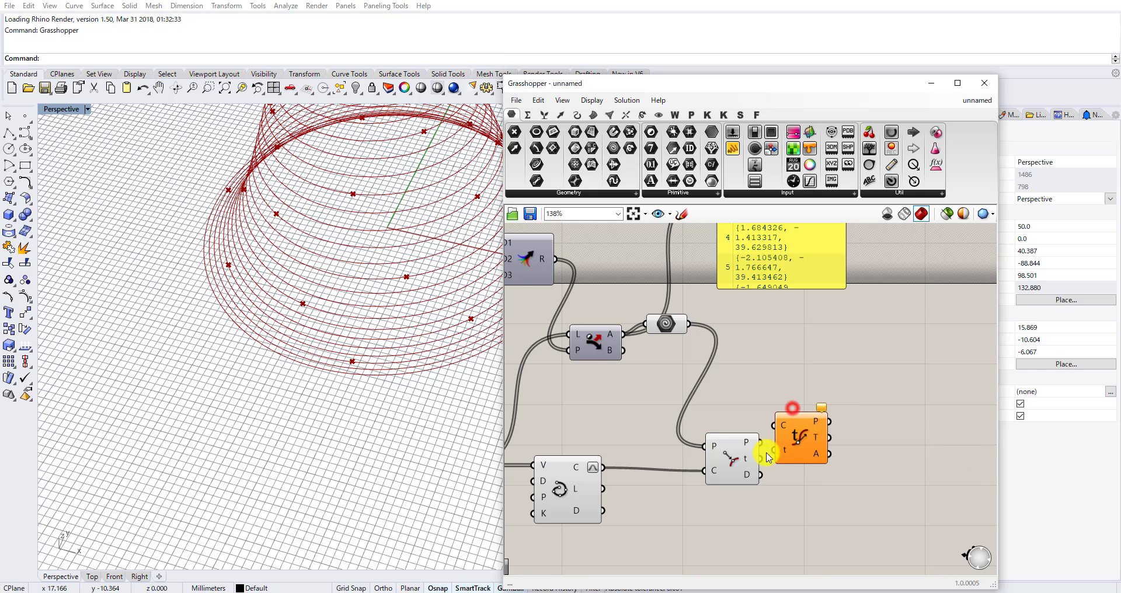
drag(759, 459, 733, 449)
drag(601, 468, 788, 440)
drag(801, 454, 789, 492)
drag(724, 457, 732, 444)
drag(825, 483, 810, 494)
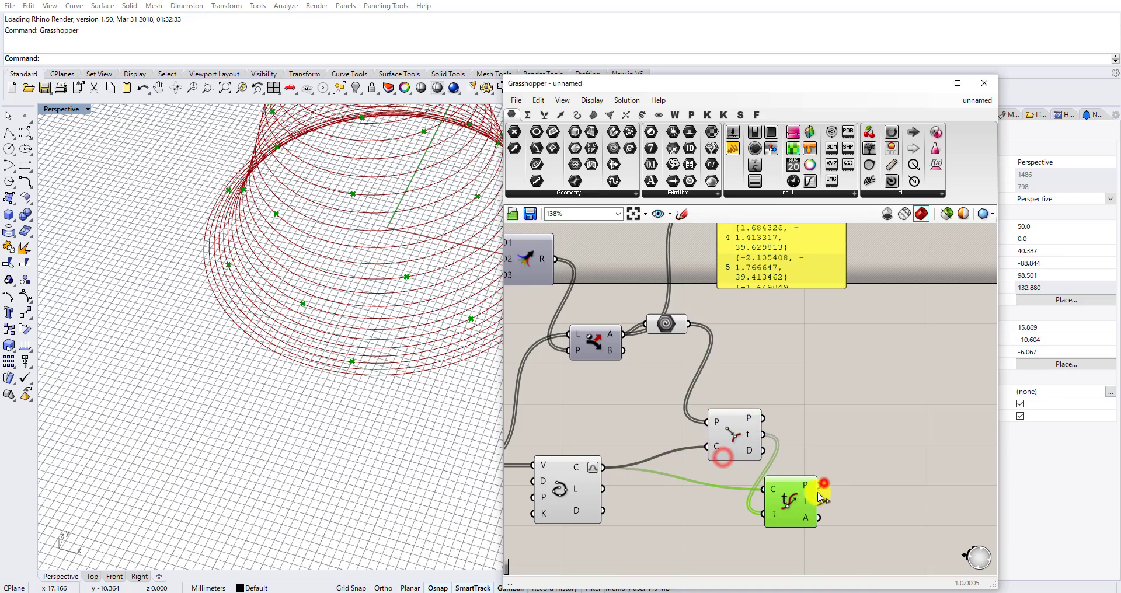
right_drag(820, 498, 683, 461)
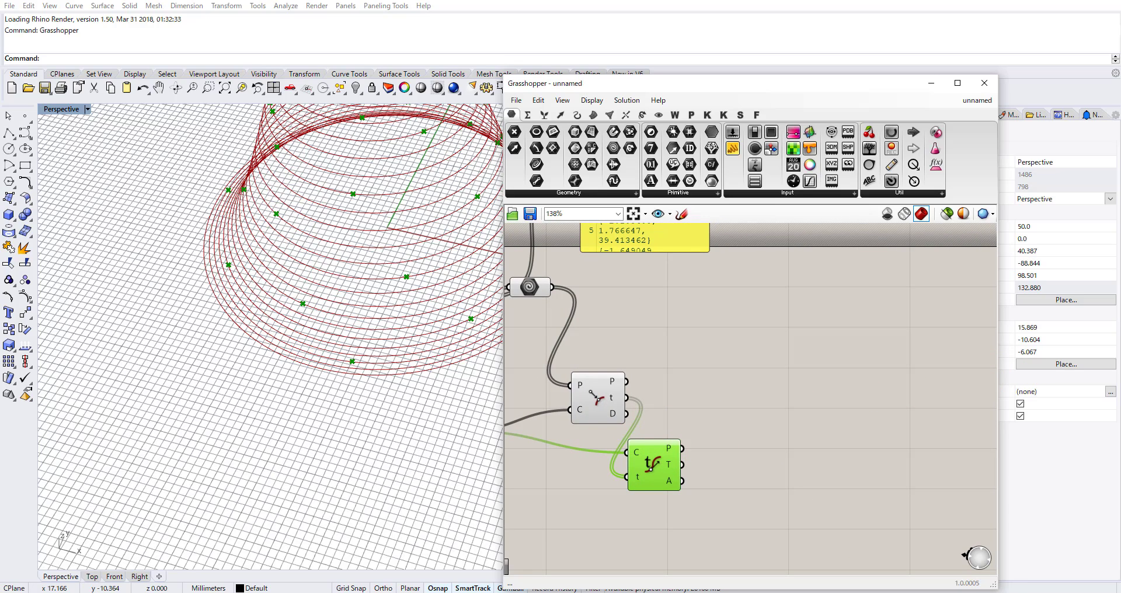
Add the vector Rotate component, connect Evaluate Curve's T output to its V input and place it alongside.
double_click(782, 455)
text(rota)
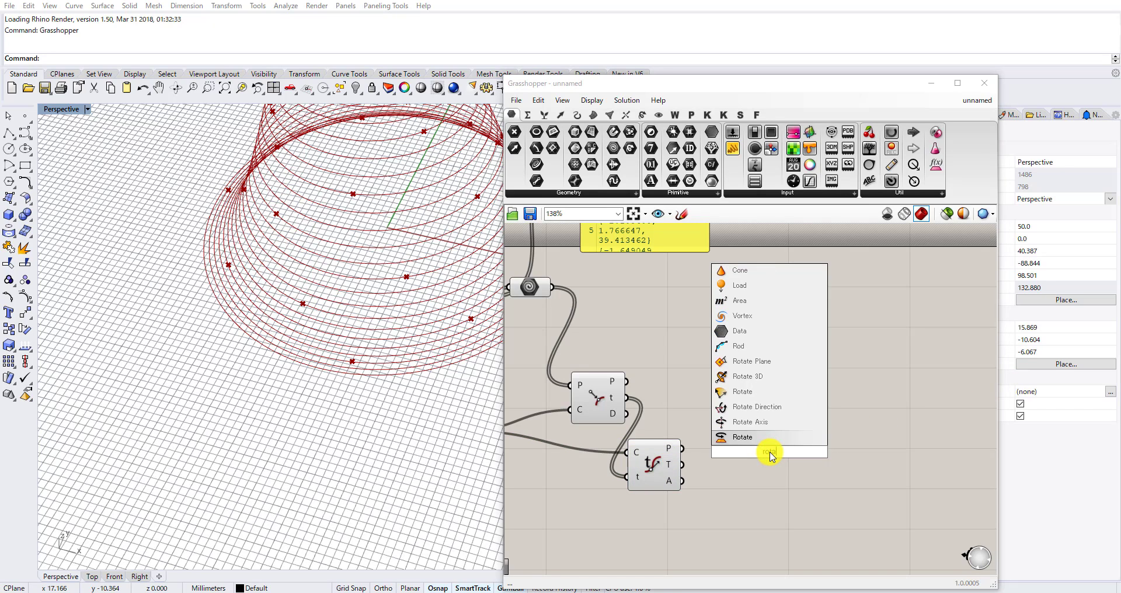
click(739, 392)
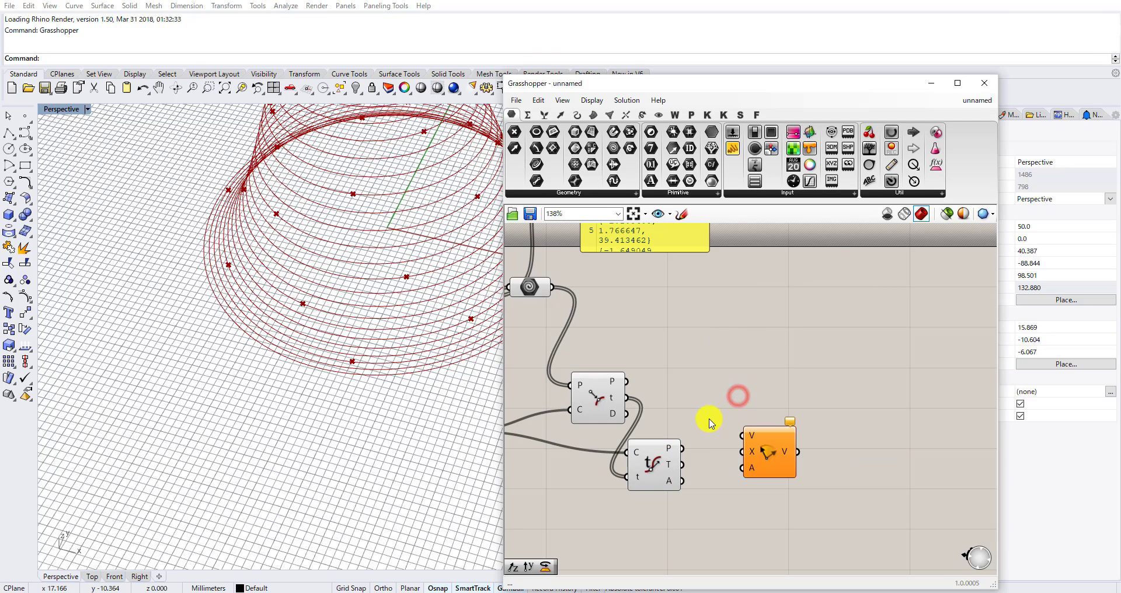
scroll(694, 475, up, 2)
drag(682, 467, 762, 424)
drag(796, 436, 772, 495)
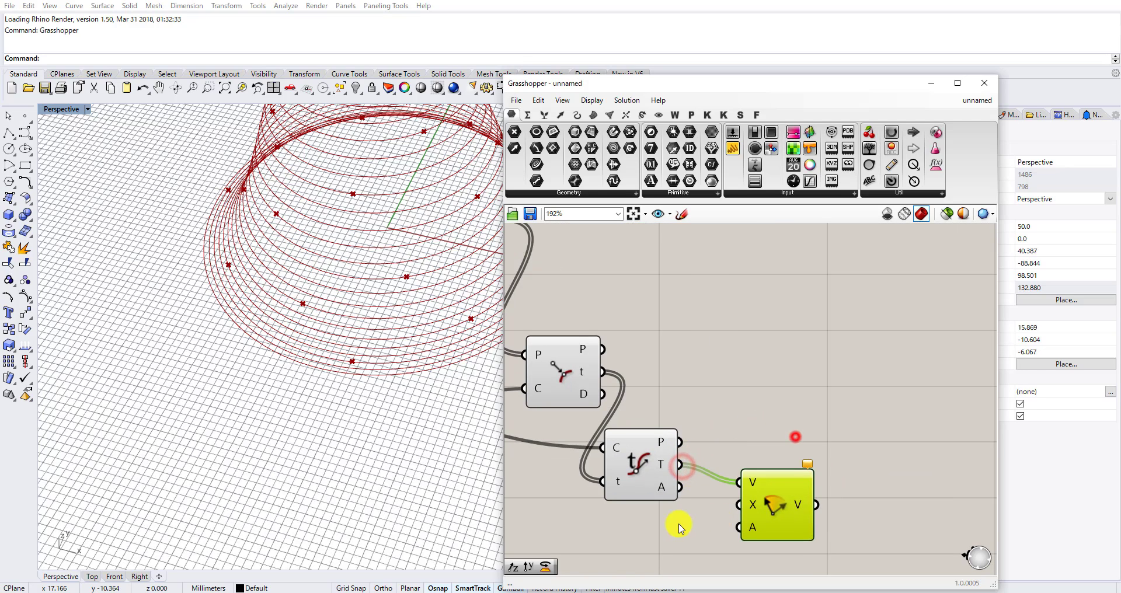
Add a Unit Z vector and connect it to the vector Rotate component's X axis input.
double_click(678, 523)
text(z)
click(669, 511)
drag(715, 523, 740, 504)
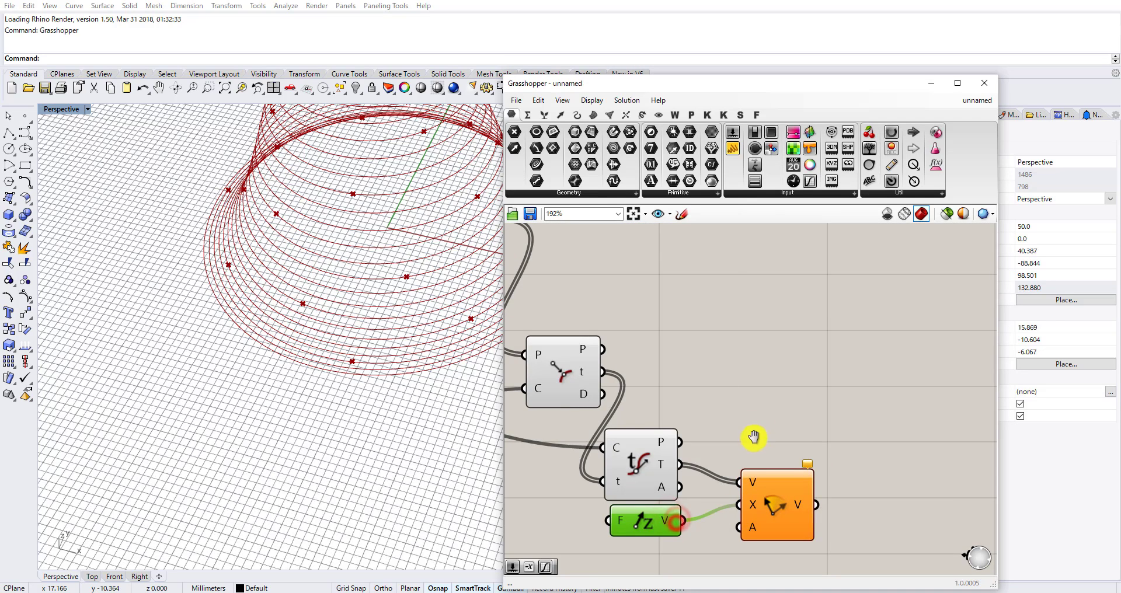
Add a panel below the Unit Z component and enter -Rad(90) as its content.
scroll(674, 517, down, 3)
double_click(677, 510)
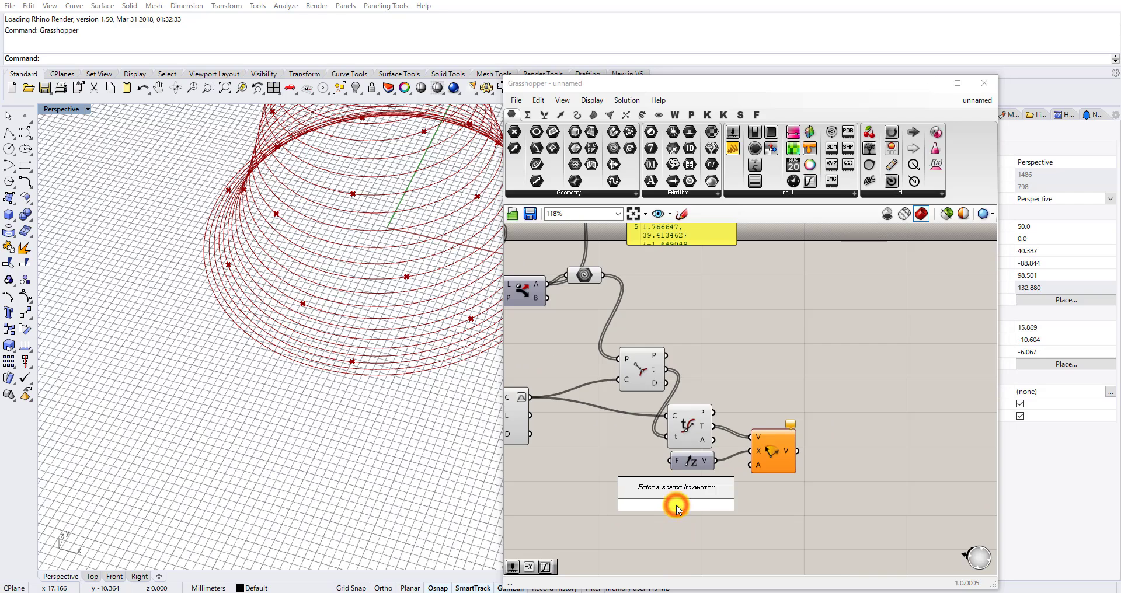
text(panel)
key(Return)
double_click(677, 506)
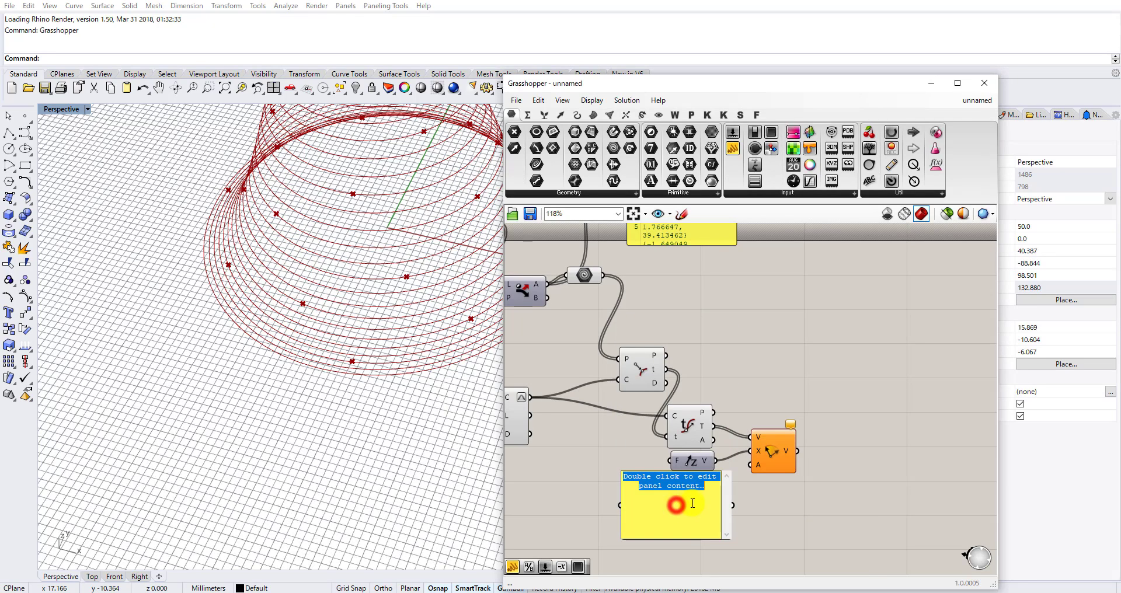
text(-Rad(90)
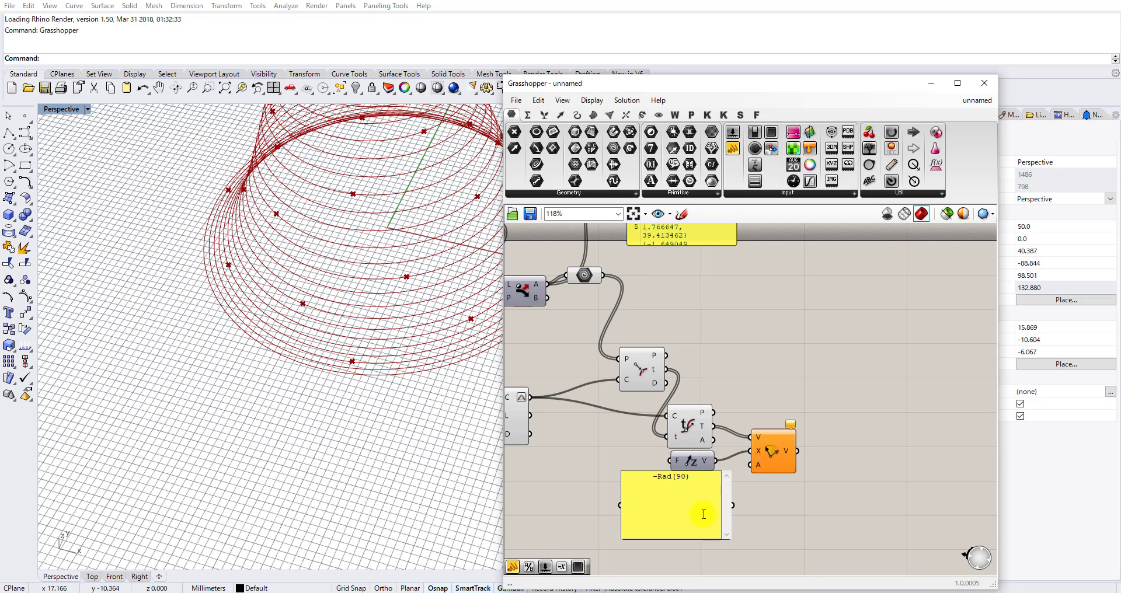
click(766, 516)
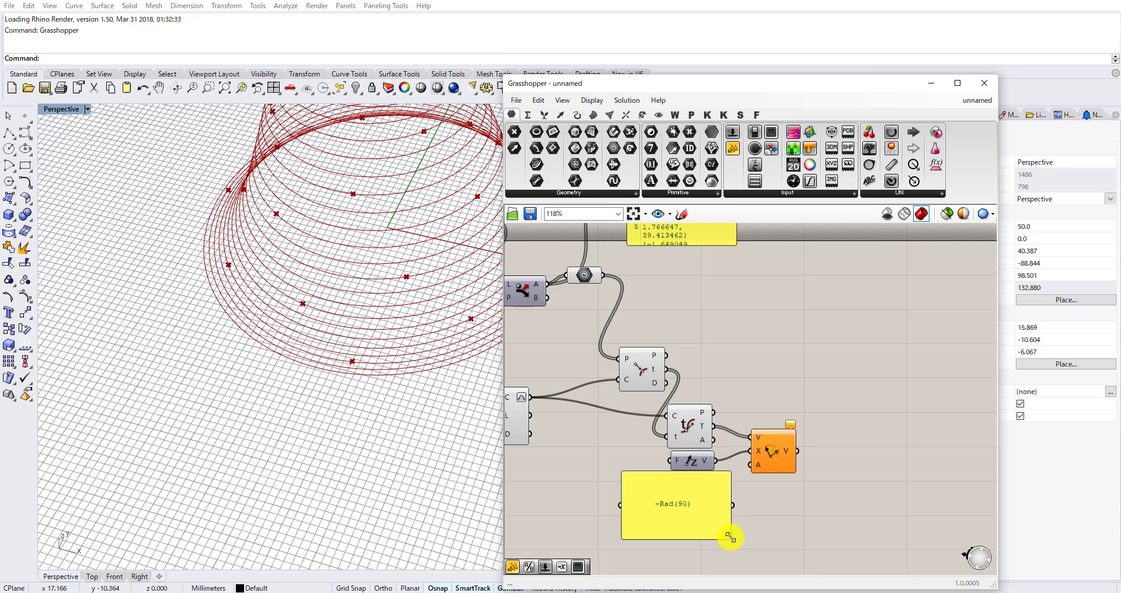
Shrink the -Rad(90) panel and connect it to the vector Rotate component's A input.
drag(731, 537, 754, 465)
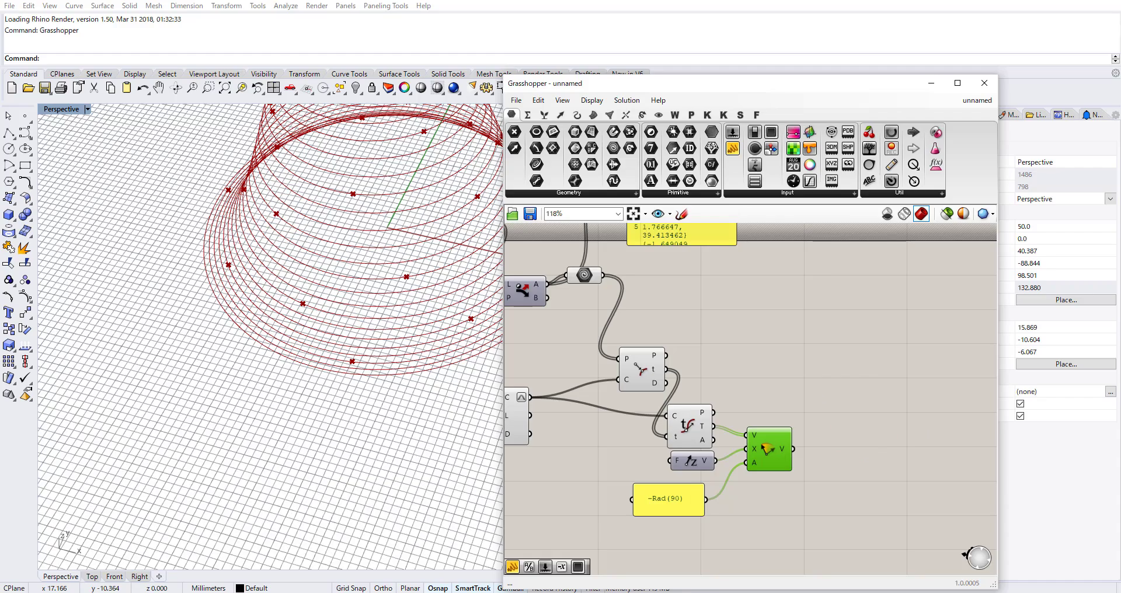
scroll(755, 342, down, 2)
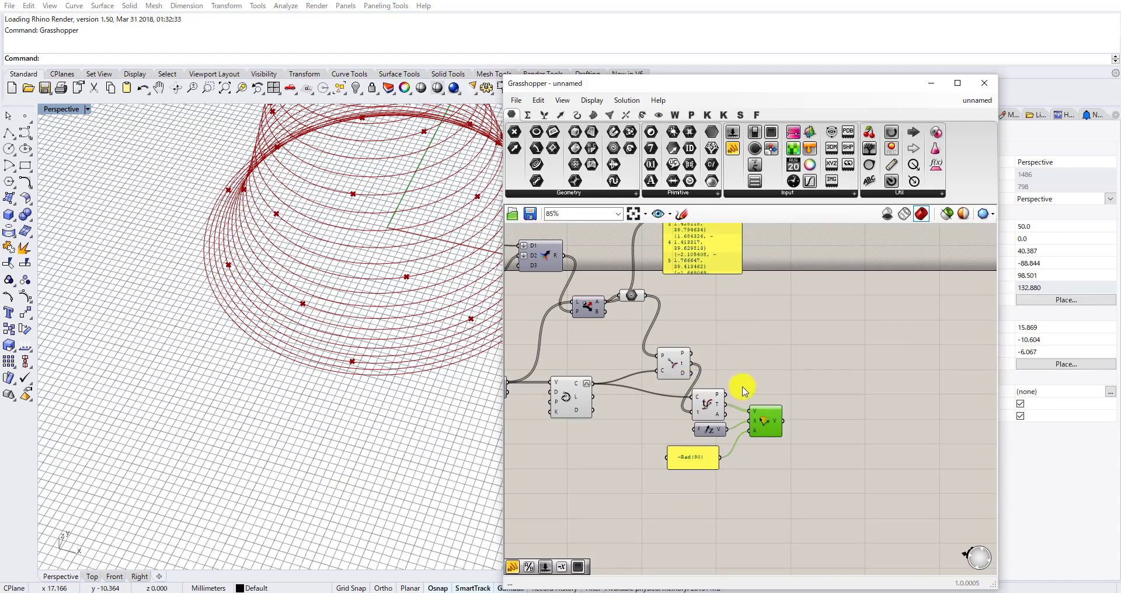
scroll(348, 303, down, 5)
scroll(310, 317, up, 5)
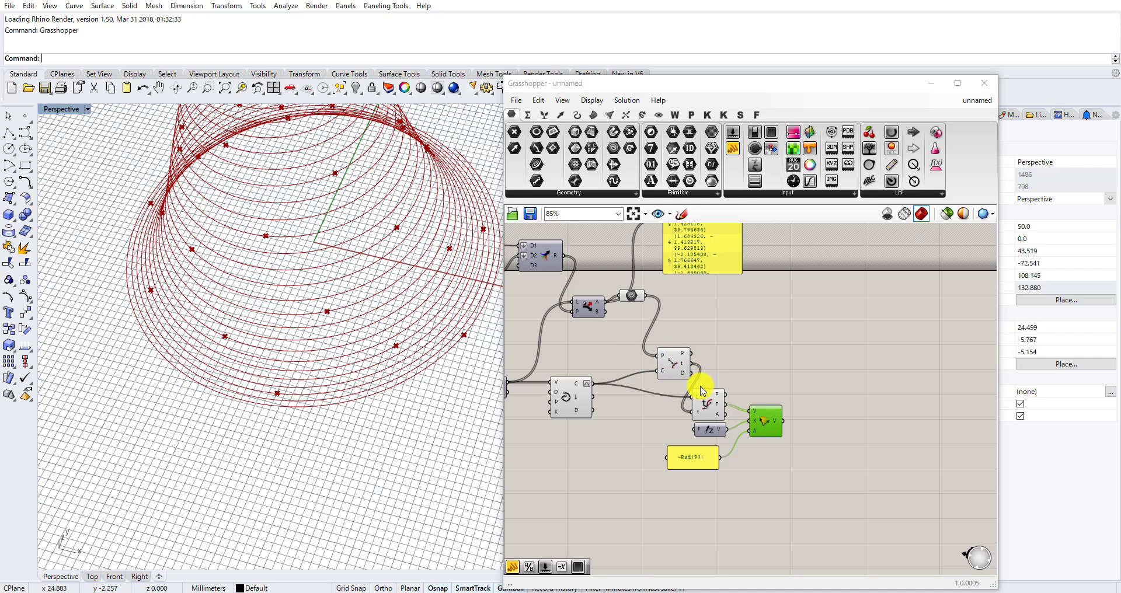
Add Line SDL, connecting Evaluate Curve's P output to S and T output to D, and shift Curve Closest Point aside.
scroll(716, 373, up, 2)
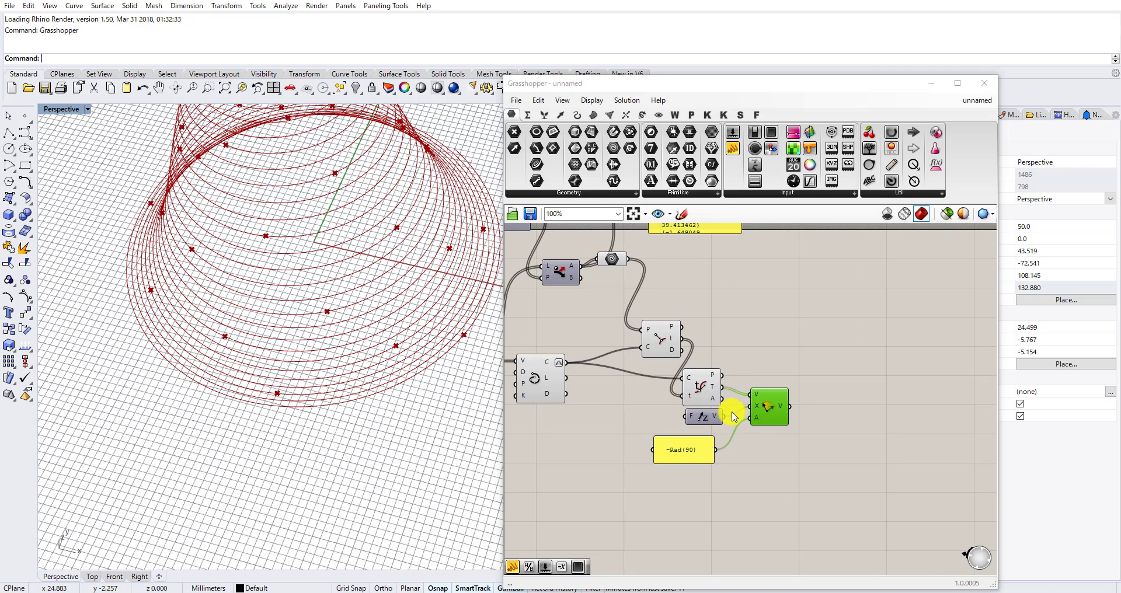
click(777, 337)
double_click(777, 336)
text(line)
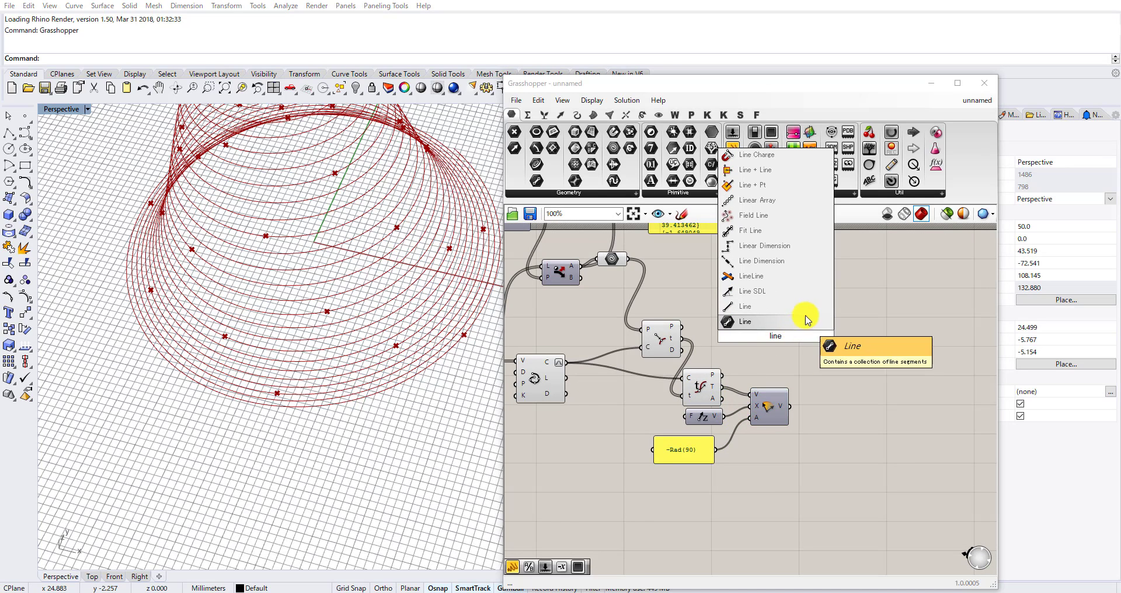
click(806, 320)
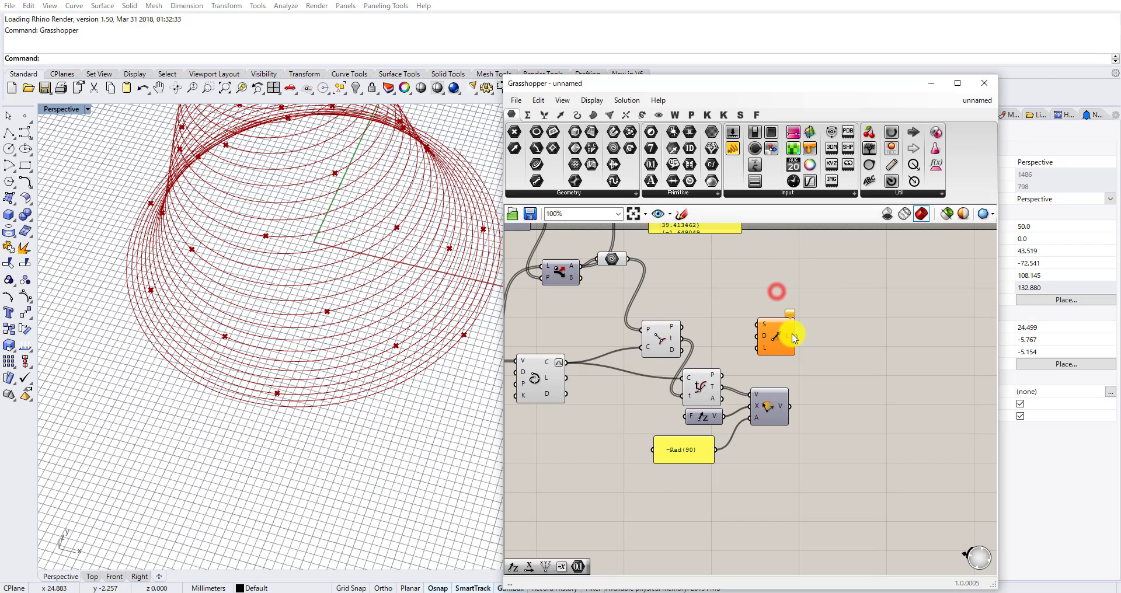
drag(666, 342, 652, 335)
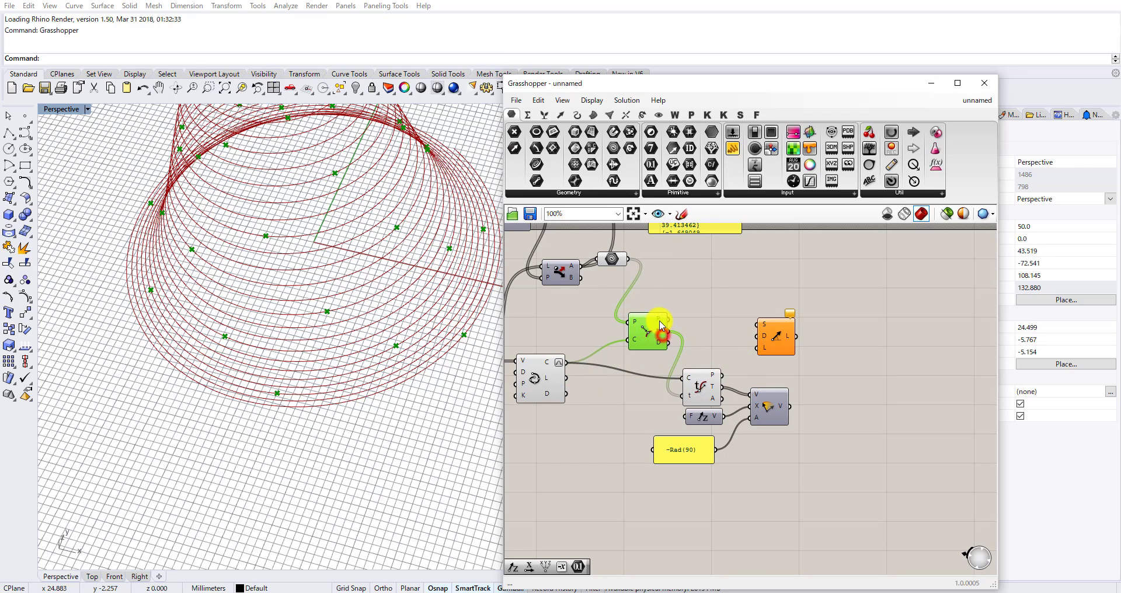
drag(750, 338, 792, 337)
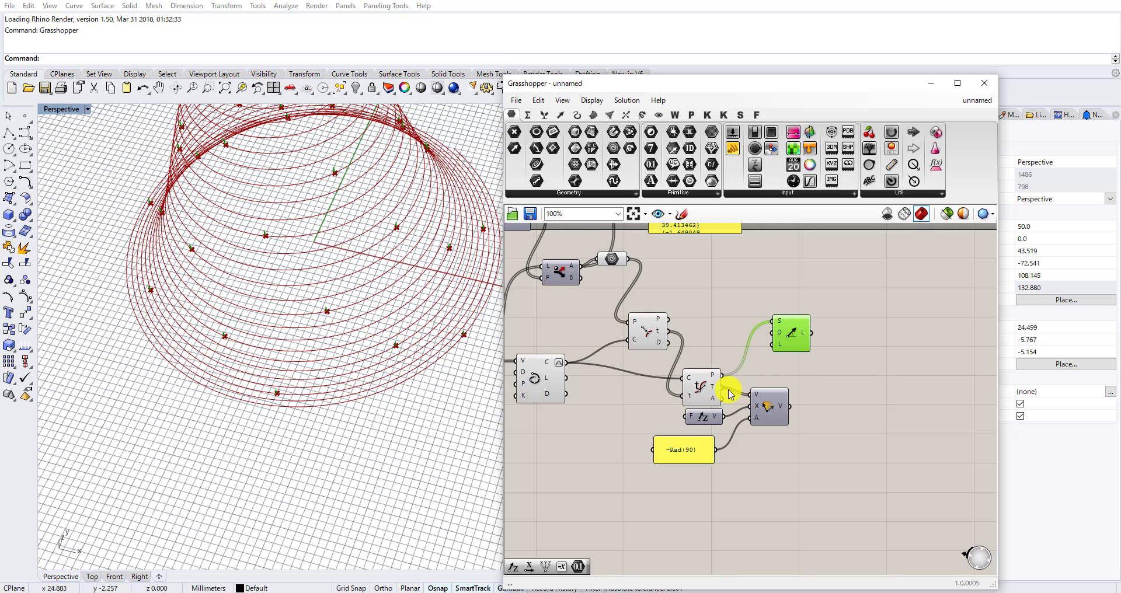
drag(727, 390, 800, 343)
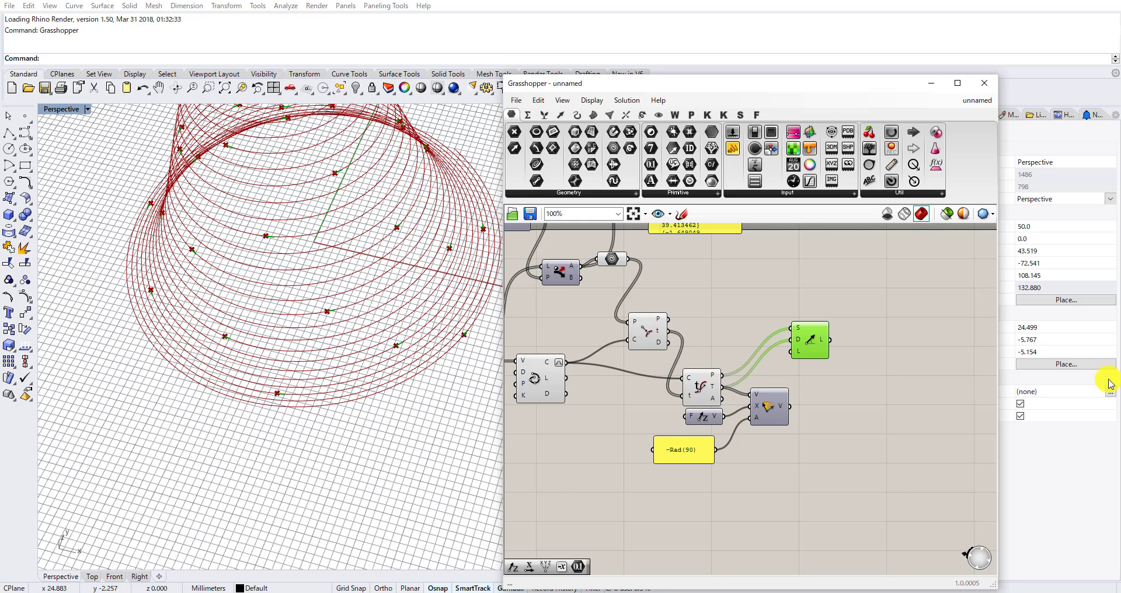
Add List Length, feed it Curve Closest Point's P output and place it below the -Rad(90) panel.
right_drag(732, 333, 789, 313)
scroll(727, 323, up, 2)
drag(703, 318, 675, 311)
scroll(714, 295, down, 3)
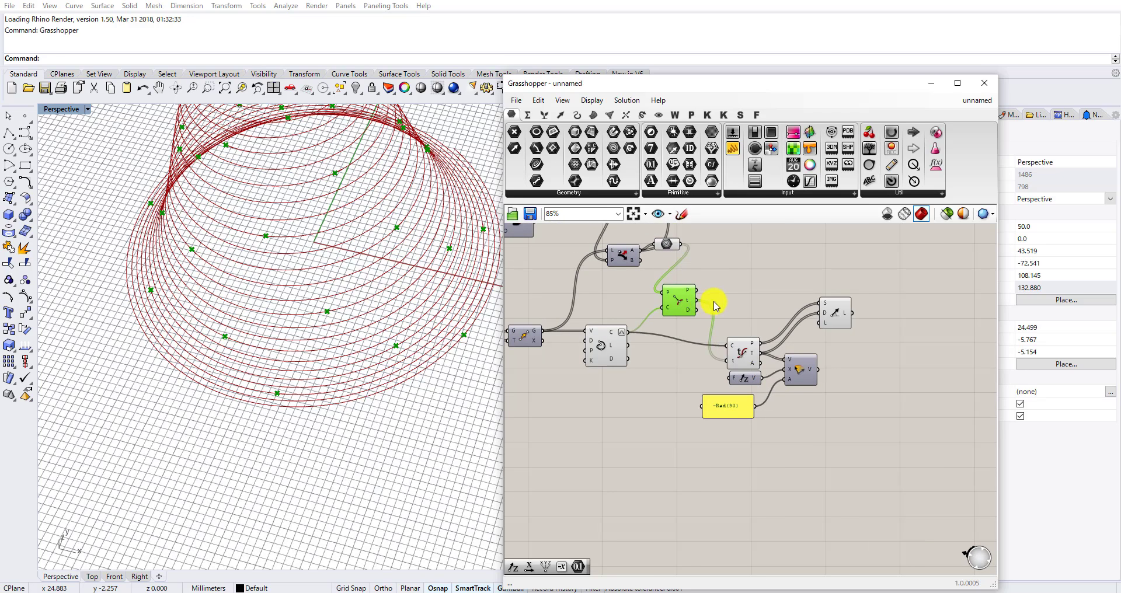
click(733, 291)
double_click(733, 291)
text(length)
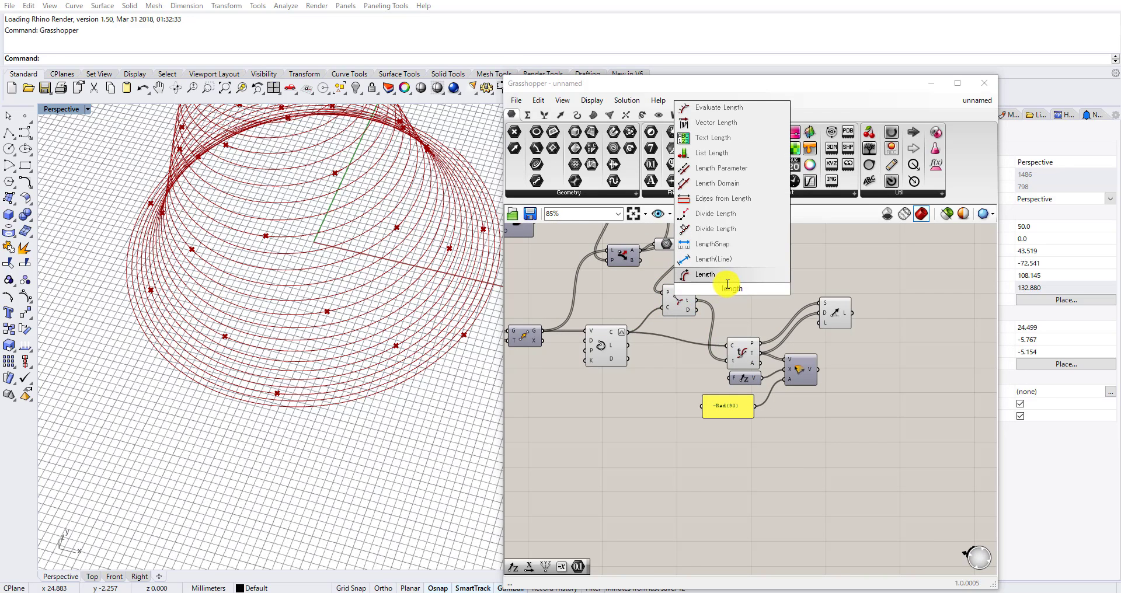
click(713, 152)
scroll(724, 299, up, 3)
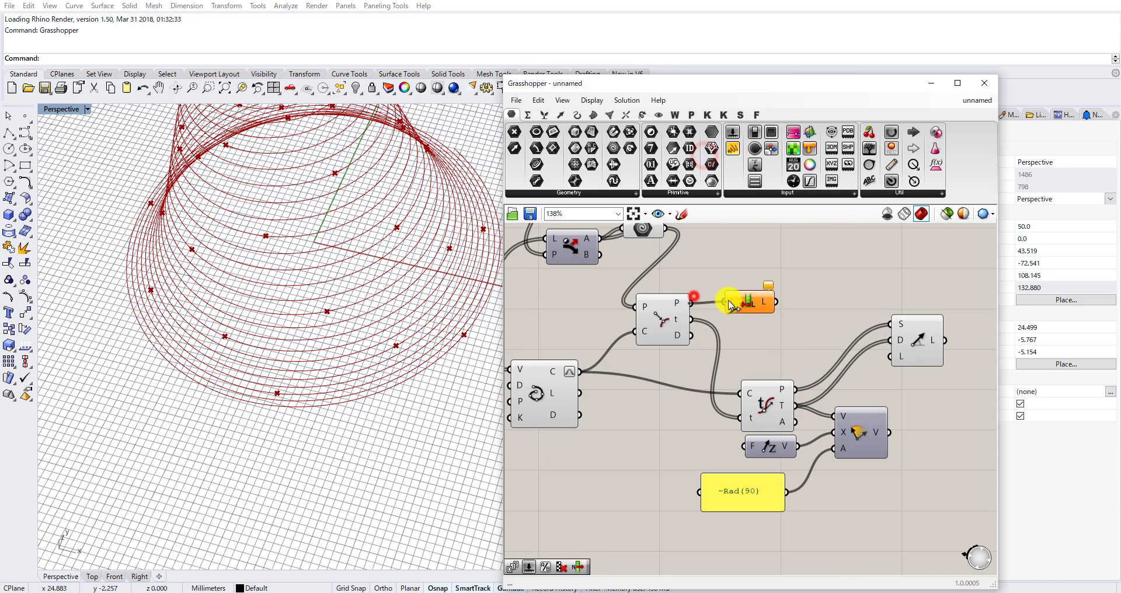
drag(730, 303, 730, 304)
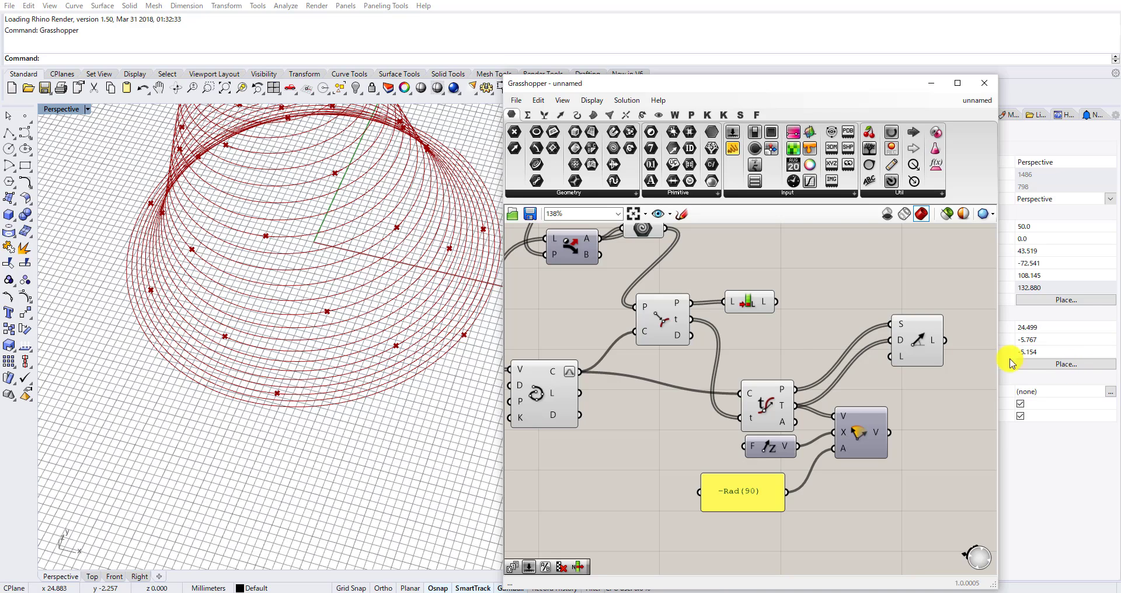
scroll(781, 275, down, 5)
drag(750, 303, 740, 423)
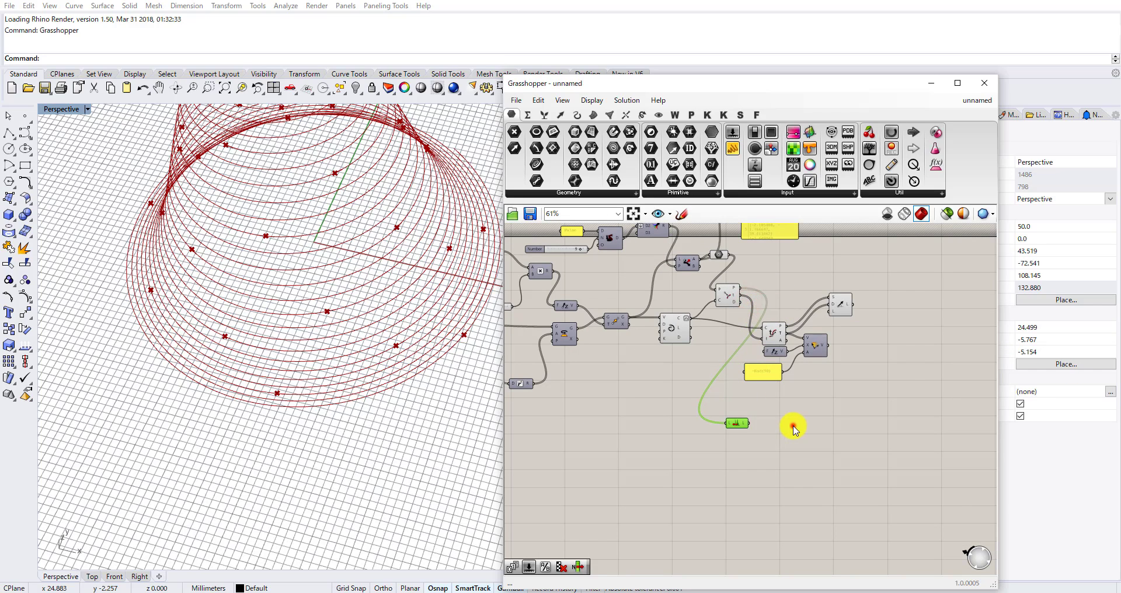
Add a Range component beside List Length.
double_click(793, 426)
text(range)
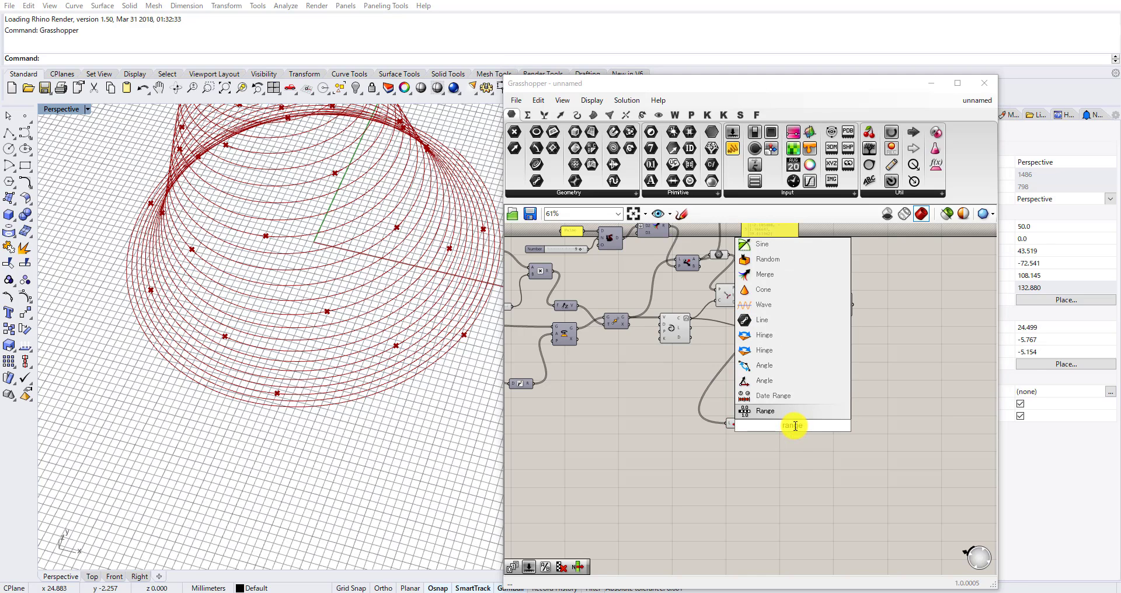
key(Return)
Set the expression x-1 on List Length's L output.
scroll(780, 412, up, 8)
right_click(766, 398)
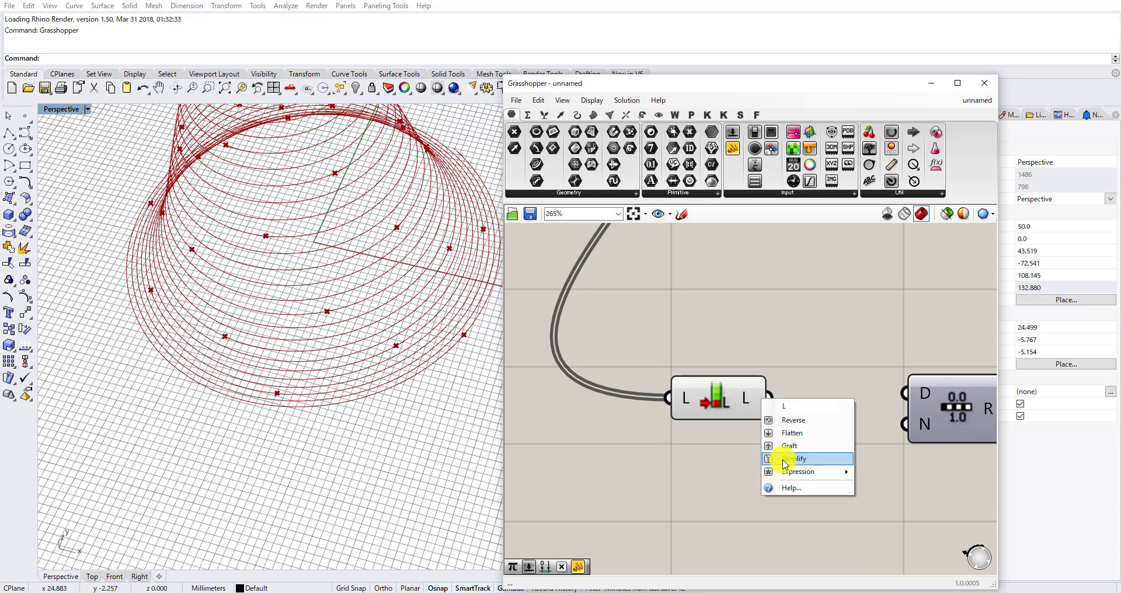
click(789, 471)
click(886, 486)
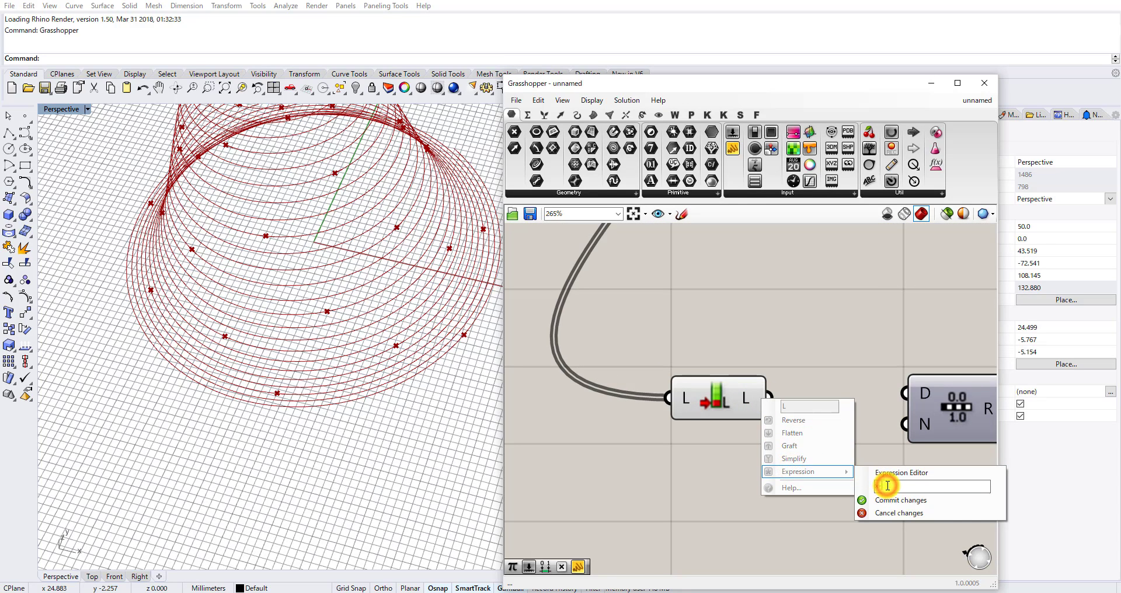
text(x-1)
click(853, 358)
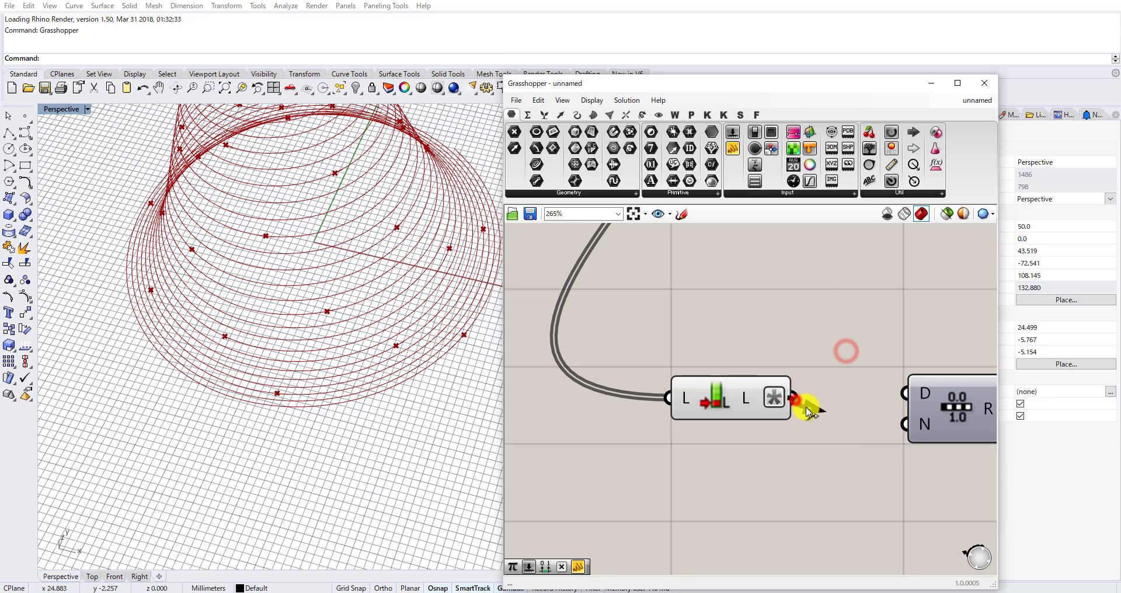
Connect List Length's output to Range's N input and align the two components.
drag(747, 403, 750, 419)
right_drag(797, 420, 676, 405)
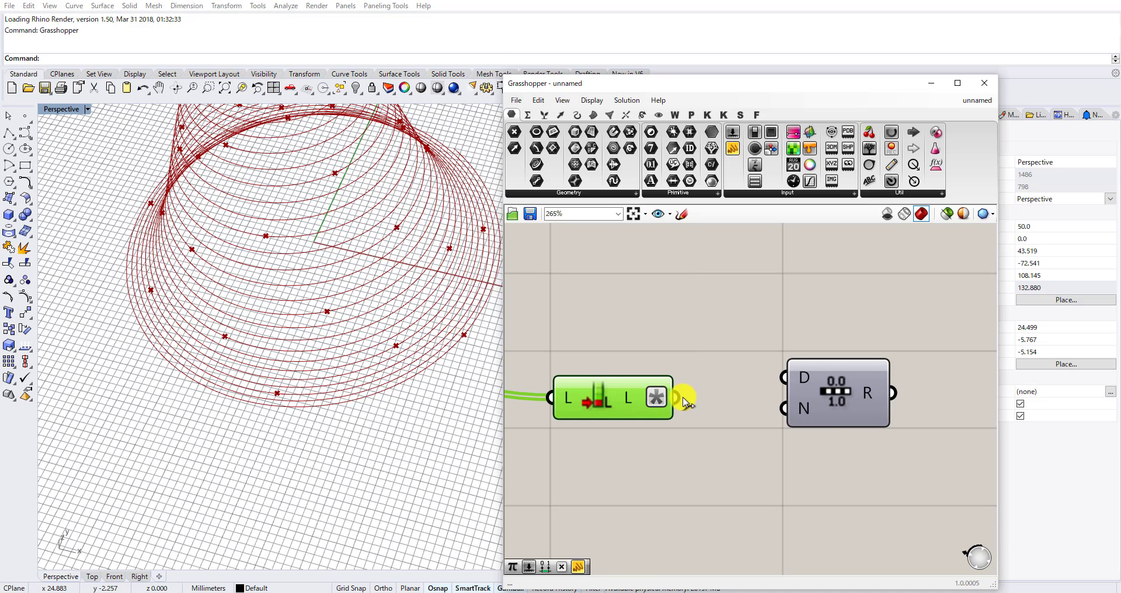
drag(680, 397, 792, 423)
click(808, 416)
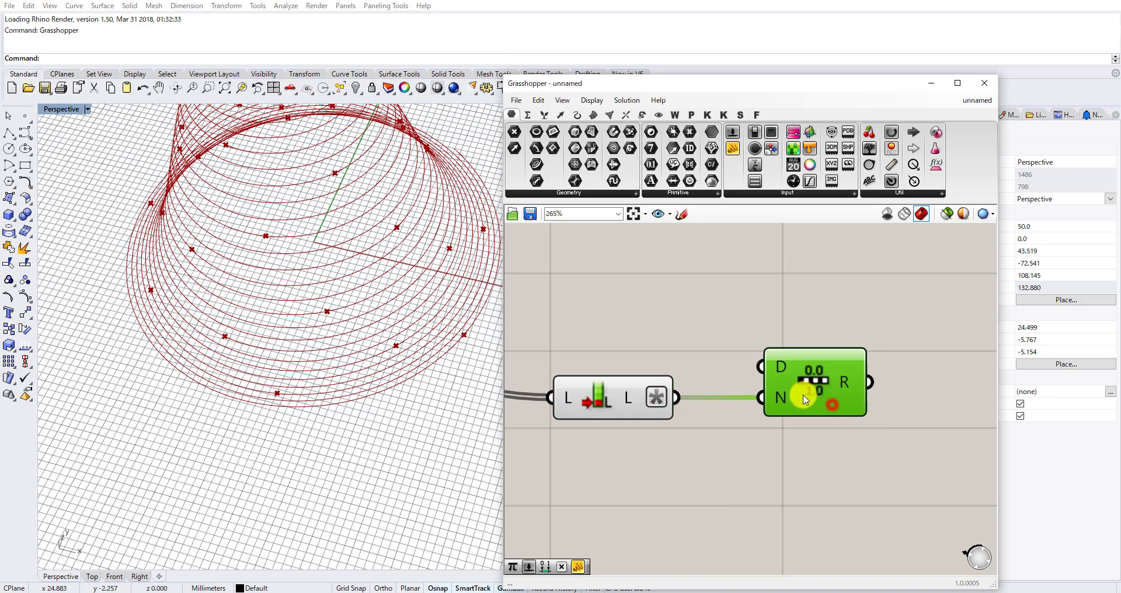
Inspect Range's output values in a temporary panel, and delete that panel.
scroll(824, 386, down, 3)
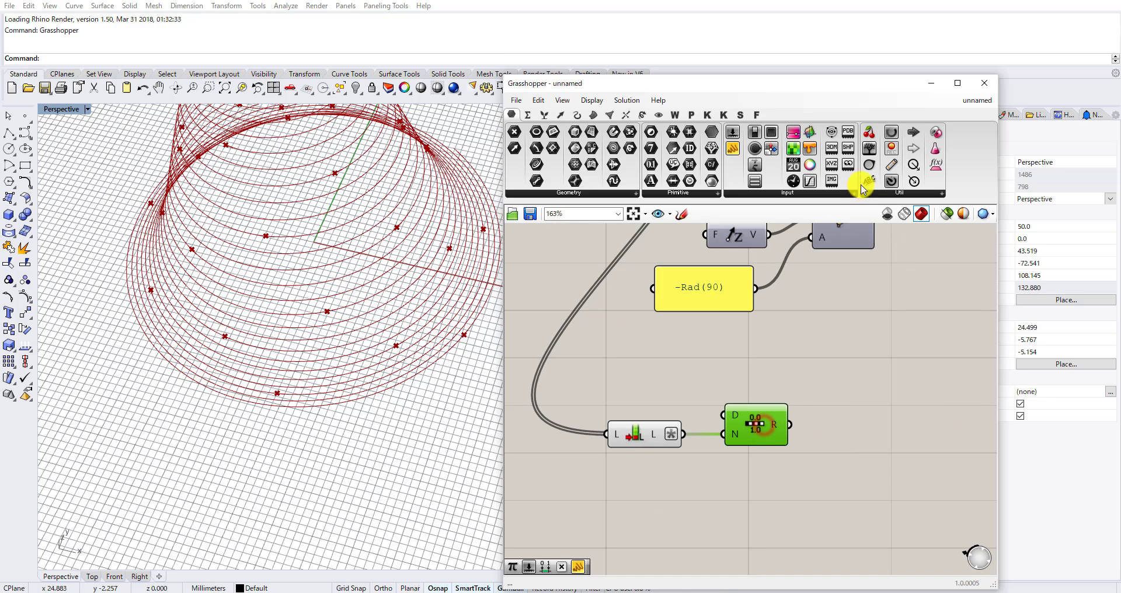
drag(857, 330, 841, 357)
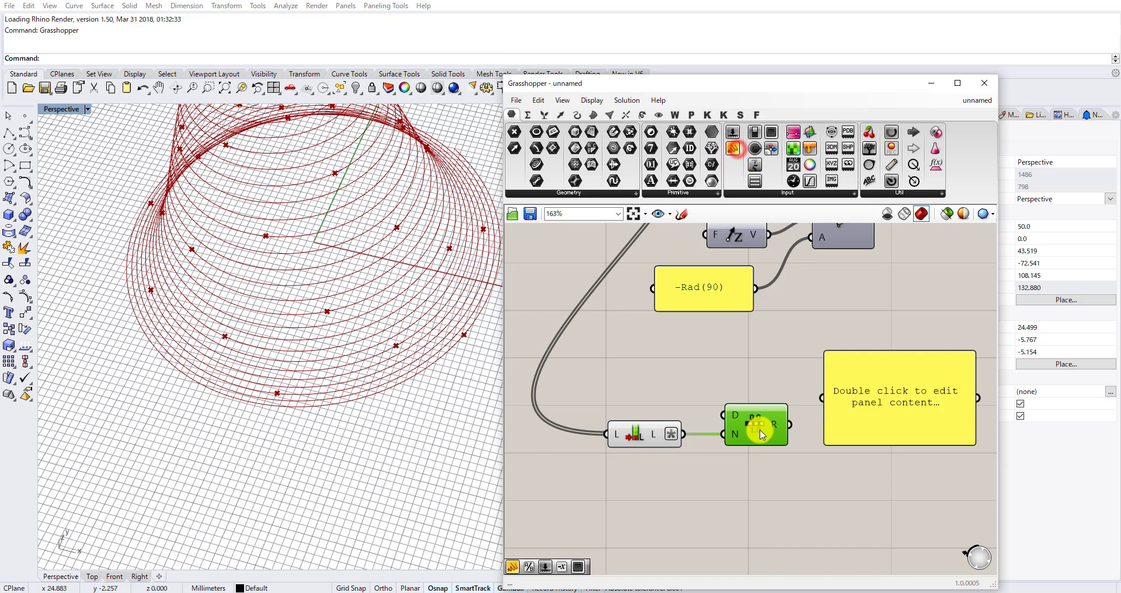
drag(790, 425, 967, 365)
click(916, 413)
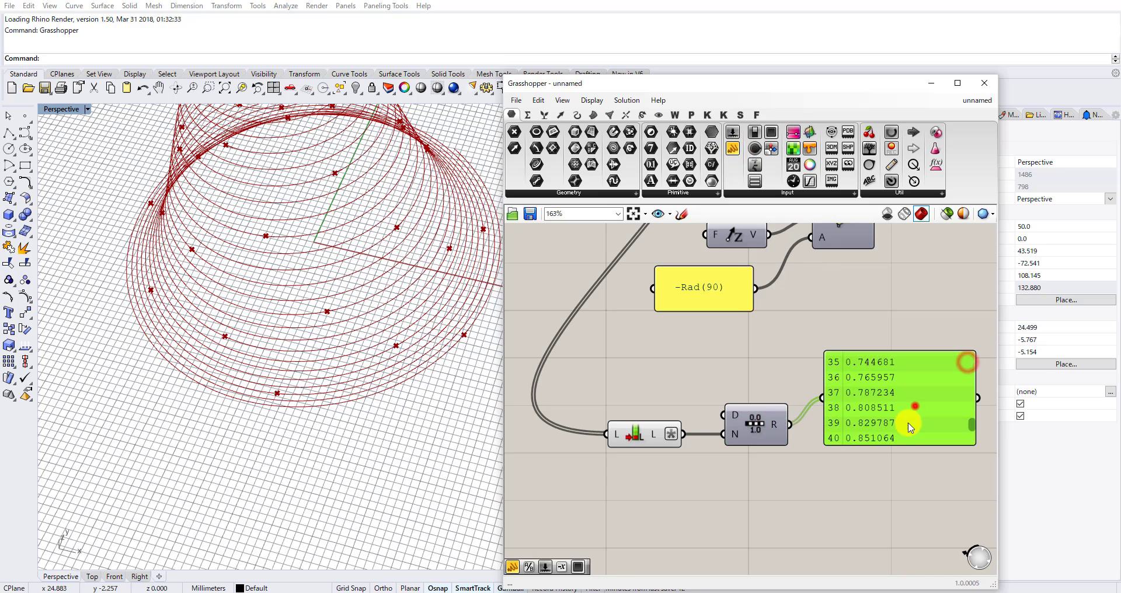
key(Delete)
Add a Graph Mapper beside Range and connect Range's R output to it.
scroll(734, 413, down, 3)
double_click(733, 412)
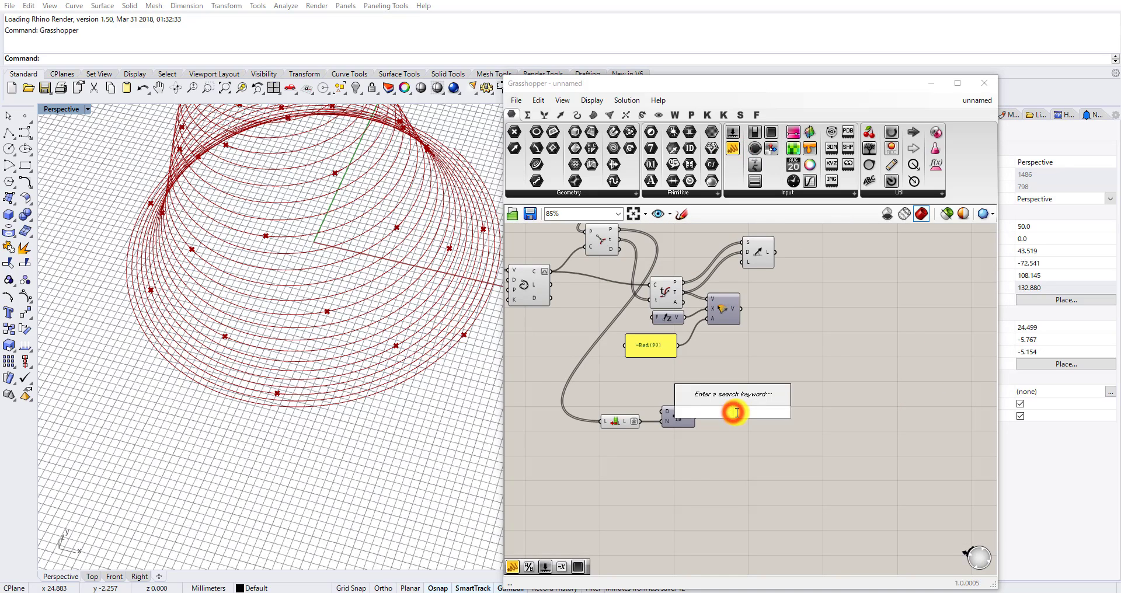
text(graph)
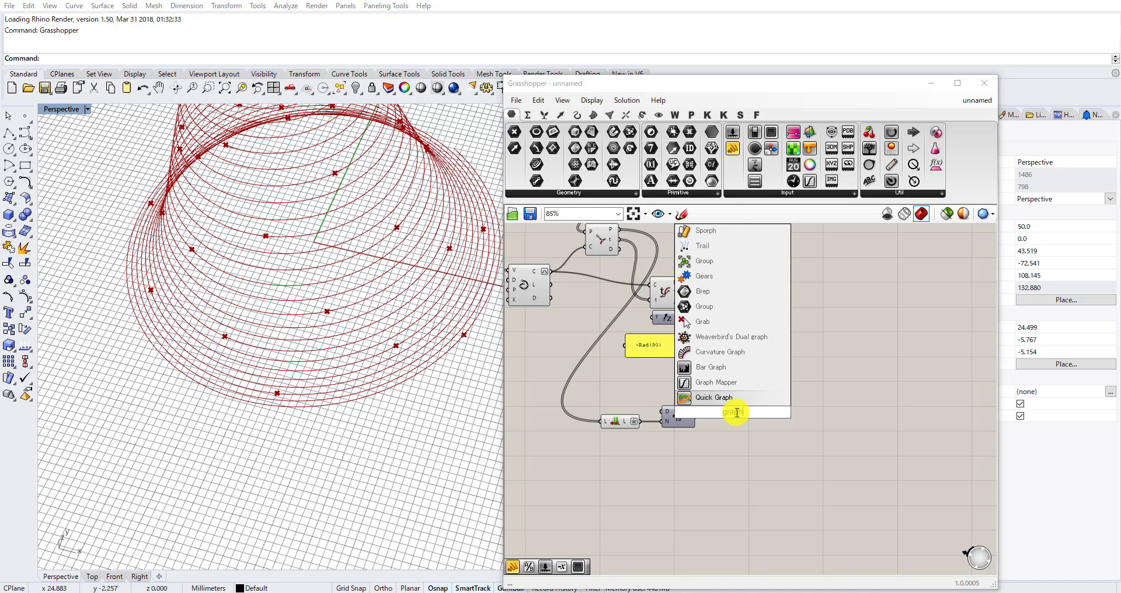
text( map)
key(Return)
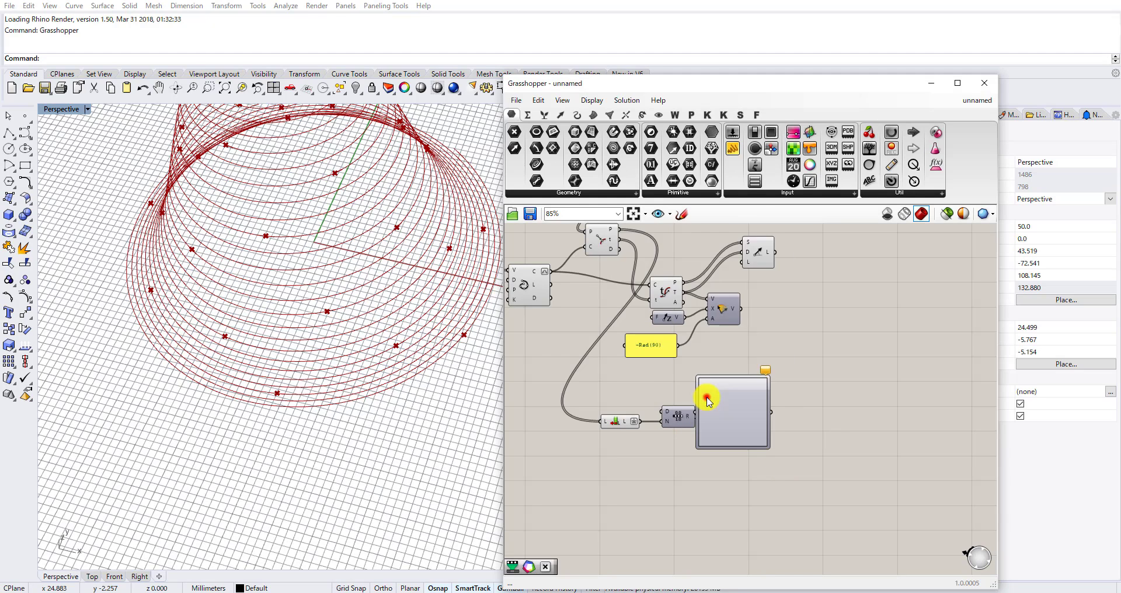
scroll(707, 394, up, 2)
drag(693, 412, 708, 410)
Set the Graph Mapper to the Bezier graph type and adjust both handles so the curve rises steeply and flattens out.
right_click(736, 396)
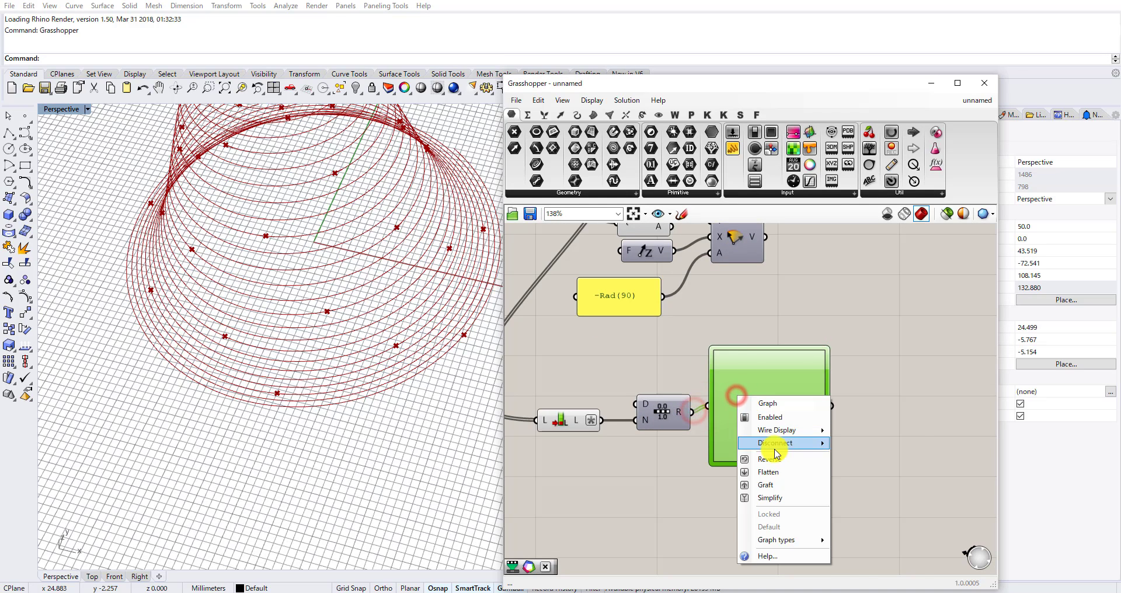
mouse_move(801, 546)
click(858, 457)
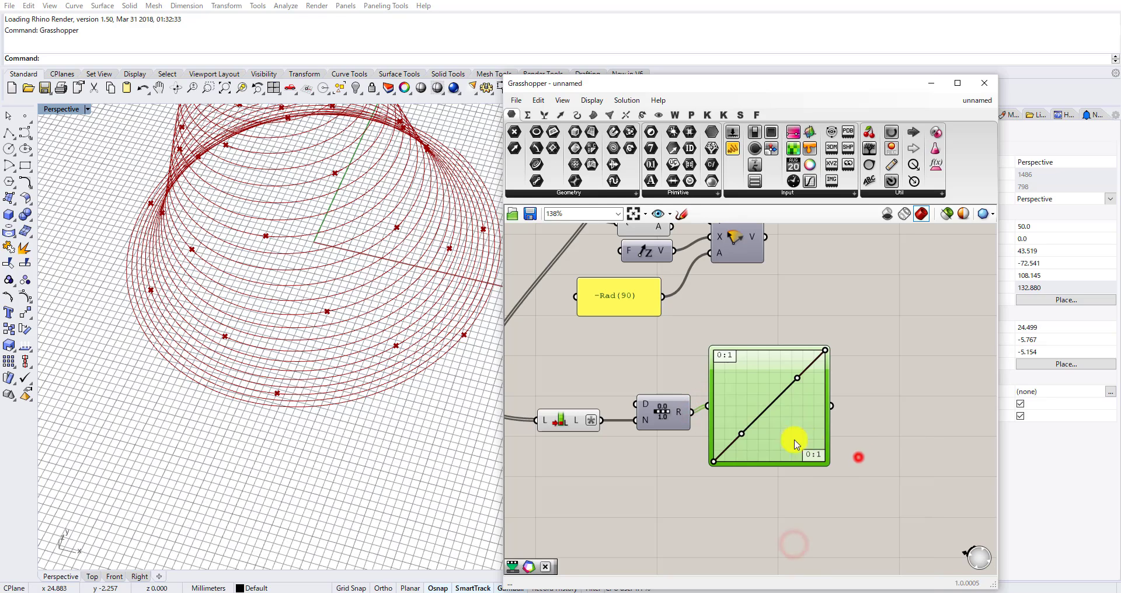
drag(740, 432, 724, 397)
mouse_move(793, 378)
mouse_down()
mouse_move(783, 346)
mouse_move(783, 367)
mouse_up()
scroll(787, 392, down, 3)
right_drag(788, 392, 763, 413)
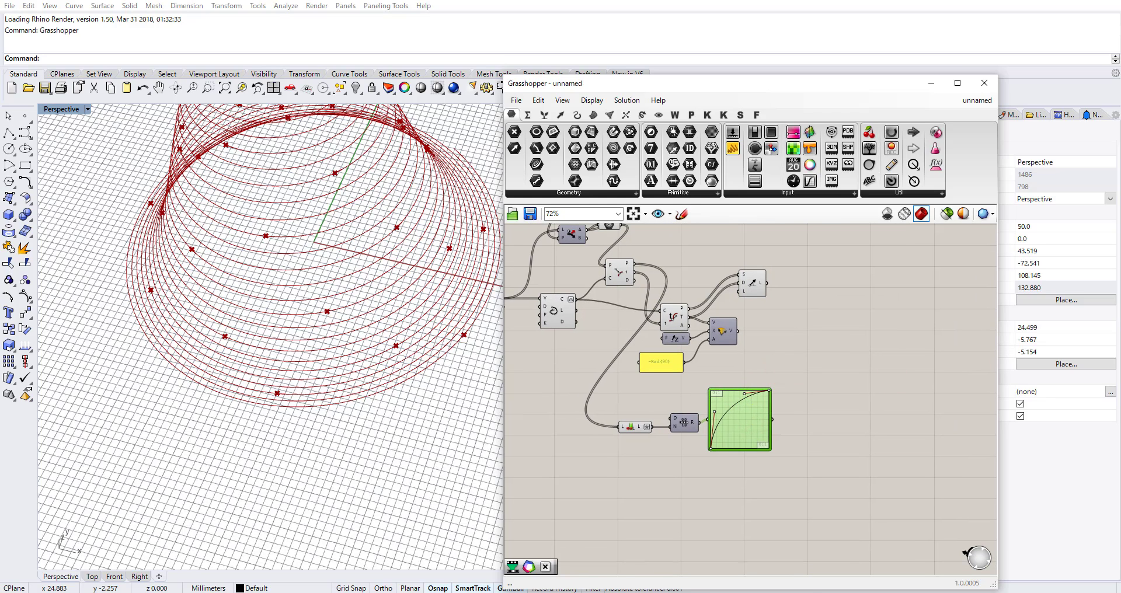
double_click(742, 413)
Add Remap Numbers beside the Graph Mapper and connect the Graph Mapper's output to its V input.
click(859, 438)
double_click(859, 436)
text(remap)
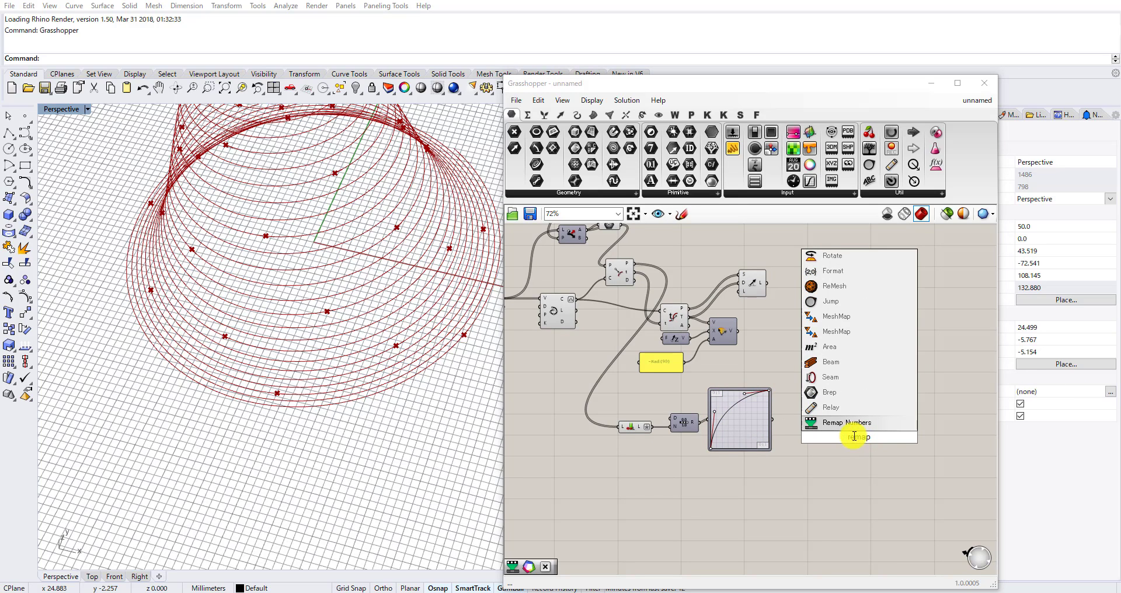
key(Return)
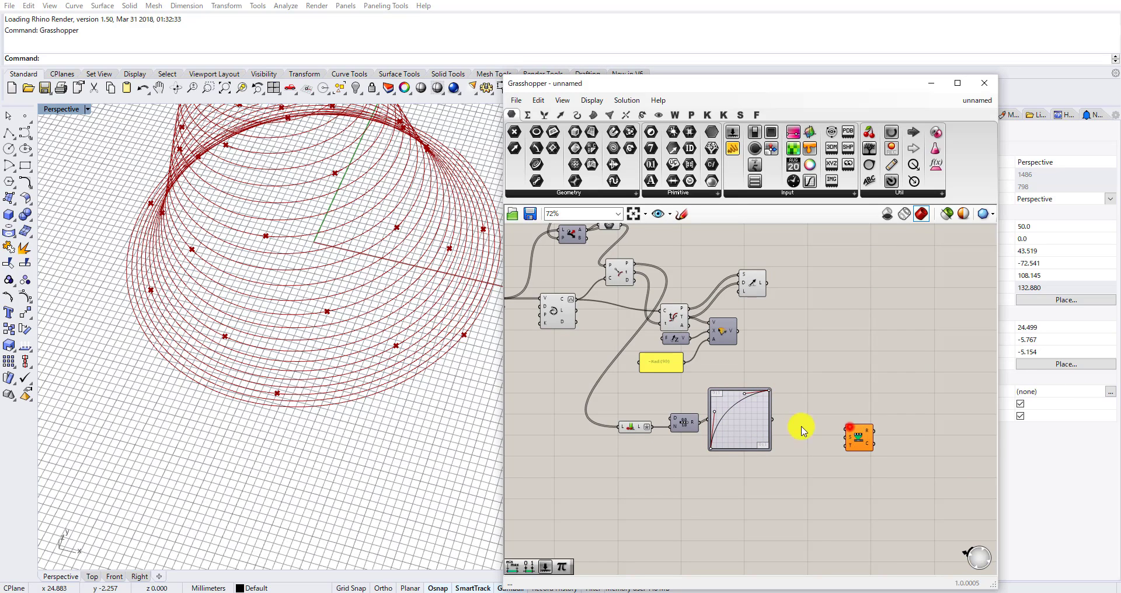
scroll(800, 425, up, 5)
drag(757, 413, 822, 463)
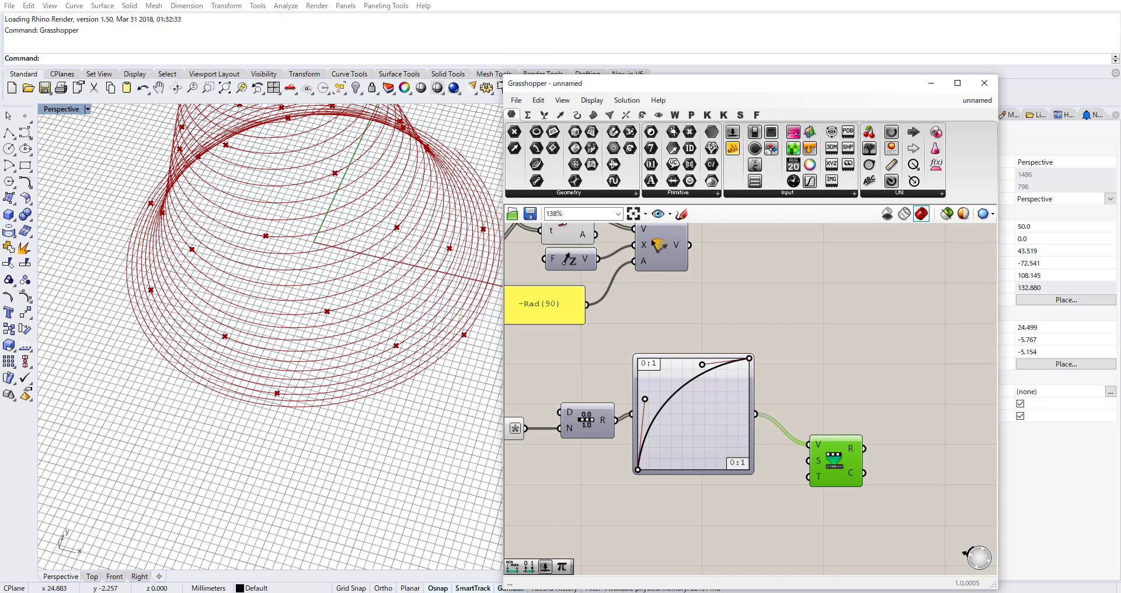
Add Construct Domain below the Graph Mapper and connect its I output to the S input of Remap Numbers.
scroll(791, 458, down, 3)
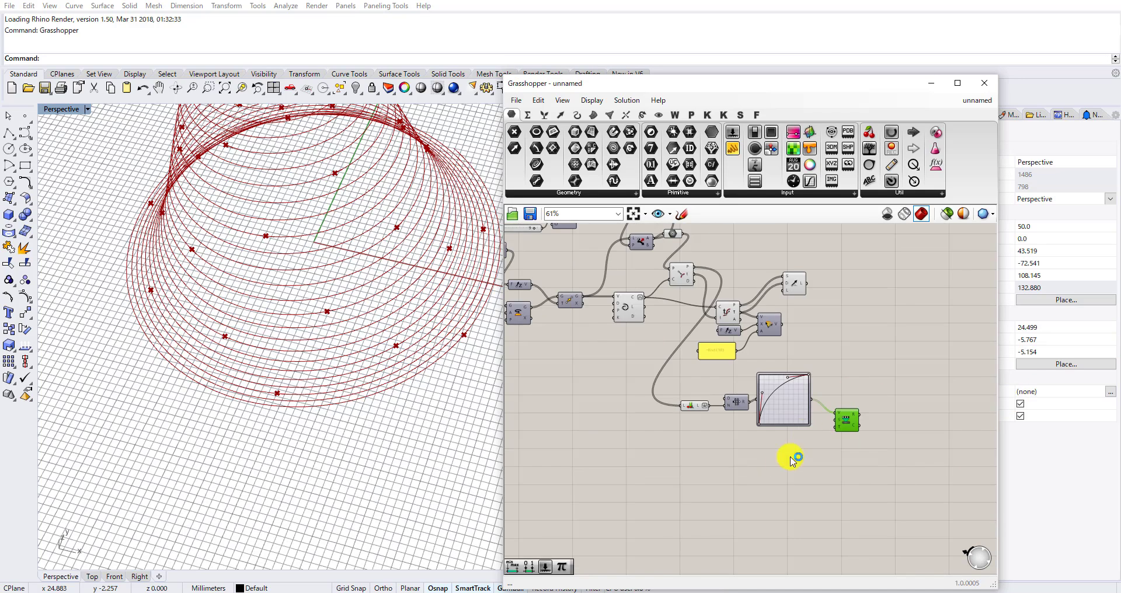
scroll(779, 461, up, 2)
double_click(777, 462)
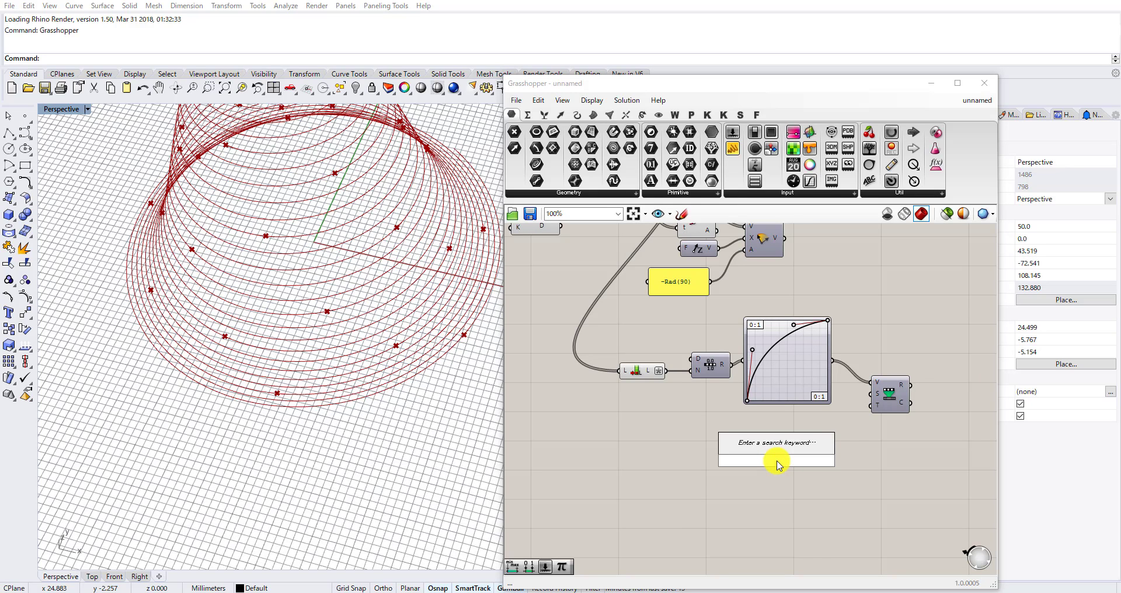
text(dist)
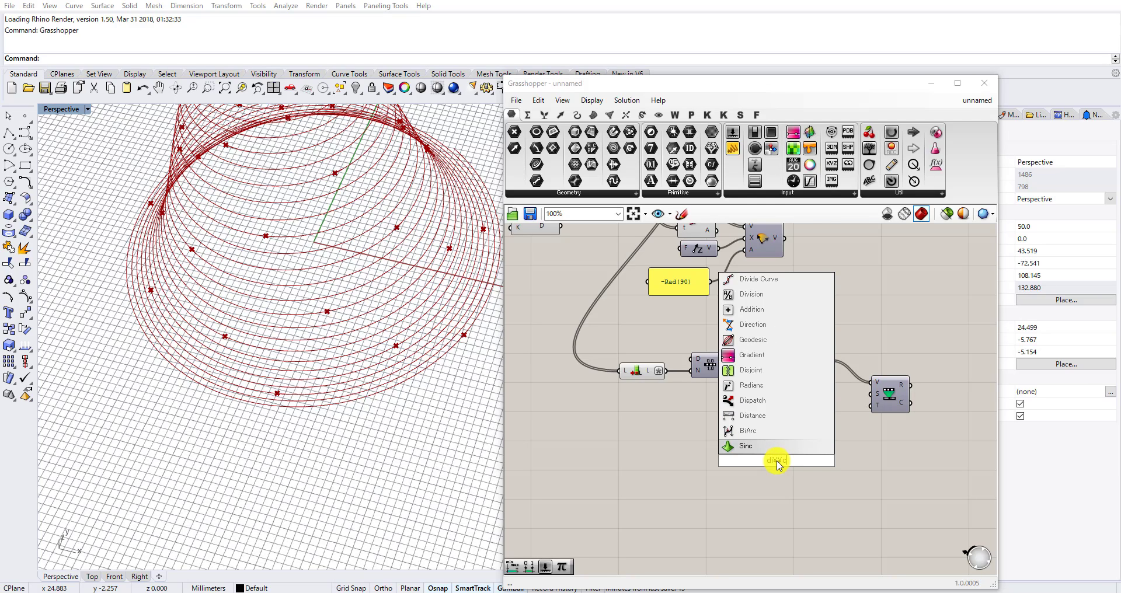
key(BackSpace)
key(BackSpace)
key(BackSpace)
key(BackSpace)
text(constru)
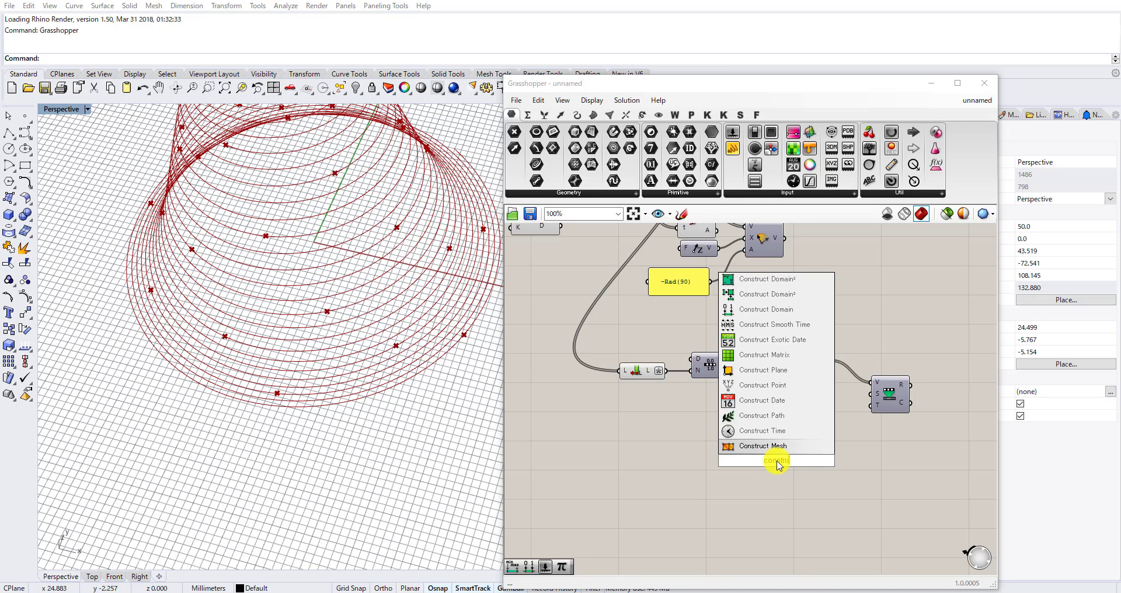
text(ct domain)
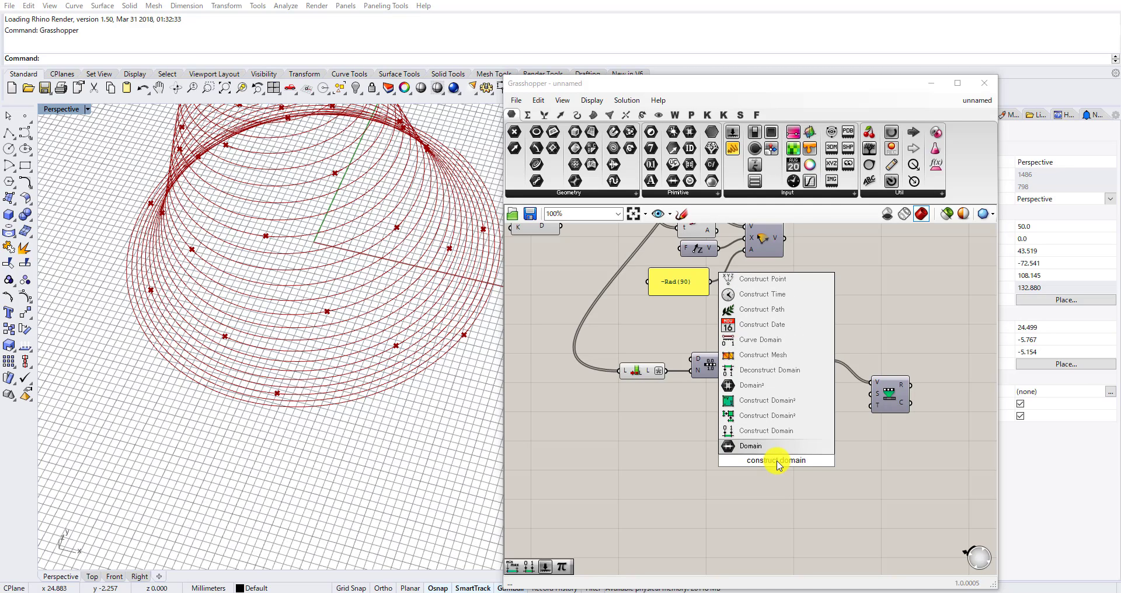
click(766, 431)
mouse_move(797, 461)
mouse_down()
mouse_move(876, 407)
mouse_move(875, 396)
mouse_move(792, 455)
mouse_up()
Create a number slider with the value 8.4, connect it to Construct Domain's A input, and place it beside the component.
double_click(725, 436)
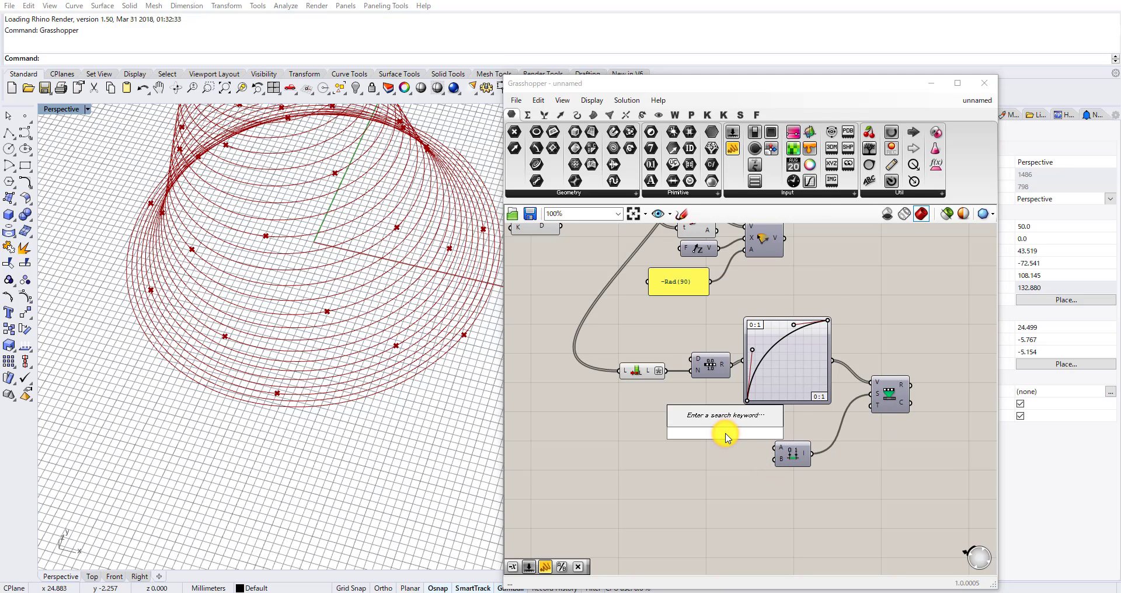
text(8.)
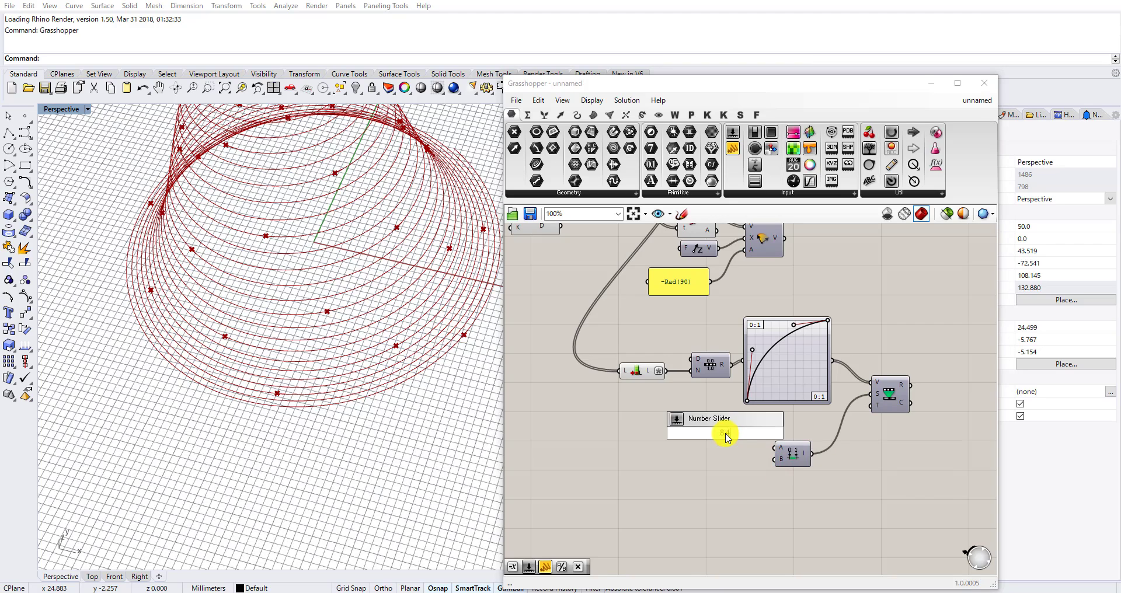
text(4)
key(Return)
scroll(741, 436, up, 3)
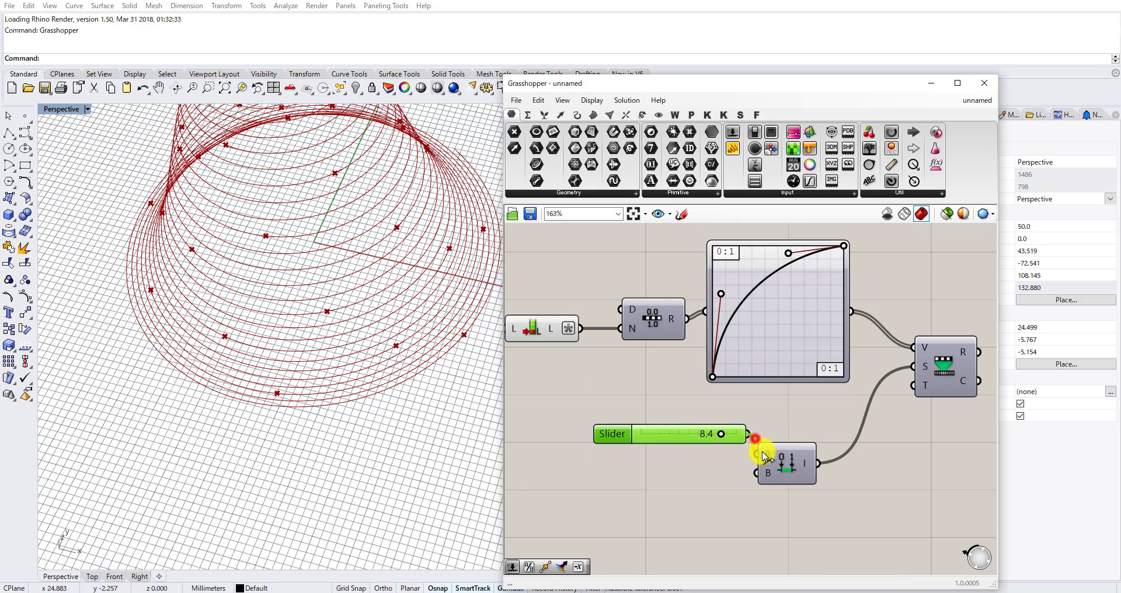
drag(763, 456, 665, 419)
Create a number slider with the value 38.1, connect it to Construct Domain's B input, and align it under the Domain start slider.
double_click(662, 458)
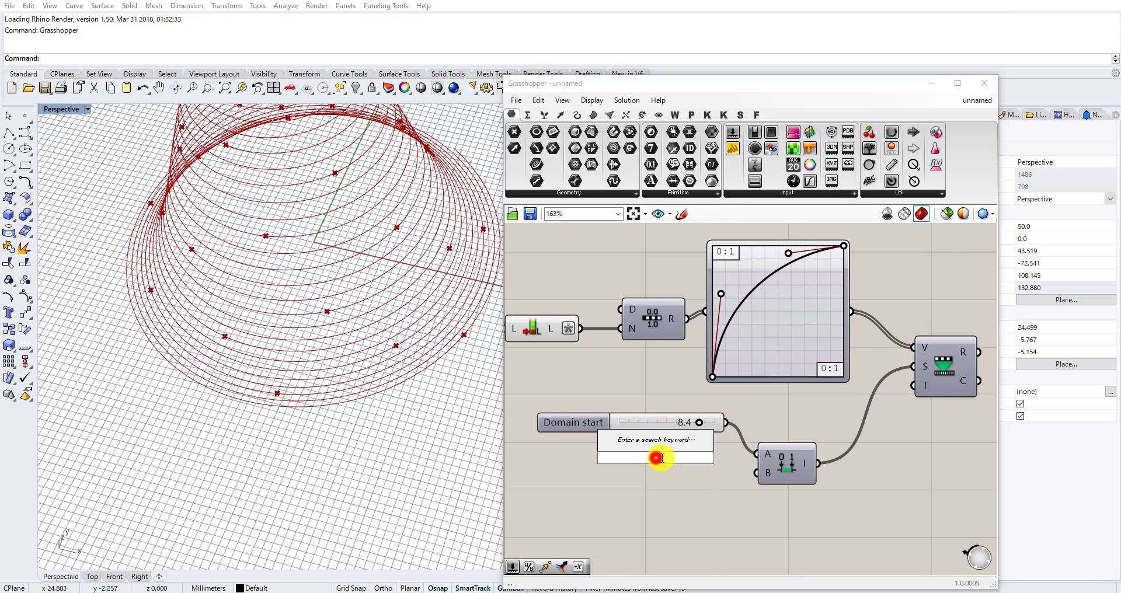
text(38.1)
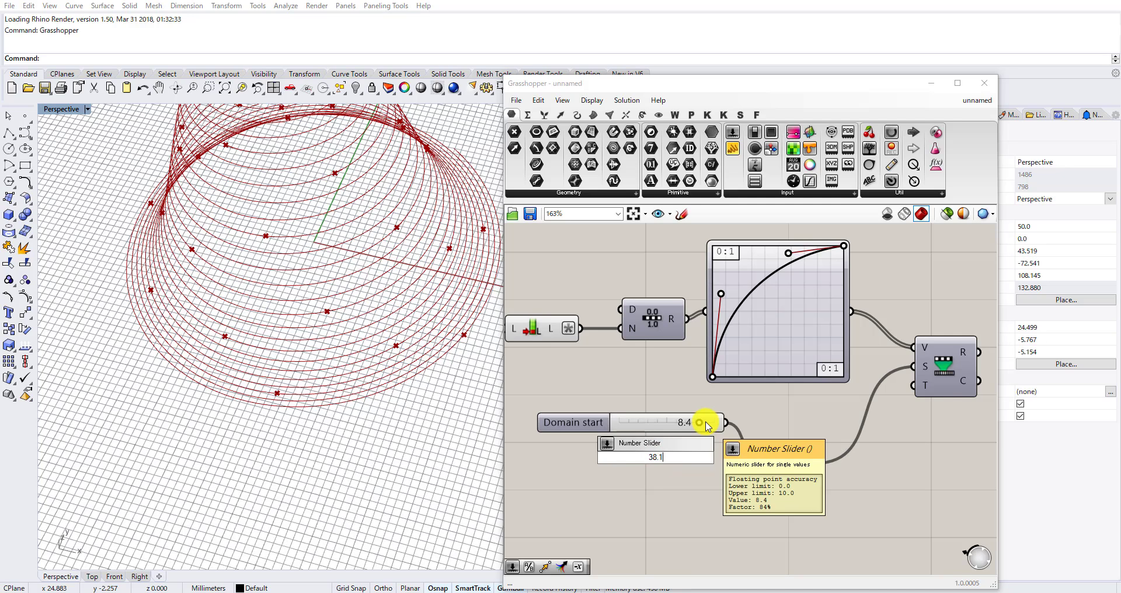
key(Return)
drag(708, 461, 755, 474)
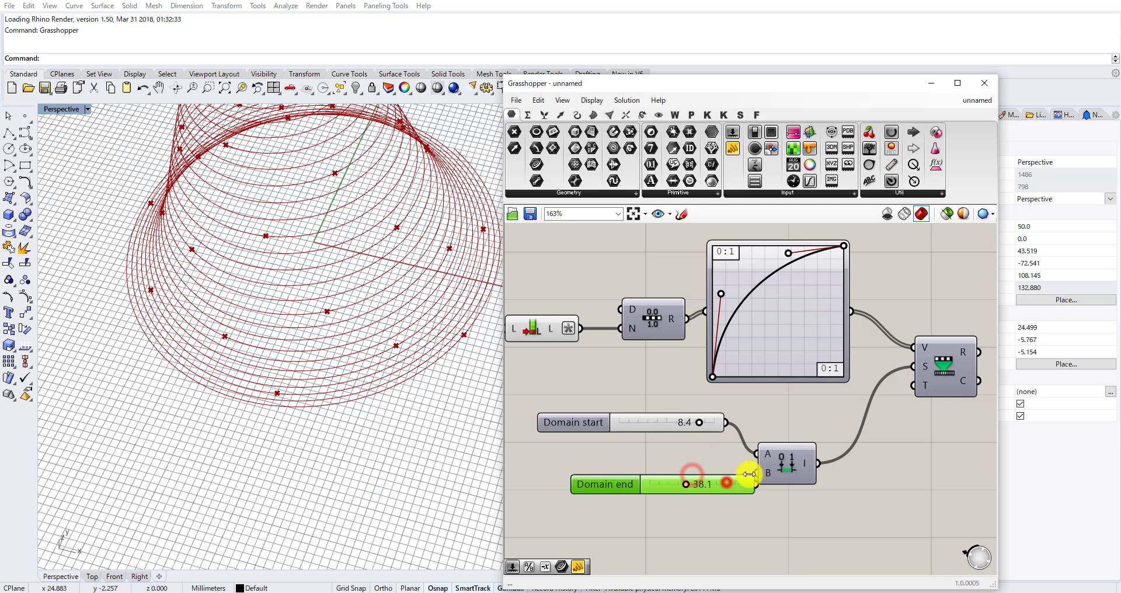
drag(701, 431, 702, 449)
drag(723, 493, 689, 487)
drag(711, 485, 691, 484)
Move Line SDL above Remap Numbers and connect Remap Numbers' R output to its L input.
scroll(764, 417, down, 4)
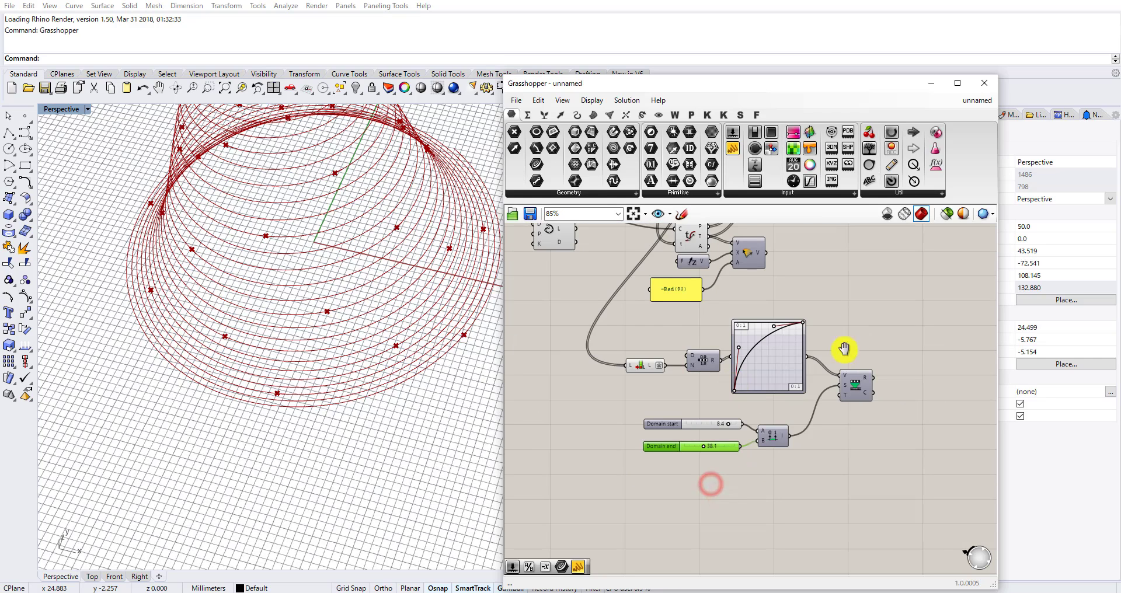
right_drag(845, 351, 801, 433)
scroll(811, 466, up, 2)
drag(814, 472, 810, 479)
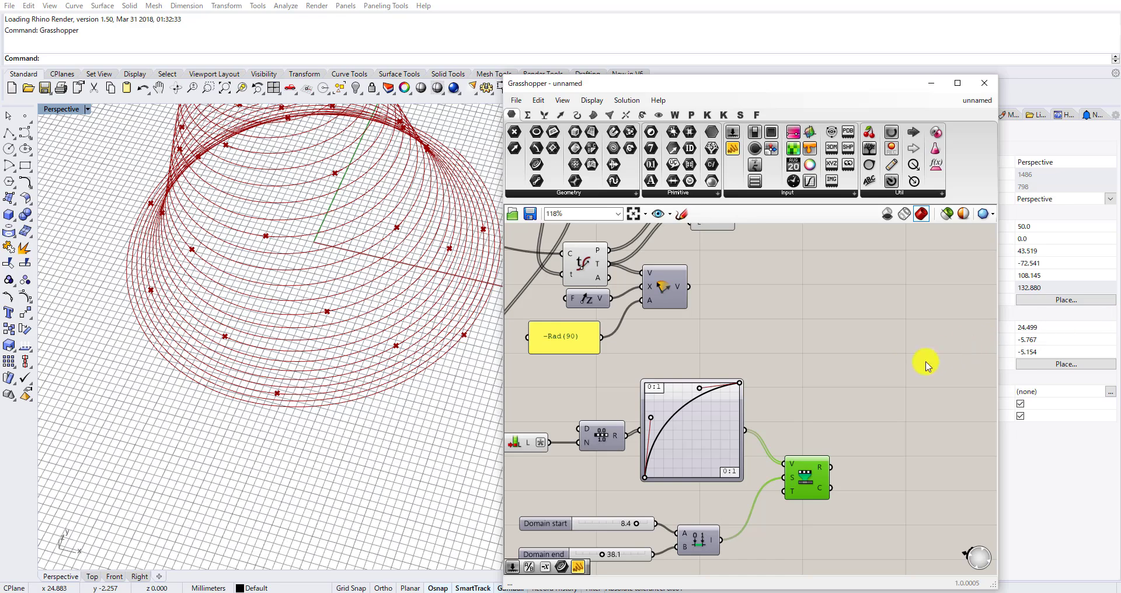
right_drag(732, 316, 732, 324)
drag(714, 275, 830, 328)
drag(828, 529, 829, 322)
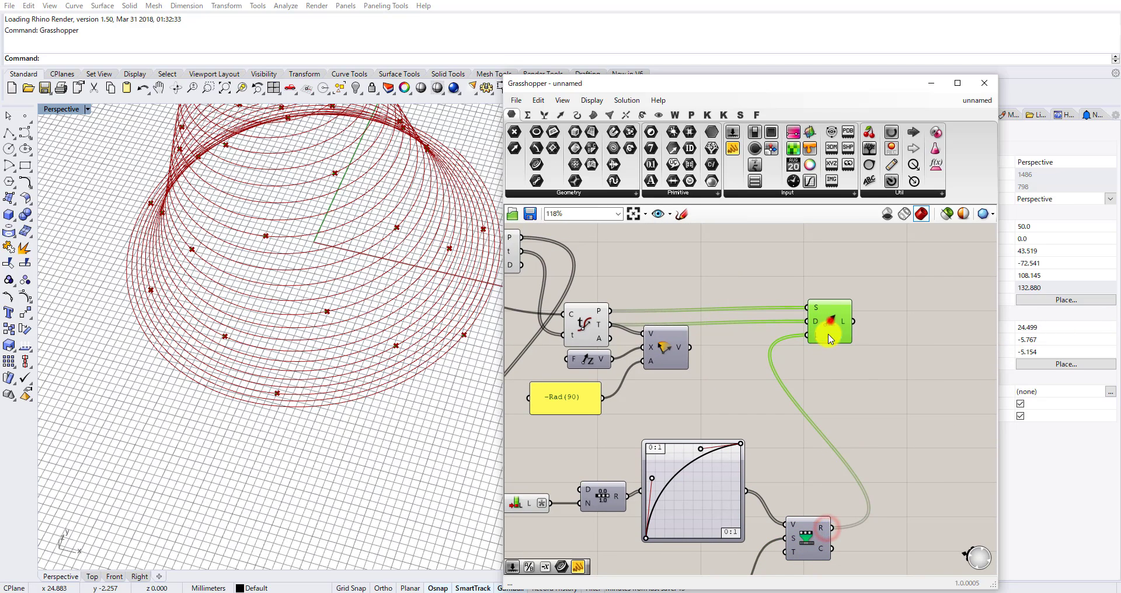
scroll(401, 351, down, 10)
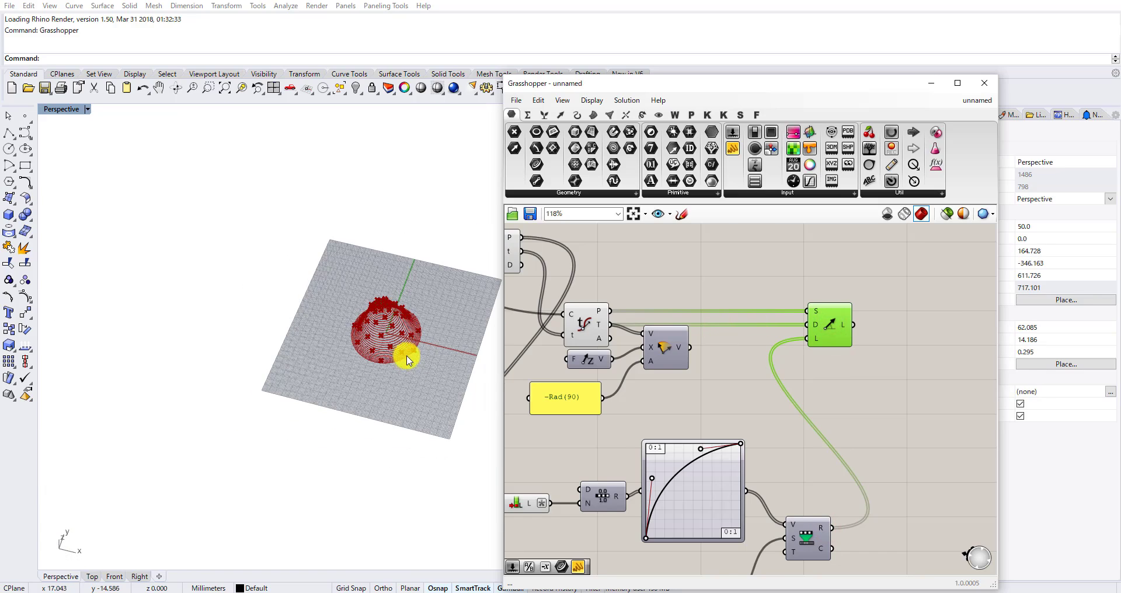
Disconnect the constructed domain from Remap Numbers' S input and connect it to the T input instead.
right_drag(684, 400, 698, 325)
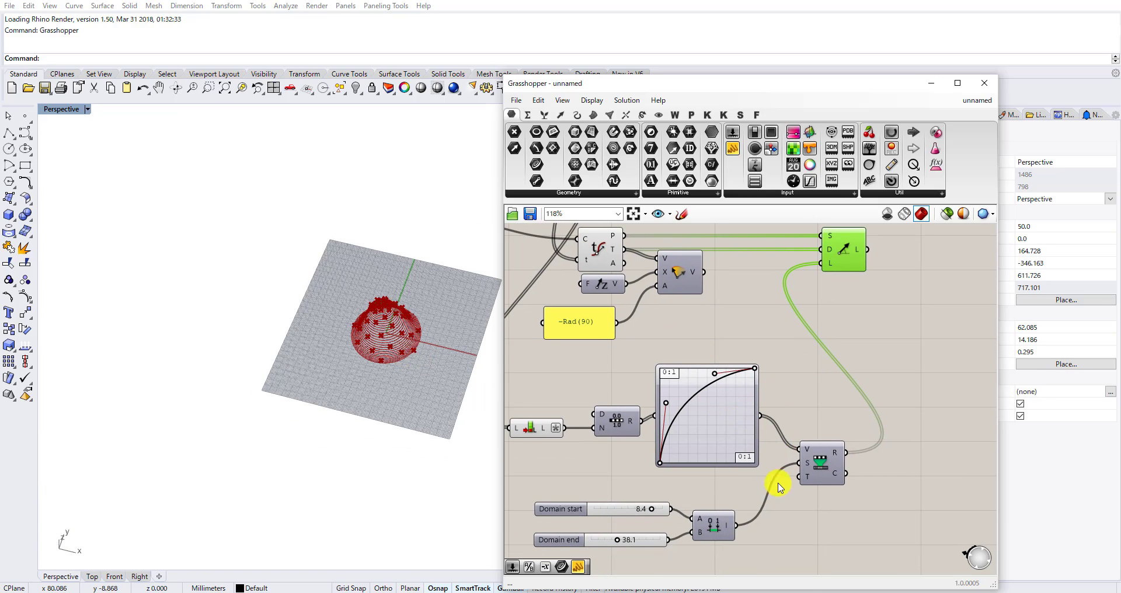
scroll(789, 473, up, 3)
right_click(809, 456)
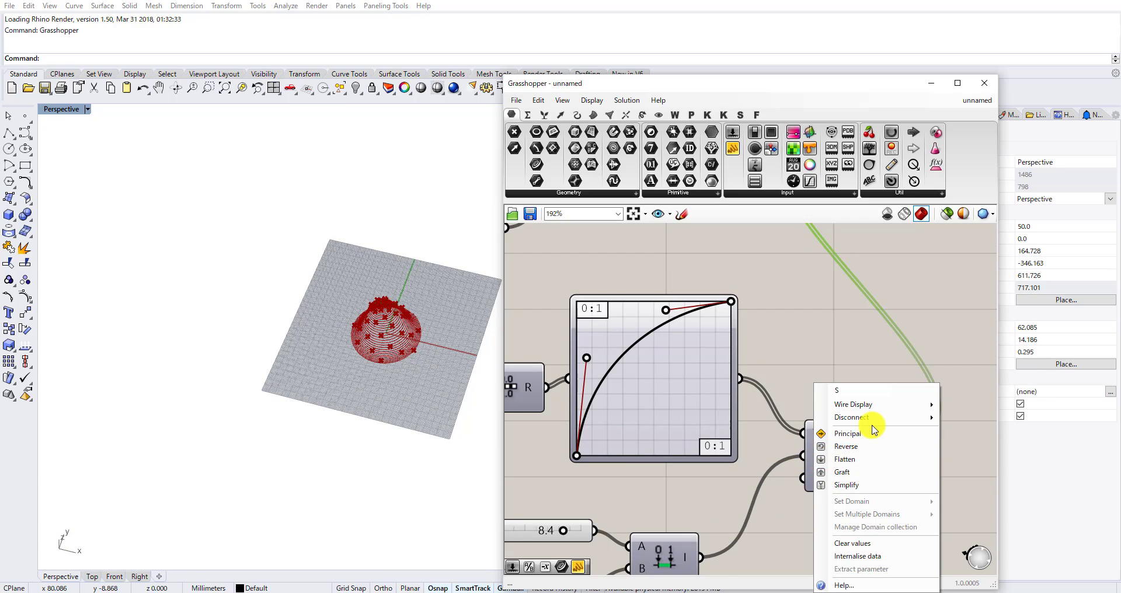
mouse_move(875, 429)
click(956, 415)
drag(699, 558, 803, 478)
Examine the tangent lines around the spiral in the Perspective viewport, from above, from an oblique angle and close up.
scroll(409, 336, up, 10)
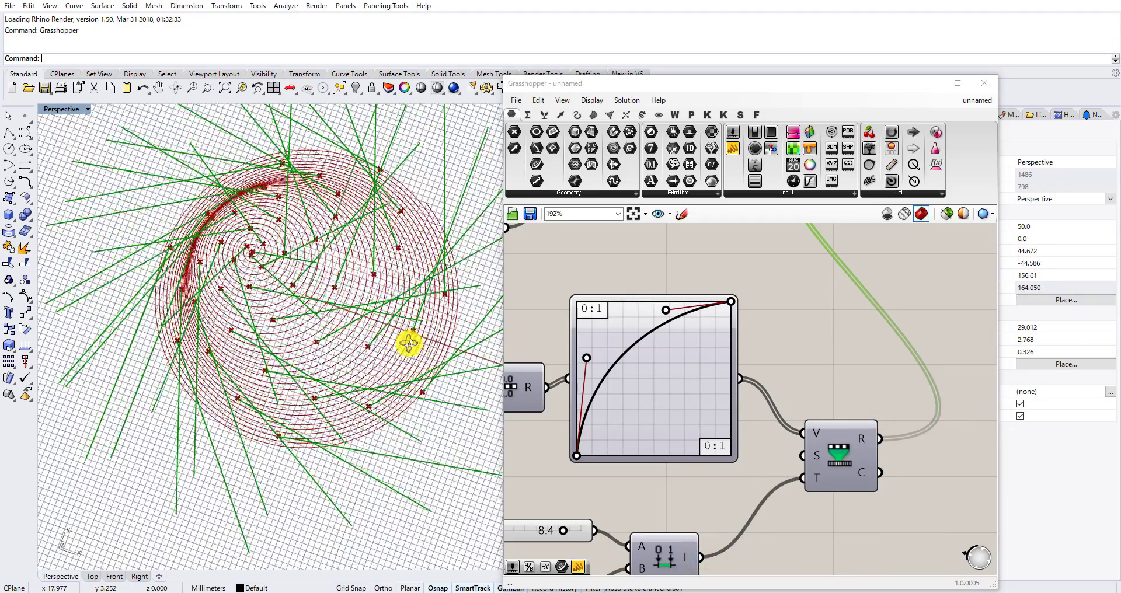
scroll(392, 348, down, 5)
scroll(368, 351, up, 6)
right_drag(358, 352, 321, 249)
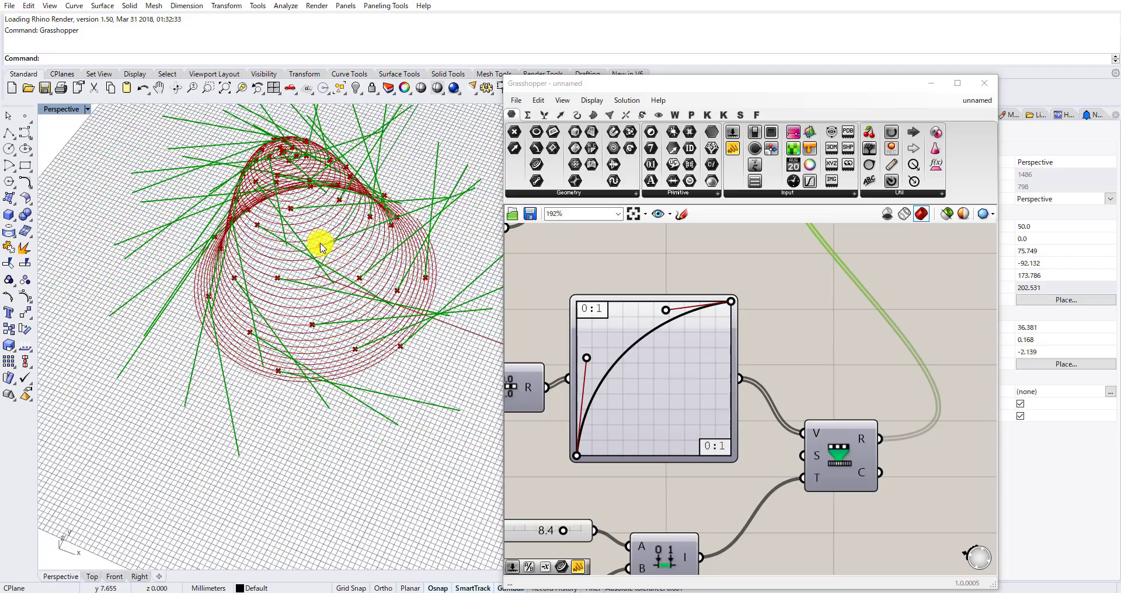
scroll(320, 251, up, 6)
scroll(320, 255, down, 8)
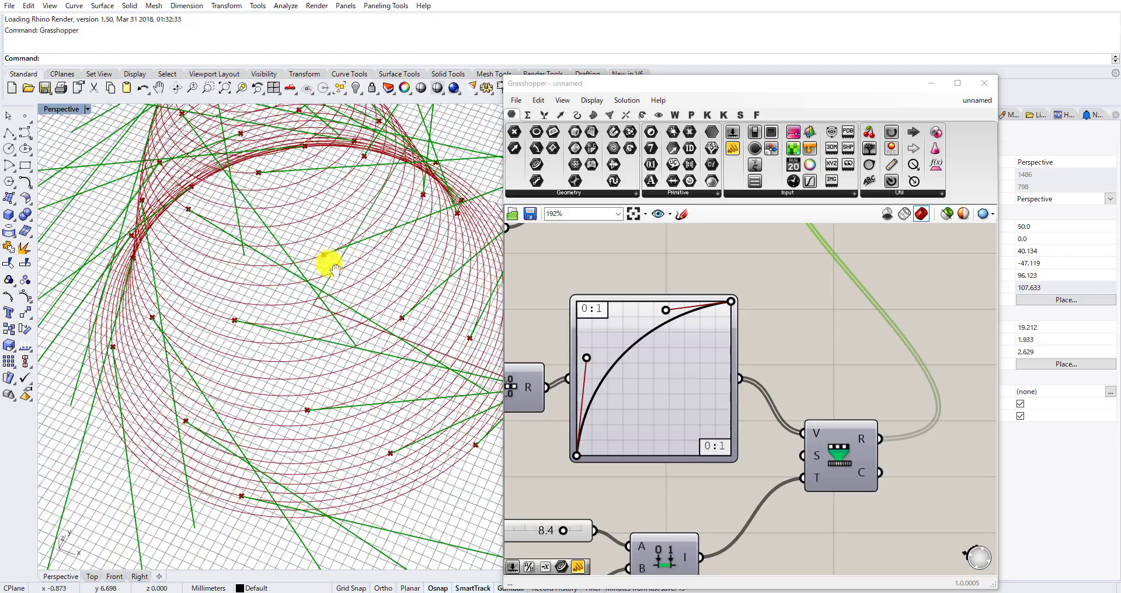
scroll(294, 286, down, 8)
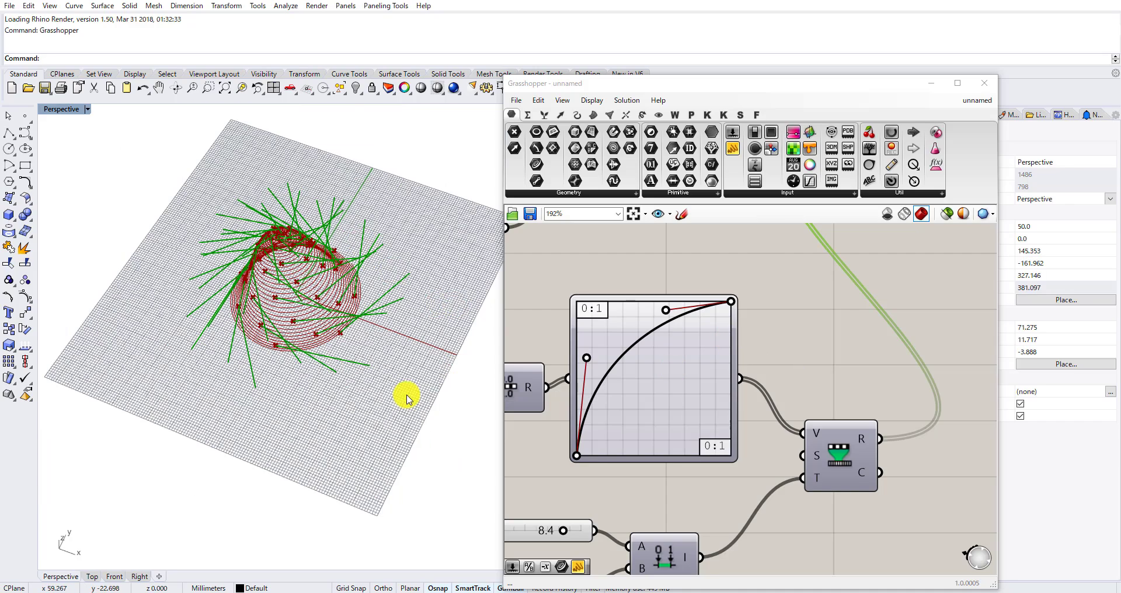
scroll(313, 270, up, 3)
scroll(741, 383, down, 2)
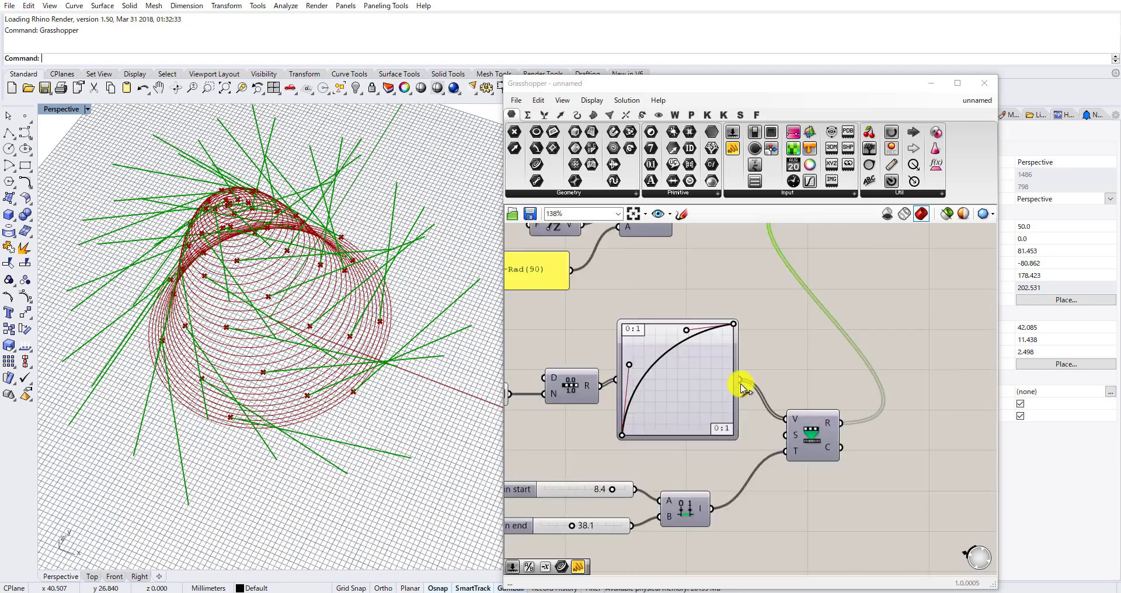
Add a Move component to the canvas beyond Line SDL and Remap Numbers.
scroll(740, 384, down, 5)
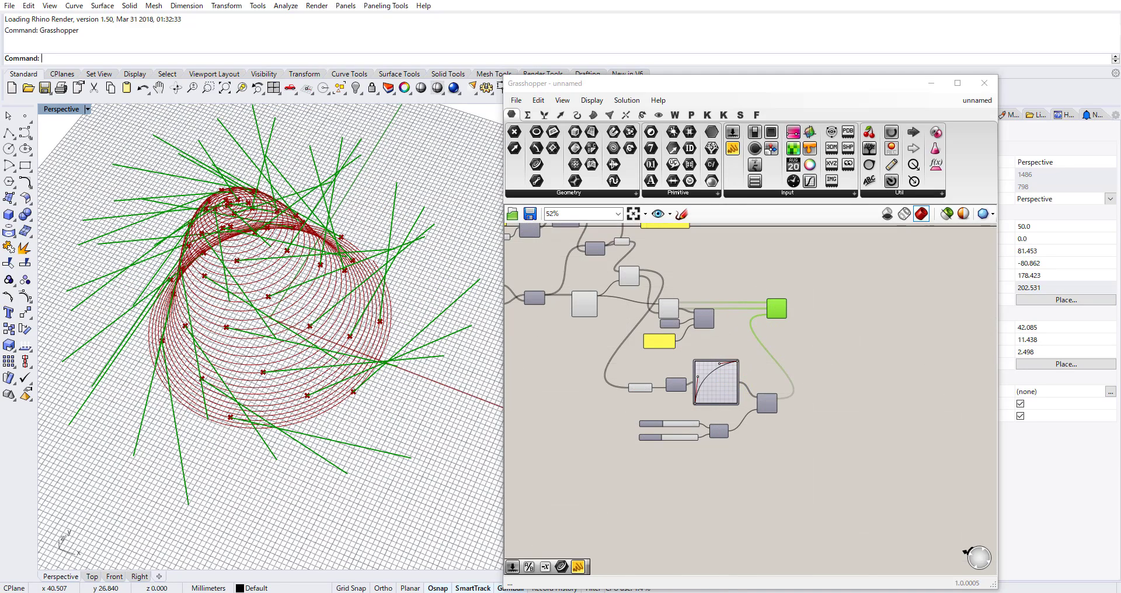
click(854, 352)
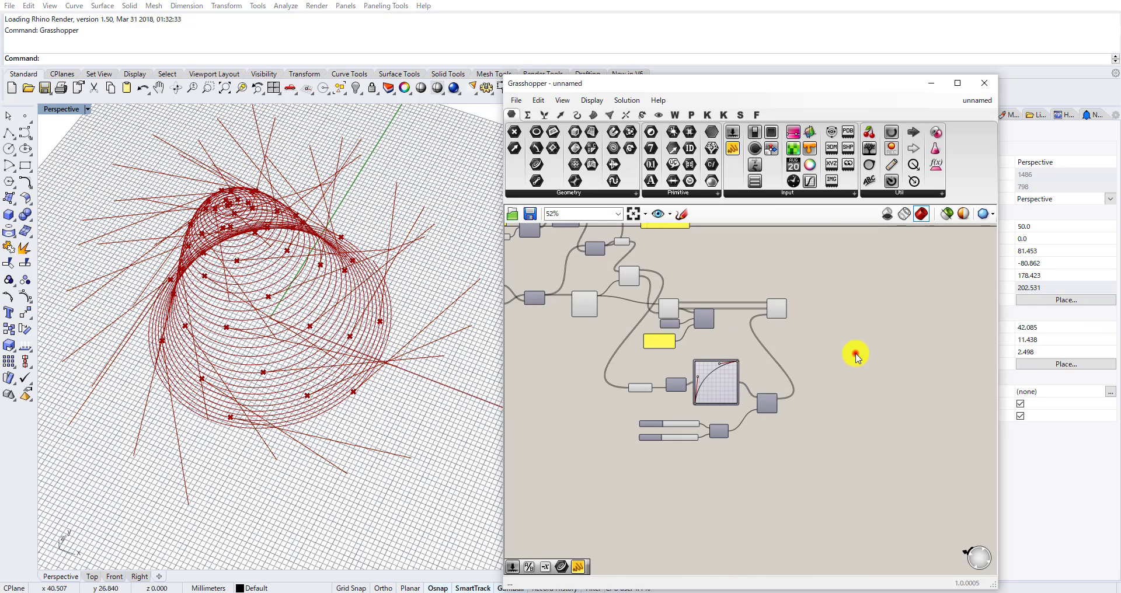
double_click(854, 352)
text(move)
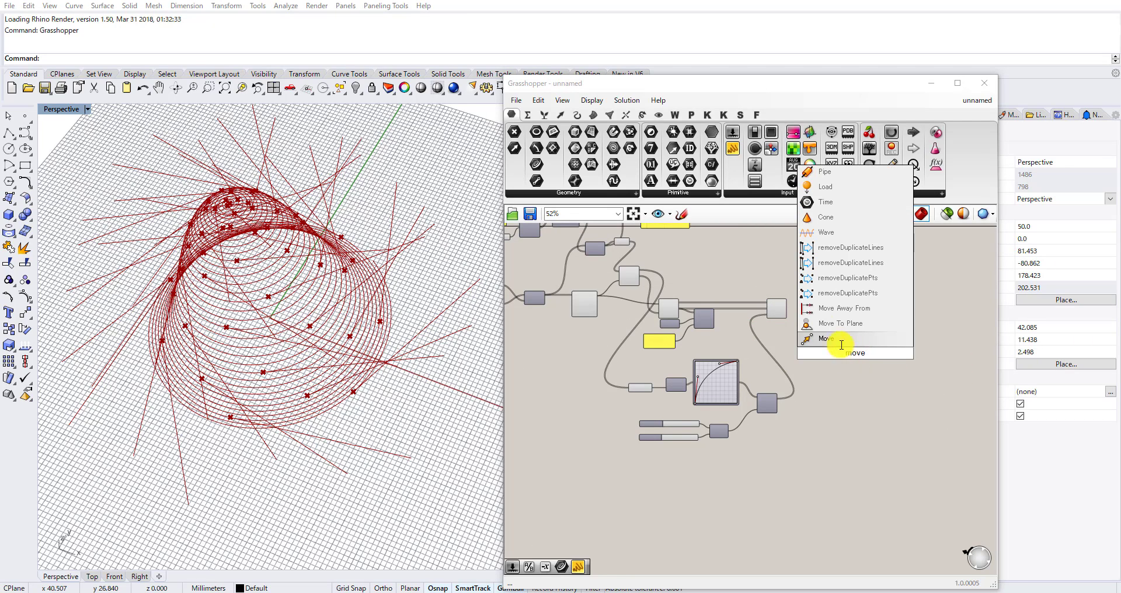
click(827, 339)
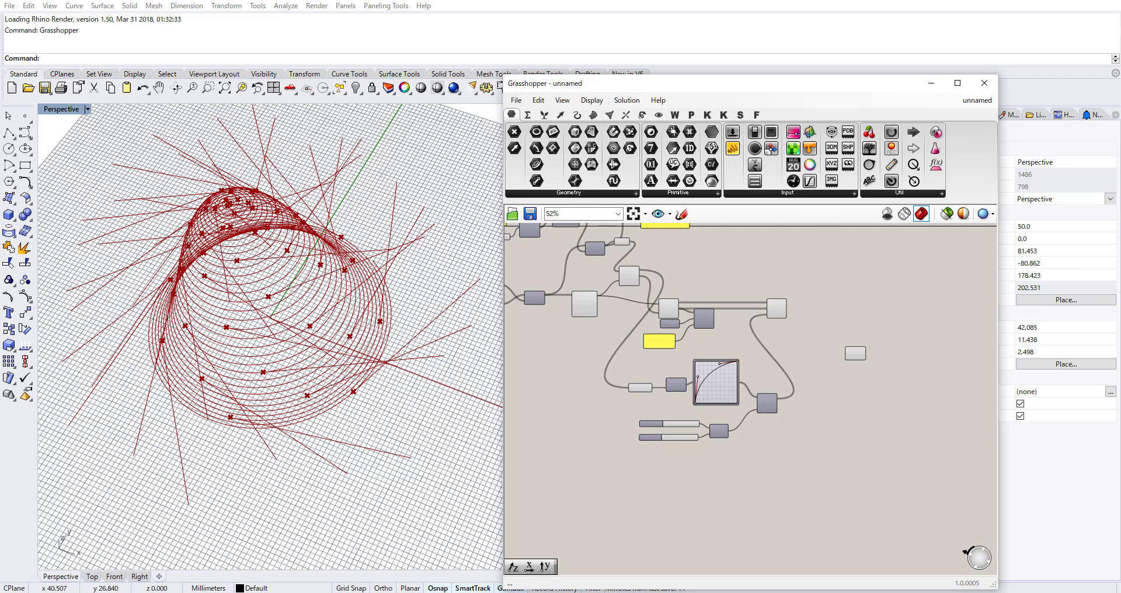
Add an Amplitude component below Line SDL and connect Evaluate Curve's tangent output T to its V input.
scroll(782, 333, up, 5)
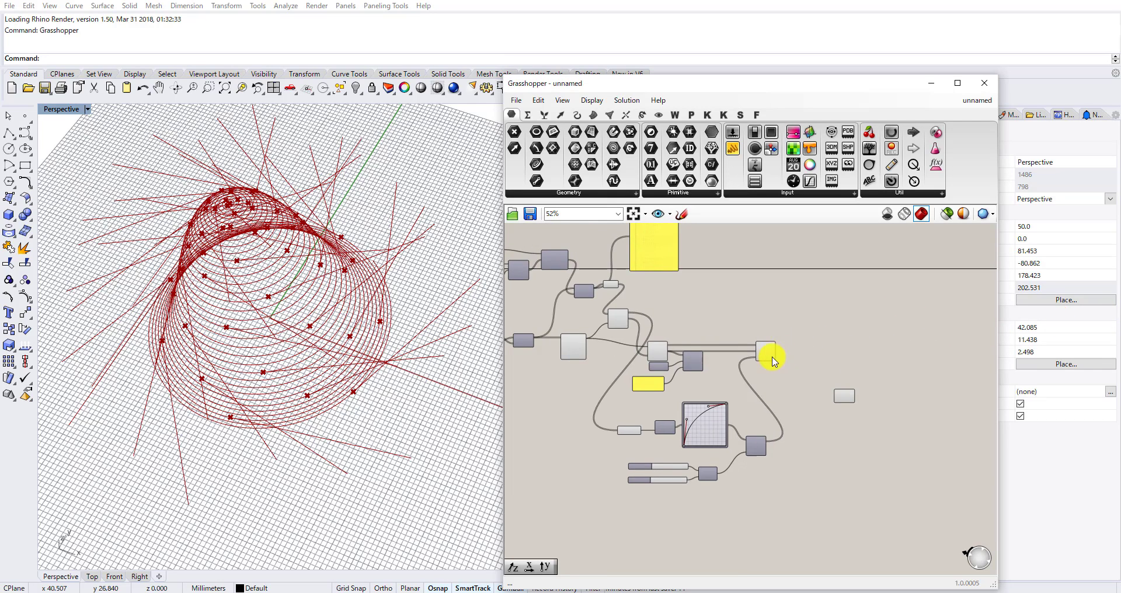
click(767, 352)
scroll(757, 351, down, 2)
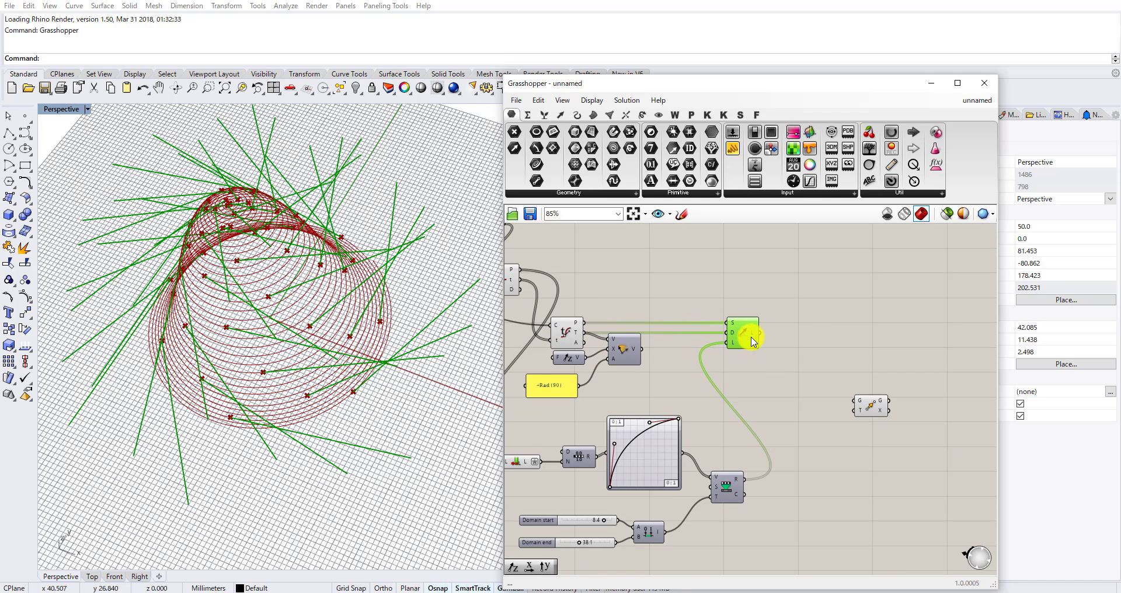
click(804, 327)
double_click(806, 331)
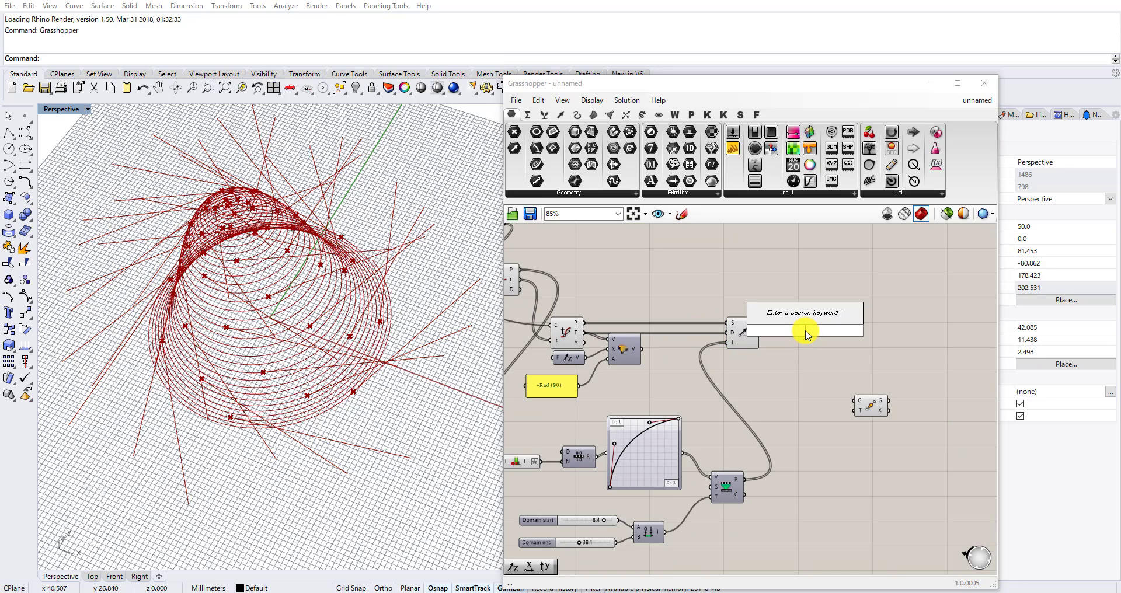
text(ampl)
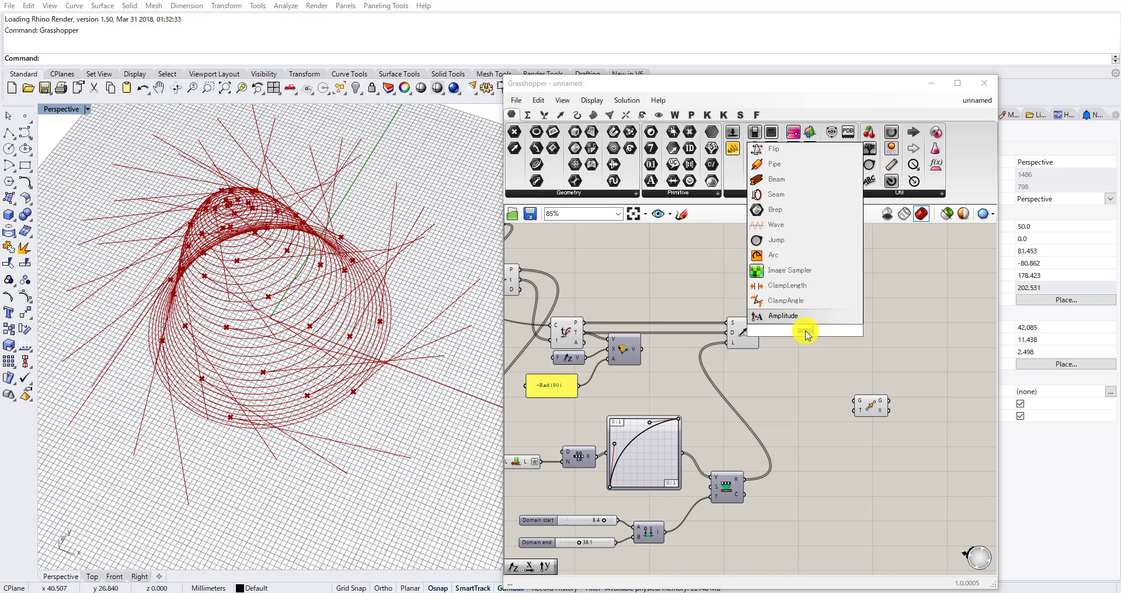
key(Return)
click(739, 333)
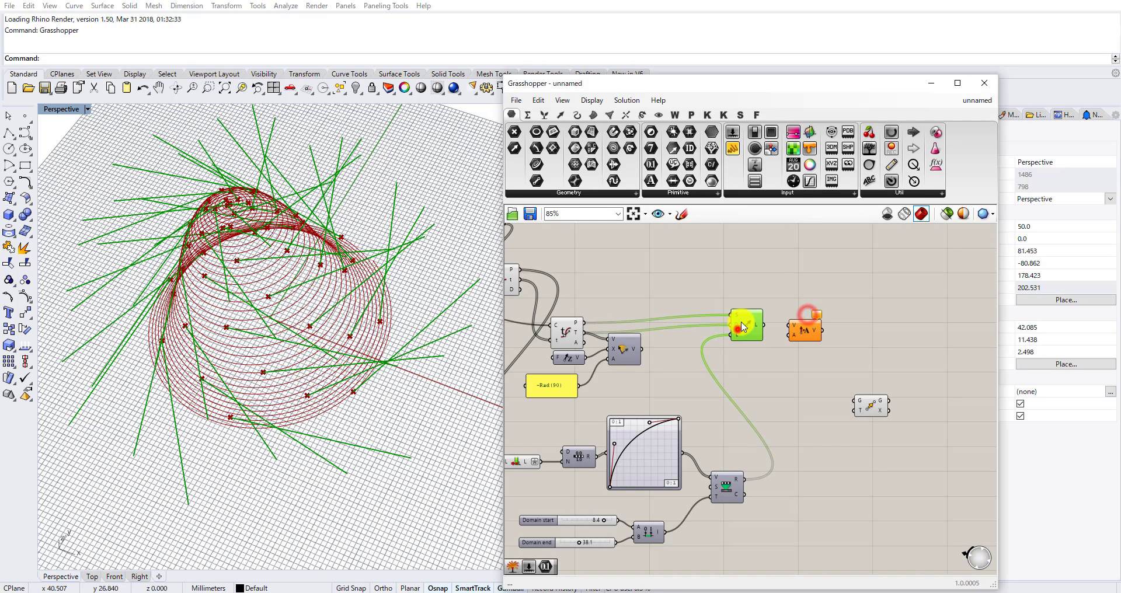
scroll(626, 357, up, 1)
drag(628, 360, 627, 376)
drag(580, 330, 784, 383)
right_drag(784, 384, 847, 349)
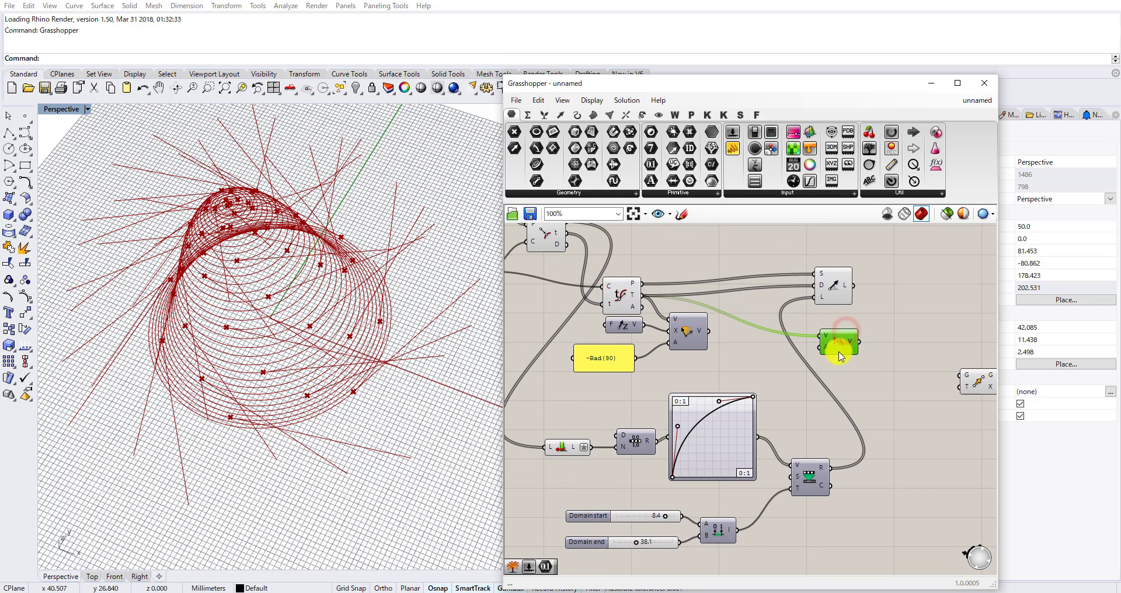
Add a Multiplication component below Amplitude and connect Remap Numbers' R output to its A input.
scroll(847, 350, up, 1)
double_click(869, 403)
text(mul)
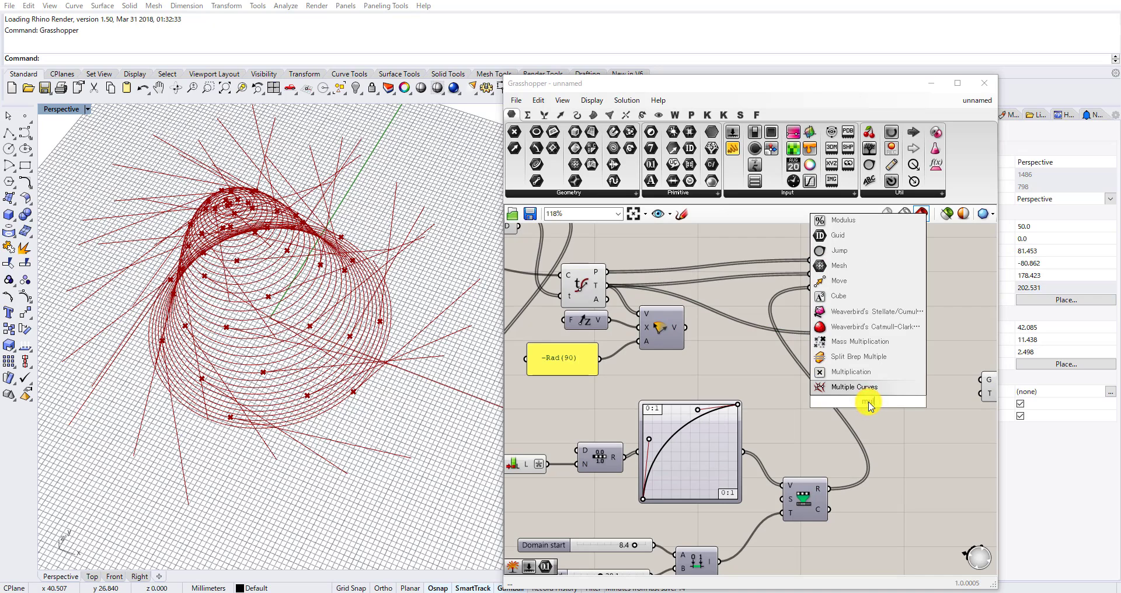
click(864, 374)
drag(830, 487, 859, 409)
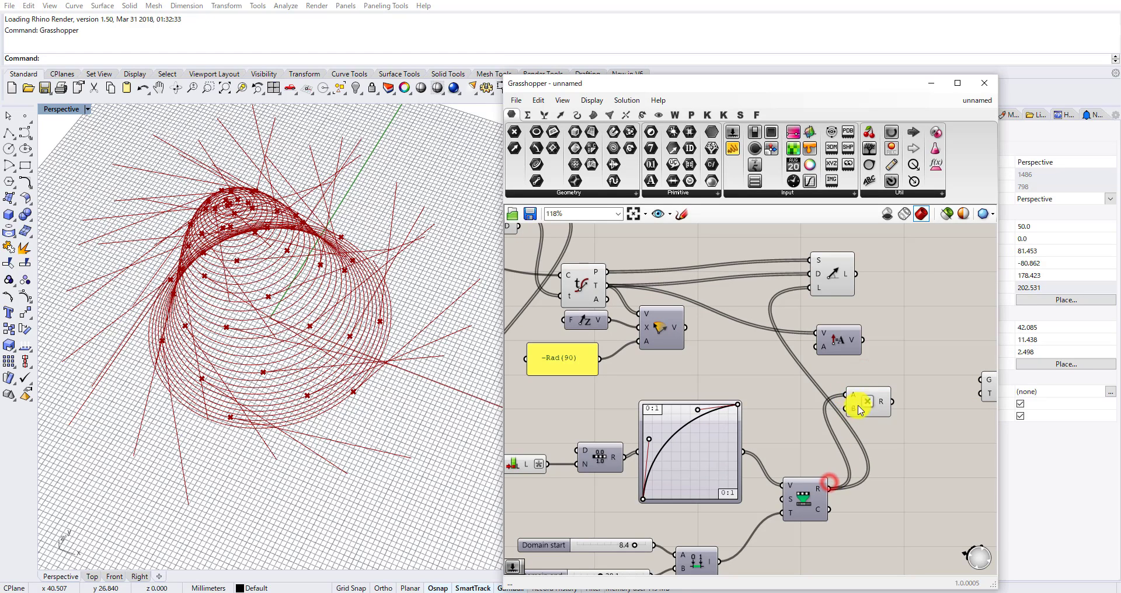
Set Multiplication's B input to -0.5 and connect its result to Amplitude's A input.
right_click(854, 410)
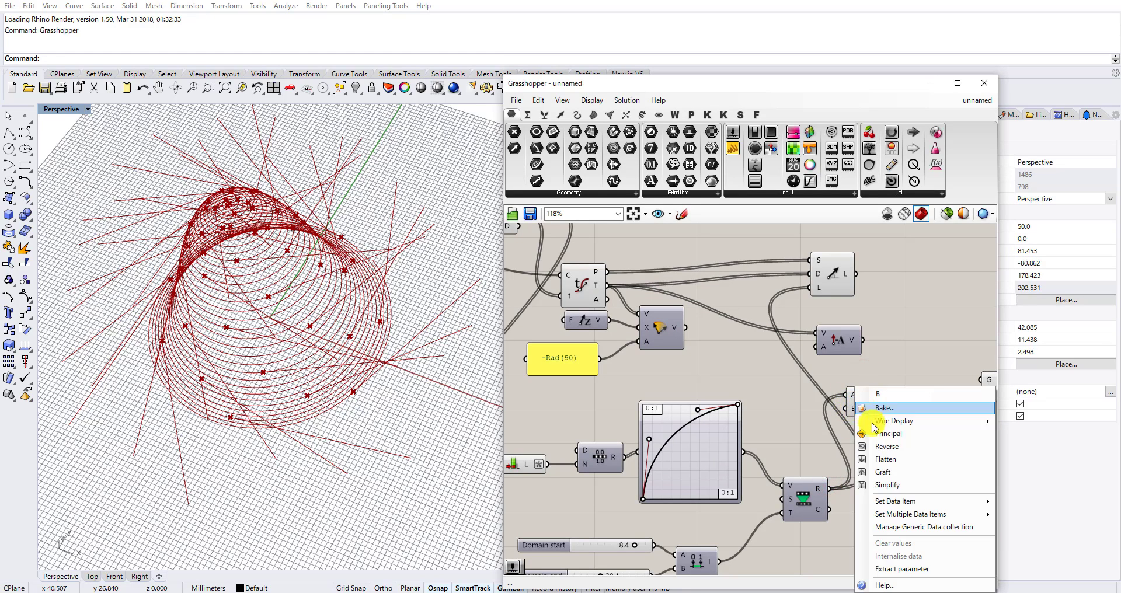
click(901, 501)
click(822, 504)
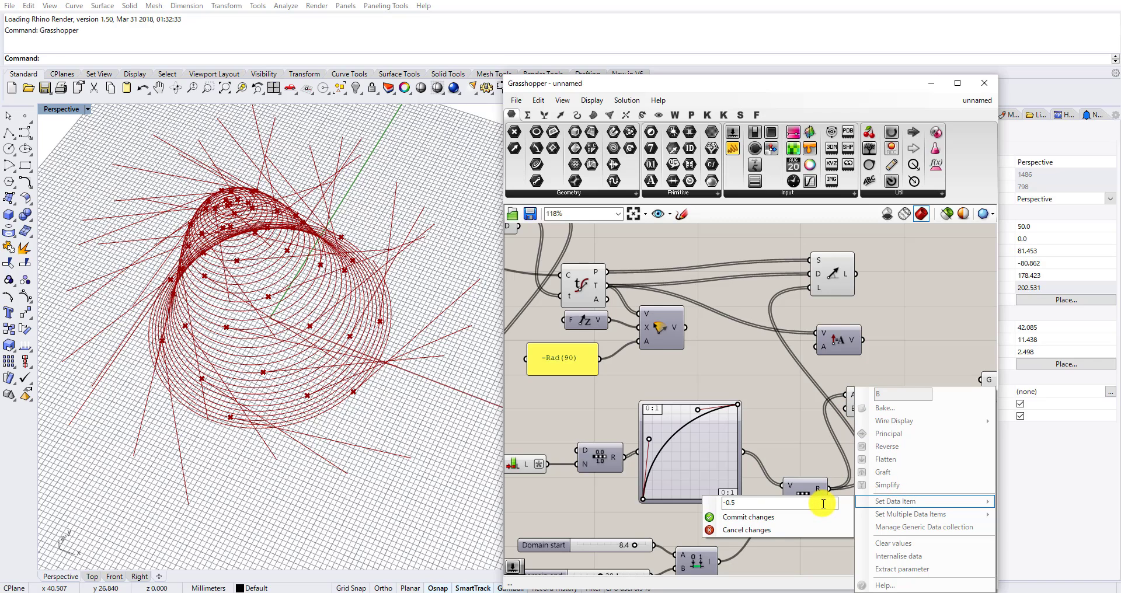
click(816, 518)
drag(873, 412, 833, 335)
scroll(793, 381, up, 2)
Place Move beside Line SDL, connecting Amplitude's vector to its T input and Line SDL's L output to its G input.
right_drag(880, 321, 692, 342)
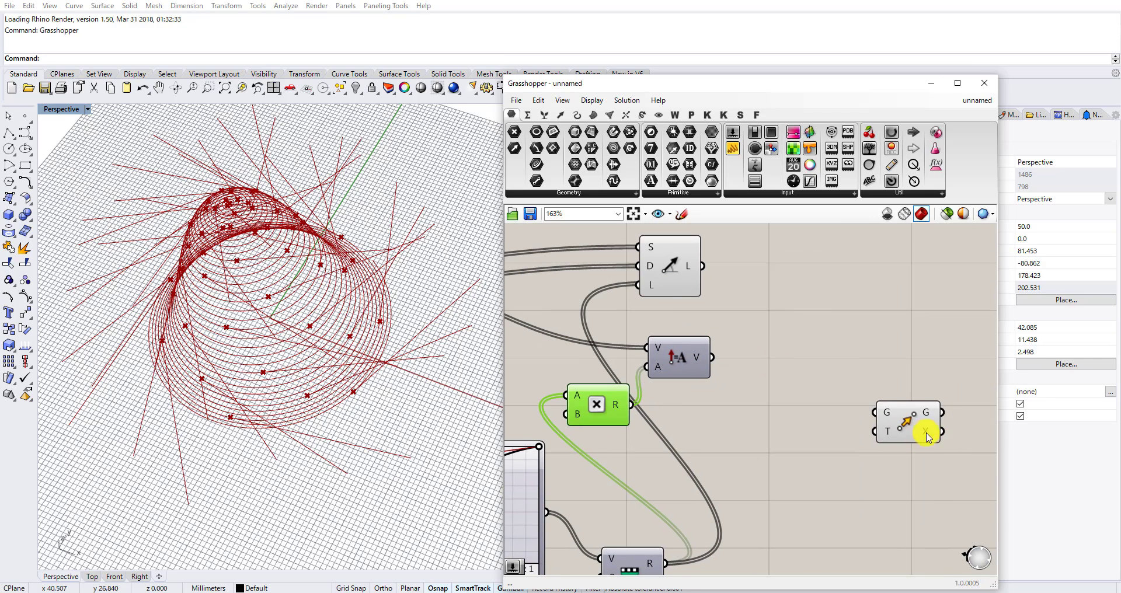
drag(919, 425, 854, 342)
drag(716, 358, 811, 350)
drag(825, 339, 770, 282)
drag(699, 261, 755, 273)
Turn off the preview of Line SDL, Amplitude and Multiplication.
drag(730, 413, 558, 279)
right_click(678, 334)
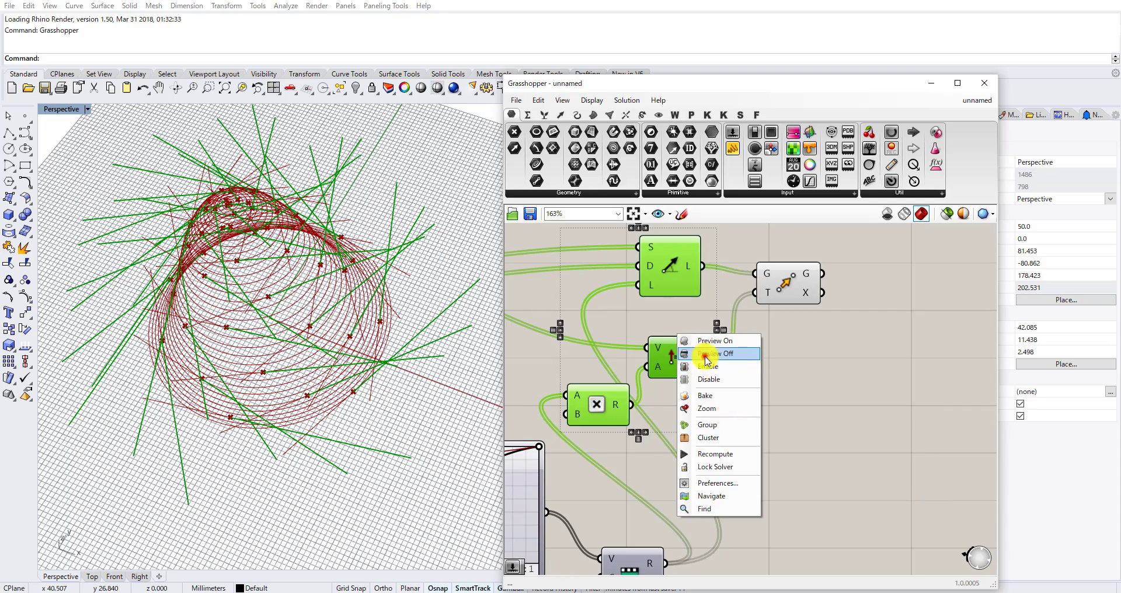
click(706, 357)
click(757, 401)
Examine the moved tangent lines on the spiral from above, from the side and with Move's output highlighted.
right_drag(289, 305, 313, 329)
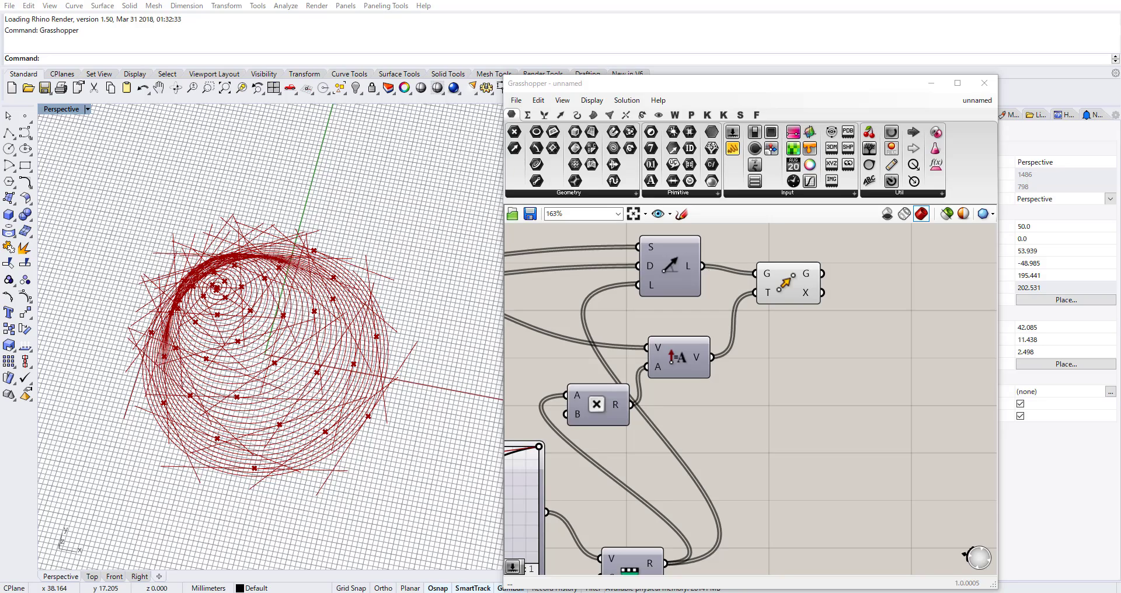
right_drag(373, 321, 371, 245)
scroll(328, 257, up, 7)
scroll(327, 253, down, 10)
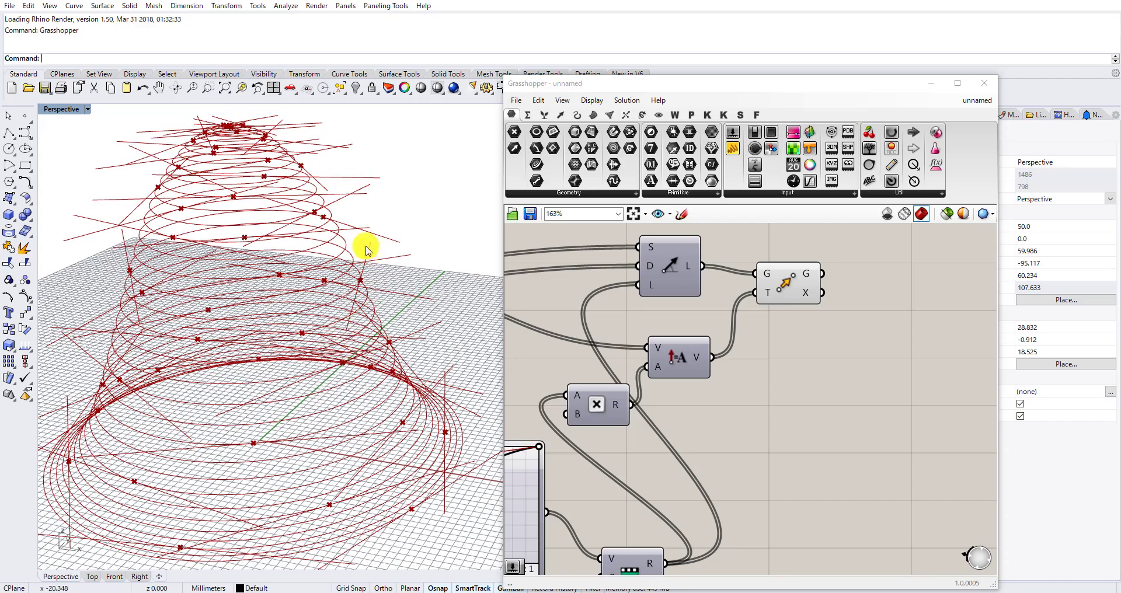
right_drag(369, 257, 375, 316)
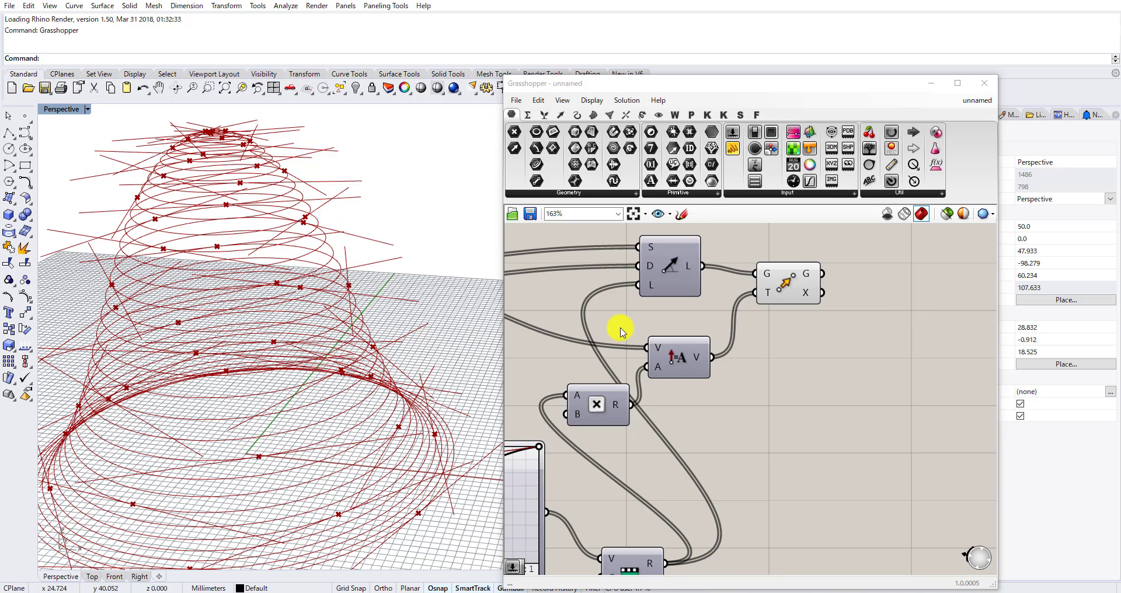
scroll(754, 350, up, 2)
click(746, 352)
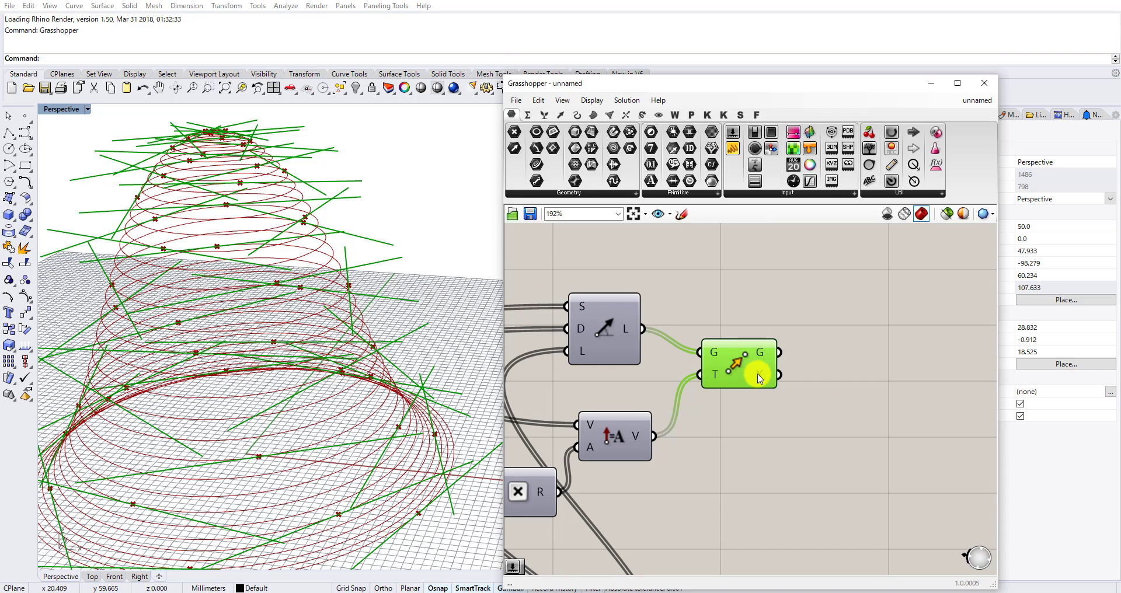
Add an End Points component after Move and connect Move's G output to its C input.
right_drag(754, 373, 663, 390)
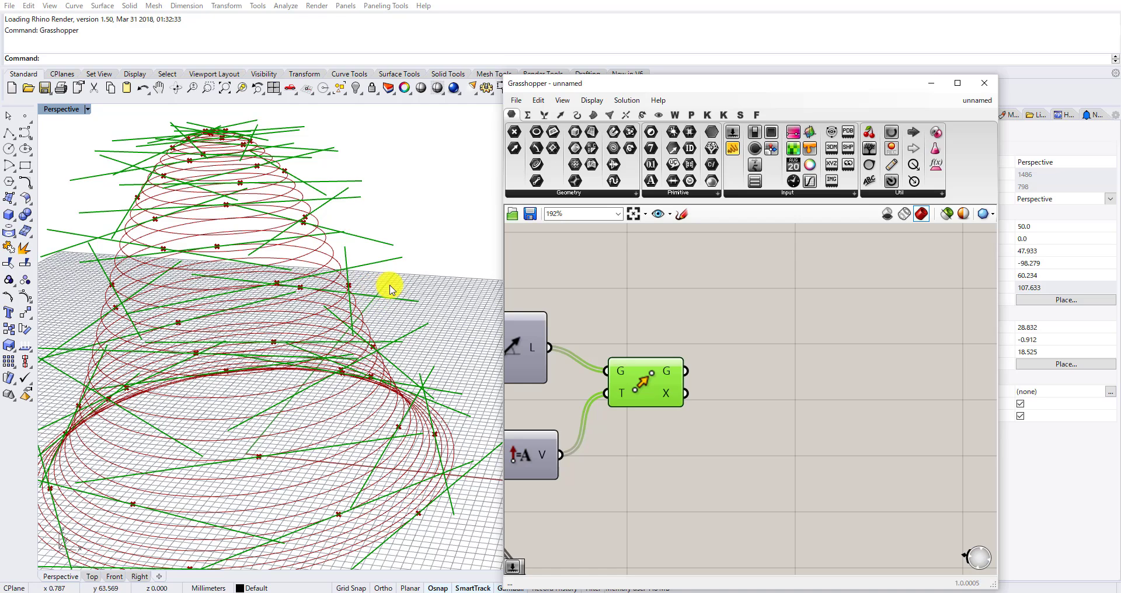
double_click(784, 365)
text(end)
key(Return)
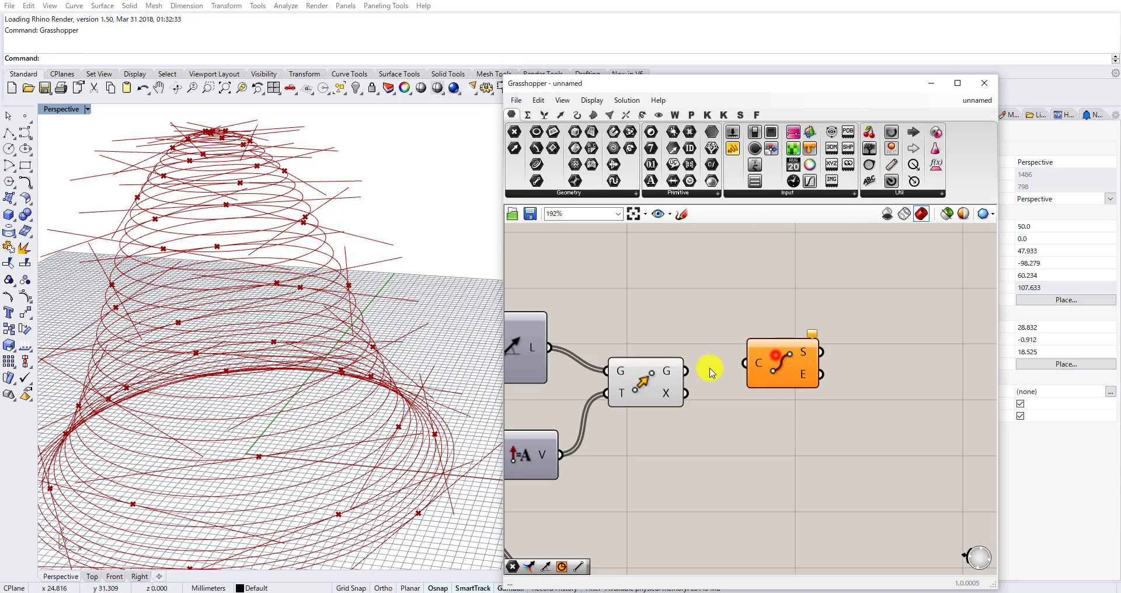
drag(696, 370, 764, 367)
Turn off the preview of the Move component.
drag(708, 446, 660, 330)
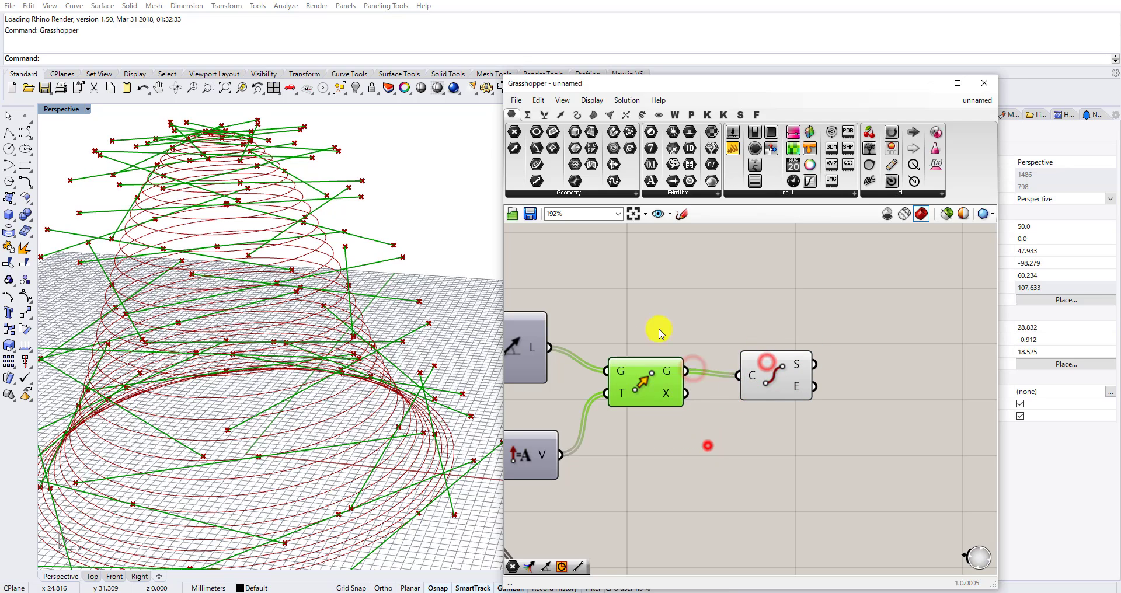
right_click(697, 279)
click(730, 301)
click(746, 301)
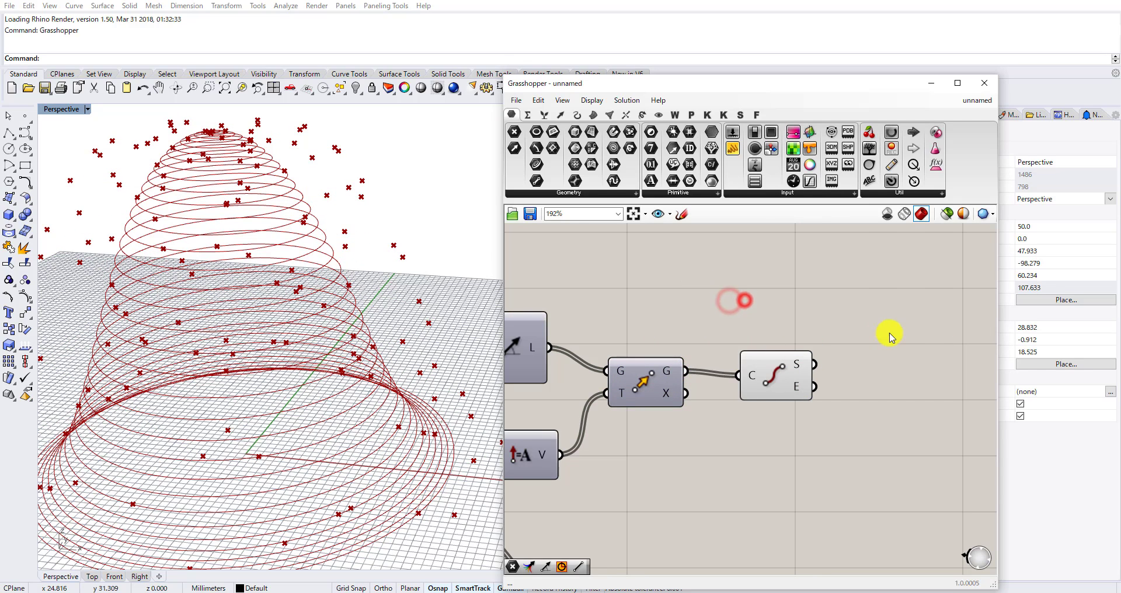
Move the vector Rotate component with its Unit Z component and -Rad(90) panel to the empty area above Line SDL.
scroll(782, 374, down, 5)
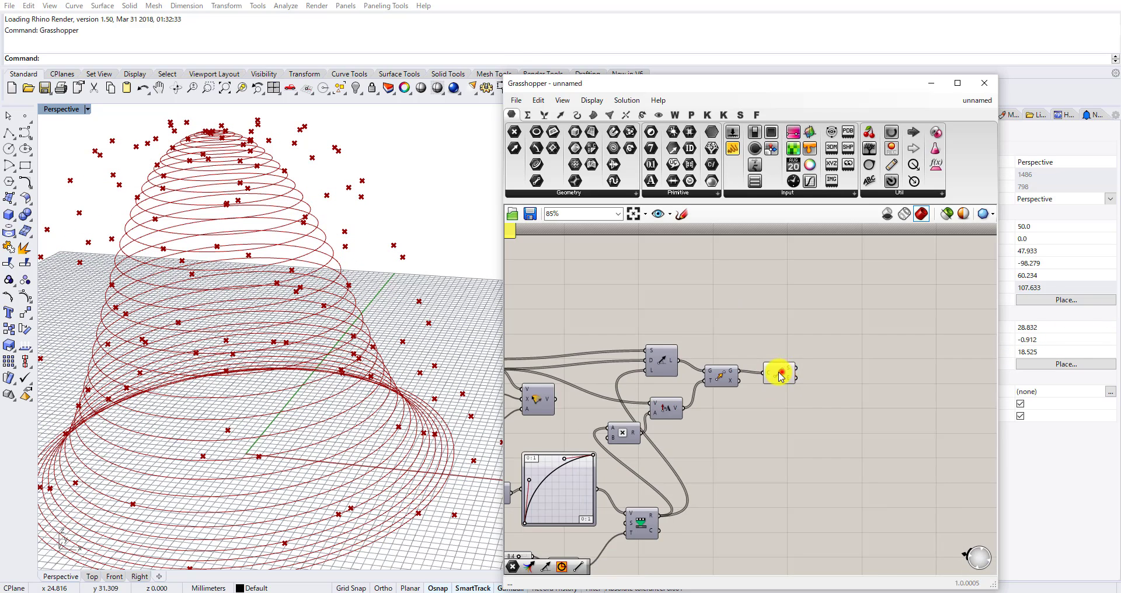
click(777, 372)
scroll(450, 321, down, 3)
right_drag(636, 443, 719, 392)
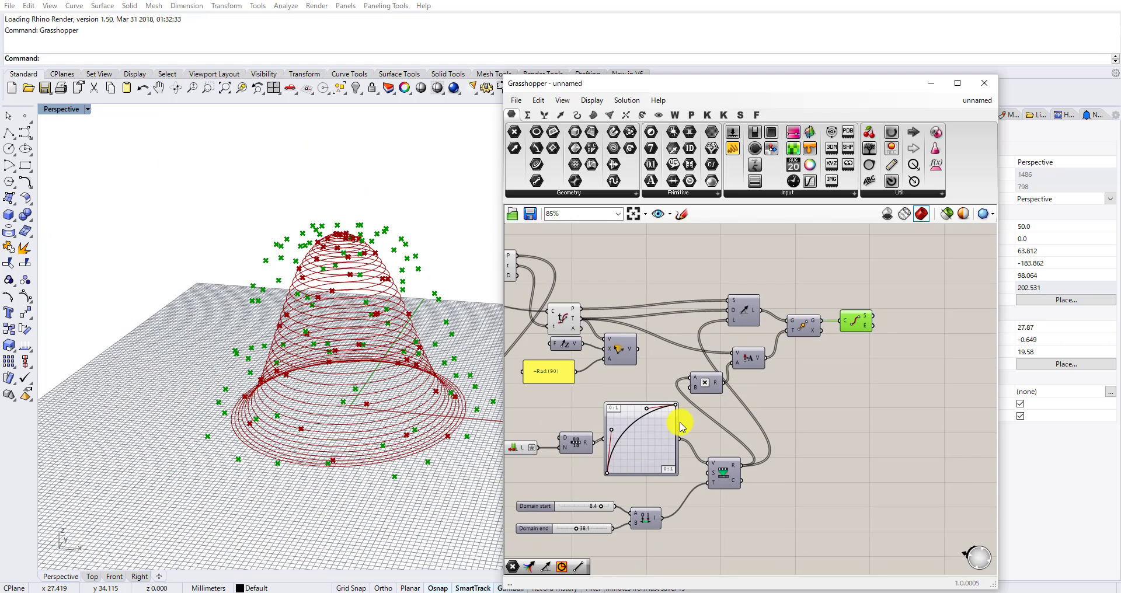
right_drag(689, 436, 763, 399)
scroll(753, 379, down, 2)
scroll(752, 377, up, 1)
scroll(765, 397, up, 2)
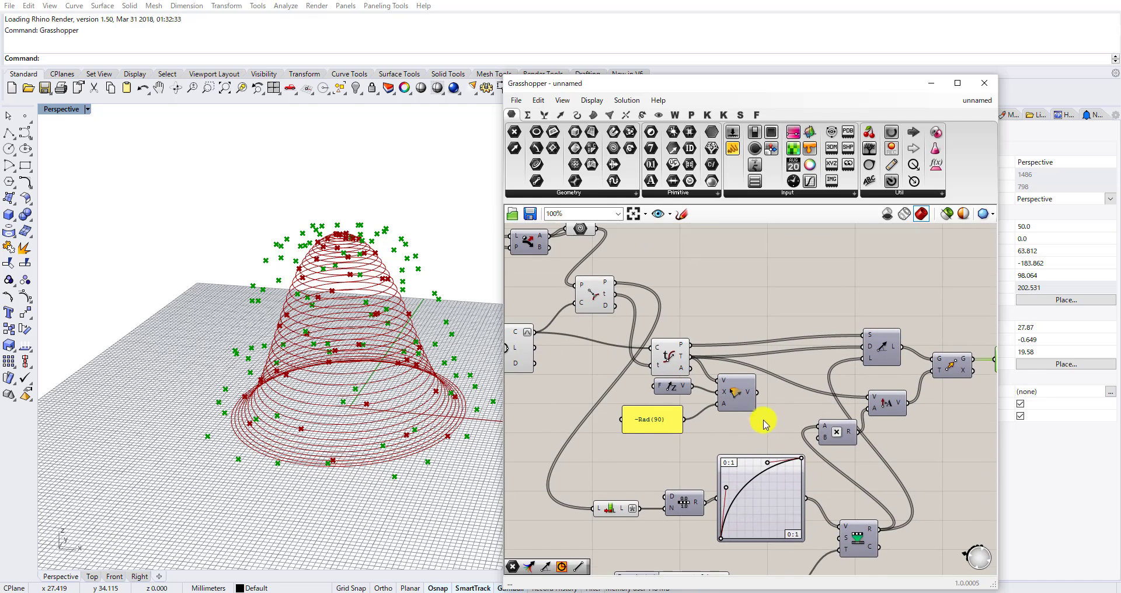
drag(773, 438, 620, 369)
scroll(738, 394, down, 3)
drag(738, 394, 853, 317)
scroll(854, 318, up, 3)
right_drag(854, 317, 757, 334)
drag(757, 335, 722, 345)
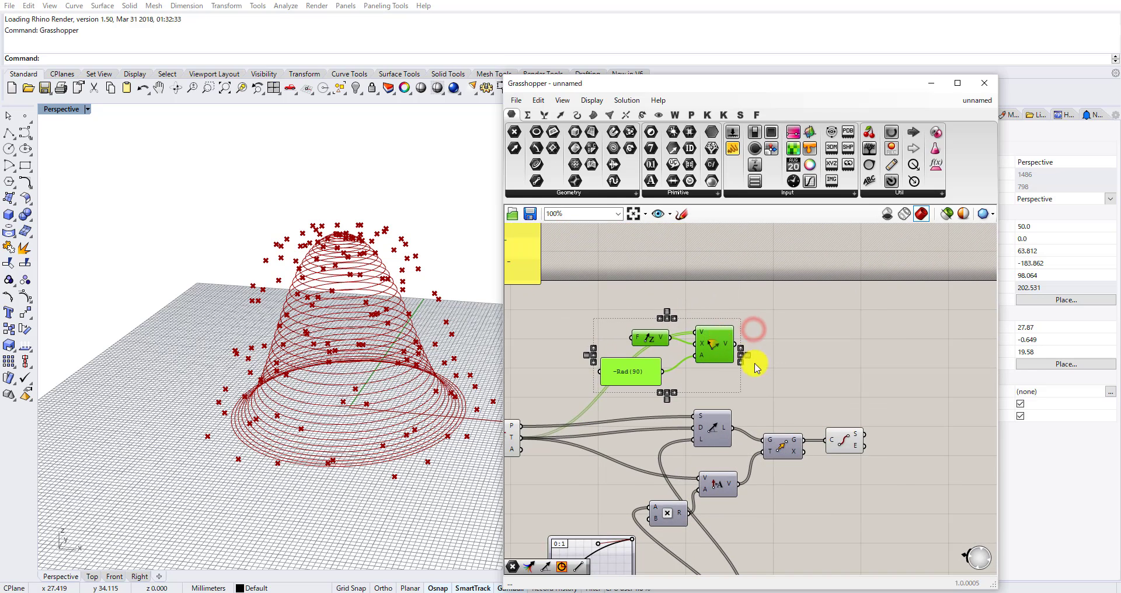
Rearrange the Unit Z component and the -Rad(90) panel beside the vector Rotate component's inputs.
scroll(754, 361, up, 3)
click(772, 367)
click(683, 333)
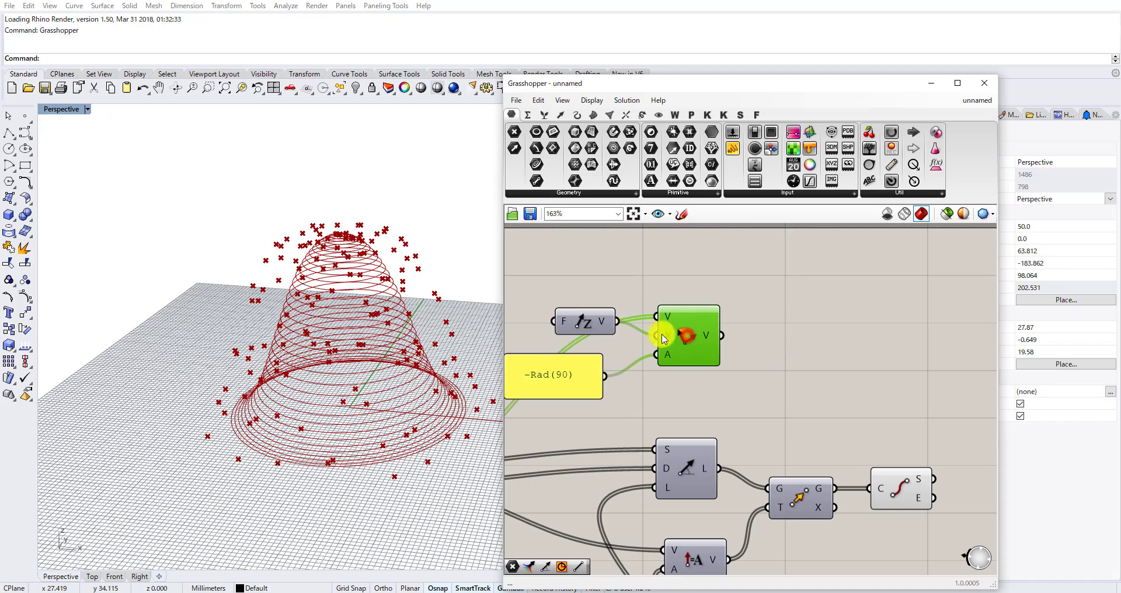
click(592, 317)
right_drag(338, 320, 476, 356)
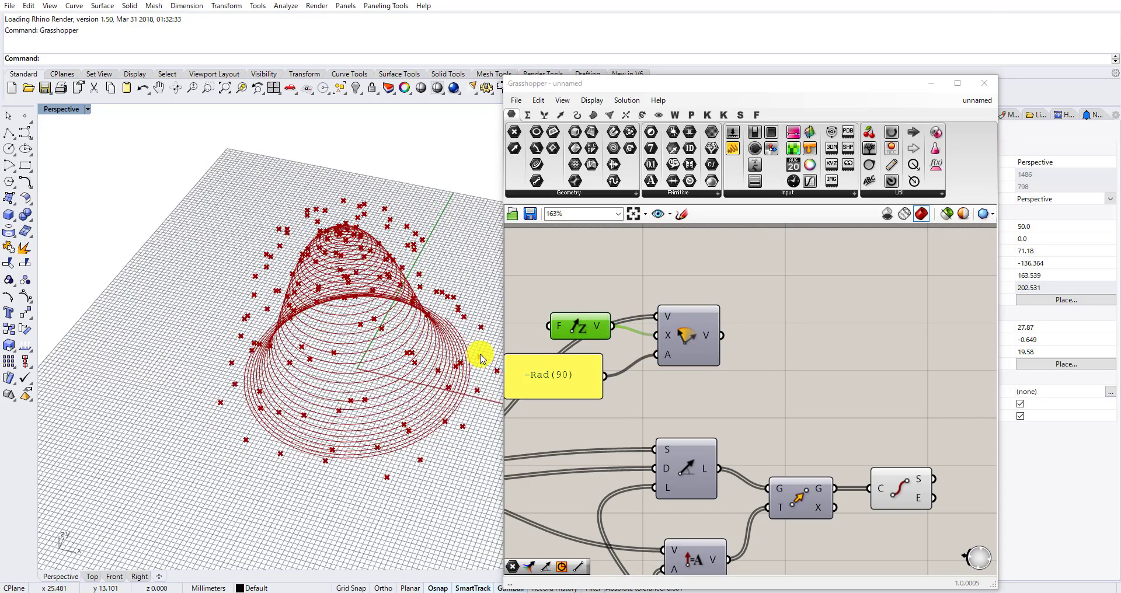
scroll(409, 328, down, 5)
scroll(654, 321, down, 4)
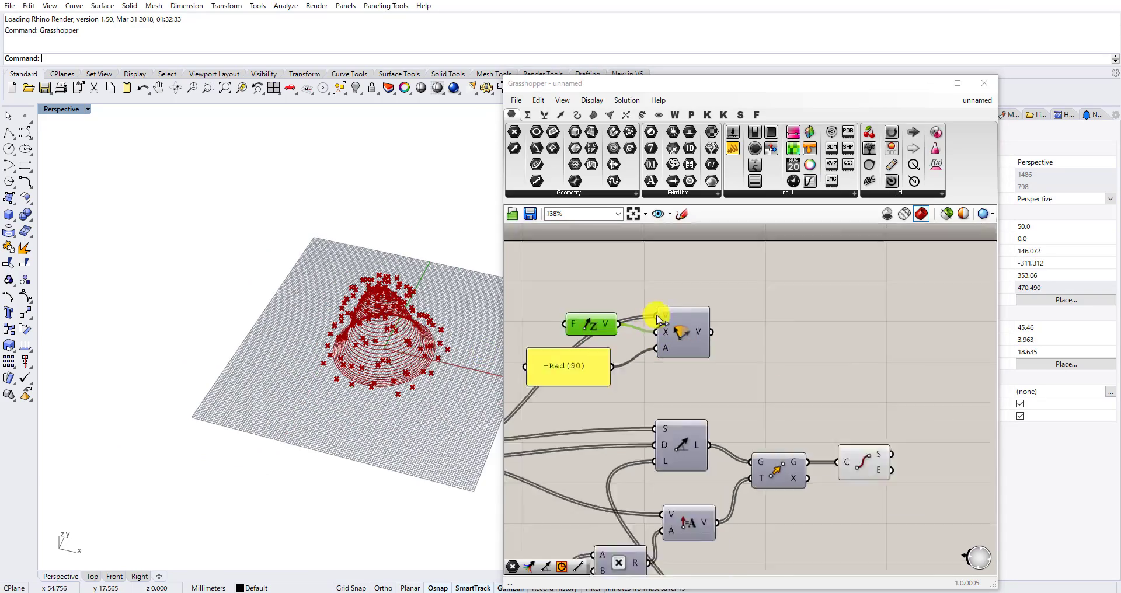
scroll(619, 324, up, 3)
drag(632, 320, 627, 322)
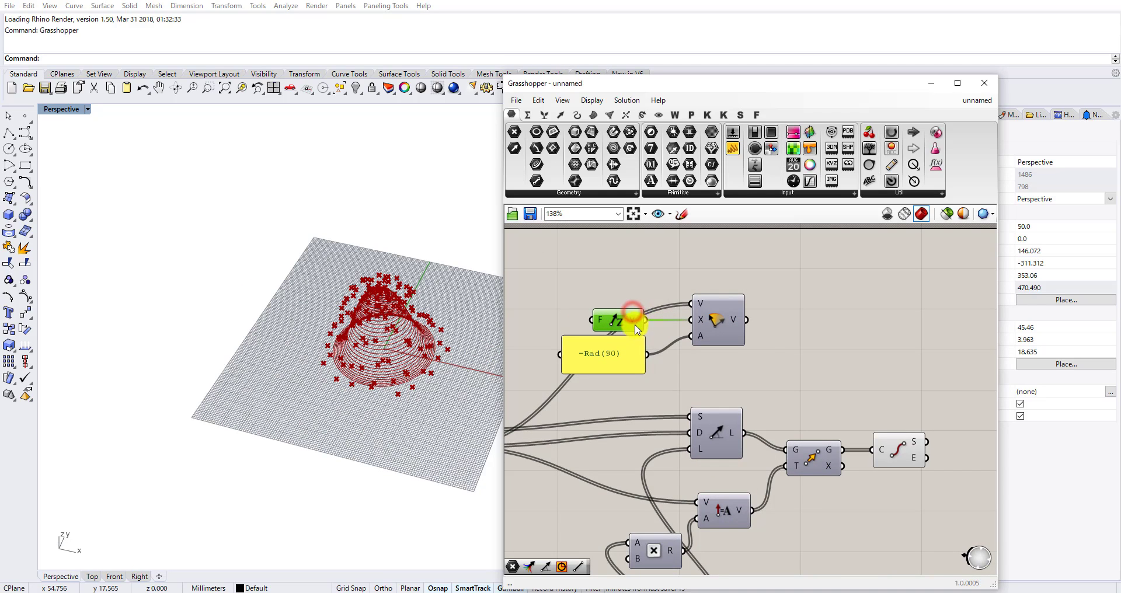
drag(651, 381, 608, 316)
drag(625, 357, 636, 368)
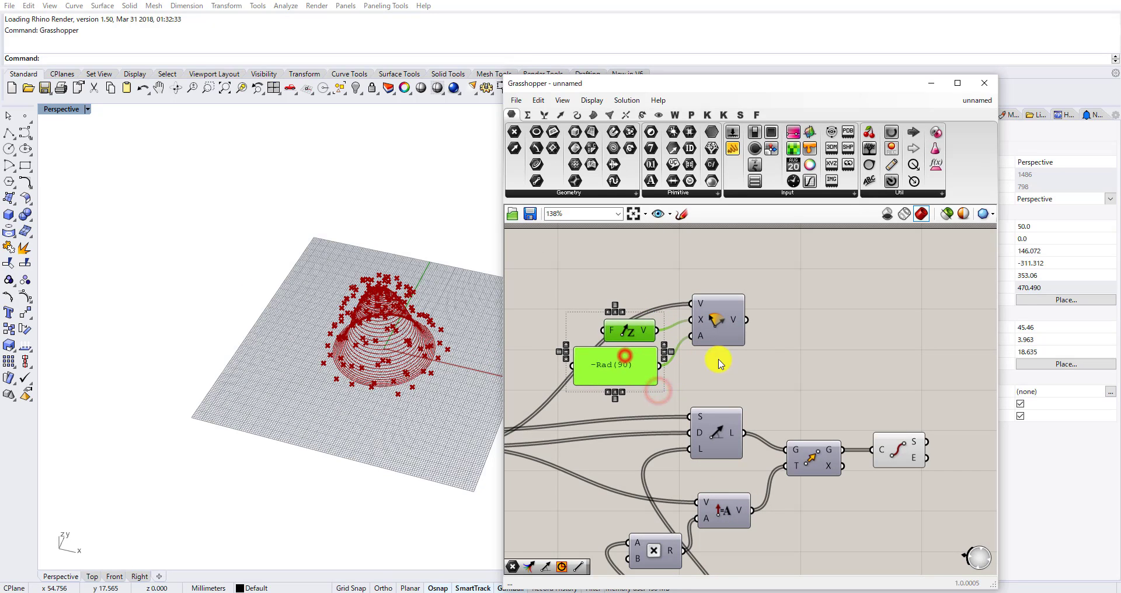
Add a second Amplitude component beside vector Rotate and connect Rotate's V output to its V input.
double_click(790, 372)
text(ampl)
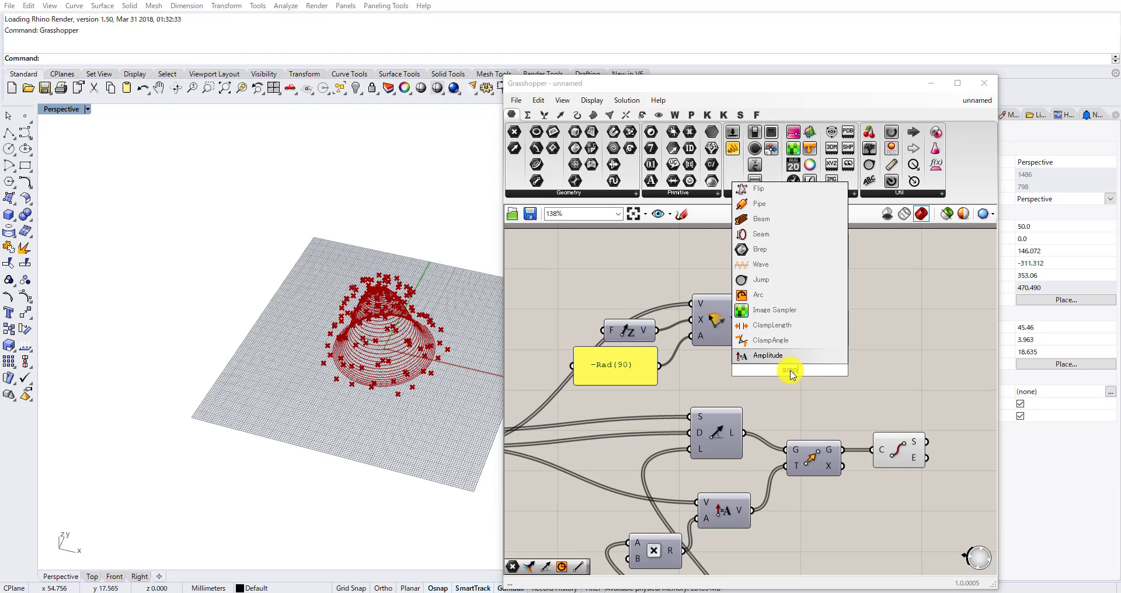
click(768, 356)
drag(746, 319, 762, 362)
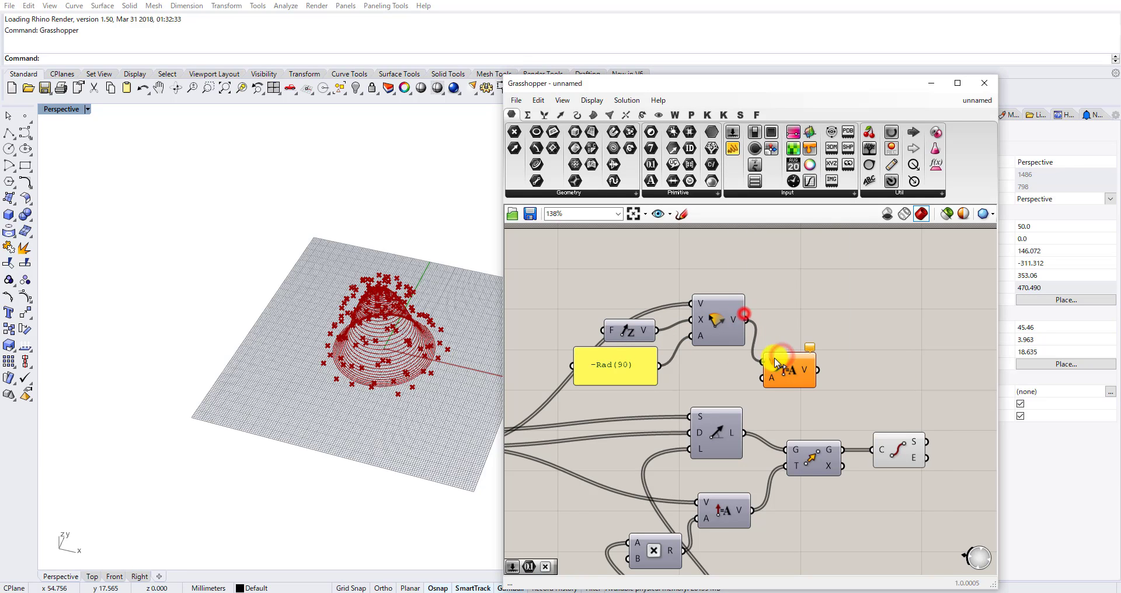
Examine the vector Rotate group and how the Graph Mapper and domain sliders feed Remap Numbers.
drag(711, 263, 619, 376)
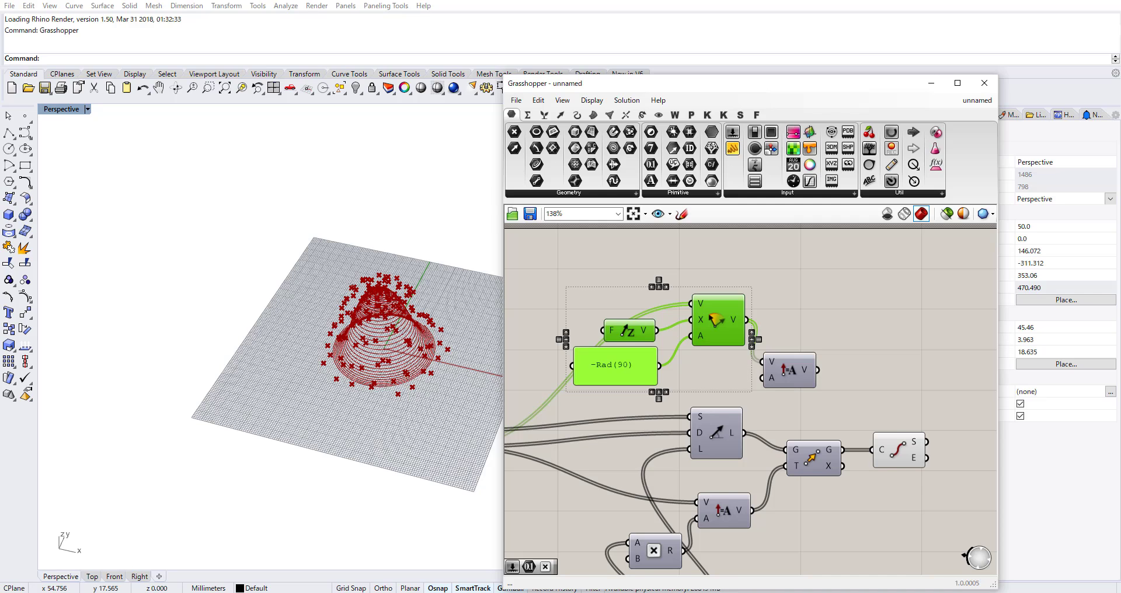
scroll(725, 394, down, 8)
scroll(704, 462, up, 8)
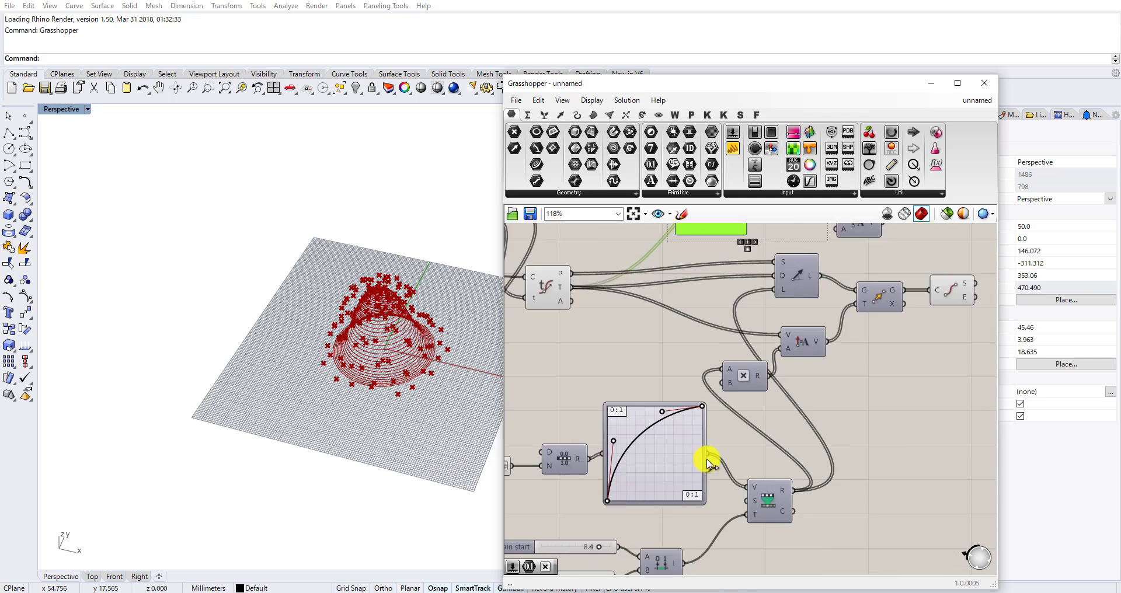
scroll(702, 450, down, 3)
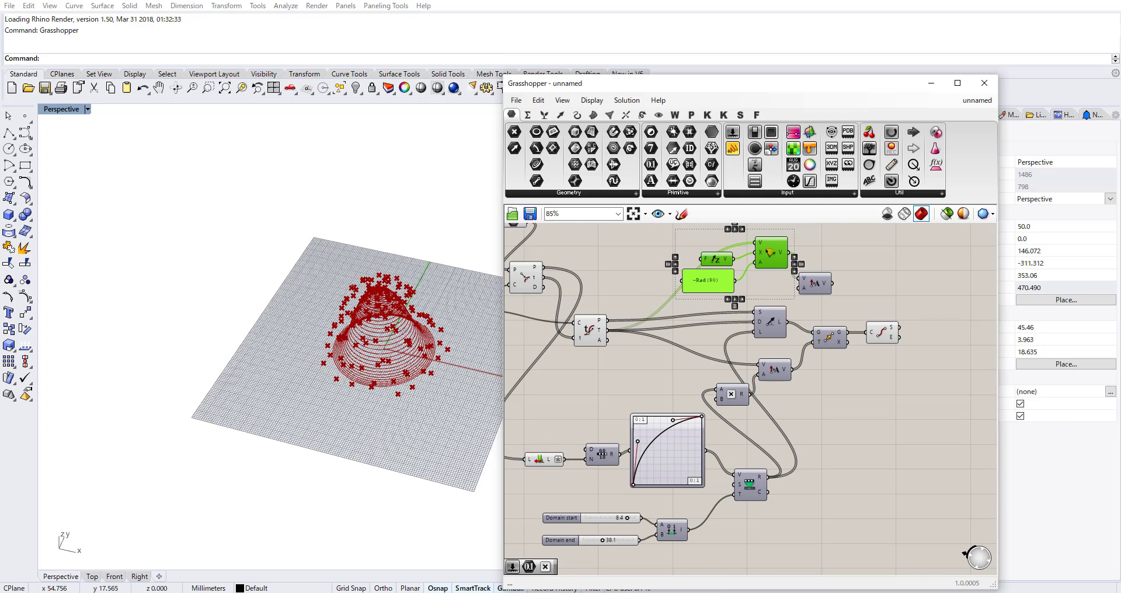
scroll(679, 541, up, 3)
drag(687, 555, 557, 497)
click(799, 445)
right_drag(801, 445, 770, 454)
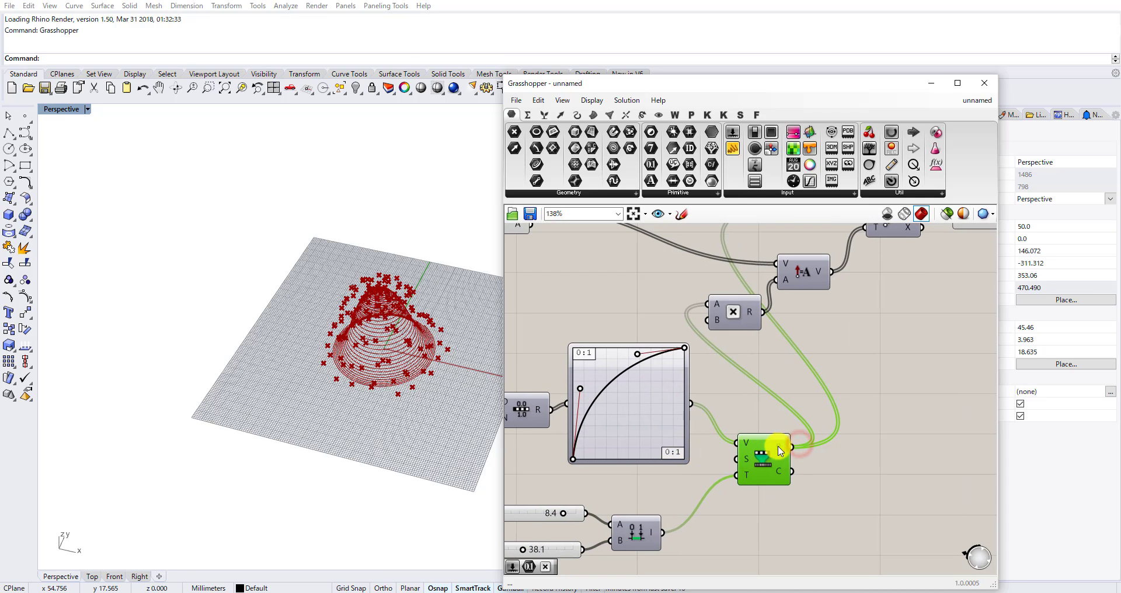
drag(778, 448, 770, 456)
right_drag(768, 433, 696, 449)
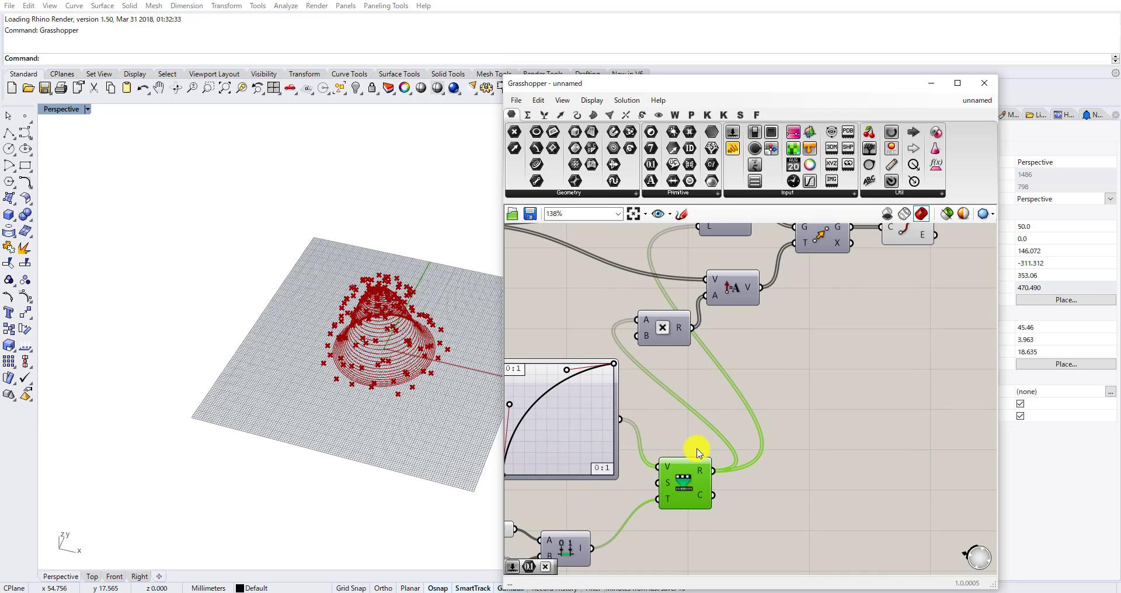
Add a second Multiplication component beside Remap Numbers and connect Remap Numbers' R output to its A input.
scroll(699, 453, down, 3)
double_click(763, 476)
text(mul)
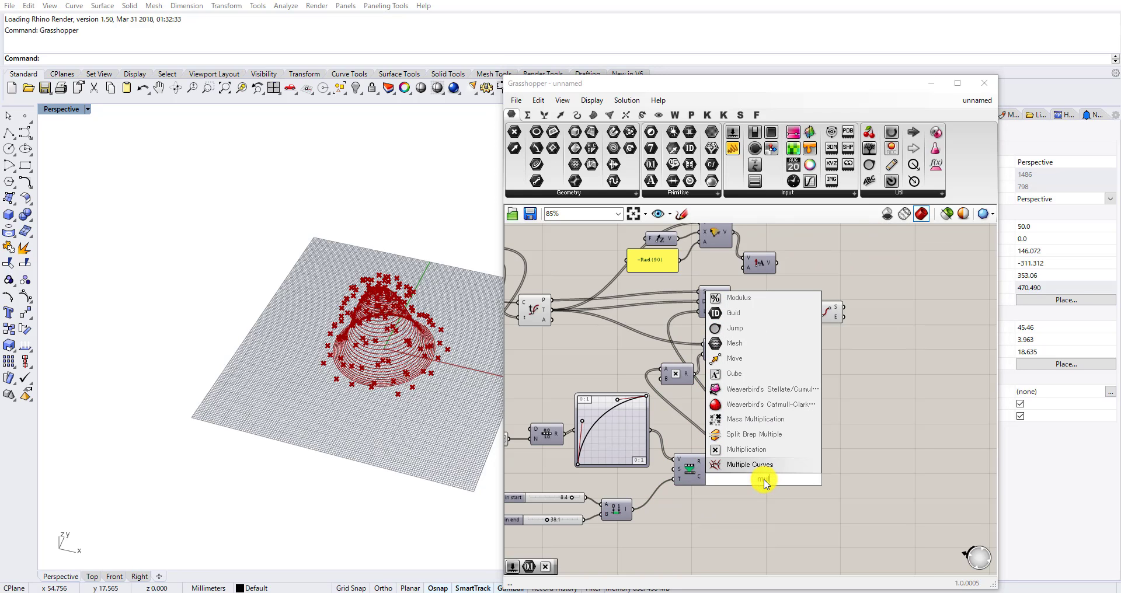
click(755, 451)
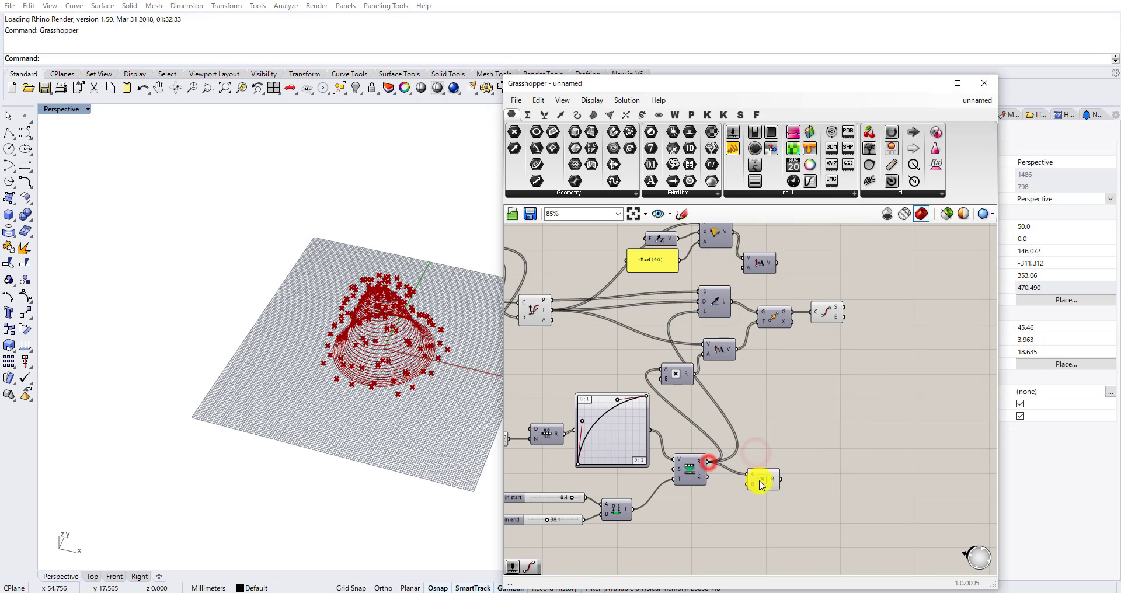
scroll(762, 486, down, 1)
Move the new Multiplication component up beneath the vector Rotate group, next to the second Amplitude.
drag(765, 485, 770, 384)
drag(713, 387, 719, 378)
drag(745, 247, 660, 310)
click(755, 340)
drag(734, 367, 747, 330)
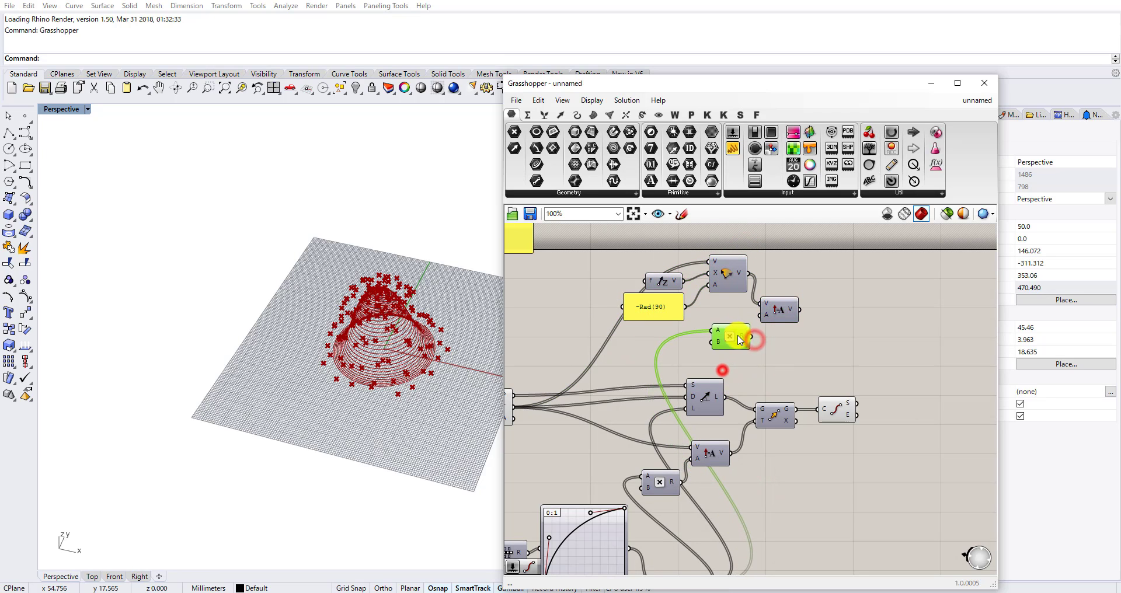
Wire a new 0.245 number slider into the second Multiplication's B input and connect its R output to the second Amplitude's A input.
scroll(699, 362, up, 3)
click(605, 367)
double_click(603, 366)
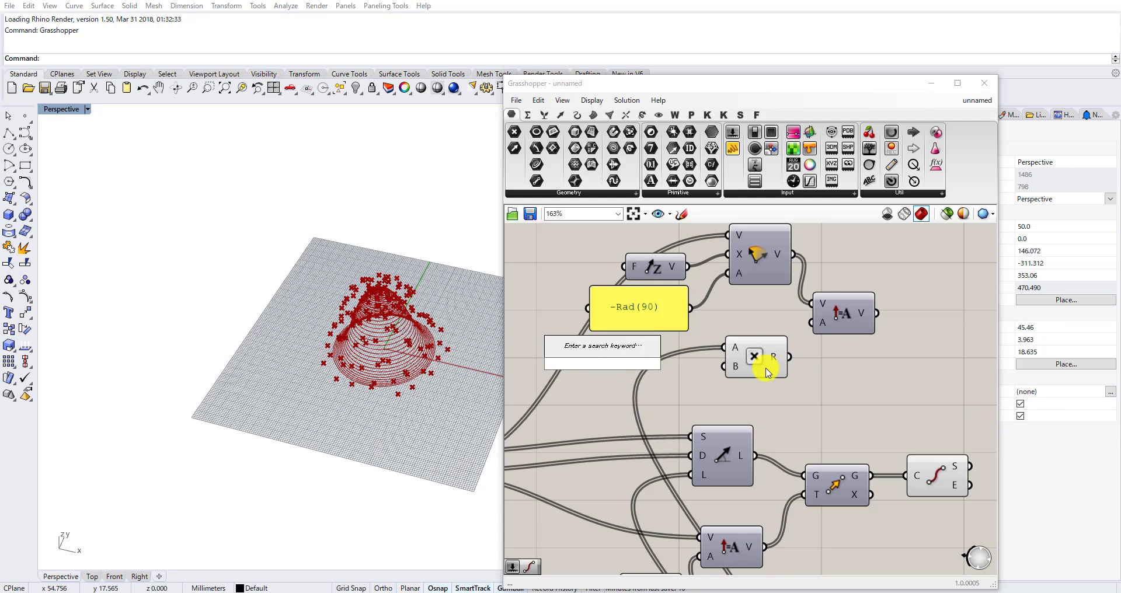
text(0.245)
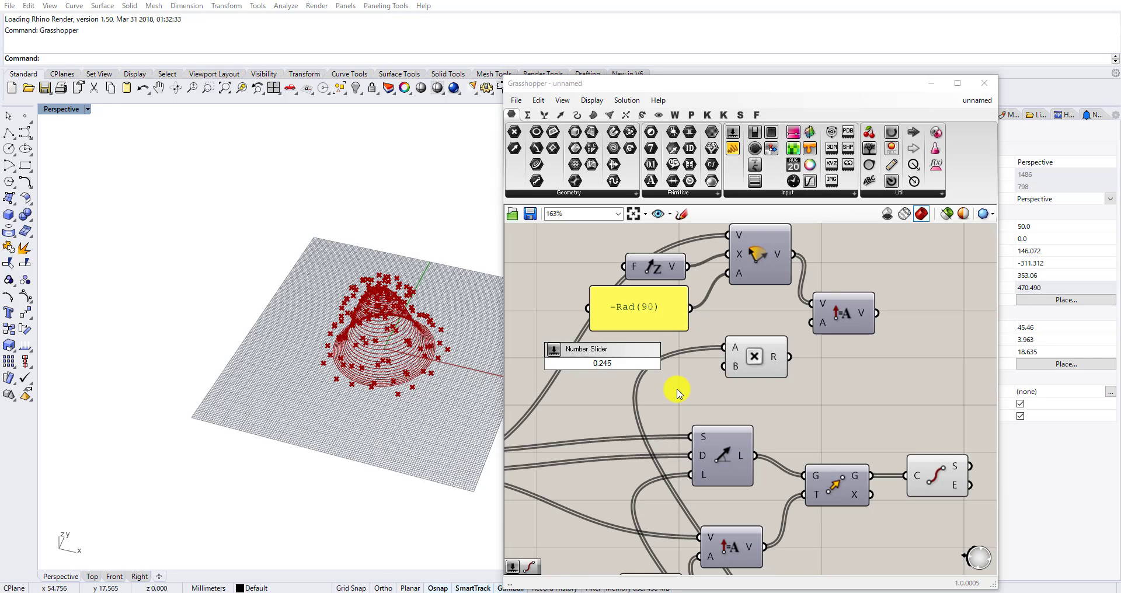
key(Return)
mouse_move(680, 363)
mouse_down()
mouse_move(724, 367)
mouse_move(669, 369)
mouse_up()
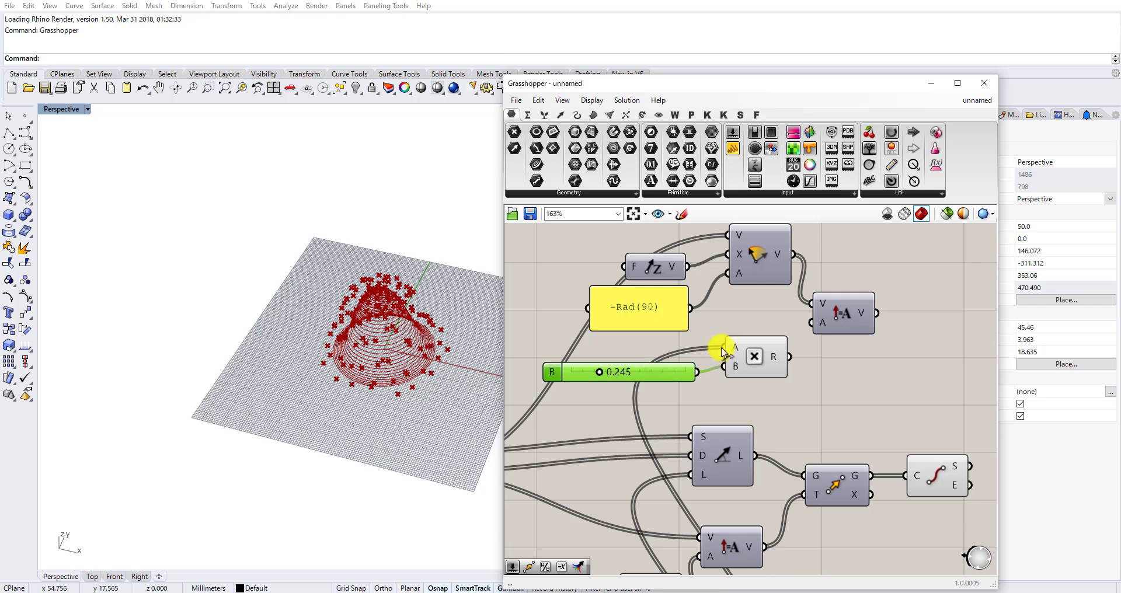
right_drag(818, 338, 781, 358)
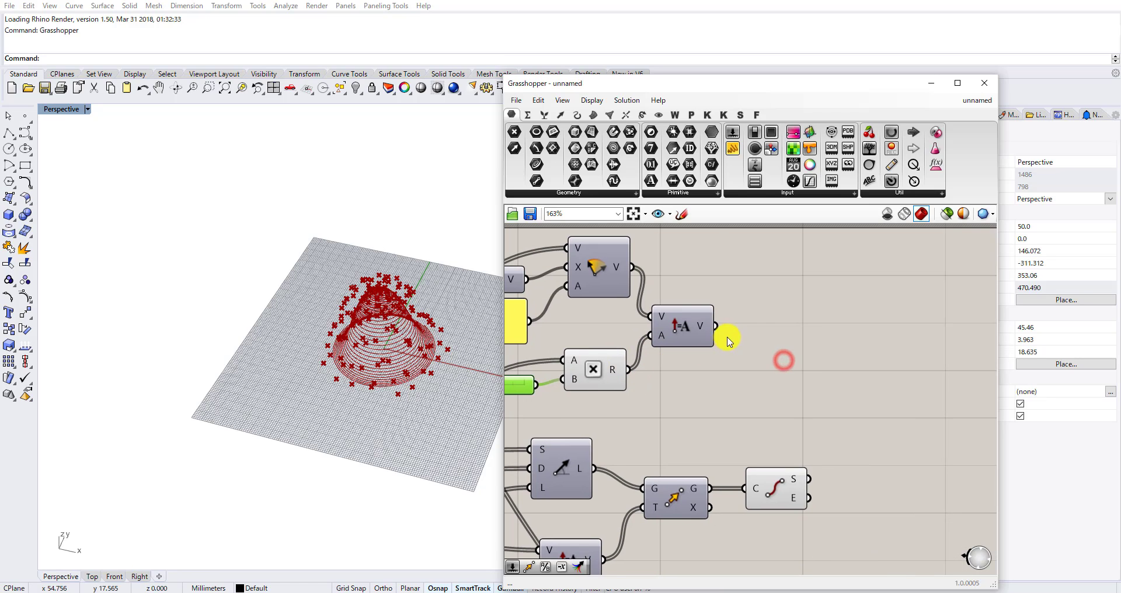
Add a second Move component, feeding T from the second Amplitude's V output and G from the evaluated curve's P output.
double_click(788, 336)
text(move)
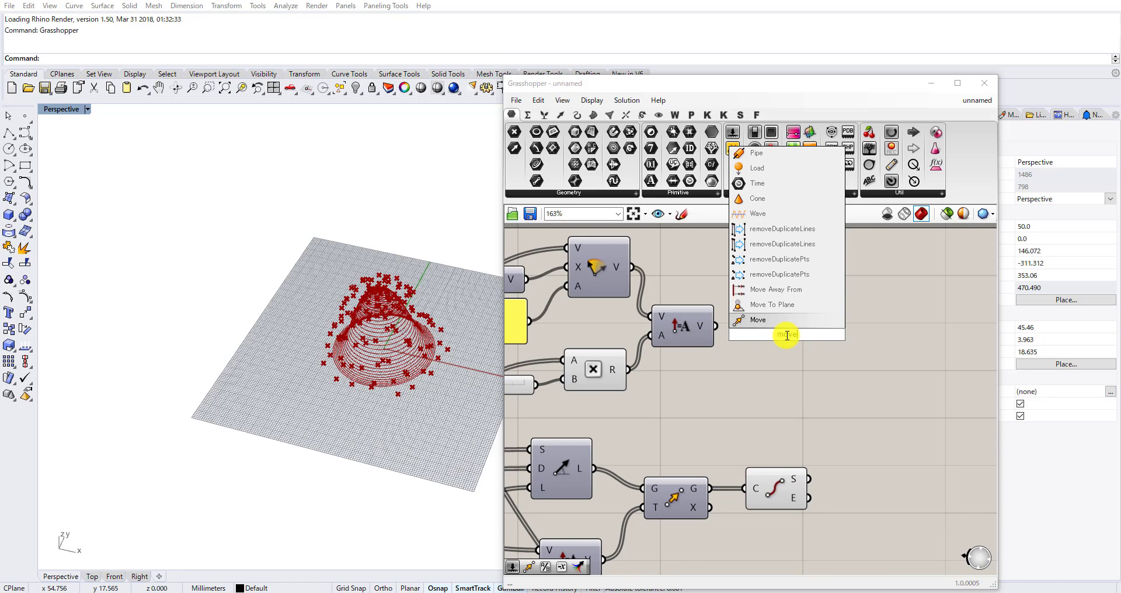
click(762, 320)
drag(716, 326, 770, 344)
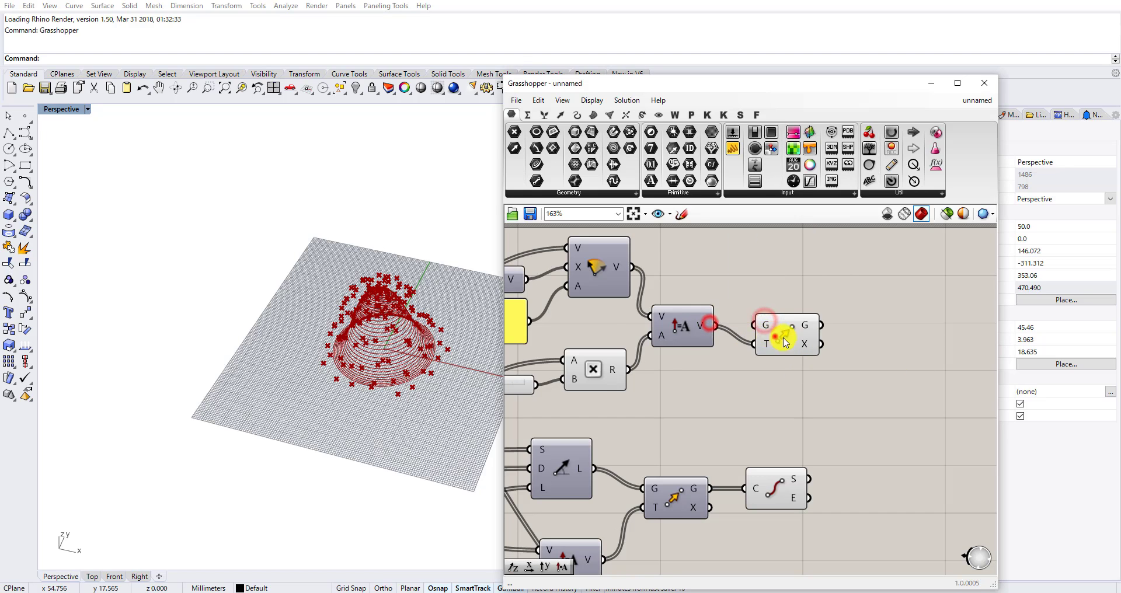
scroll(734, 392, down, 3)
right_drag(618, 411, 733, 318)
drag(624, 317, 891, 270)
scroll(412, 356, up, 6)
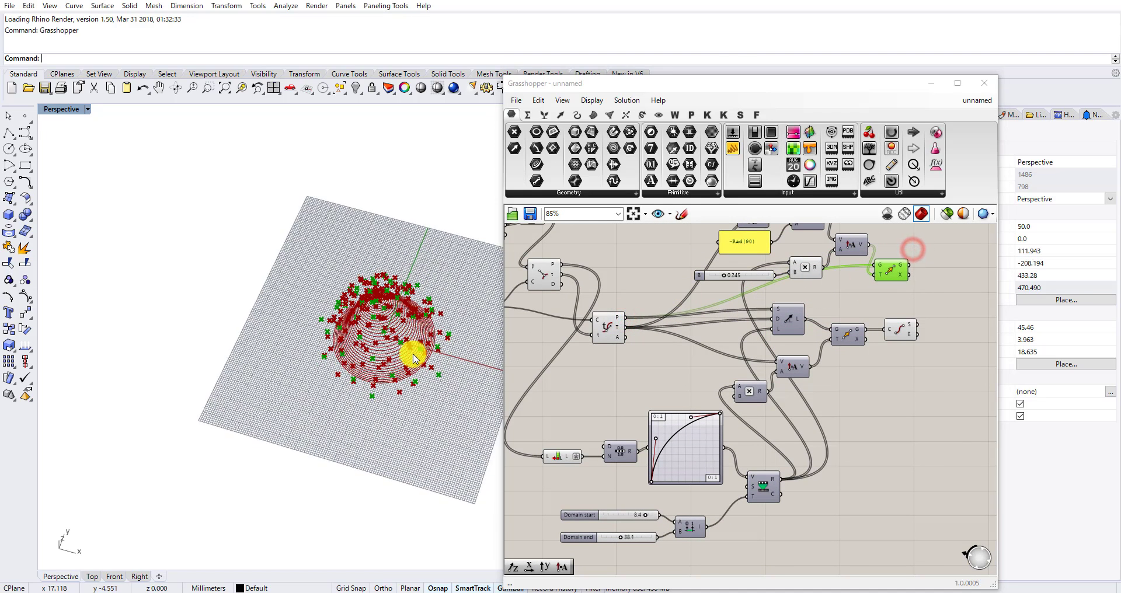
right_drag(419, 337, 368, 321)
scroll(350, 340, down, 8)
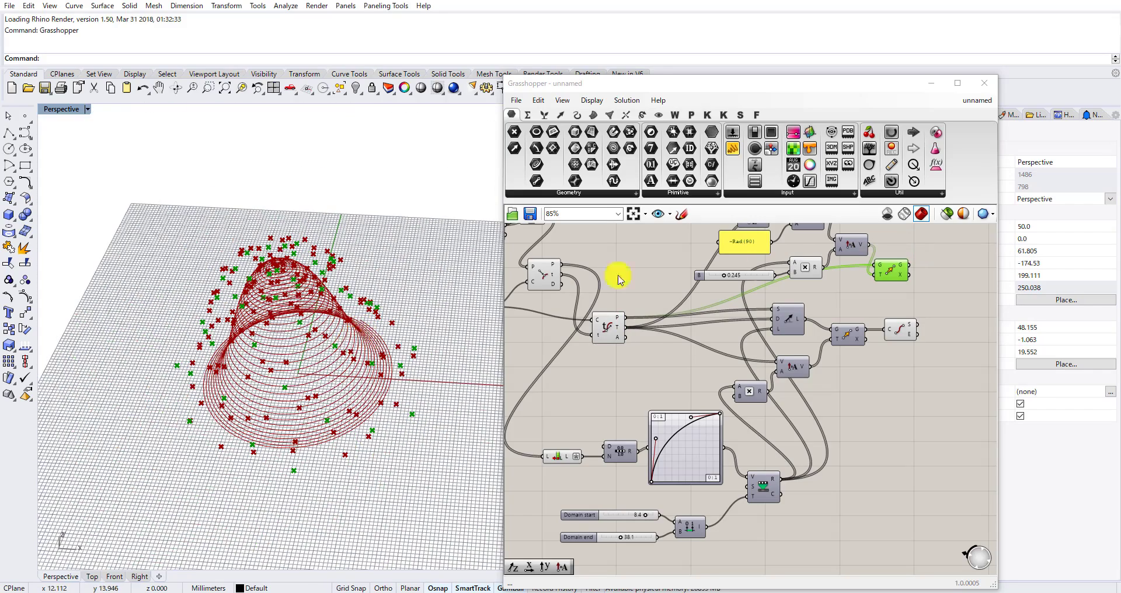
Add a three-point Arc component, connecting End Points S to A, the second Move's G output to B, and End Points E to C.
right_drag(887, 291, 676, 303)
scroll(806, 298, up, 5)
double_click(787, 346)
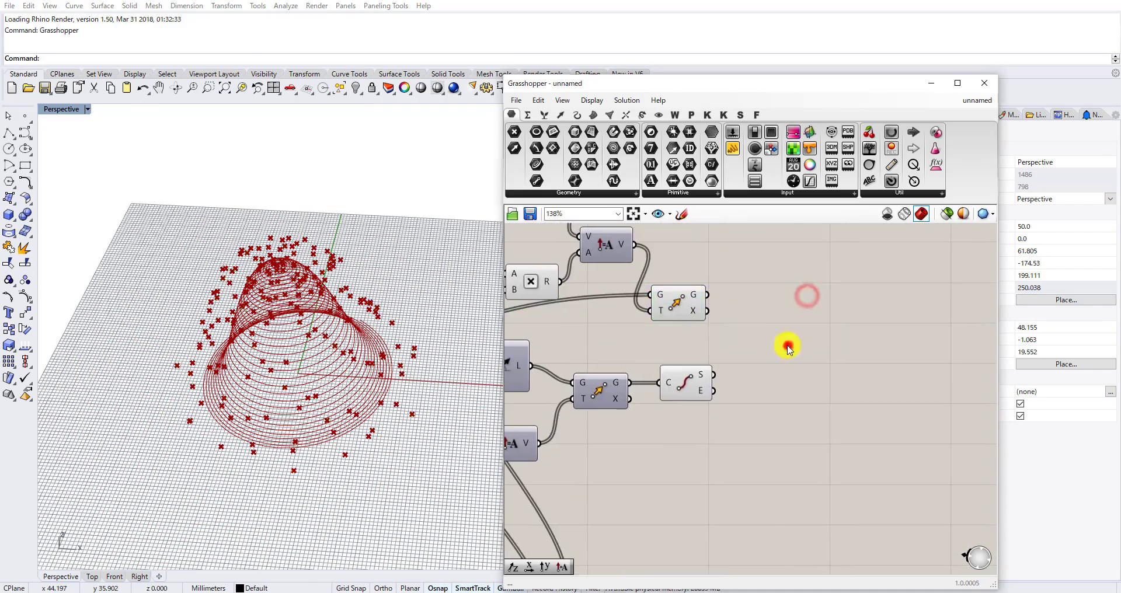
text(arc)
click(783, 286)
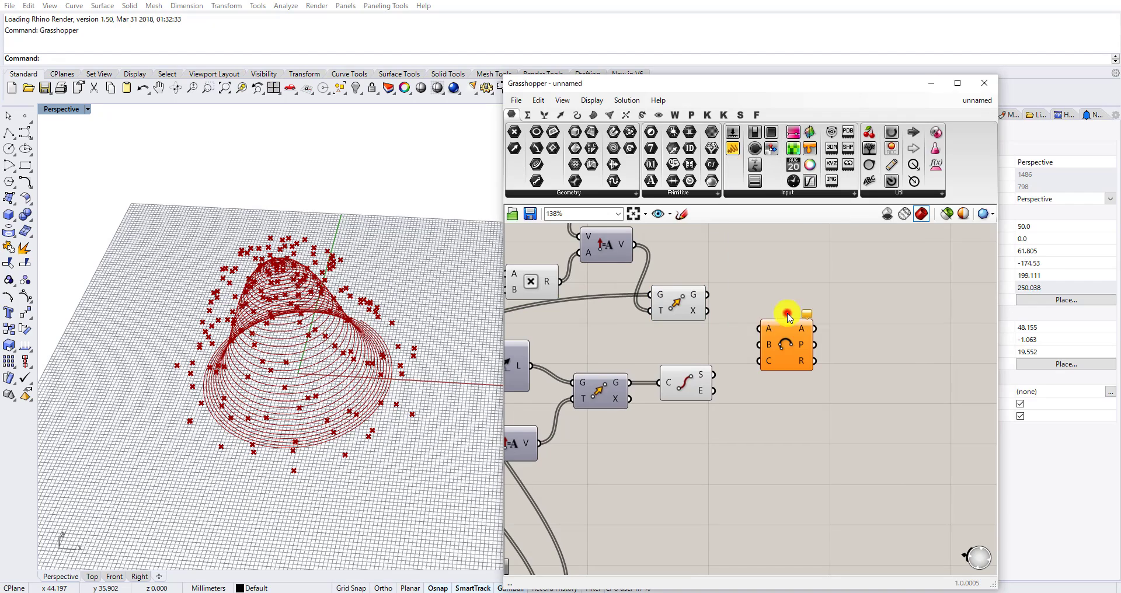
drag(713, 375, 759, 329)
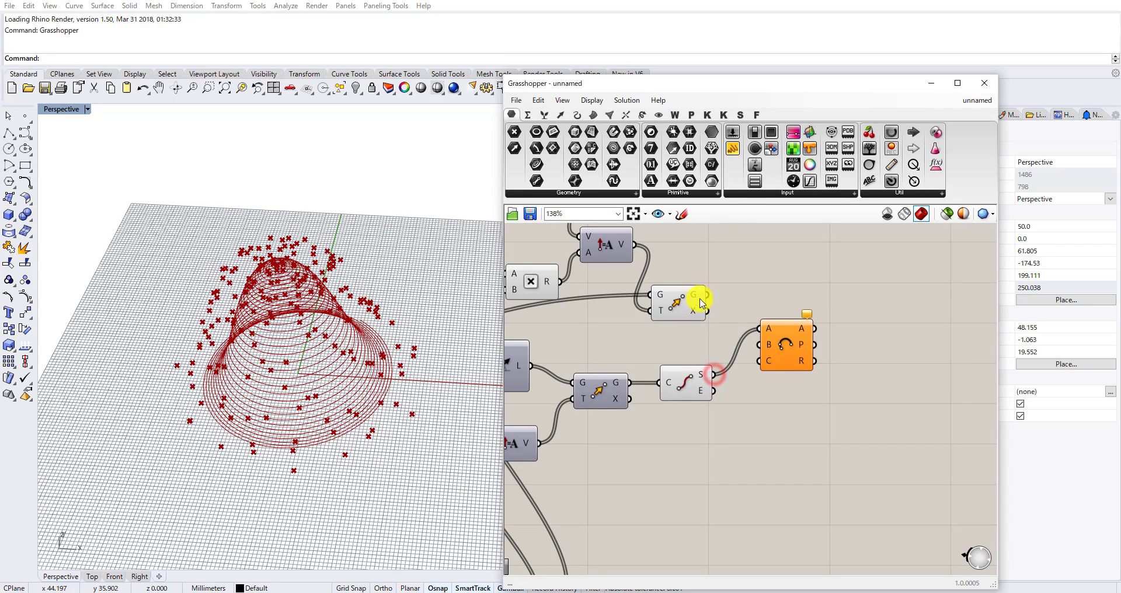
drag(707, 295, 759, 344)
drag(714, 390, 760, 361)
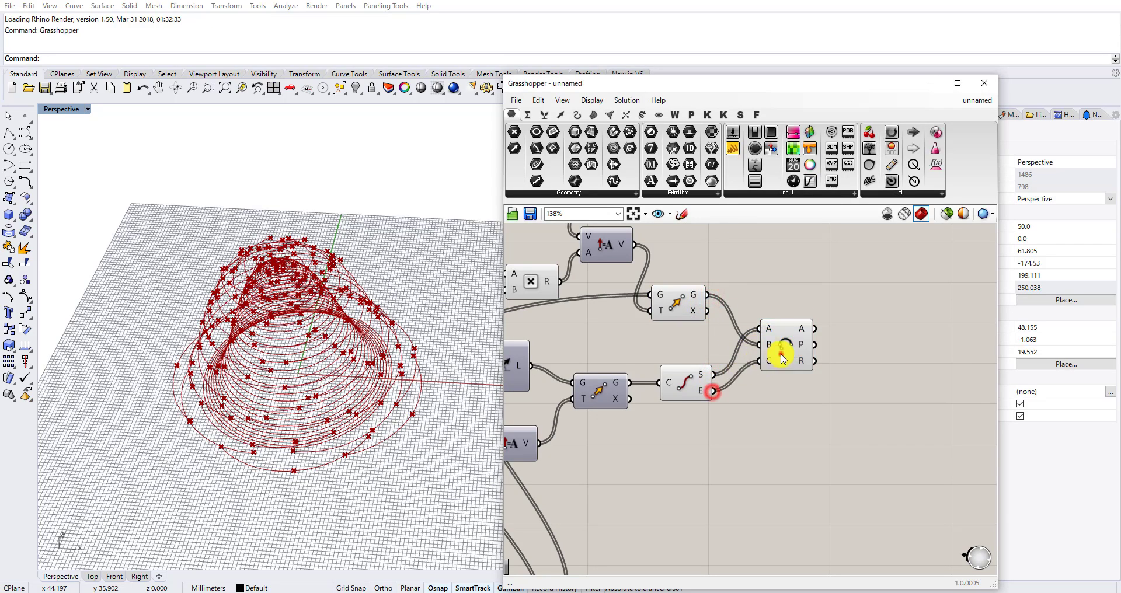
scroll(408, 404, up, 6)
right_drag(364, 344, 451, 373)
scroll(717, 394, down, 6)
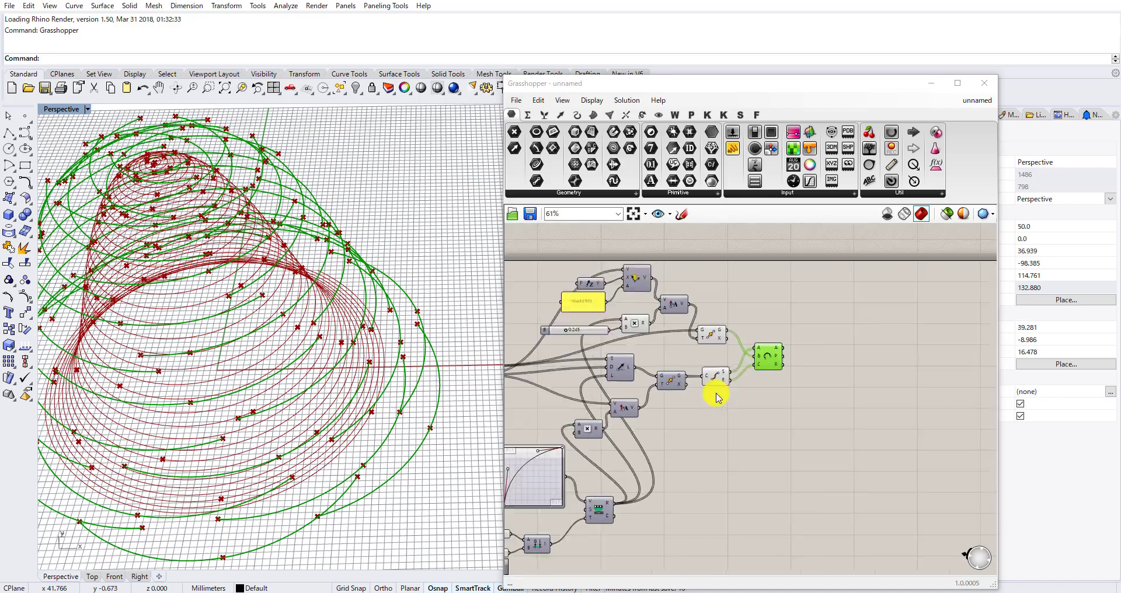
Turn off the preview of the components upstream of the three-point Arc, including the spiral, tangent line, vector and remapping components.
drag(724, 443, 621, 314)
right_click(725, 286)
click(763, 305)
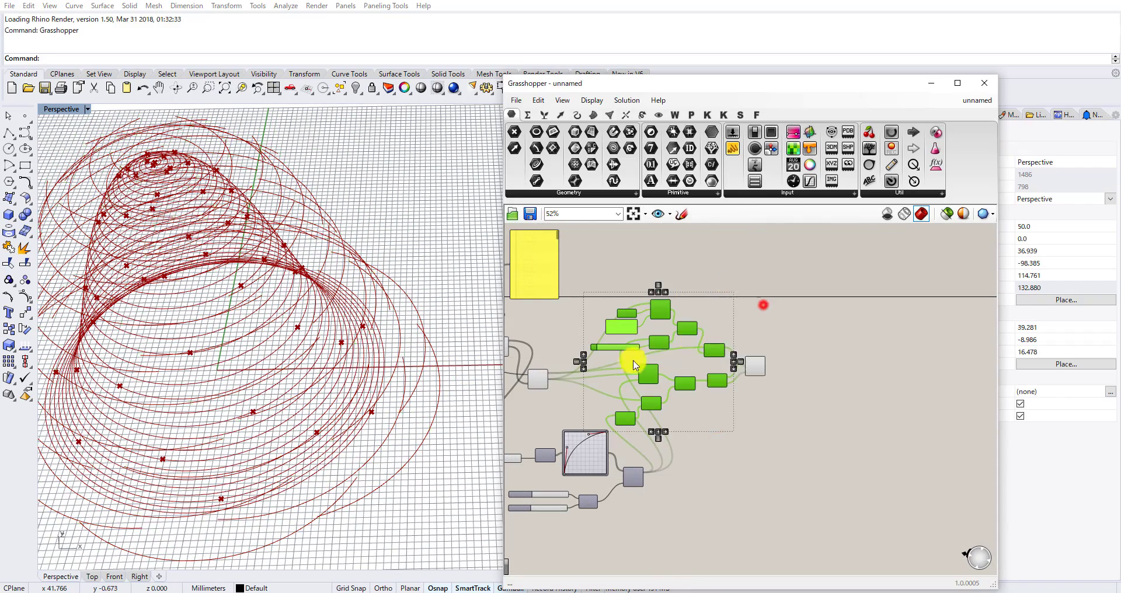
scroll(594, 432, down, 3)
right_drag(594, 432, 827, 344)
scroll(827, 345, up, 2)
drag(868, 450, 684, 239)
right_click(659, 360)
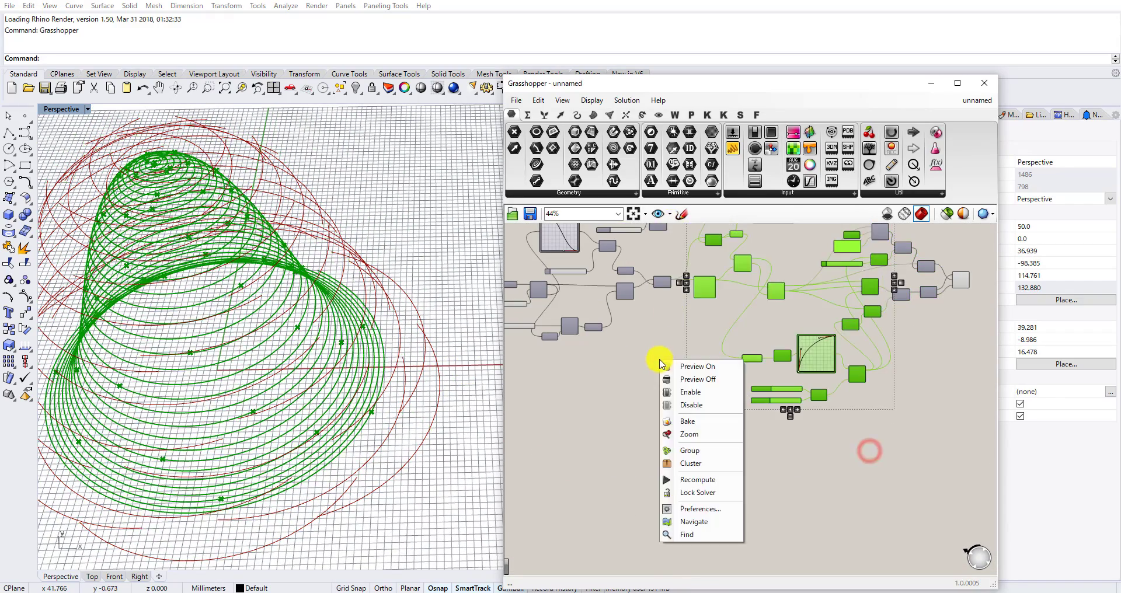
click(693, 380)
Add a Scale component beside the three-point Arc component.
scroll(396, 370, up, 2)
scroll(370, 380, down, 5)
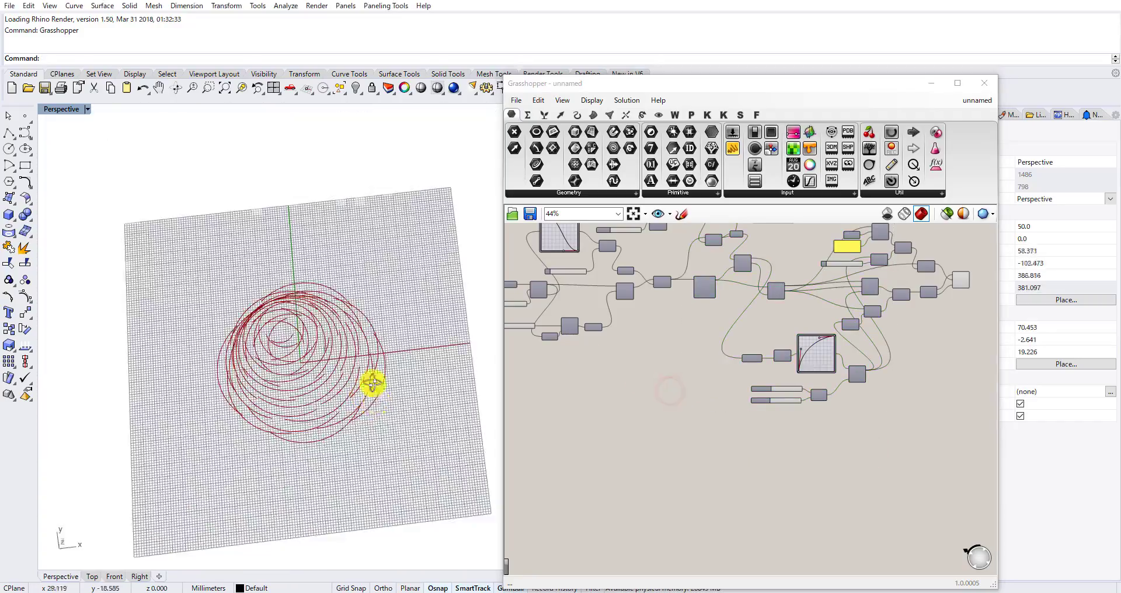
right_drag(371, 380, 260, 257)
scroll(315, 336, up, 6)
scroll(385, 365, down, 5)
scroll(729, 371, up, 5)
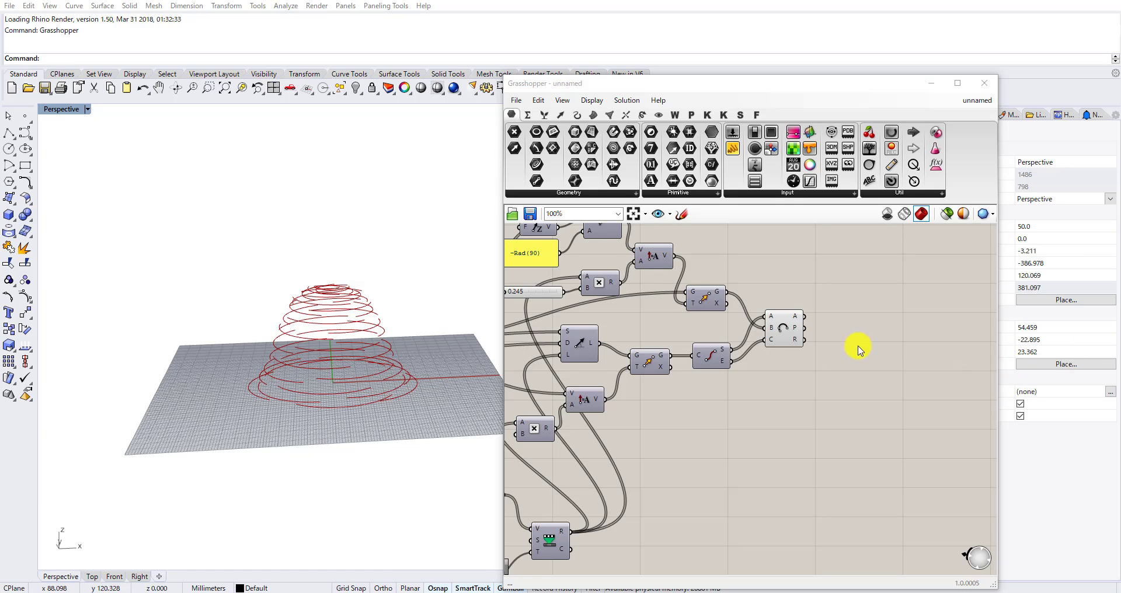
right_drag(833, 330, 780, 368)
drag(734, 362, 743, 371)
double_click(829, 336)
text(sca)
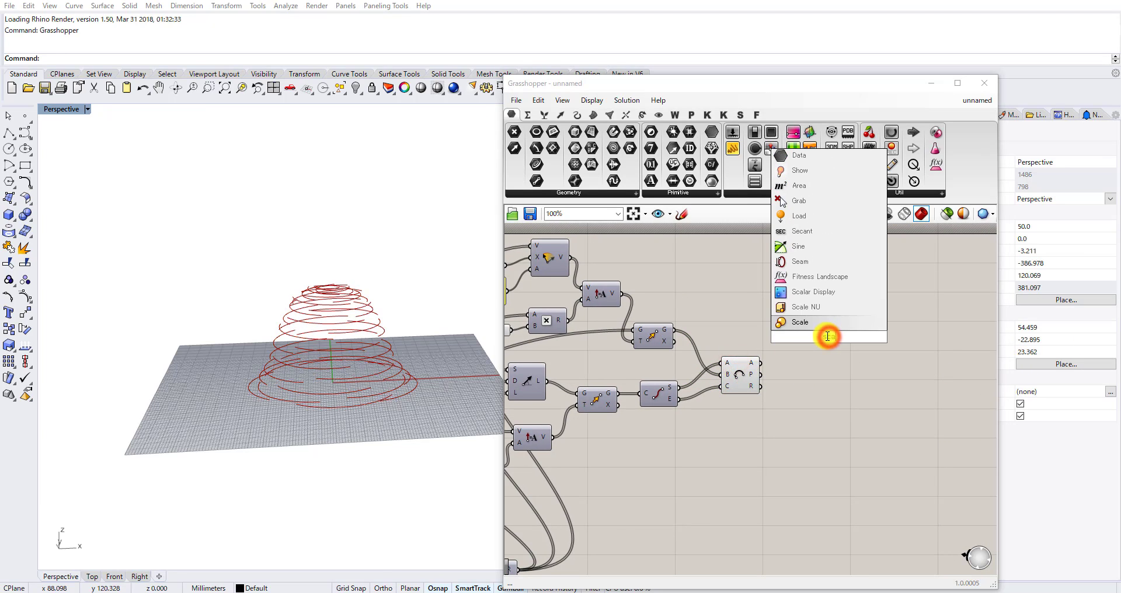
click(818, 322)
Examine the arcs in the Perspective viewport with the Arc component selected, noting their arrangement around the base origin.
click(737, 374)
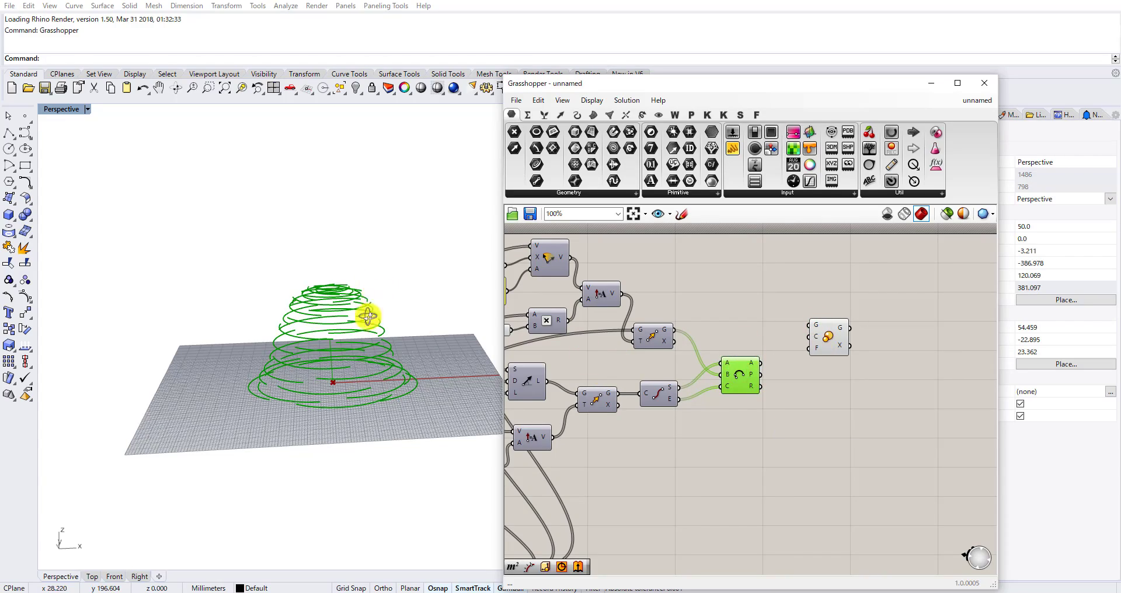
right_drag(370, 317, 354, 333)
scroll(353, 332, up, 4)
scroll(348, 319, up, 2)
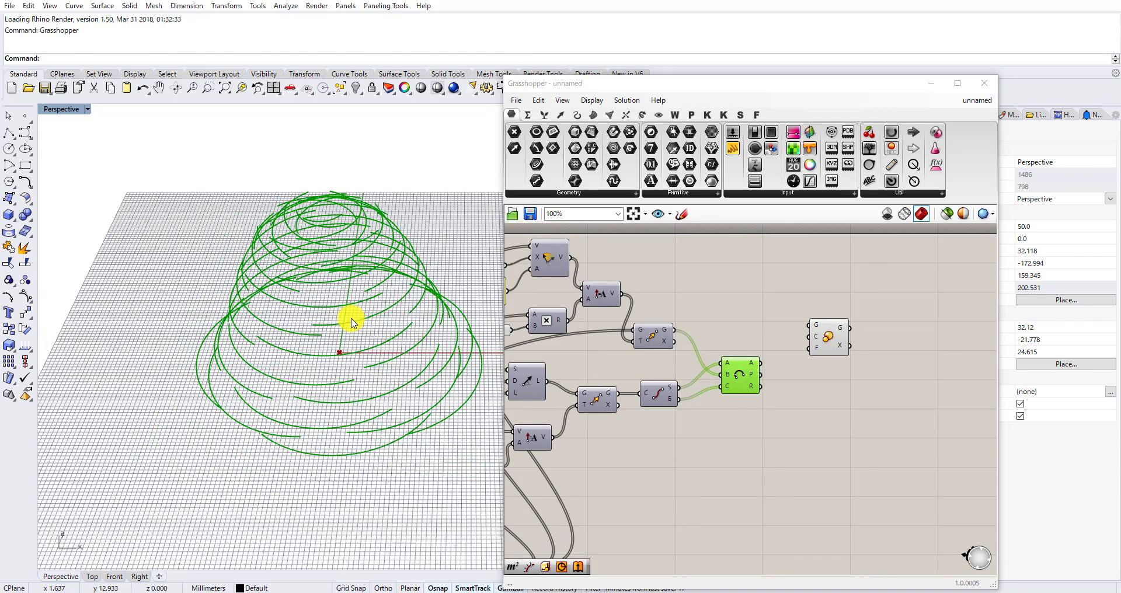
right_drag(374, 378, 402, 363)
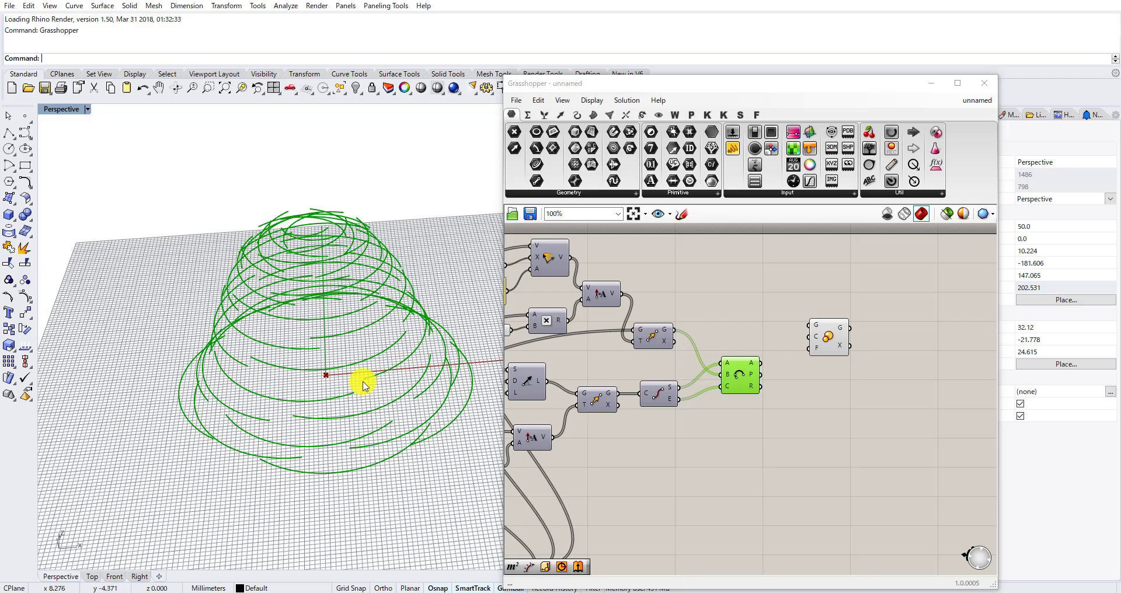
scroll(364, 387, down, 2)
right_drag(352, 411, 366, 390)
scroll(346, 416, up, 6)
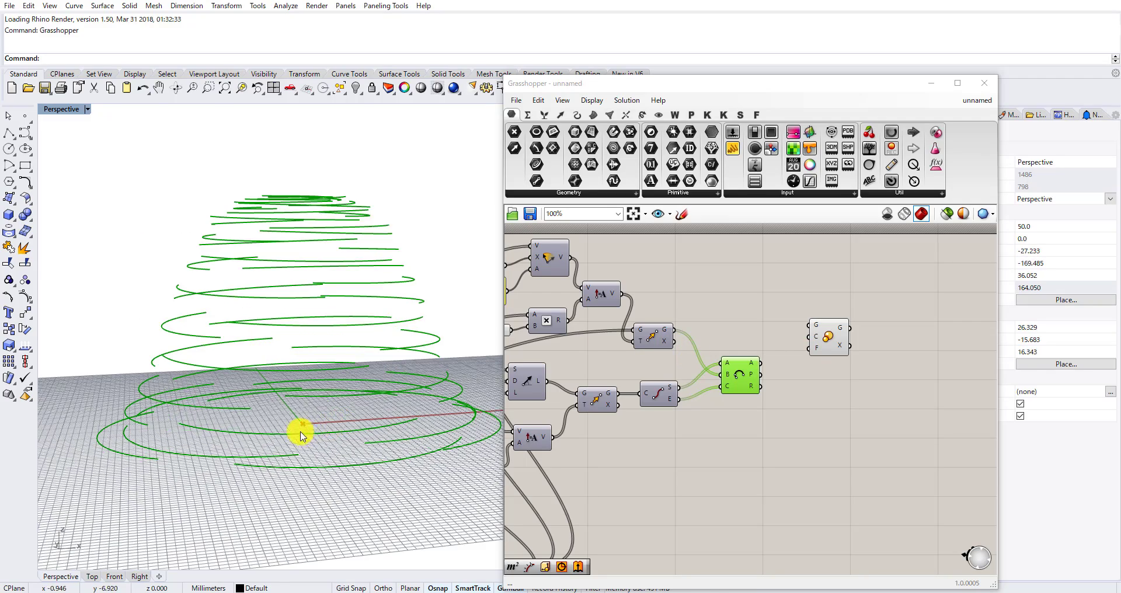
scroll(315, 447, down, 4)
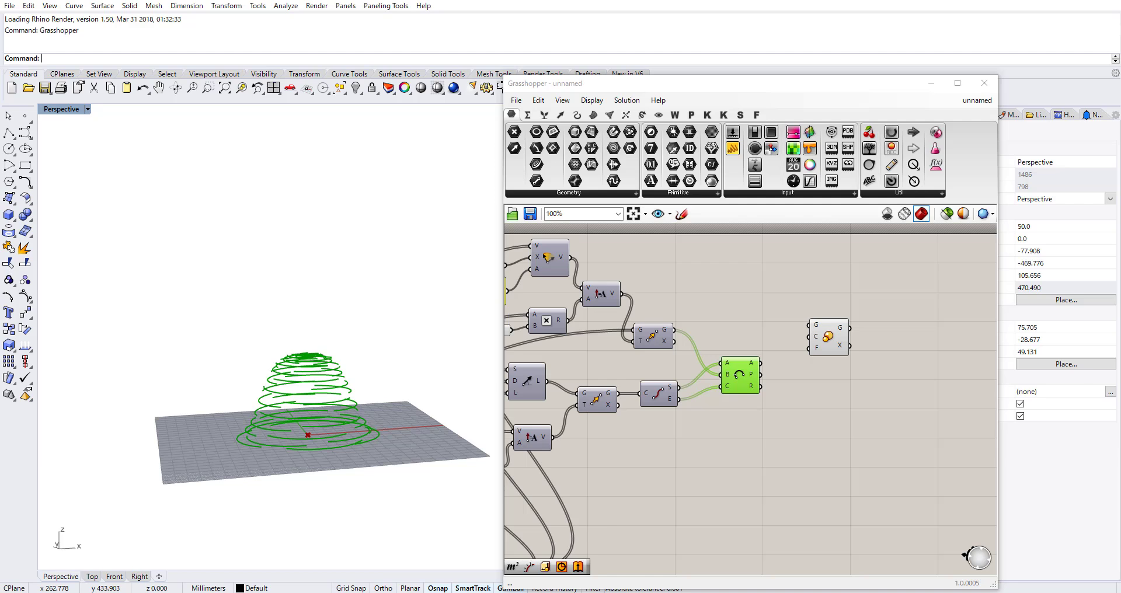
scroll(941, 409, down, 2)
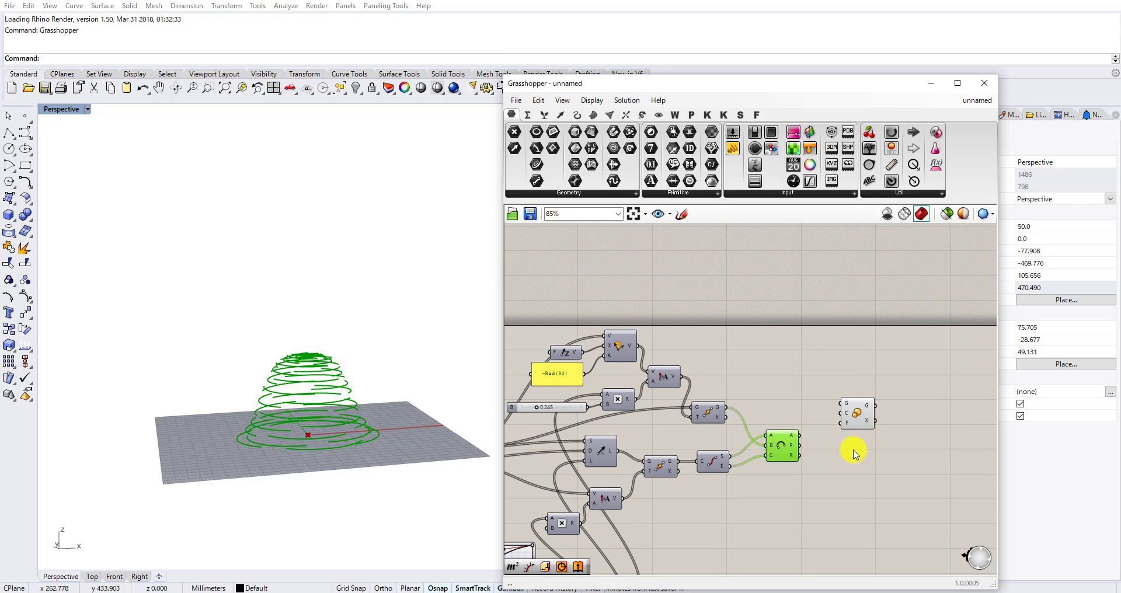
scroll(821, 365, up, 2)
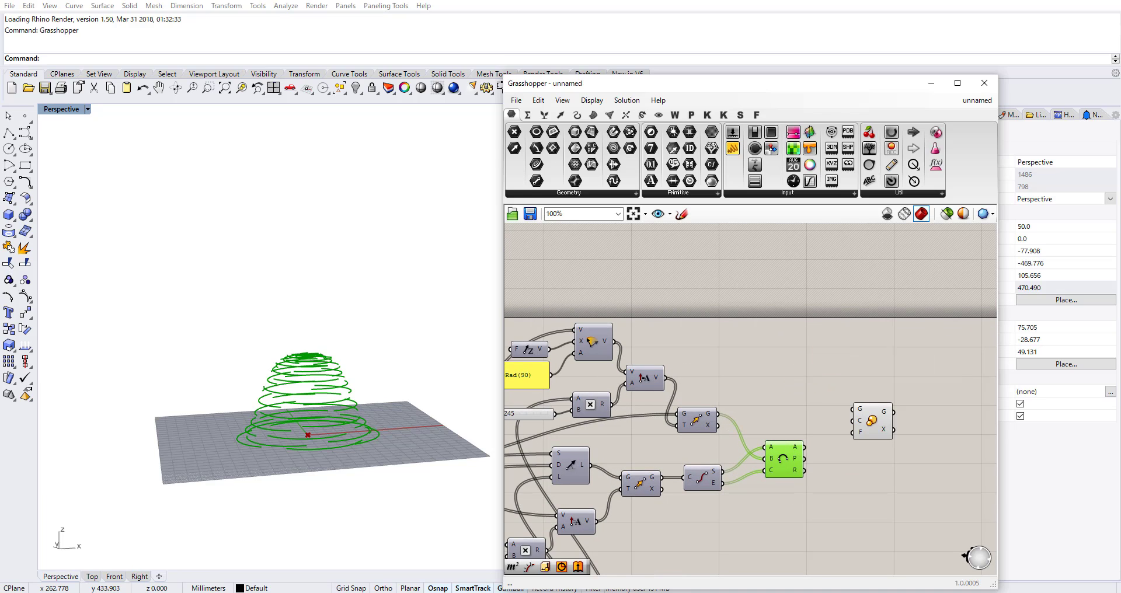
Add a Construct Point component above the three-point Arc component.
double_click(787, 353)
text(cons)
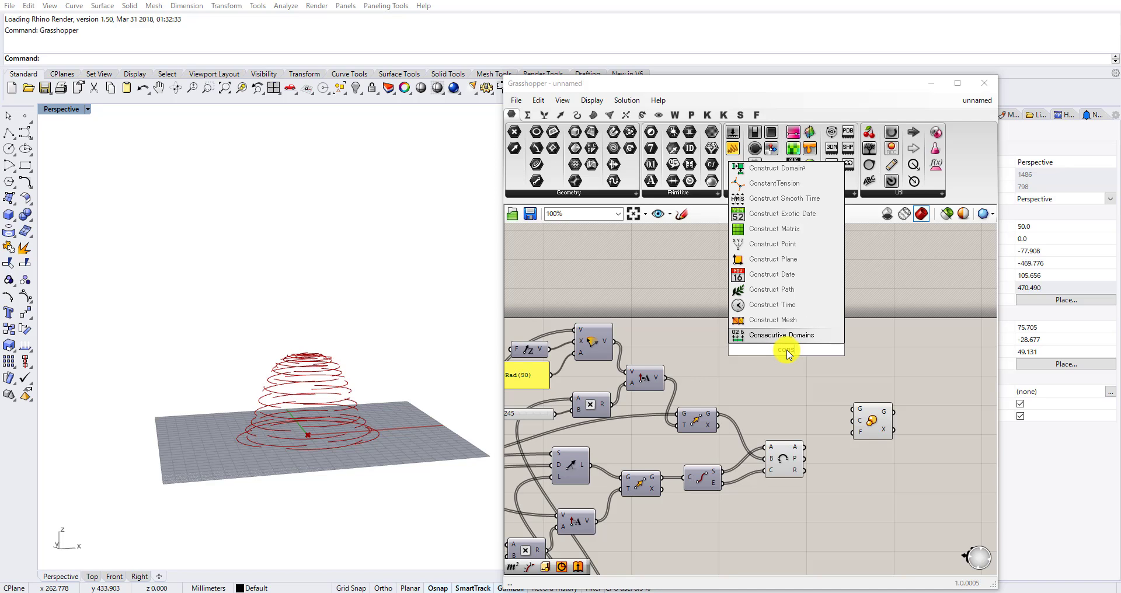
text(truct point)
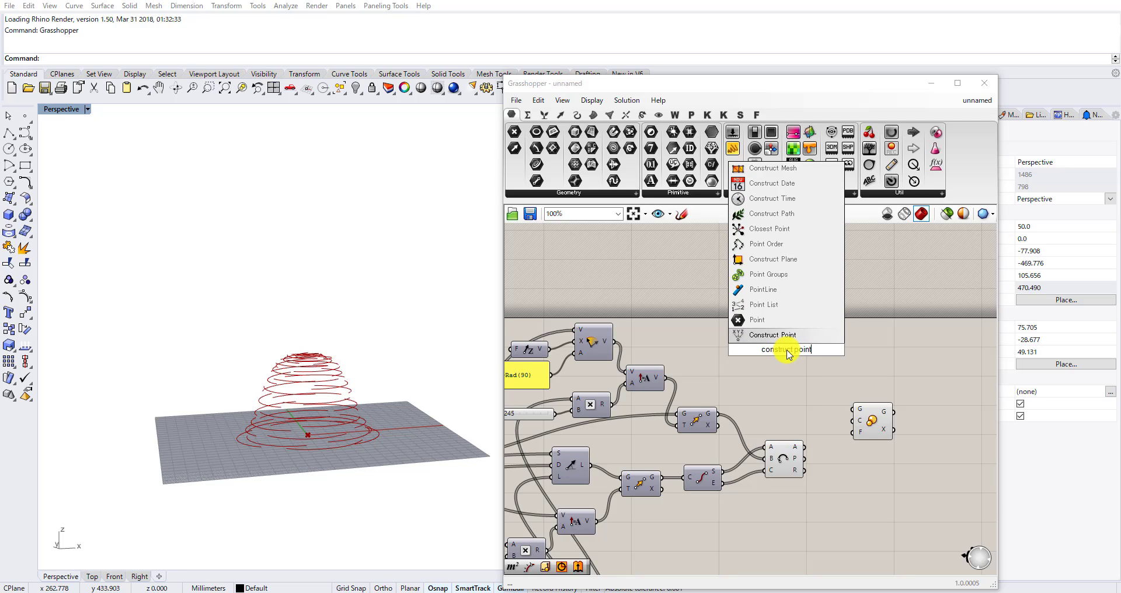
key(Return)
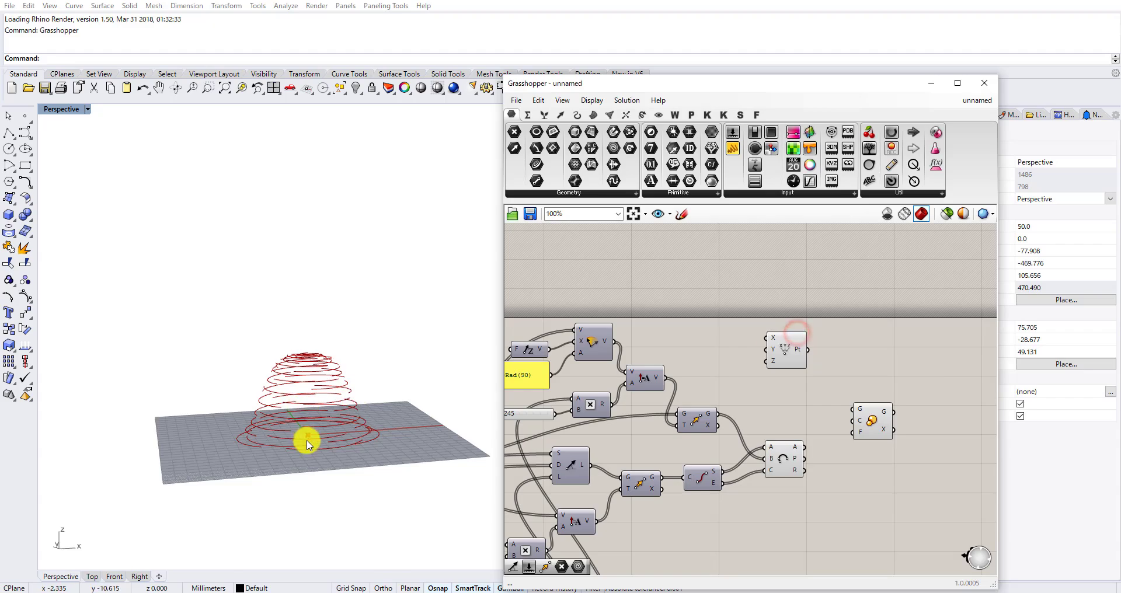
Examine the constructed point's position at the base of the arcs in the Perspective viewport.
scroll(308, 439, up, 3)
scroll(309, 438, up, 3)
scroll(313, 438, down, 4)
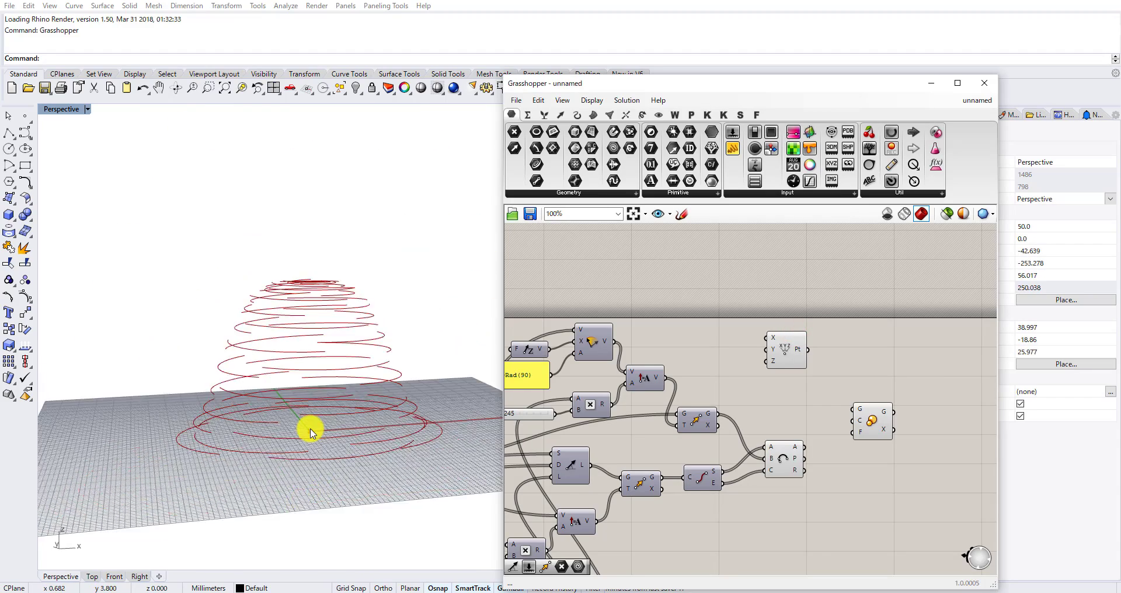
scroll(312, 433, down, 4)
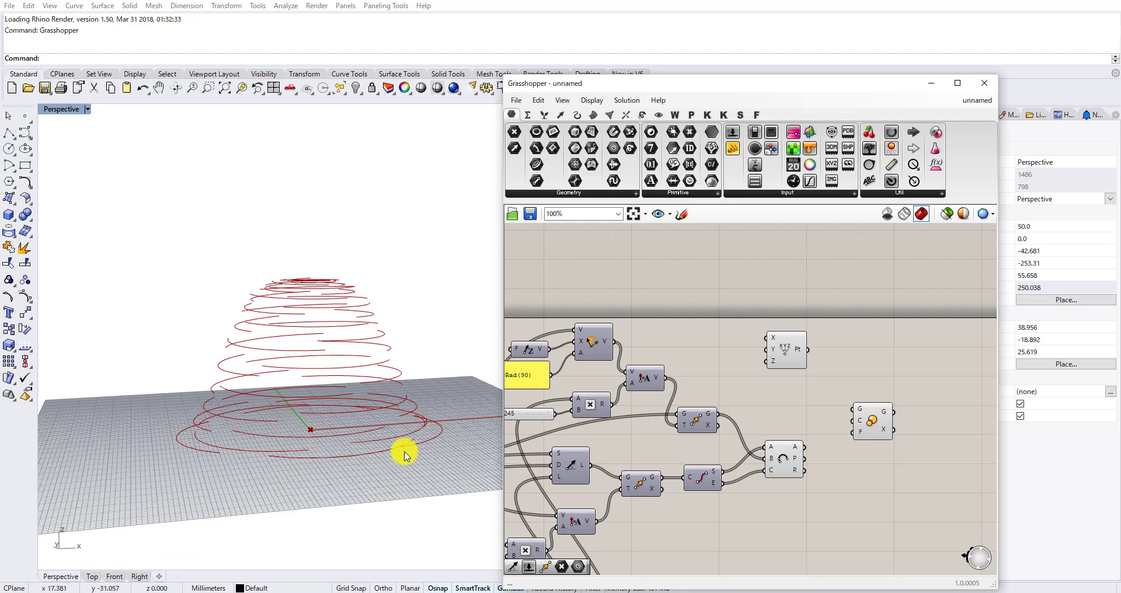
scroll(403, 450, down, 5)
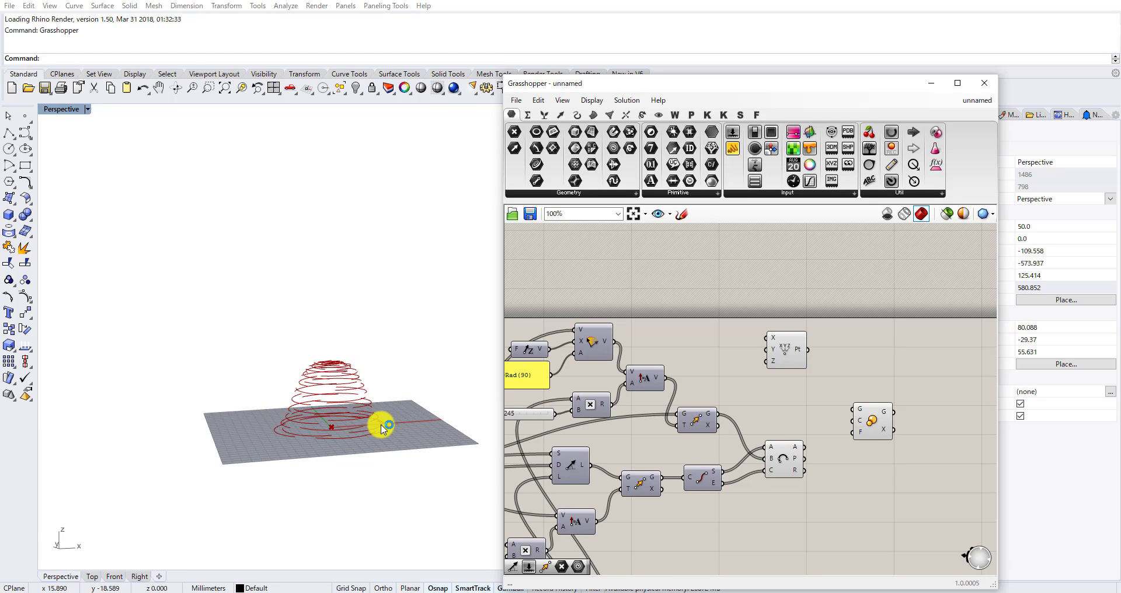
scroll(385, 425, up, 5)
scroll(763, 353, up, 3)
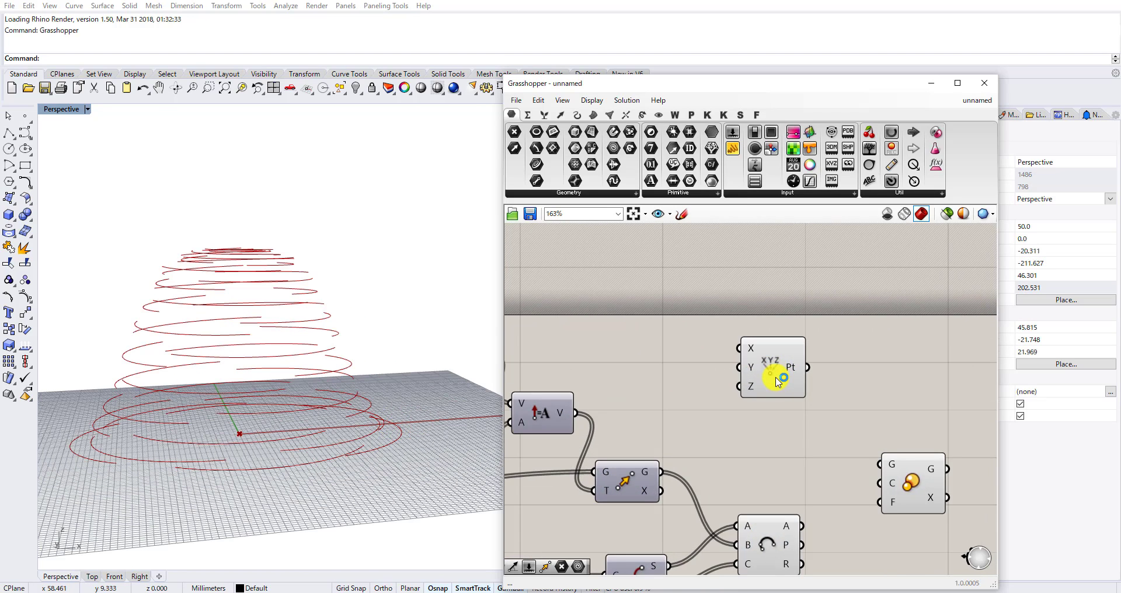
Move the Construct Point component farther from the vector components to make room for its inputs.
right_drag(777, 369, 816, 365)
drag(816, 364, 852, 349)
double_click(776, 325)
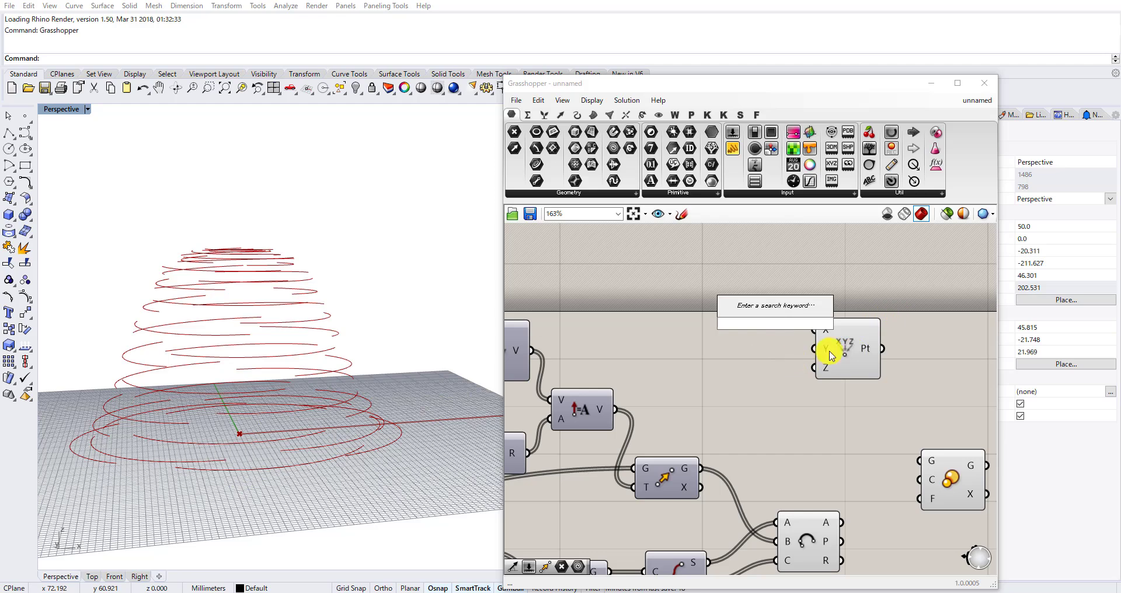
drag(823, 351, 862, 333)
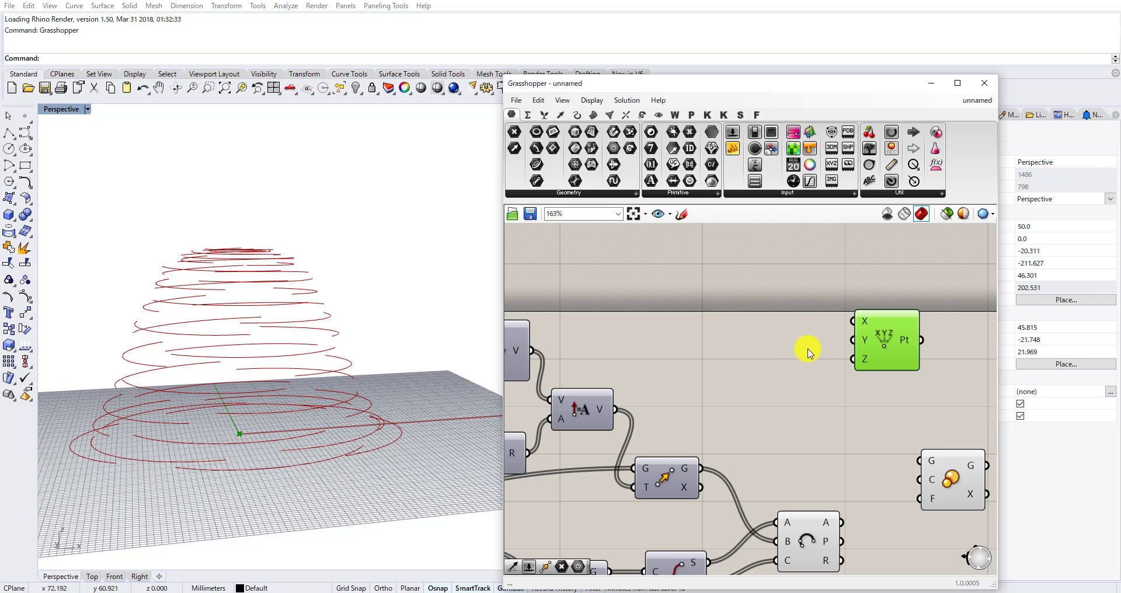
Add a number slider with the value 20.0 and place it above the vector components.
double_click(748, 344)
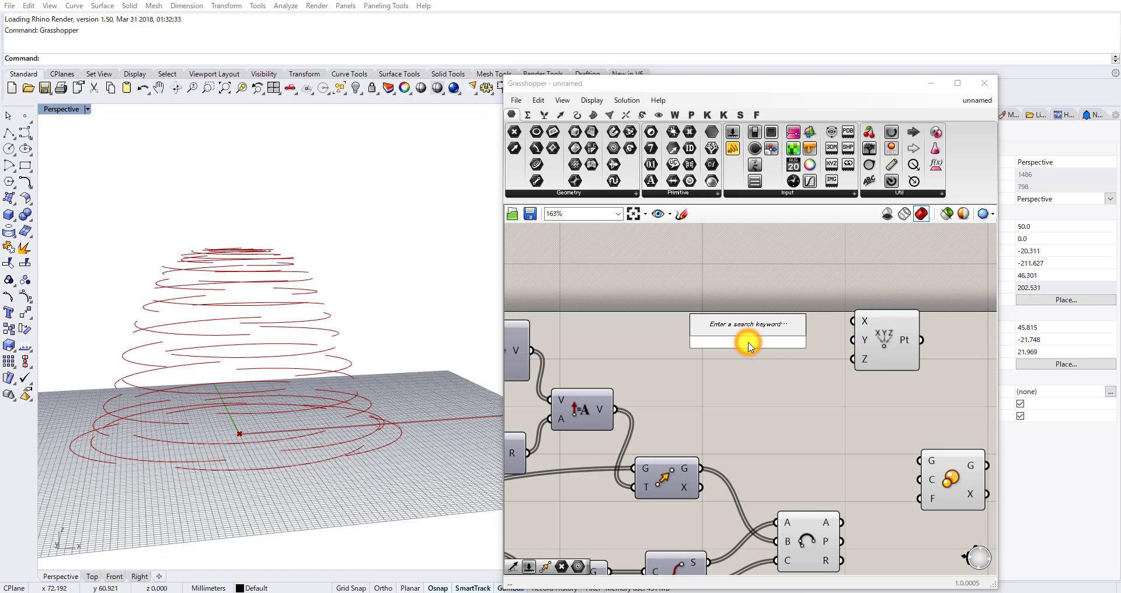
key(Escape)
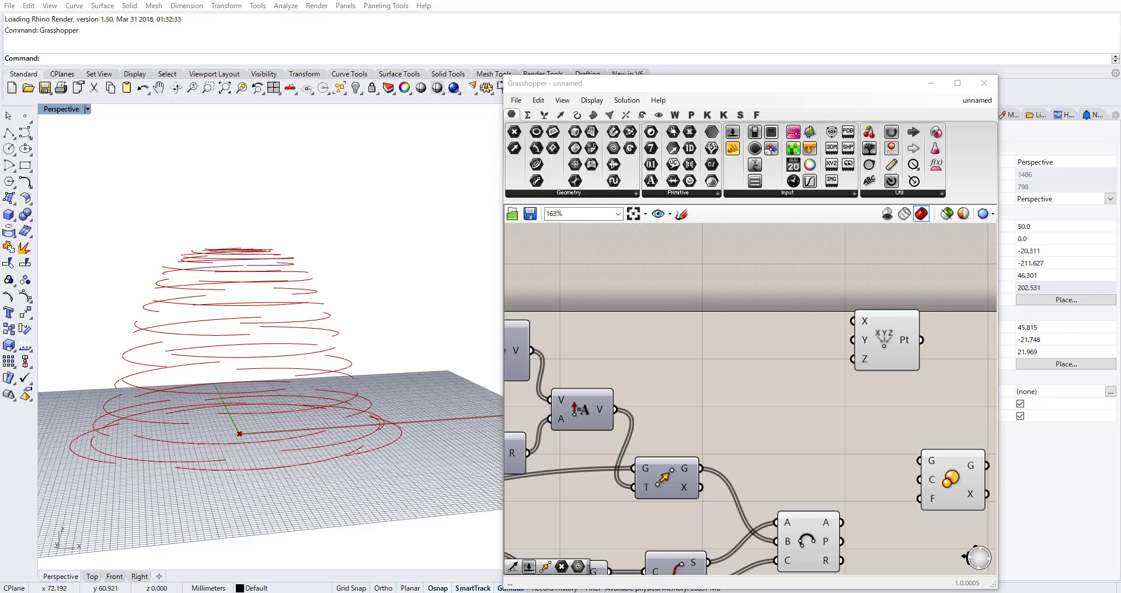
double_click(746, 337)
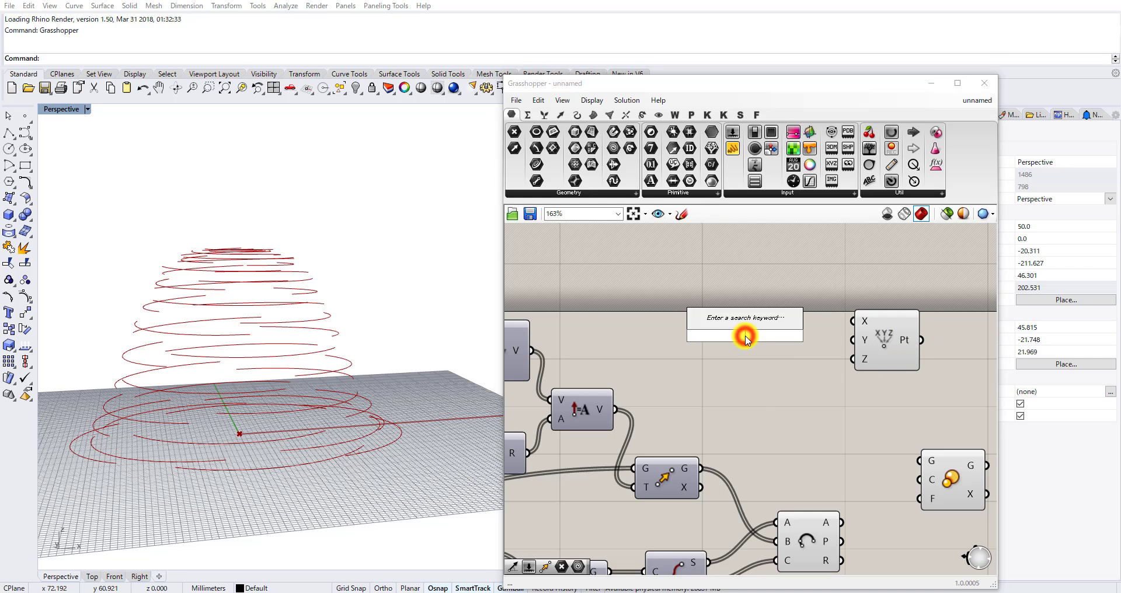
text(20.0)
key(Return)
drag(746, 336, 655, 262)
click(745, 337)
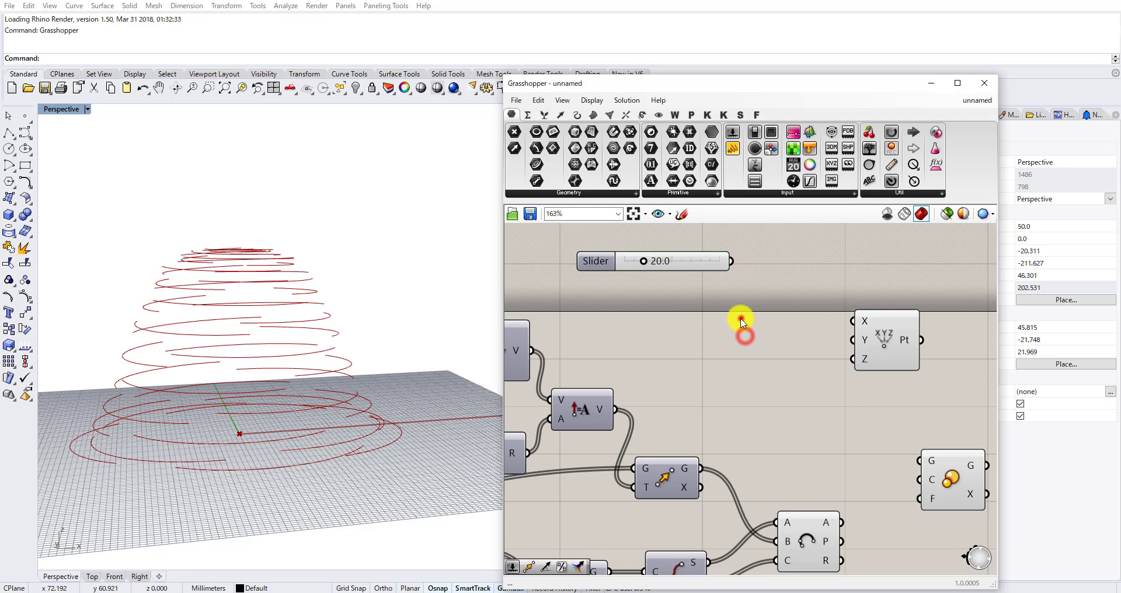
Add a Negative component before Construct Point and feed it from the 20.0 slider.
double_click(741, 321)
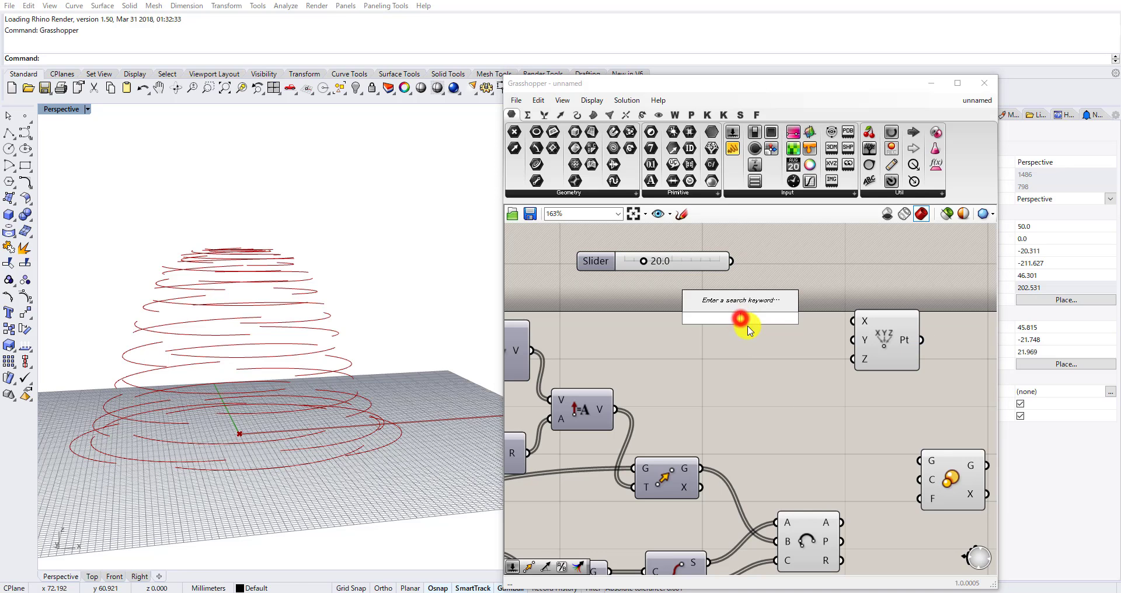
text(be)
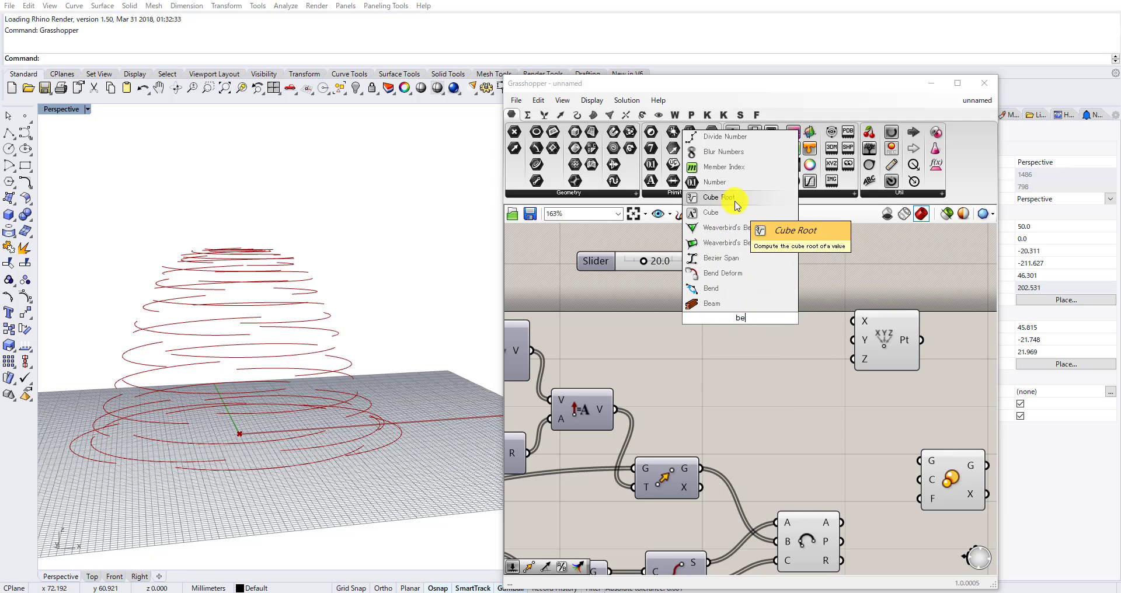
click(744, 348)
double_click(746, 350)
text(nega)
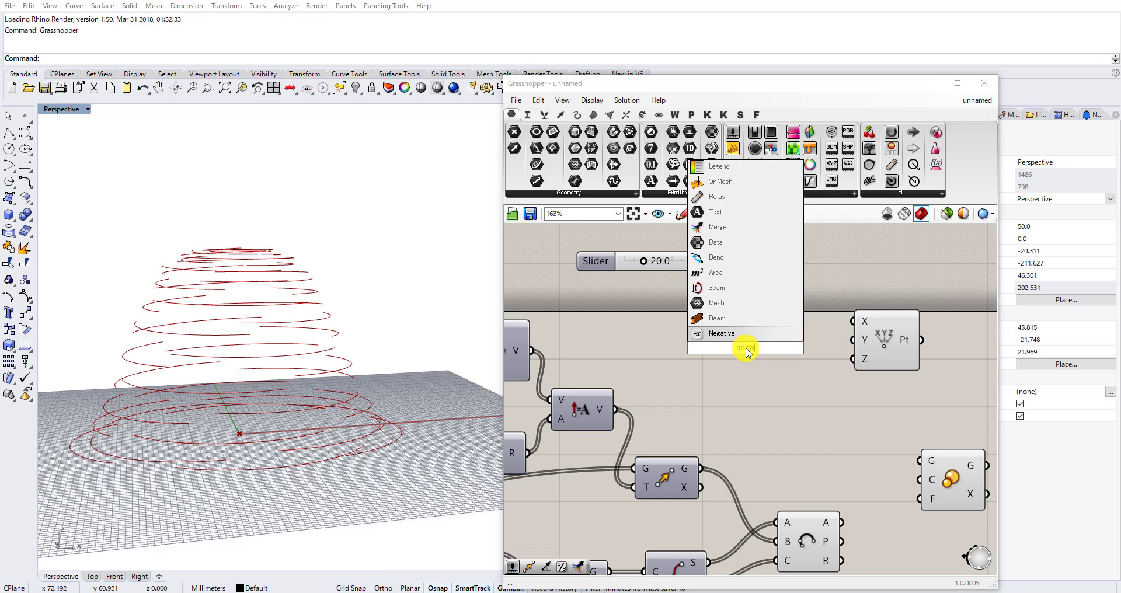
click(738, 338)
drag(727, 261, 716, 348)
click(697, 270)
drag(695, 269, 637, 257)
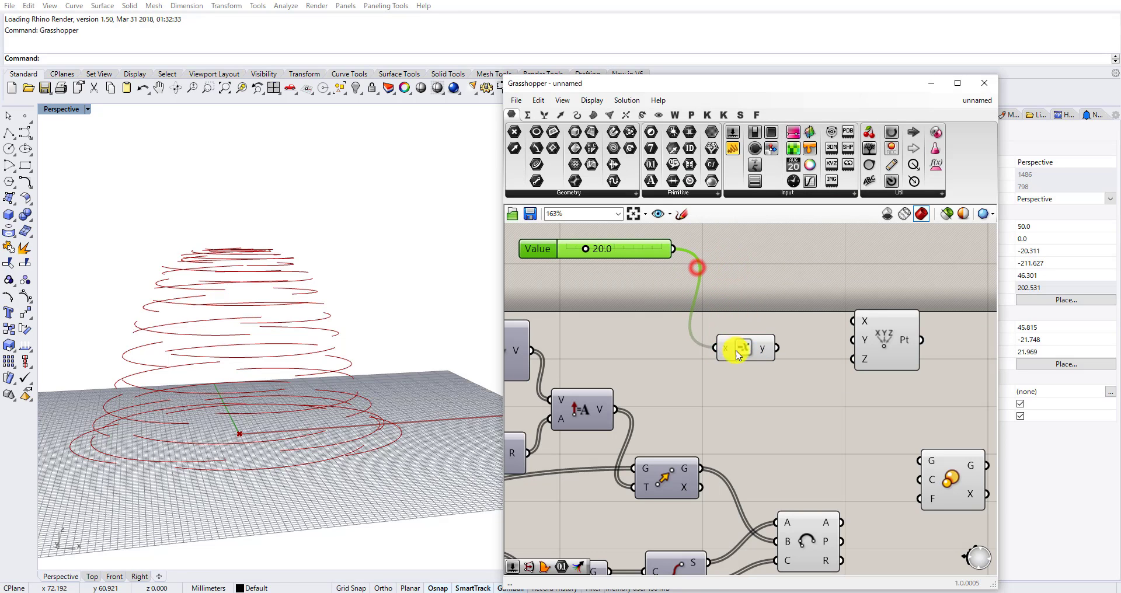
Connect the Negative component's output to the Z input of Construct Point.
drag(739, 353, 832, 322)
right_drag(881, 345, 775, 329)
scroll(782, 307, down, 2)
Connect the constructed point to the Scale component's center input and the three-point arcs to its geometry input.
drag(775, 303, 812, 414)
click(836, 409)
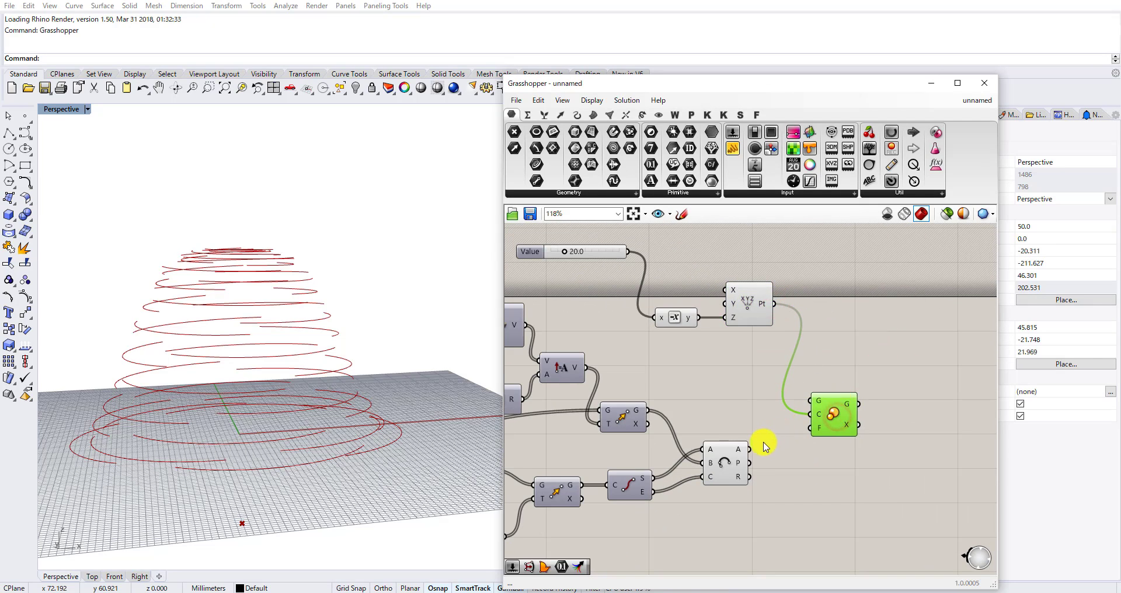
click(736, 451)
drag(750, 449, 850, 426)
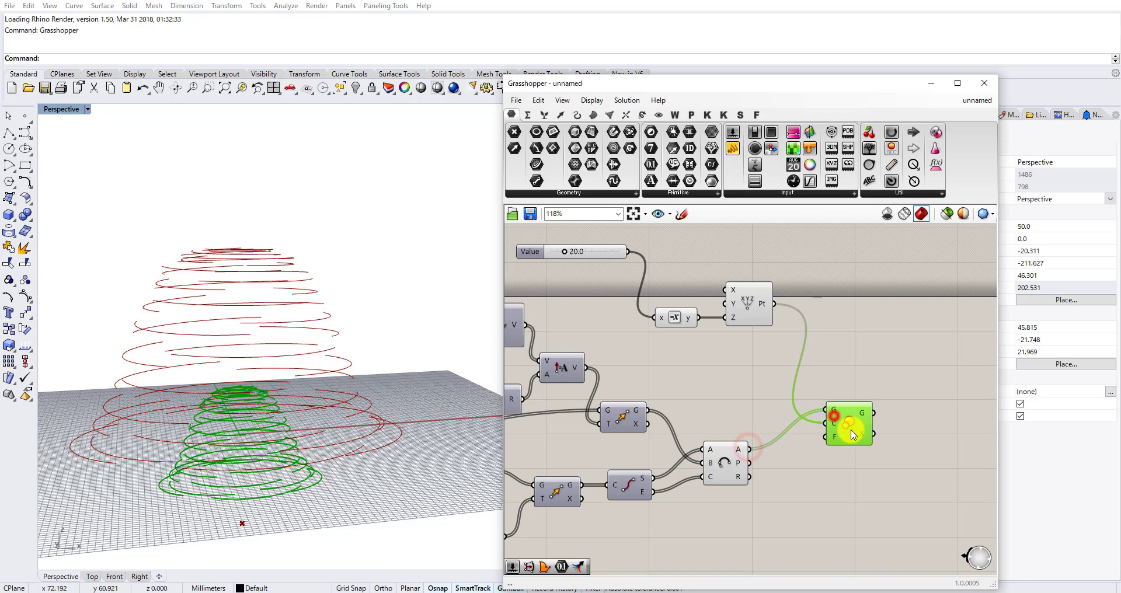
right_drag(847, 437, 811, 368)
scroll(813, 362, down, 2)
double_click(760, 447)
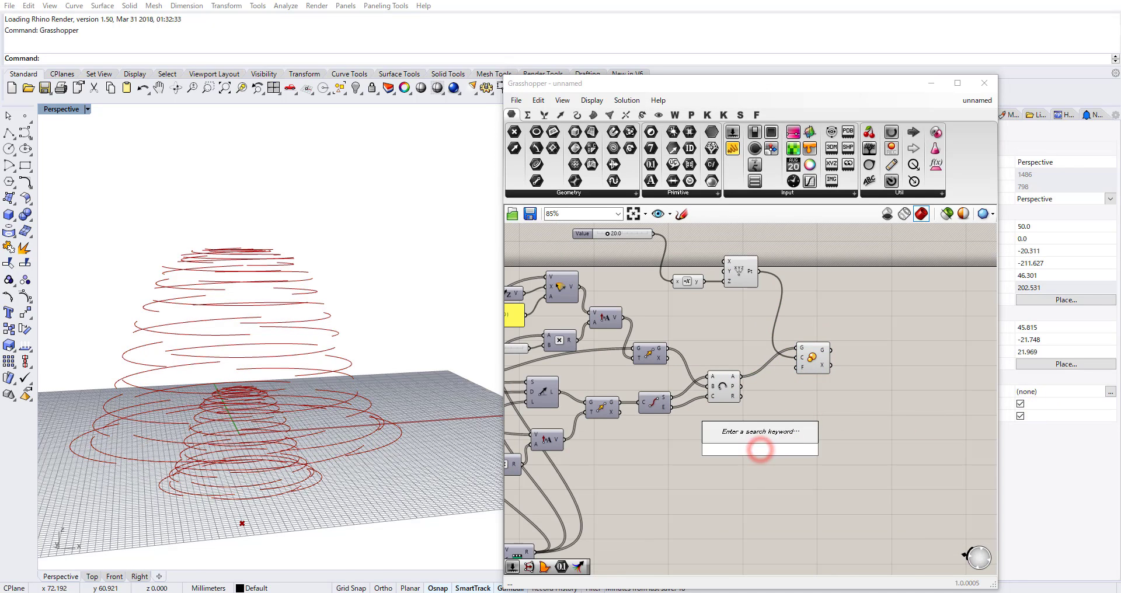
key(Escape)
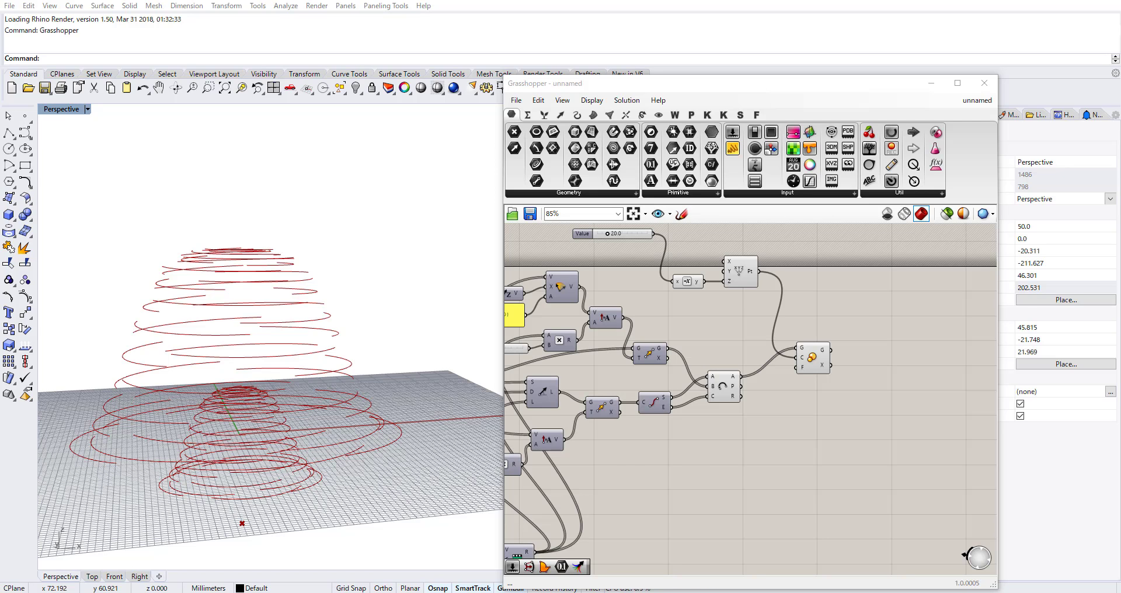
Examine the existing List Length, Range, Graph Mapper and Remap Numbers chain with its domain start and end sliders.
scroll(815, 319, down, 7)
scroll(711, 372, up, 9)
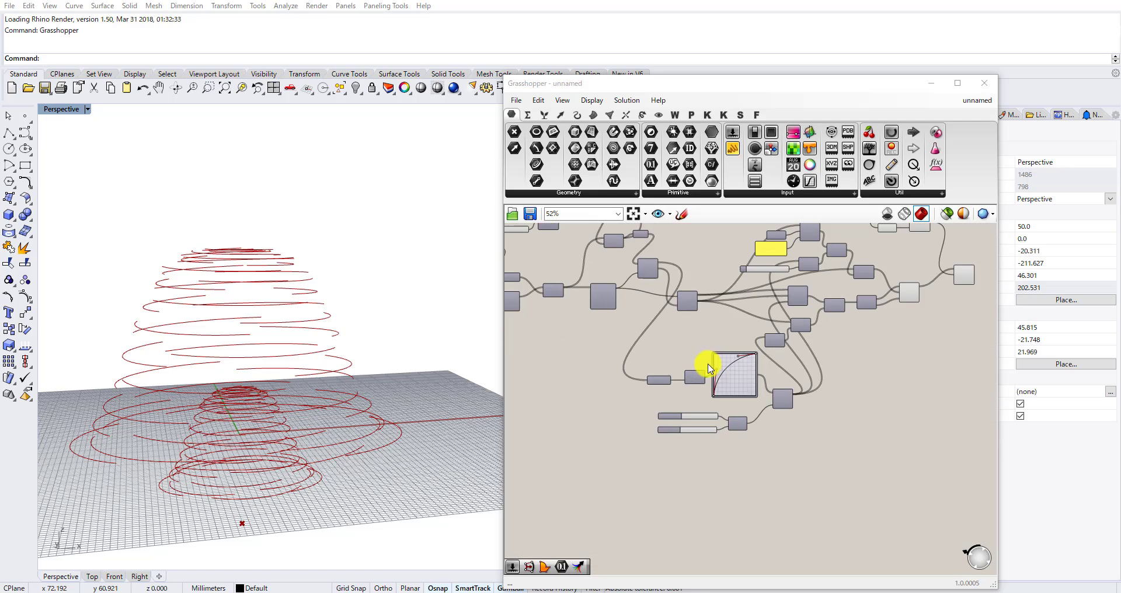
drag(594, 388, 598, 393)
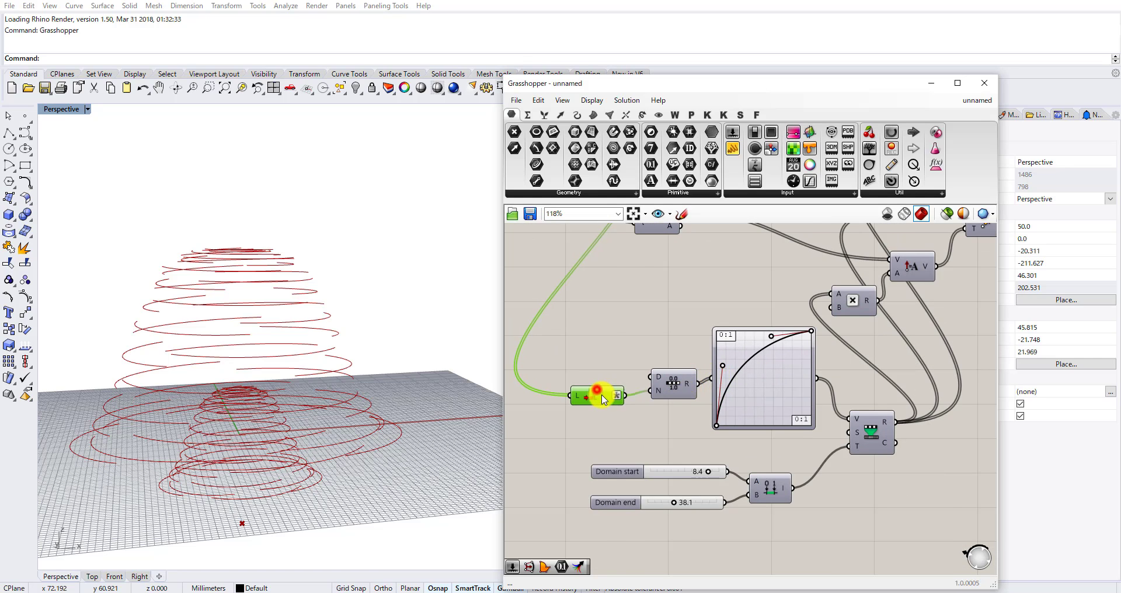
drag(669, 391, 670, 396)
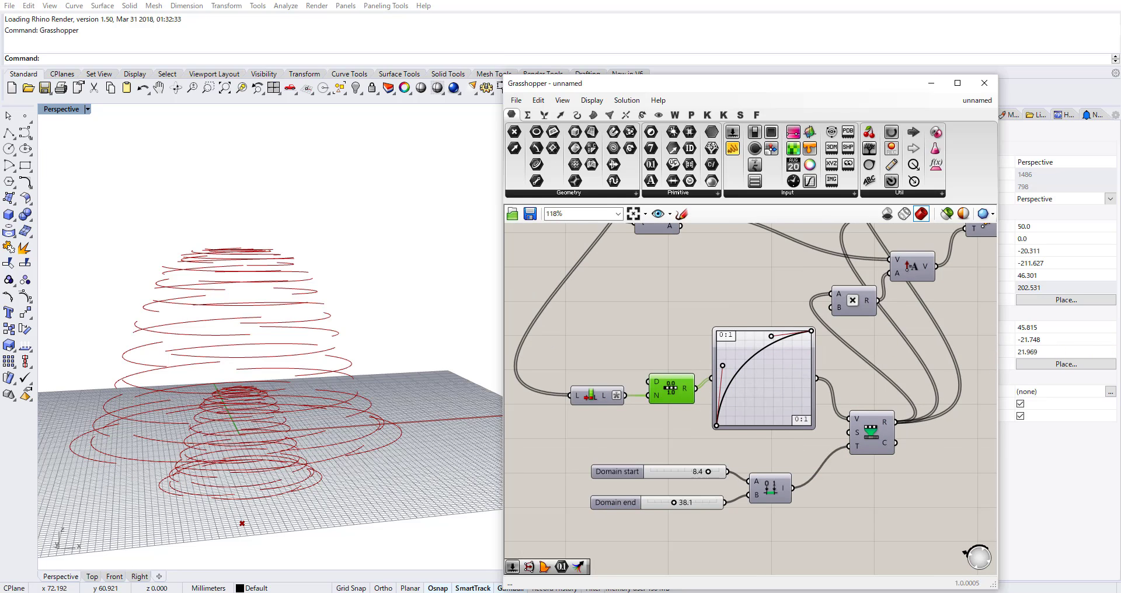
scroll(777, 295, up, 2)
click(759, 368)
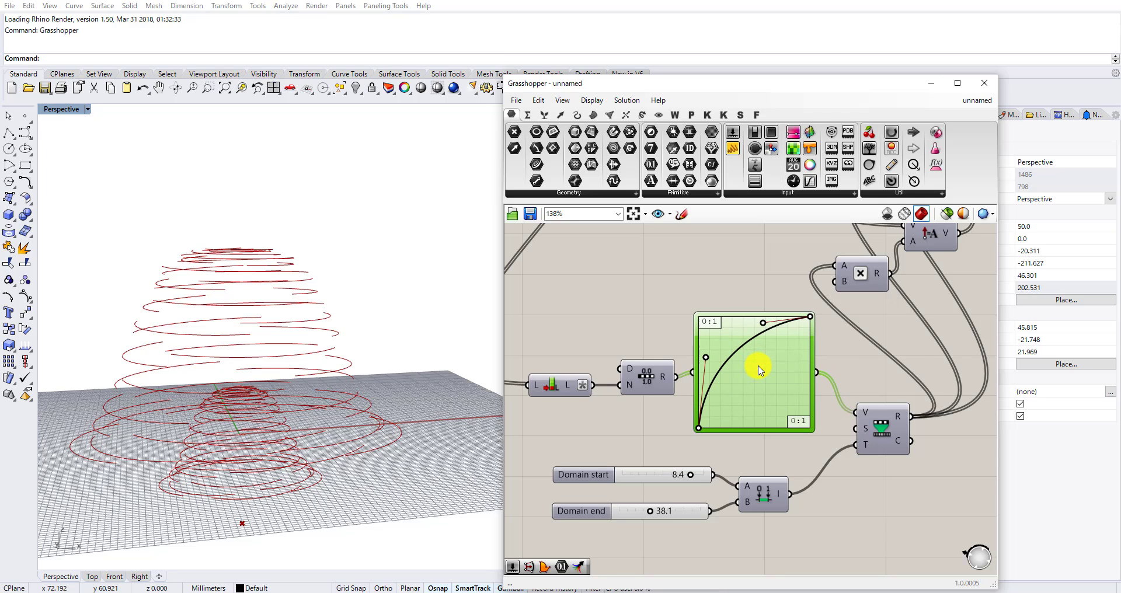
right_drag(877, 373, 792, 315)
scroll(721, 403, up, 1)
right_drag(732, 350, 874, 337)
scroll(605, 309, up, 1)
click(575, 307)
scroll(643, 306, down, 2)
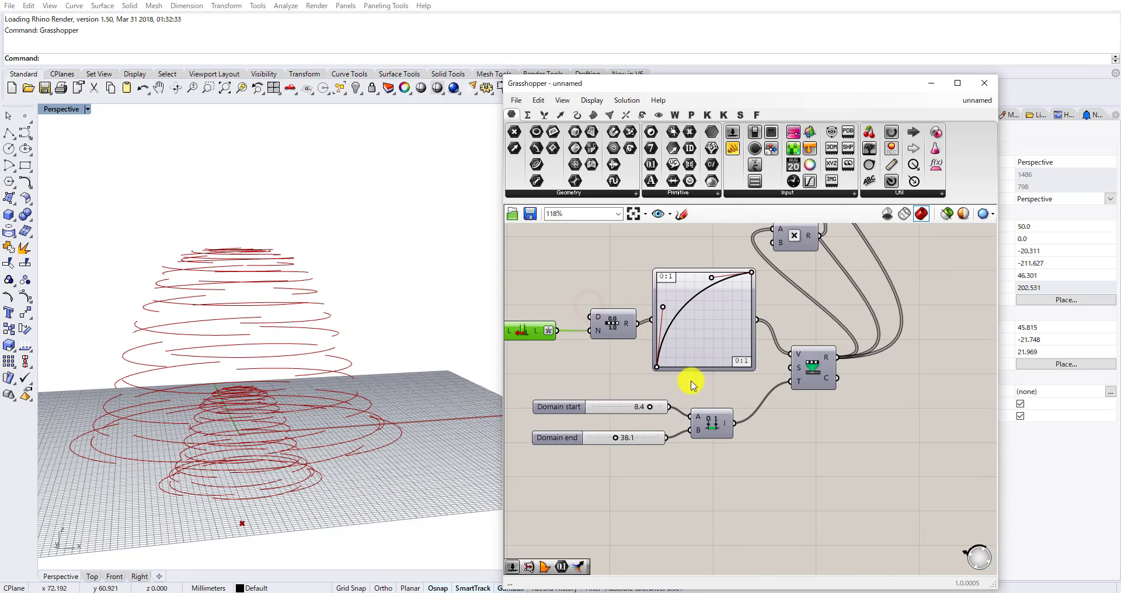
Add a Remap Numbers component below the Graph Mapper.
double_click(766, 446)
text(rem)
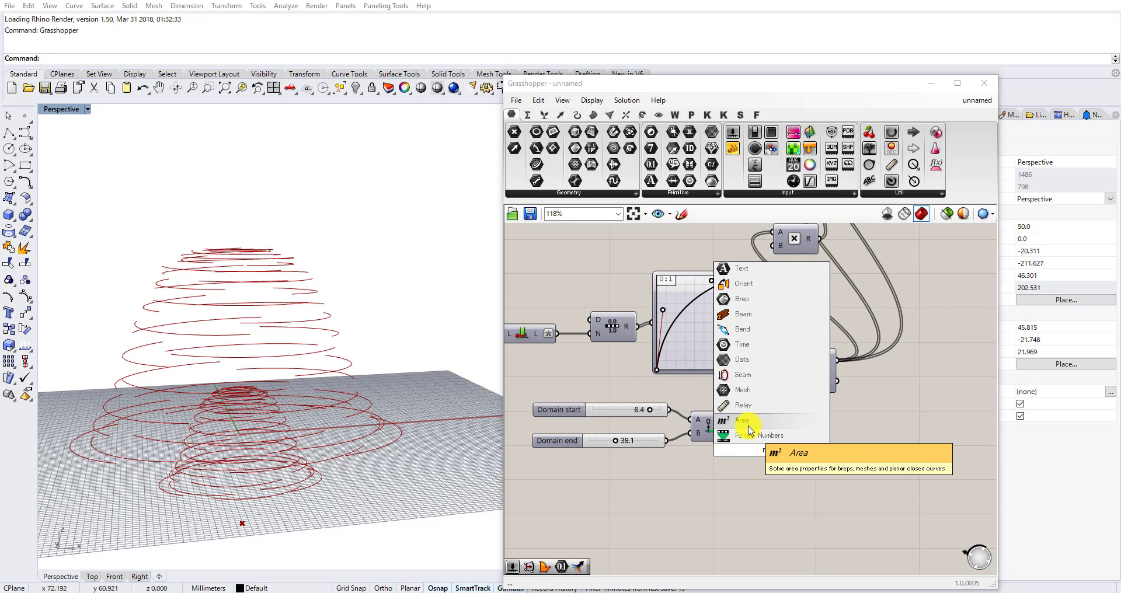
Add a second Remap Numbers fed by the Graph Mapper, with a new Construct Domain wired to its target input.
click(749, 432)
drag(760, 324, 820, 471)
double_click(739, 485)
text(construct)
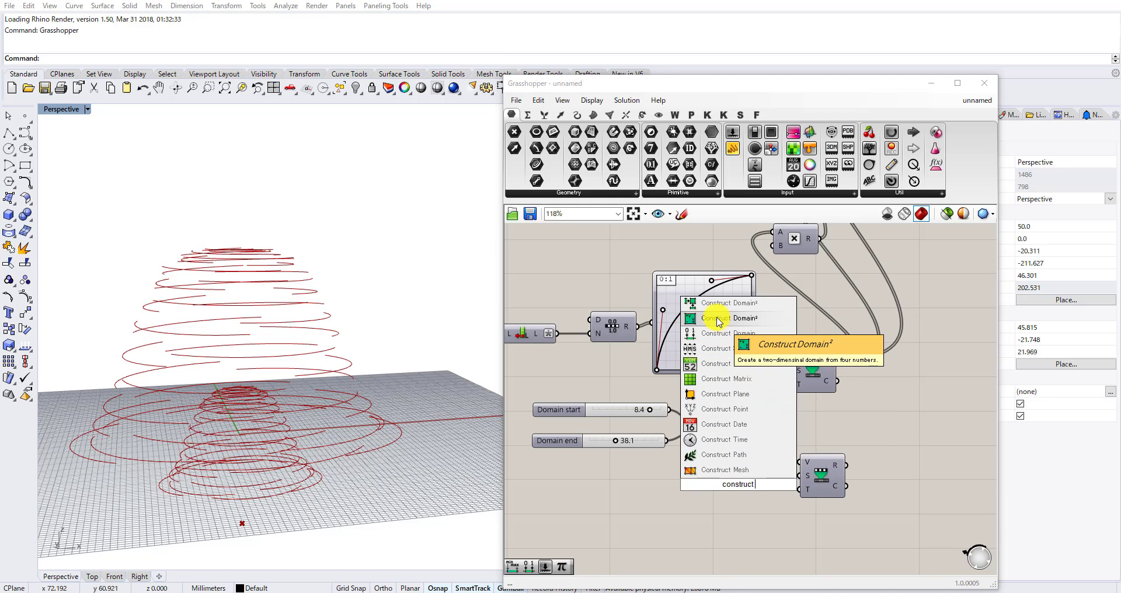
click(719, 335)
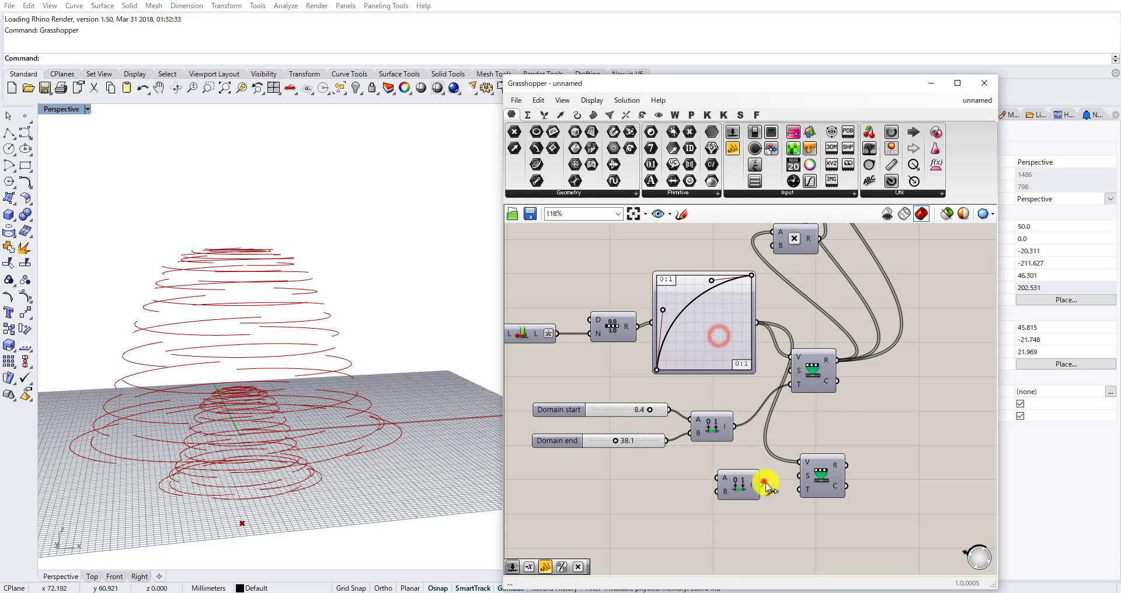
drag(765, 483, 723, 497)
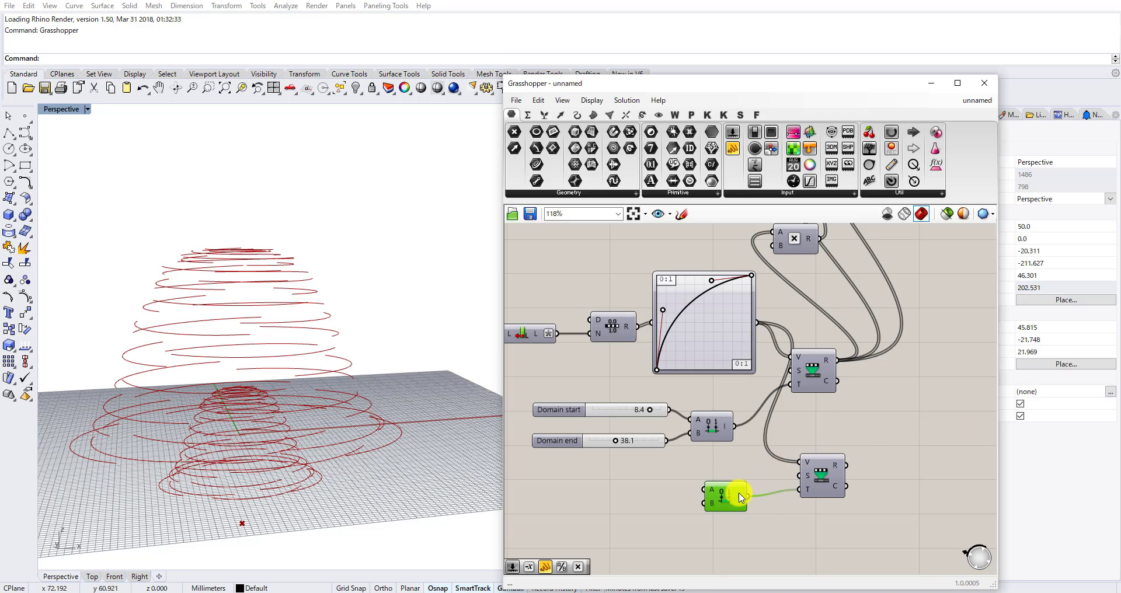
drag(735, 490, 731, 494)
Add a number slider set to 1.00 and connect it to the new Construct Domain's A input.
right_drag(618, 508, 677, 476)
click(678, 476)
double_click(678, 476)
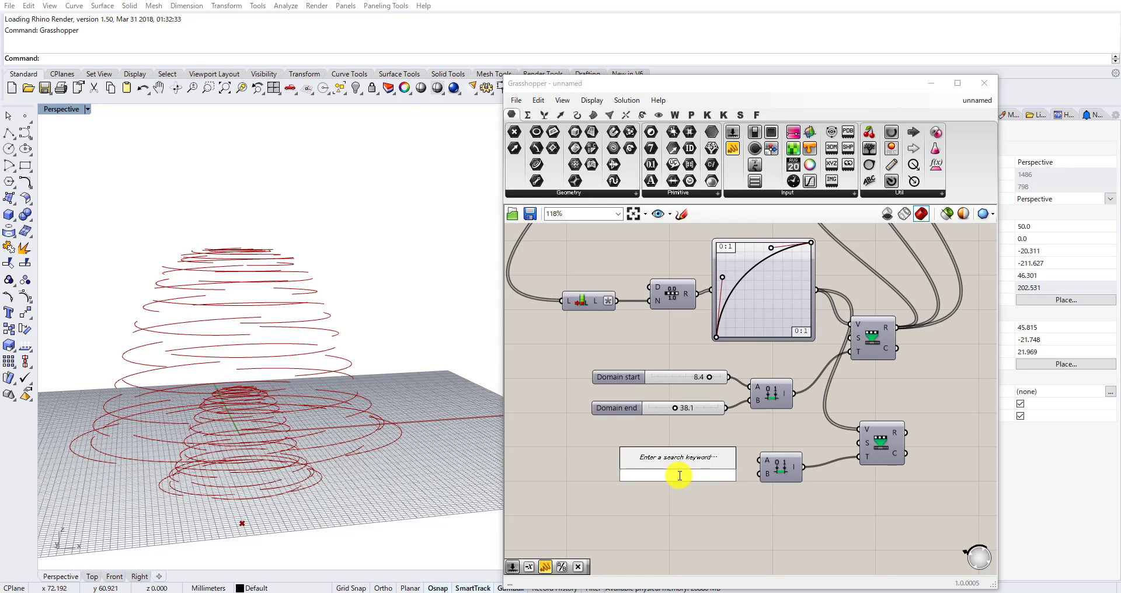
text(1)
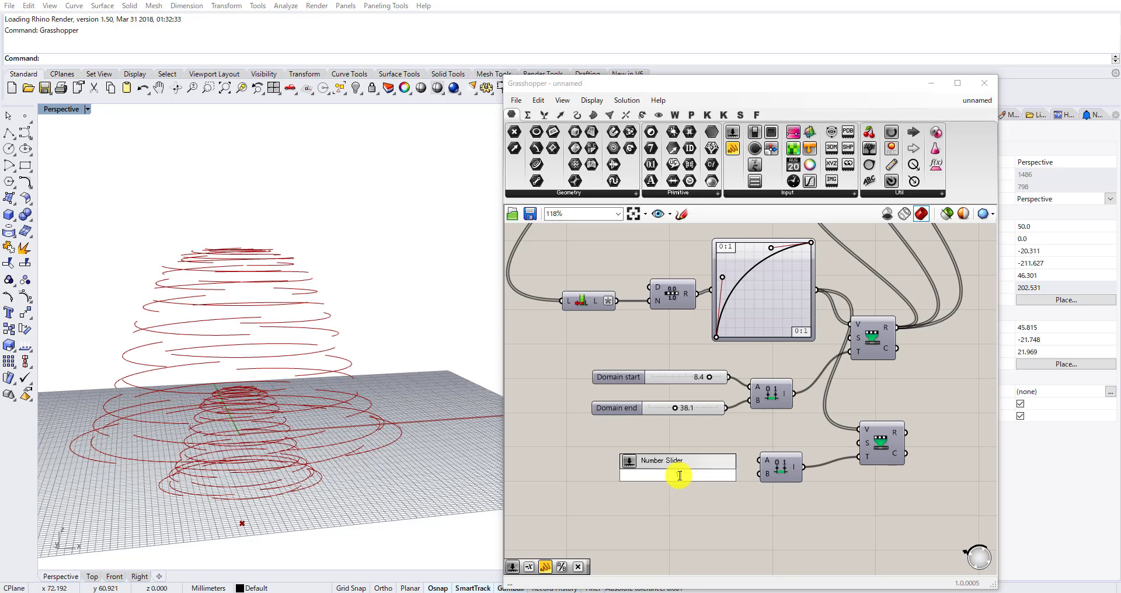
click(679, 475)
scroll(731, 461, up, 2)
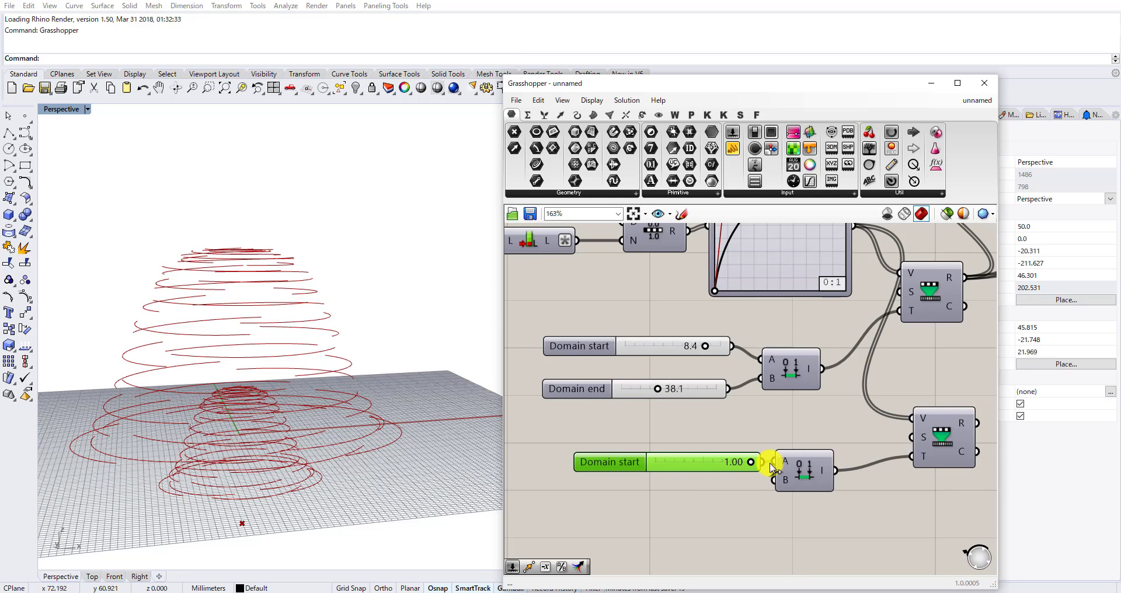
mouse_move(735, 465)
mouse_down()
mouse_move(701, 453)
mouse_move(715, 471)
mouse_up()
Add a number slider set to 2.40 and connect it to the new Construct Domain's B input.
key(ctrl+v)
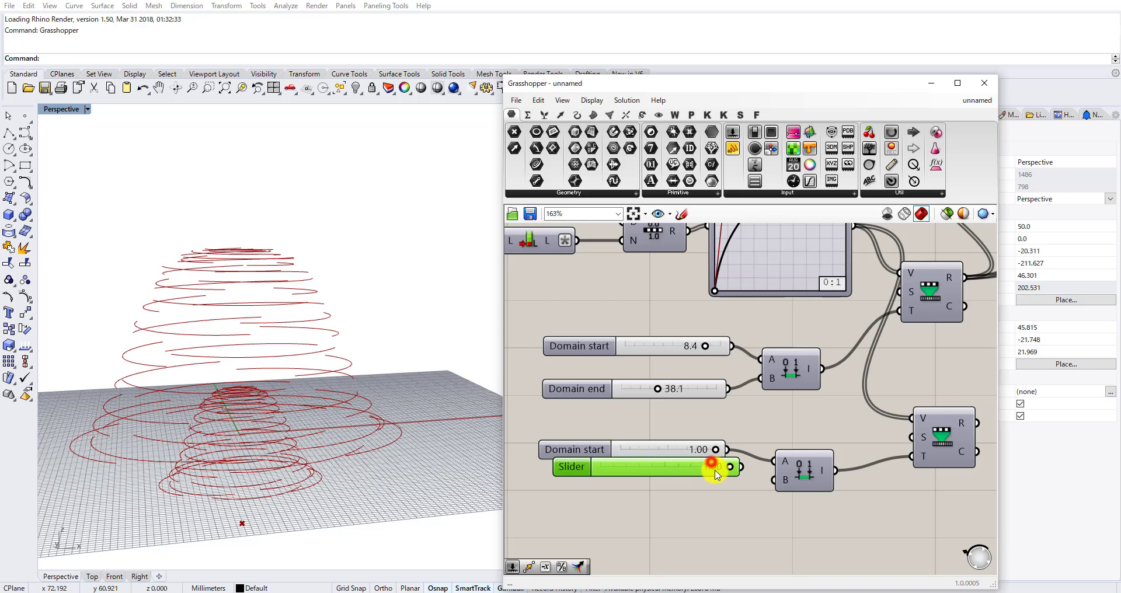
key(Delete)
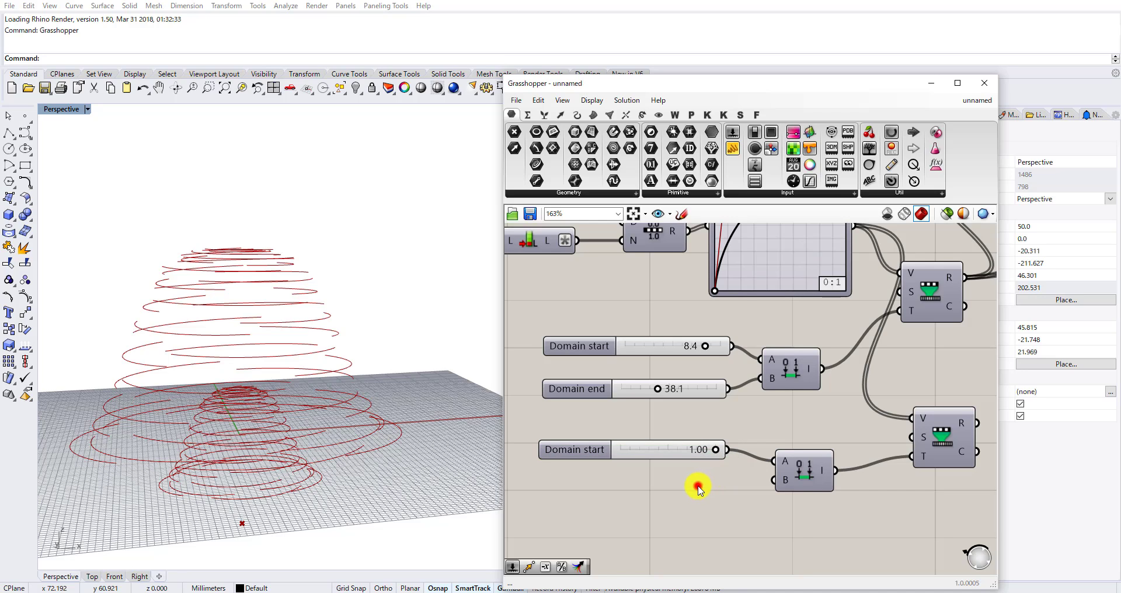
double_click(698, 483)
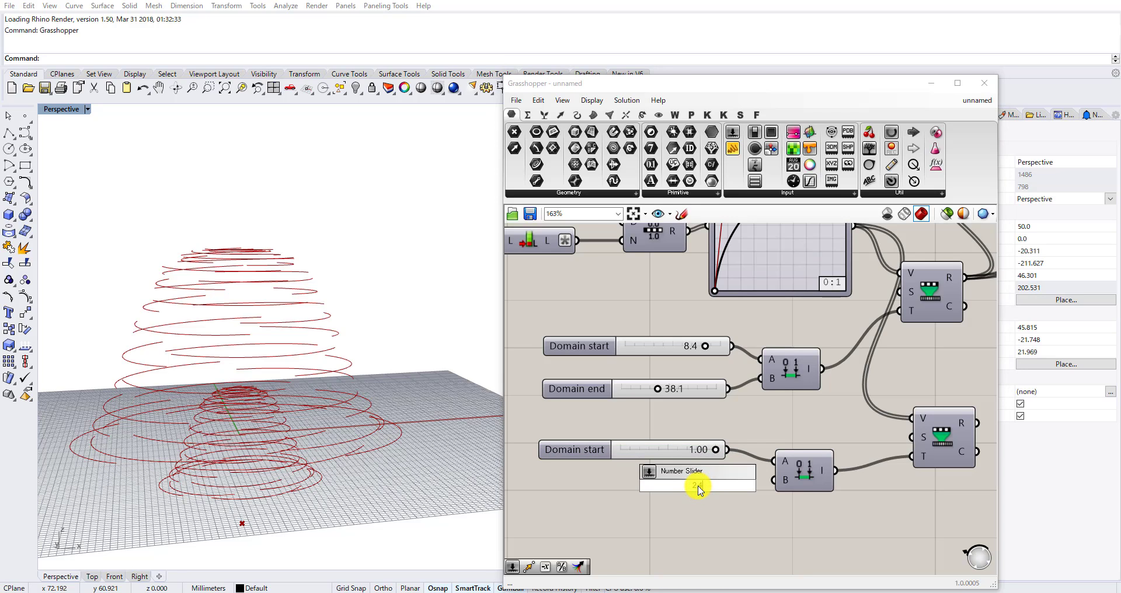
text(2.40)
key(Return)
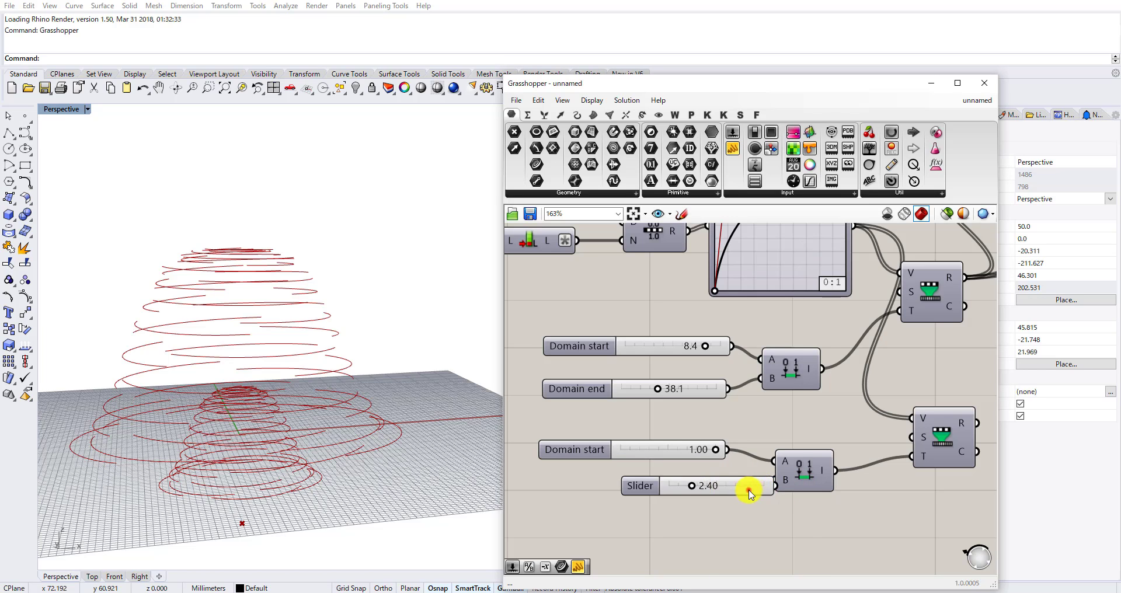
drag(749, 490, 775, 480)
scroll(730, 476, down, 5)
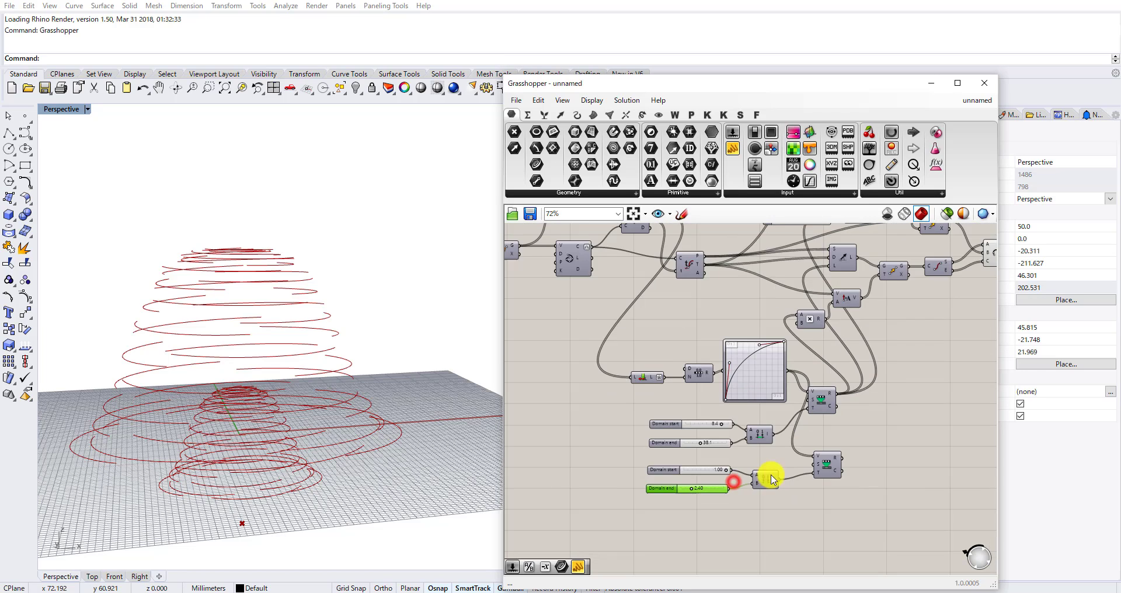
scroll(743, 515, down, 2)
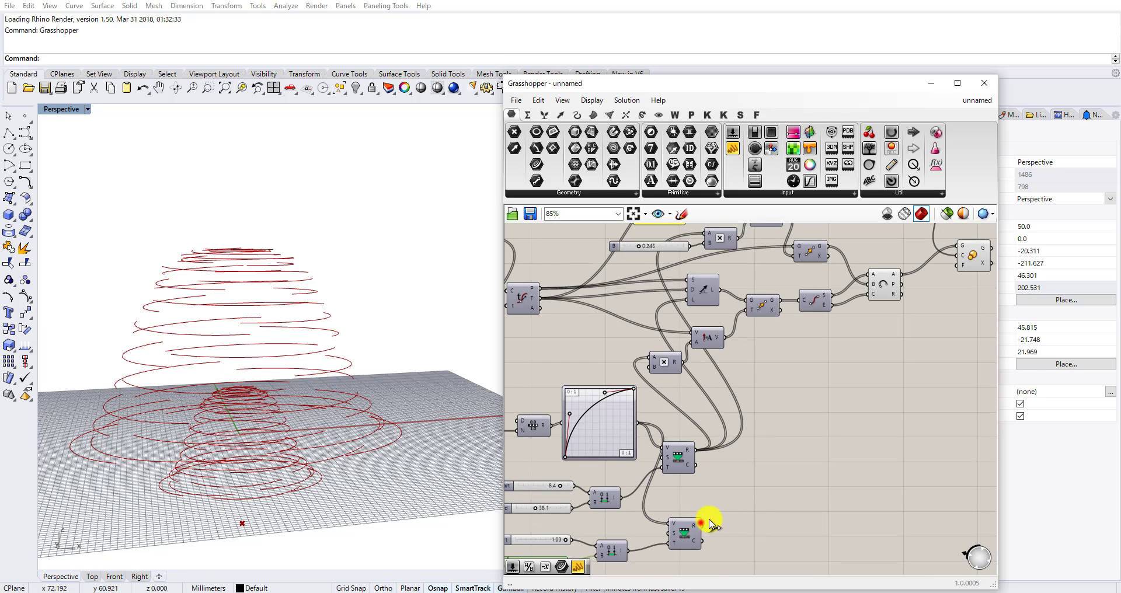
drag(727, 515, 888, 344)
scroll(888, 380, up, 2)
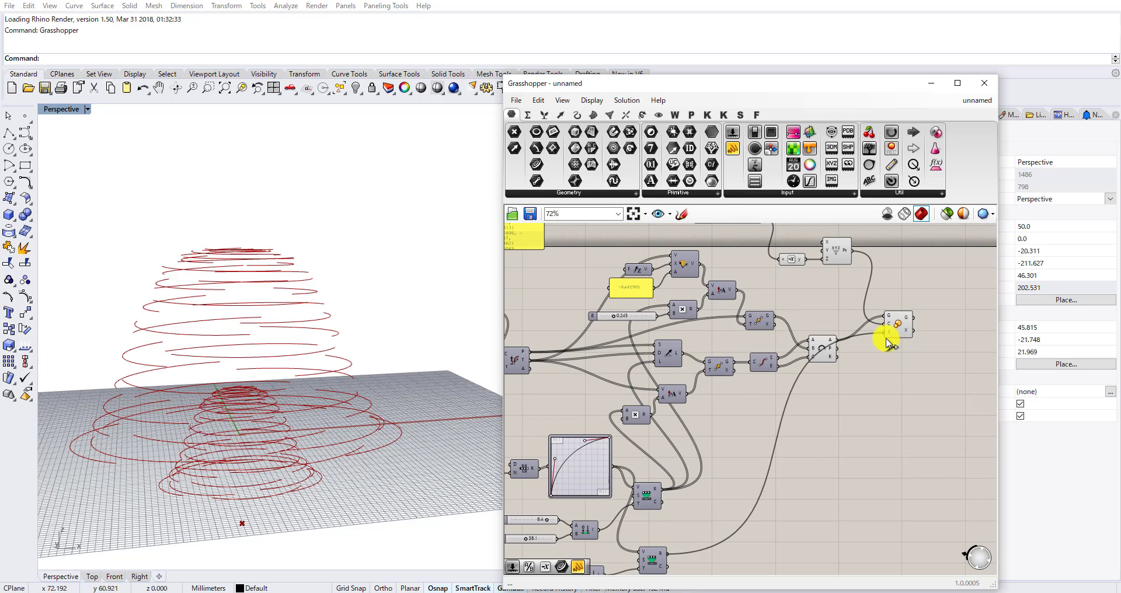
Connect the second Remap Numbers' mapped output to the Scale component's F input.
right_drag(664, 559, 659, 506)
mouse_move(663, 503)
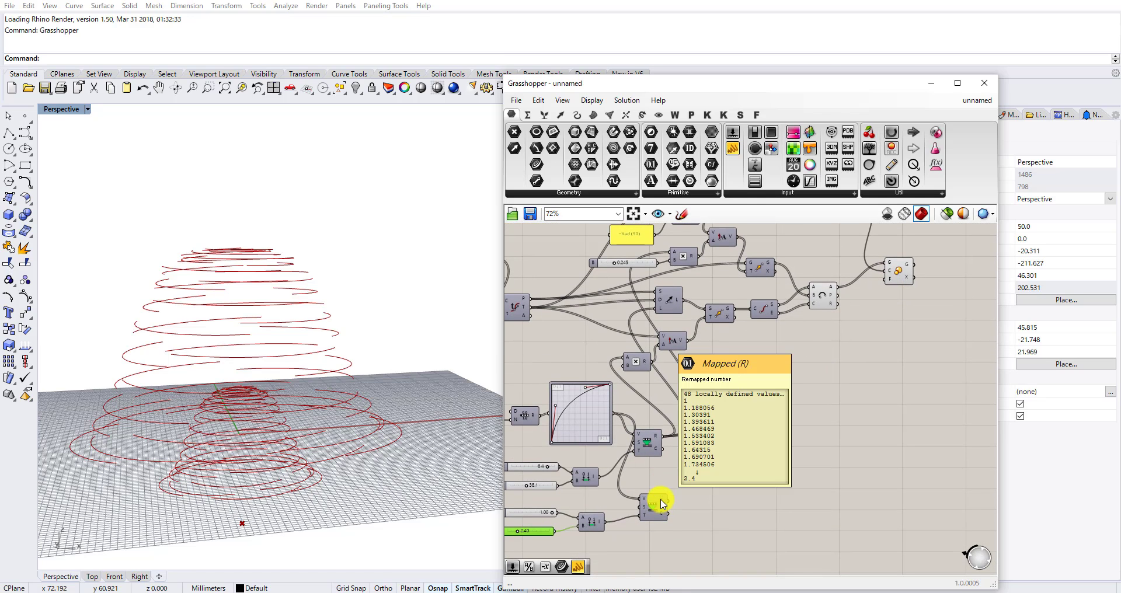
scroll(676, 430, up, 6)
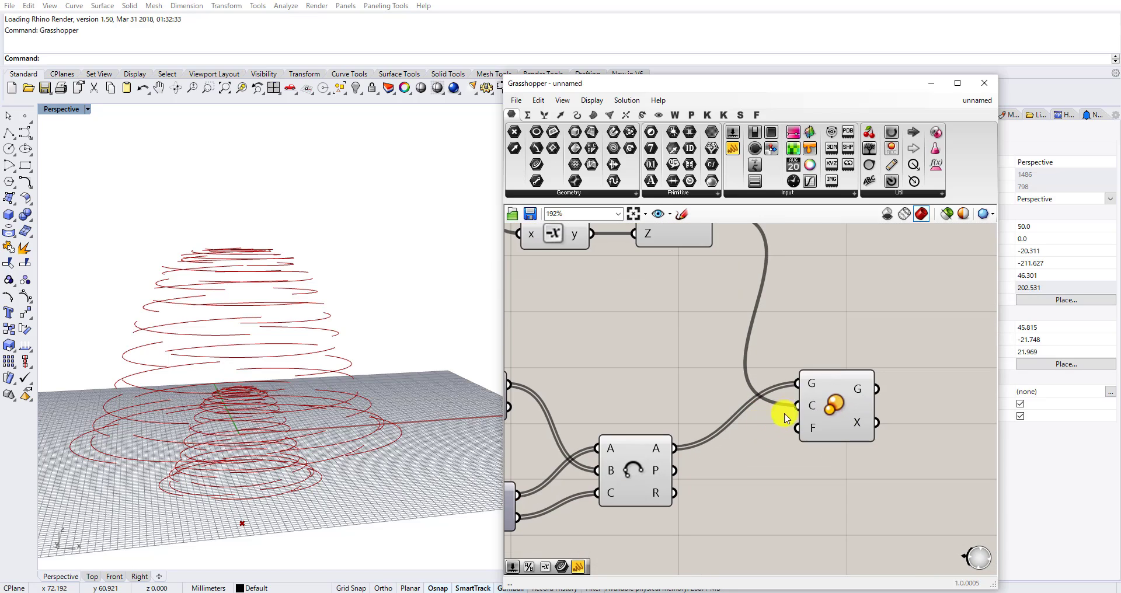
scroll(816, 336, down, 3)
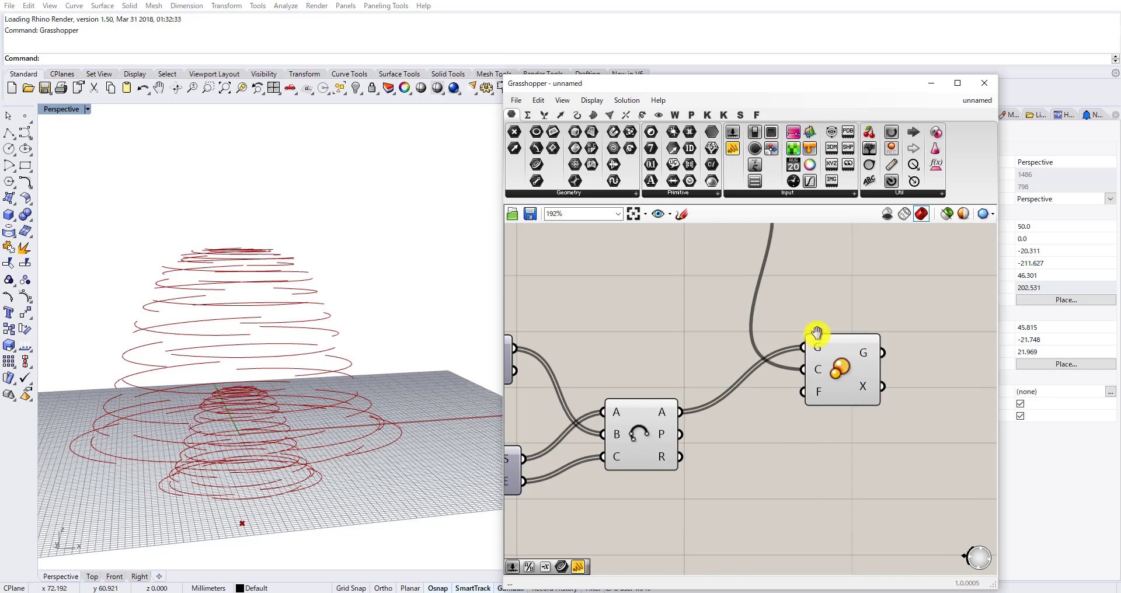
scroll(721, 432, down, 4)
right_drag(675, 480, 693, 403)
scroll(631, 496, up, 2)
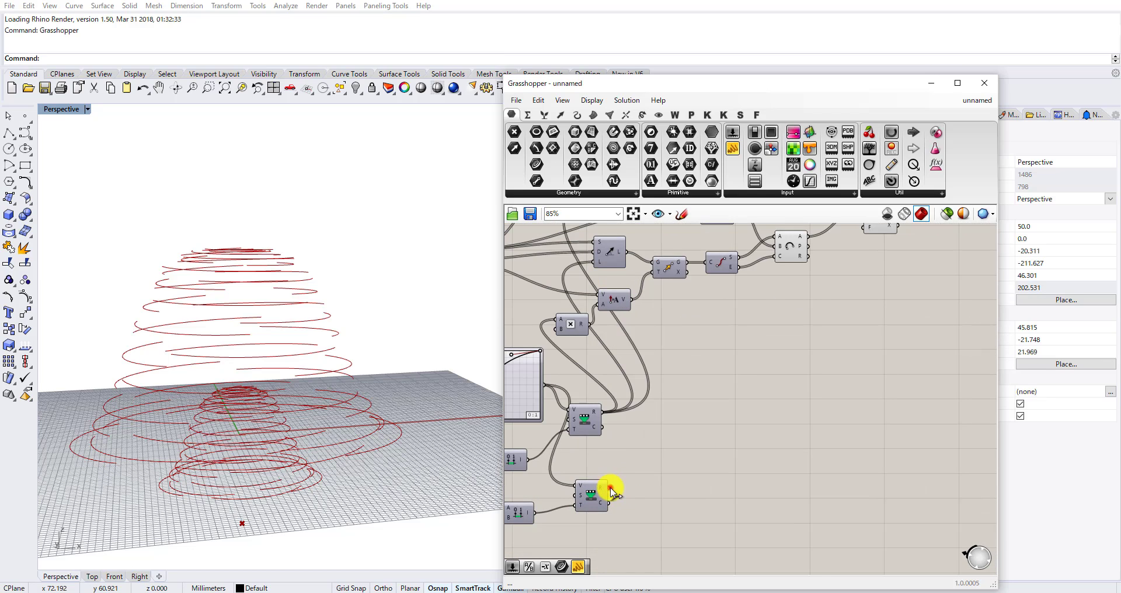
scroll(659, 467, down, 4)
drag(610, 488, 795, 341)
scroll(746, 357, up, 4)
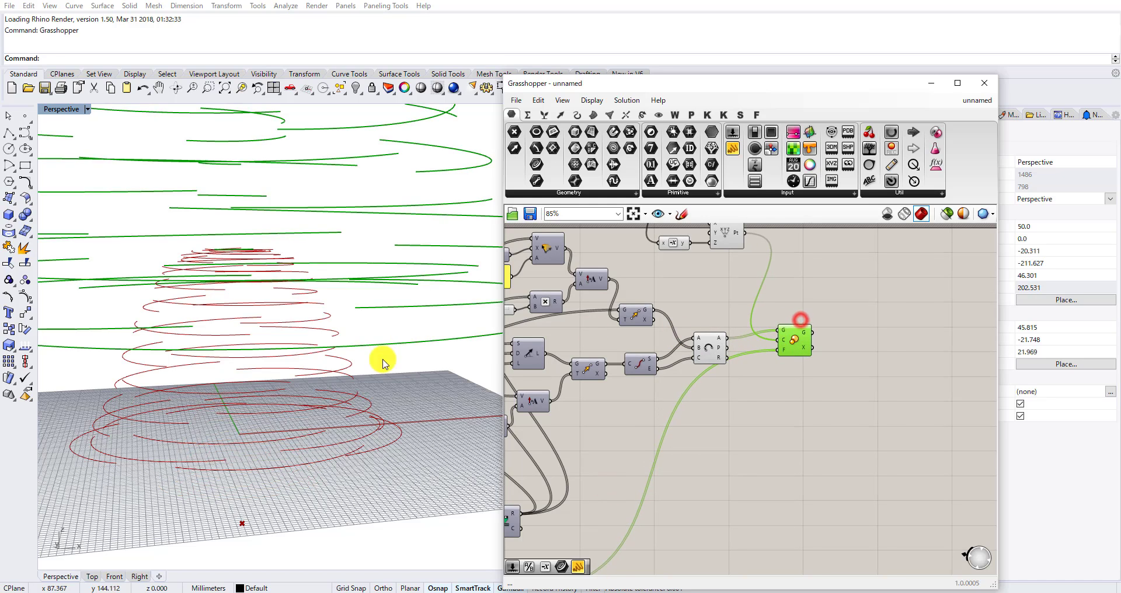
Examine the scaled arcs against the original arcs from the side and from above.
scroll(419, 365, down, 16)
right_drag(418, 346, 363, 327)
scroll(394, 388, up, 5)
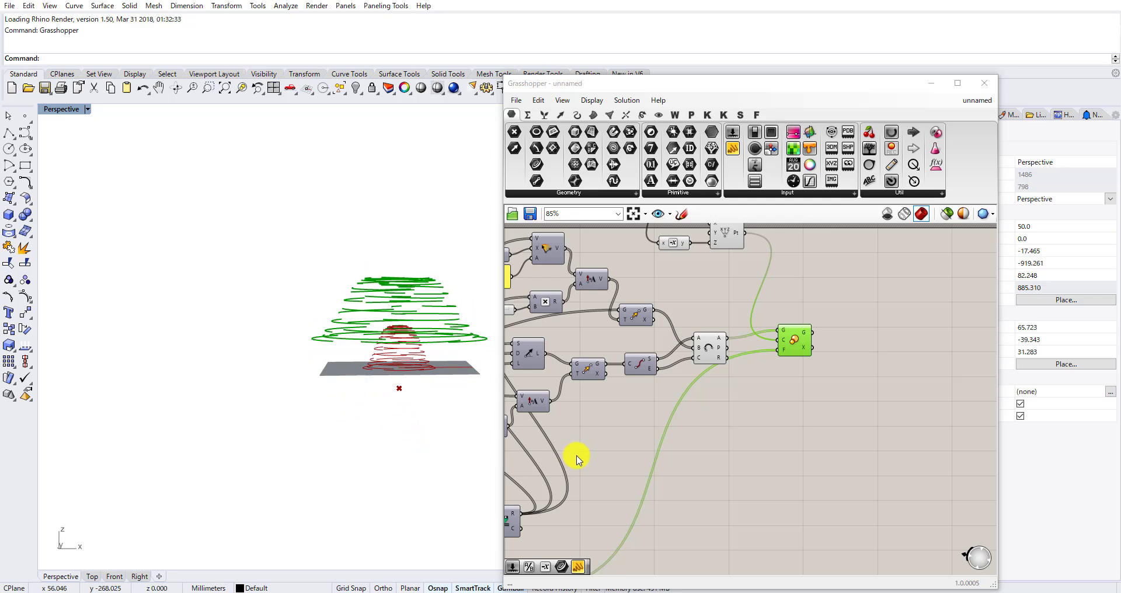
right_drag(578, 458, 653, 405)
right_drag(401, 309, 416, 390)
right_drag(633, 376, 788, 304)
scroll(788, 304, down, 2)
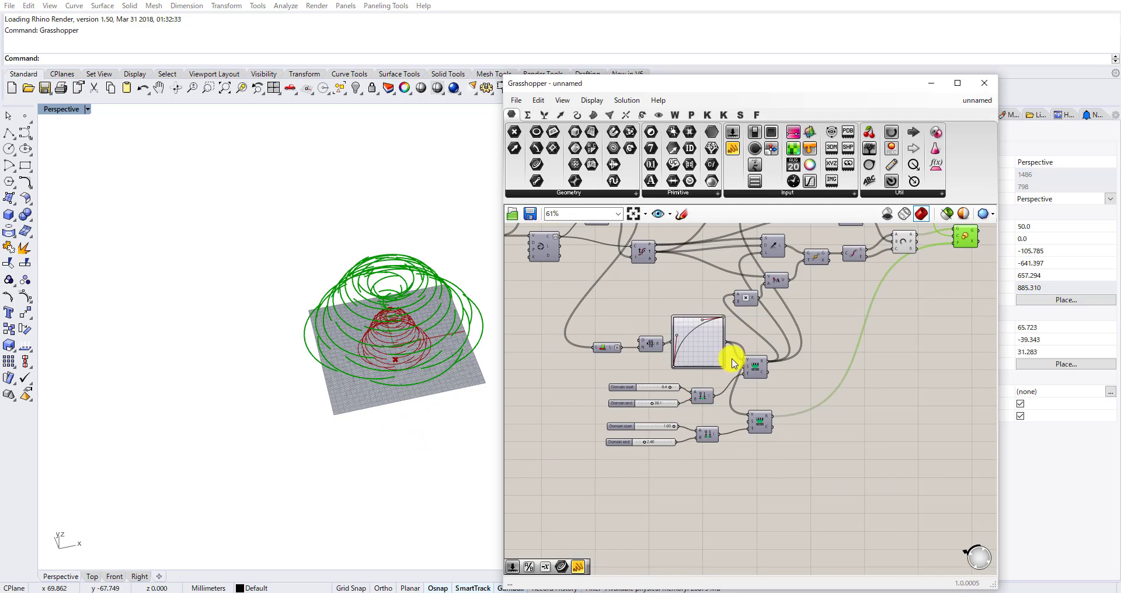
Set the second domain's start to 0.96 and its end to 1.51.
scroll(680, 412, up, 3)
scroll(640, 423, up, 3)
drag(698, 443, 630, 444)
right_drag(409, 374, 391, 291)
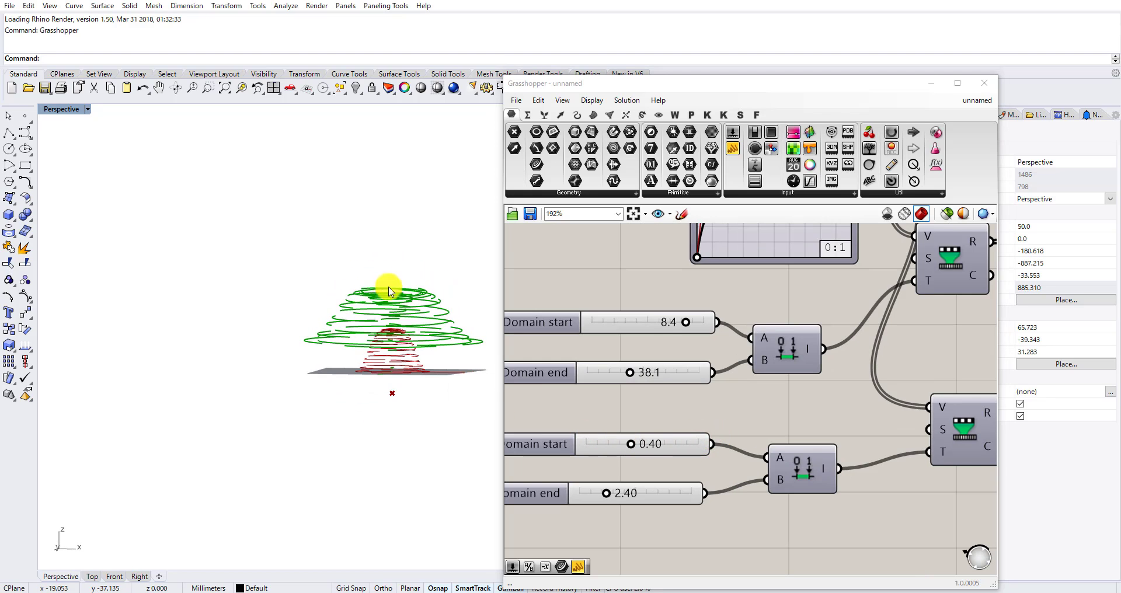
drag(639, 448, 699, 444)
drag(606, 494, 599, 495)
mouse_move(700, 444)
mouse_down()
mouse_move(672, 445)
mouse_move(696, 445)
mouse_up()
right_drag(419, 310, 421, 393)
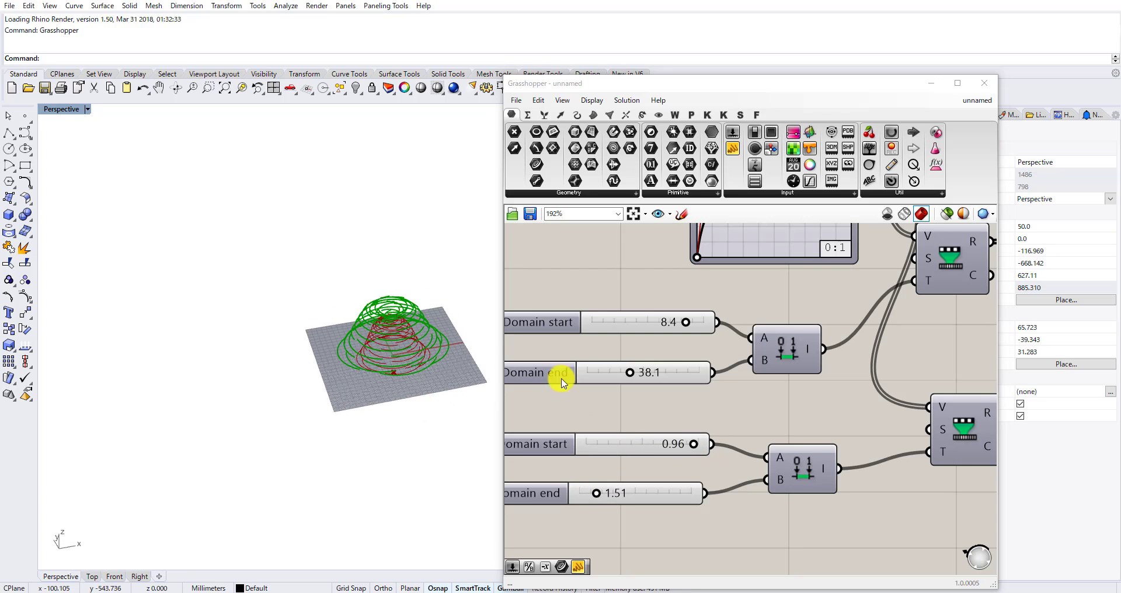
Add another Range component below the existing one.
scroll(741, 366, down, 3)
scroll(740, 366, down, 1)
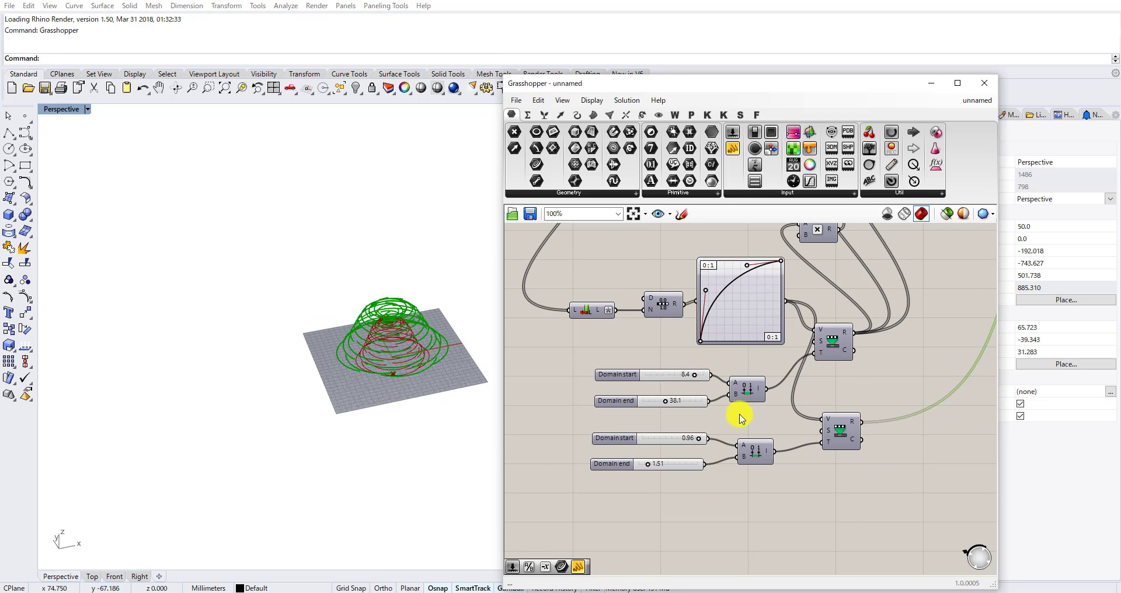
right_drag(793, 394, 768, 413)
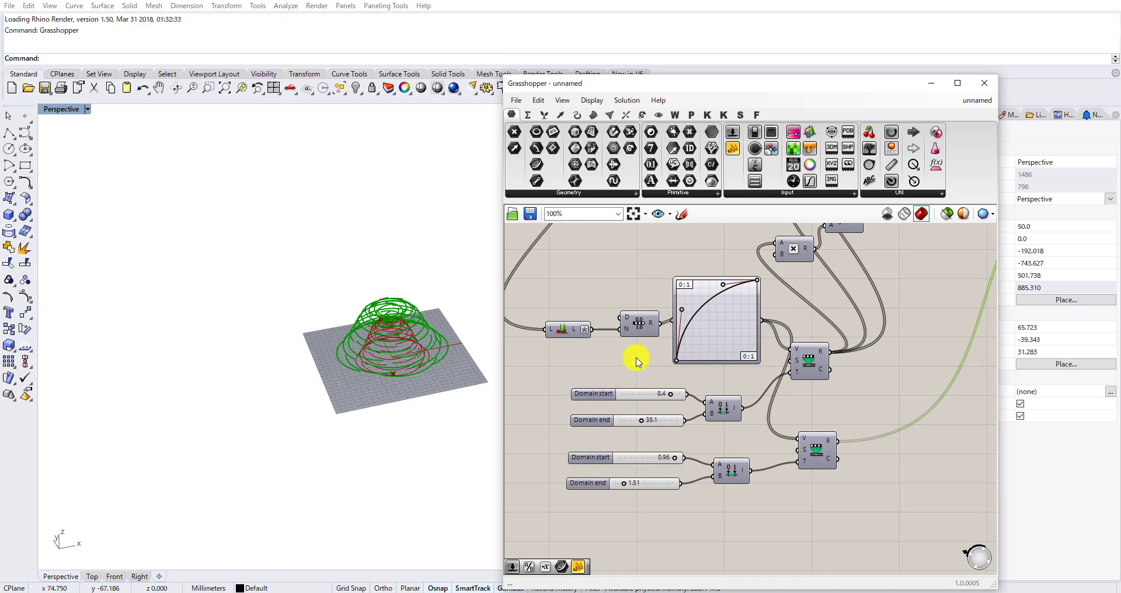
double_click(636, 361)
text(range)
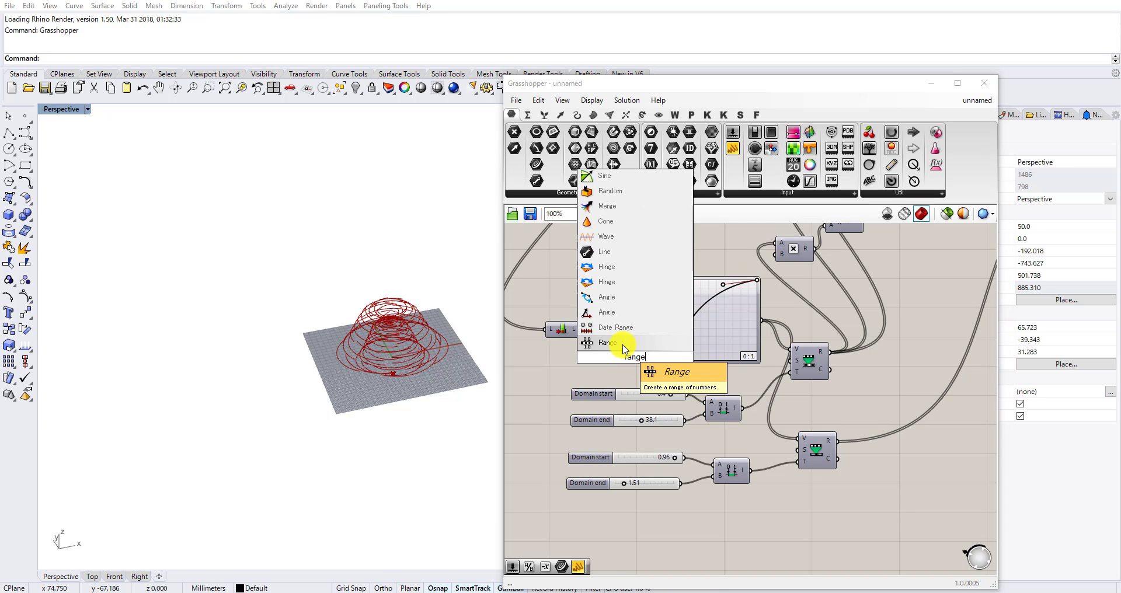
click(624, 349)
scroll(596, 341, up, 2)
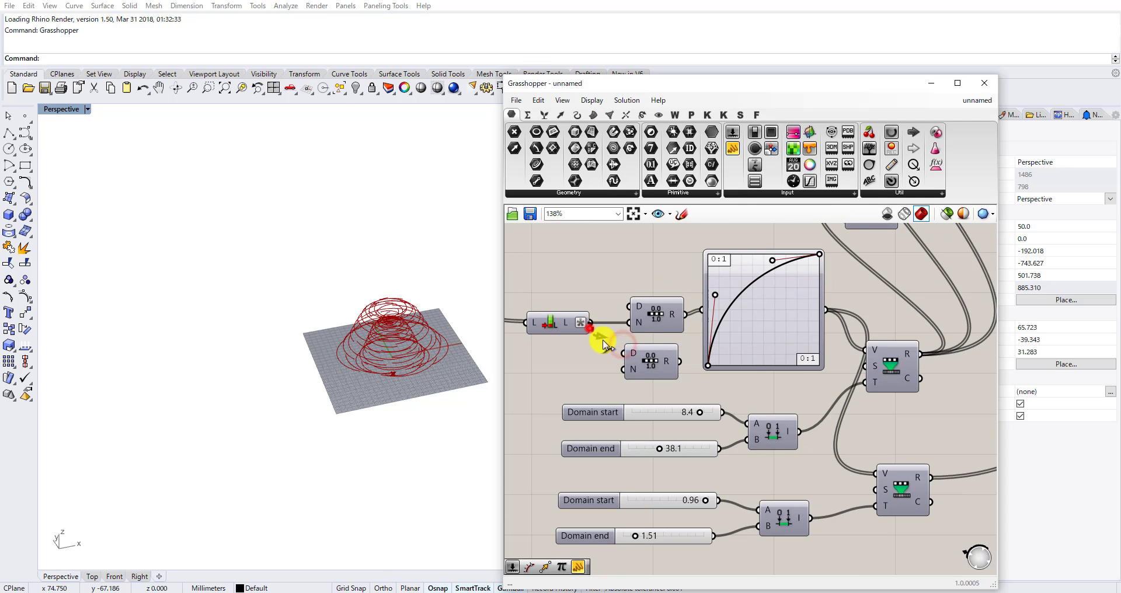
Try feeding the second Remap Numbers' V input directly from the Range, and reconnect the Graph Mapper to that input.
drag(619, 355, 876, 473)
scroll(425, 348, up, 8)
right_drag(390, 337, 389, 311)
right_drag(871, 337, 777, 336)
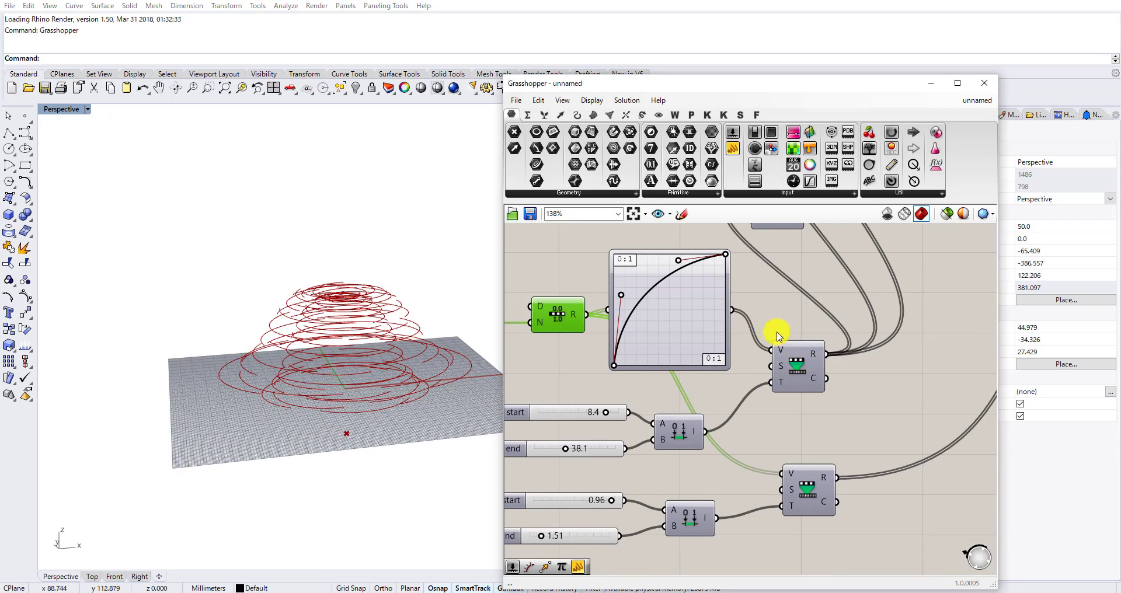
drag(739, 318, 782, 474)
mouse_move(321, 312)
right_down()
mouse_move(326, 413)
mouse_move(318, 297)
mouse_move(328, 301)
right_up()
Reposition the Scale component above the Arc component and highlight each one's arcs to compare the two sets.
scroll(681, 406, down, 5)
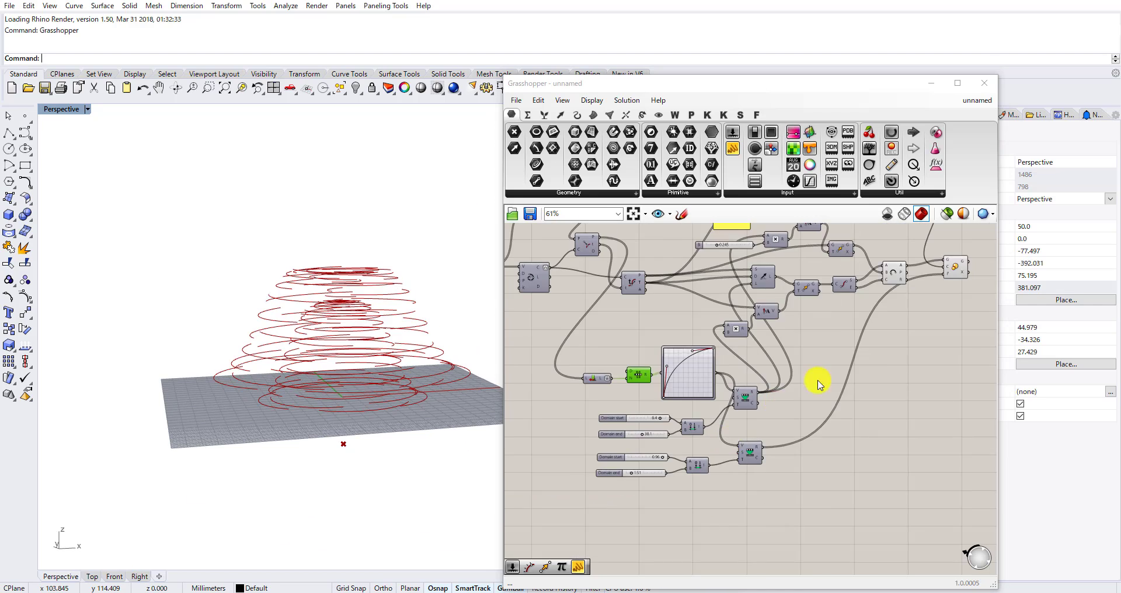
scroll(880, 346, up, 5)
drag(732, 434, 719, 359)
drag(585, 437, 605, 476)
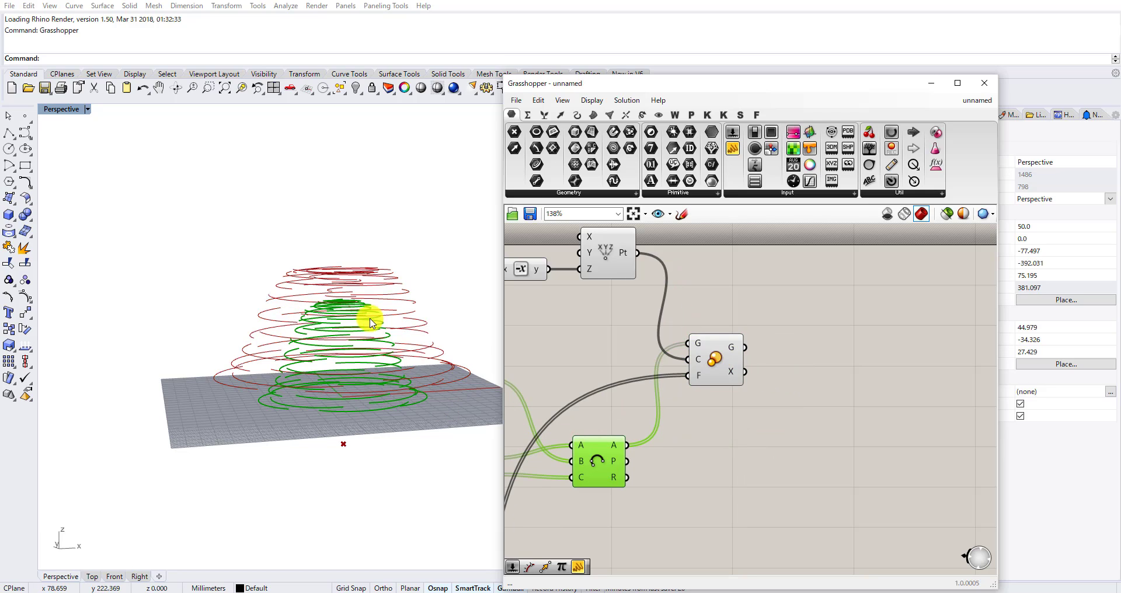
right_drag(313, 366, 409, 421)
click(714, 359)
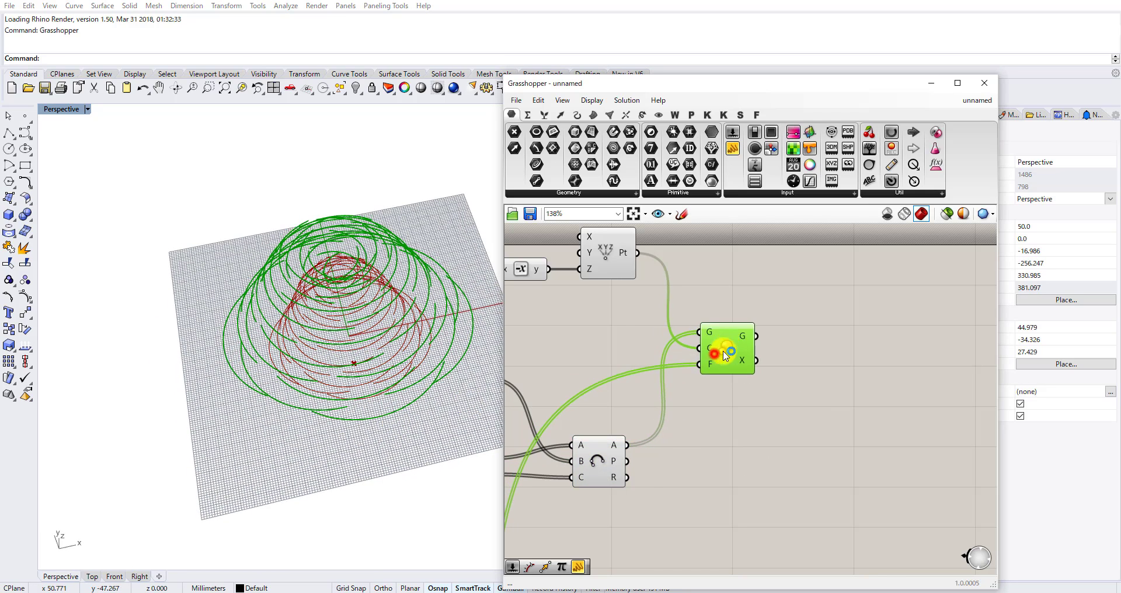
scroll(721, 360, up, 4)
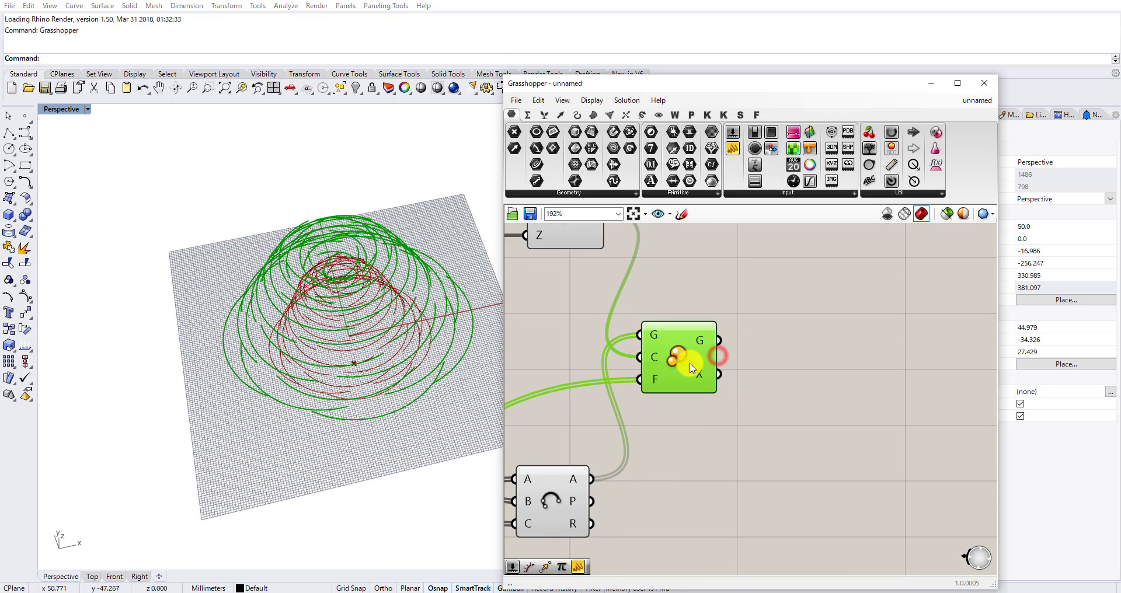
right_drag(706, 508, 699, 438)
Add a Graft Tree component fed by the Arc component's A output and simplify its output.
click(699, 439)
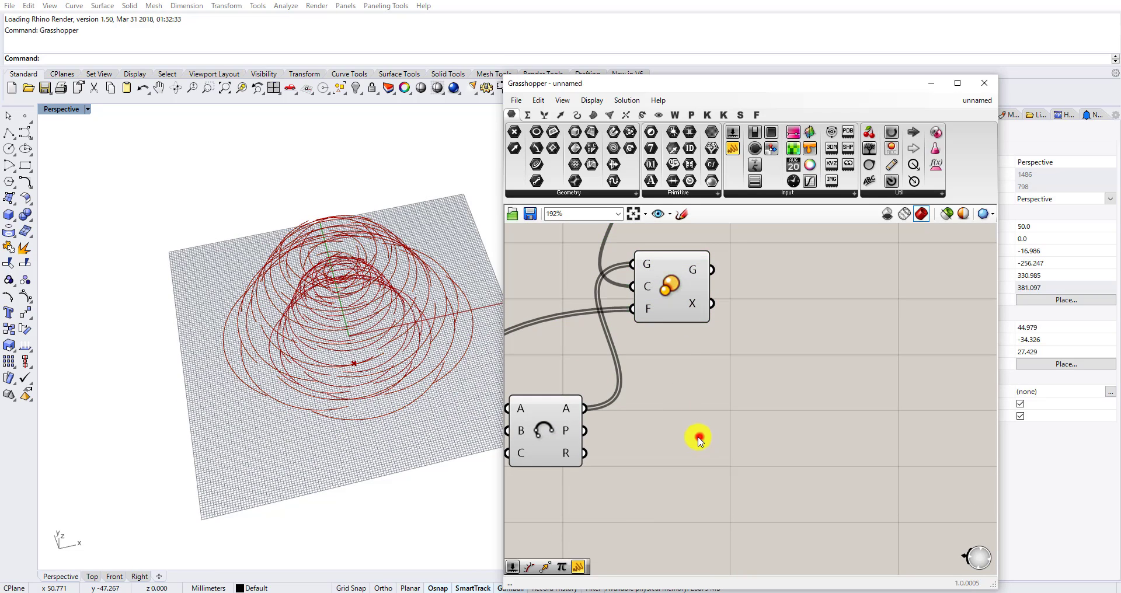
scroll(665, 435, down, 5)
double_click(681, 415)
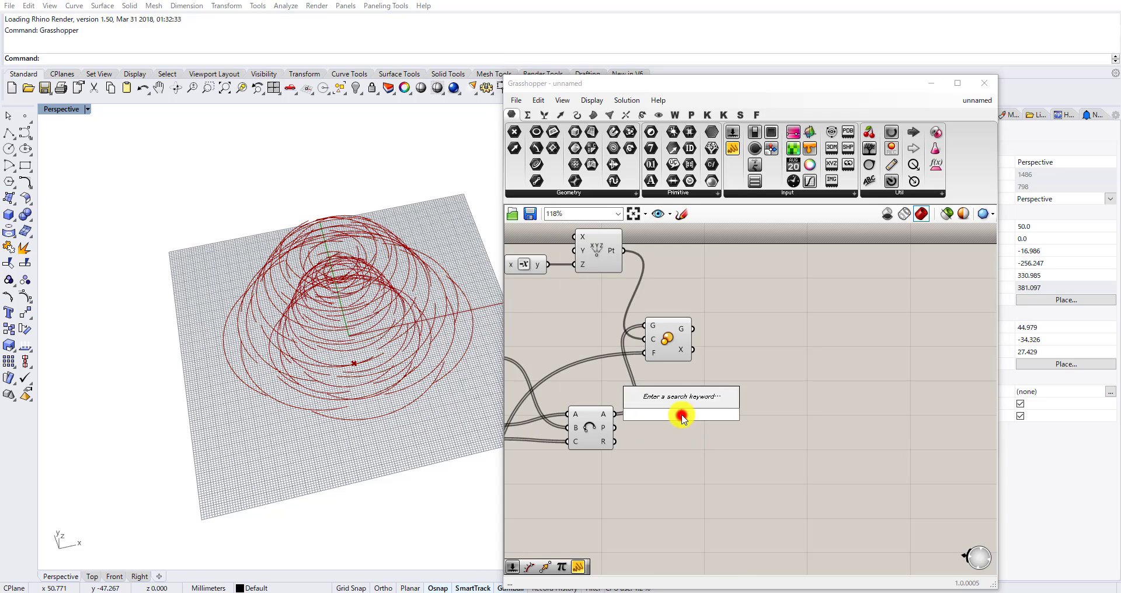
text(gra)
click(667, 404)
drag(617, 412, 767, 380)
right_click(700, 417)
click(729, 481)
Connect the Scale component's G output to a second simplified Graft Tree placed below the first.
drag(691, 329, 740, 377)
drag(750, 378, 774, 377)
right_drag(802, 374, 756, 384)
drag(743, 384, 736, 385)
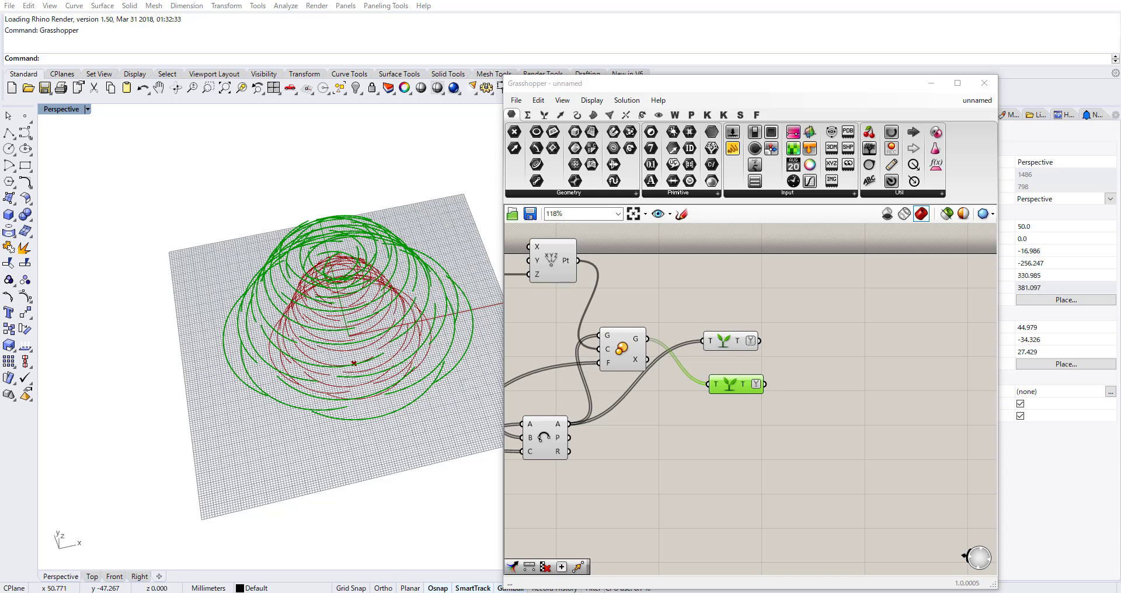
Add a Merge component and connect the upper and lower Graft Tree outputs to its D1 and D2 inputs.
double_click(801, 389)
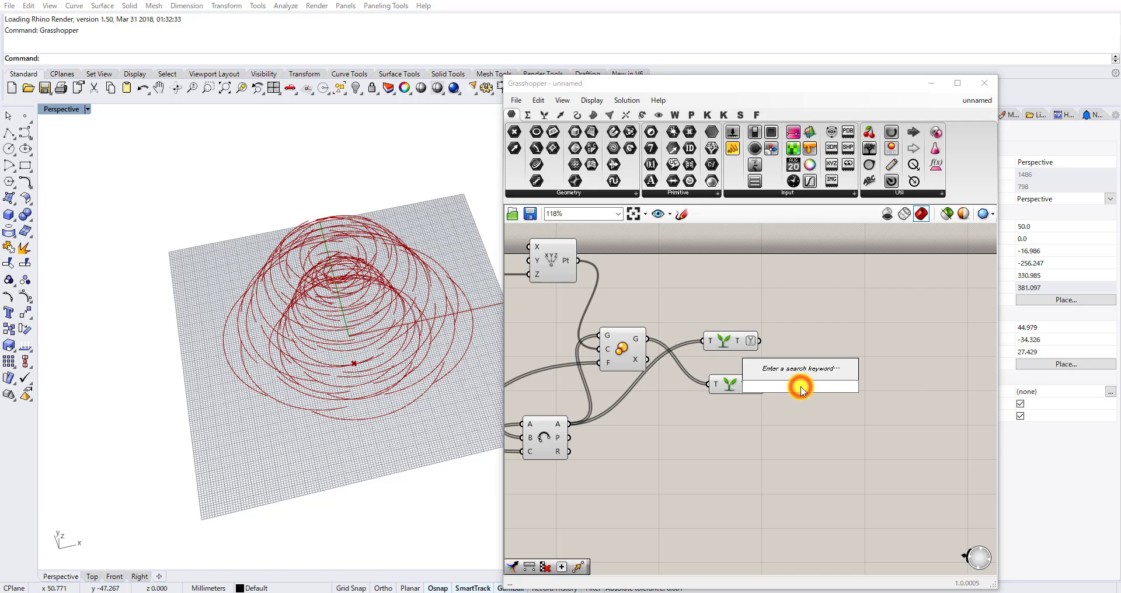
text(merge)
key(Return)
scroll(757, 344, up, 3)
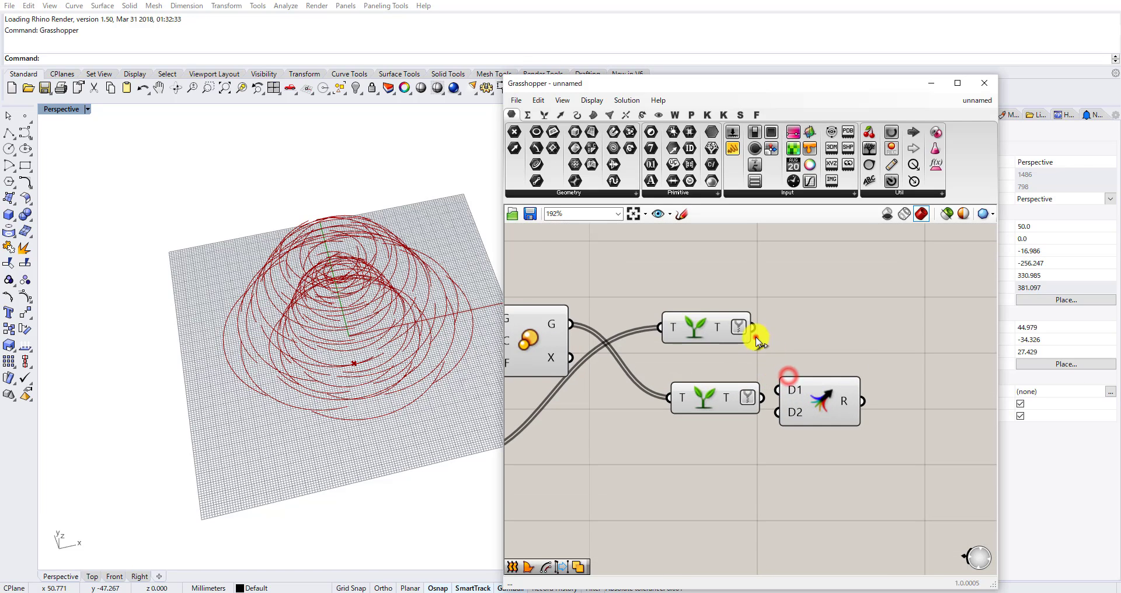
drag(757, 339, 832, 368)
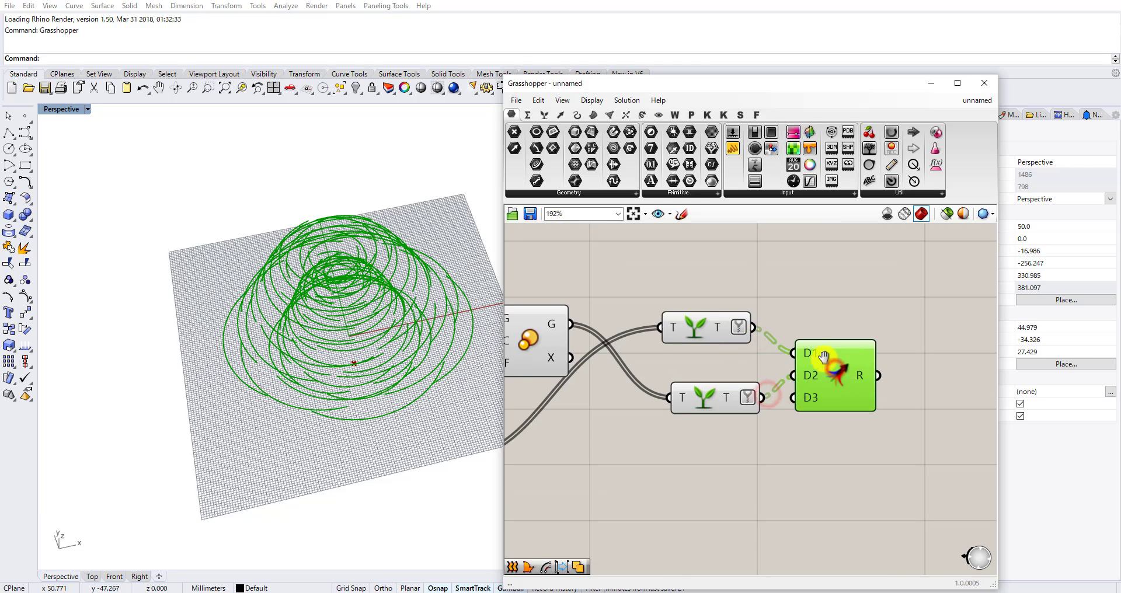
Add a Loft component and connect the Merge component's R output to its C input.
right_drag(824, 357, 753, 344)
double_click(843, 344)
text(loft)
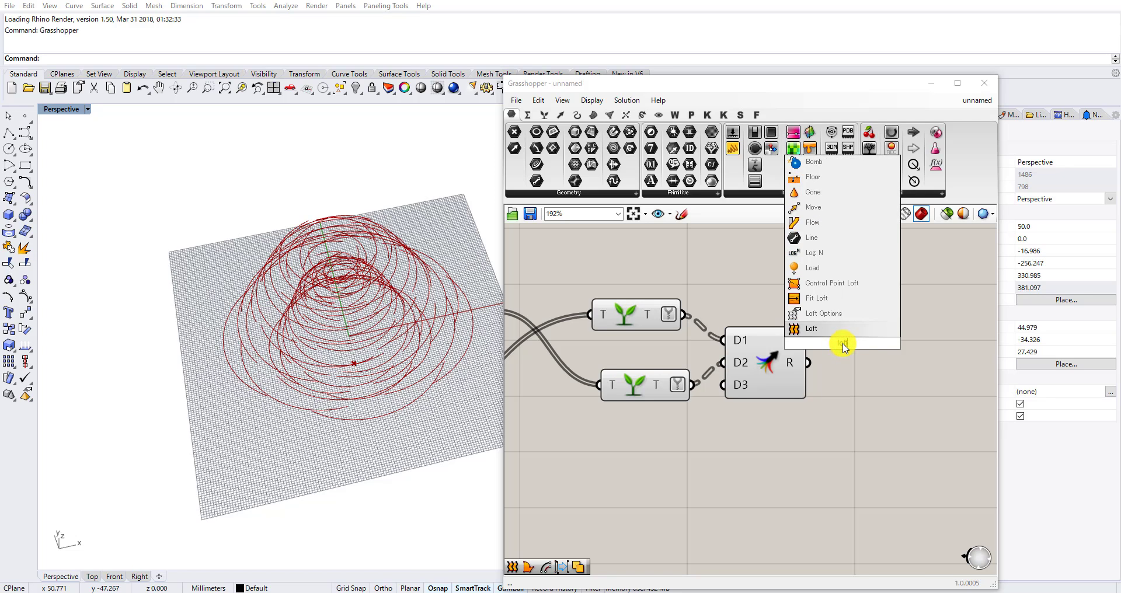
click(843, 329)
drag(834, 349, 806, 362)
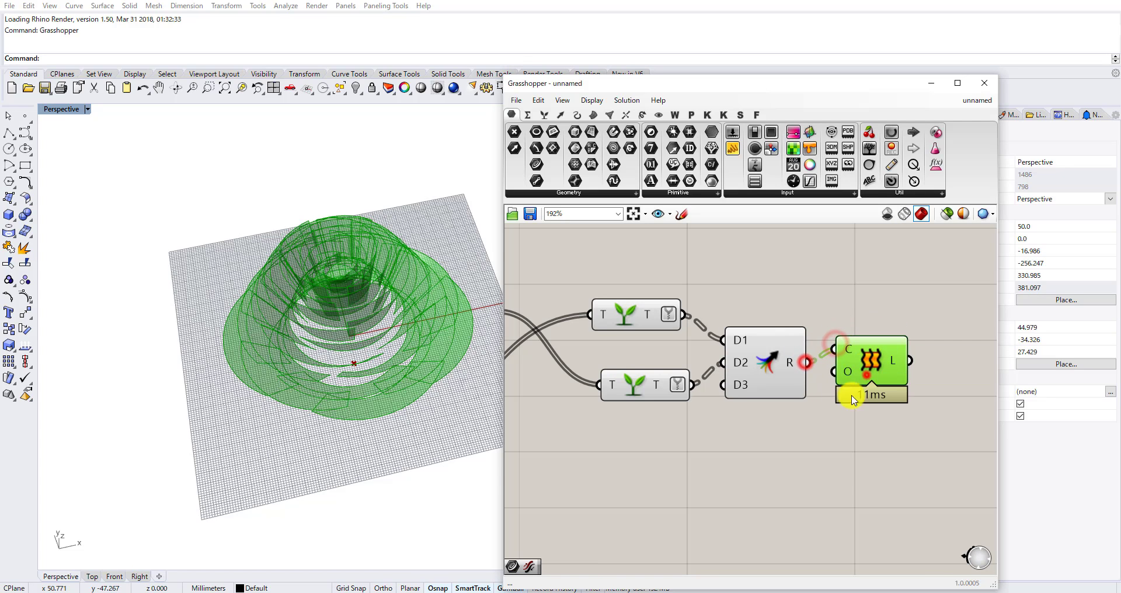
click(604, 466)
Add a Custom Preview component fed by the Loft's L output, and hide the other components' previews to inspect the shaded surfaces.
scroll(681, 395, down, 5)
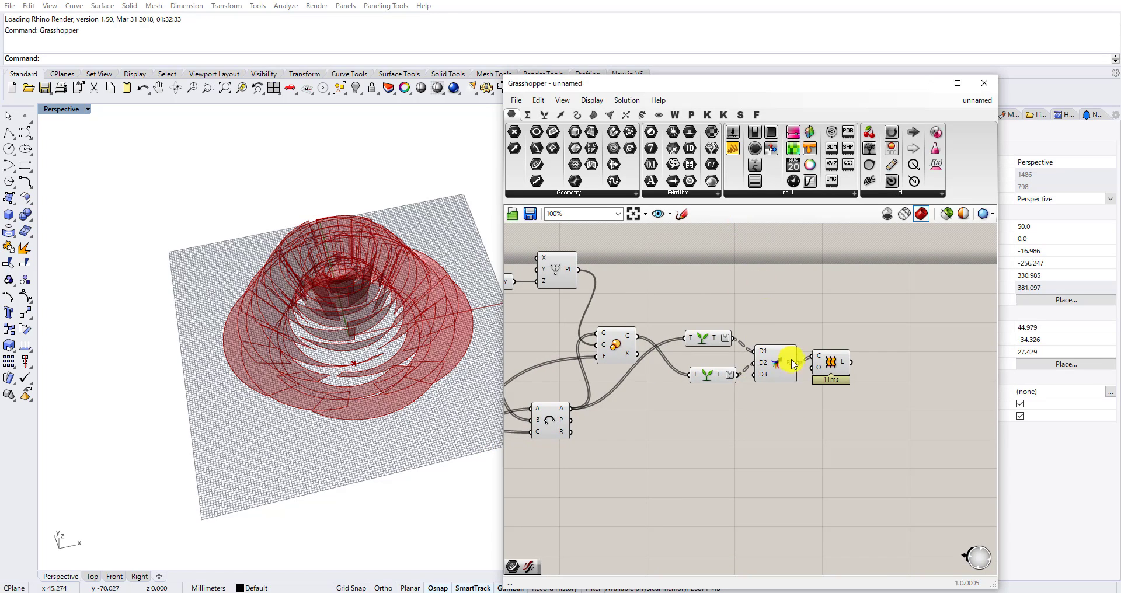
right_drag(948, 396, 818, 412)
double_click(817, 411)
text(previ)
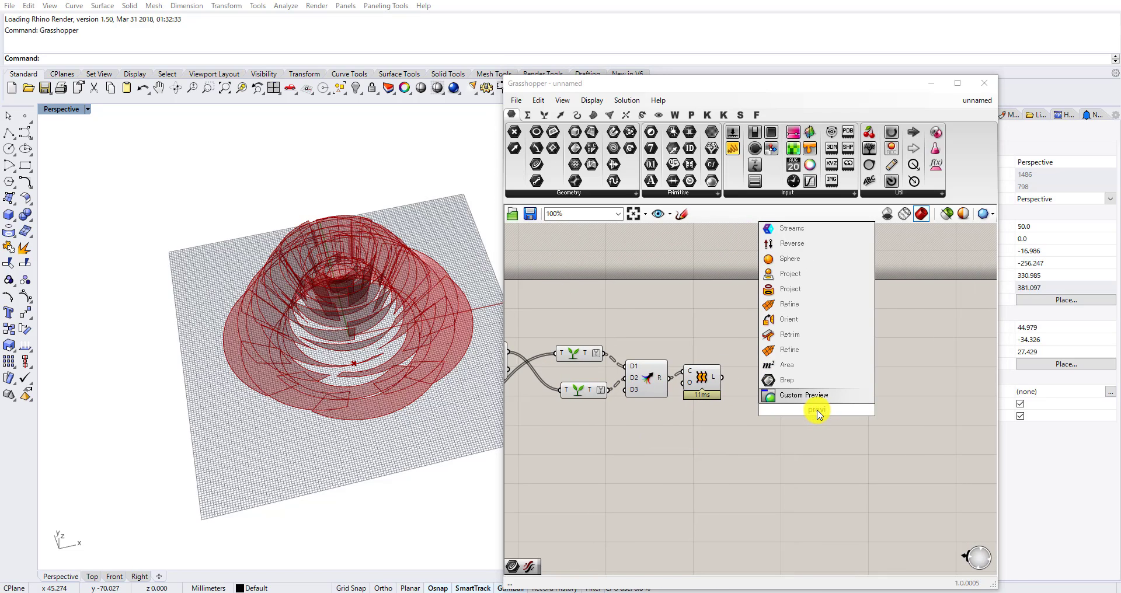
click(785, 395)
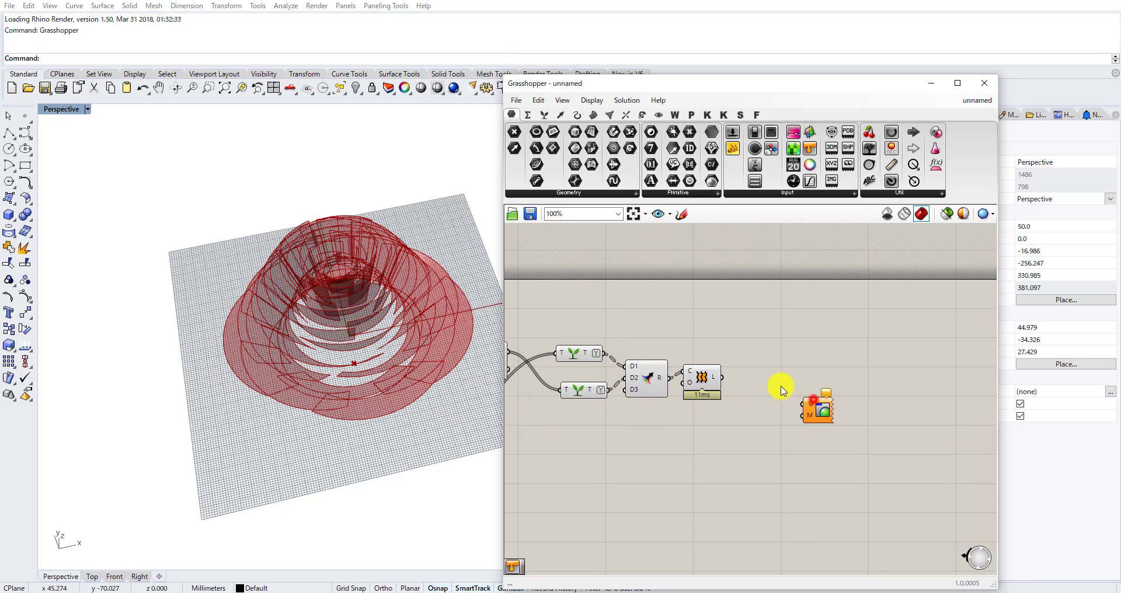
drag(724, 379, 803, 404)
double_click(758, 426)
click(675, 438)
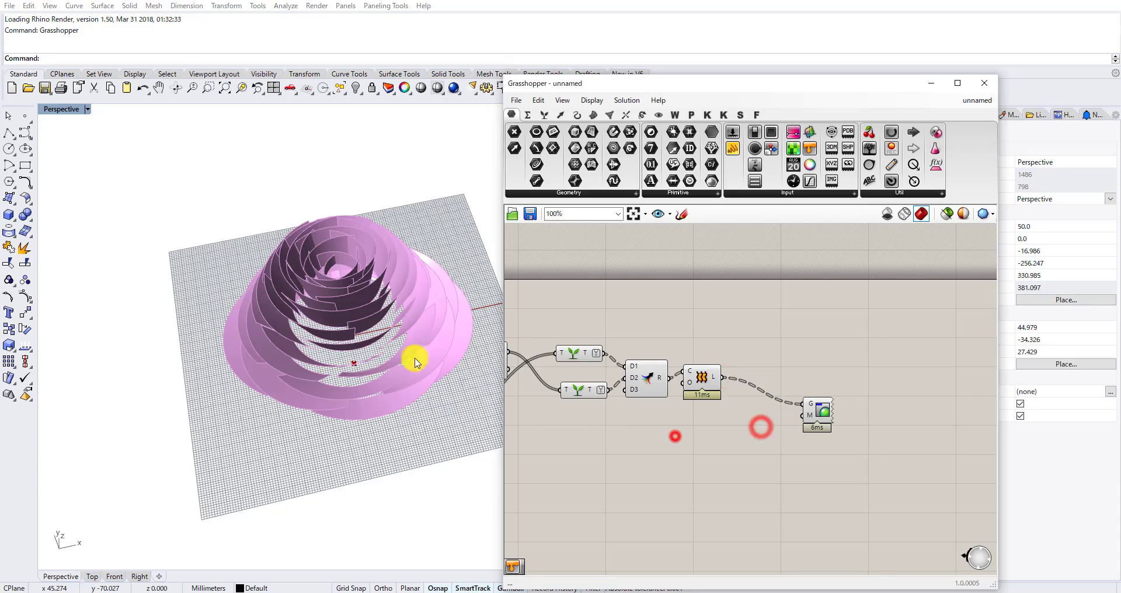
right_drag(416, 358, 425, 291)
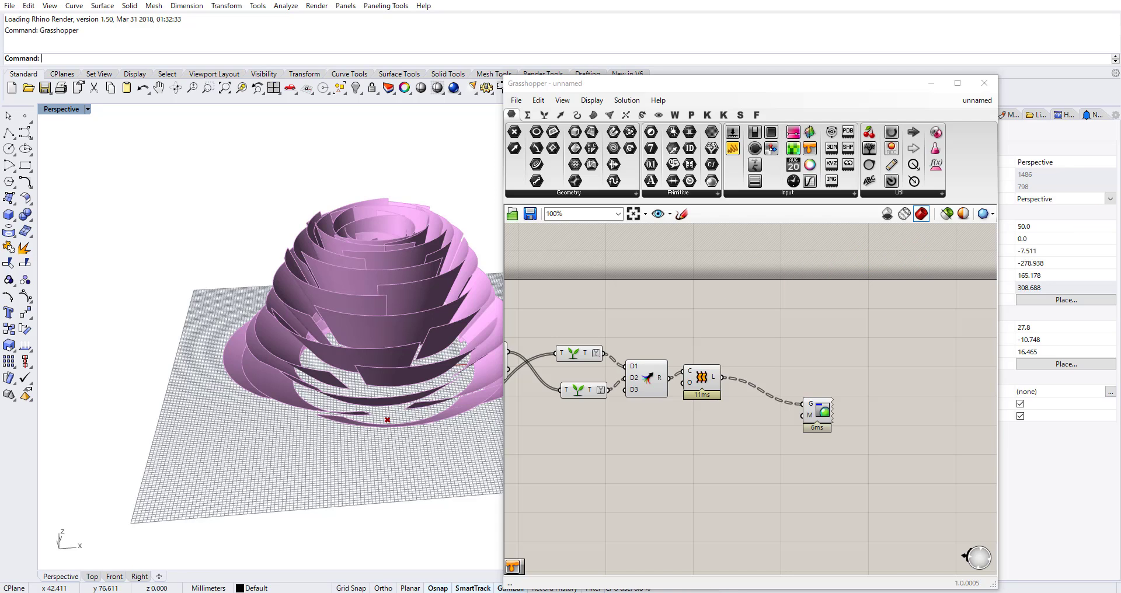
Move the Merge, Loft and Custom Preview components away from the Graft Trees, and align the lower Graft Tree beneath the upper one.
scroll(565, 388, down, 2)
right_drag(576, 386, 688, 383)
scroll(659, 413, up, 2)
scroll(648, 412, up, 1)
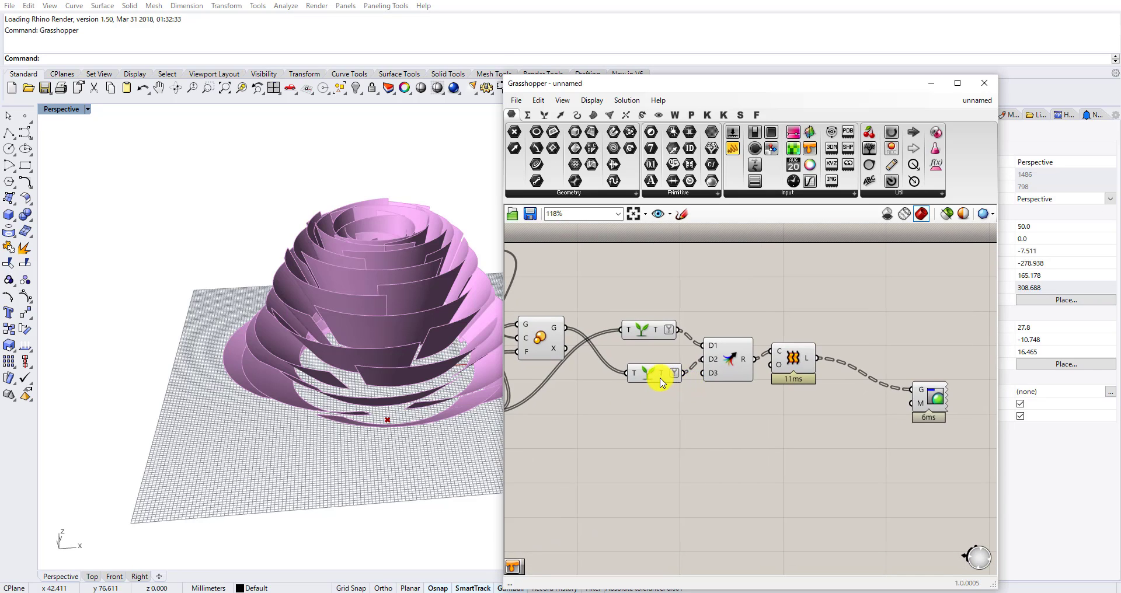
drag(934, 443, 734, 364)
drag(734, 363, 792, 316)
click(743, 392)
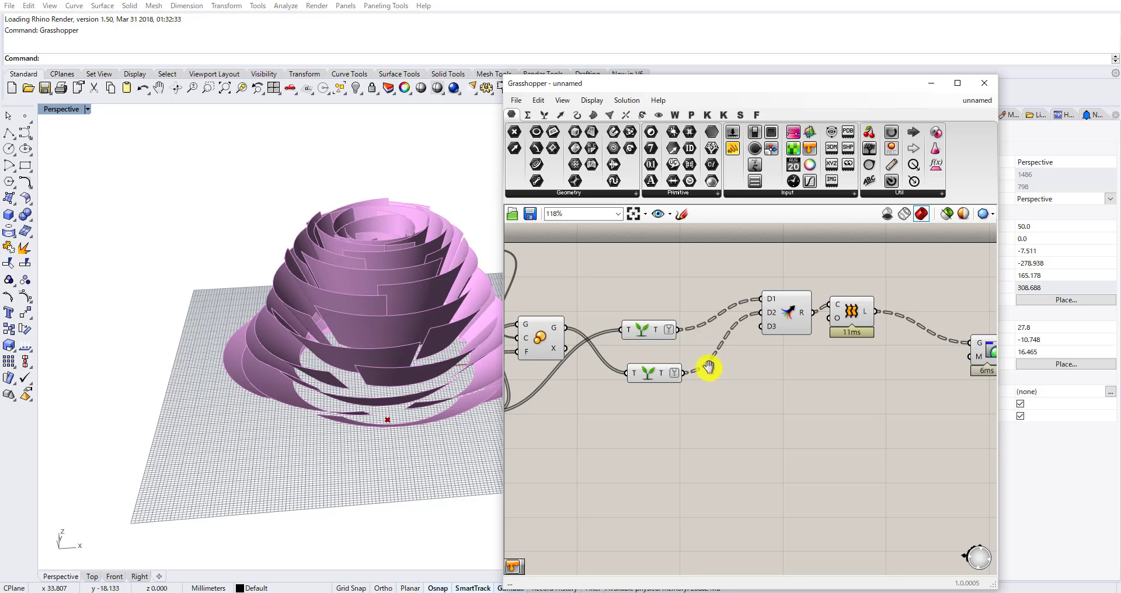
right_drag(708, 367, 762, 356)
drag(705, 364, 701, 370)
Add a Divide Curve component just below the lower Graft Tree.
double_click(705, 416)
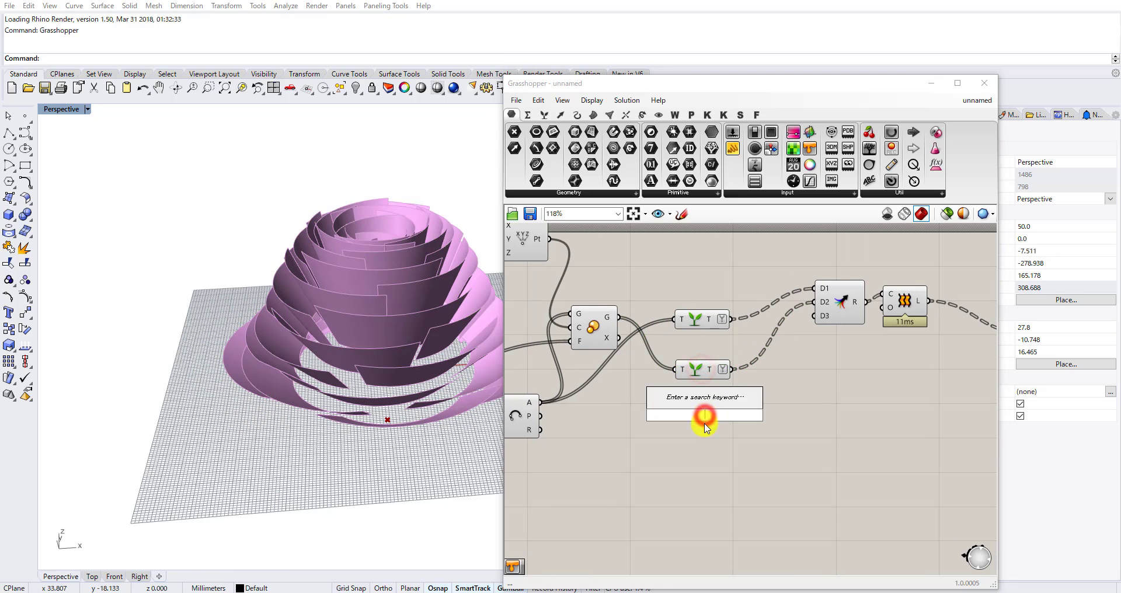
click(710, 449)
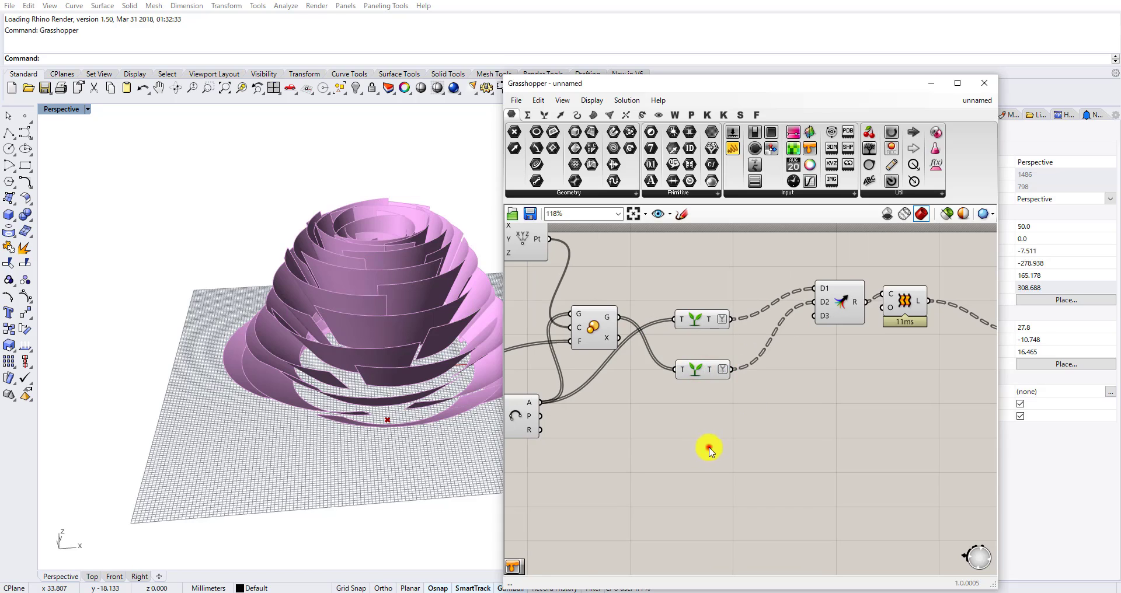
double_click(711, 399)
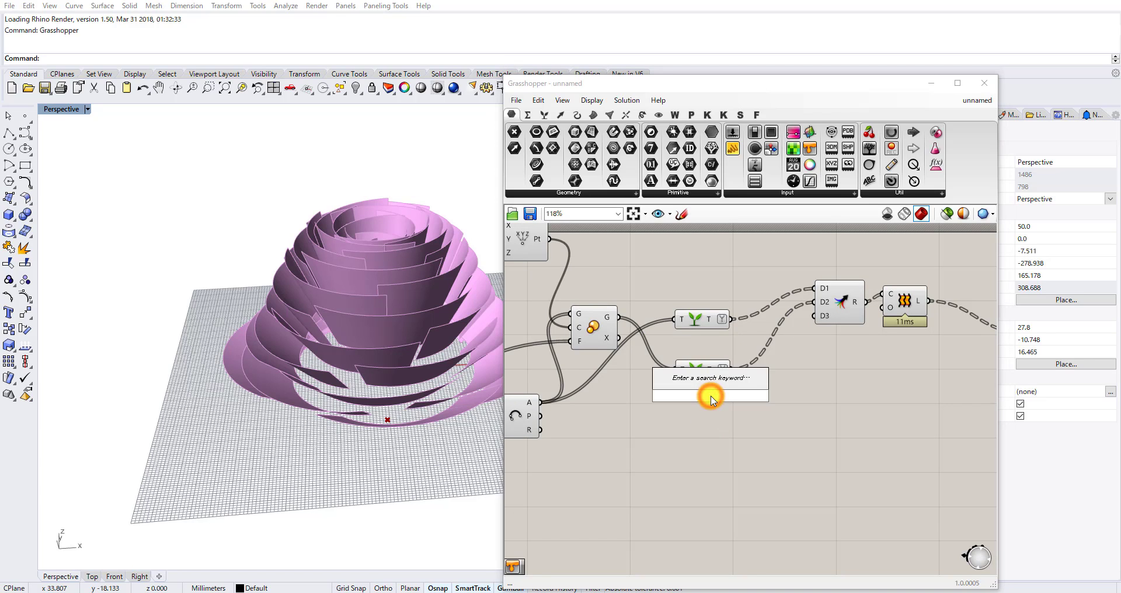
text(divide)
click(689, 384)
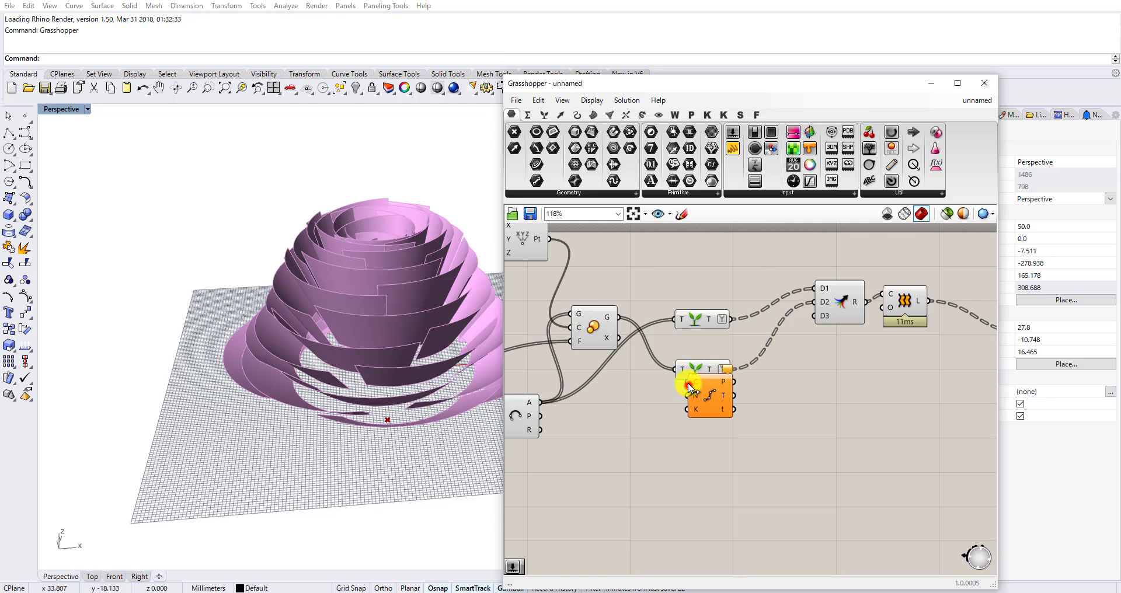
Highlight the scaled arcs, reposition Divide Curve and the lower Graft Tree, and connect that graft's output to Divide Curve's C input.
drag(617, 317, 638, 340)
click(608, 327)
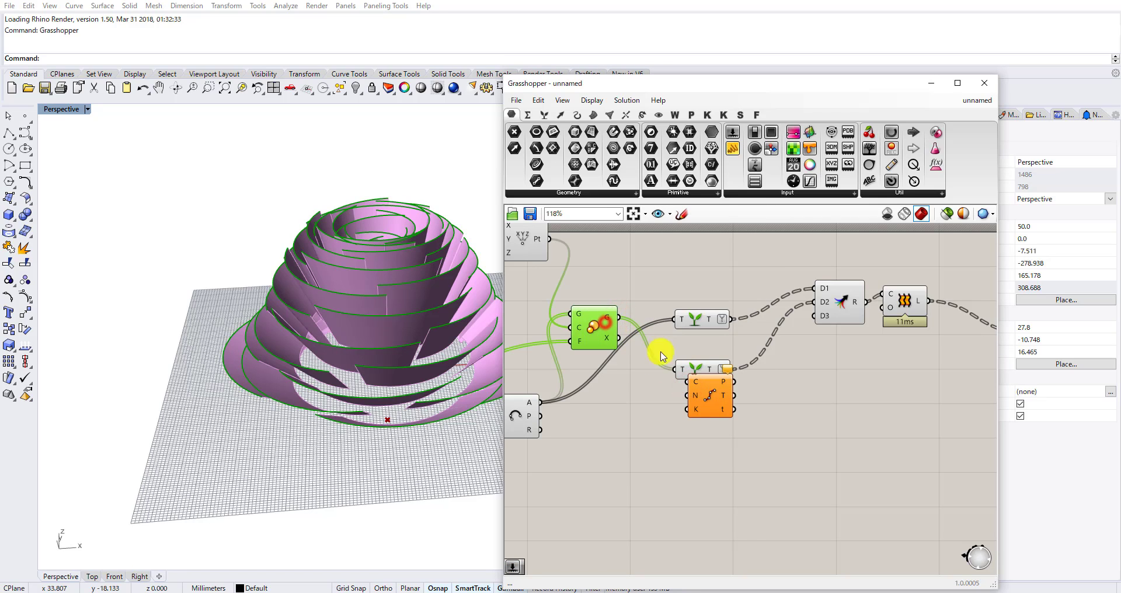
scroll(268, 308, up, 3)
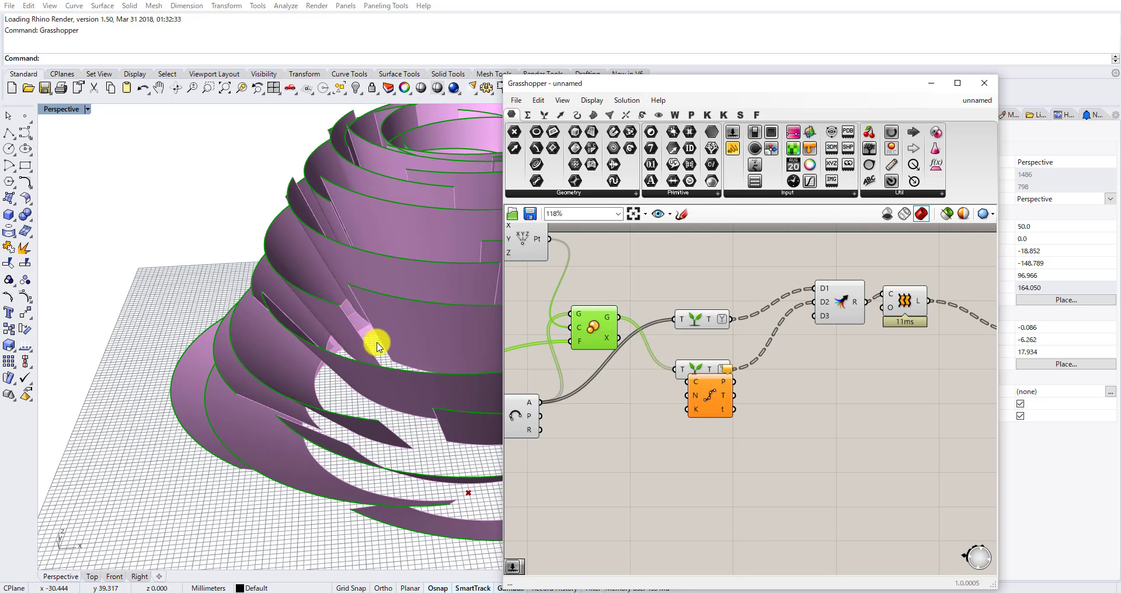
right_drag(377, 343, 208, 296)
scroll(231, 254, down, 2)
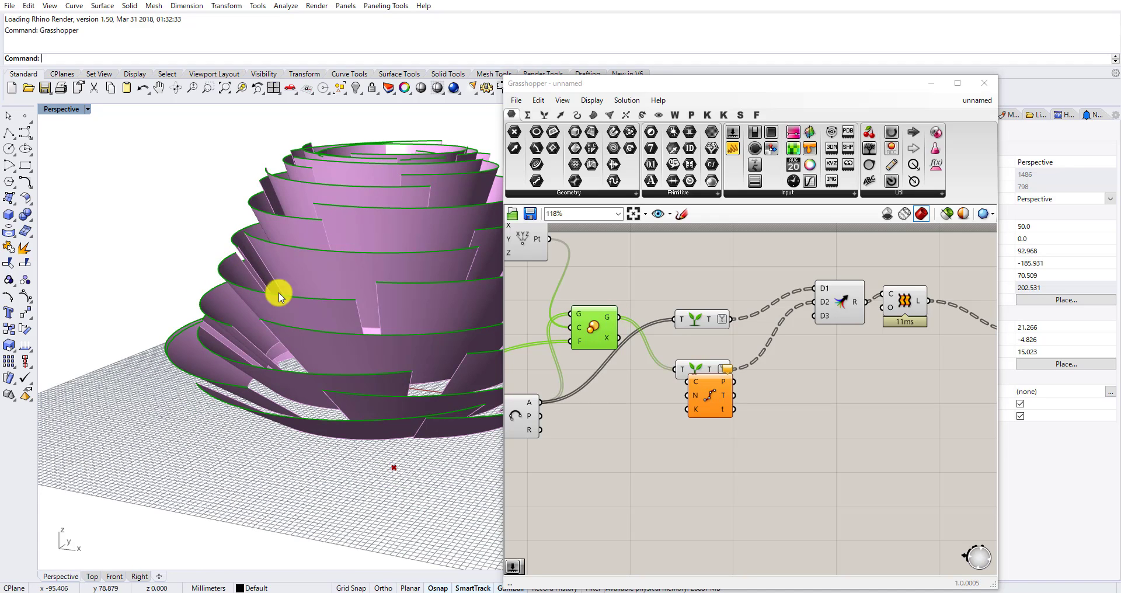
drag(688, 395, 739, 413)
scroll(740, 416, up, 1)
drag(718, 395, 758, 408)
drag(706, 369, 759, 420)
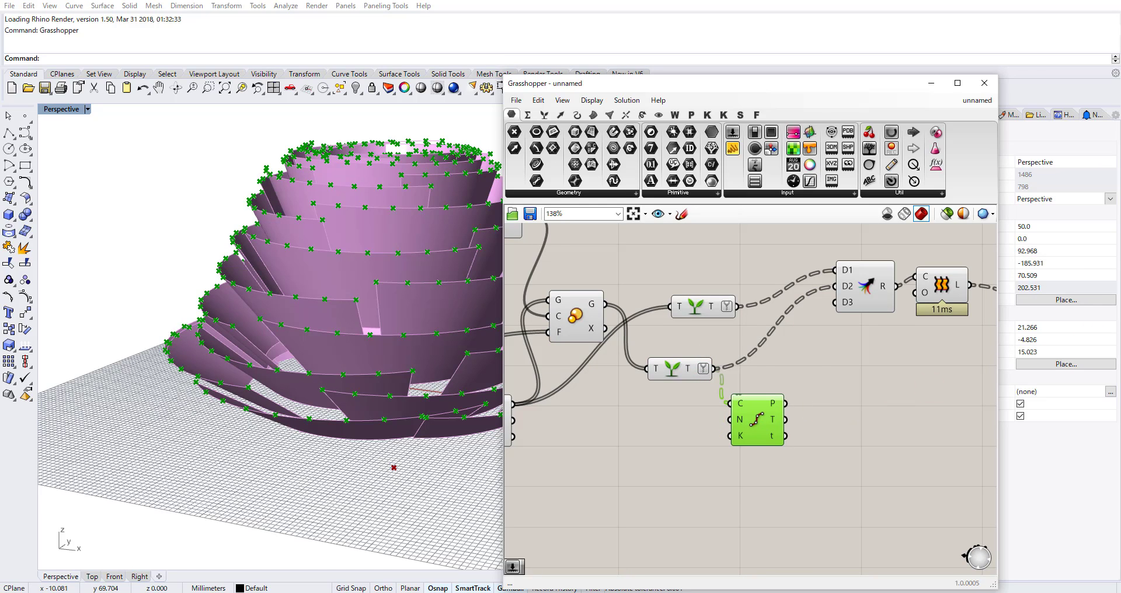
Add a number slider set to 12, connect it to Divide Curve's N input, and highlight the division points.
double_click(684, 505)
text(slider)
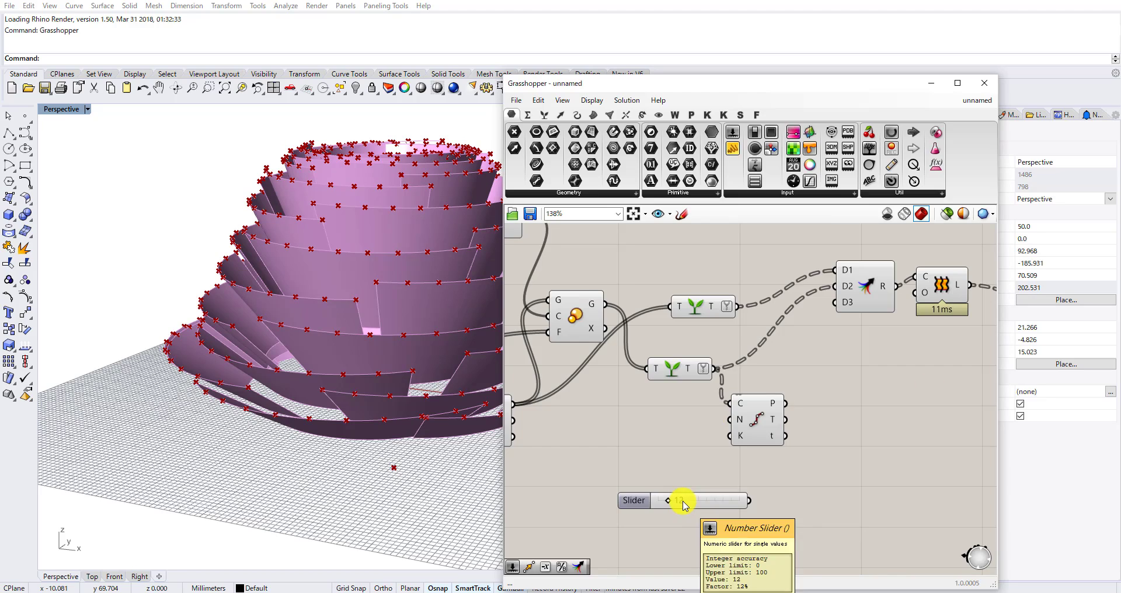
key(Return)
scroll(710, 493, up, 2)
drag(708, 492, 751, 395)
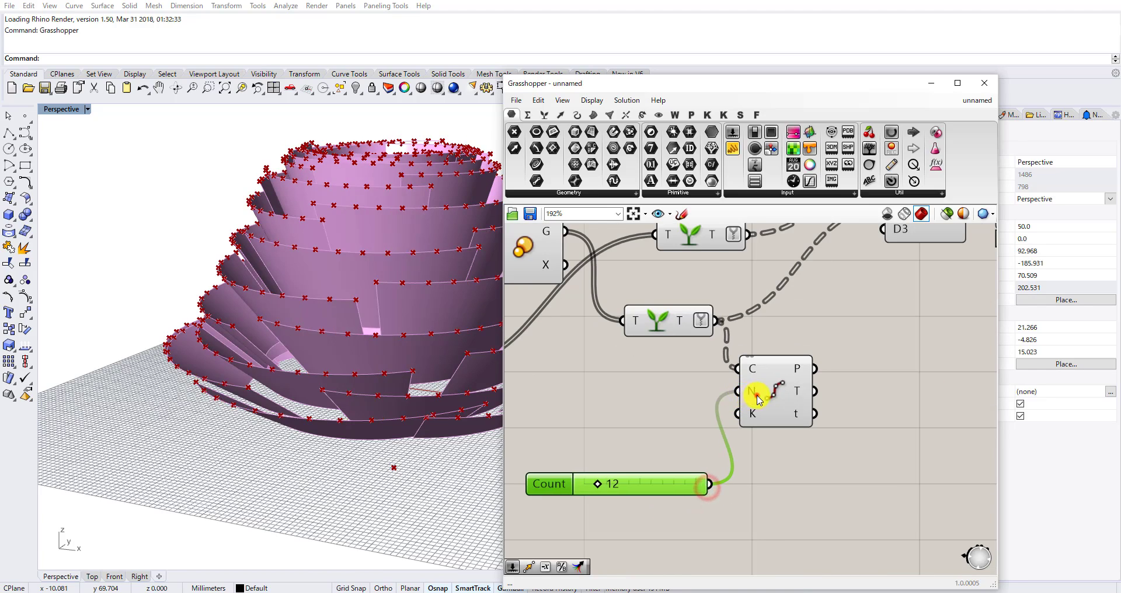
click(752, 396)
right_drag(375, 320, 445, 414)
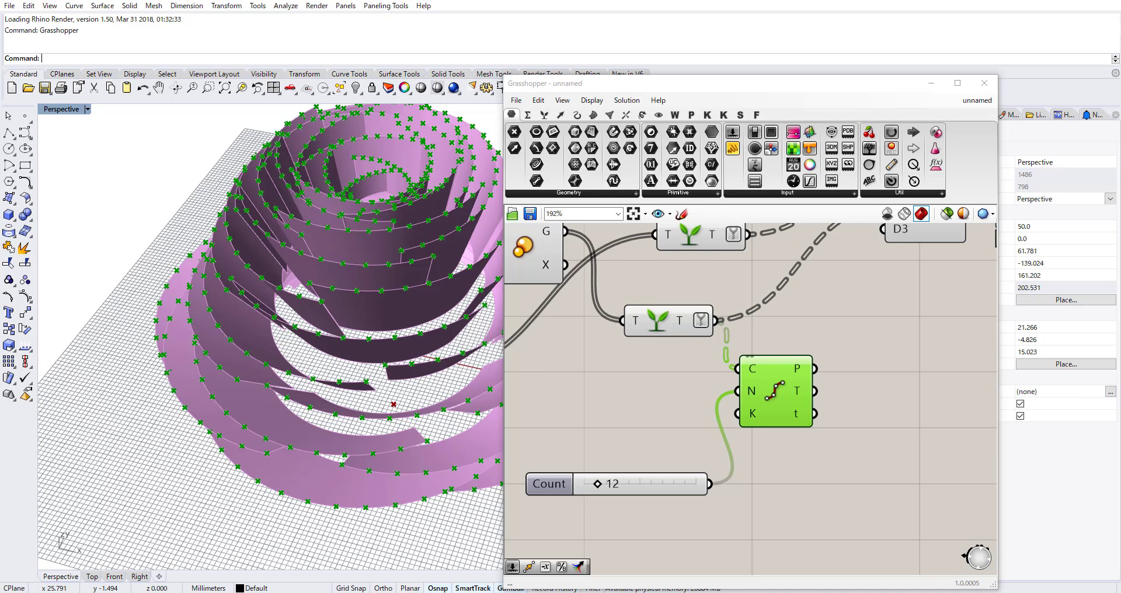
Add a Random component and position it beside the Divide Curve component, slightly lower.
click(868, 431)
right_drag(898, 418, 832, 435)
double_click(833, 435)
text(ran)
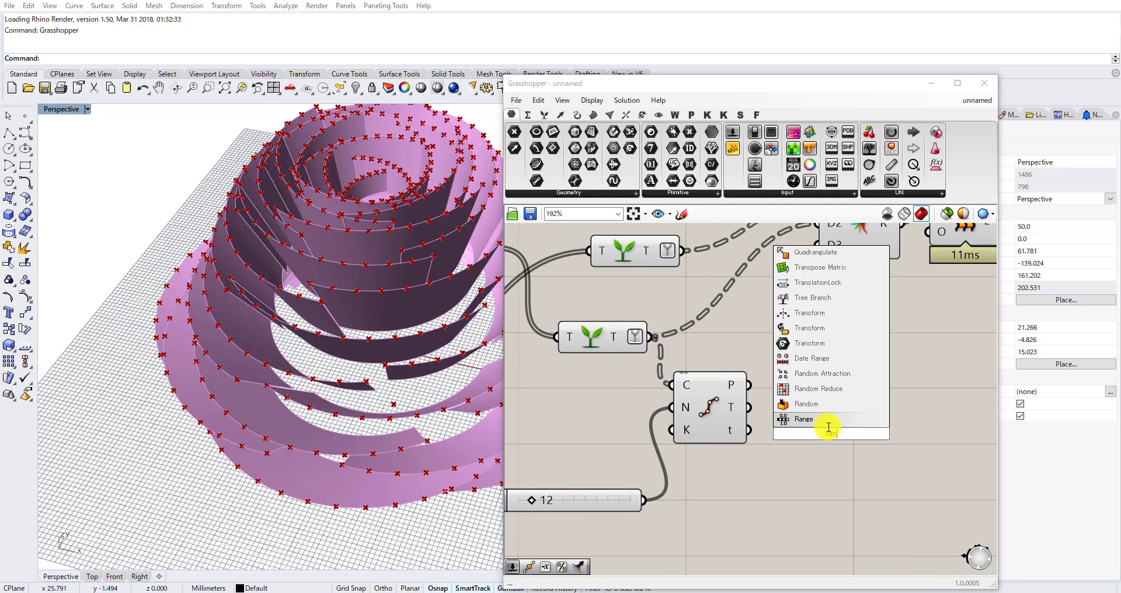
click(839, 406)
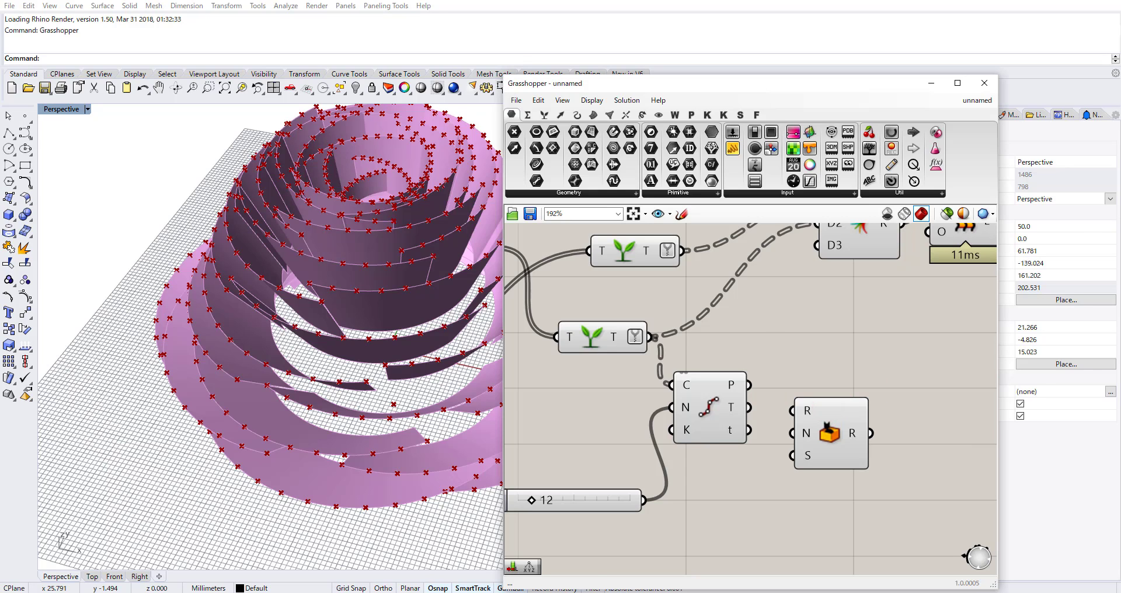
scroll(883, 396, down, 3)
click(827, 413)
scroll(828, 413, up, 2)
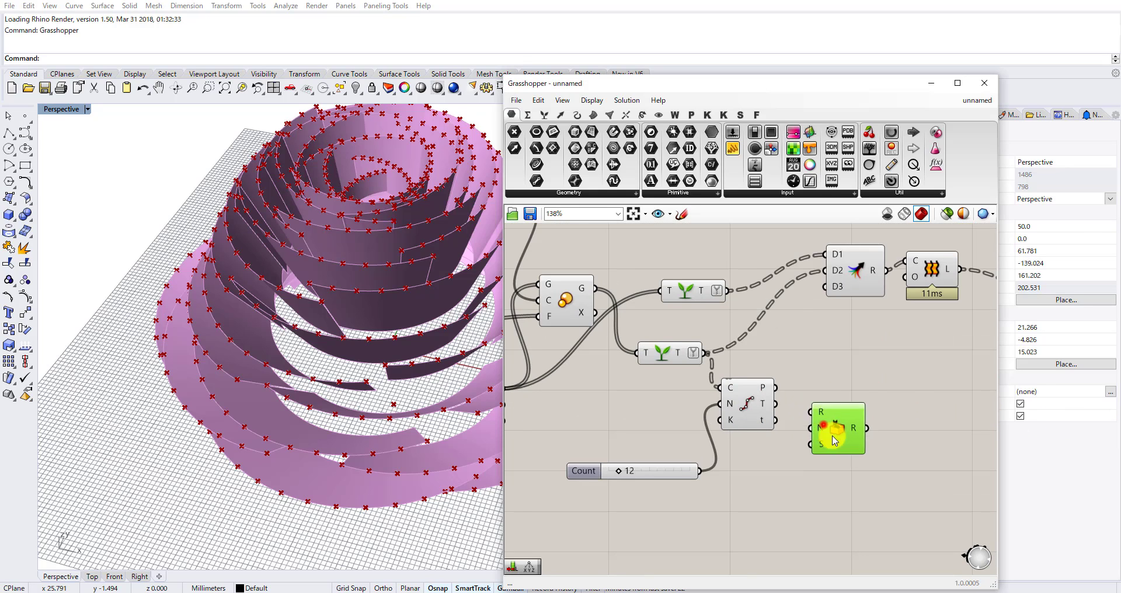
right_drag(824, 425, 722, 466)
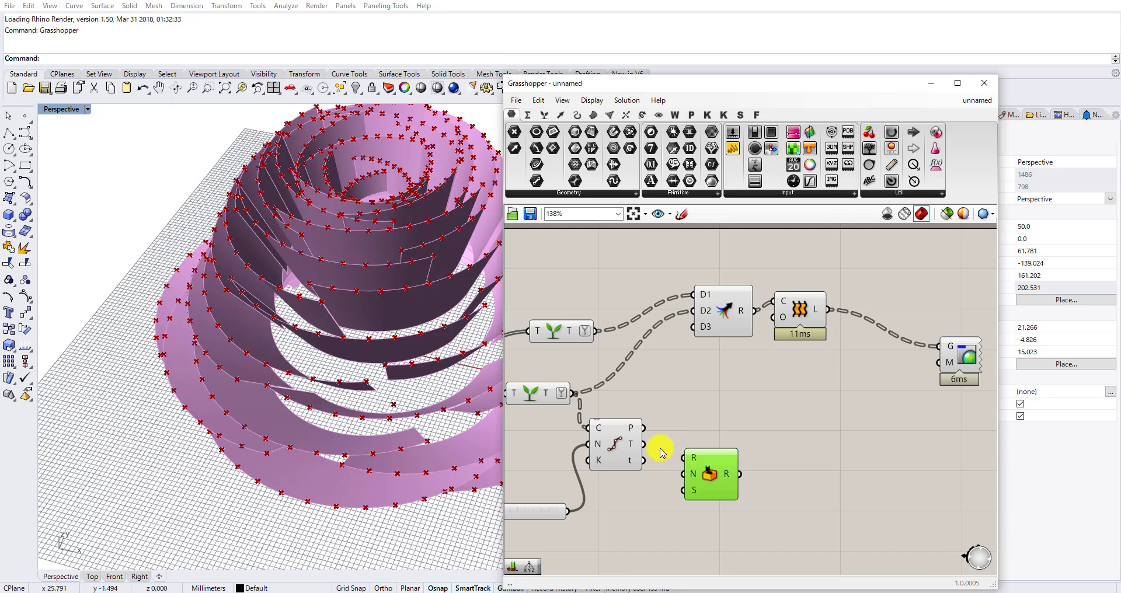
scroll(661, 453, down, 2)
scroll(668, 468, up, 2)
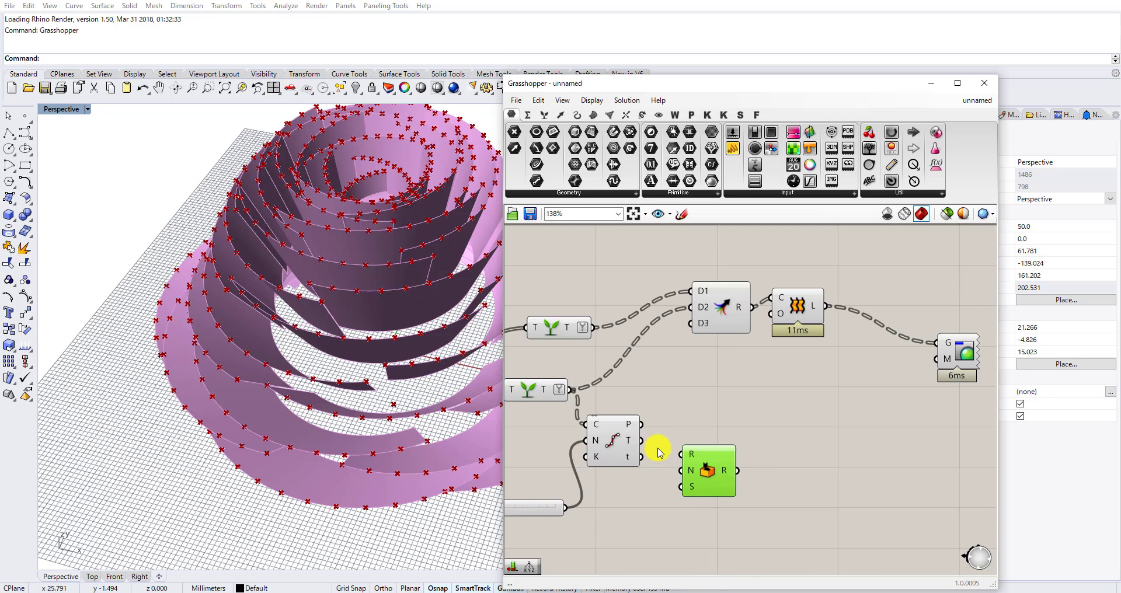
Connect Divide Curve's P output to the Random component's S input, and inspect Random's range and output data.
mouse_move(636, 431)
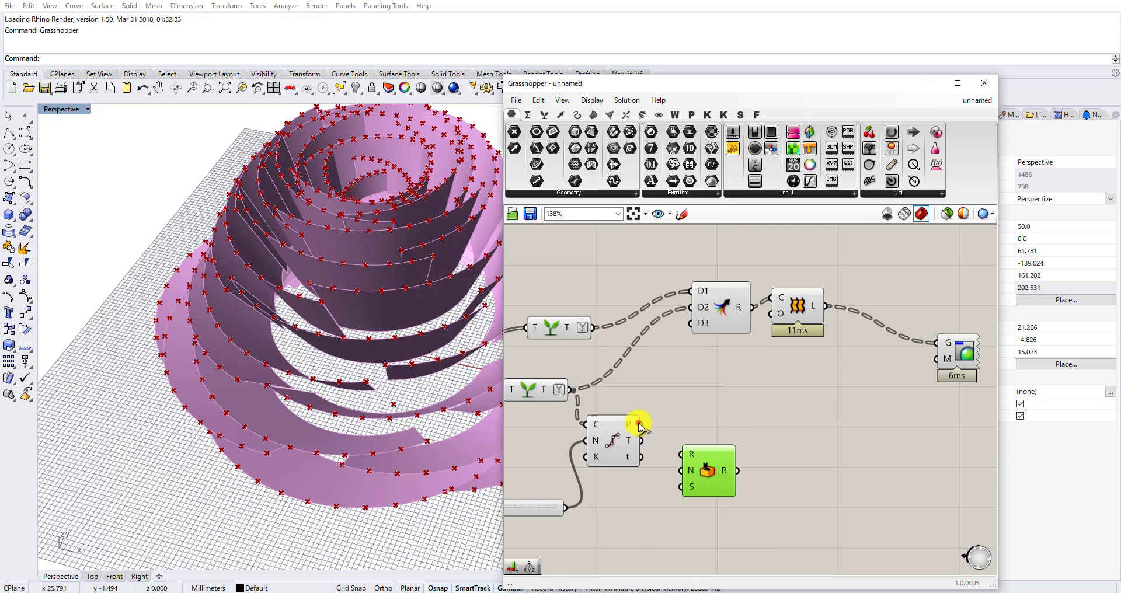
drag(641, 425, 701, 502)
scroll(710, 510, up, 1)
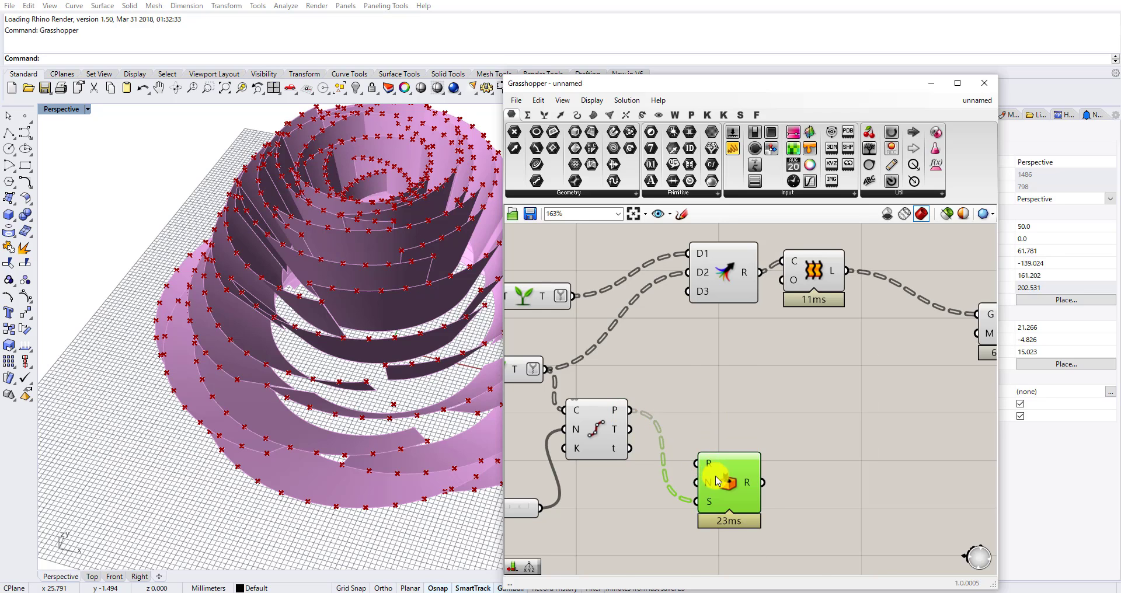
scroll(624, 416, up, 2)
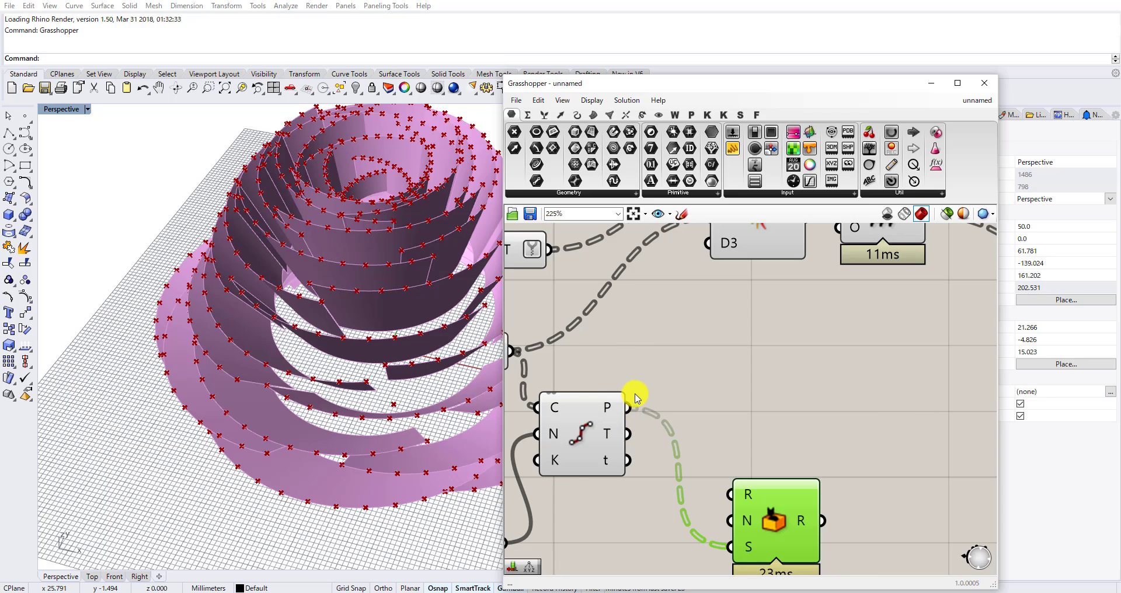
scroll(663, 403, down, 3)
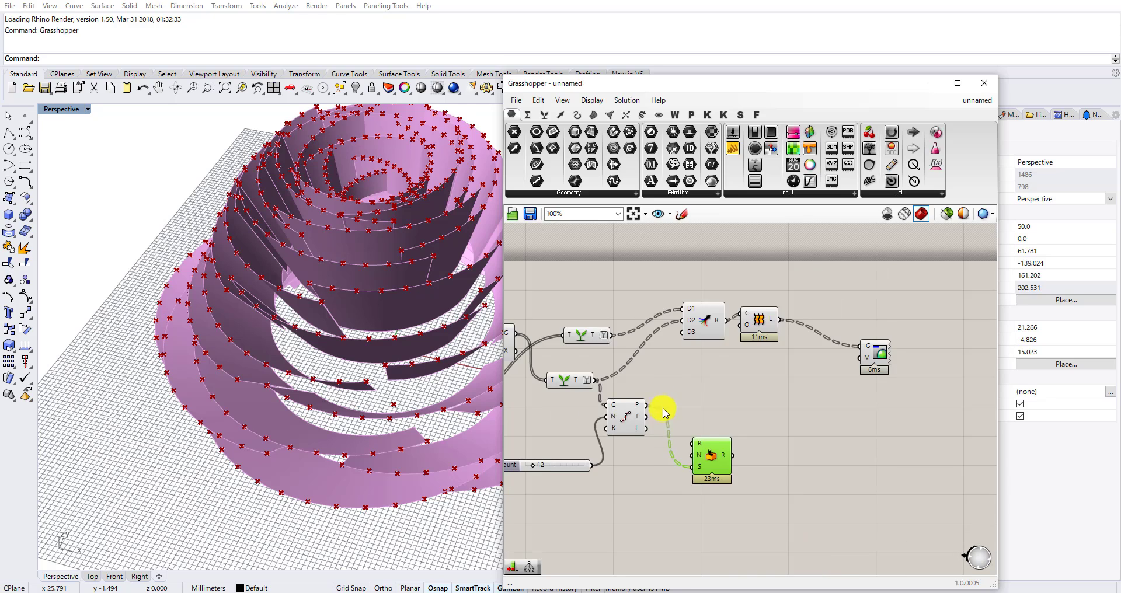
scroll(680, 423, up, 3)
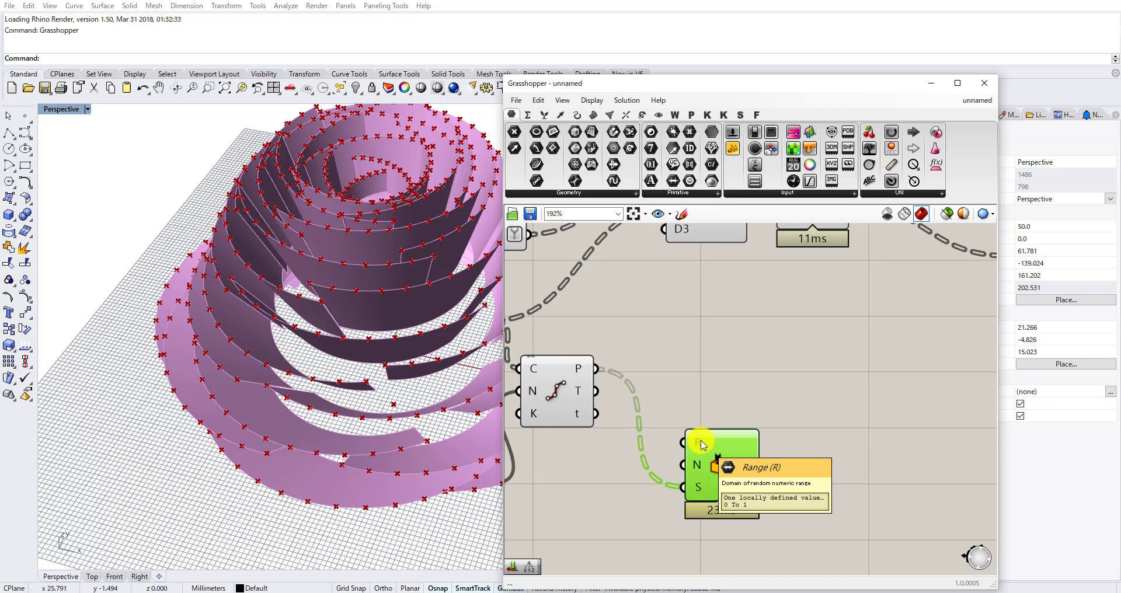
scroll(711, 441, down, 2)
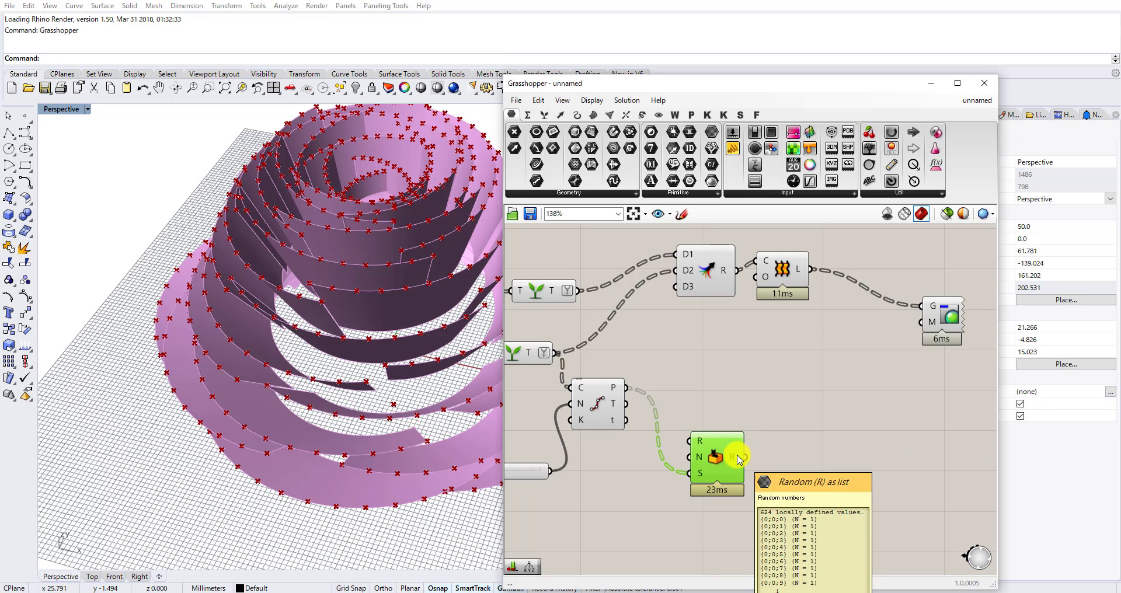
click(795, 468)
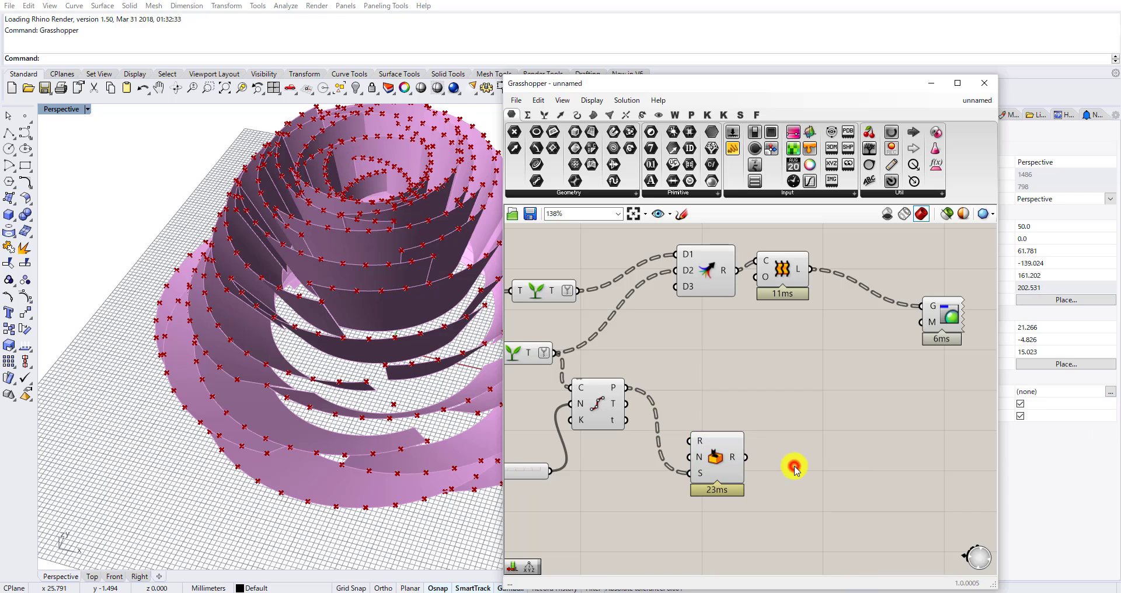
Graft the Random component's R output and inspect its data structure alongside the S input.
right_click(734, 463)
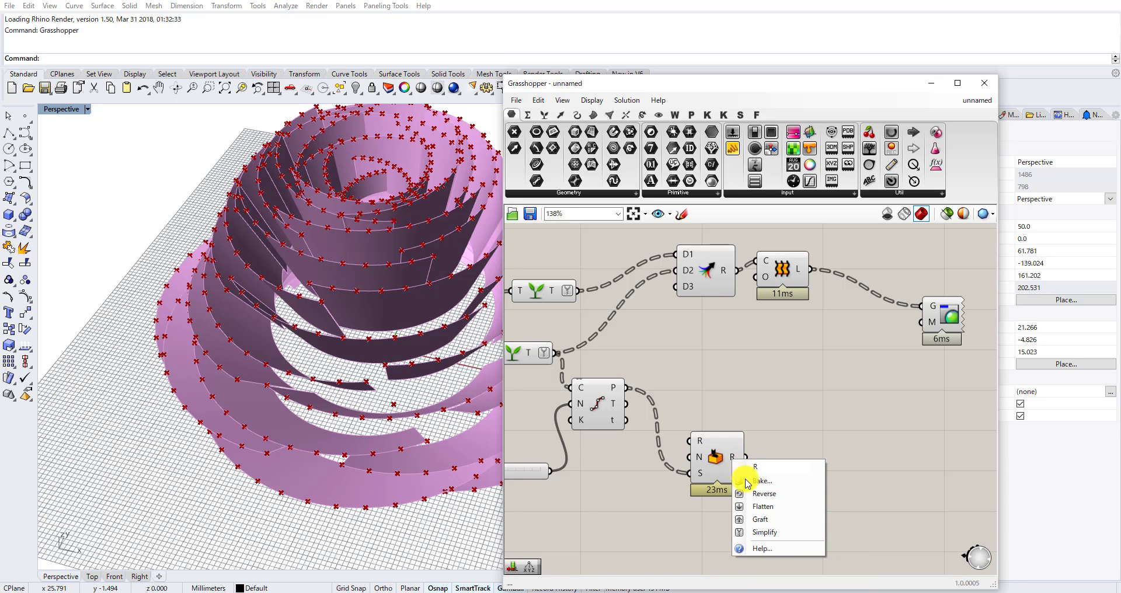
click(764, 526)
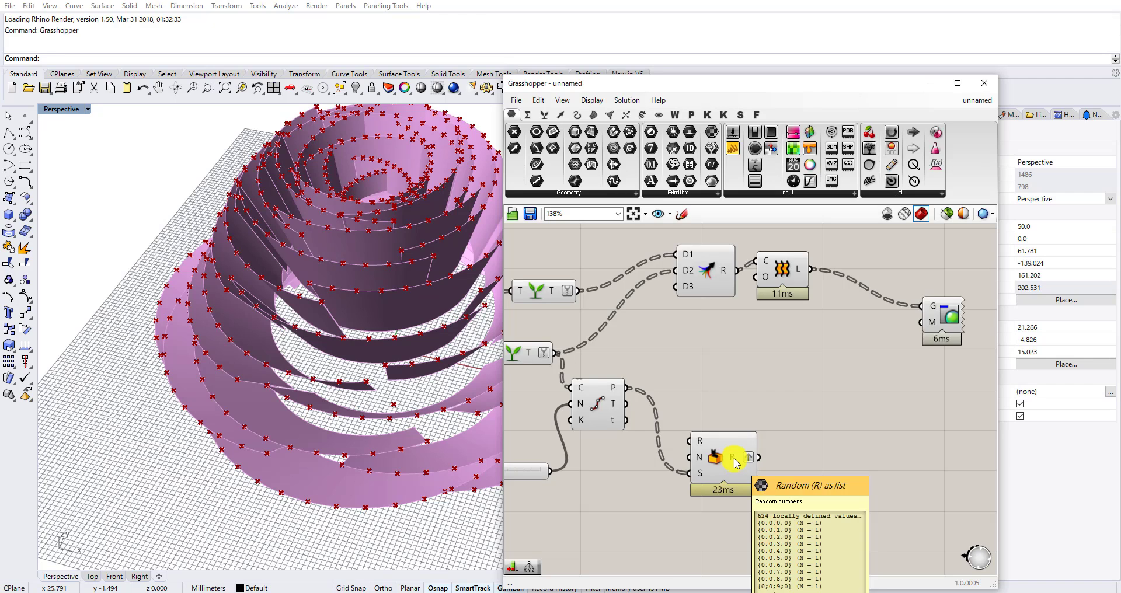
right_drag(736, 463, 701, 381)
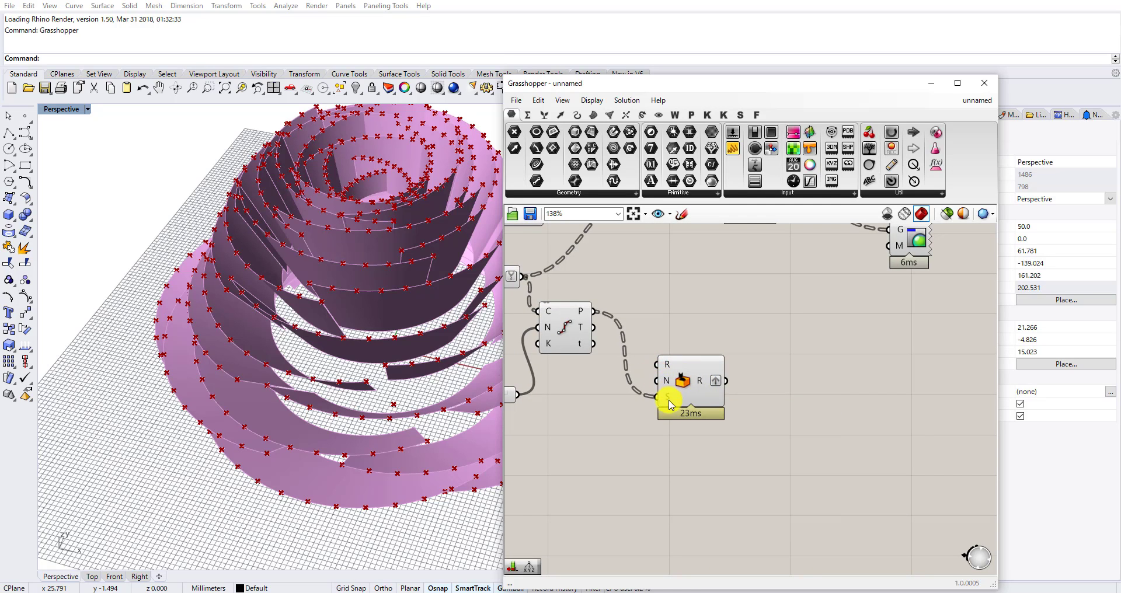
mouse_move(670, 404)
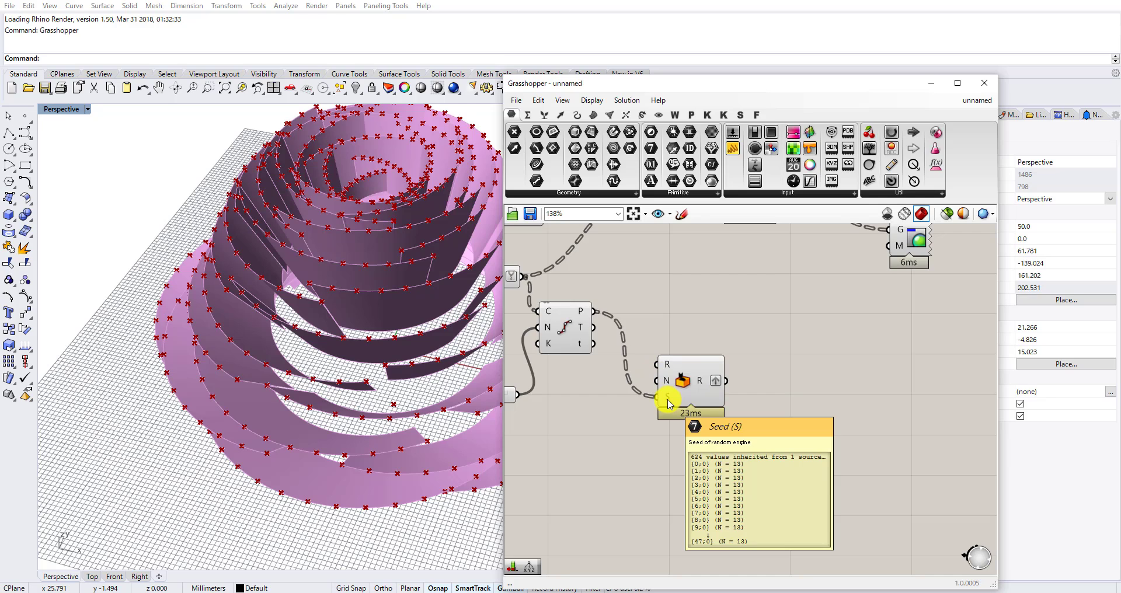
Add a Shift Paths component, connect Random's R output to its D input, and simplify its D output.
double_click(804, 370)
text(shift)
key(Up)
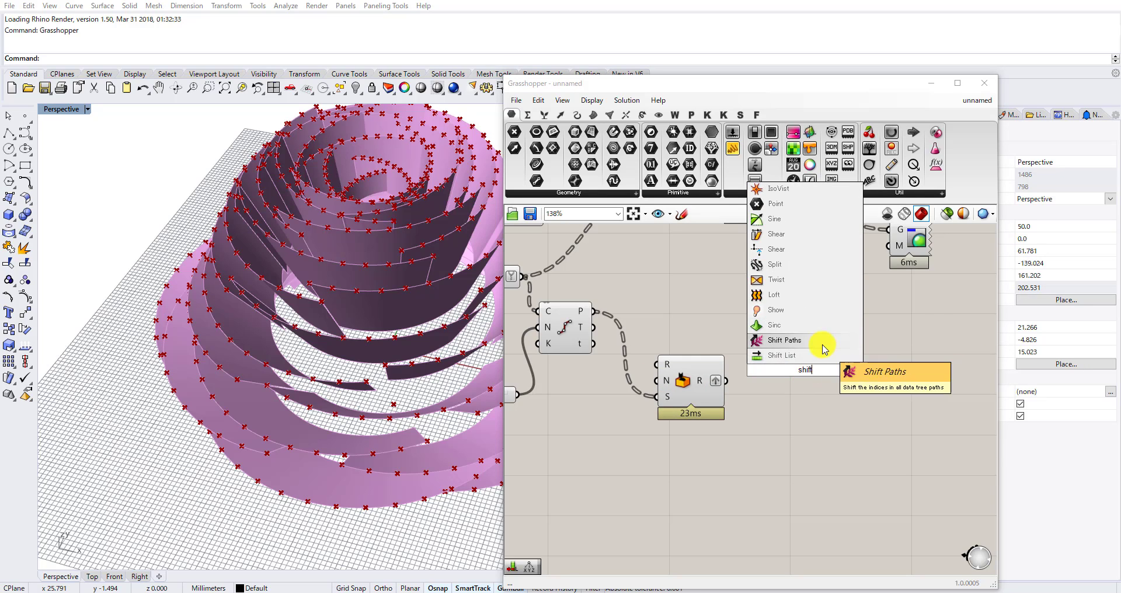
key(Return)
drag(727, 381, 798, 389)
mouse_move(798, 389)
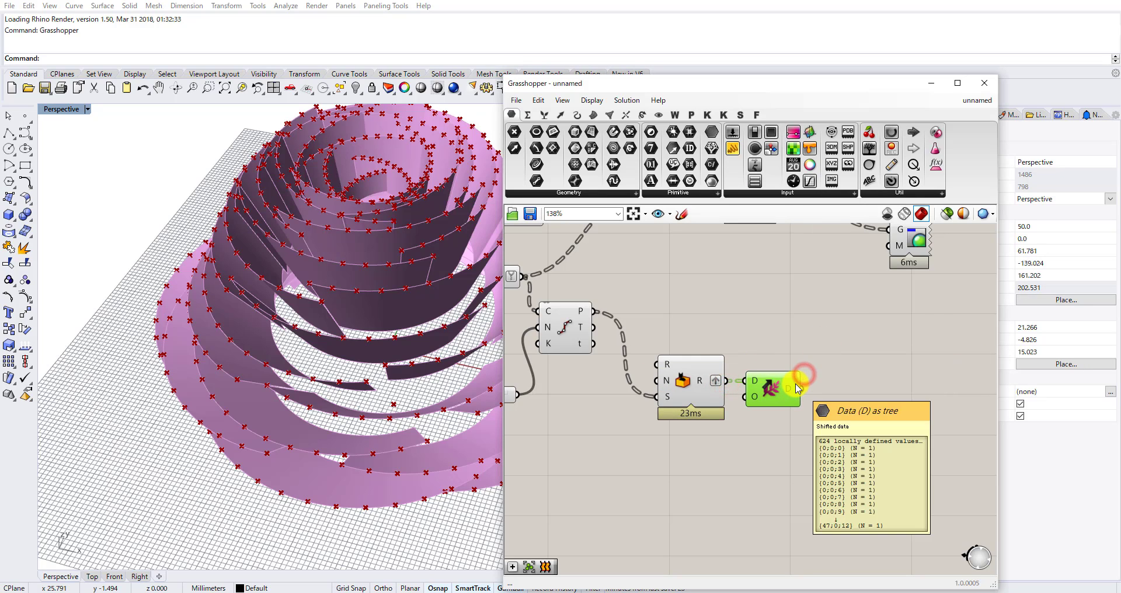
right_click(799, 388)
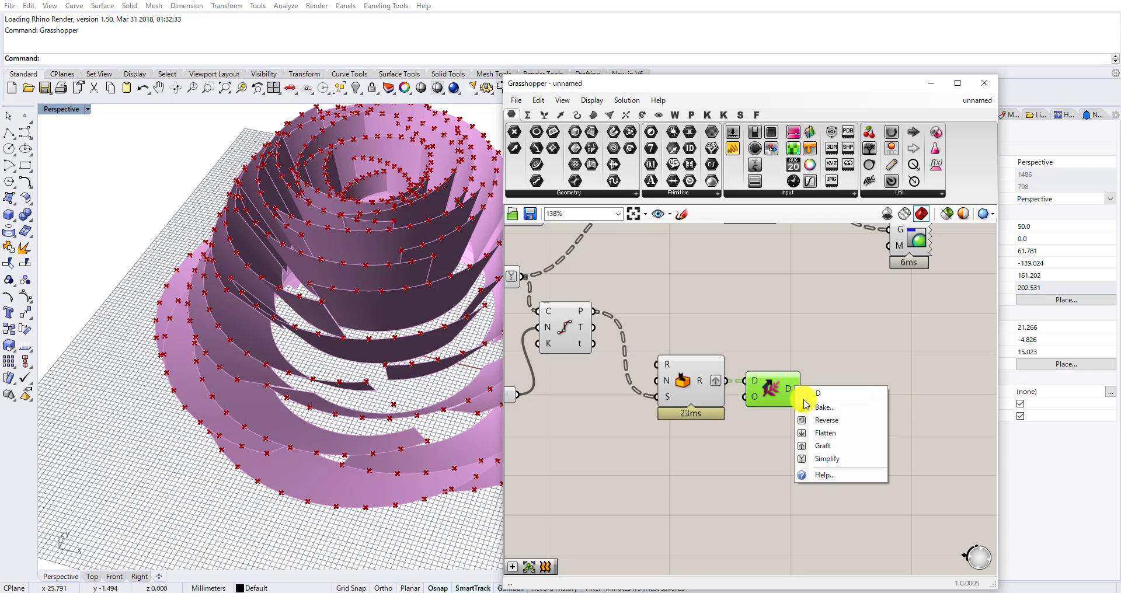
click(831, 458)
mouse_move(793, 391)
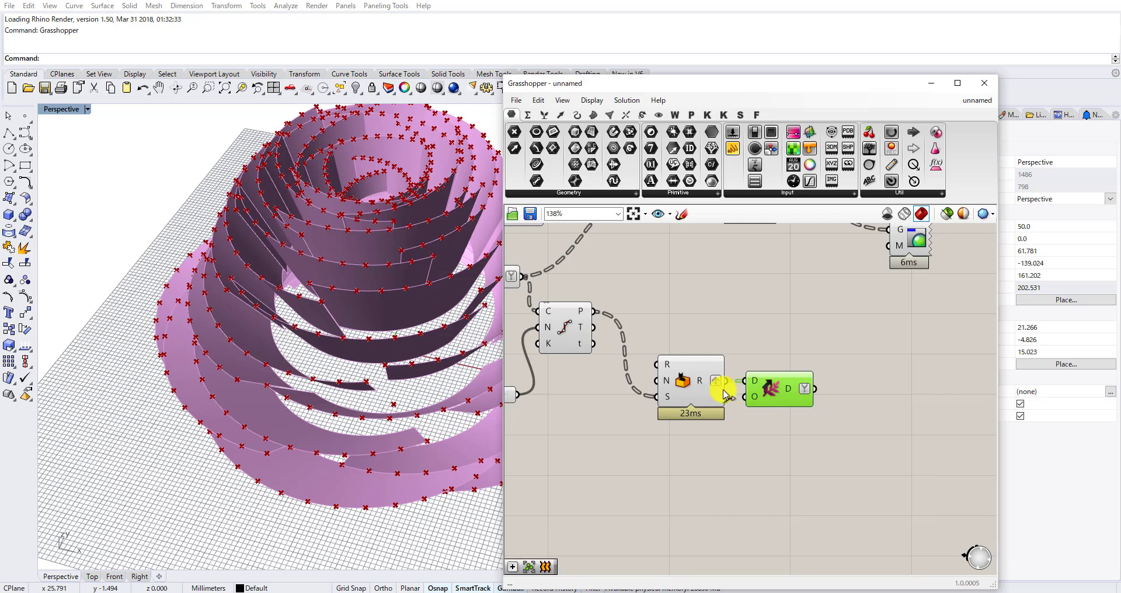
Replace Graft with Simplify on Random's R output and delete the Shift Paths component.
right_click(704, 375)
click(704, 341)
right_click(705, 381)
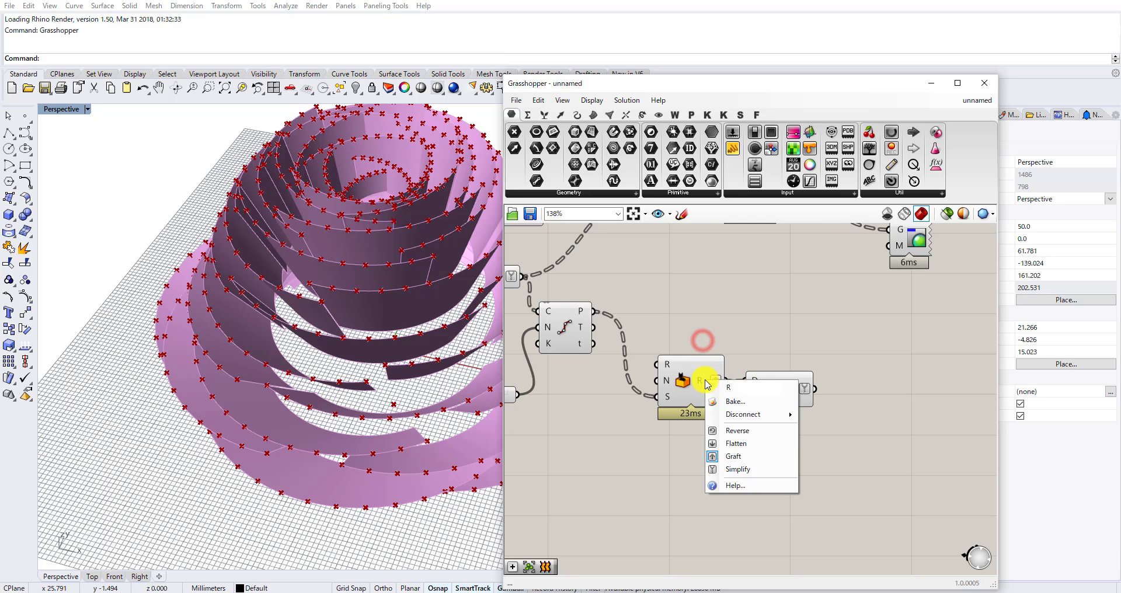
click(741, 455)
right_click(710, 383)
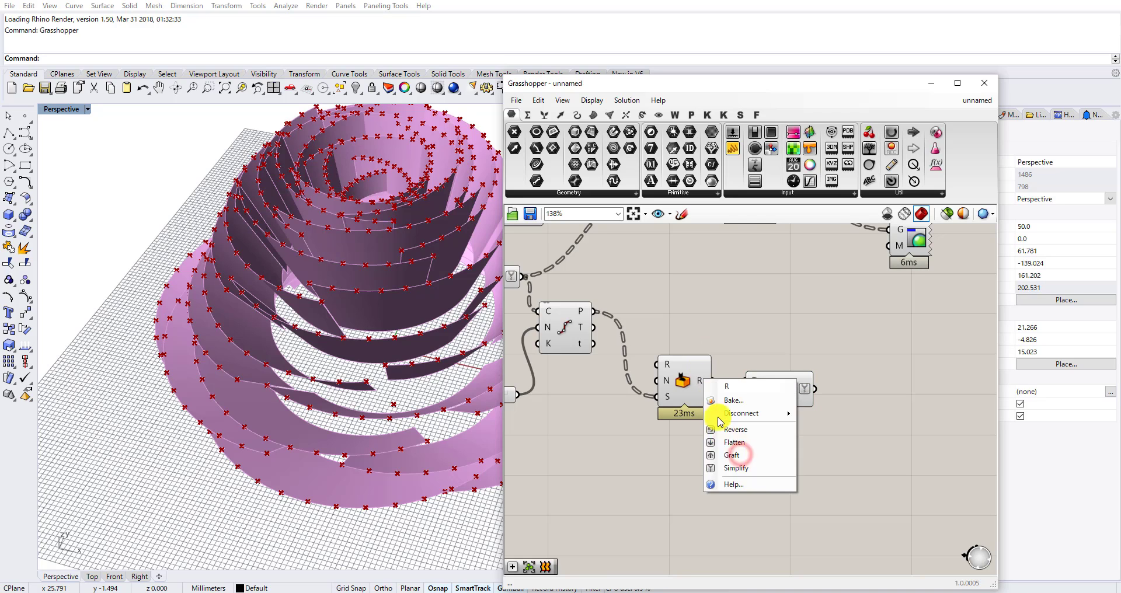
click(731, 465)
mouse_move(705, 387)
click(765, 382)
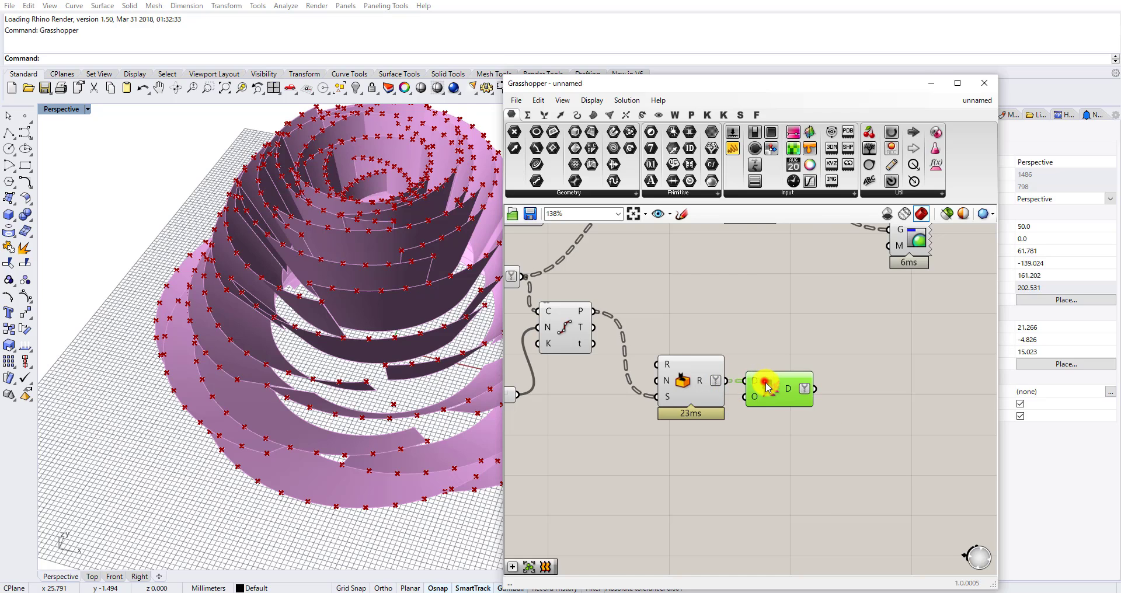
key(Delete)
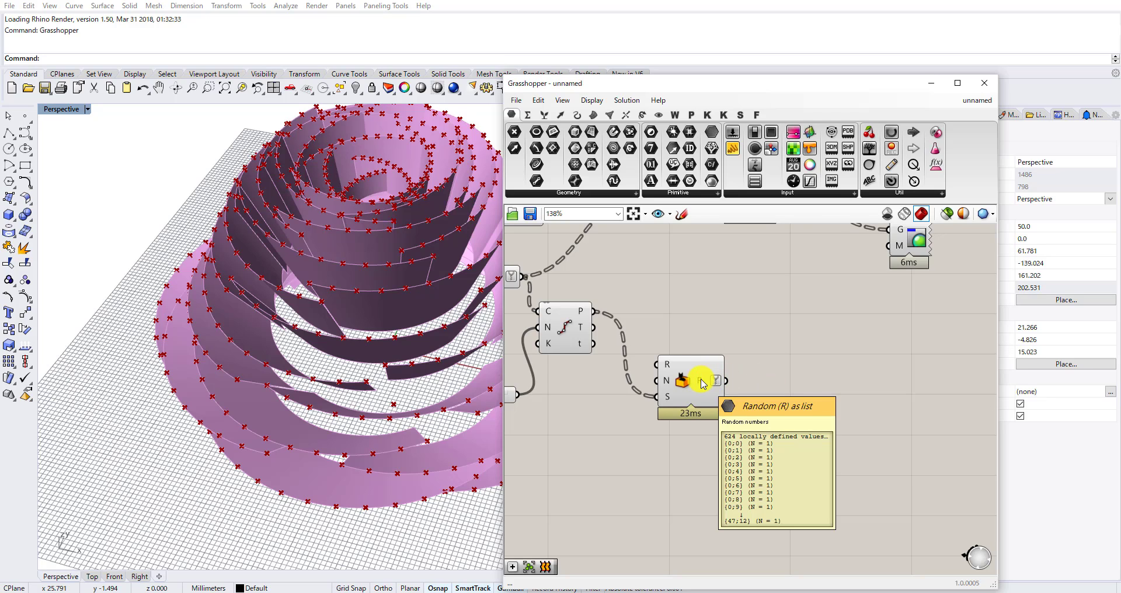
Add a Multiplication component to the right of Random and connect Random's R output to its A input.
right_drag(704, 384, 709, 433)
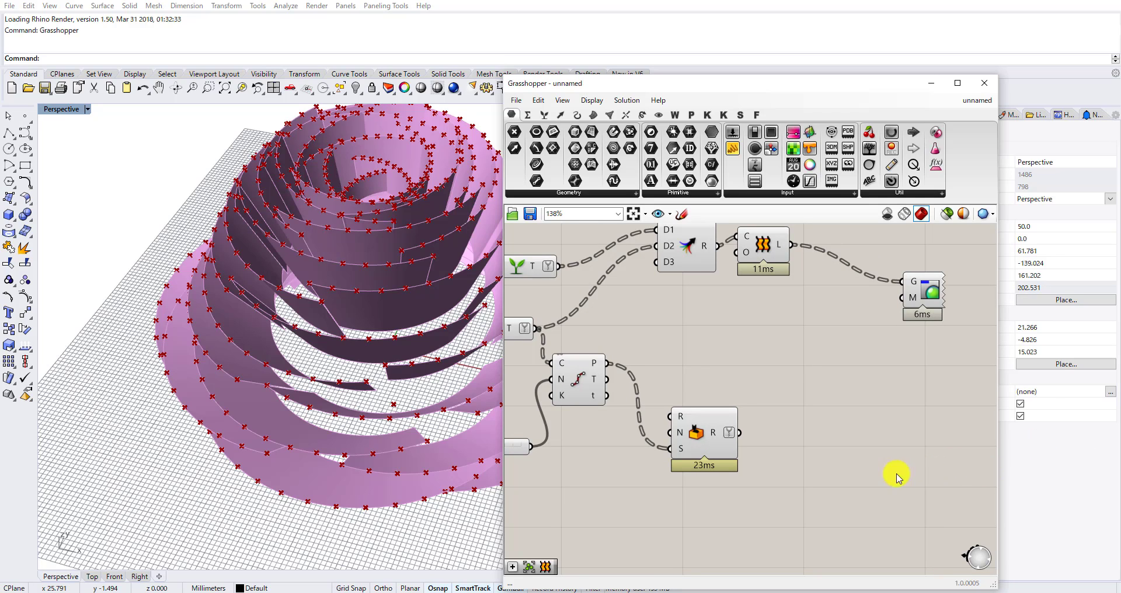
double_click(837, 441)
text(mul)
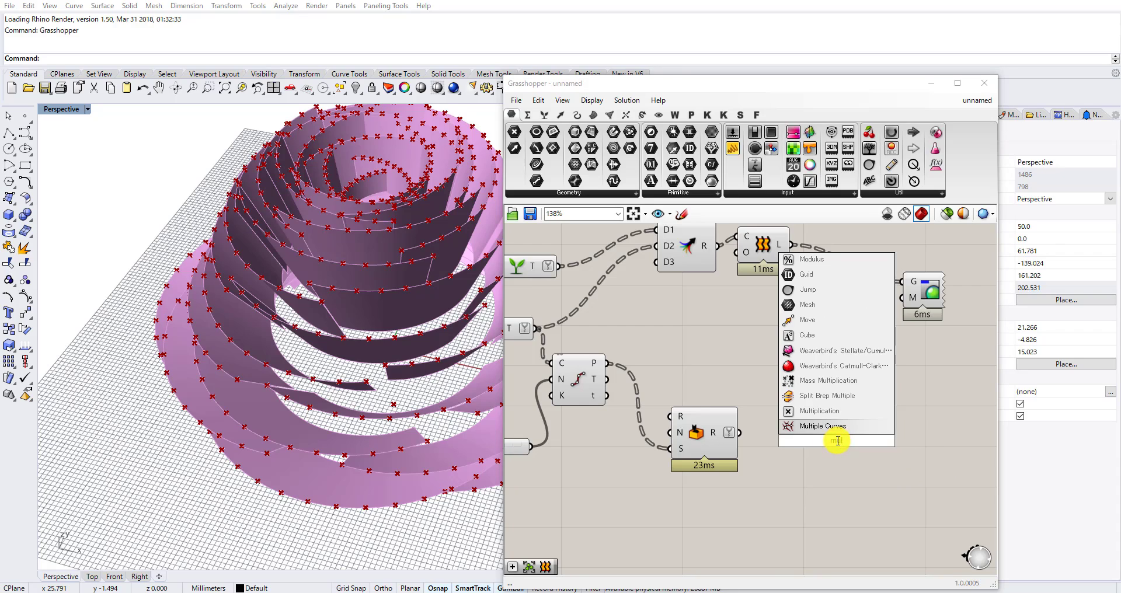
click(818, 411)
drag(740, 432, 811, 428)
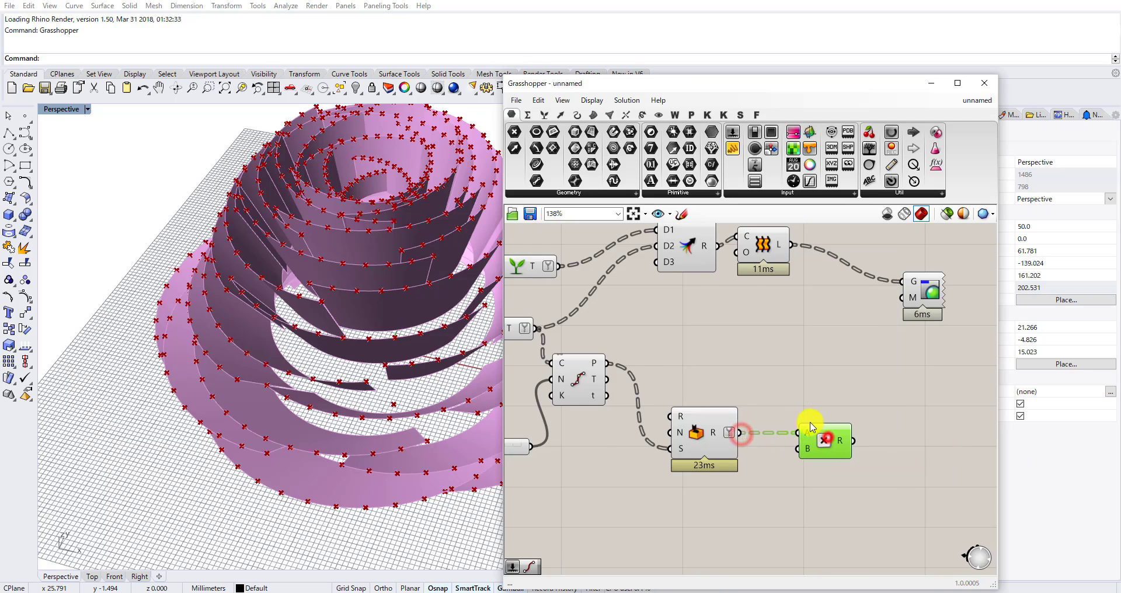
Add a number slider set to 16.5 below Random and connect it to Multiplication's B input.
scroll(811, 428, down, 2)
right_drag(477, 478, 220, 366)
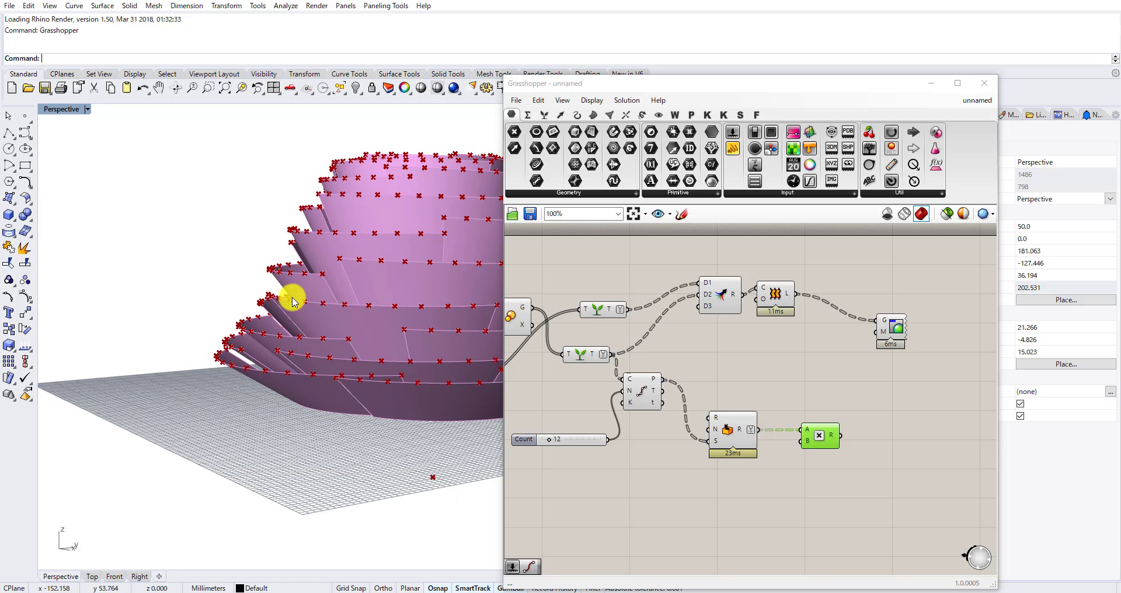
double_click(682, 488)
text(Number Slider)
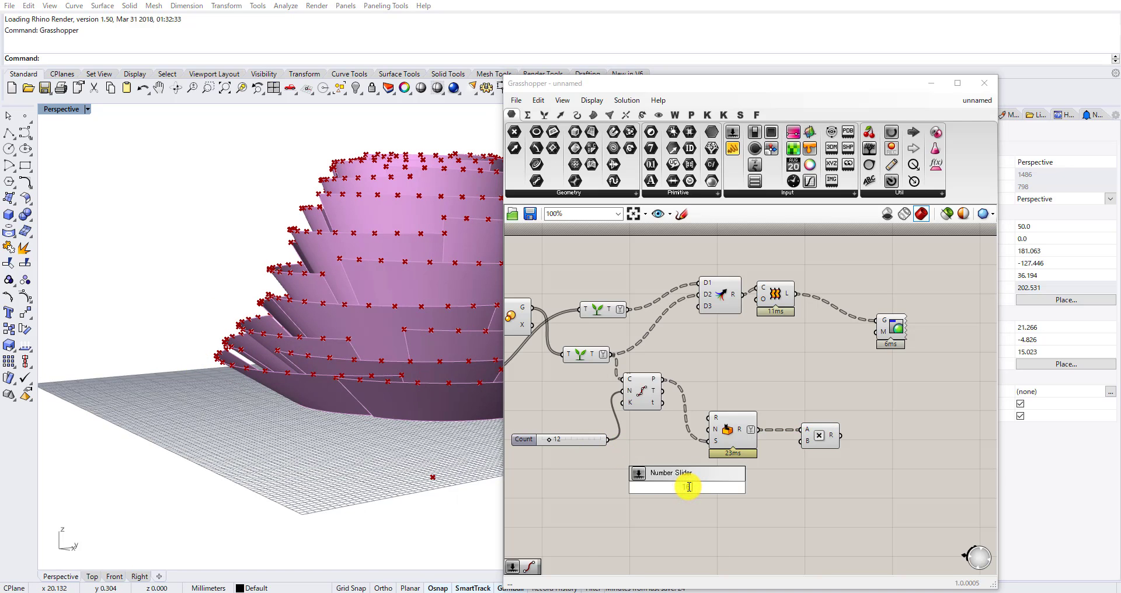
key(Return)
scroll(799, 492, up, 2)
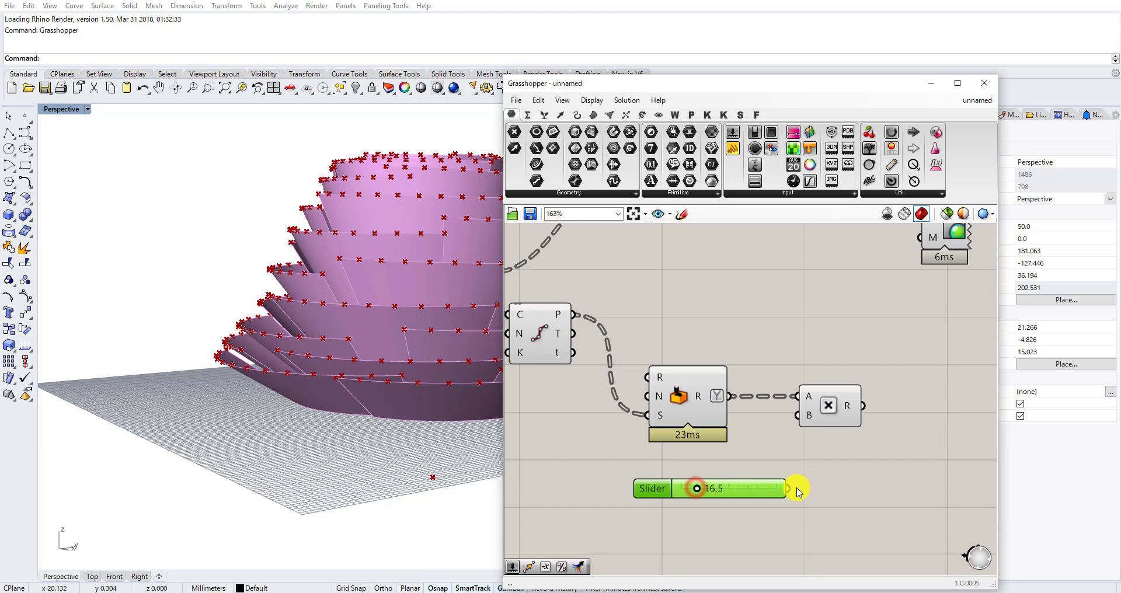
drag(790, 489, 798, 415)
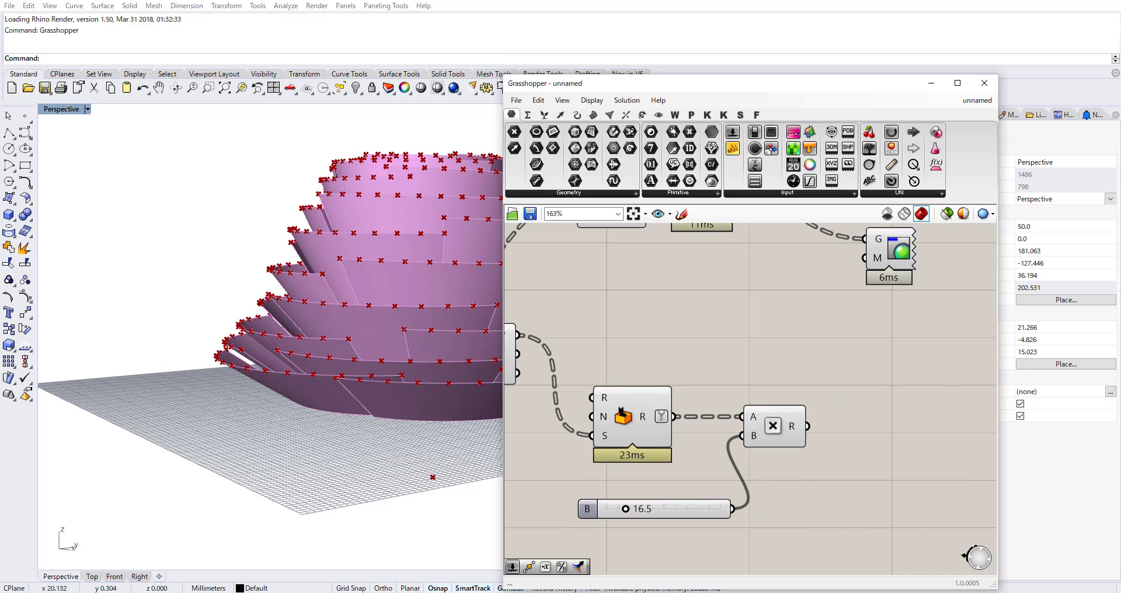
Reposition the upper Graft Tree, and move the Merge and Loft components up and right to free space.
scroll(776, 351, down, 3)
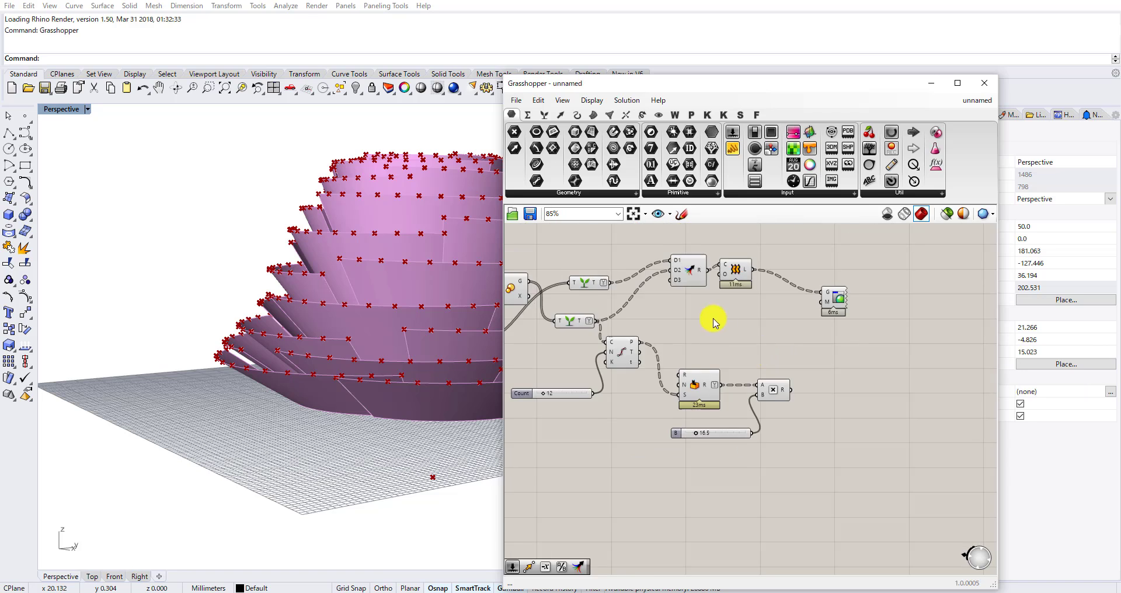
right_drag(669, 349, 742, 367)
scroll(715, 341, up, 2)
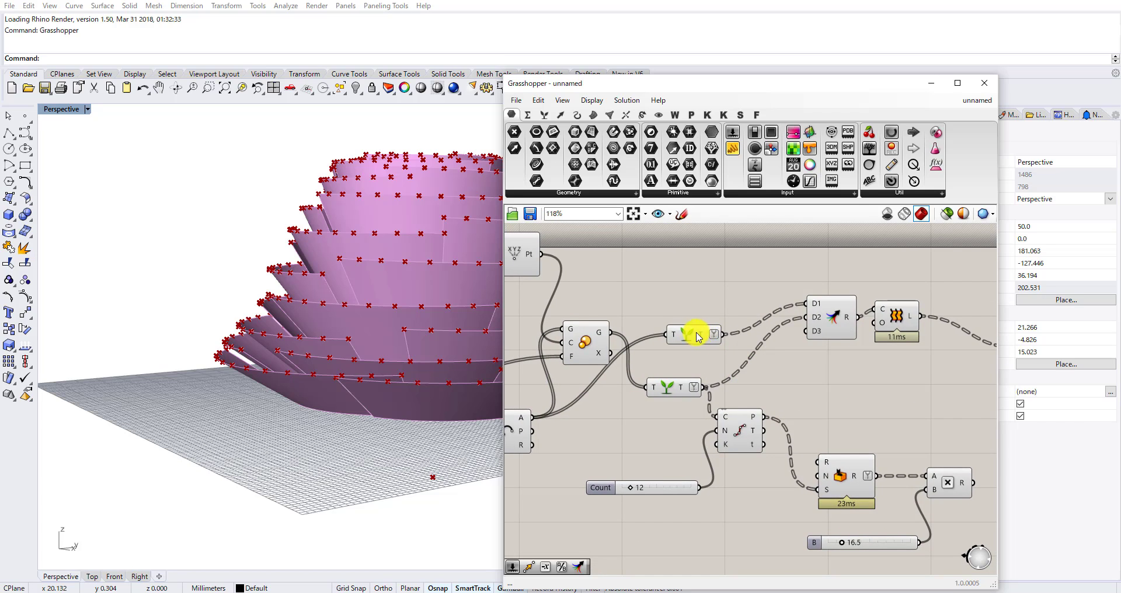
drag(693, 332, 686, 319)
right_drag(854, 334, 777, 369)
drag(836, 313, 760, 373)
drag(759, 365, 843, 337)
Duplicate Divide Curve above the original and connect the upper Graft Tree's output to the copy's C input.
click(660, 470)
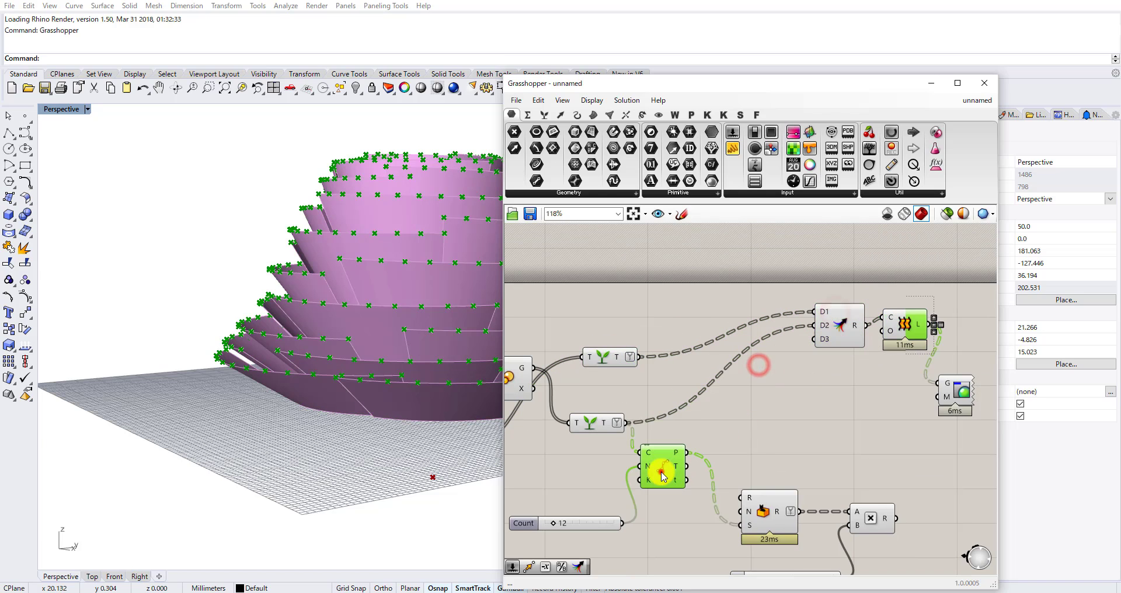
alt+drag(661, 472, 697, 386)
scroll(658, 361, up, 3)
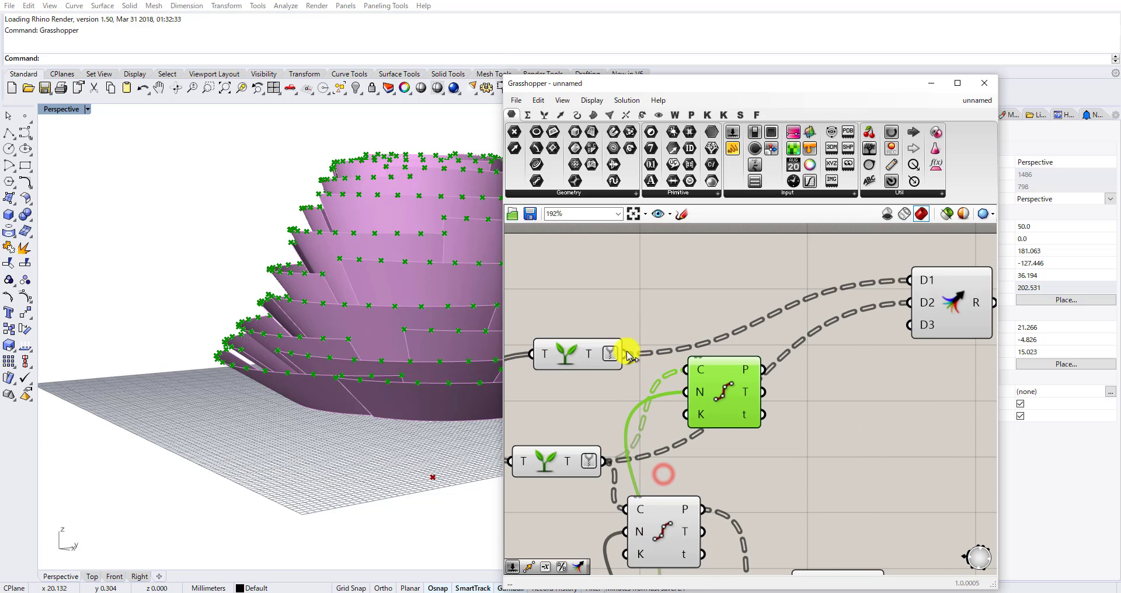
drag(626, 351, 699, 389)
Add a Vector 2Pt component beside the upper Divide Curve and nudge the lower Divide Curve slightly right.
right_drag(696, 380, 615, 346)
double_click(728, 387)
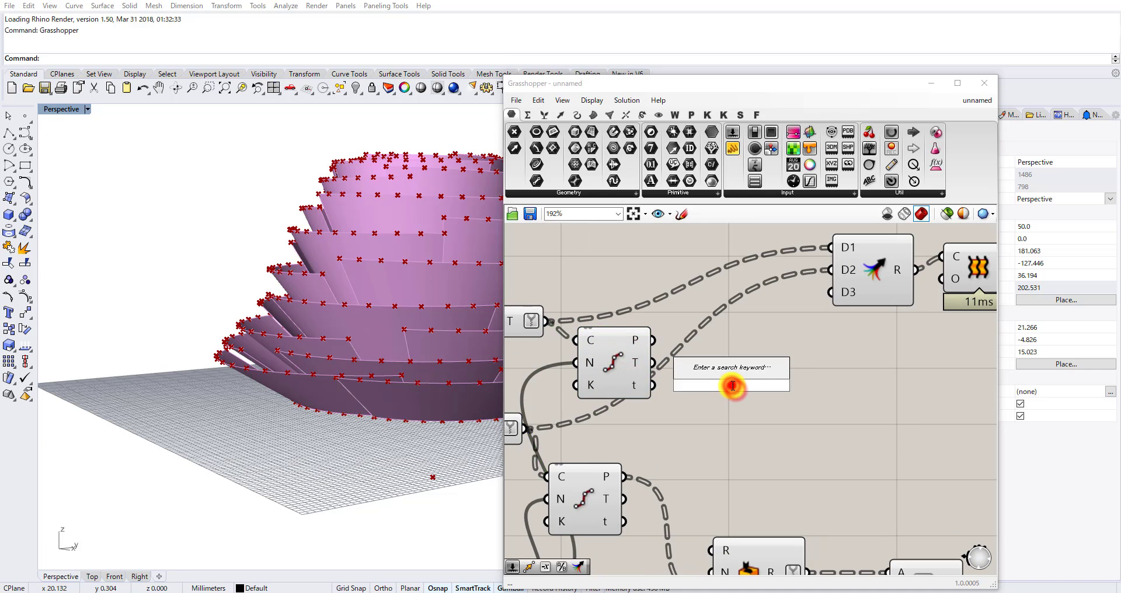
text(ve)
click(718, 343)
drag(591, 477, 611, 488)
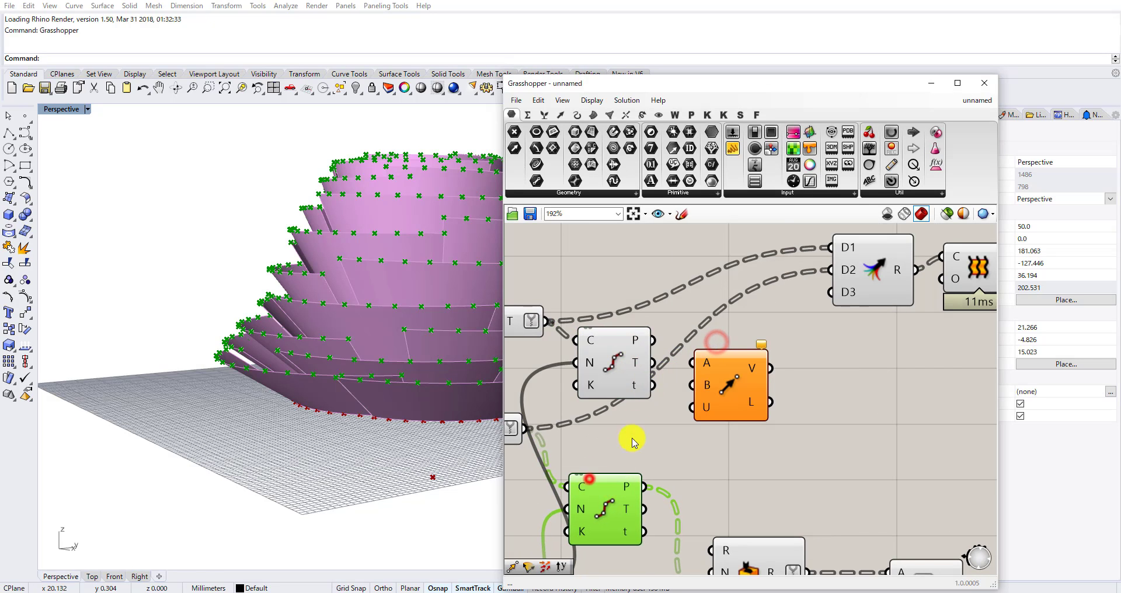
click(657, 343)
drag(727, 388, 743, 402)
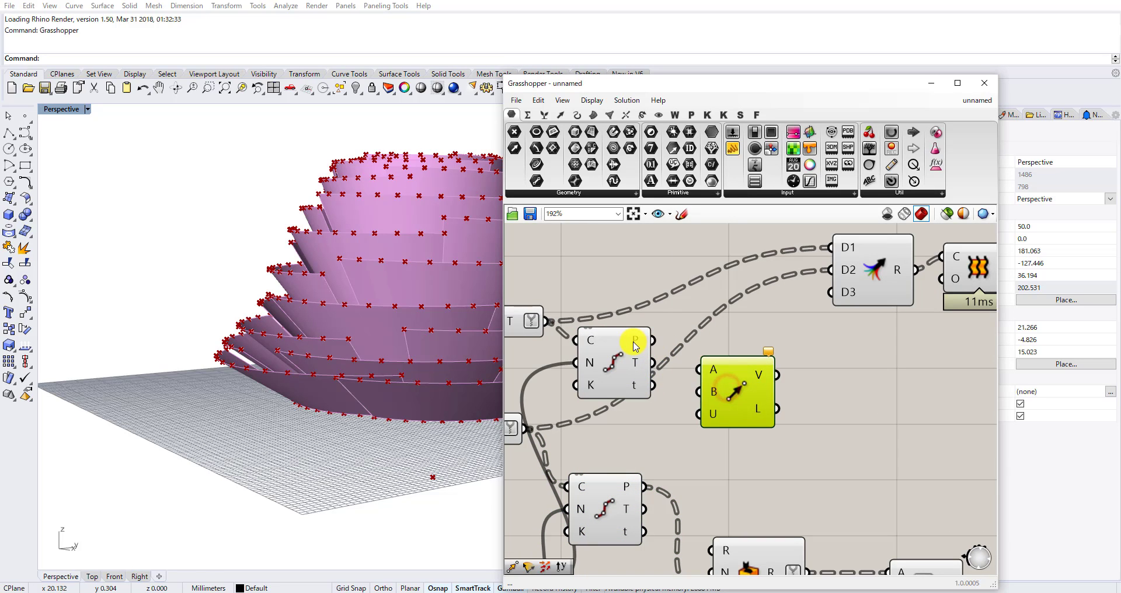
Simplify both Divide Curve P outputs, connecting the upper one to Vector 2Pt's A input and the lower one to B.
mouse_move(636, 345)
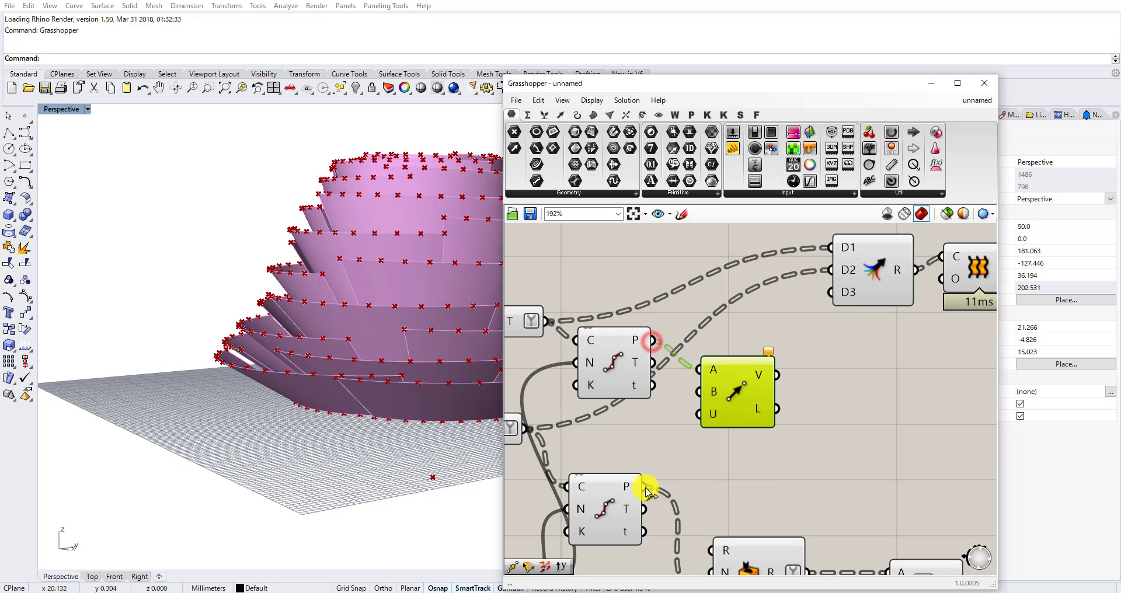
right_click(642, 344)
click(679, 433)
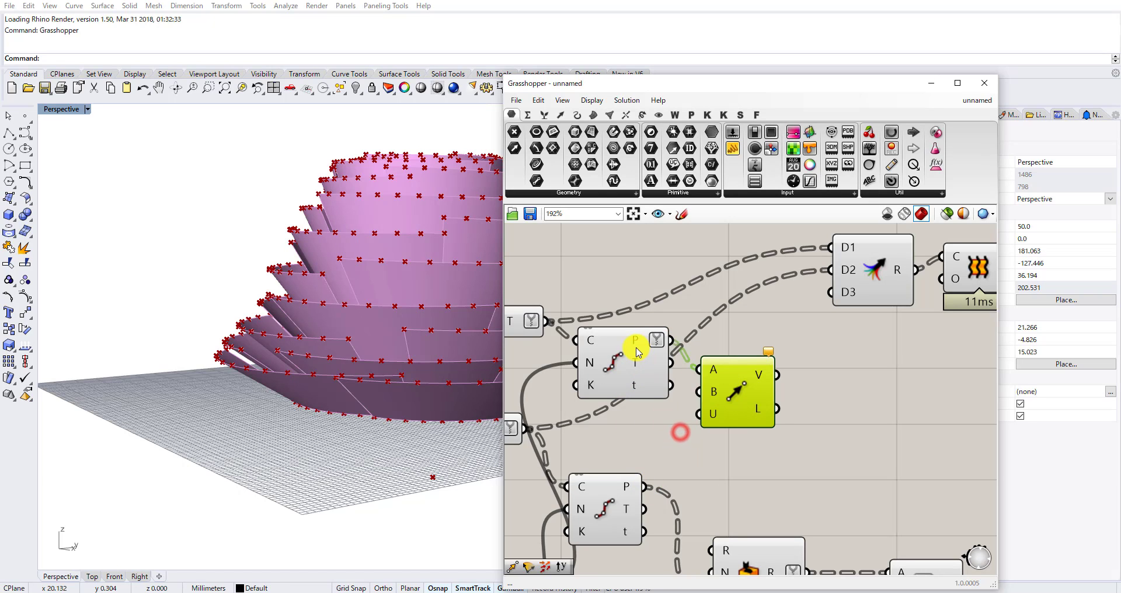
mouse_move(637, 349)
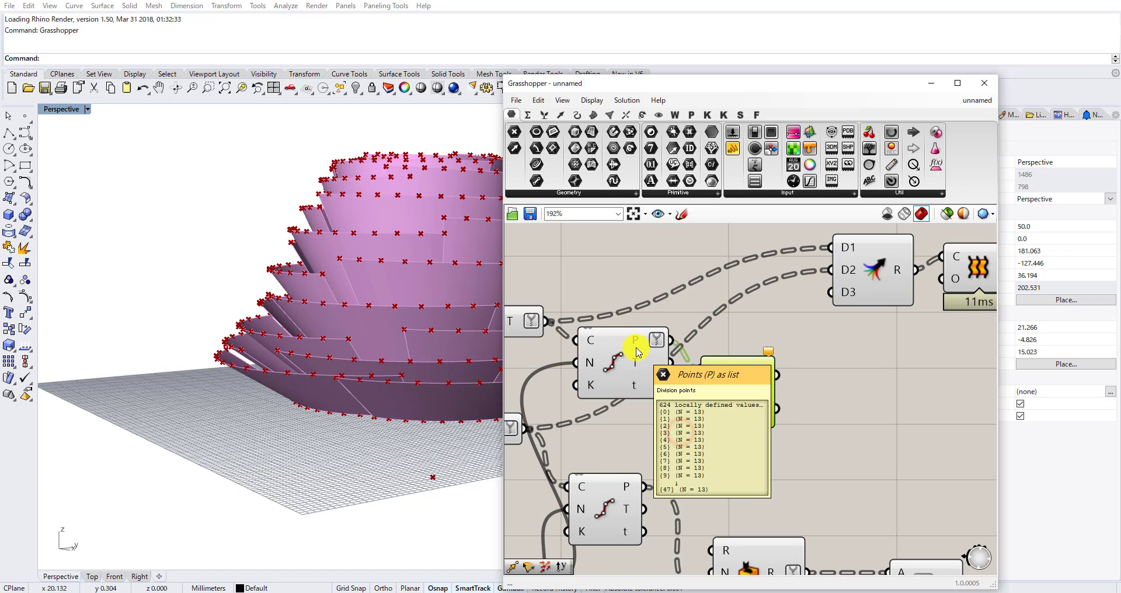
right_click(637, 488)
click(659, 554)
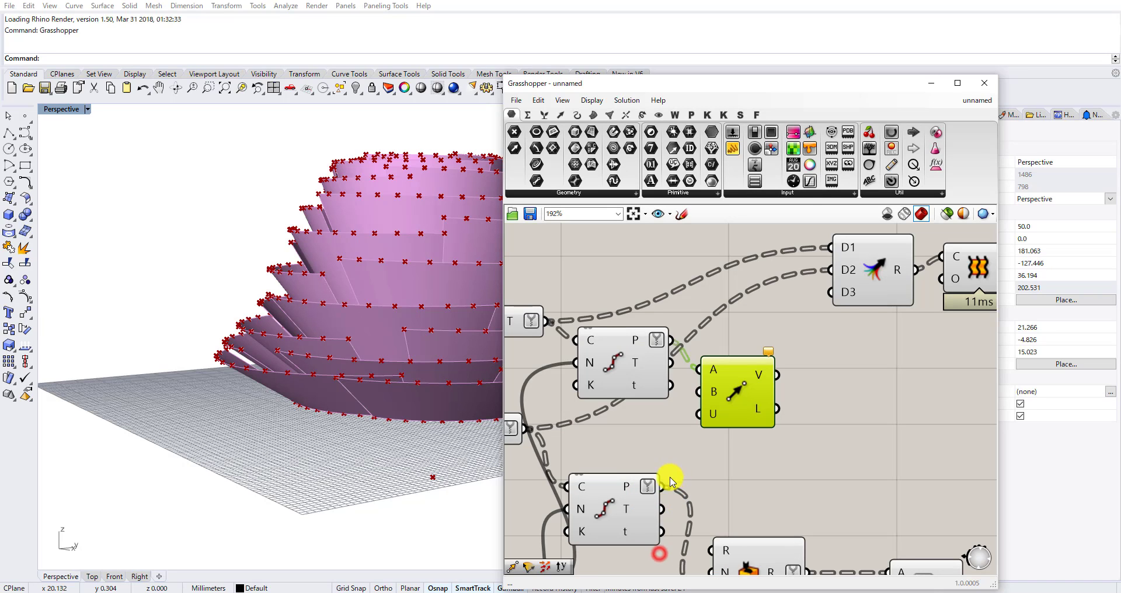
drag(665, 482, 702, 391)
scroll(684, 396, down, 3)
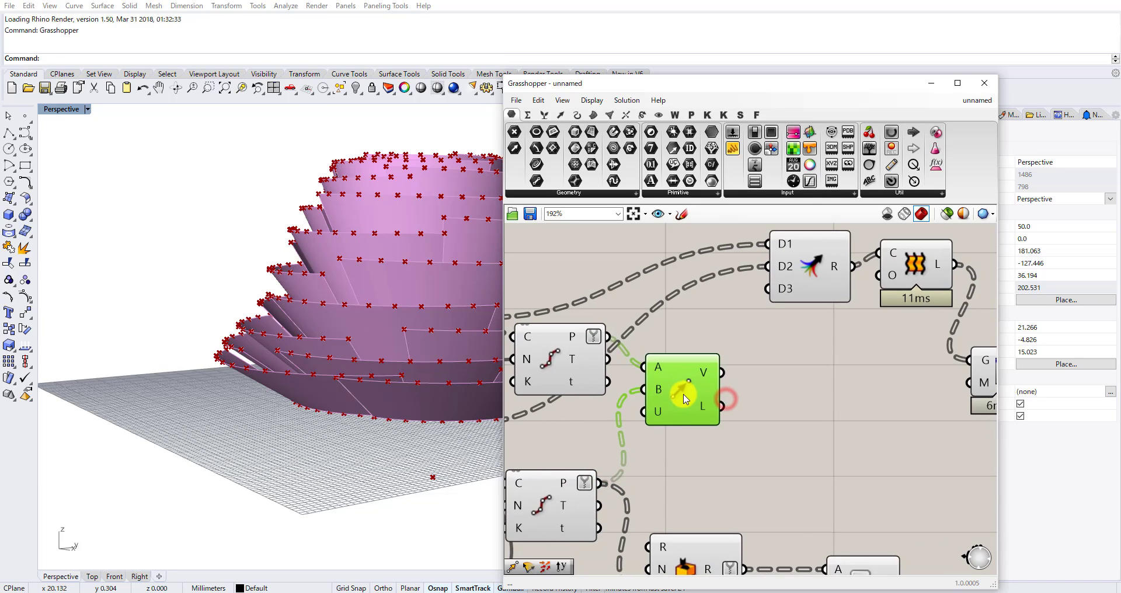
Examine the layered model's division points and the data structure of Multiplication's R output.
scroll(685, 396, up, 2)
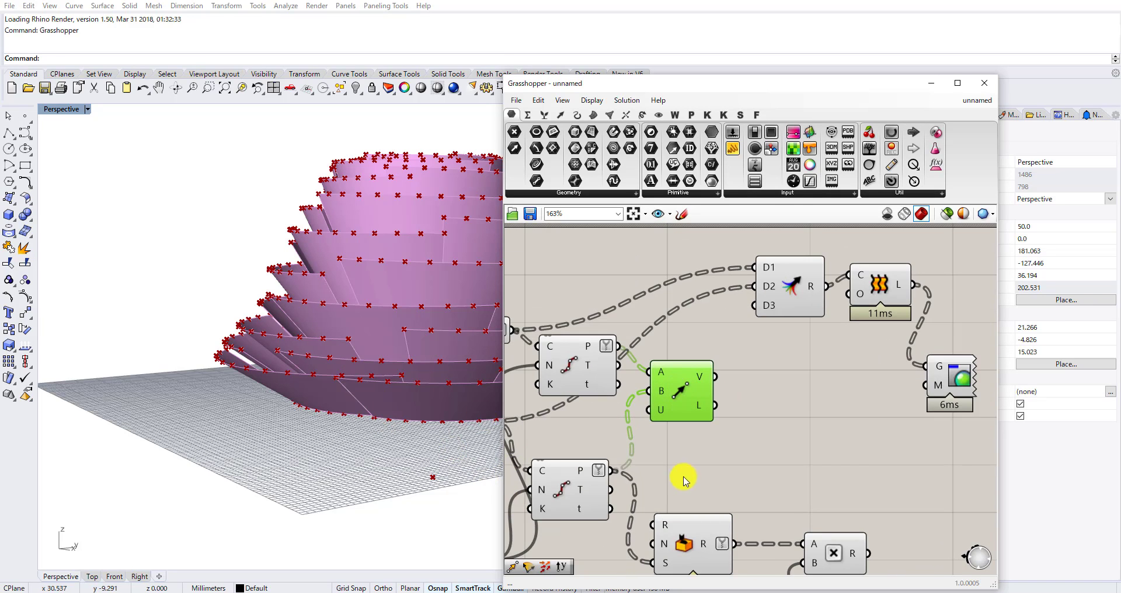
right_drag(423, 419, 310, 388)
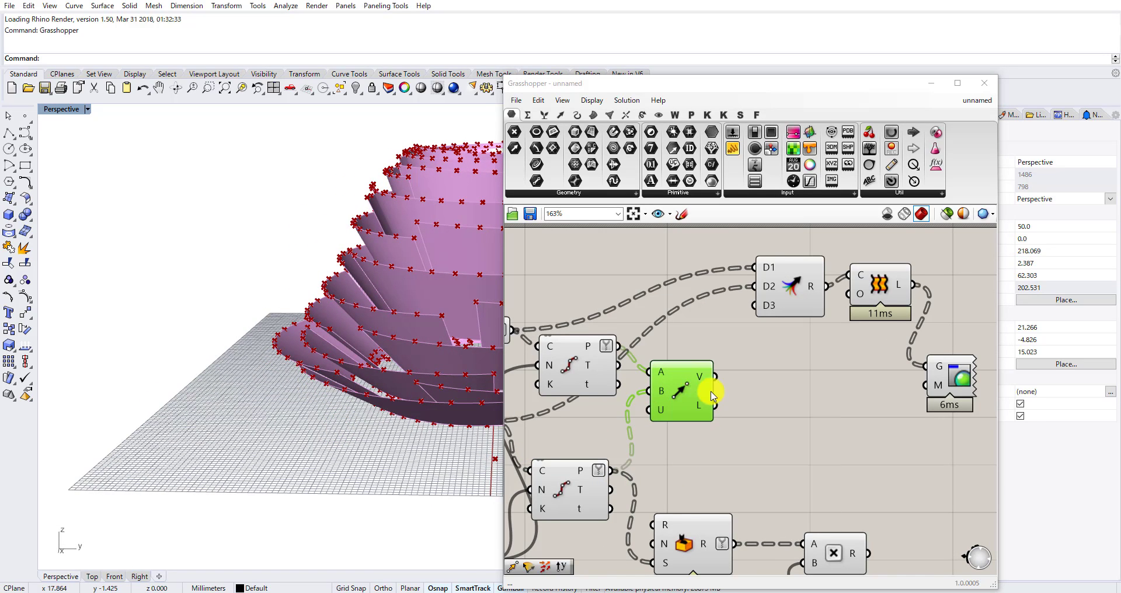
scroll(676, 367, down, 3)
right_drag(706, 339, 680, 339)
scroll(678, 439, up, 2)
mouse_move(675, 453)
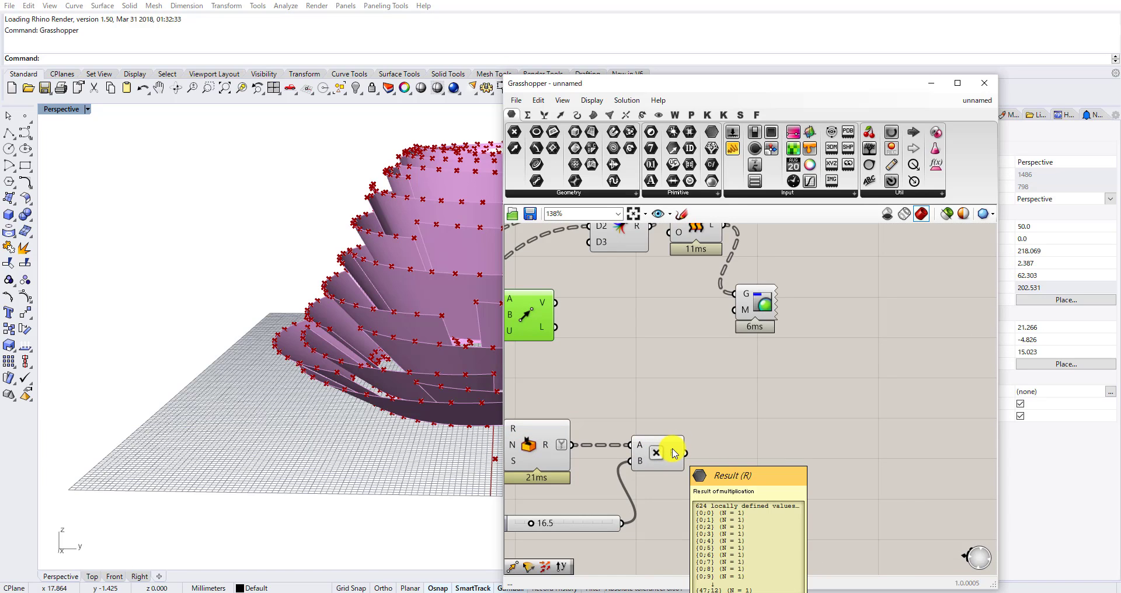
right_drag(676, 454, 731, 427)
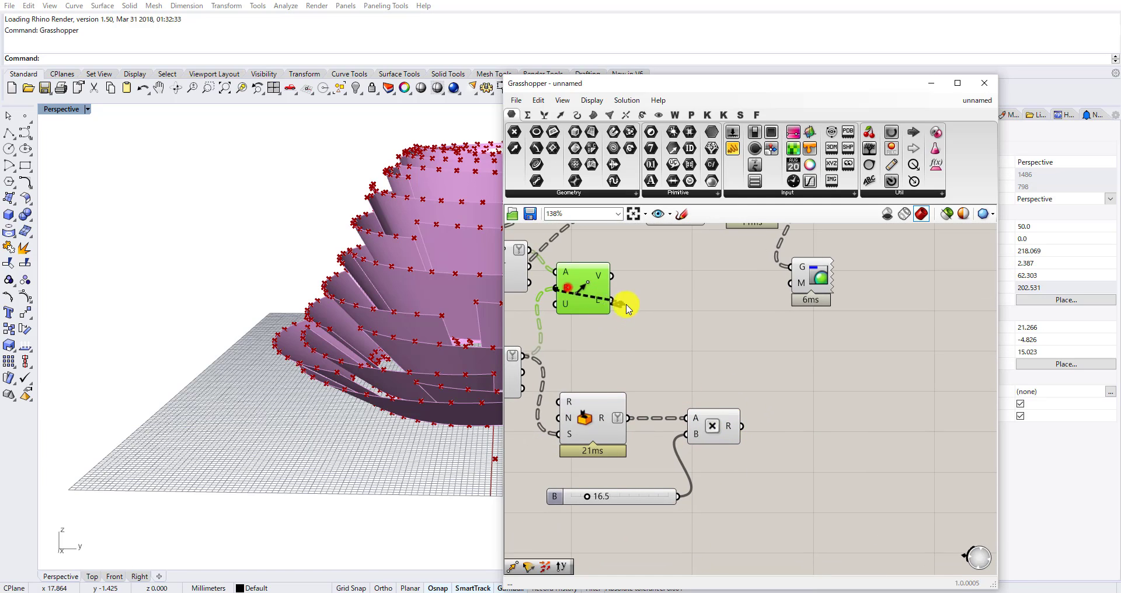
Move the Vector 2Pt component to the right, above Multiplication, and check the data structure of its V output.
scroll(628, 310, up, 2)
drag(588, 275, 750, 325)
mouse_move(750, 324)
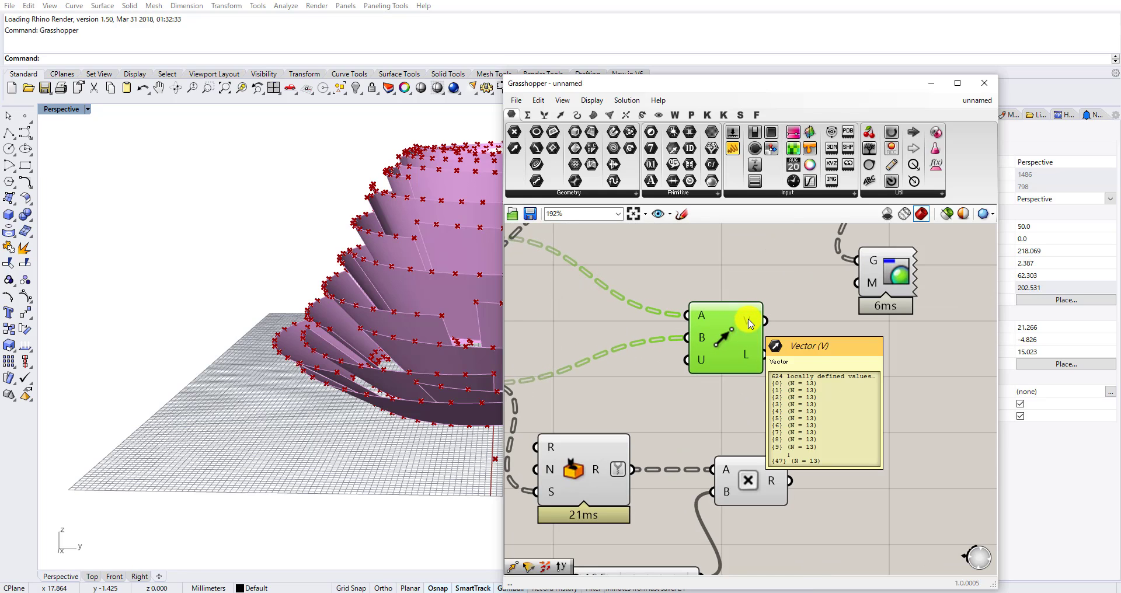
Add a Shift Paths component beside Multiplication and connect Multiplication's R output to its D input.
right_drag(841, 475, 778, 438)
double_click(777, 437)
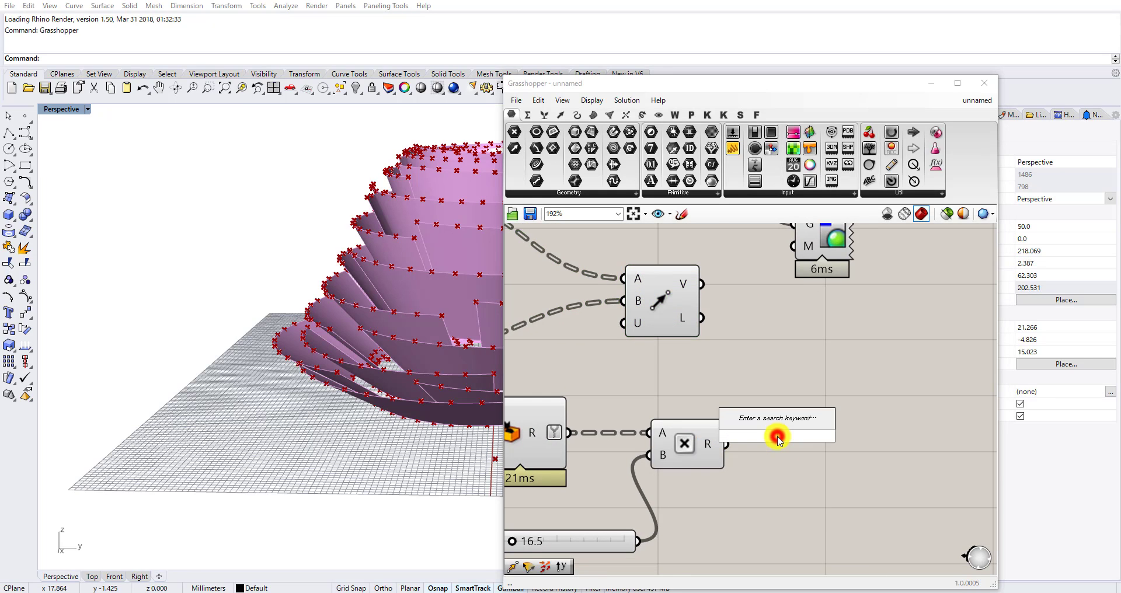
text(shift)
click(769, 406)
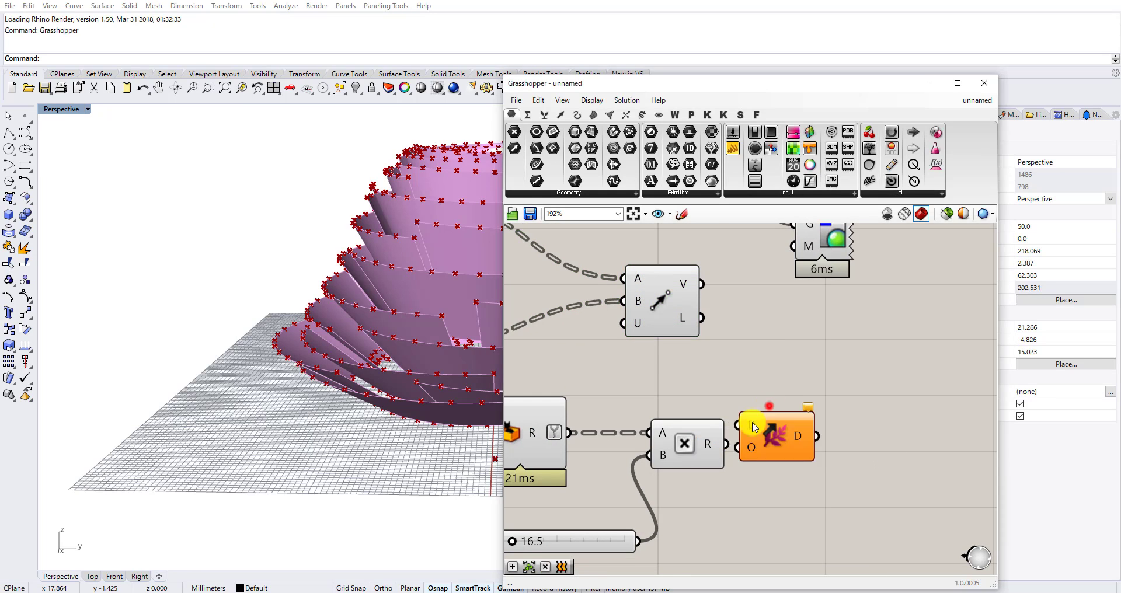
drag(720, 443, 739, 425)
drag(680, 447, 646, 452)
drag(771, 435, 753, 458)
Add an Amplitude component, connecting Shift Paths' output to its A input and Vector 2Pt's V output to its V input.
right_drag(774, 391, 687, 406)
double_click(709, 385)
text(ampli)
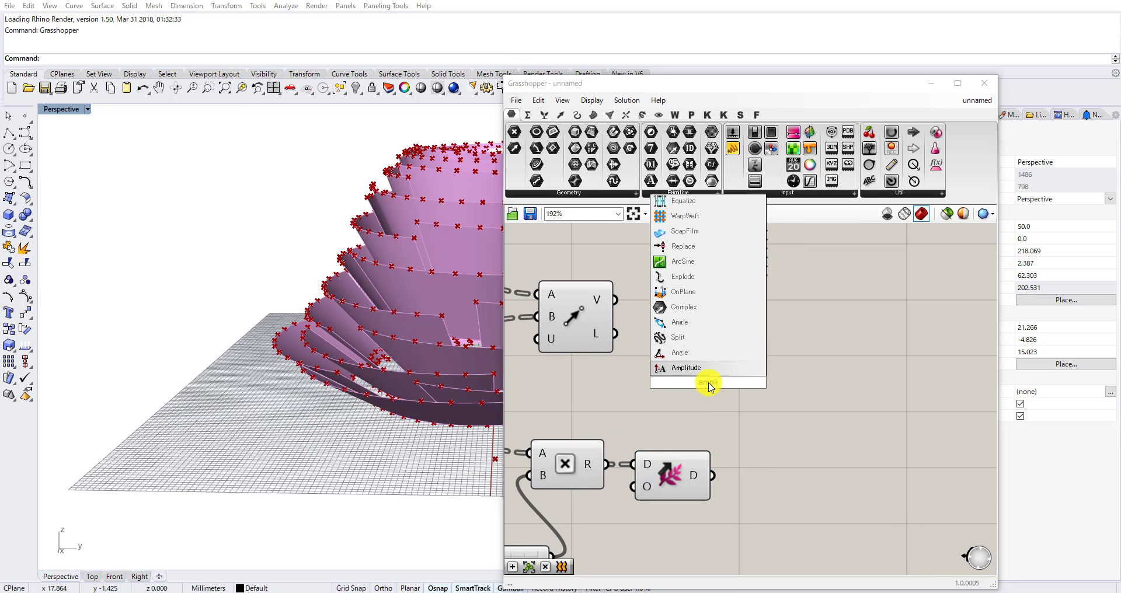
key(Return)
drag(709, 382, 772, 403)
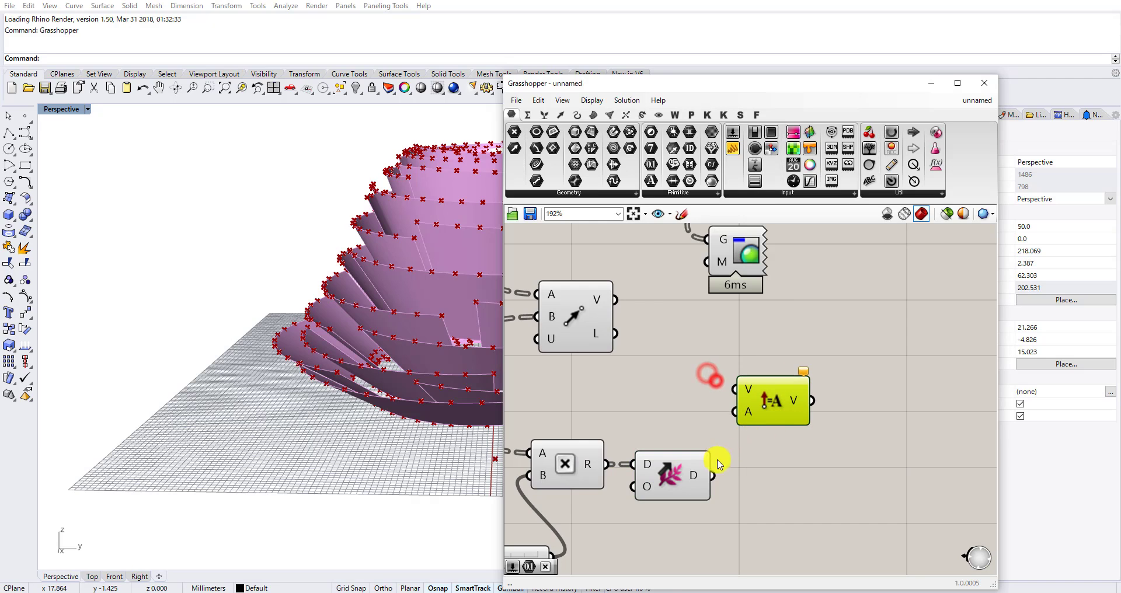
drag(714, 475, 735, 412)
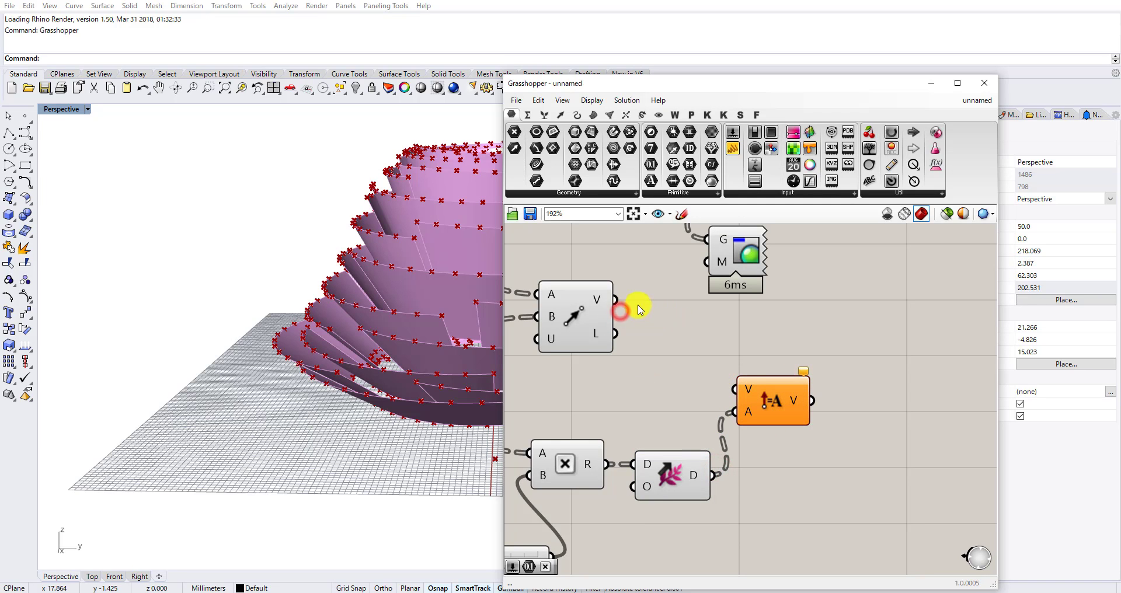
drag(617, 300, 735, 388)
Move the Merge, Loft and Custom Preview components up and to the right to free canvas space.
scroll(762, 350, down, 5)
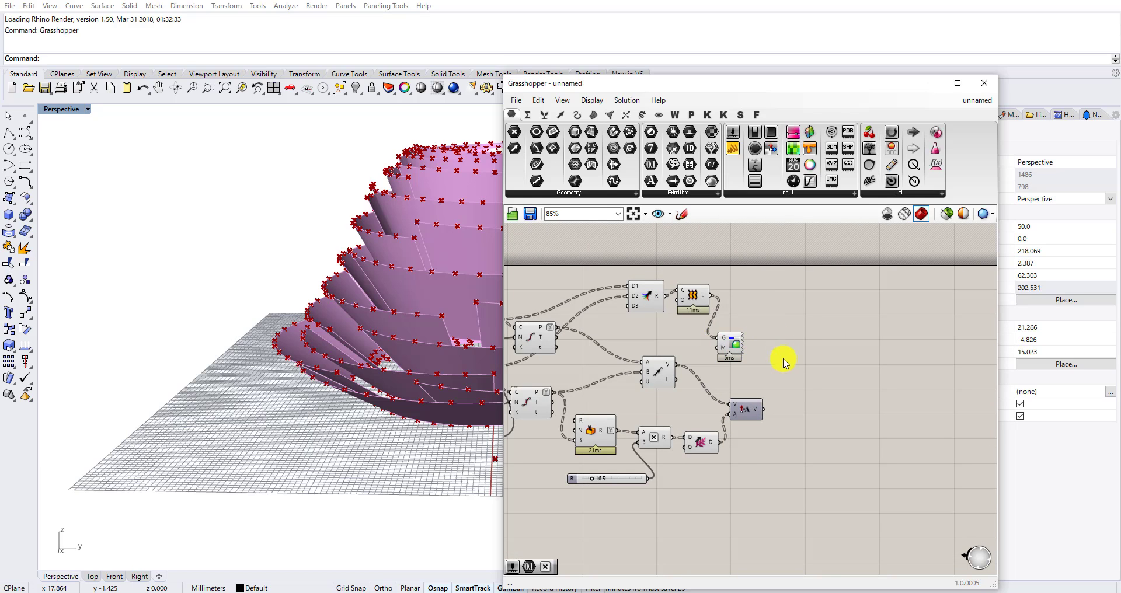
mouse_move(784, 361)
mouse_down()
mouse_move(660, 288)
mouse_move(748, 308)
mouse_move(784, 361)
mouse_up()
drag(775, 306, 774, 343)
drag(795, 344, 712, 265)
Add a Move component after Amplitude, feeding the lower Divide Curve's P into G and Amplitude's V into T.
double_click(680, 326)
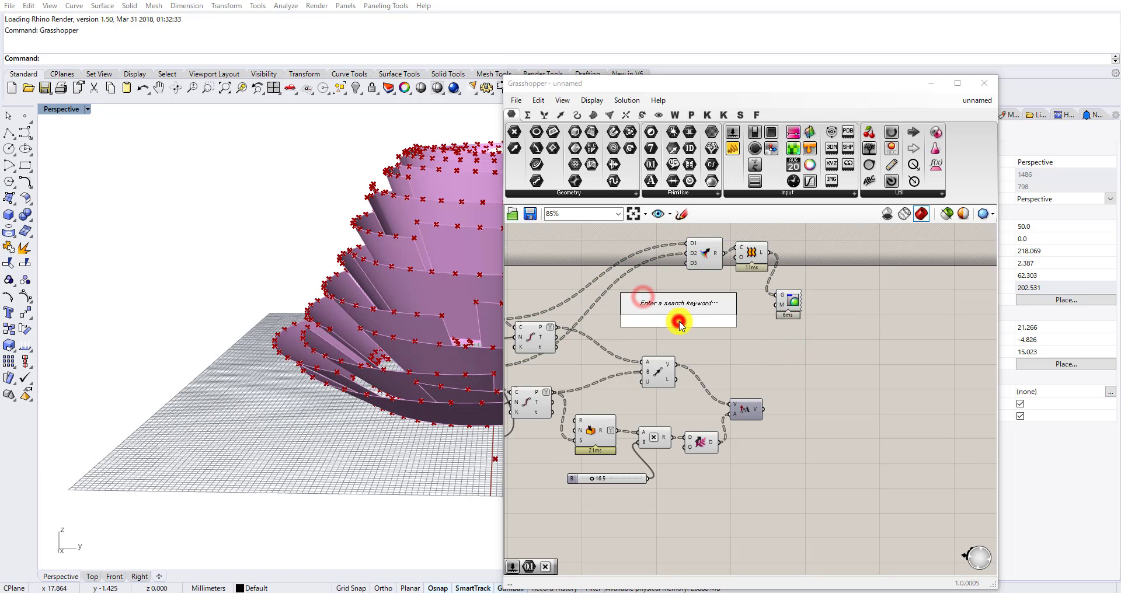
text(move)
click(669, 303)
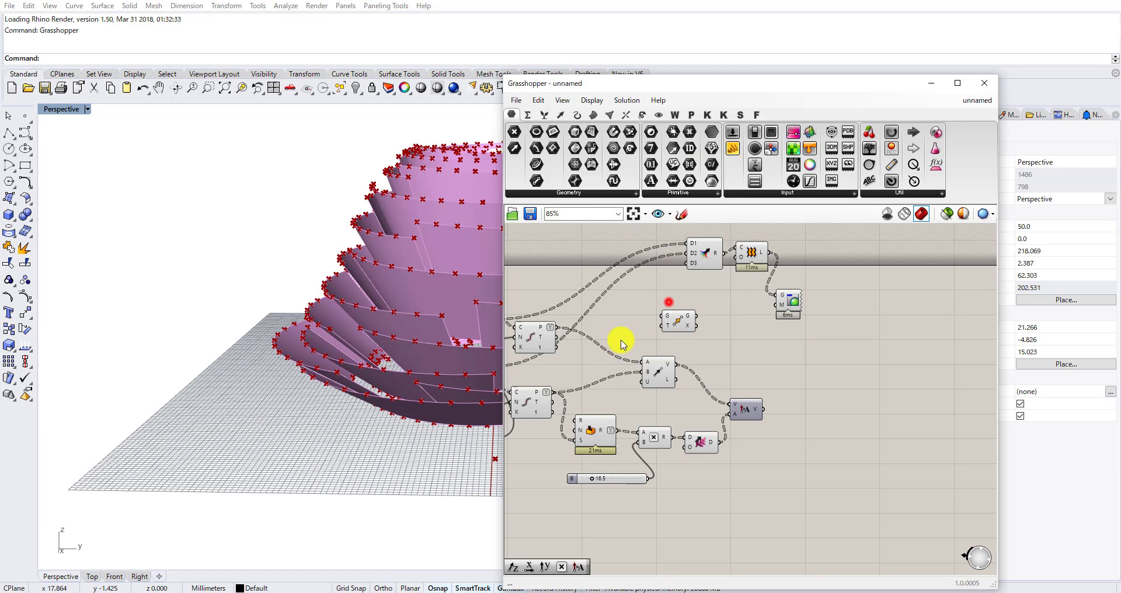
drag(554, 392, 661, 316)
drag(672, 317, 801, 380)
scroll(776, 410, up, 3)
scroll(798, 374, down, 3)
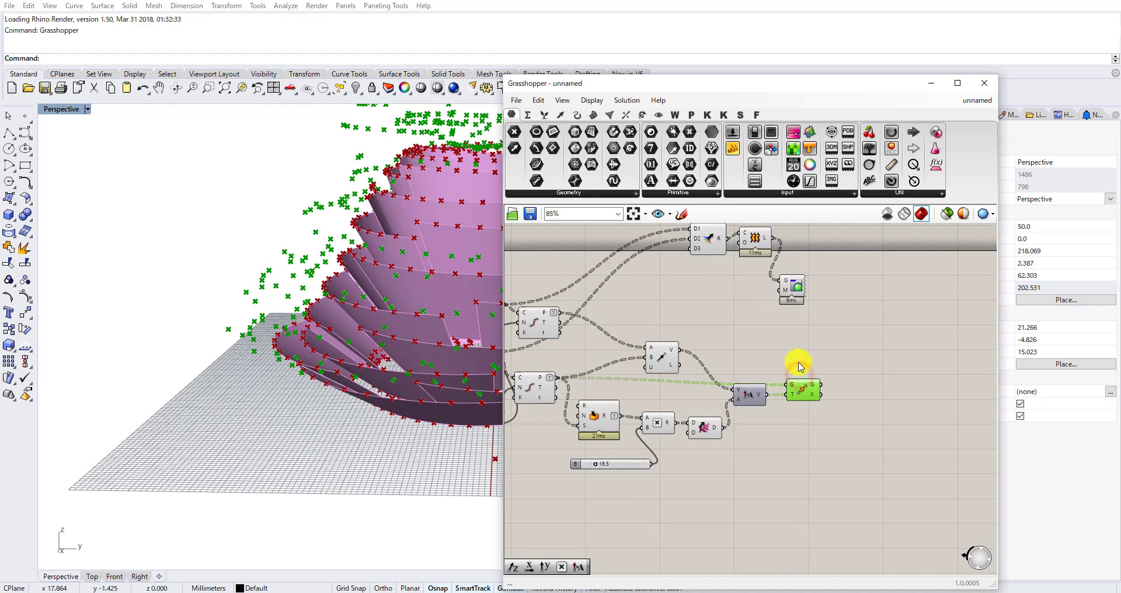
Add a Nurbs Curve component to the right of Move and connect Move's G output to its V input.
drag(778, 429, 776, 421)
double_click(806, 383)
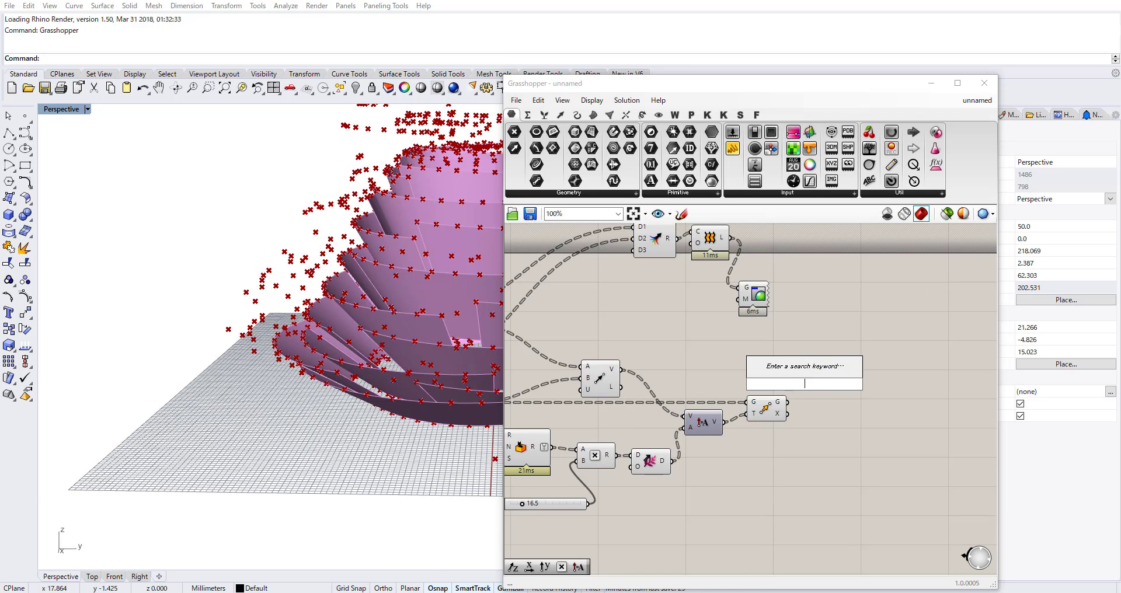
double_click(882, 405)
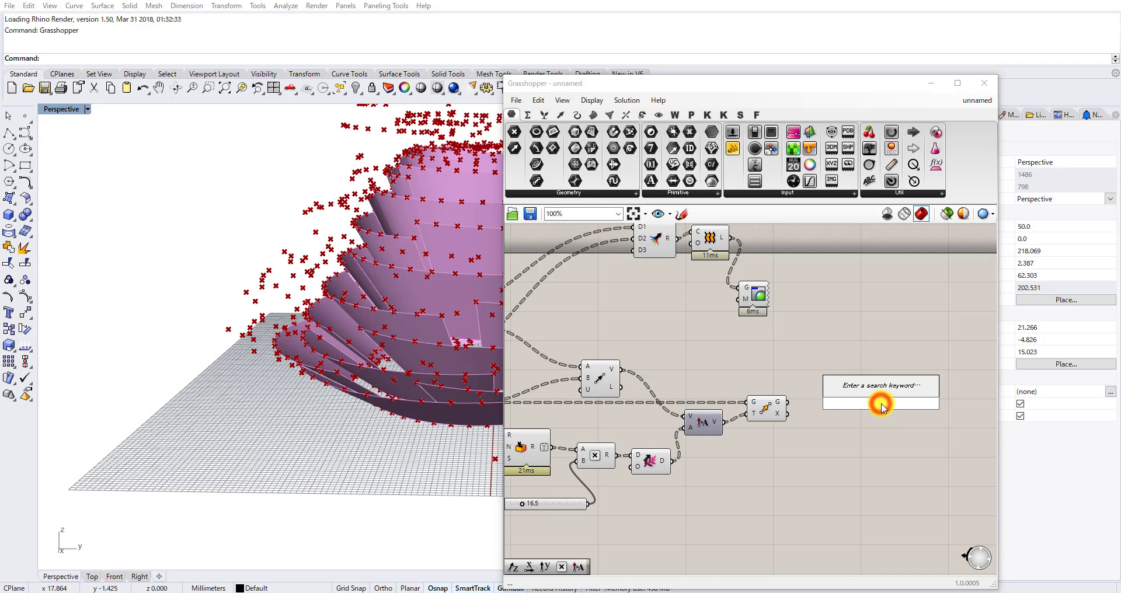
text(nurb)
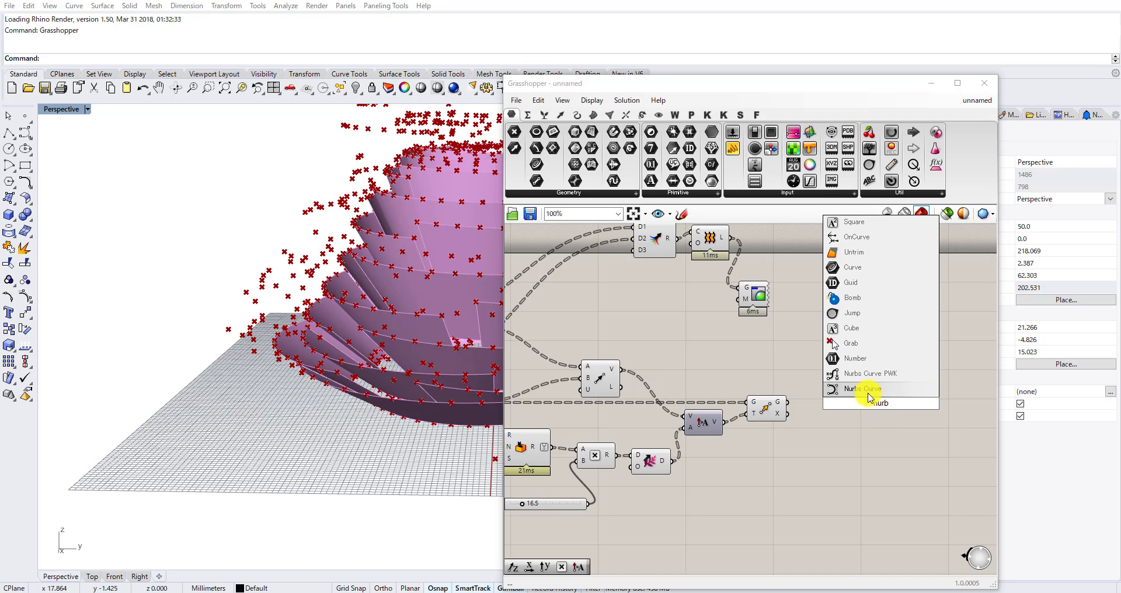
click(869, 393)
scroll(795, 407, up, 2)
drag(786, 400, 843, 377)
Examine the new curves through the moved points around the layered model from above and from the side.
scroll(360, 365, down, 10)
mouse_move(355, 332)
right_down()
mouse_move(360, 366)
mouse_move(423, 305)
mouse_move(392, 278)
mouse_move(354, 291)
mouse_move(326, 342)
mouse_move(372, 351)
mouse_move(386, 387)
mouse_move(370, 320)
mouse_move(368, 393)
mouse_move(348, 328)
right_up()
scroll(393, 280, up, 8)
scroll(656, 362, down, 3)
right_drag(332, 397, 275, 468)
scroll(648, 390, down, 3)
right_drag(574, 401, 611, 424)
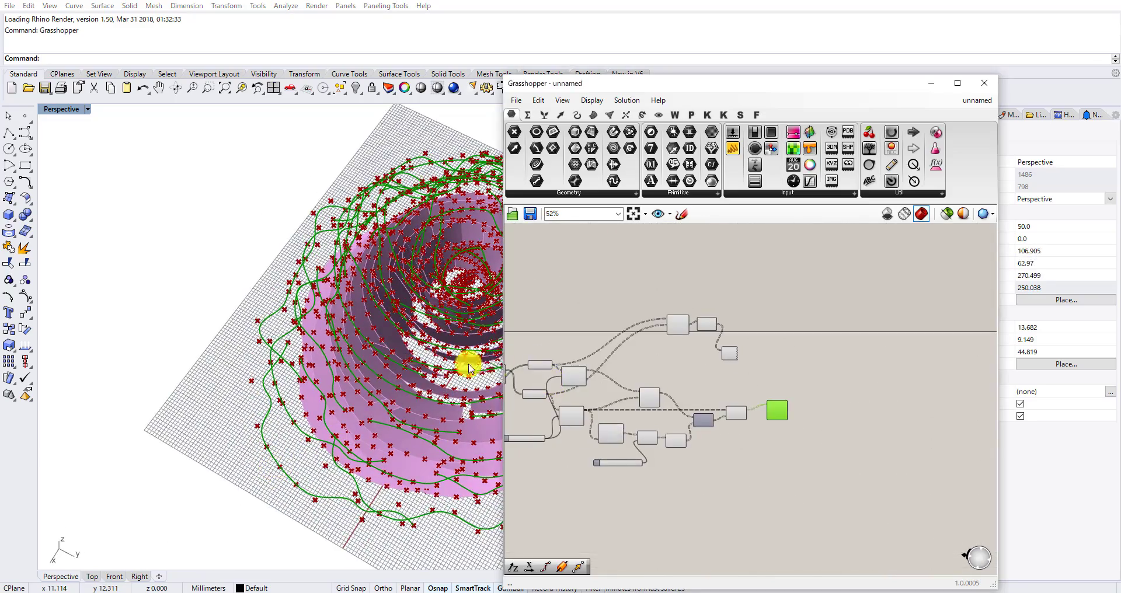
scroll(353, 401, up, 6)
right_drag(360, 402, 360, 245)
scroll(328, 298, down, 7)
scroll(414, 295, up, 7)
right_drag(411, 296, 271, 222)
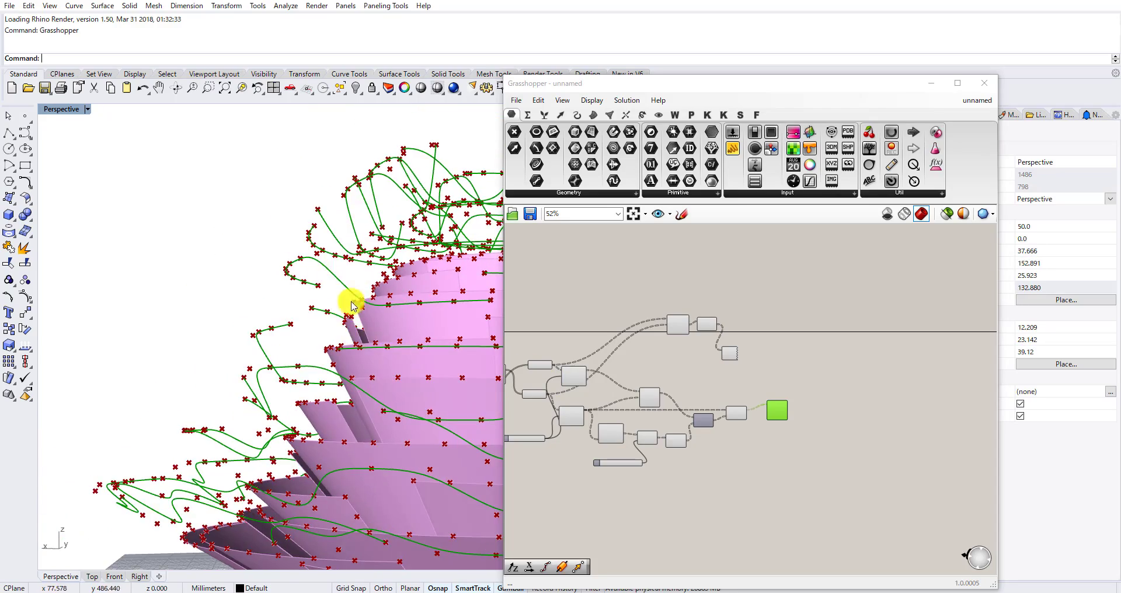
scroll(380, 328, down, 4)
Duplicate the lower Remap Numbers, its Construct Domain and both domain sliders, placing the copies below the originals.
scroll(648, 350, down, 2)
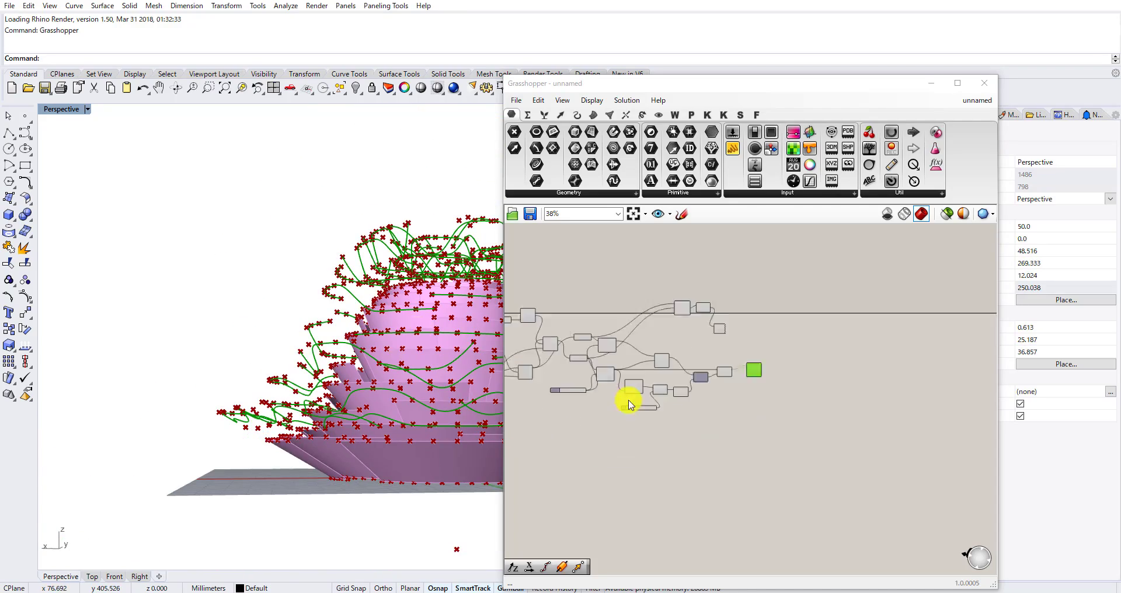
scroll(629, 403, up, 1)
scroll(668, 393, up, 5)
scroll(730, 354, down, 6)
right_drag(603, 405, 758, 363)
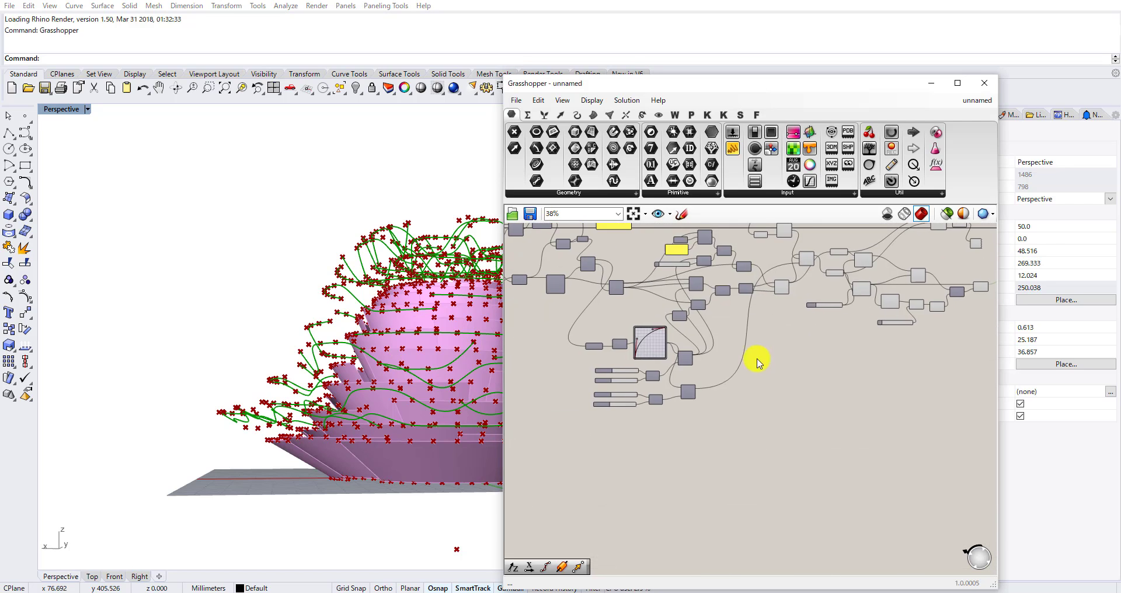
scroll(709, 401, up, 5)
click(737, 406)
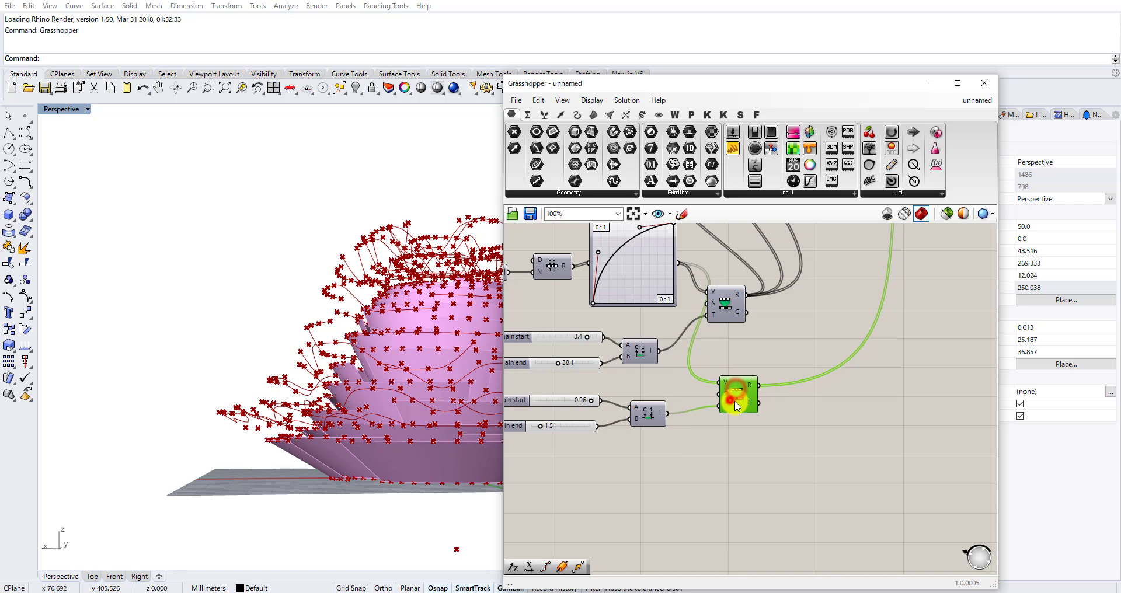
drag(748, 450, 527, 396)
key(ctrl+c)
key(ctrl+v)
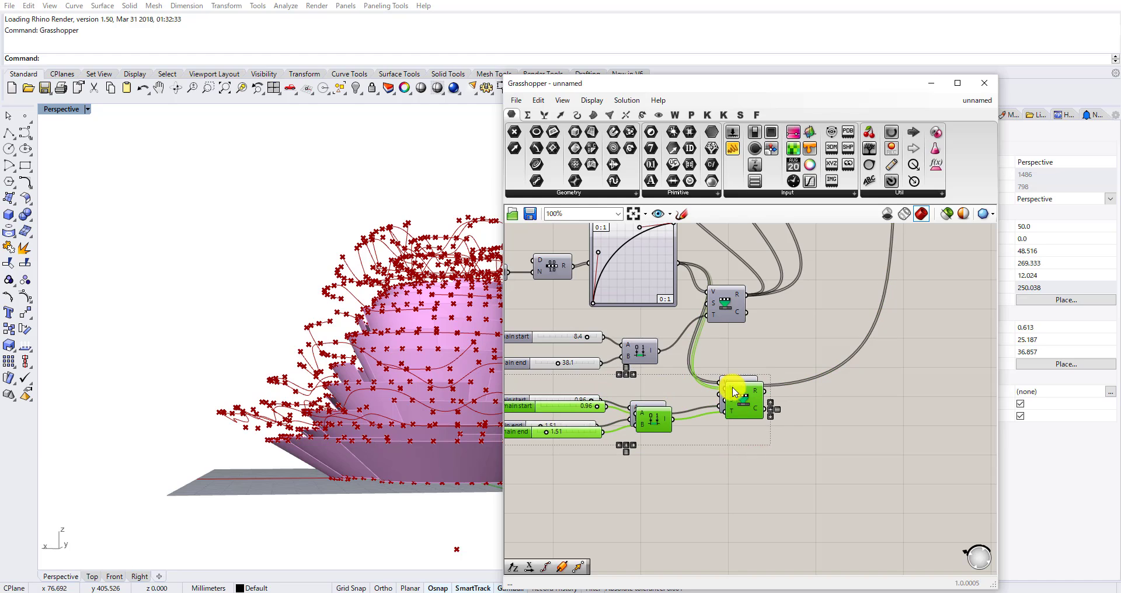
drag(735, 393, 719, 471)
click(615, 521)
Replace the duplicated domain-end slider with a new slider set to 20, connected to Construct Domain's B input.
scroll(624, 476, up, 3)
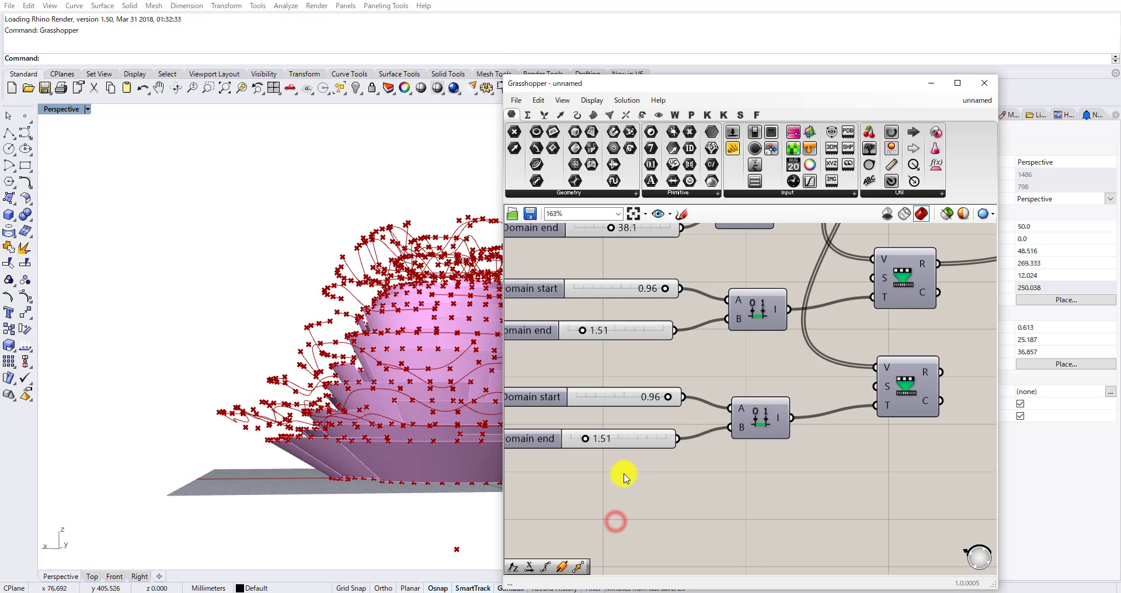
double_click(623, 476)
text(20)
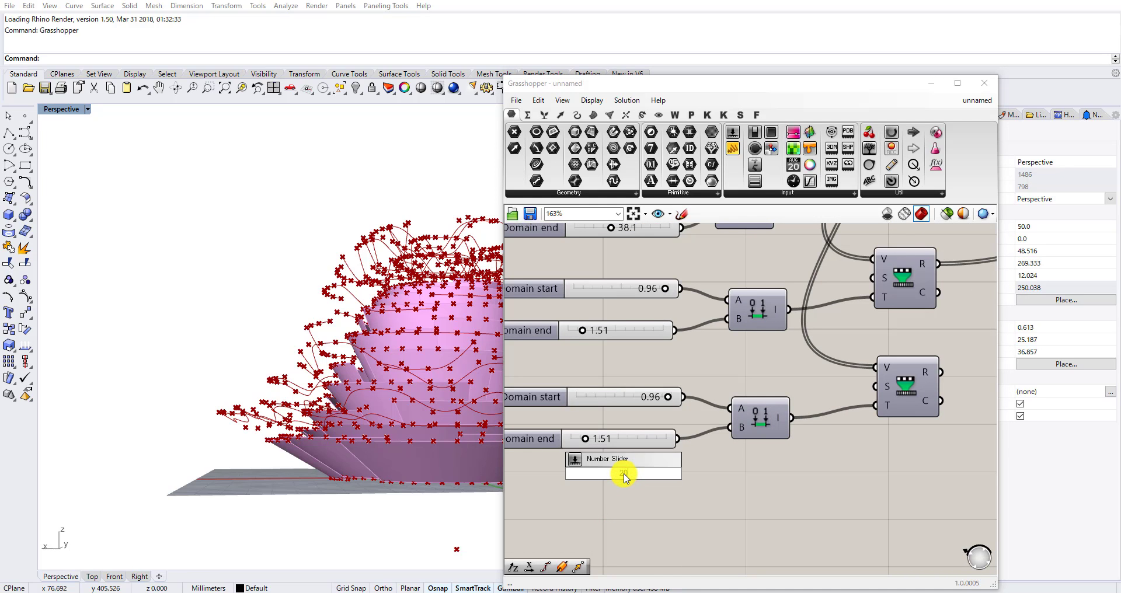
key(Return)
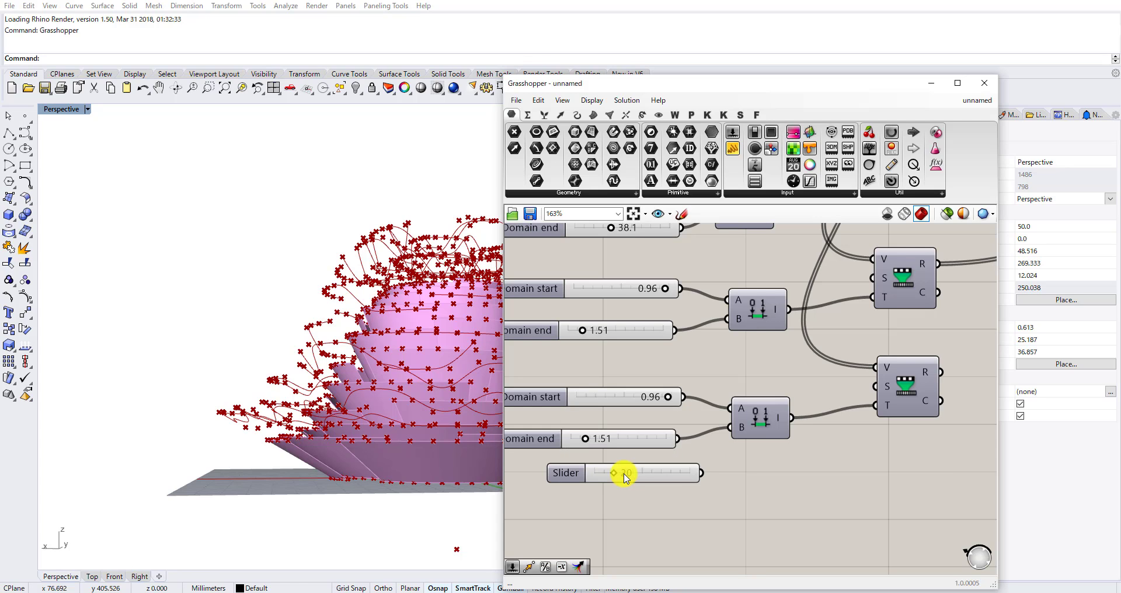
drag(715, 438, 724, 435)
click(636, 438)
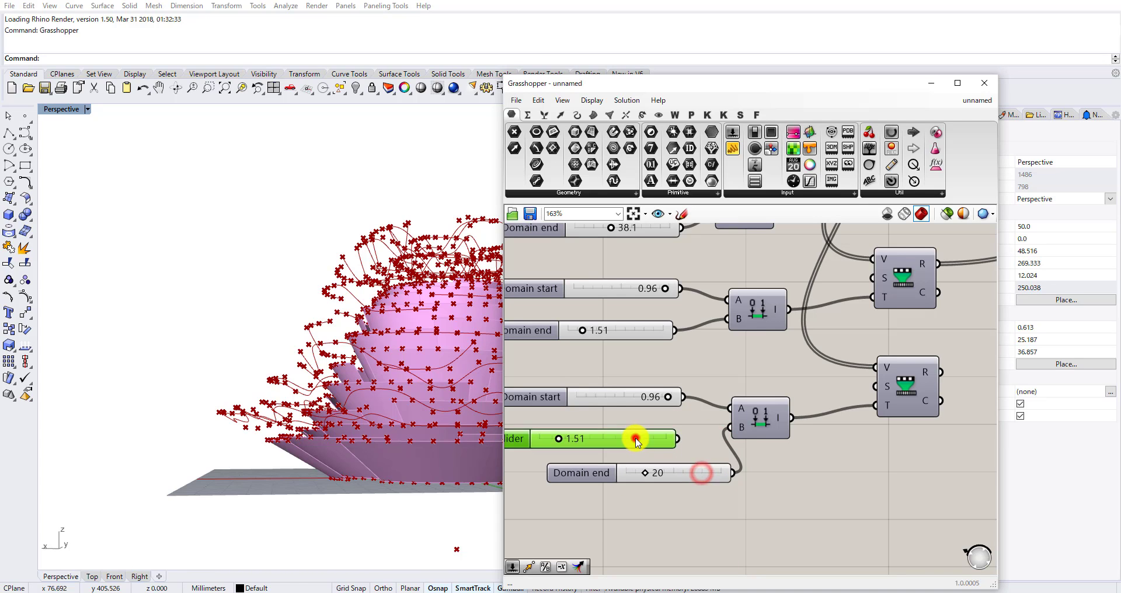
key(Delete)
drag(670, 469, 646, 465)
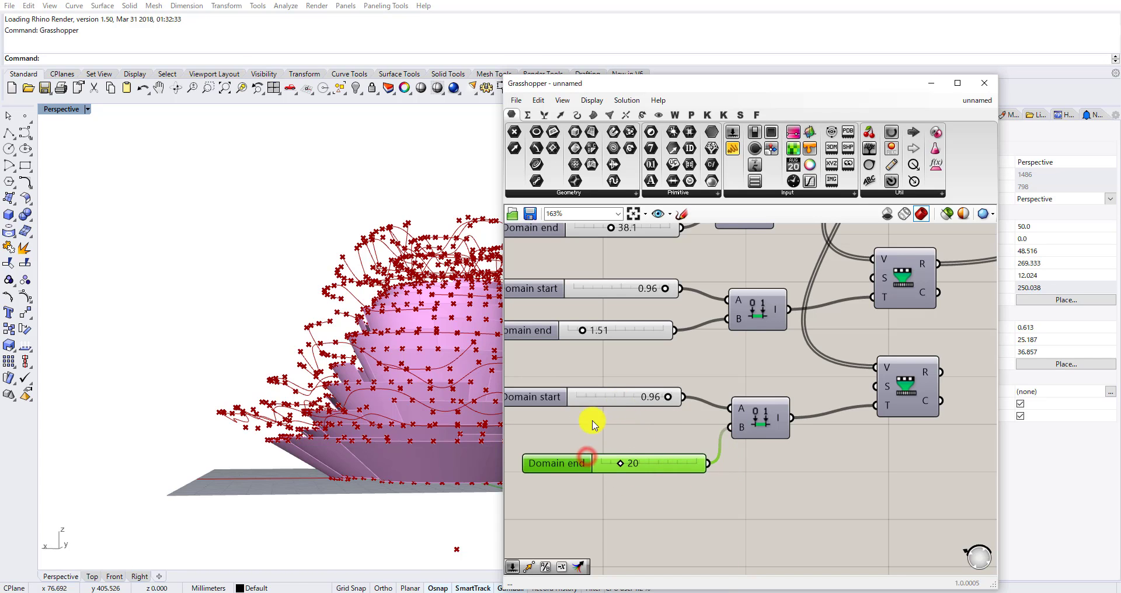
Set the new domain-end slider to real-number rounding with one decimal digit.
double_click(549, 464)
click(540, 434)
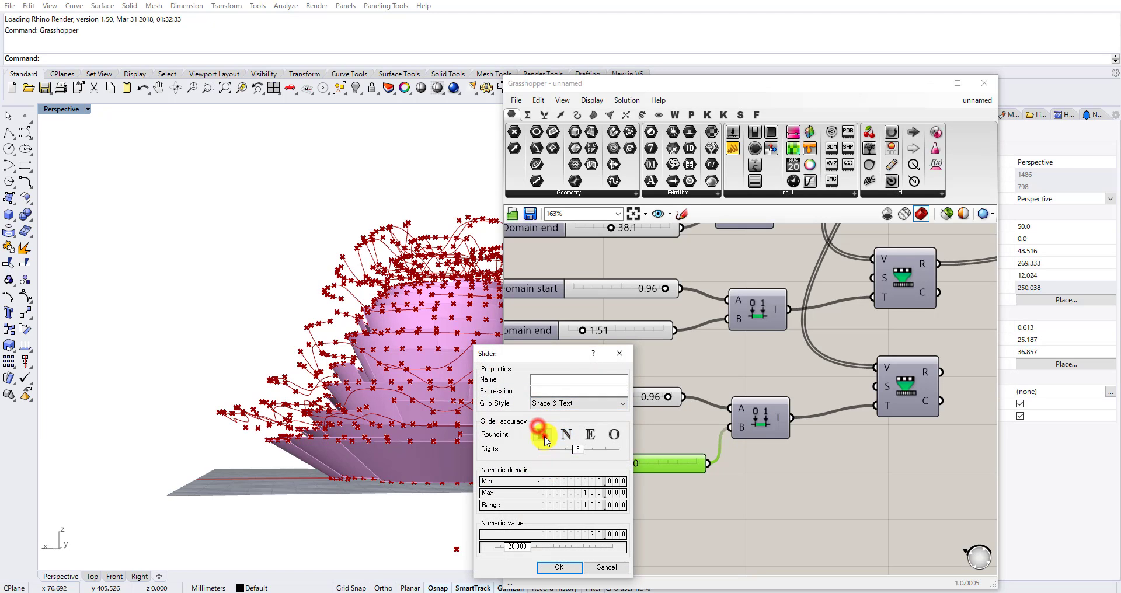
drag(578, 449, 566, 449)
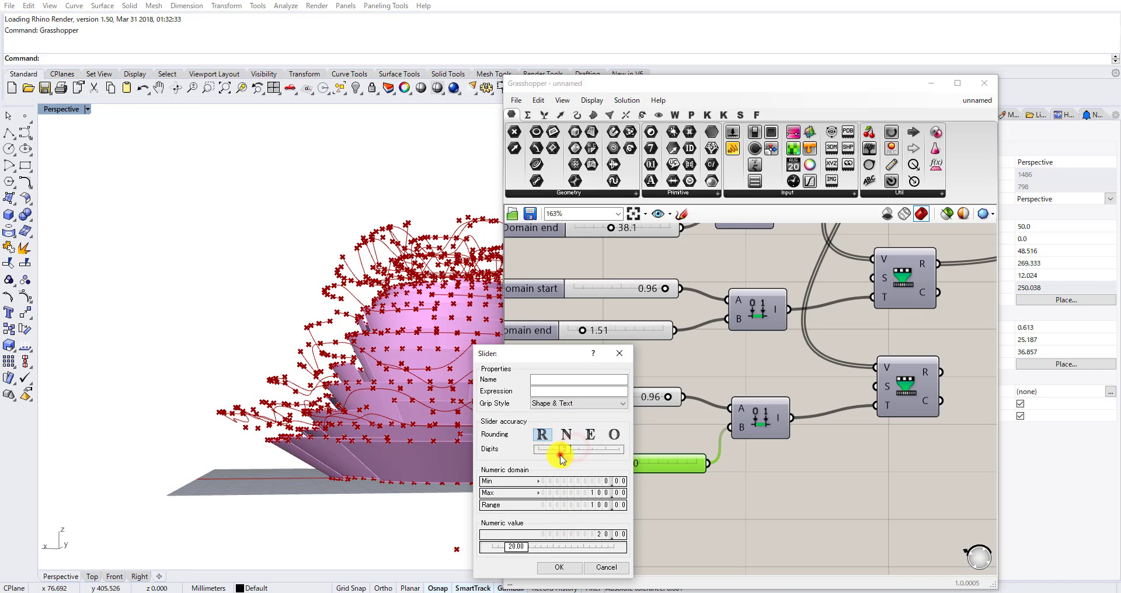
click(561, 569)
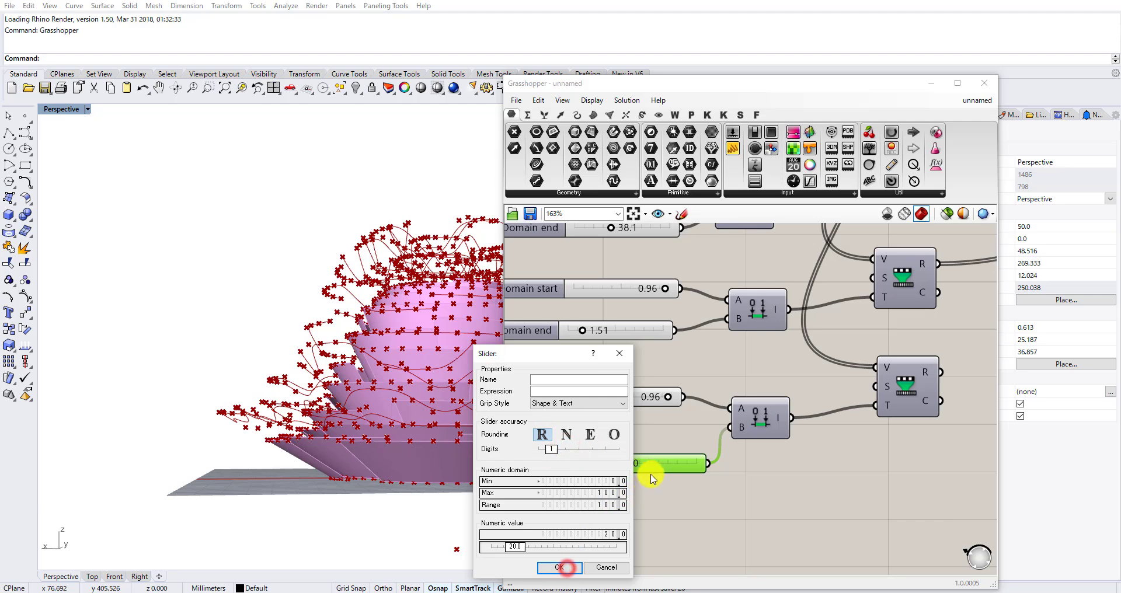
click(561, 566)
Duplicate the domain-end slider, set the copy to 5.0, and use it as domain start instead of the duplicated 0.96 slider.
drag(690, 461, 650, 424)
key(ctrl+c)
key(ctrl+v)
double_click(652, 424)
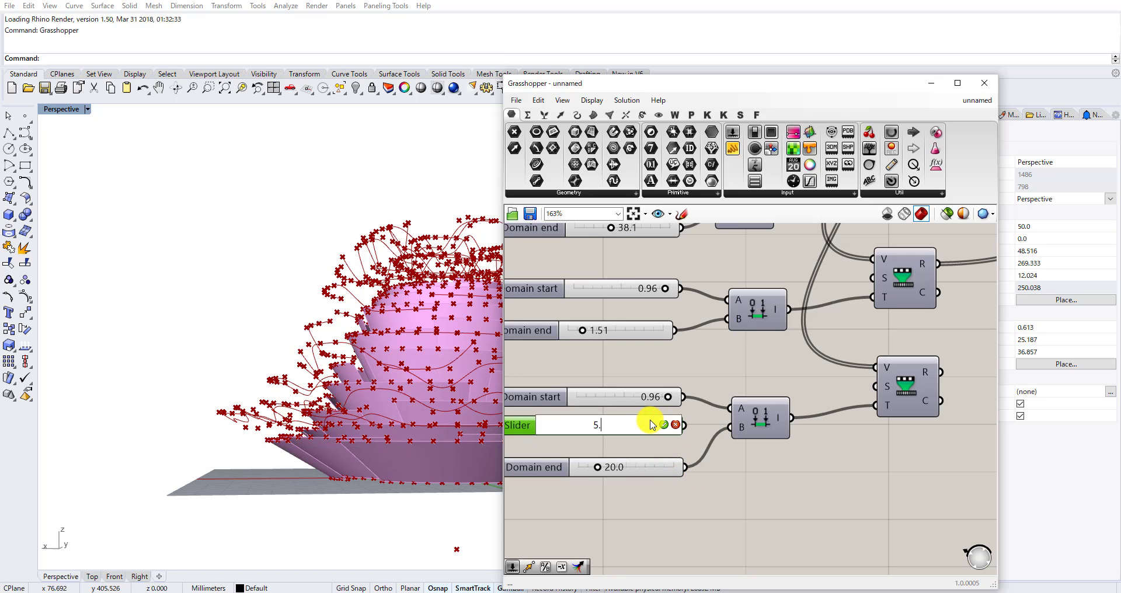
key(Return)
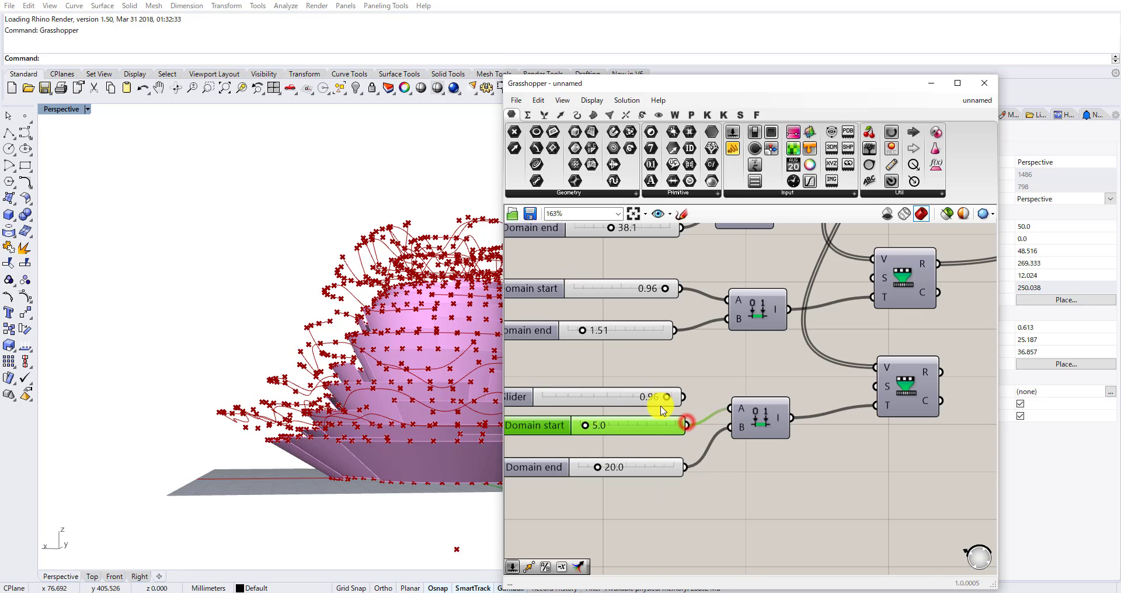
scroll(834, 391, down, 8)
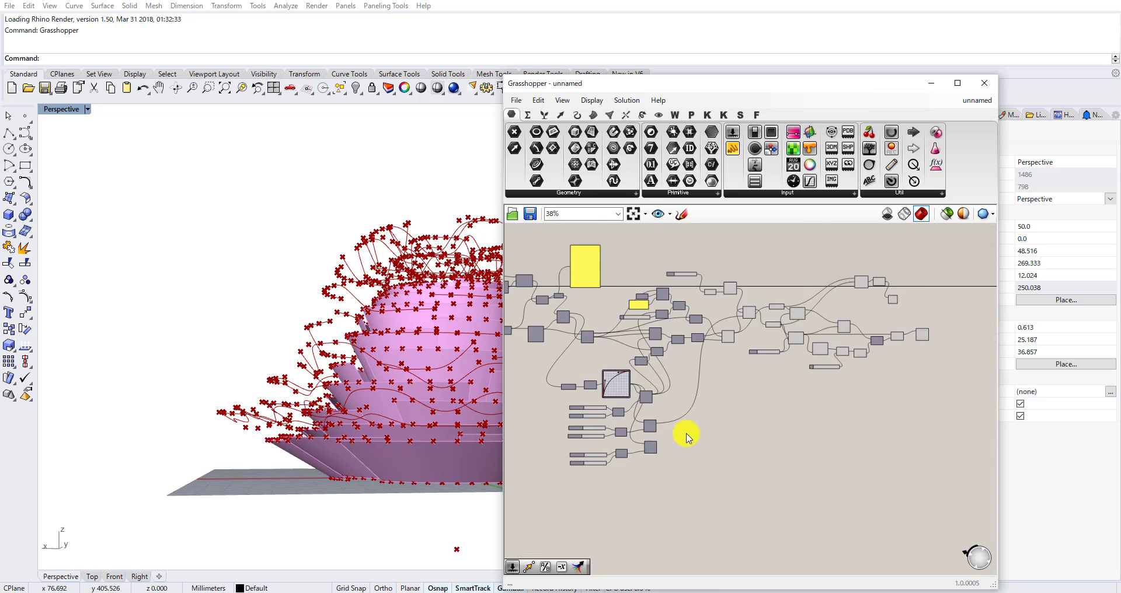
Connect Random's R output directly to Shift Paths, delete Multiplication and its B slider, and move Shift Paths beside Random.
scroll(837, 367, up, 8)
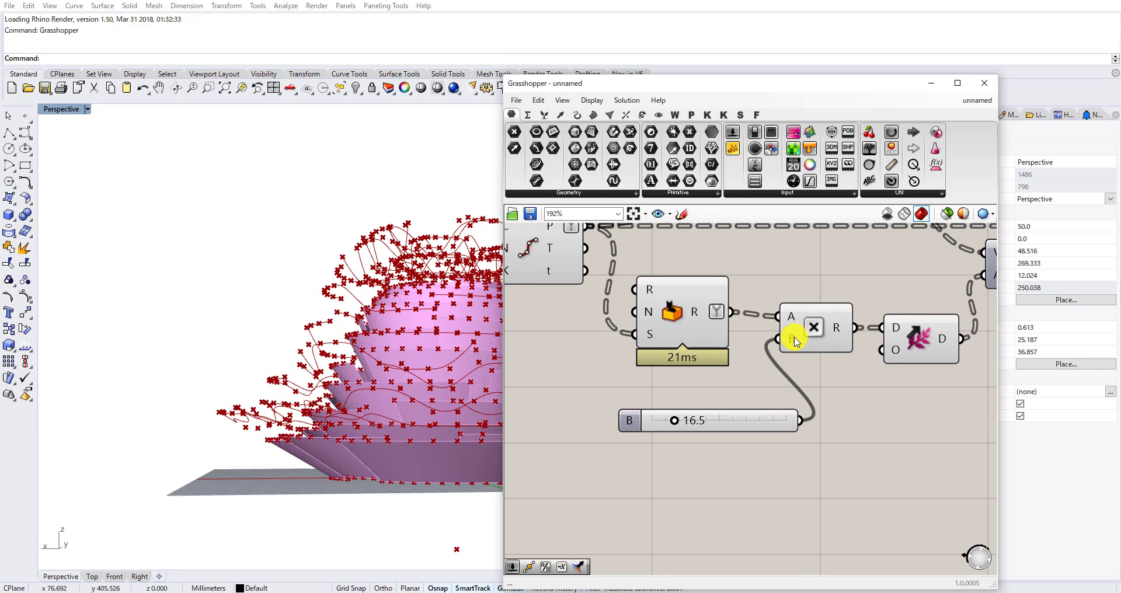
mouse_move(793, 320)
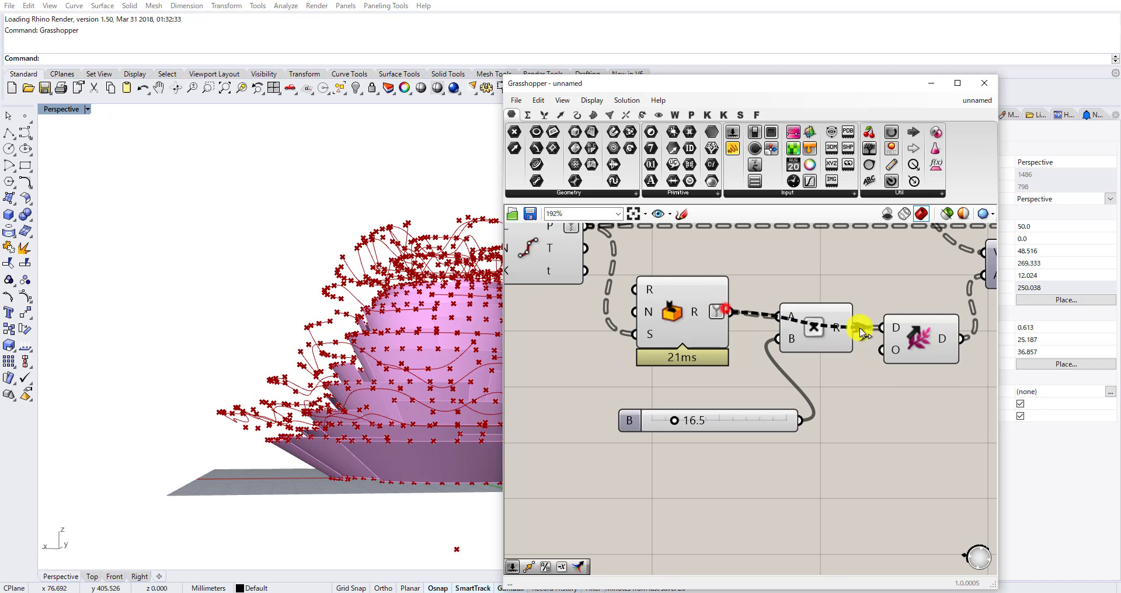
drag(860, 328, 881, 327)
drag(816, 329, 841, 404)
key(Delete)
drag(877, 471, 774, 406)
key(Delete)
drag(902, 345, 803, 345)
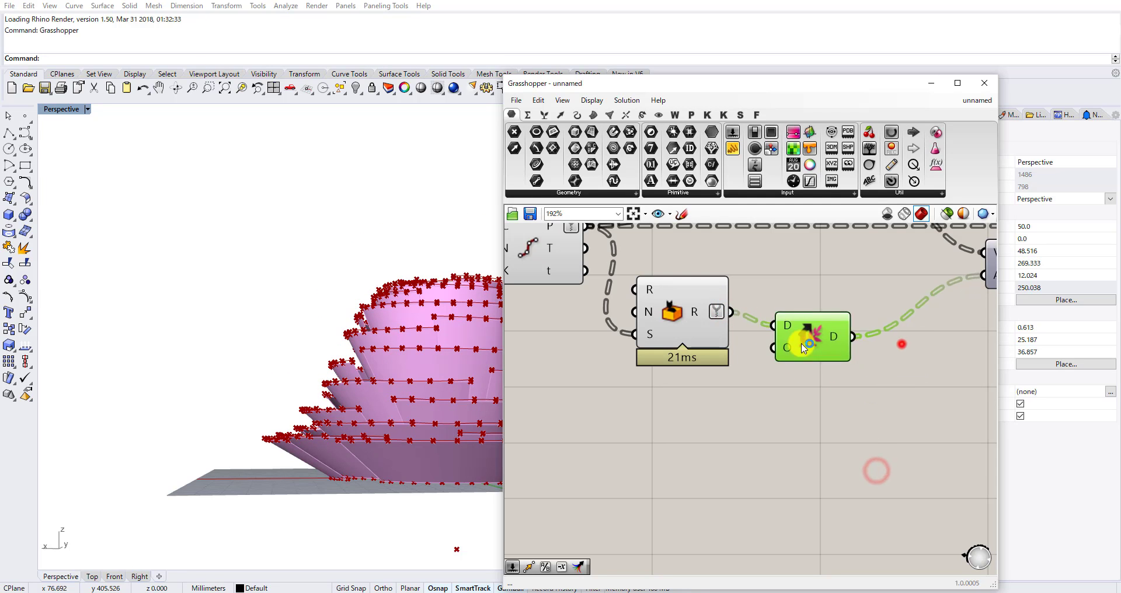
mouse_move(824, 328)
scroll(813, 330, down, 6)
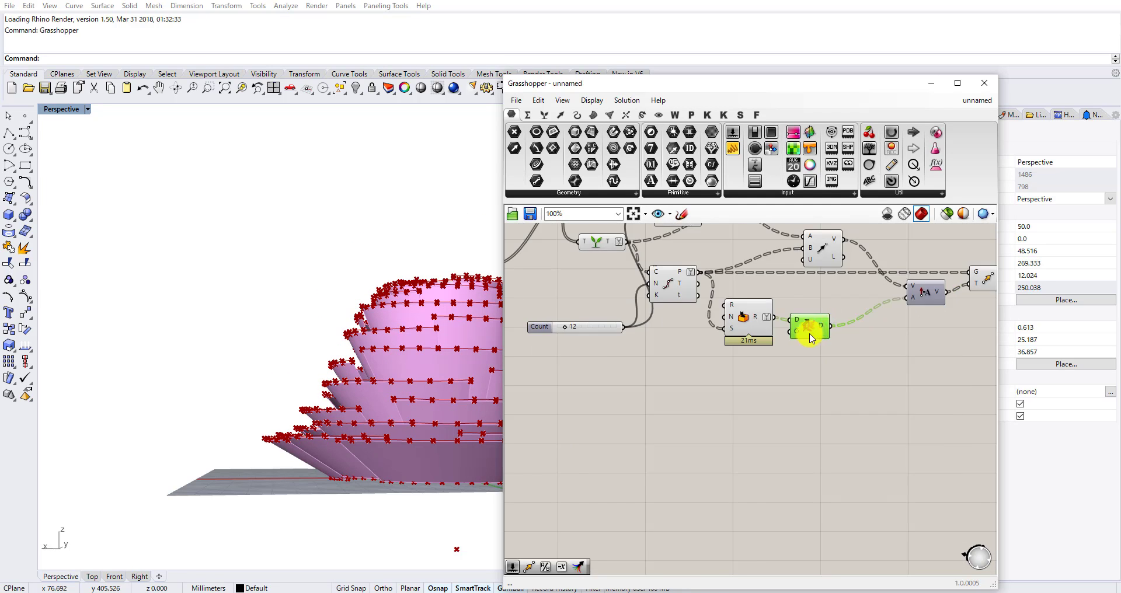
right_drag(612, 441, 774, 337)
scroll(630, 404, up, 5)
mouse_move(620, 407)
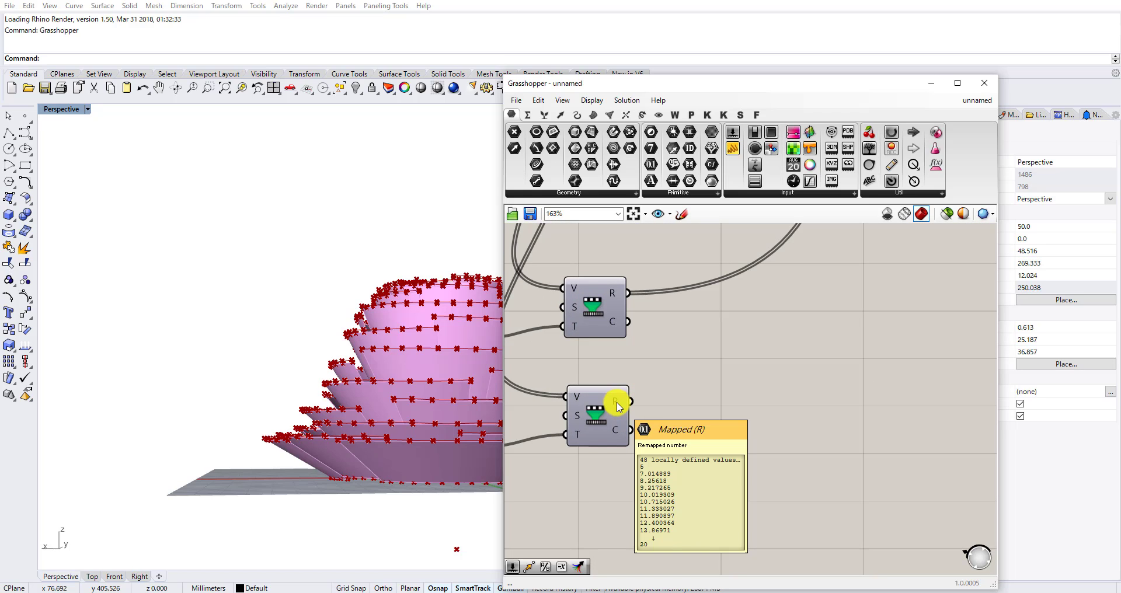
double_click(679, 403)
text(range)
click(668, 395)
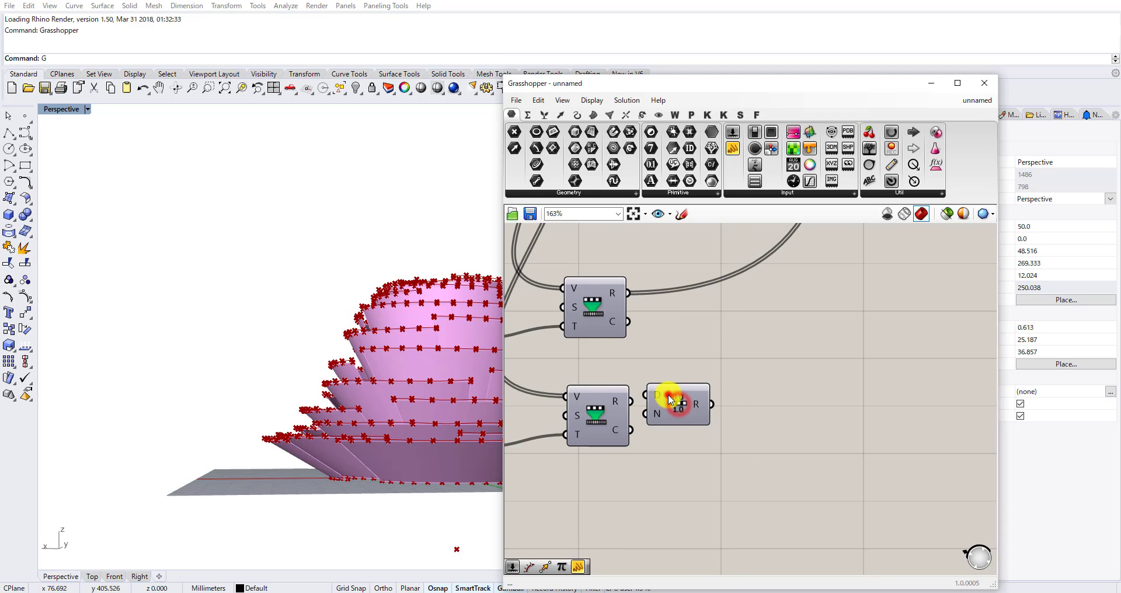
Add a Graft Tree component fed by the lower Remap Numbers' R output and place it just below Shift Paths.
double_click(704, 391)
text(gra)
click(681, 376)
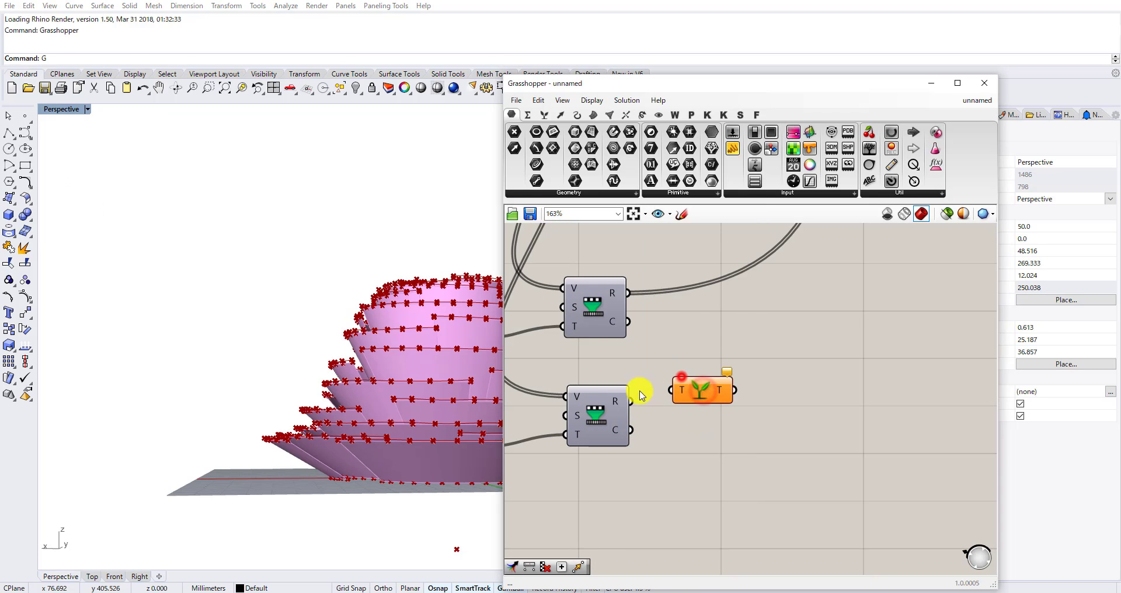
scroll(702, 392, down, 5)
drag(702, 393, 853, 335)
scroll(873, 321, down, 2)
right_drag(875, 322, 778, 411)
scroll(778, 411, up, 3)
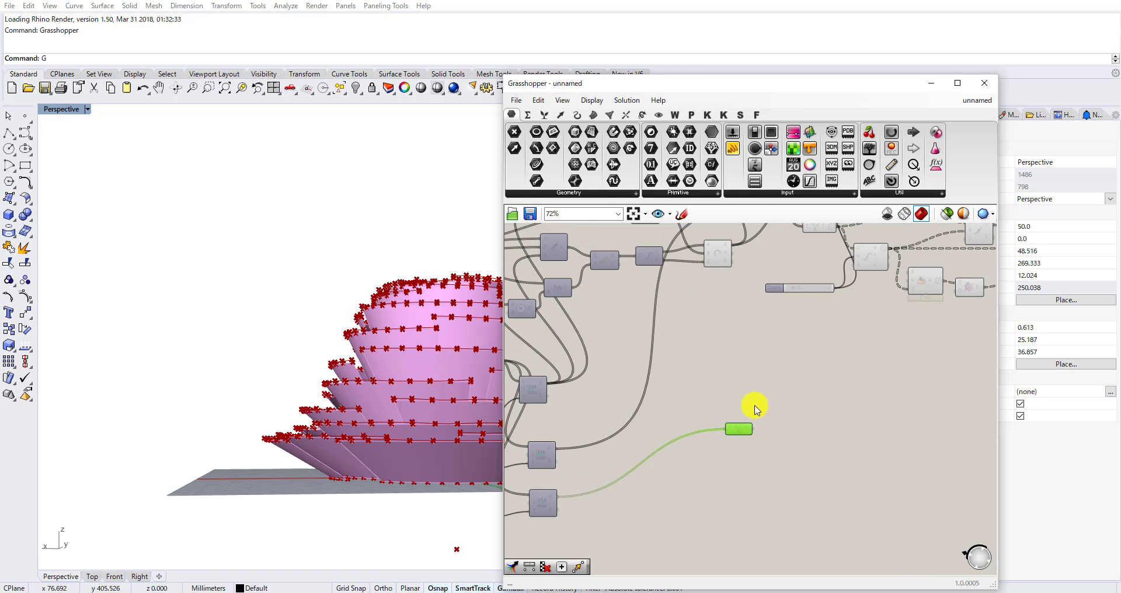
right_drag(892, 333, 596, 369)
scroll(643, 366, up, 5)
drag(657, 360, 687, 353)
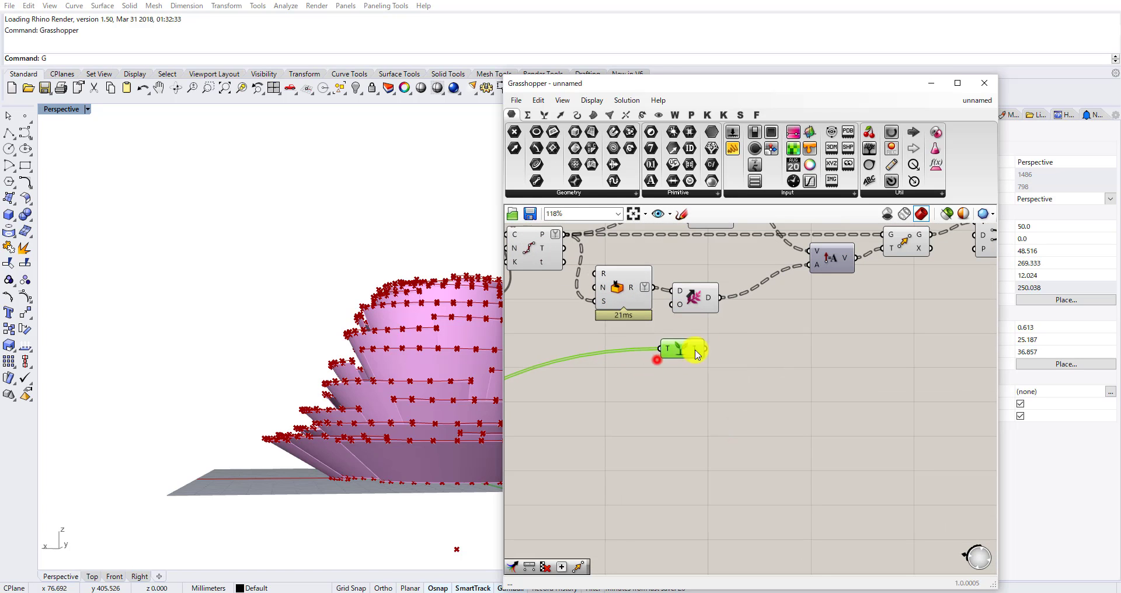
Add Multiplication with Shift Paths' D as A and the grafted values as B, and connect its result to Amplitude's A input.
double_click(764, 333)
text(mul)
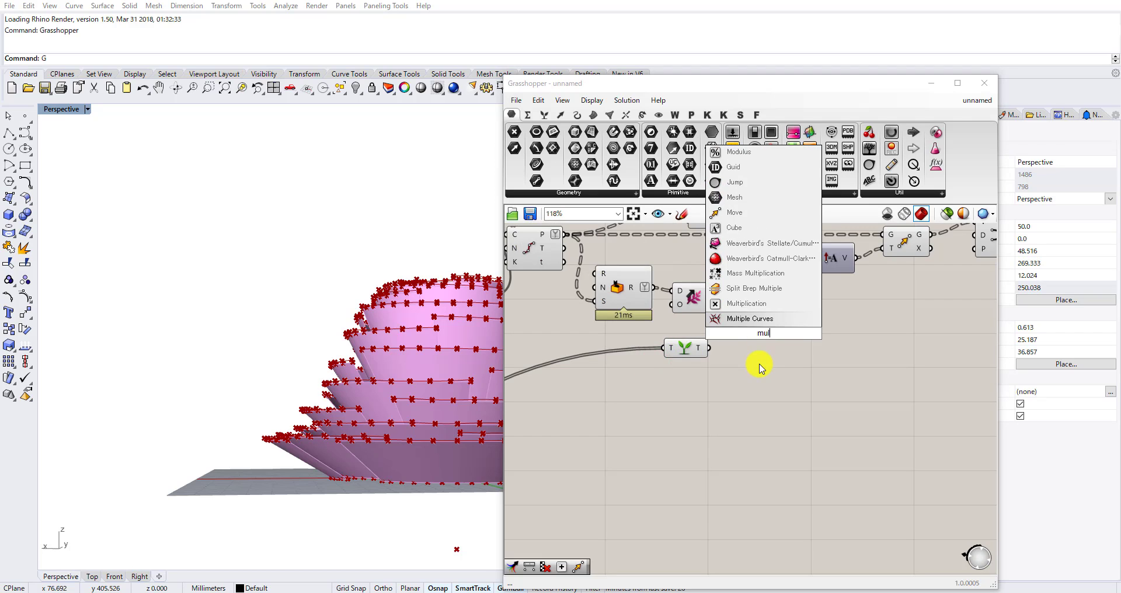
click(741, 303)
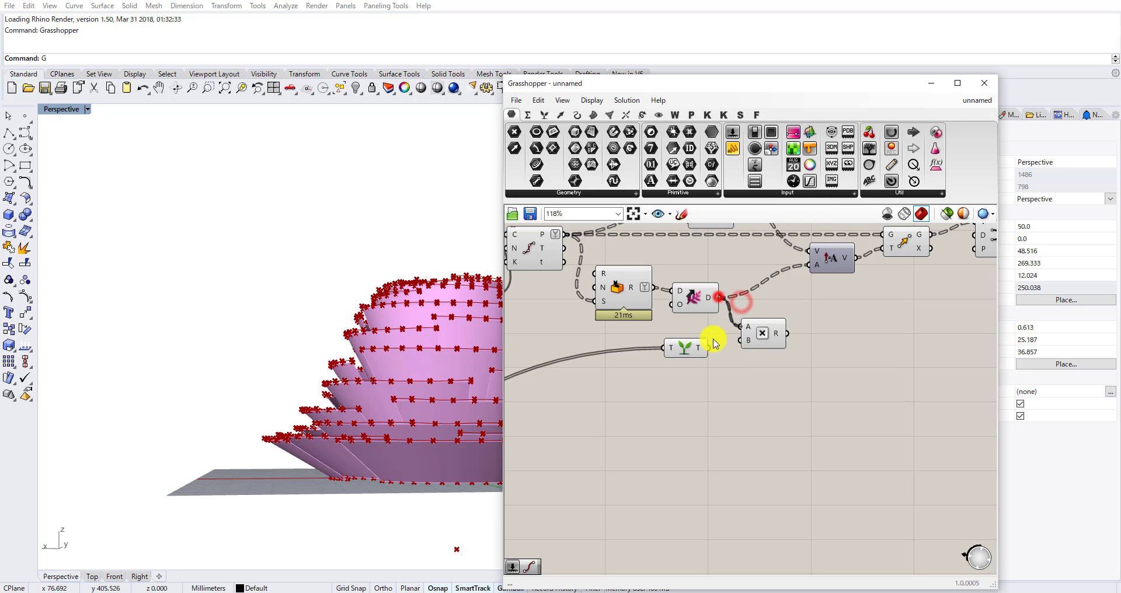
drag(803, 295, 809, 266)
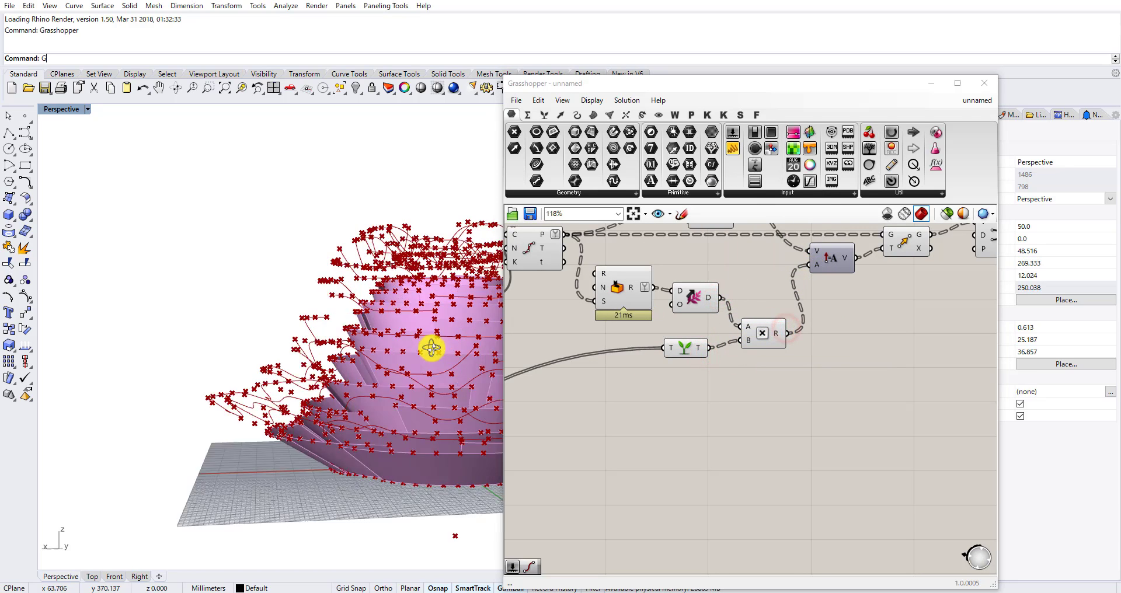
Set the lowest Construct Domain's start slider to 0.0 and inspect the displaced curves from several angles.
right_drag(431, 345, 406, 334)
scroll(382, 304, up, 6)
scroll(705, 341, down, 6)
scroll(672, 365, up, 8)
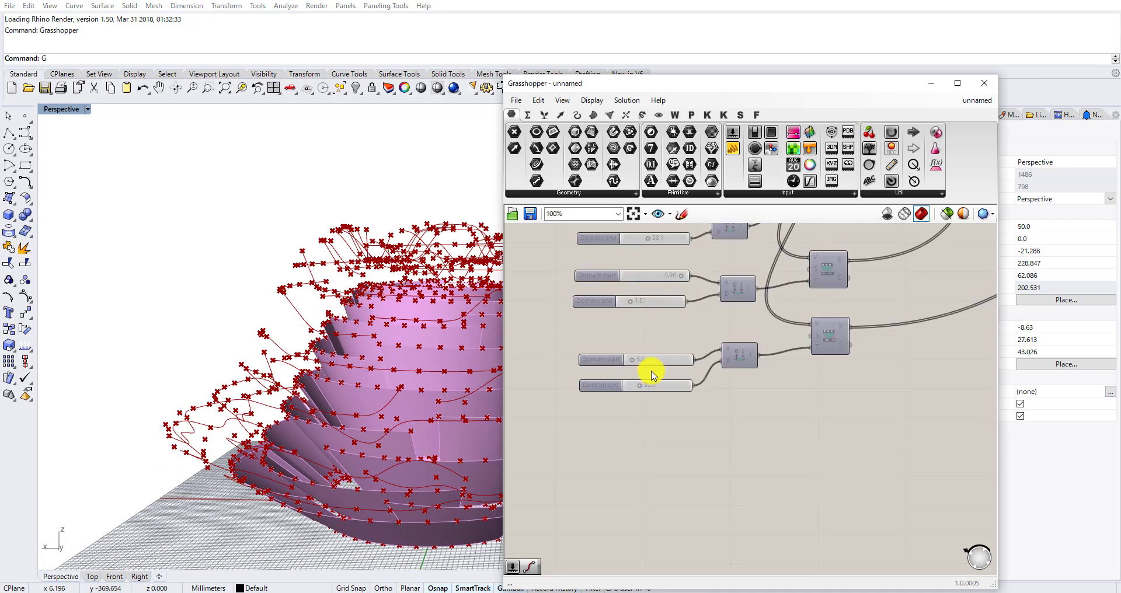
mouse_move(616, 352)
mouse_down()
mouse_move(625, 350)
mouse_move(608, 351)
mouse_up()
right_drag(448, 313, 413, 382)
scroll(396, 323, up, 10)
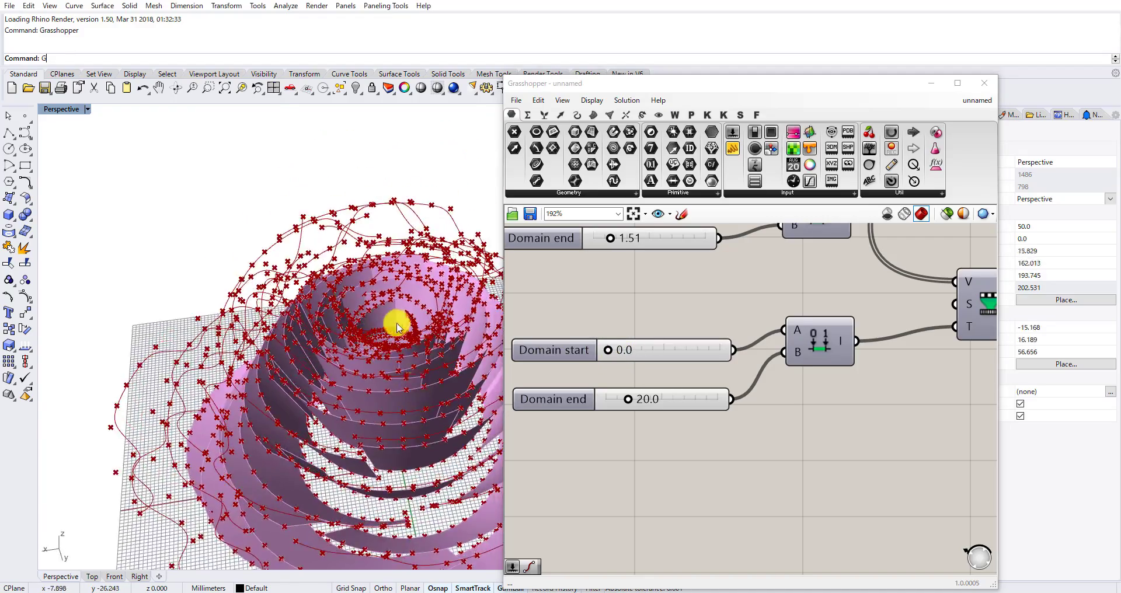
right_drag(383, 303, 393, 283)
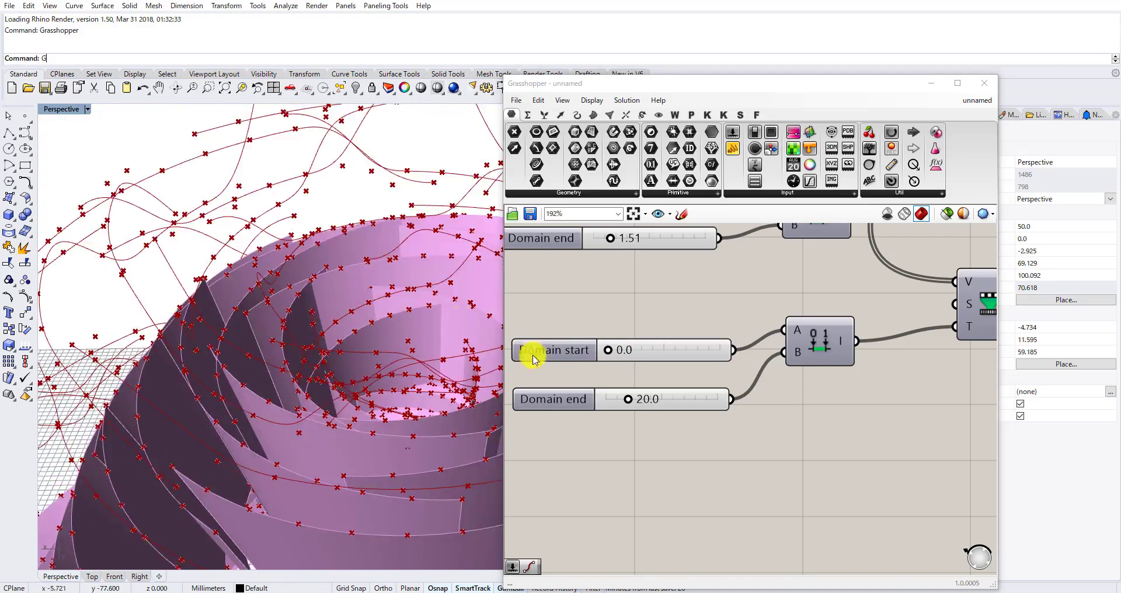
scroll(418, 356, down, 10)
right_drag(418, 356, 412, 327)
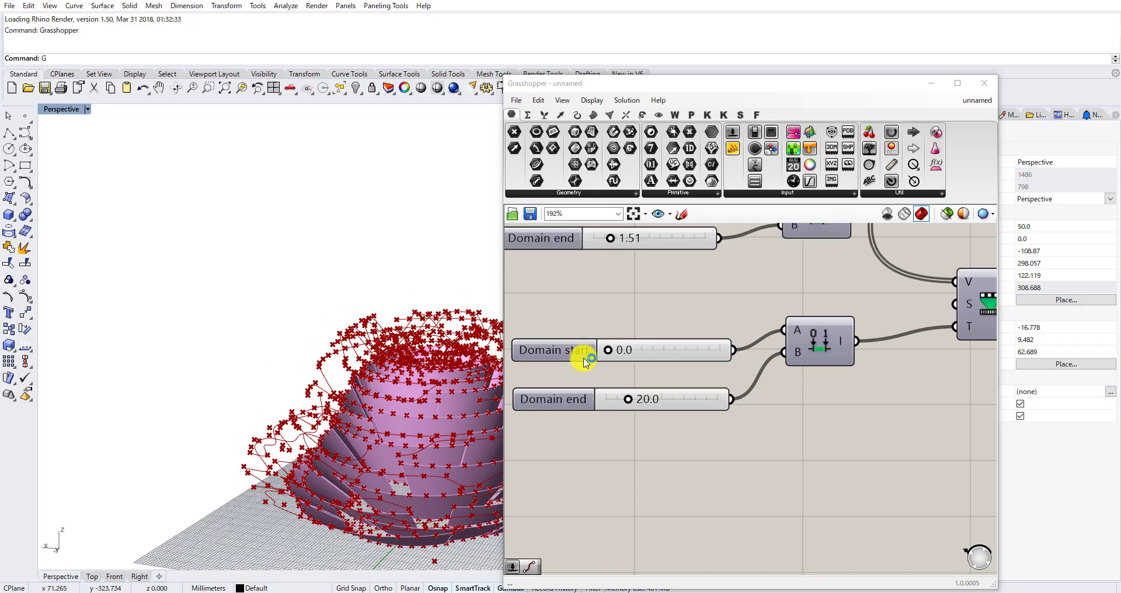
Set the lowest Construct Domain's end slider to 11.6 and inspect the upper curves' displacement.
drag(627, 400, 621, 401)
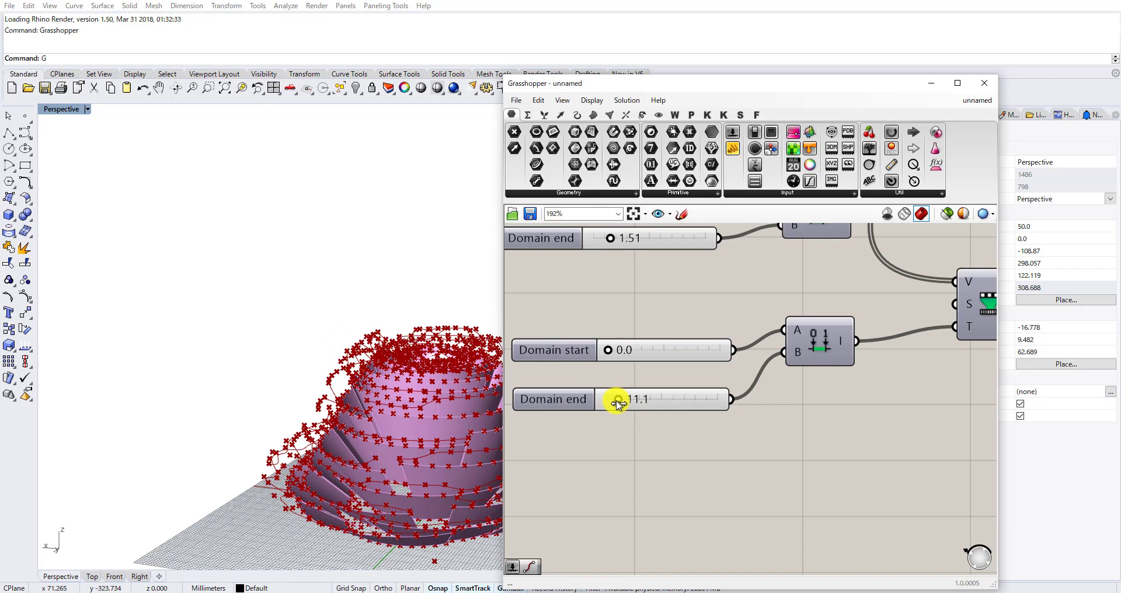
drag(617, 402, 617, 401)
right_drag(321, 333, 374, 362)
scroll(444, 375, up, 2)
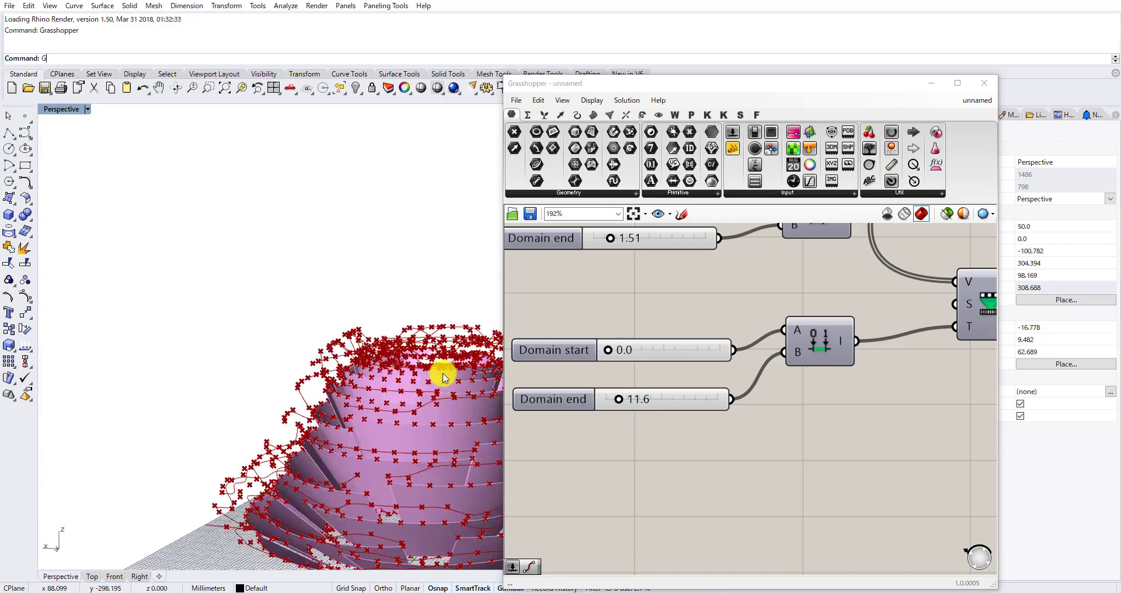
right_drag(444, 377, 395, 327)
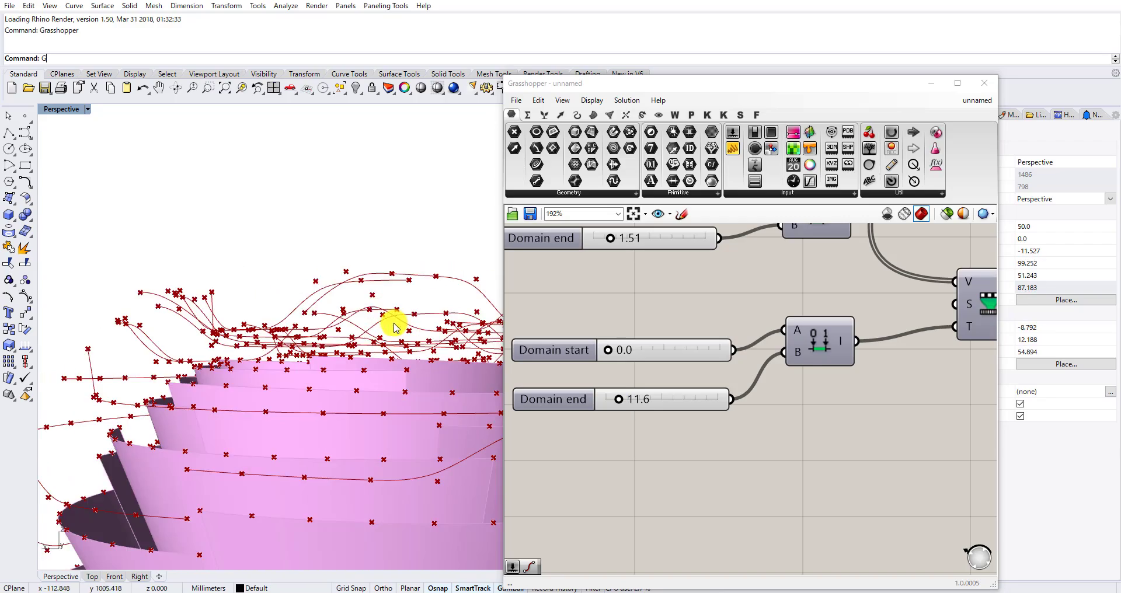
scroll(391, 365, down, 10)
right_drag(370, 393, 342, 426)
scroll(343, 426, up, 5)
Set the lowest Construct Domain's end slider to 16.8 and its start slider to 3.7.
drag(619, 403, 624, 400)
drag(608, 354, 612, 357)
scroll(358, 333, down, 5)
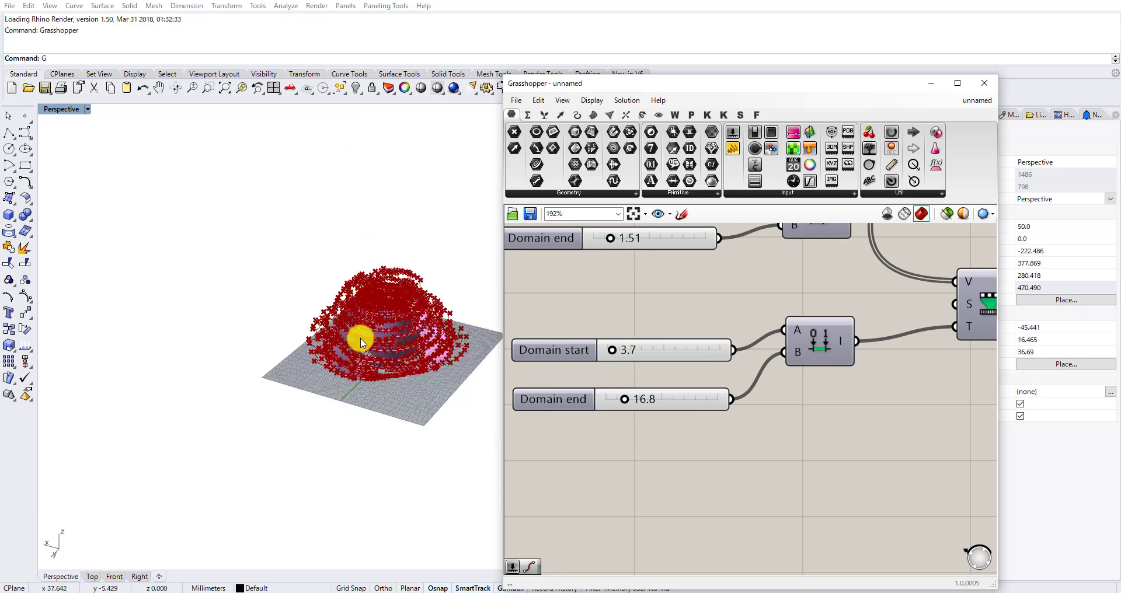
Turn off the preview of the components from the Divide Curves through Move, leaving the Nurbs Curve shown.
scroll(738, 388, down, 8)
scroll(763, 409, up, 6)
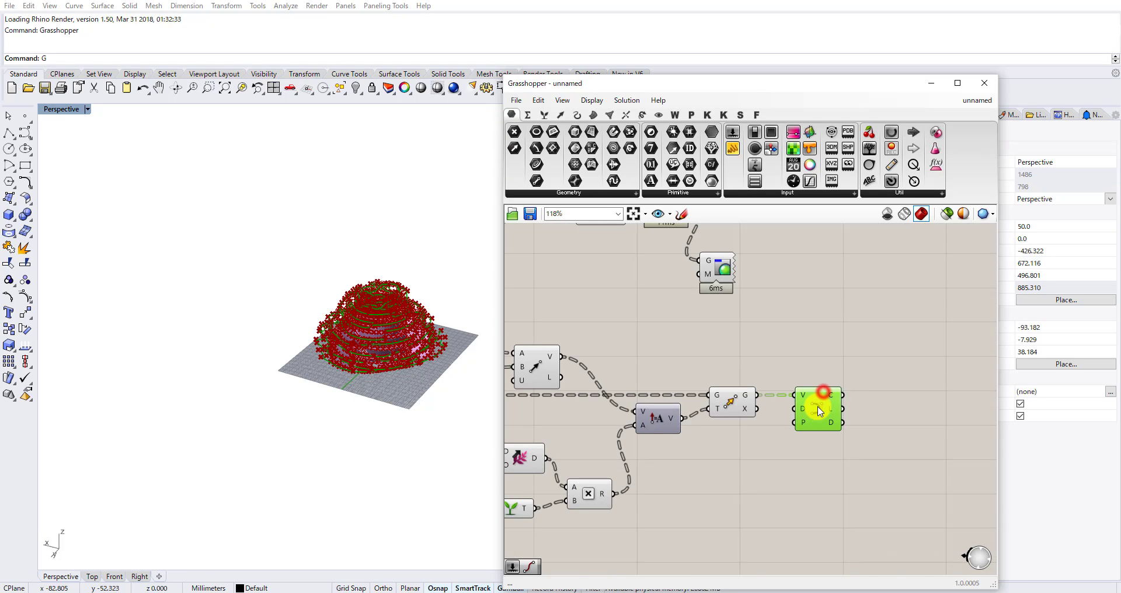
scroll(821, 411, down, 3)
drag(771, 520, 506, 351)
right_click(596, 377)
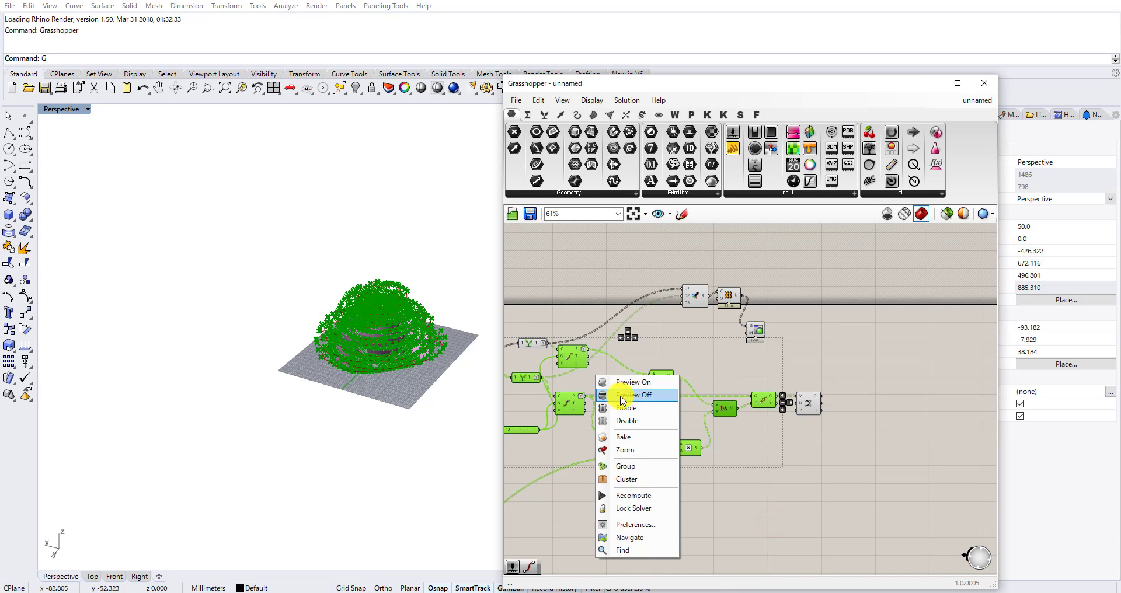
click(623, 399)
right_drag(409, 304, 467, 342)
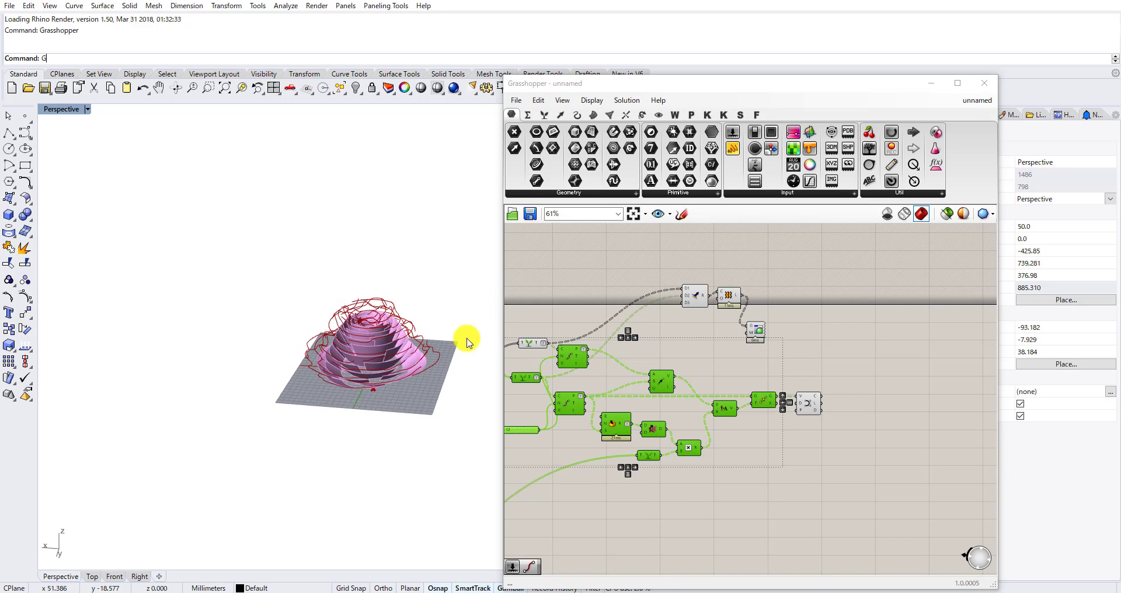
scroll(708, 341, up, 1)
click(760, 354)
Simplify the Nurbs Curve's C output and connect it to Merge's D2 input in place of the existing wire.
right_drag(708, 364, 763, 376)
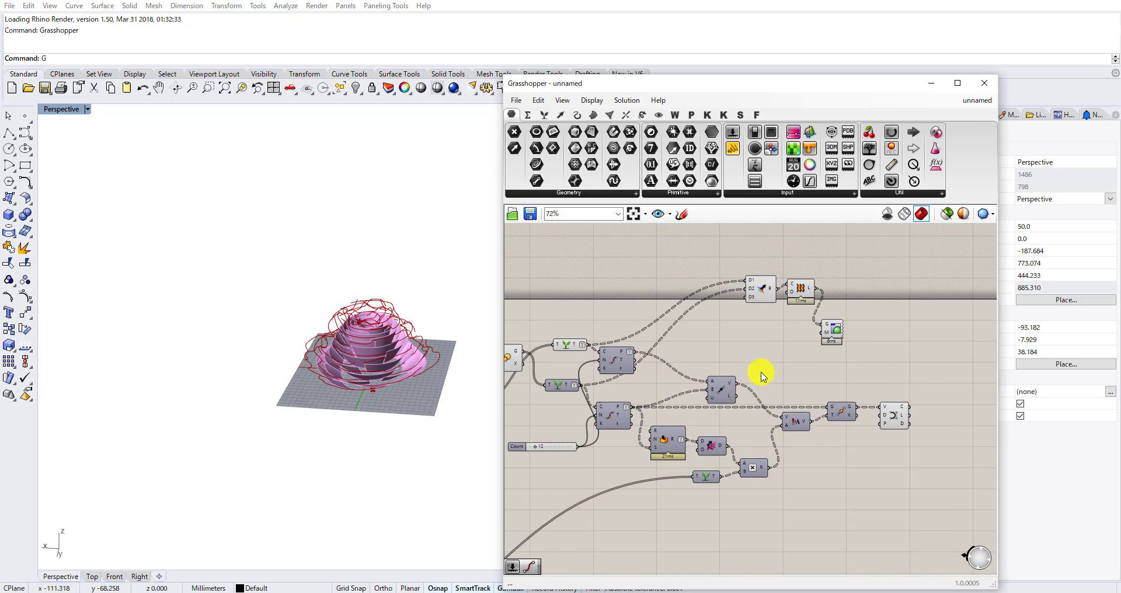
scroll(894, 409, up, 2)
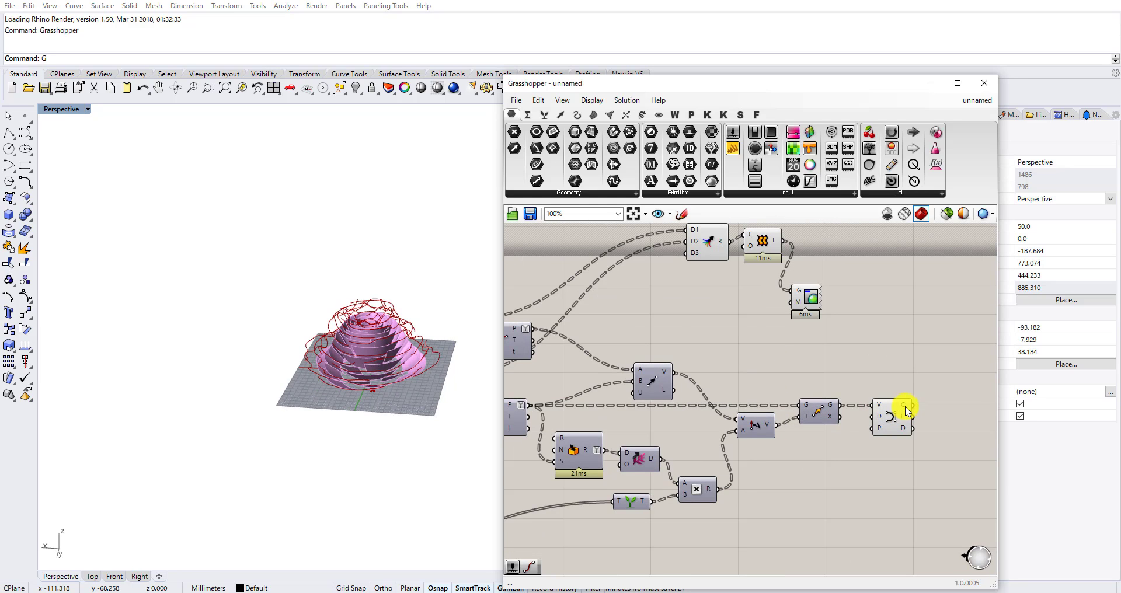
right_click(907, 411)
click(929, 479)
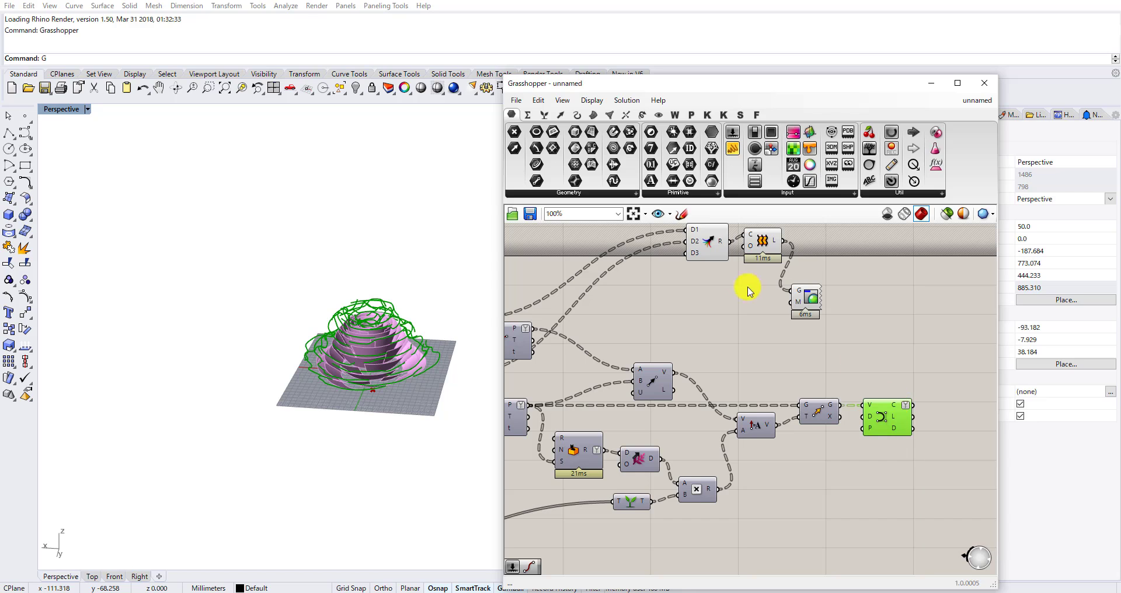
right_drag(918, 372, 908, 445)
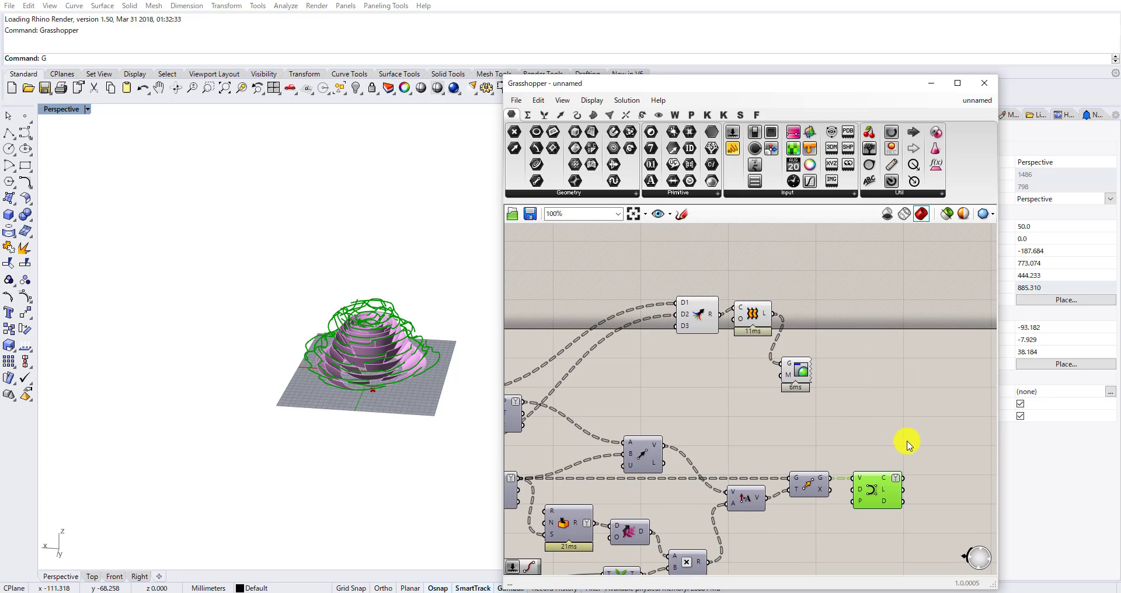
drag(680, 323, 681, 316)
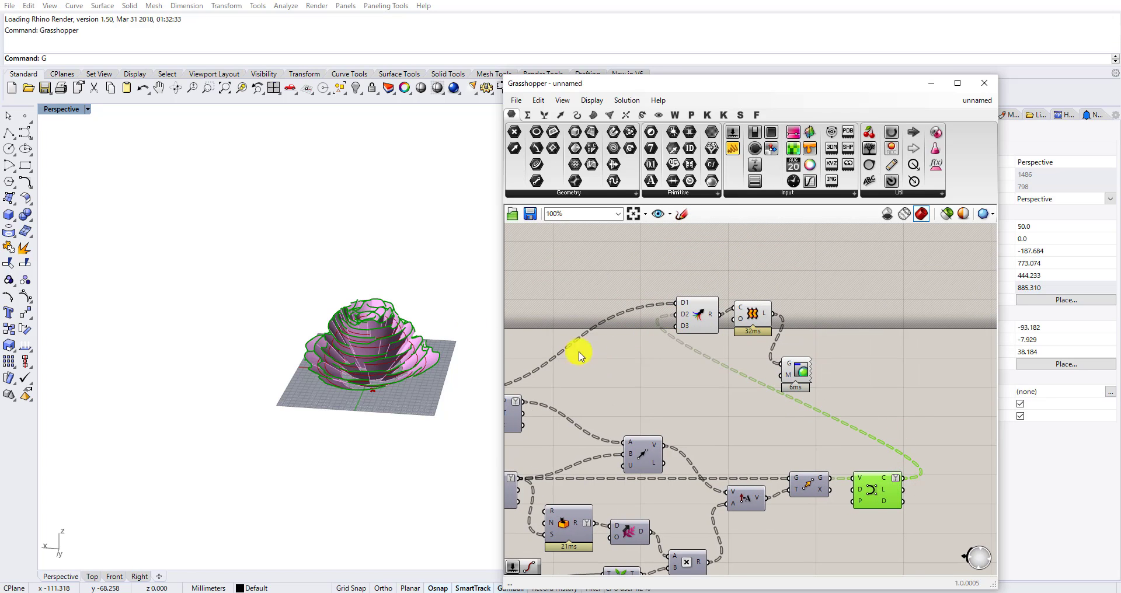
Move Merge, Loft and Custom Preview together so they sit above the Nurbs Curve component.
drag(834, 403, 704, 309)
drag(695, 315, 827, 346)
click(867, 373)
Turn off the preview of Merge, Loft and the Nurbs Curve so only the custom-coloured surfaces are displayed.
drag(889, 386, 849, 276)
right_click(849, 275)
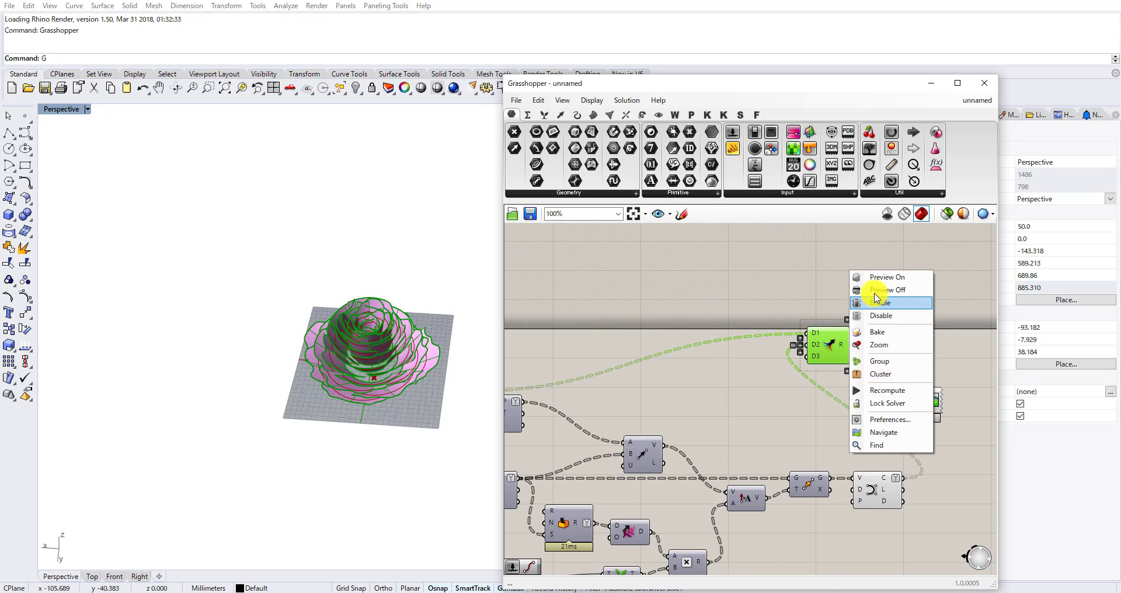
click(876, 292)
click(864, 477)
right_click(832, 404)
click(852, 429)
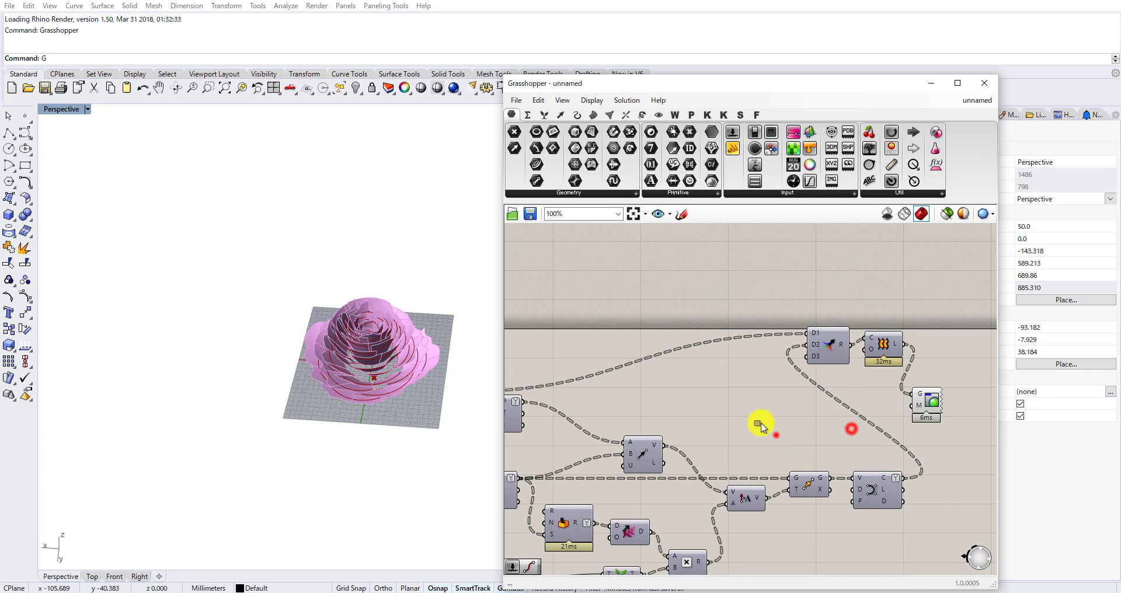
right_drag(363, 432, 491, 362)
scroll(358, 268, up, 8)
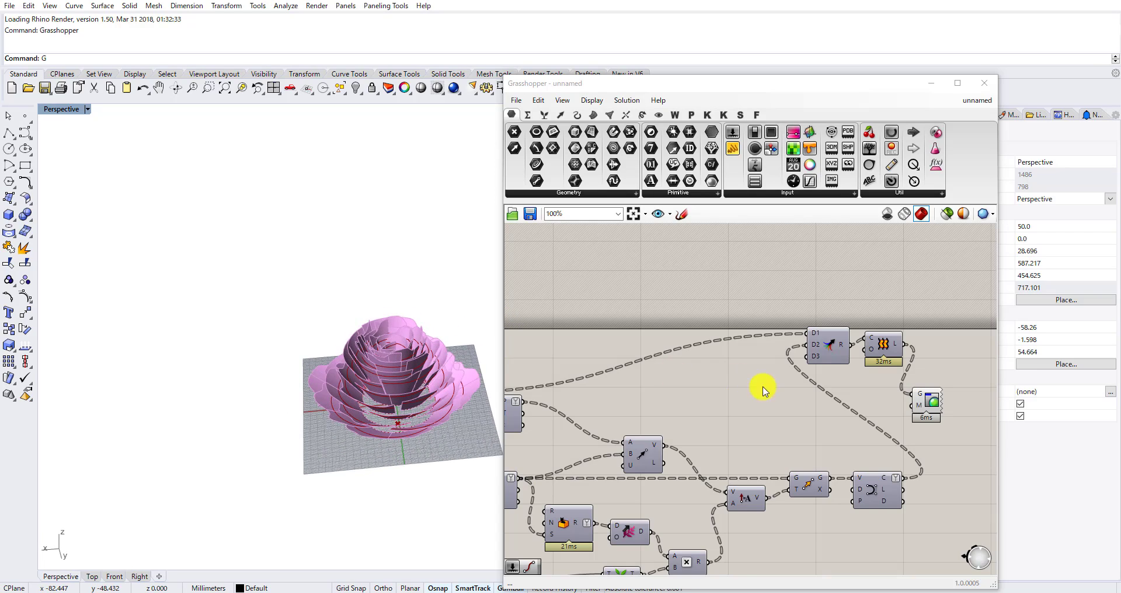
Turn off the preview of the upstream arc, graft and Divide Curve components, and inspect the petal surfaces from the side.
scroll(774, 390, down, 6)
scroll(666, 425, up, 2)
right_drag(661, 427, 784, 431)
scroll(789, 436, down, 2)
drag(796, 469, 659, 326)
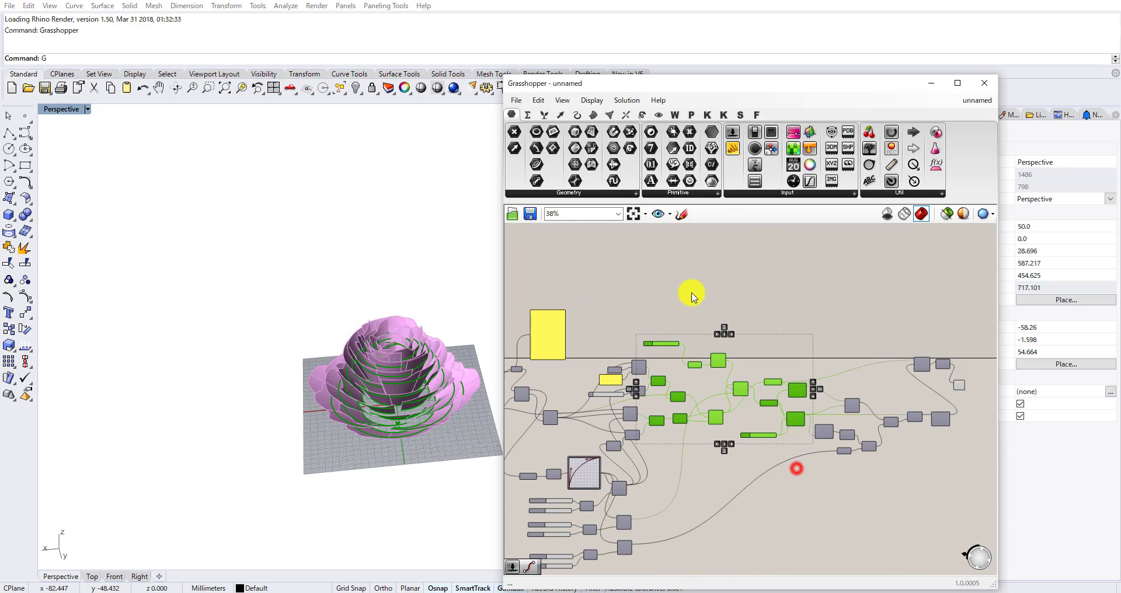
right_click(692, 296)
click(710, 310)
right_drag(383, 338, 340, 296)
scroll(419, 346, up, 6)
right_drag(420, 346, 314, 293)
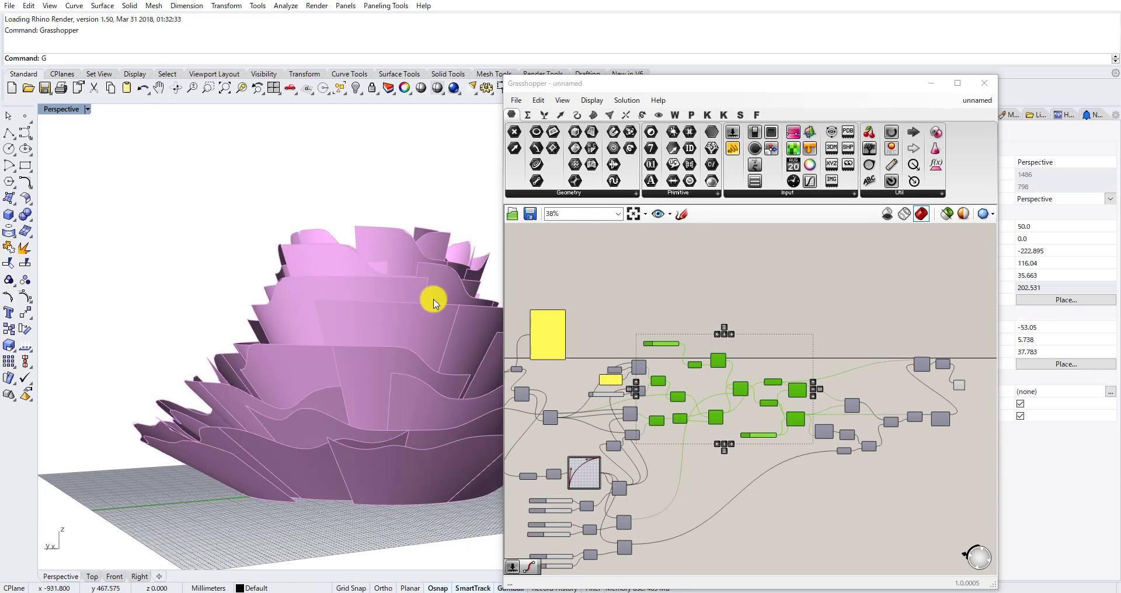
right_drag(433, 300, 247, 281)
Move the lower Divide Curve and its Count slider farther away from the Random component to make room.
scroll(756, 458, up, 5)
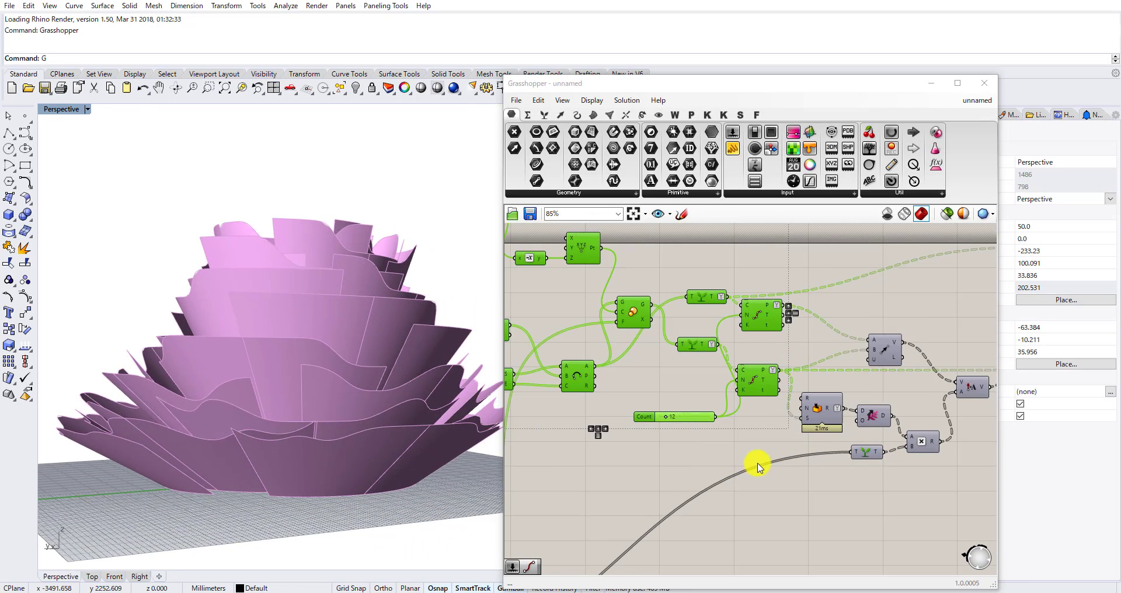
right_drag(752, 460, 701, 430)
scroll(700, 428, up, 2)
drag(674, 457, 554, 386)
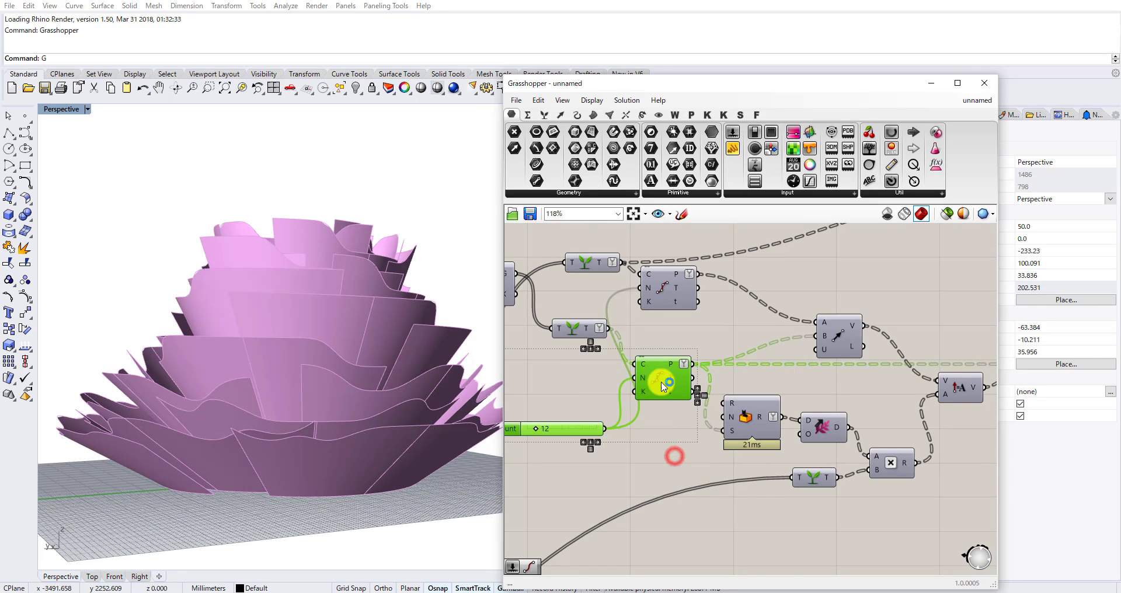
drag(664, 383, 622, 396)
Add a Multiplication component below the lower Divide Curve and feed that Divide Curve's division points into its A input.
scroll(640, 403, up, 3)
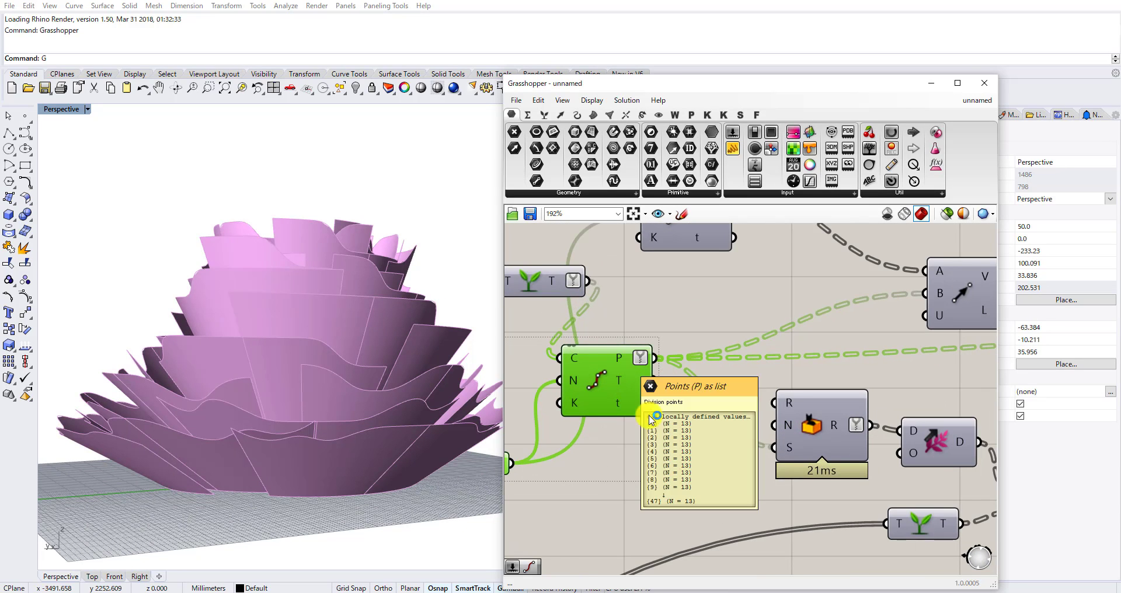
click(674, 456)
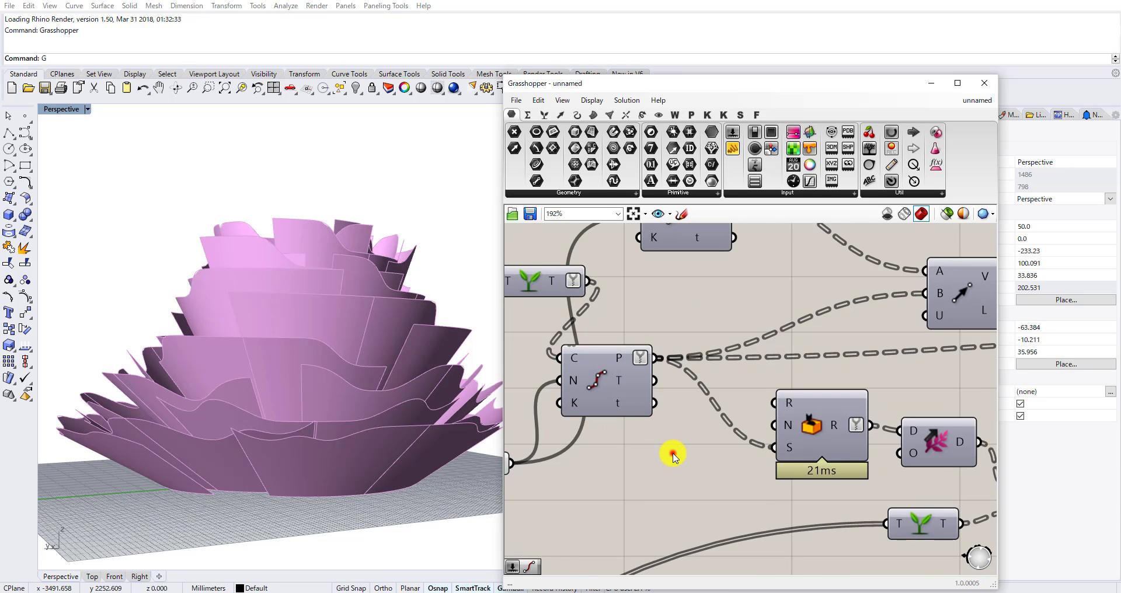
double_click(674, 455)
text(mul)
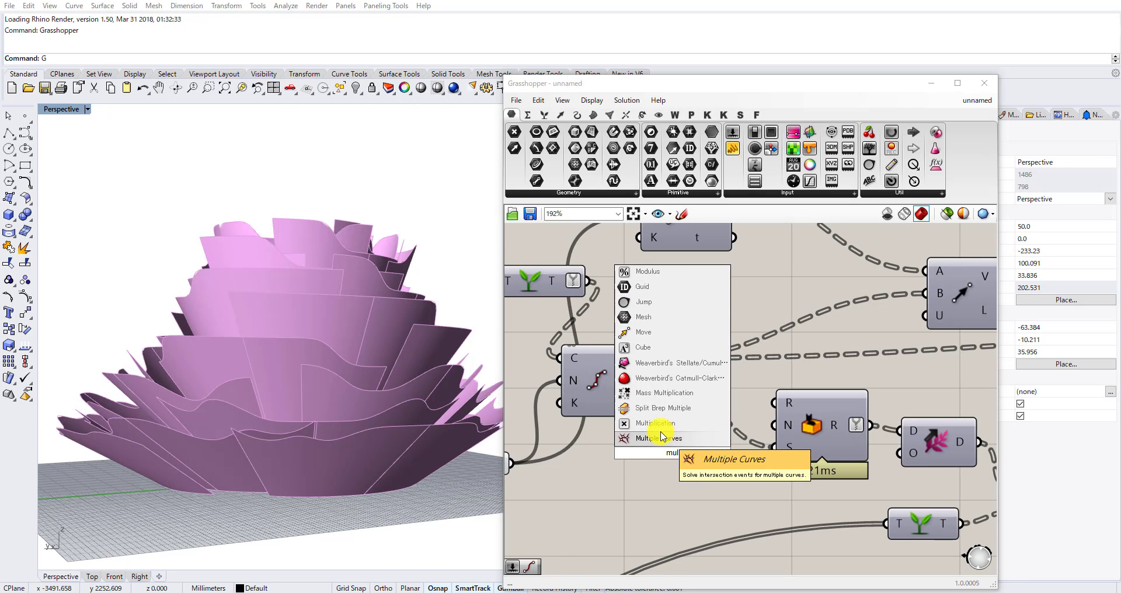
click(655, 423)
drag(653, 439, 638, 444)
right_drag(689, 431, 772, 361)
drag(747, 393, 741, 450)
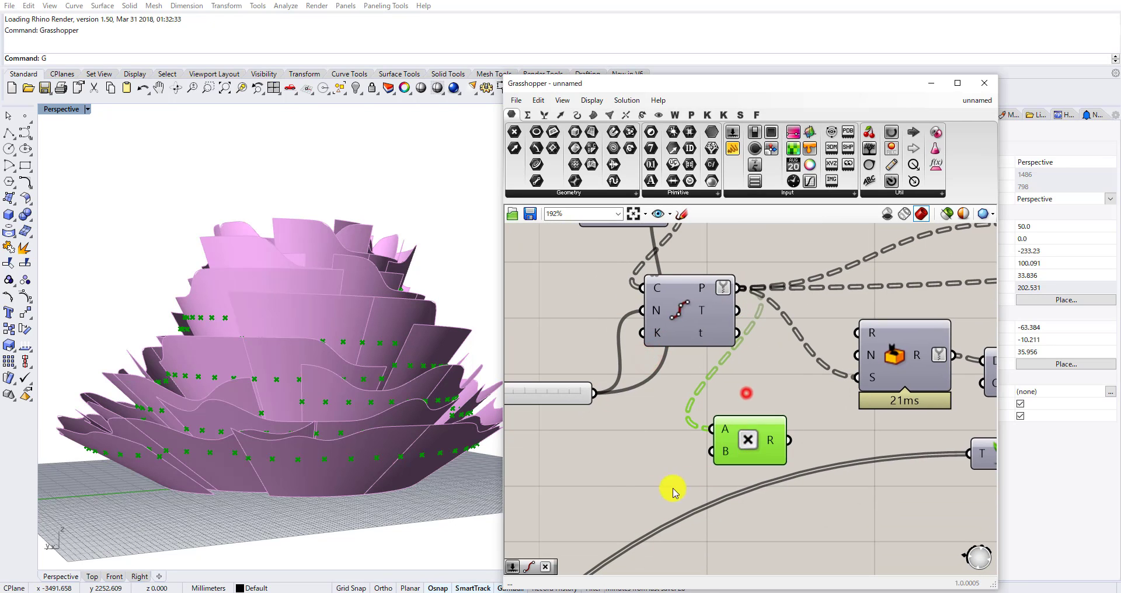
Add a number slider of 100, wire it to Multiplication's B input, and connect the multiplied result to Random's seed.
double_click(657, 491)
text(100)
key(Return)
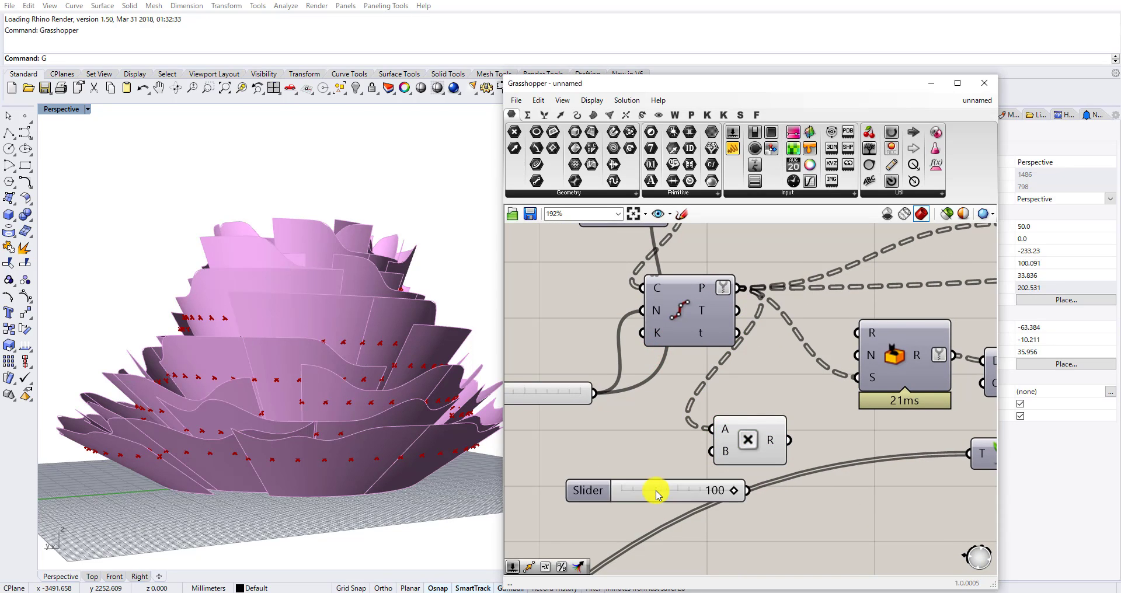
drag(657, 492, 592, 482)
scroll(691, 474, up, 2)
drag(694, 477, 720, 444)
scroll(736, 453, down, 1)
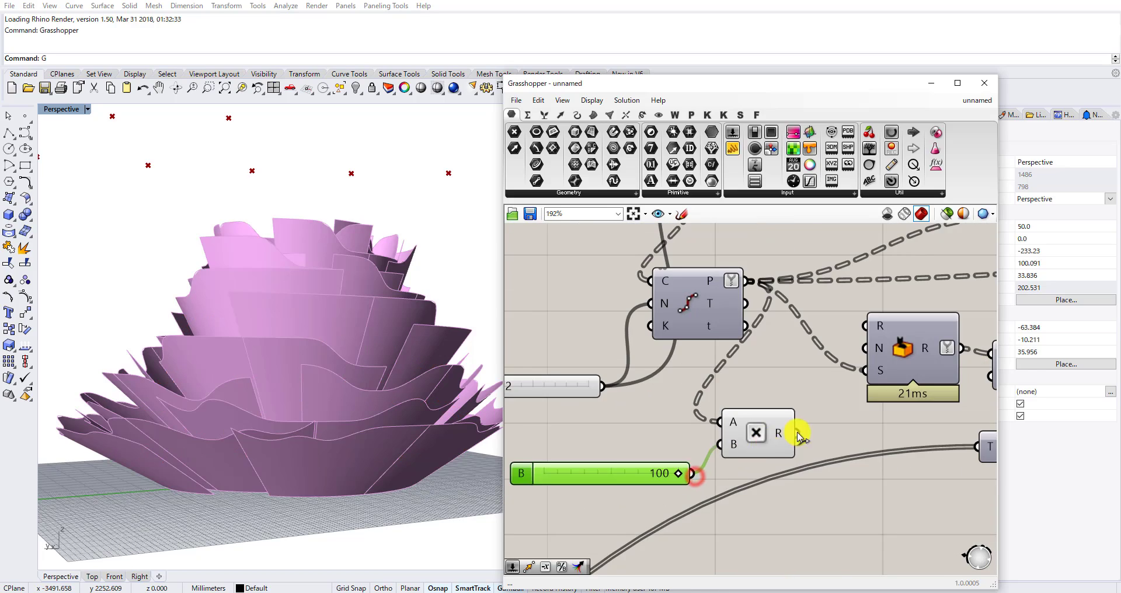
drag(820, 402, 821, 400)
Turn off the preview of the new Multiplication component that feeds Random's seed.
right_drag(455, 409, 368, 343)
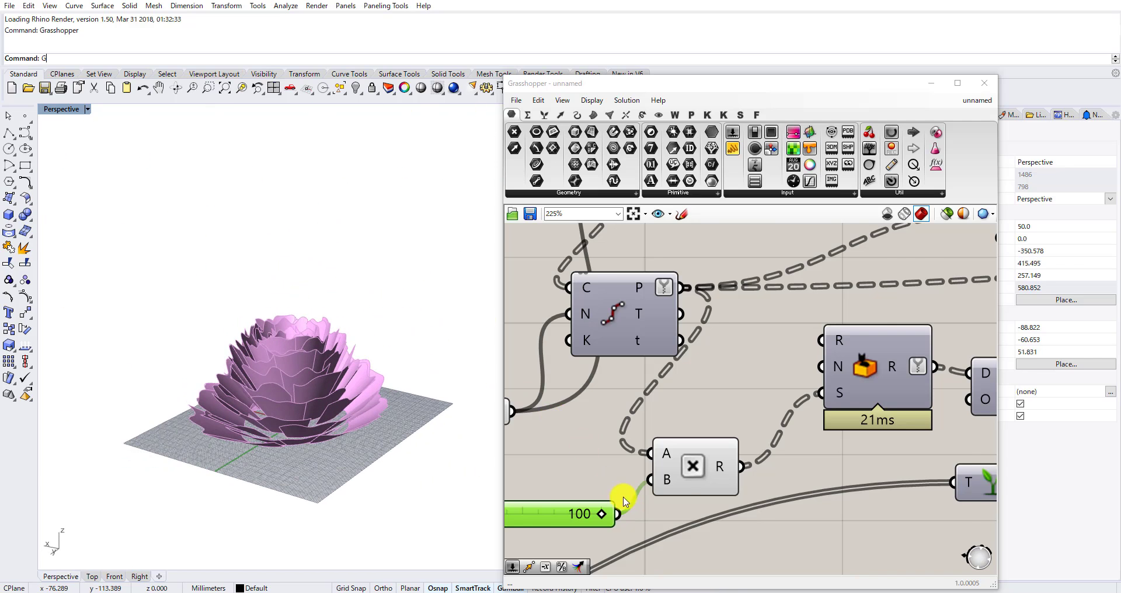
scroll(612, 473, down, 1)
drag(666, 543, 620, 431)
right_click(667, 416)
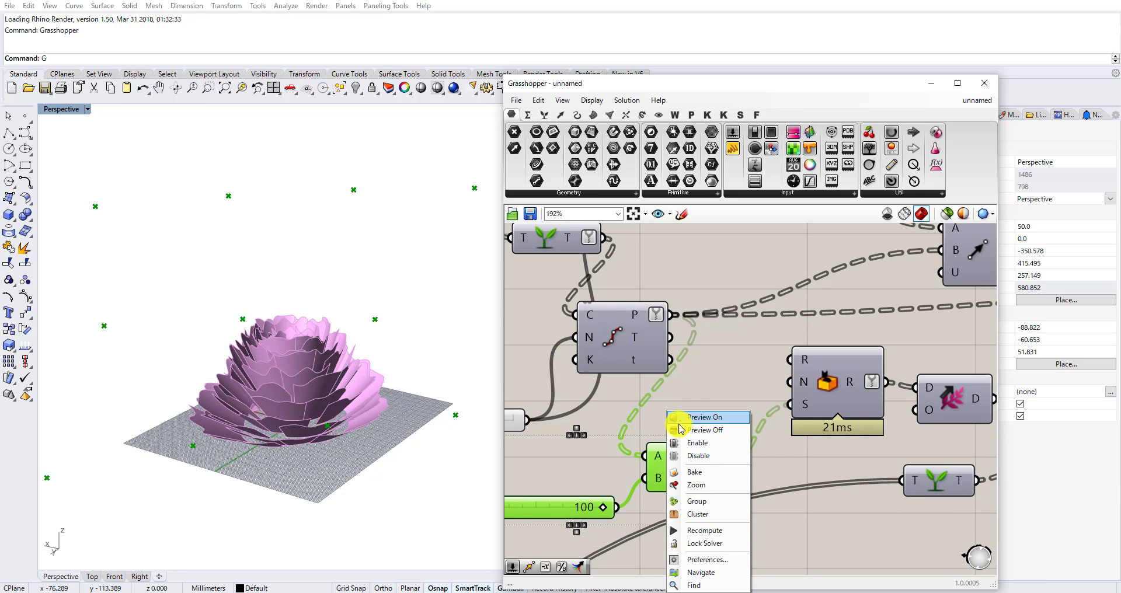
click(683, 430)
Set the seed multiplier slider to 42 and check the petal surfaces from above.
right_drag(682, 429, 799, 379)
scroll(713, 459, up, 2)
drag(715, 461, 611, 464)
right_drag(346, 351, 356, 455)
scroll(593, 416, down, 2)
scroll(795, 458, up, 4)
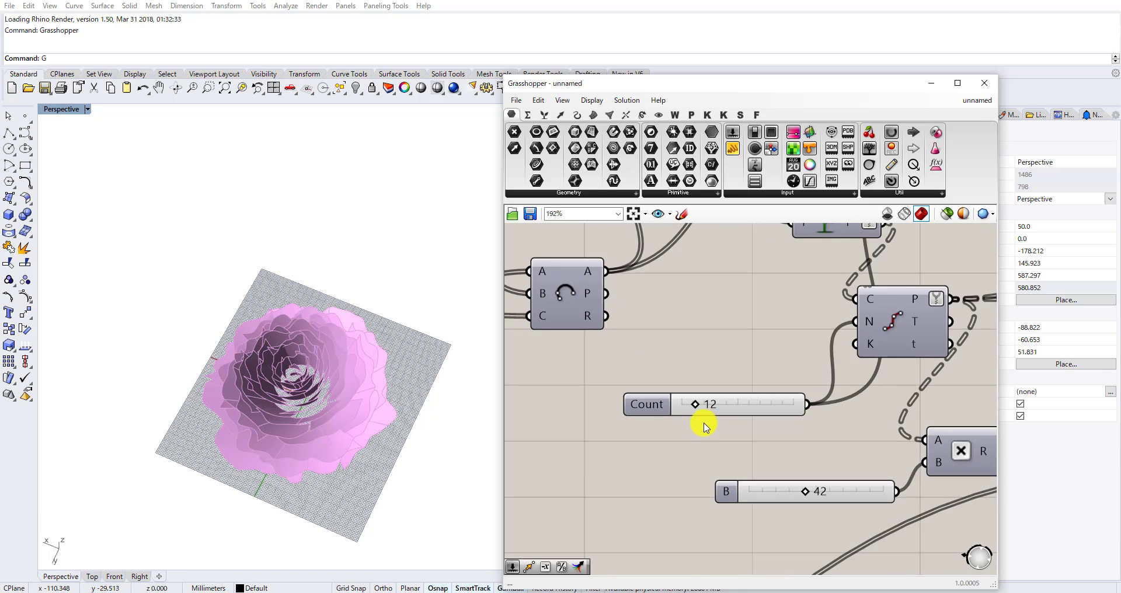
Limit the Divide Curve Count slider to a maximum of 10 and set it to 6.
double_click(622, 392)
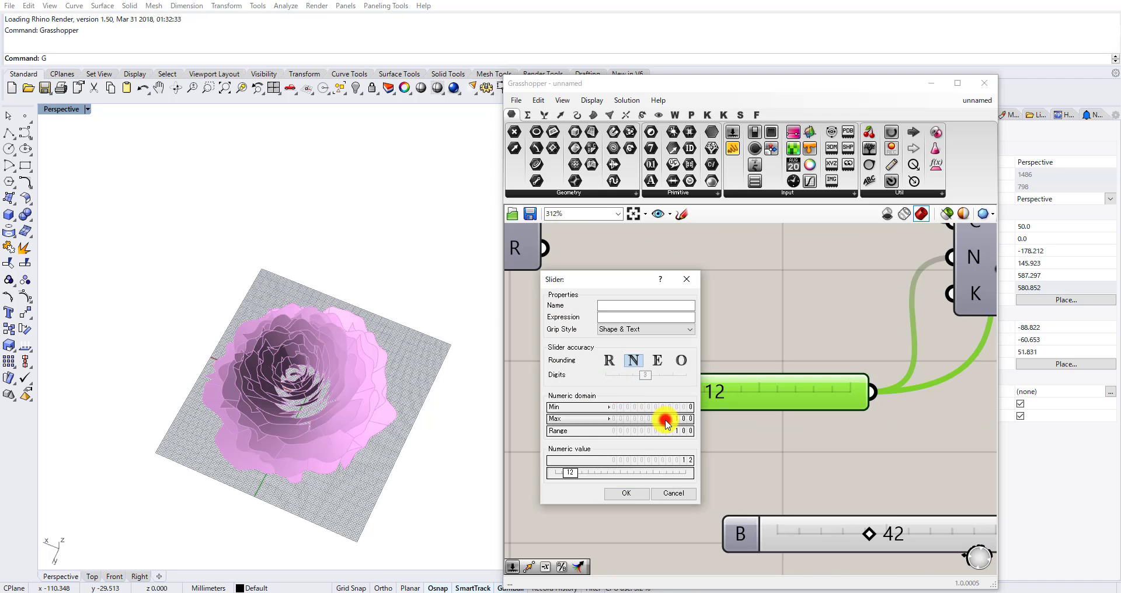
click(623, 498)
right_drag(406, 447, 338, 341)
scroll(336, 341, up, 8)
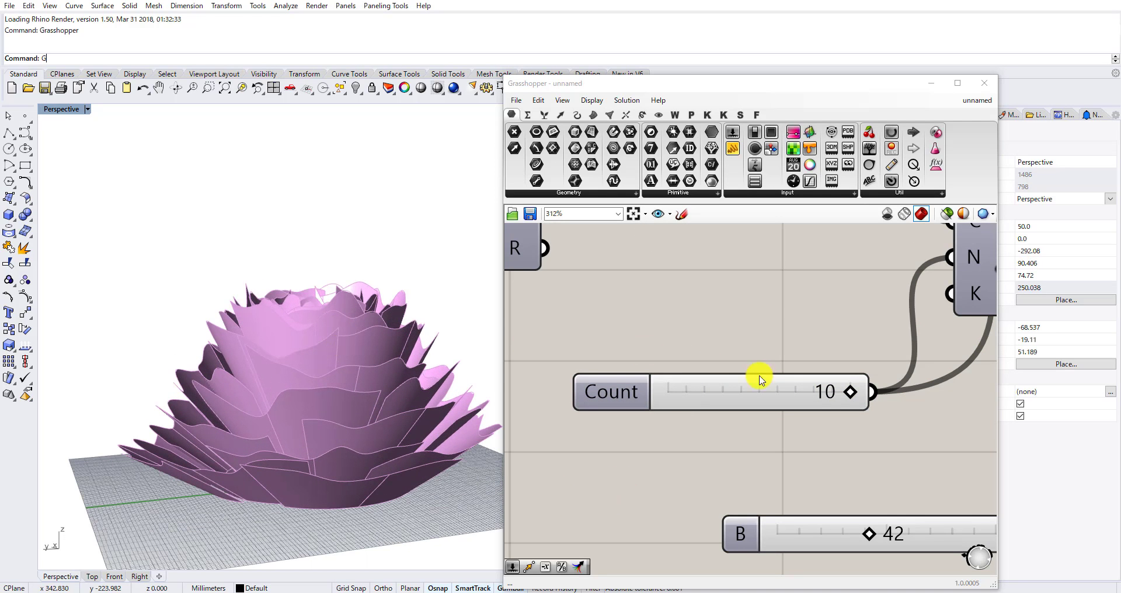
drag(841, 394, 761, 408)
mouse_move(244, 306)
right_down()
mouse_move(270, 395)
mouse_move(348, 398)
mouse_move(323, 302)
mouse_move(256, 286)
mouse_move(278, 324)
mouse_move(308, 278)
mouse_move(316, 396)
right_up()
scroll(628, 343, down, 9)
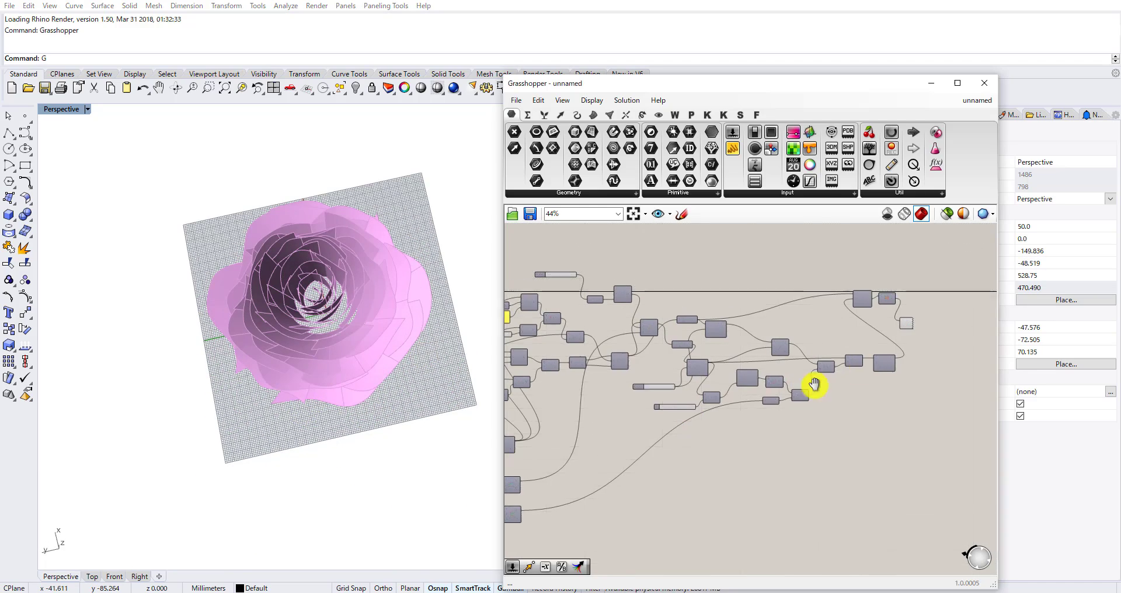
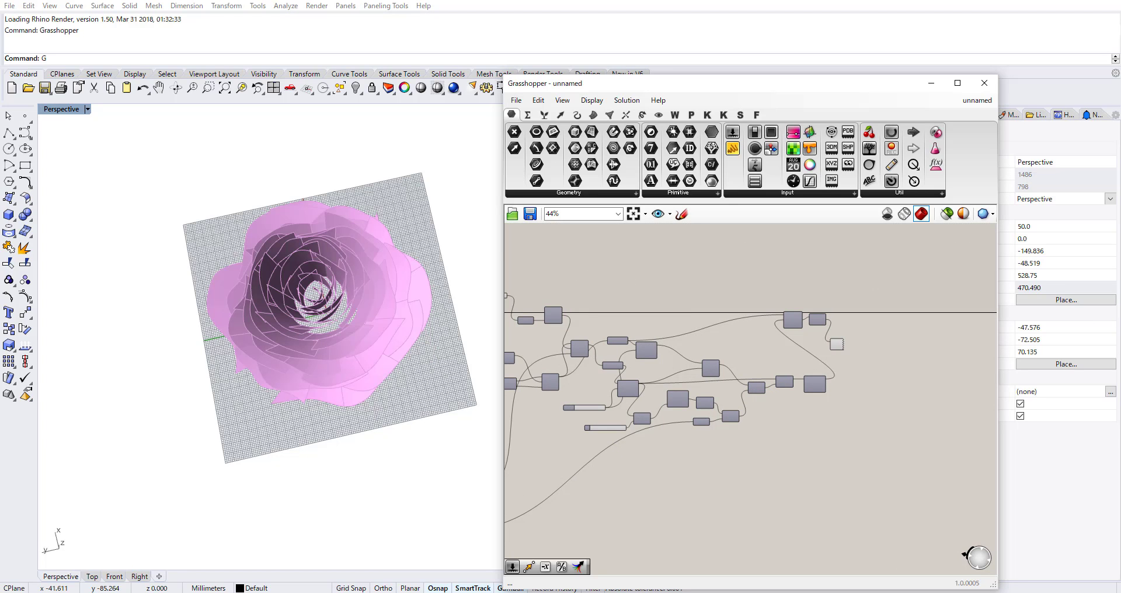
Inspect the petal surfaces up close from several angles, and move Custom Preview farther down to free space beside Loft.
mouse_move(229, 297)
right_down()
mouse_move(220, 228)
mouse_move(280, 327)
mouse_move(305, 325)
mouse_move(263, 365)
mouse_move(303, 444)
mouse_move(354, 437)
right_up()
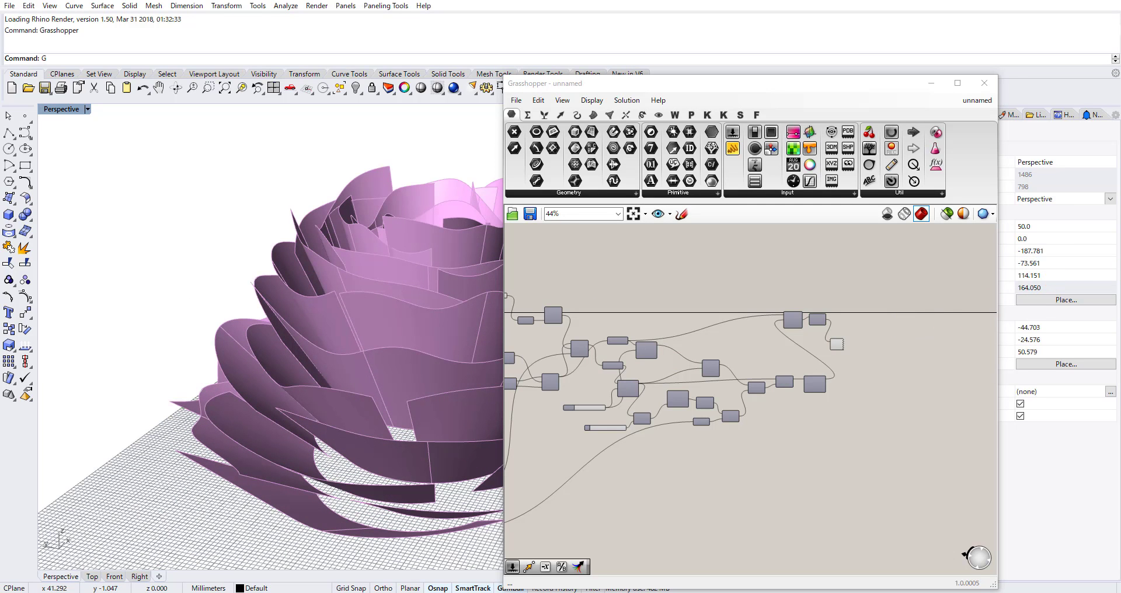
scroll(847, 356, up, 3)
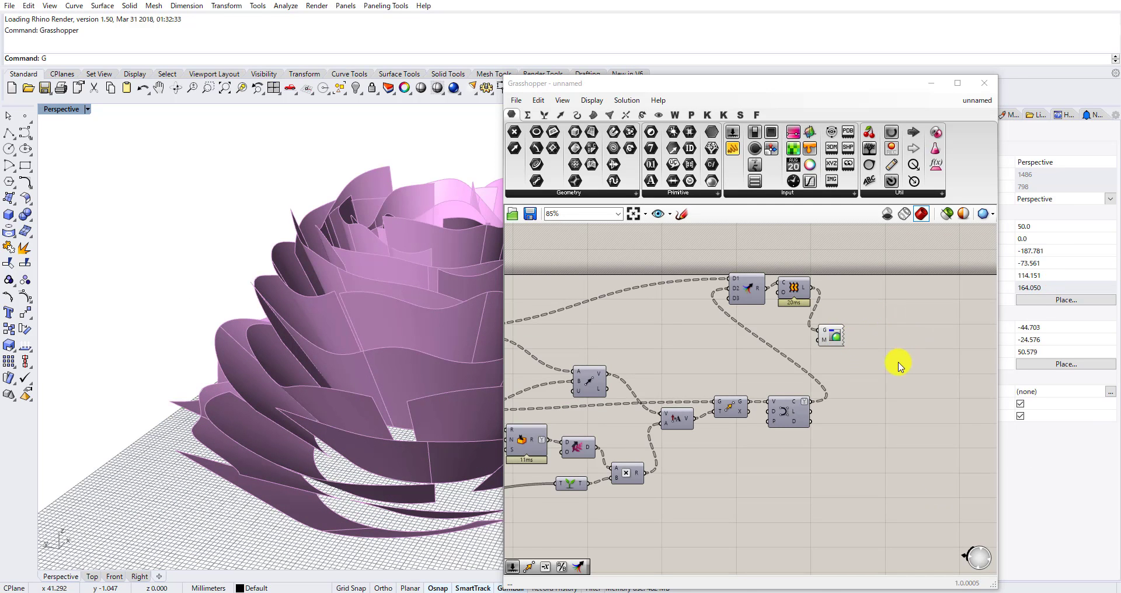
mouse_move(153, 326)
right_down()
mouse_move(295, 325)
mouse_move(311, 336)
right_up()
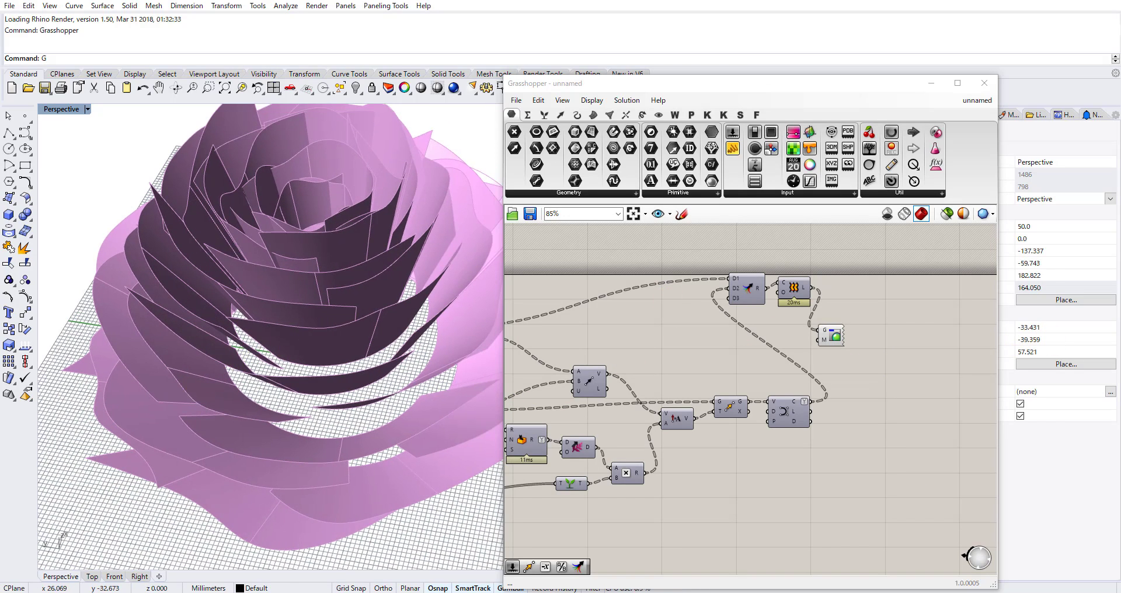
mouse_move(309, 351)
right_down()
mouse_move(298, 433)
mouse_move(320, 388)
mouse_move(326, 335)
mouse_move(311, 330)
mouse_move(362, 339)
right_up()
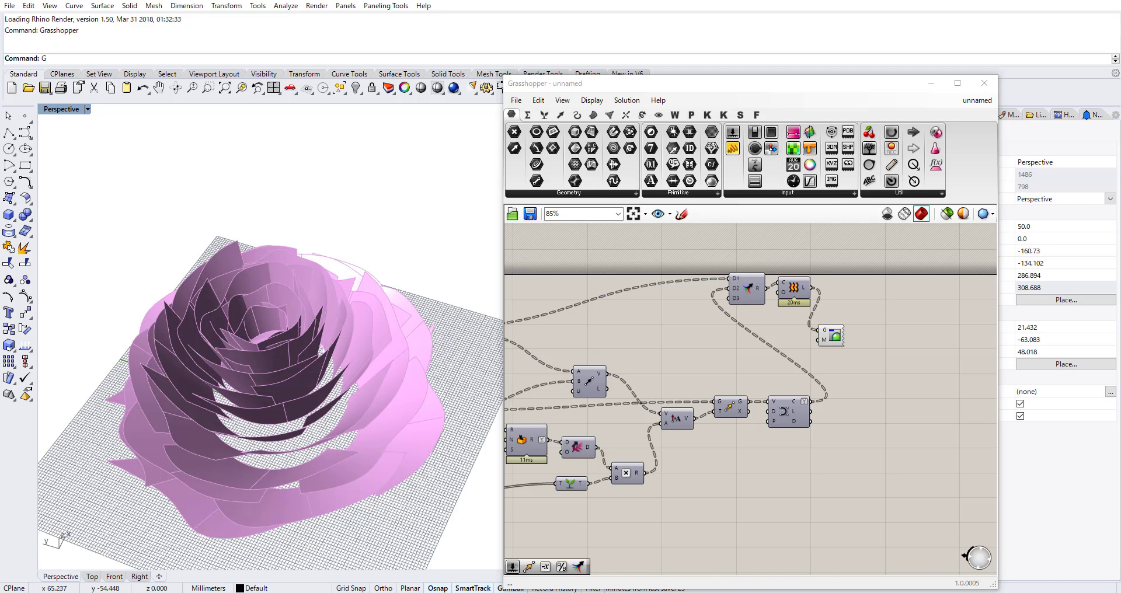
right_drag(870, 370, 750, 413)
scroll(749, 409, up, 2)
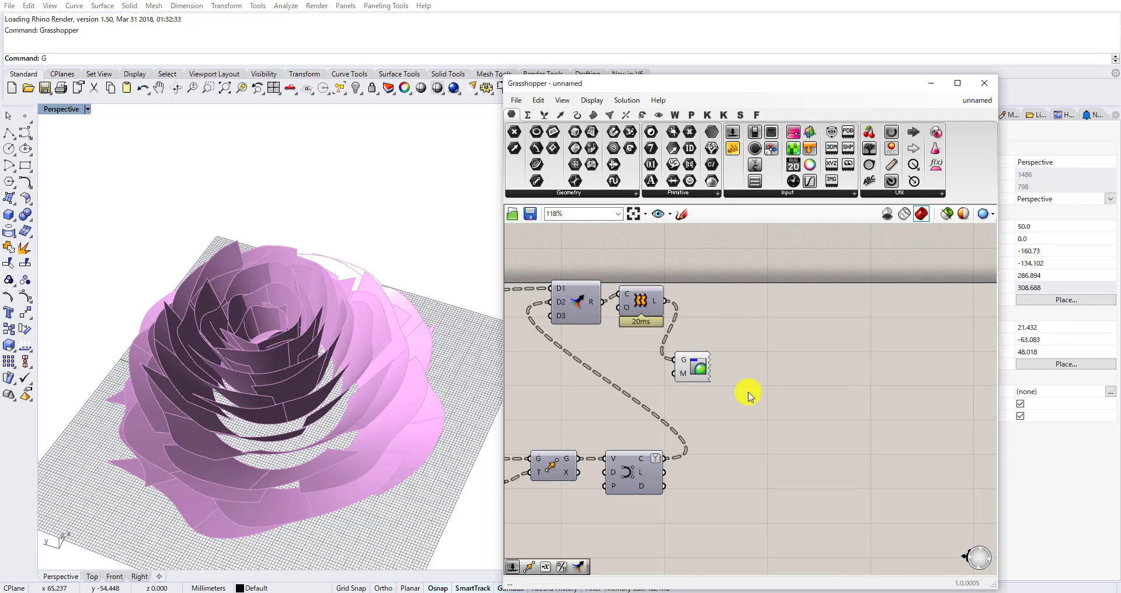
drag(696, 373, 719, 397)
Try to pass the Loft output into a Surface parameter.
double_click(713, 343)
text(Offset)
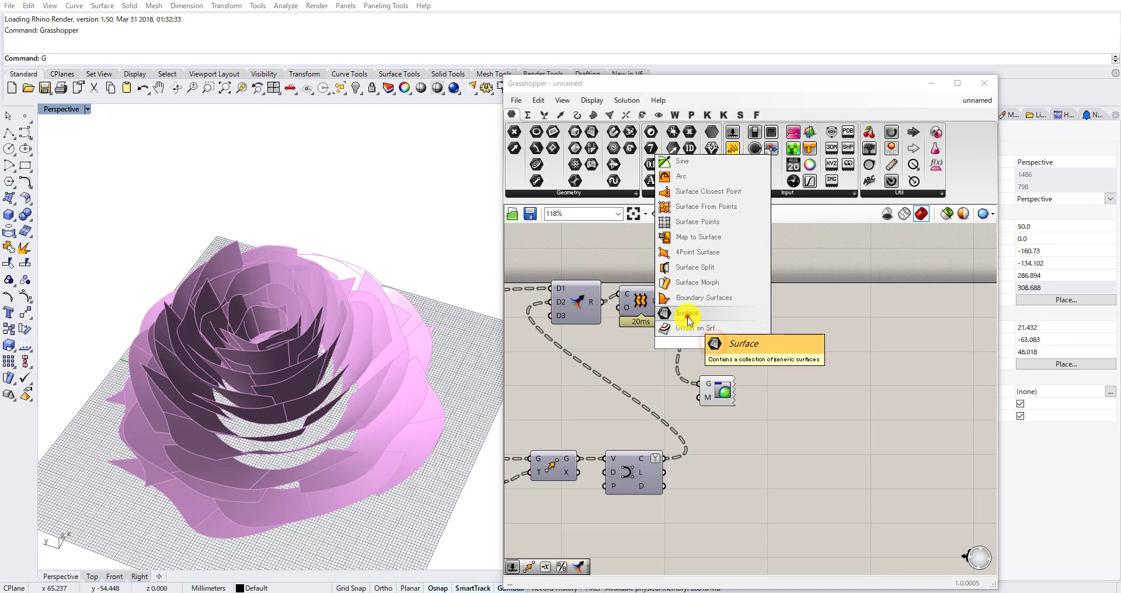
key(Return)
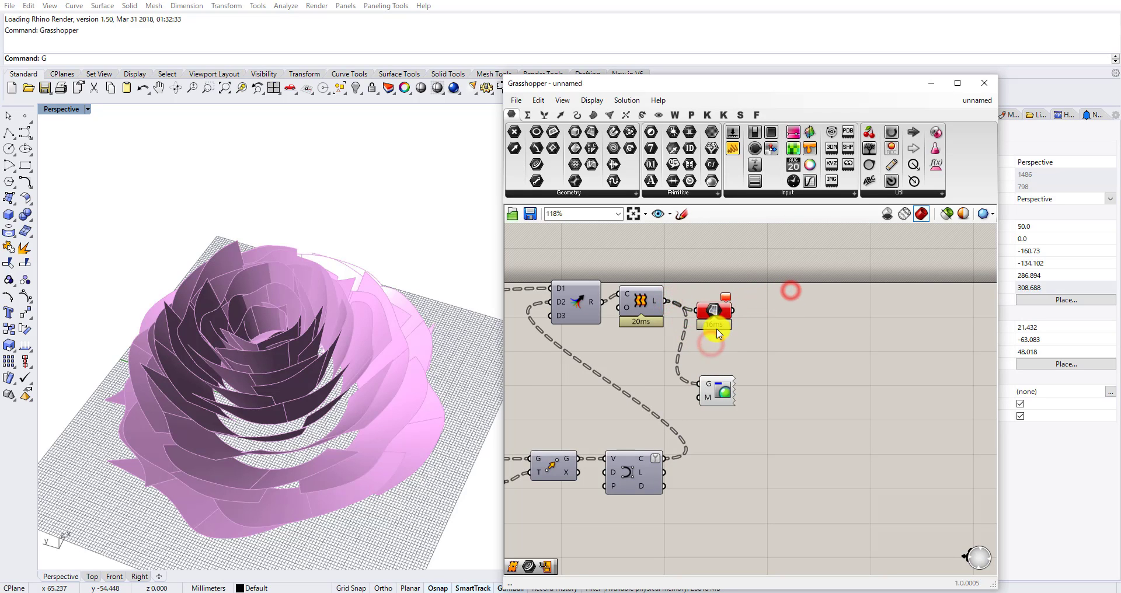
scroll(673, 326, up, 2)
Attach a Panel to the Loft output and read its list through to the end to check the resulting geometry type.
mouse_move(658, 301)
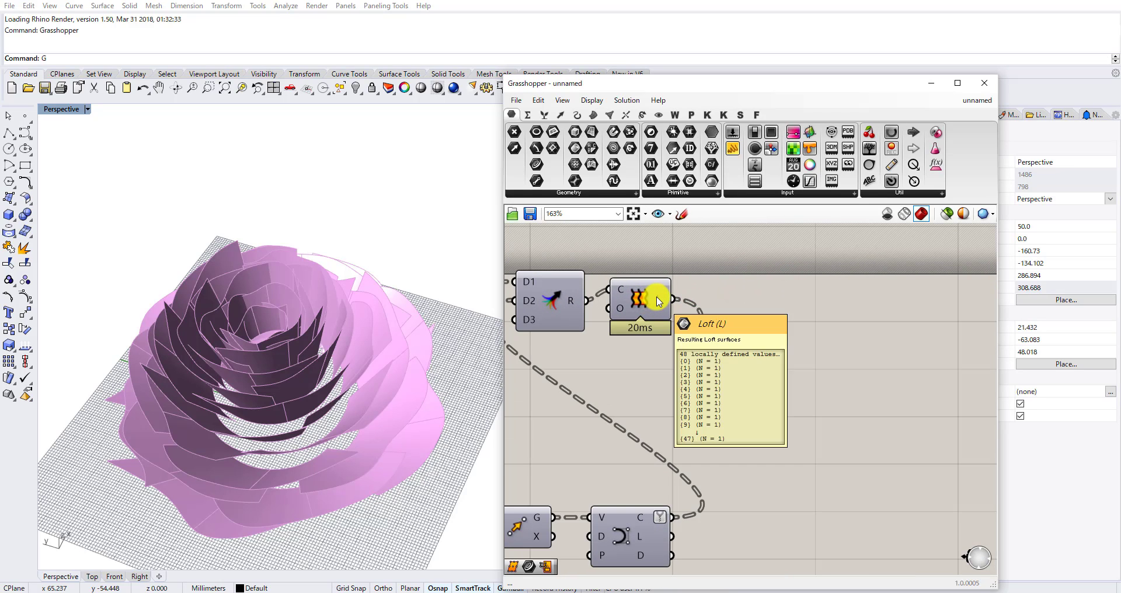
scroll(685, 353, up, 1)
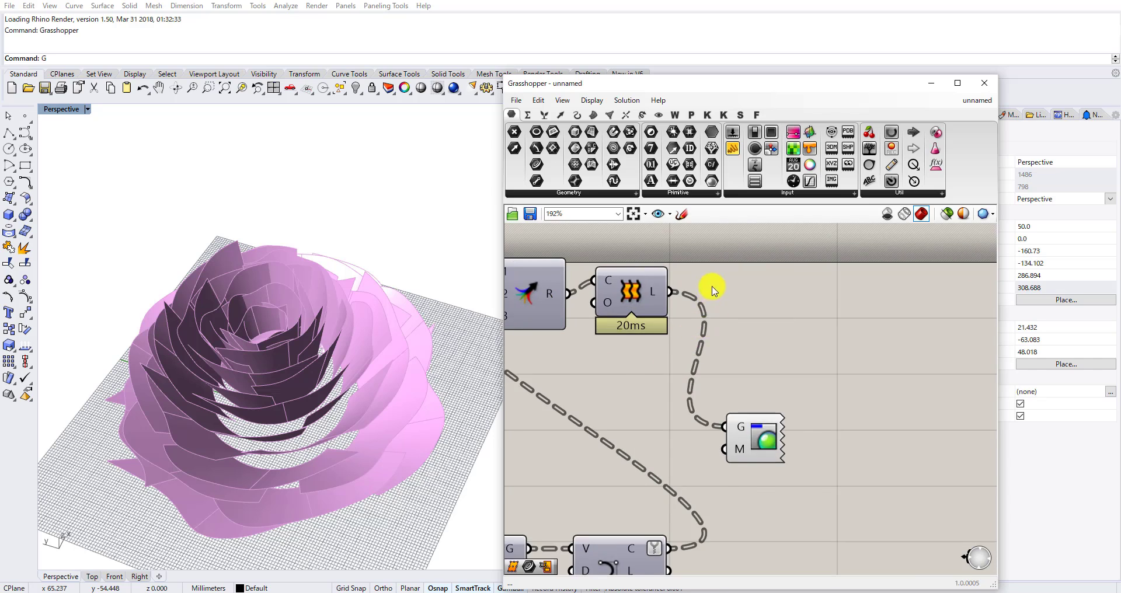
drag(731, 150, 658, 281)
drag(717, 291, 740, 303)
drag(854, 246, 857, 347)
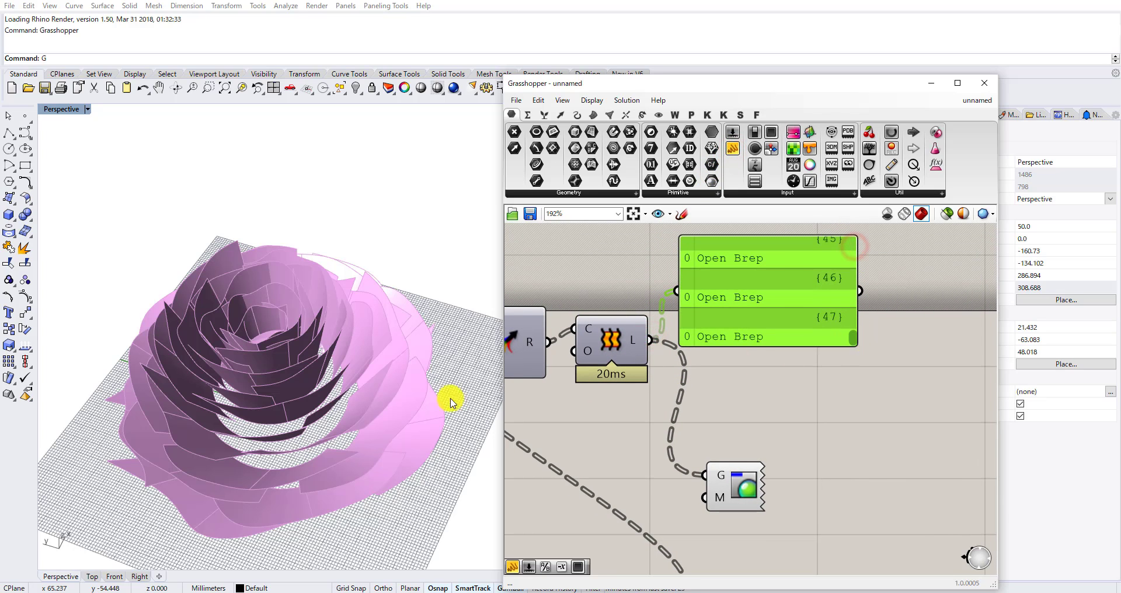
right_drag(446, 401, 269, 325)
right_drag(704, 345, 864, 297)
scroll(834, 326, down, 4)
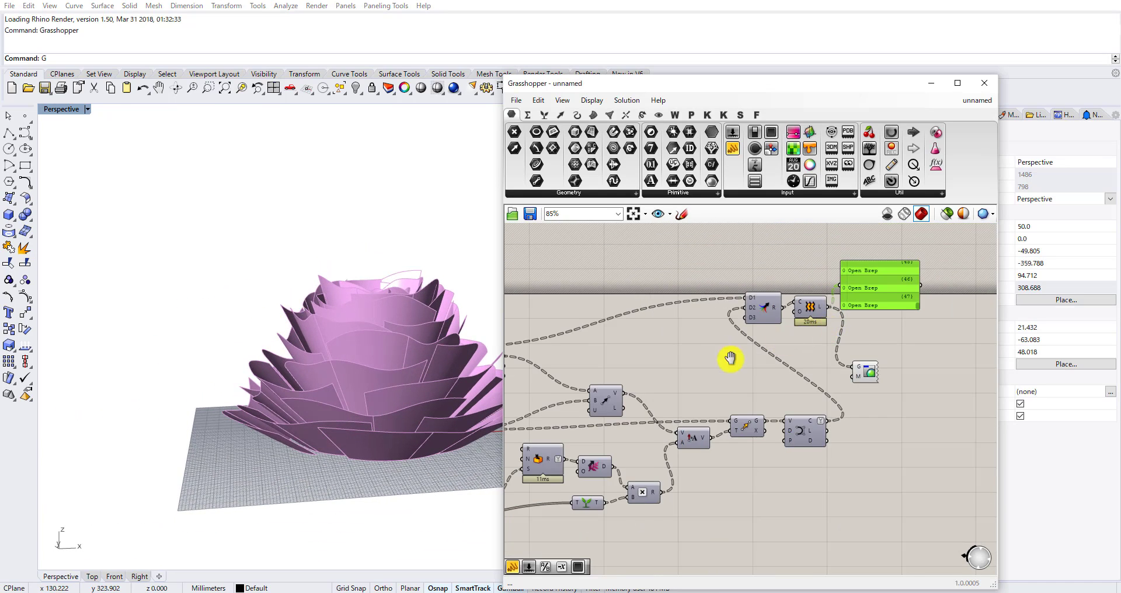
Examine the components upstream of Loft, comparing the Nurbs Curve output with the grafted arcs that enter Merge.
right_drag(731, 359, 840, 346)
right_drag(739, 389, 806, 365)
right_drag(917, 370, 724, 391)
scroll(772, 392, up, 1)
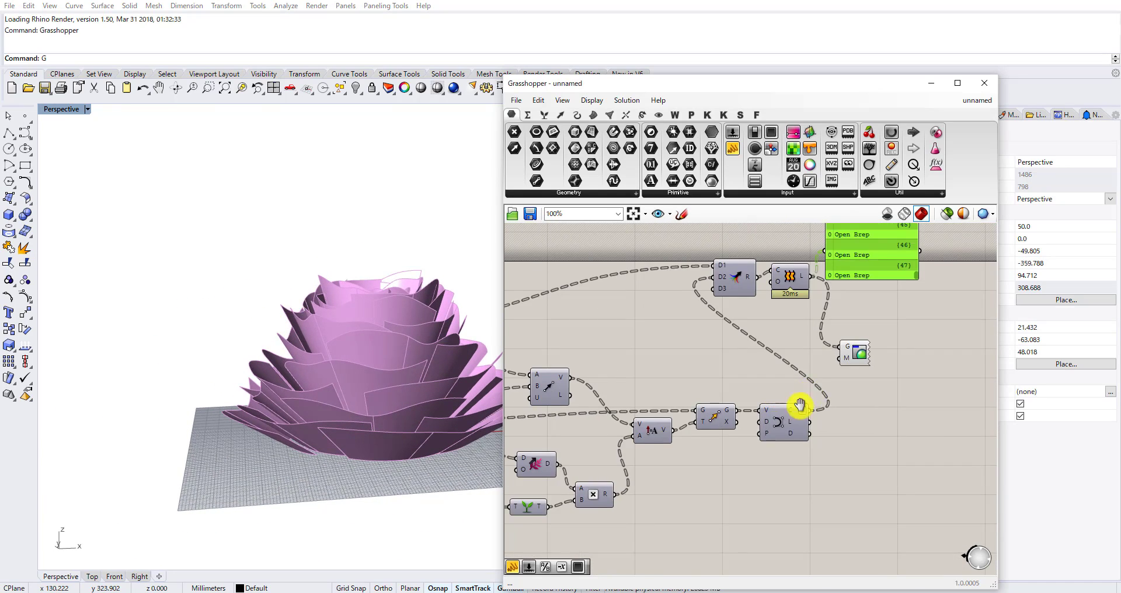
right_drag(802, 406, 777, 431)
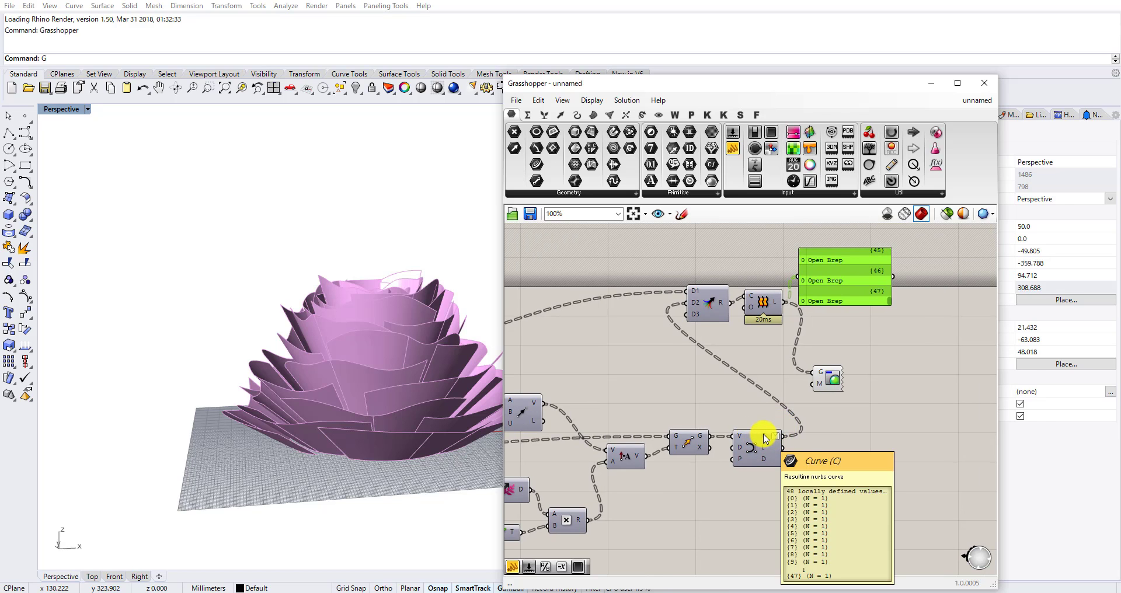
right_drag(636, 378, 803, 356)
scroll(804, 355, down, 2)
right_drag(716, 332, 789, 324)
scroll(667, 338, up, 3)
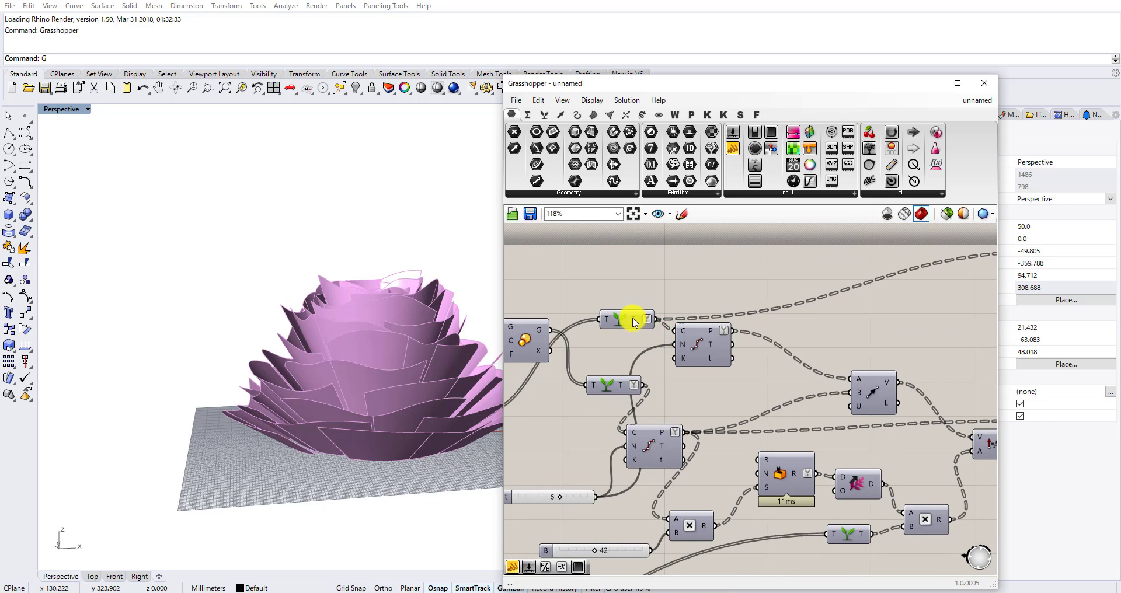
right_drag(705, 336, 635, 314)
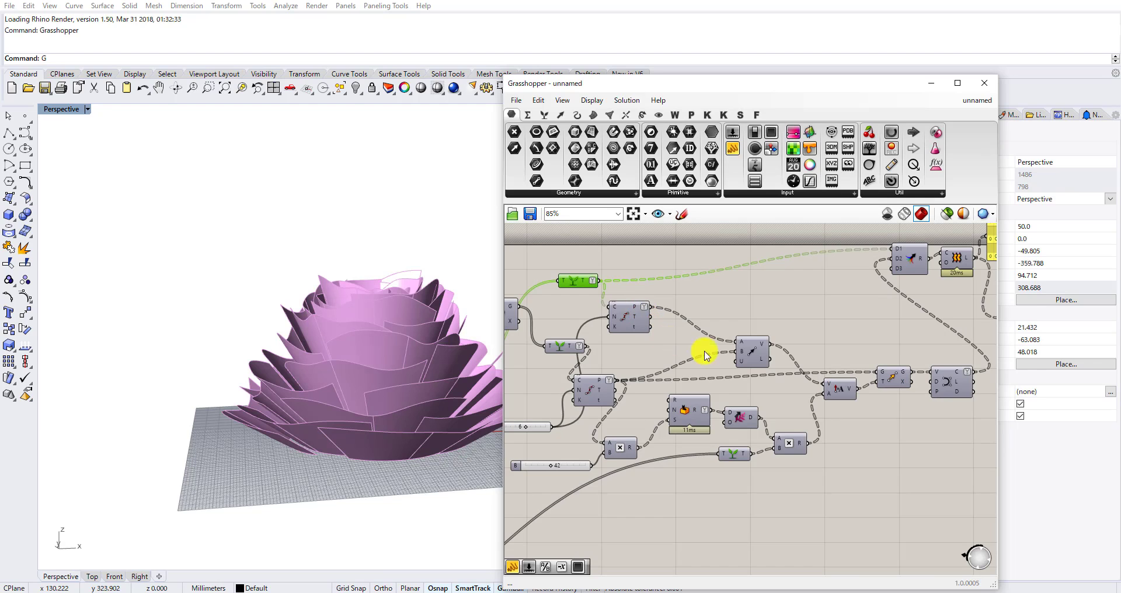
right_drag(705, 354, 667, 360)
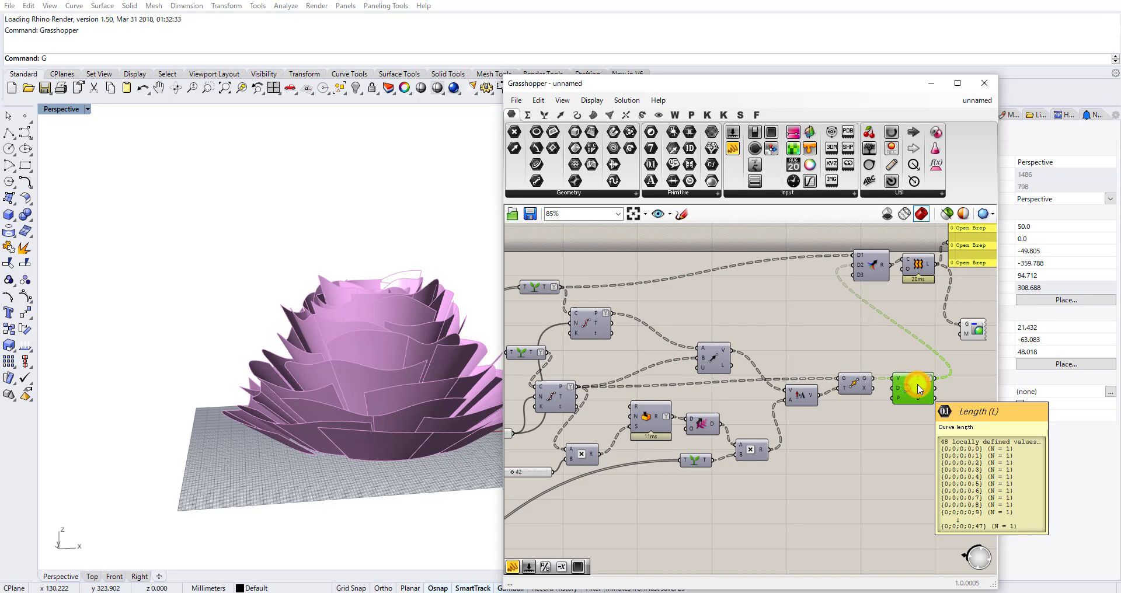
Duplicate the Nurbs Curve component, feed it the upper Divide Curve's points, and connect its curve output to Merge's D1 input.
alt+drag(919, 388, 727, 298)
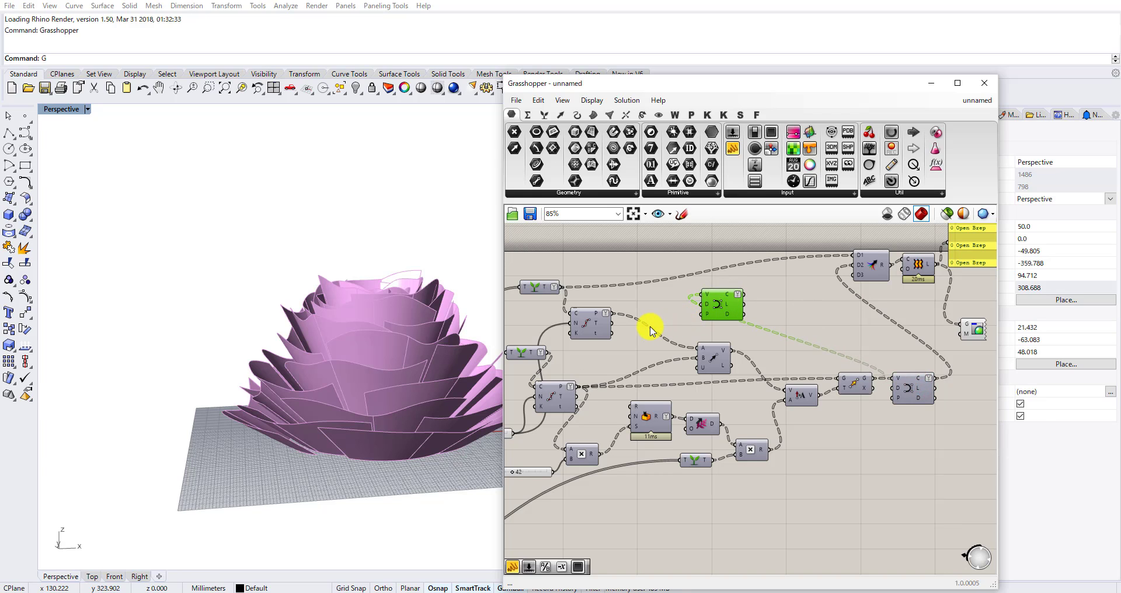
scroll(624, 323, up, 3)
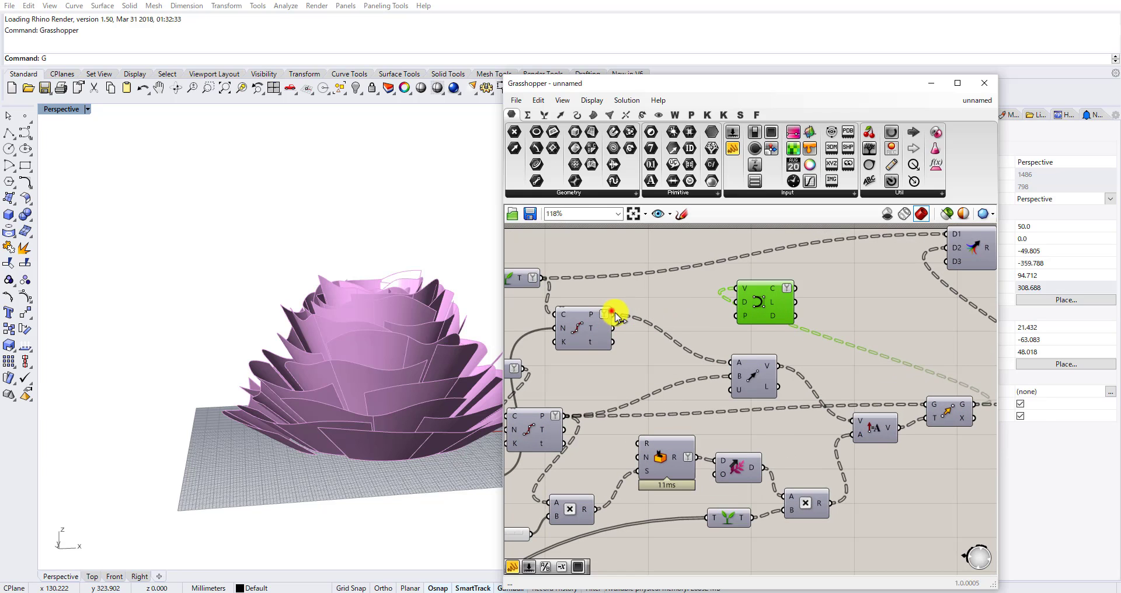
right_drag(787, 283, 690, 365)
scroll(691, 365, up, 3)
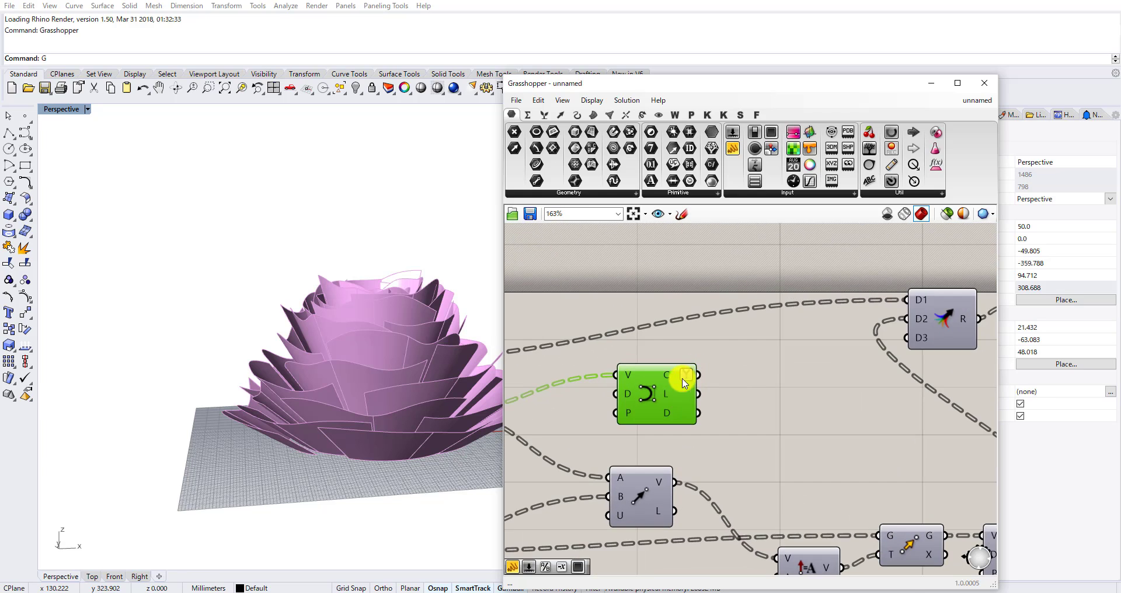
drag(683, 378, 671, 377)
drag(899, 304, 906, 301)
Replace the component after Loft with a Surface parameter and feed the Loft output into it.
right_drag(800, 338, 549, 379)
scroll(549, 380, down, 4)
scroll(691, 358, up, 3)
click(779, 326)
key(Delete)
double_click(762, 362)
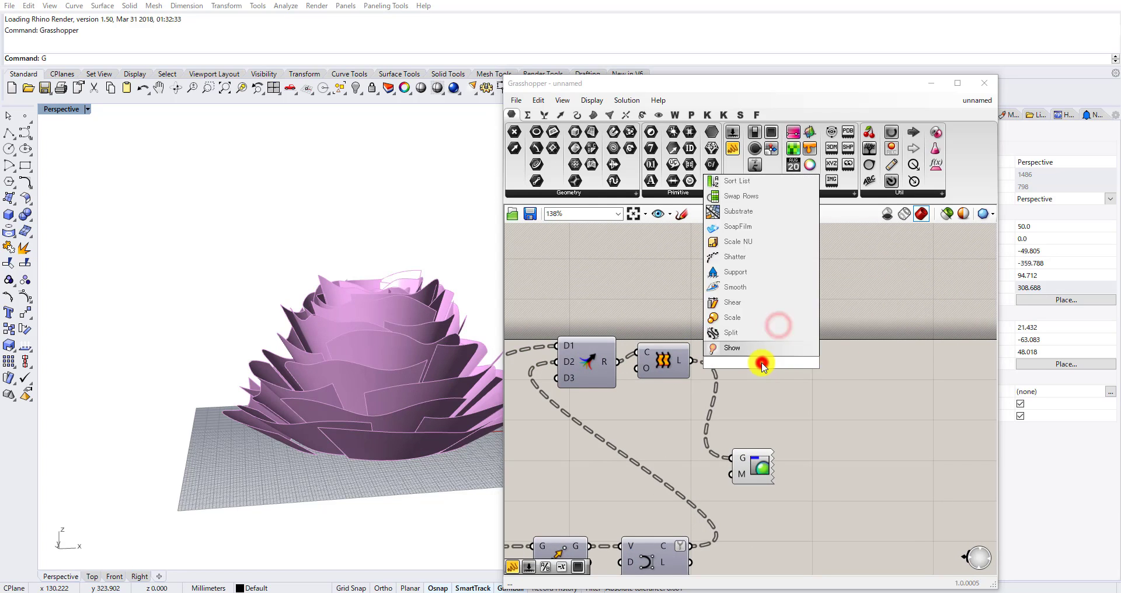
text(crv)
click(719, 334)
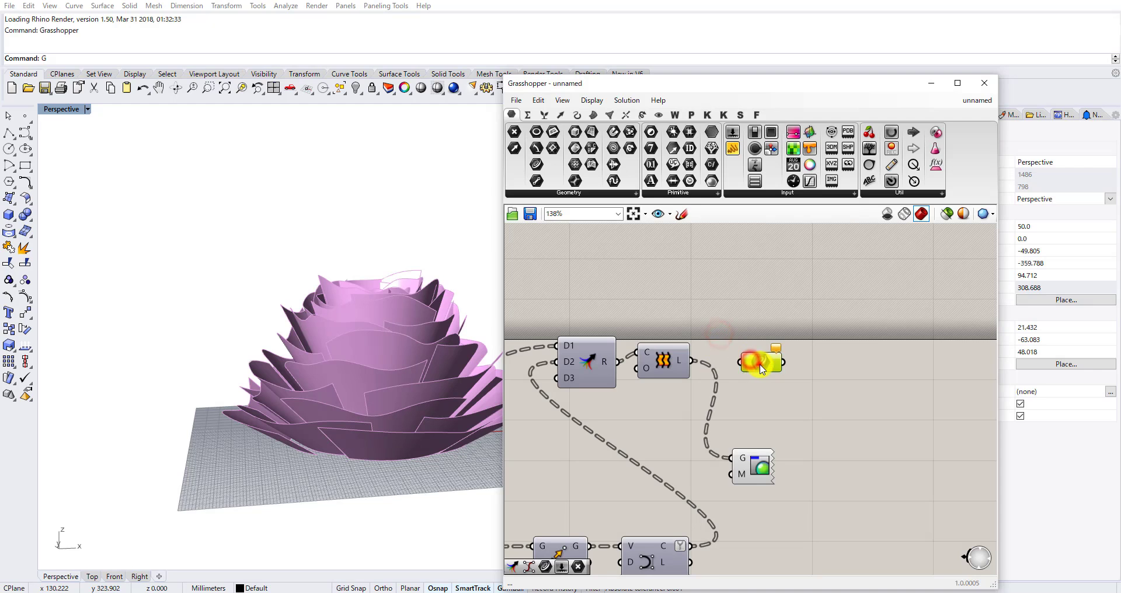
click(718, 330)
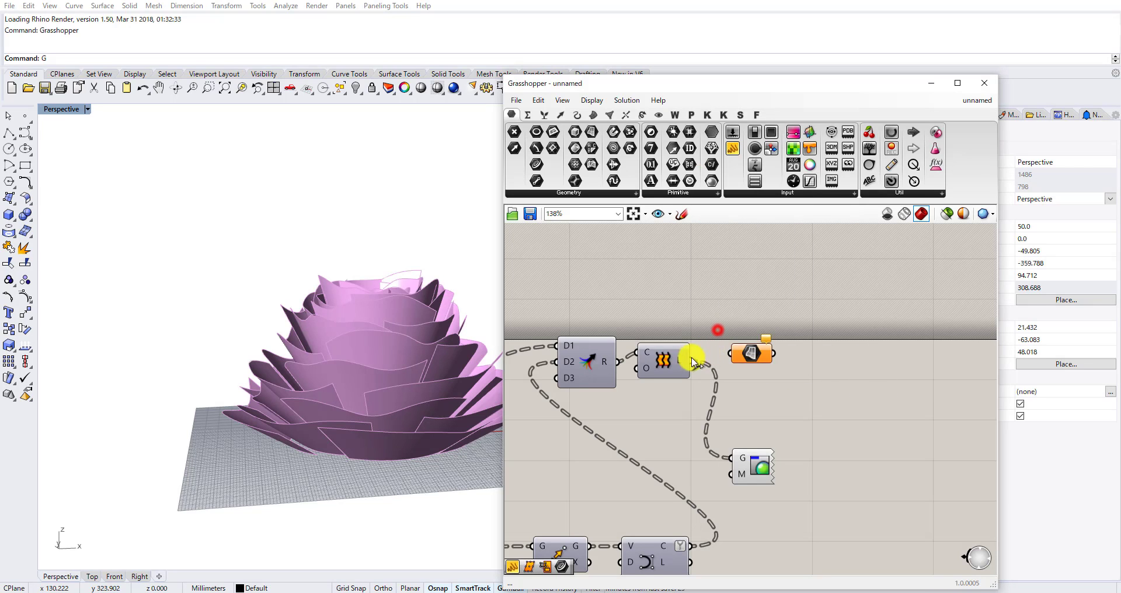
drag(694, 360, 761, 349)
Reparameterize the Surface parameter that receives the Loft output.
right_drag(761, 353, 673, 362)
scroll(672, 365, up, 2)
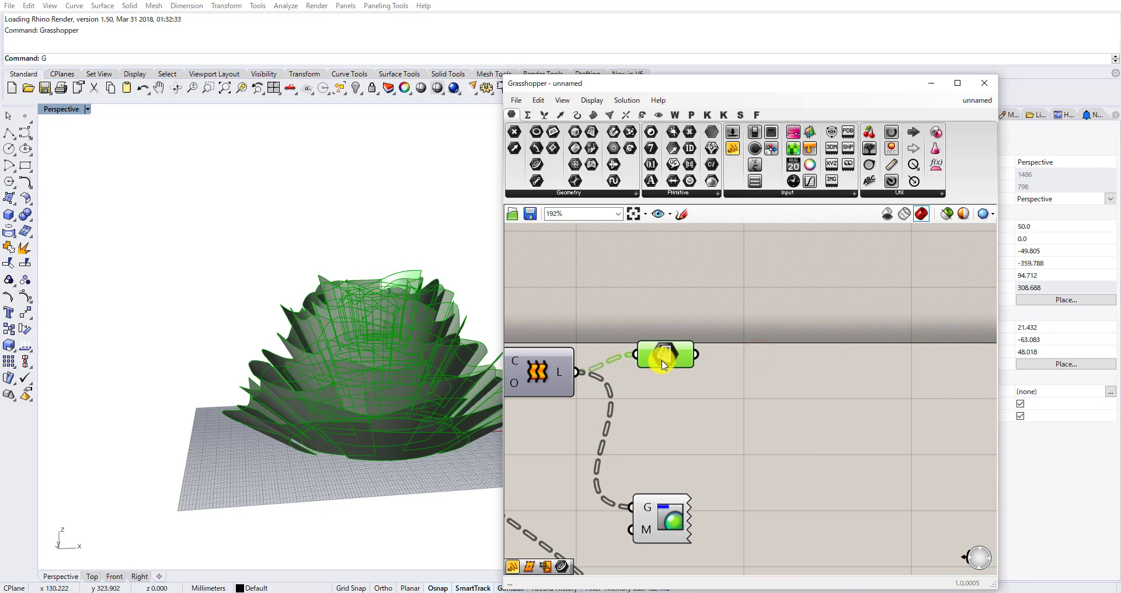
right_click(663, 359)
click(706, 487)
Add an Area component fed by the Surface parameter and place it above the parameter.
double_click(797, 352)
text(area)
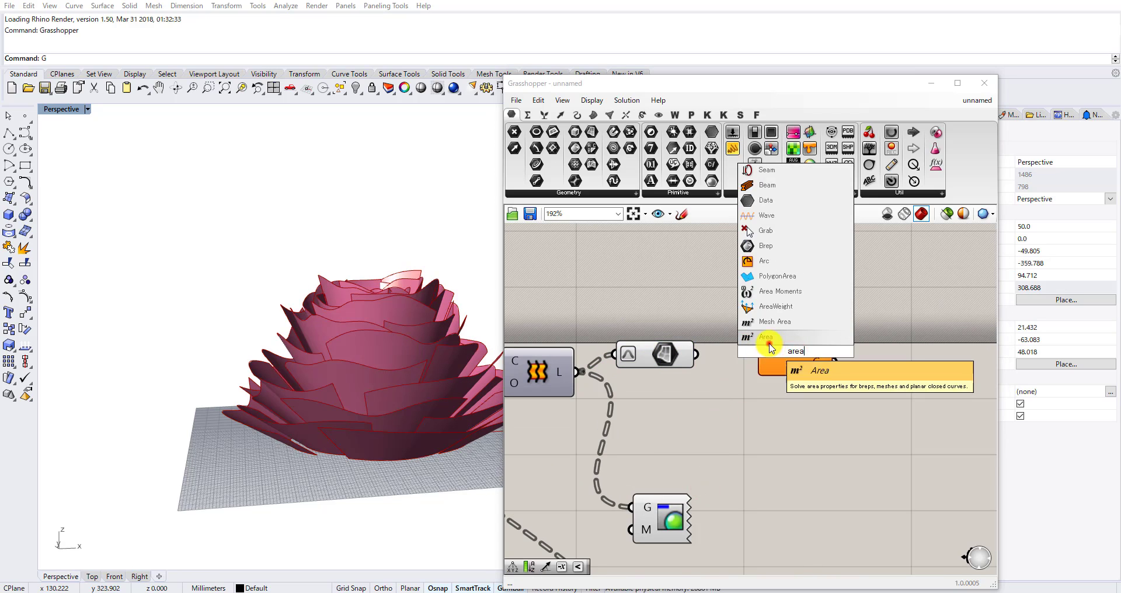
click(770, 343)
drag(708, 357, 758, 351)
drag(791, 353, 747, 302)
right_drag(757, 331, 686, 336)
Add an Evaluate Surface component with free space between it and the Area component.
click(770, 363)
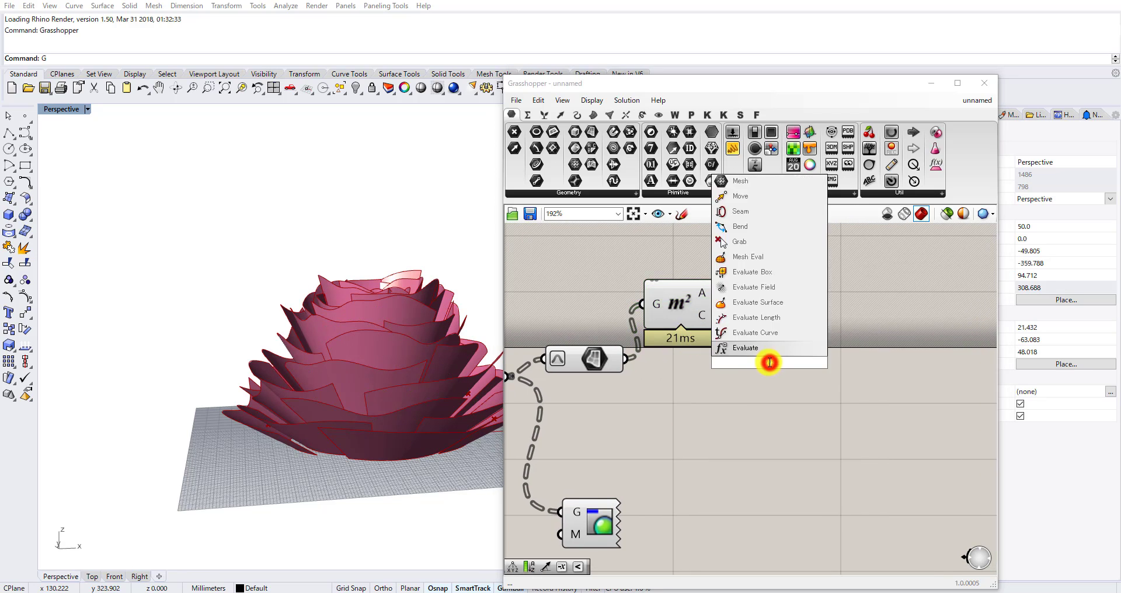
click(751, 298)
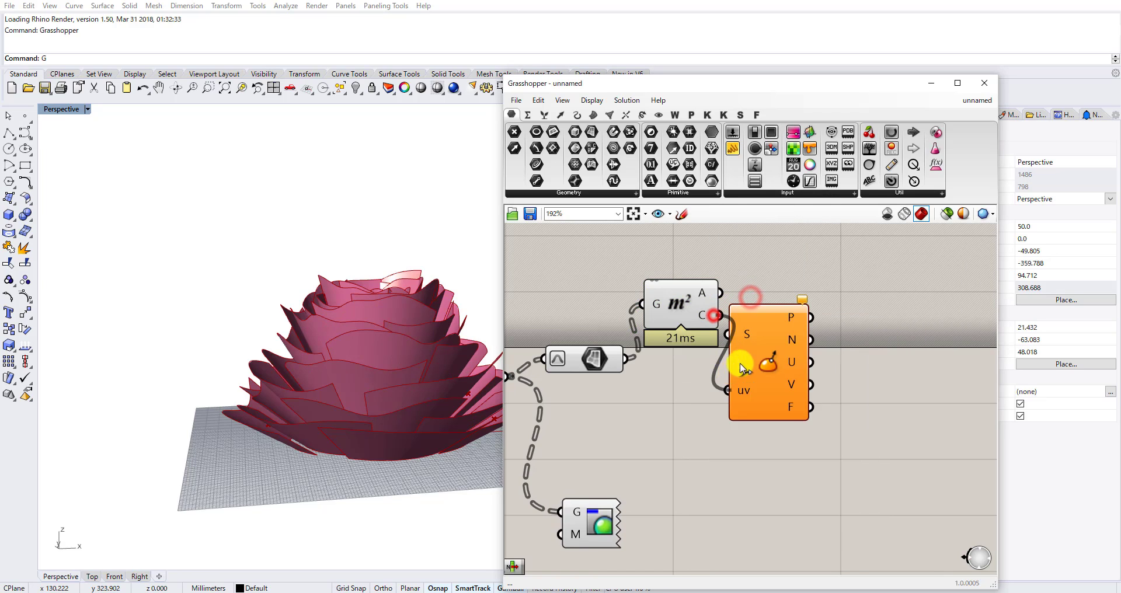
drag(766, 330, 835, 359)
Add a Surface Closest Point component, feeding Area's centroid into its P input and the Surface parameter into S.
double_click(743, 299)
text(c)
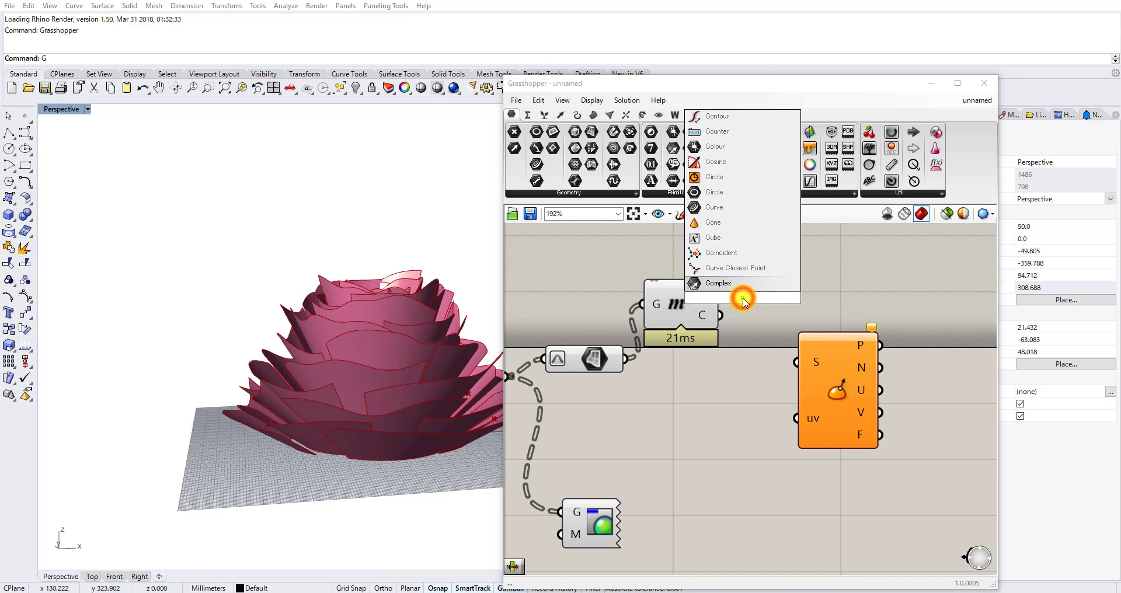
text(p)
click(736, 237)
drag(822, 368, 839, 453)
scroll(740, 290, up, 2)
drag(750, 299, 833, 316)
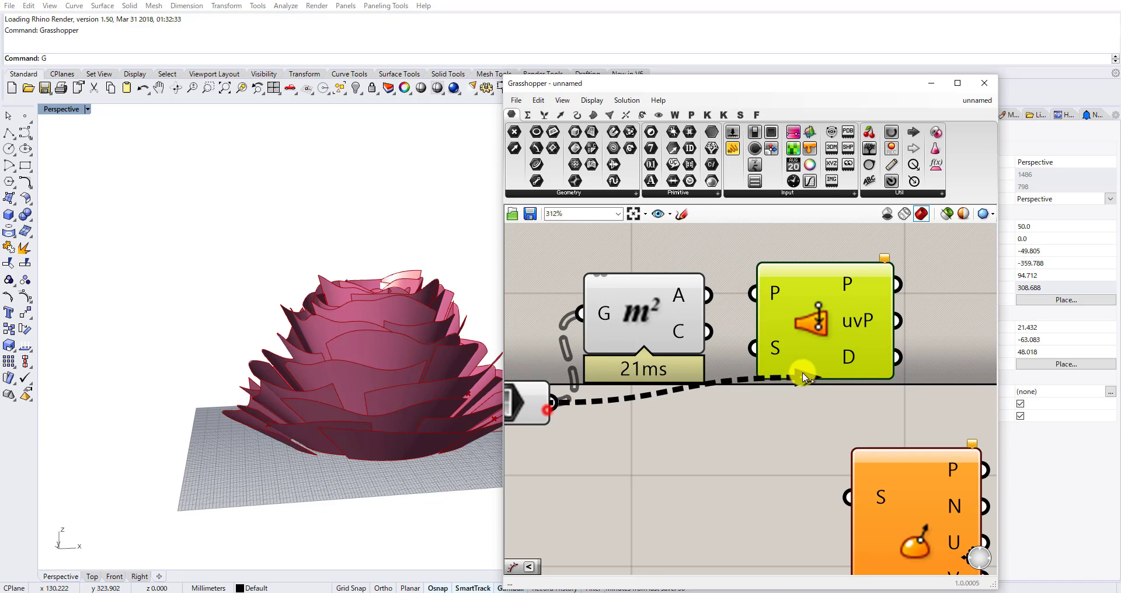
drag(761, 350, 744, 405)
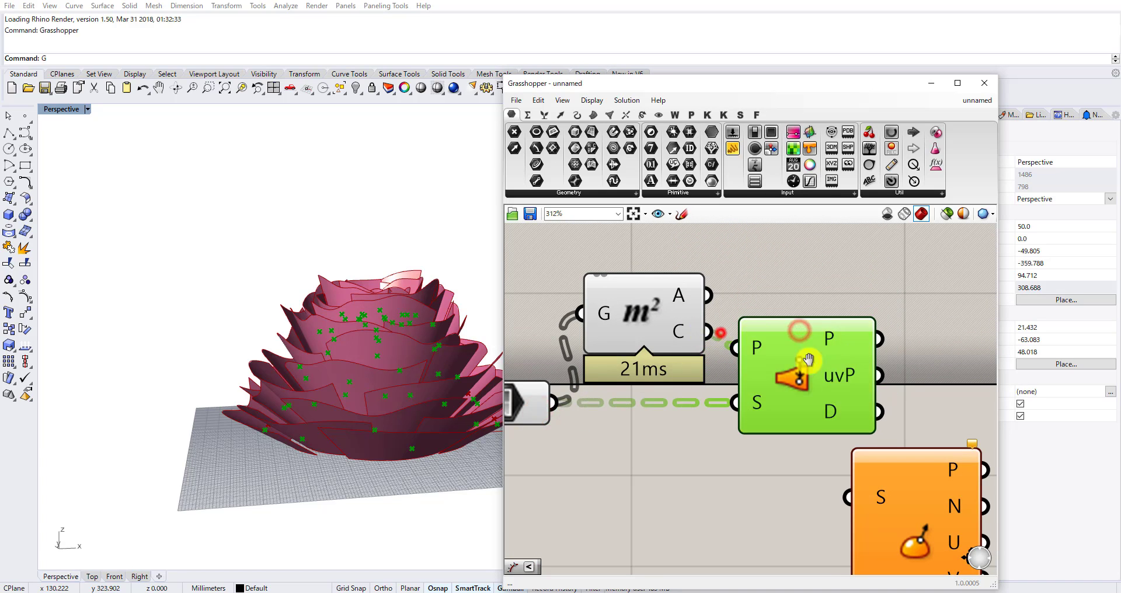
Connect Surface Closest Point's uvP output to Evaluate Surface's uv input and the Surface parameter to its S input.
right_drag(808, 360, 639, 292)
drag(656, 317, 647, 356)
drag(741, 448, 840, 344)
drag(781, 415, 782, 415)
drag(625, 343, 640, 403)
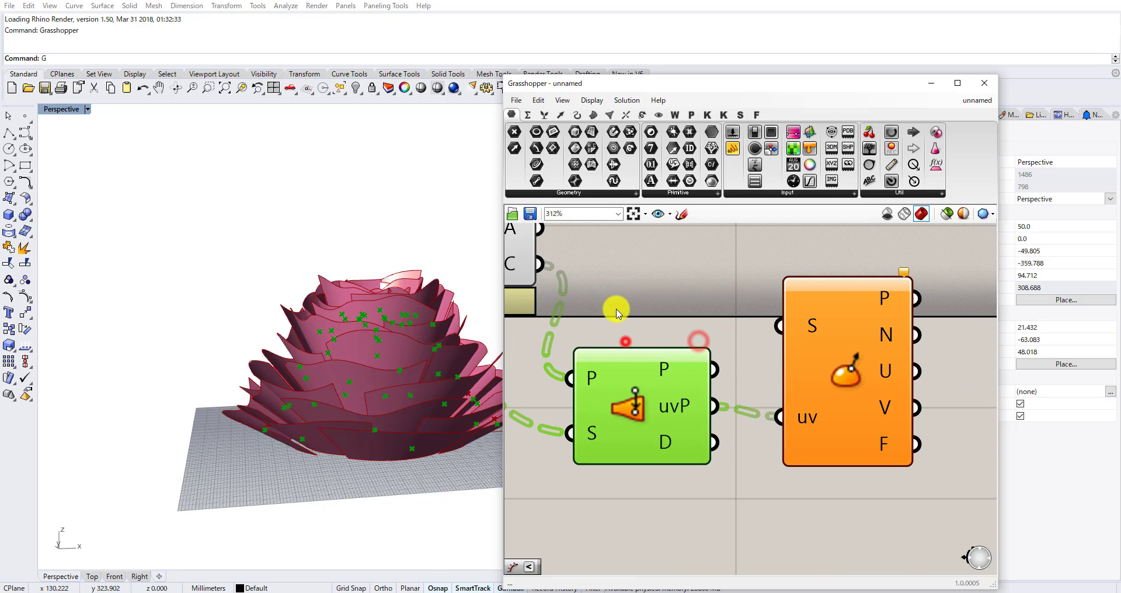
scroll(621, 316, down, 2)
right_drag(572, 318, 727, 289)
scroll(741, 313, down, 1)
drag(638, 305, 873, 299)
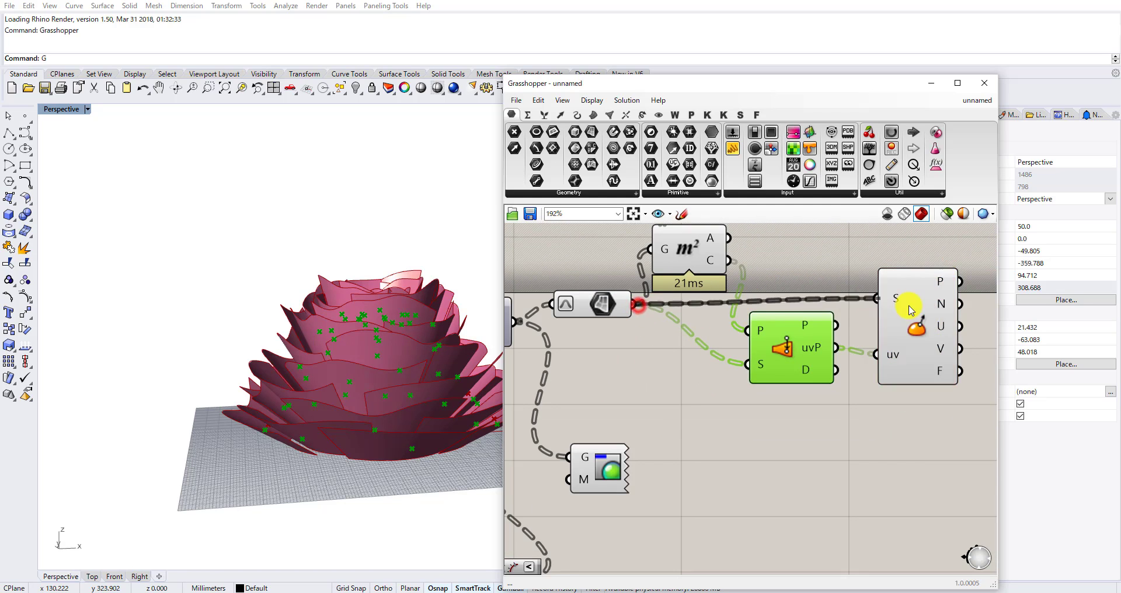
right_drag(906, 335, 788, 345)
drag(789, 345, 789, 352)
scroll(757, 344, down, 3)
click(782, 345)
scroll(800, 337, up, 3)
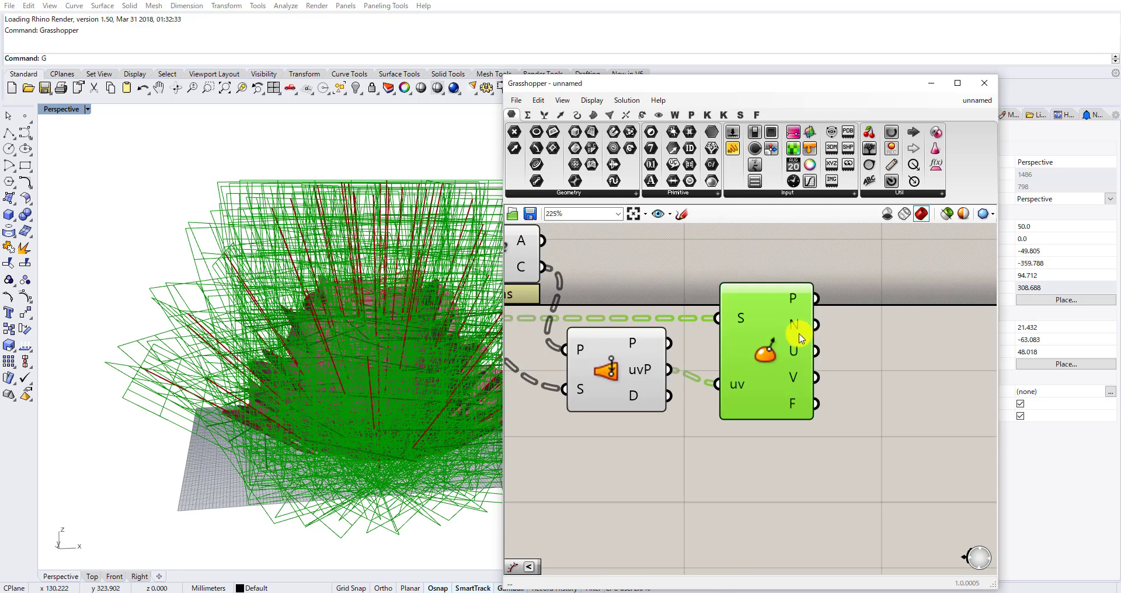
Turn off the preview of the Surface, Area, Surface Closest Point and Custom Preview components.
scroll(801, 325, down, 4)
right_drag(719, 390, 749, 370)
drag(753, 376, 646, 270)
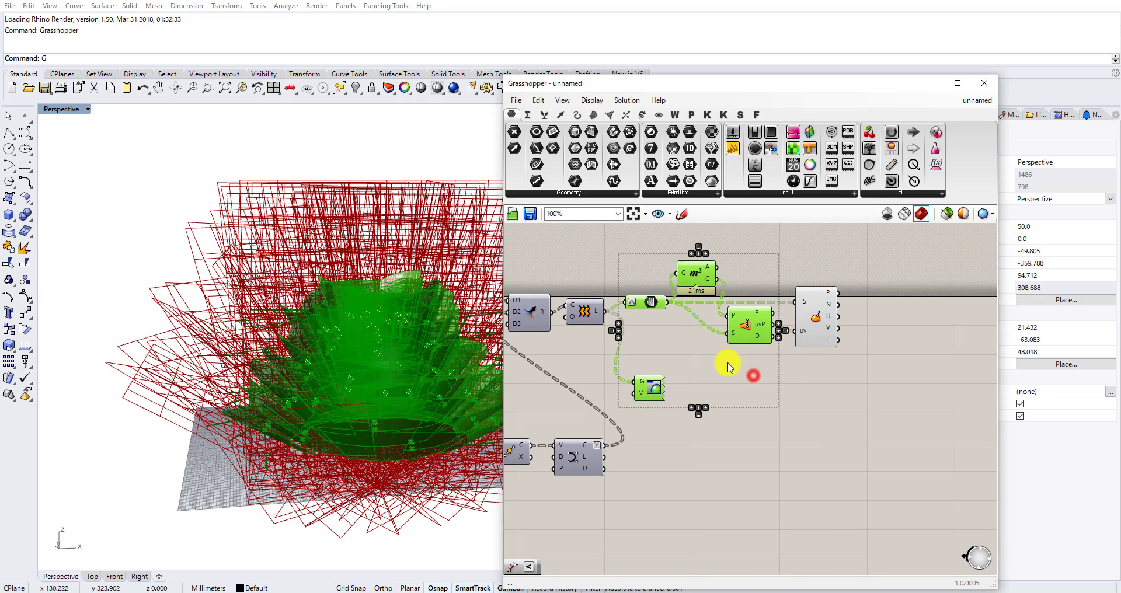
right_click(744, 385)
click(782, 407)
click(826, 376)
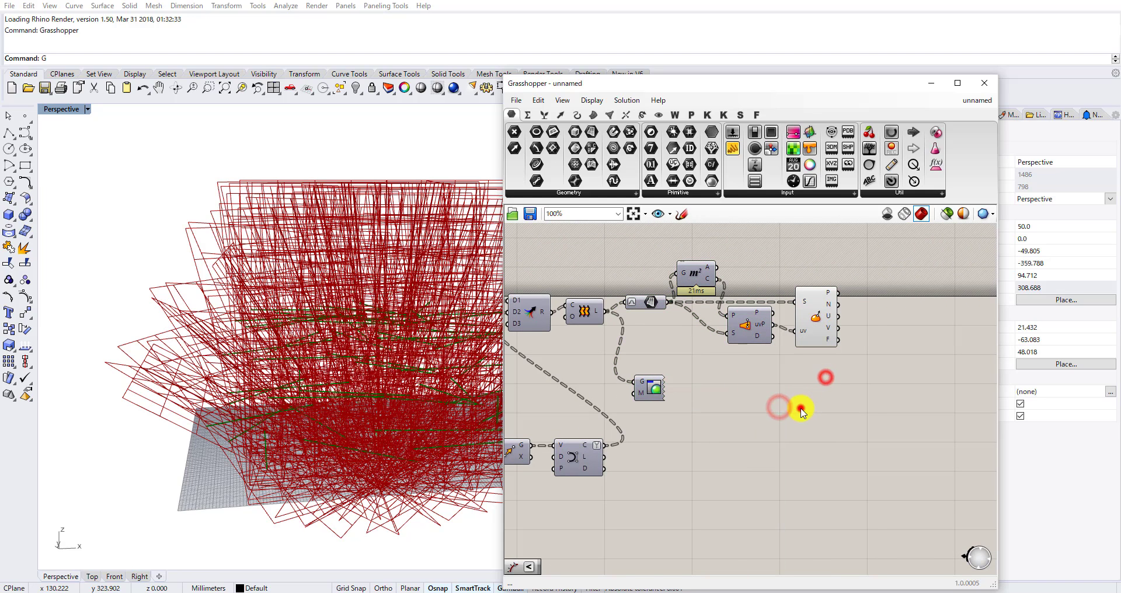
Add an Extrude component and connect the Loft output to its base input.
double_click(801, 408)
text(extrude)
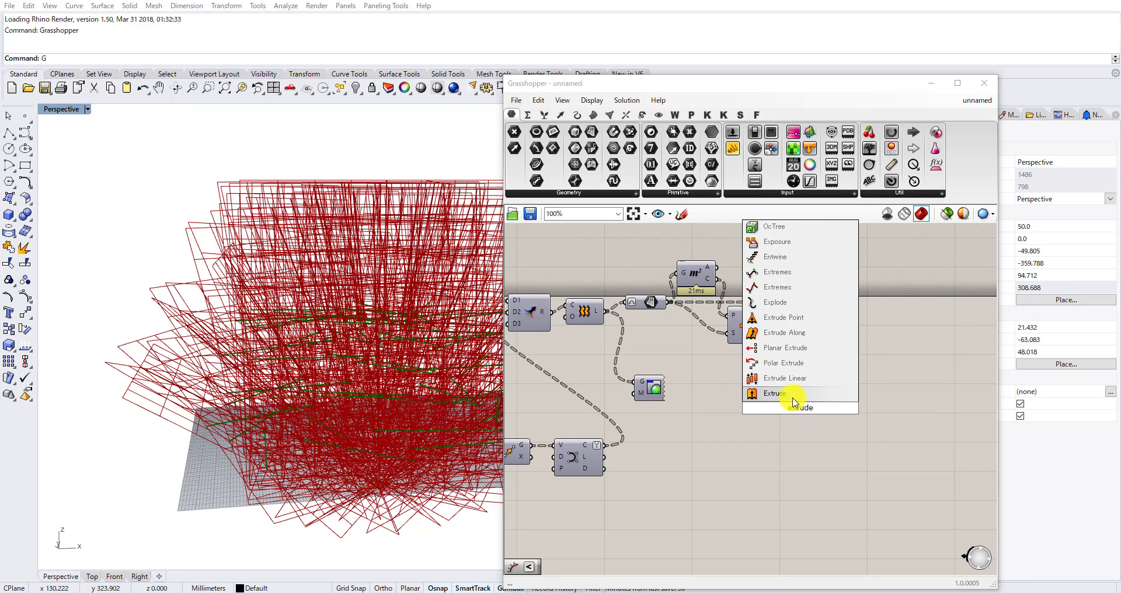
click(792, 398)
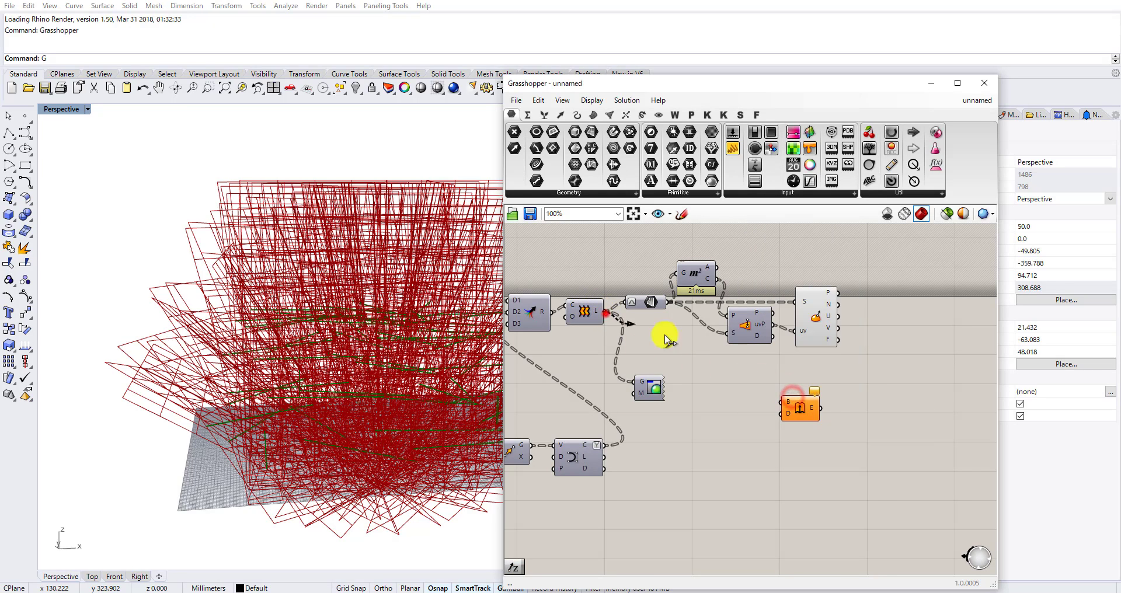
scroll(801, 303, up, 4)
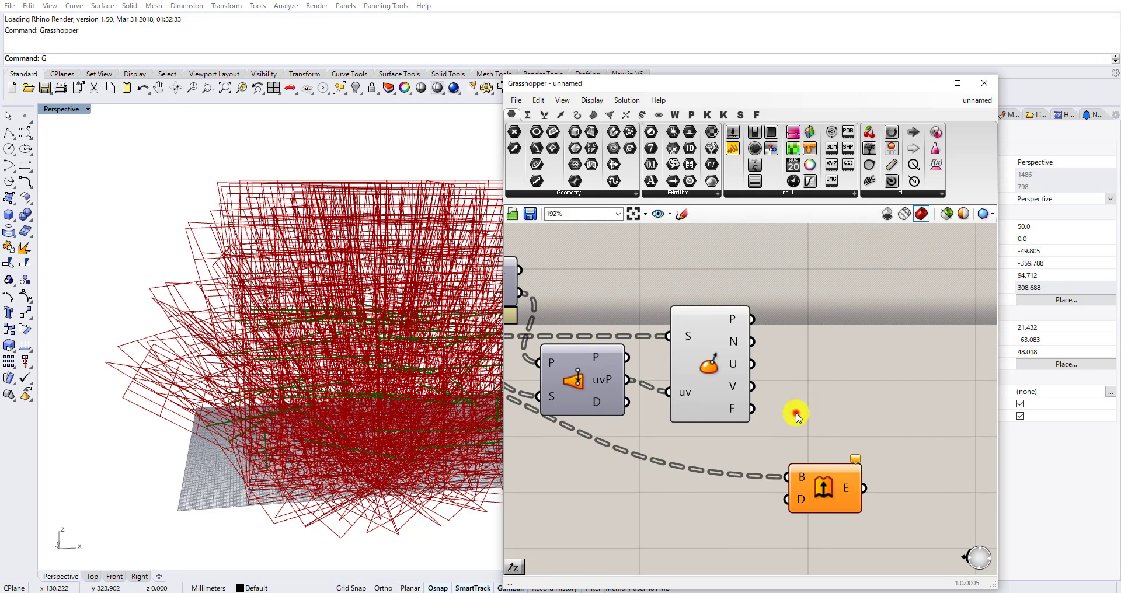
Add an Amplitude component beside Evaluate Surface and feed the N (normal) output into its vector input.
double_click(796, 413)
text(ampli)
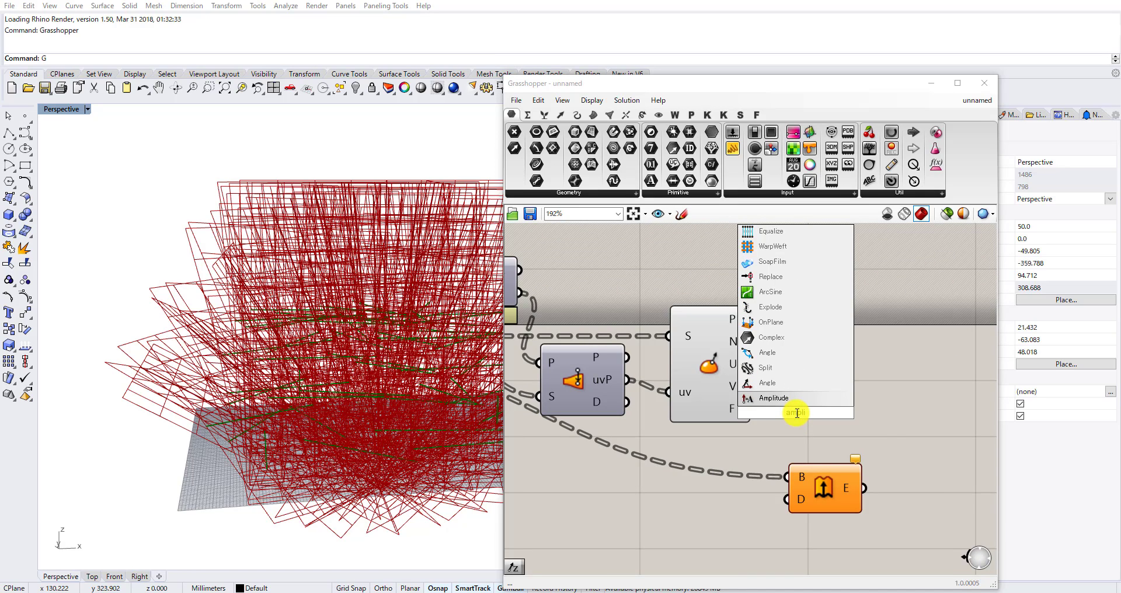
click(770, 399)
scroll(754, 346, up, 3)
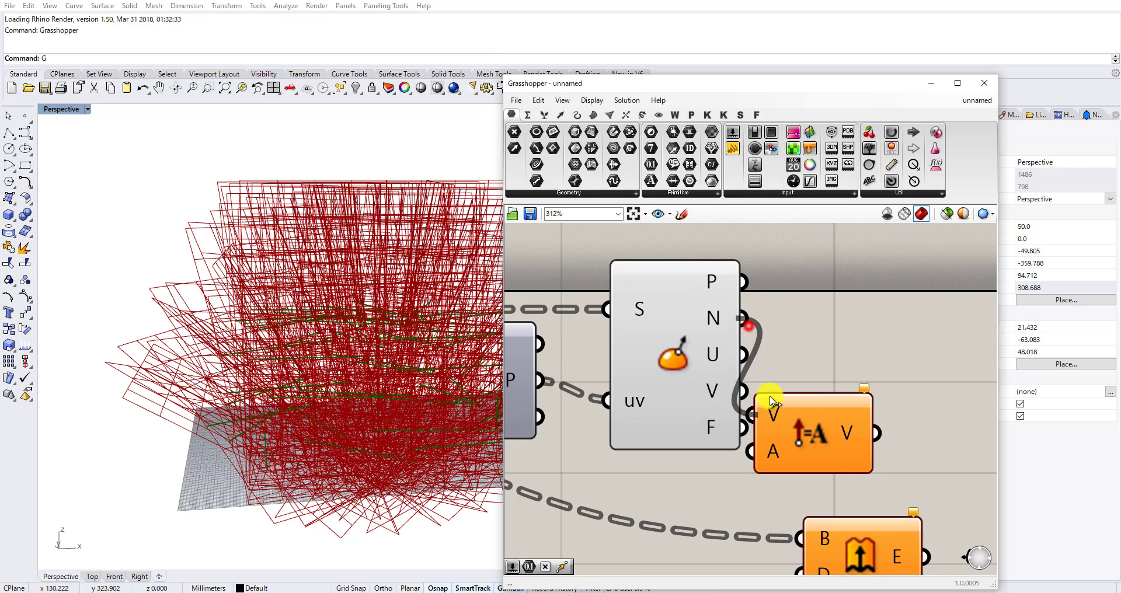
drag(771, 401, 796, 430)
scroll(796, 429, down, 2)
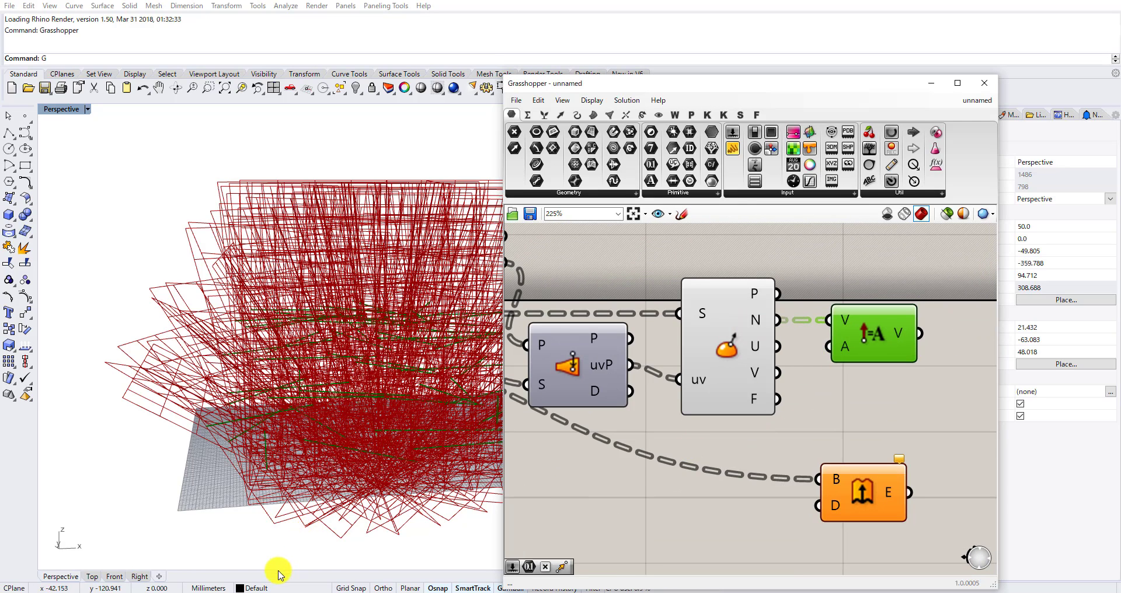
Switch to the browser to examine the green rose reference photo on Pinterest, and return to Grasshopper.
mouse_move(380, 526)
click(290, 546)
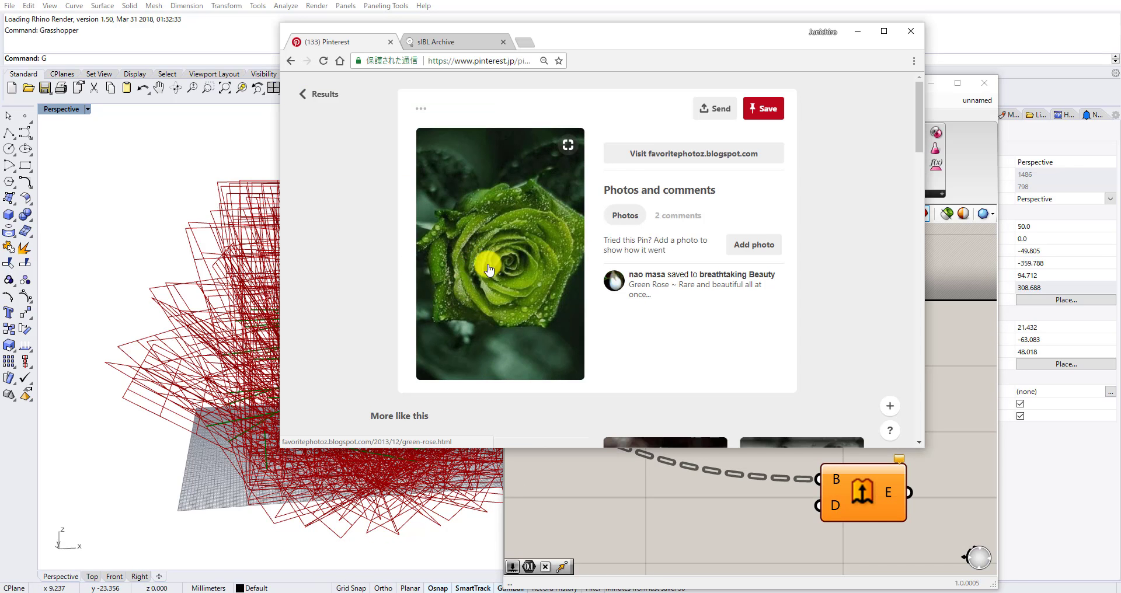
click(649, 499)
Duplicate the lowest Remap Numbers group with its Construct Domain and two domain sliders, placing the copy below the original.
scroll(647, 502, down, 6)
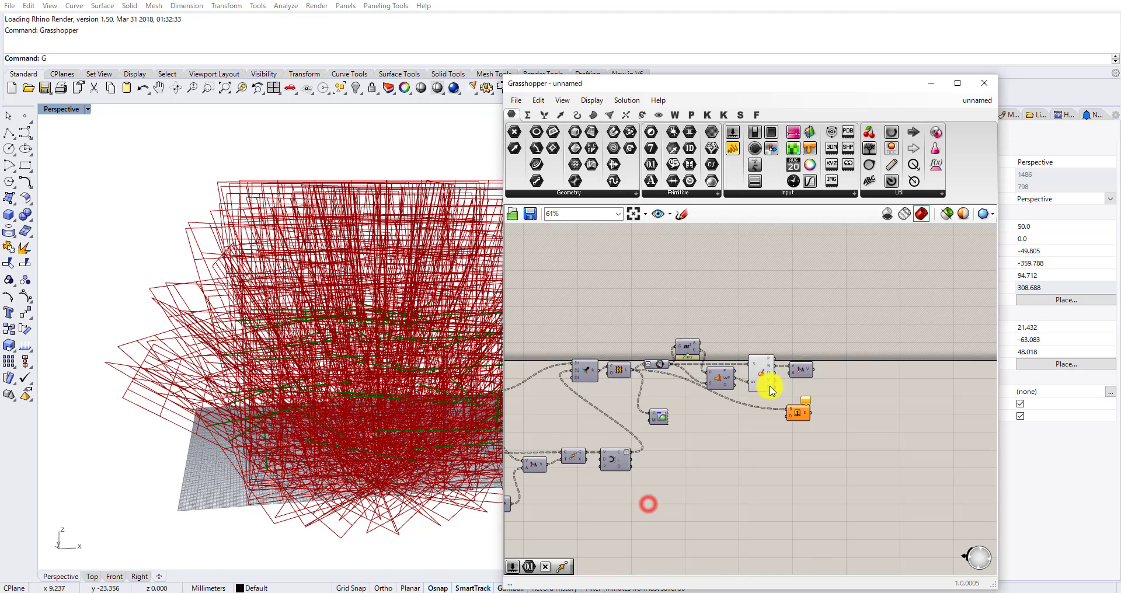
scroll(603, 453, up, 5)
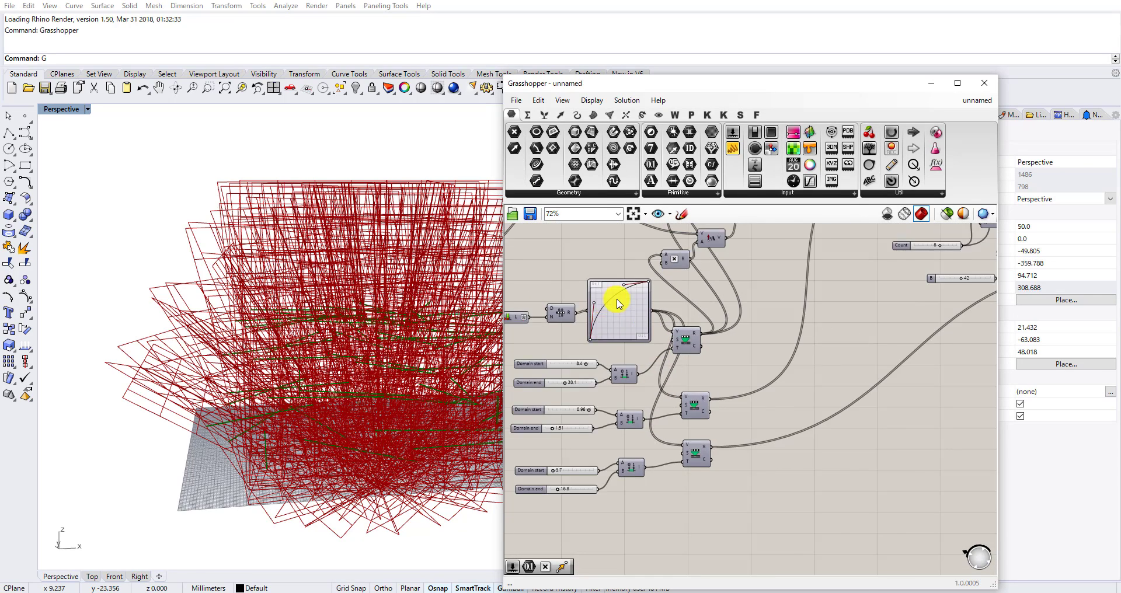
drag(713, 446, 571, 380)
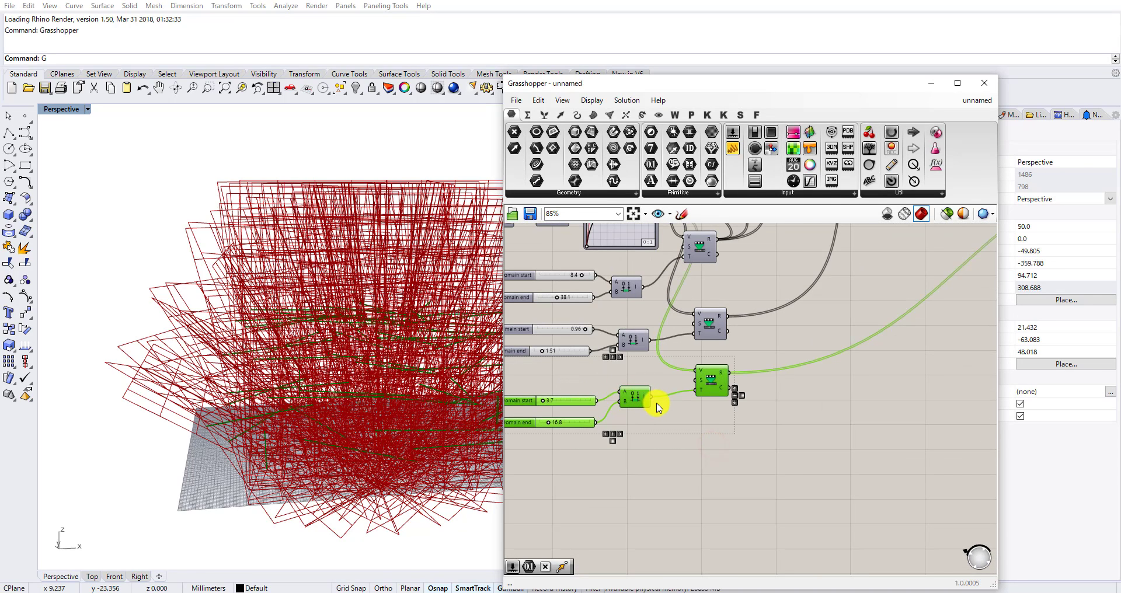
alt+drag(716, 388, 717, 473)
scroll(710, 461, down, 3)
scroll(653, 475, up, 7)
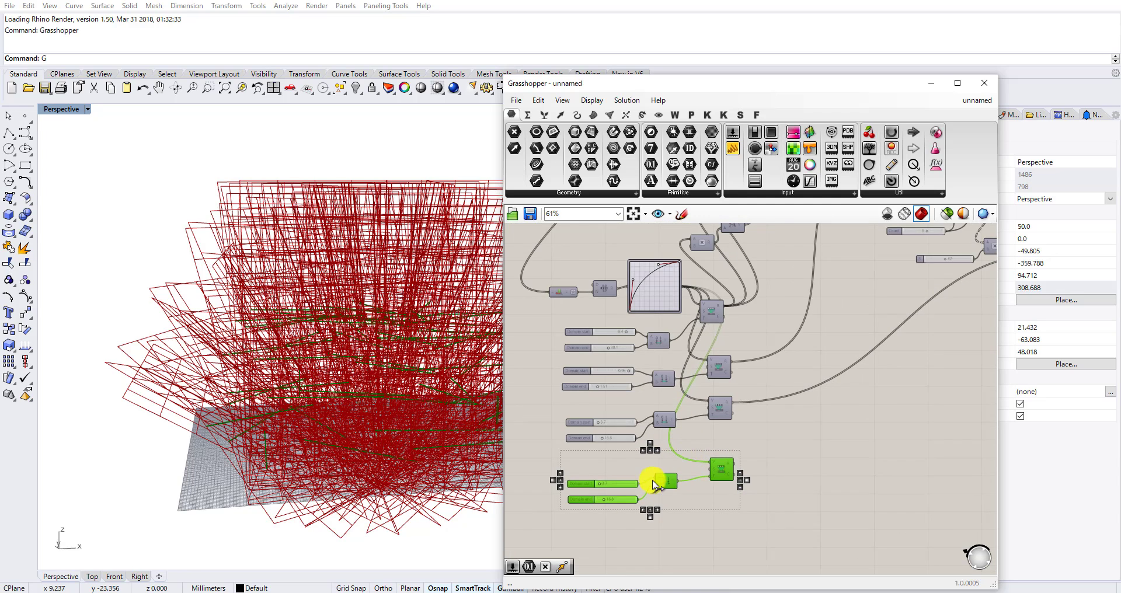
click(621, 508)
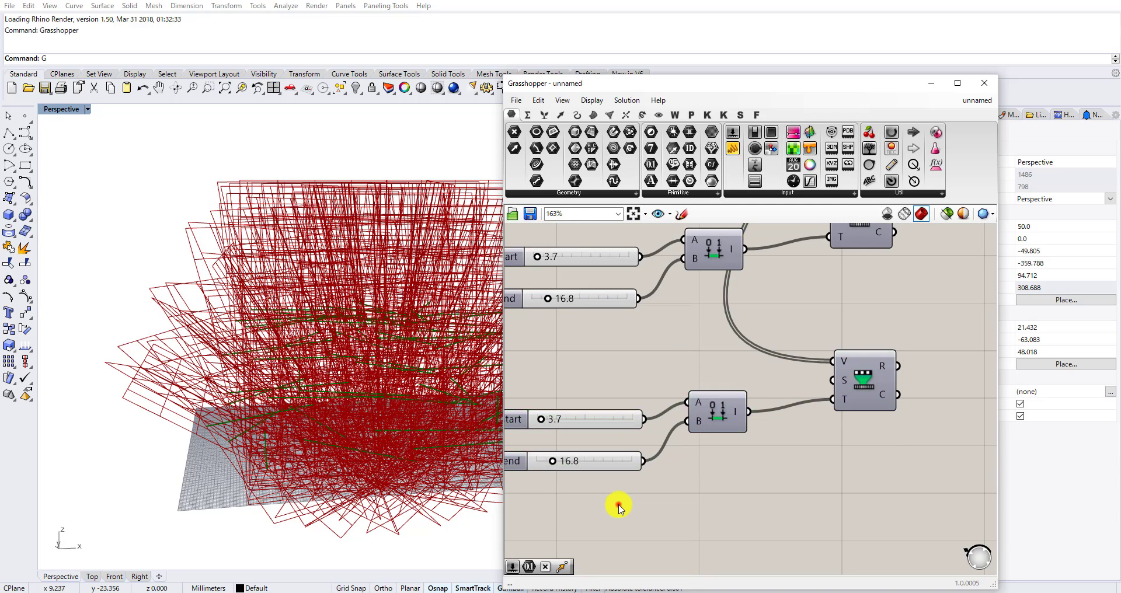
right_drag(607, 476, 684, 484)
scroll(687, 487, down, 2)
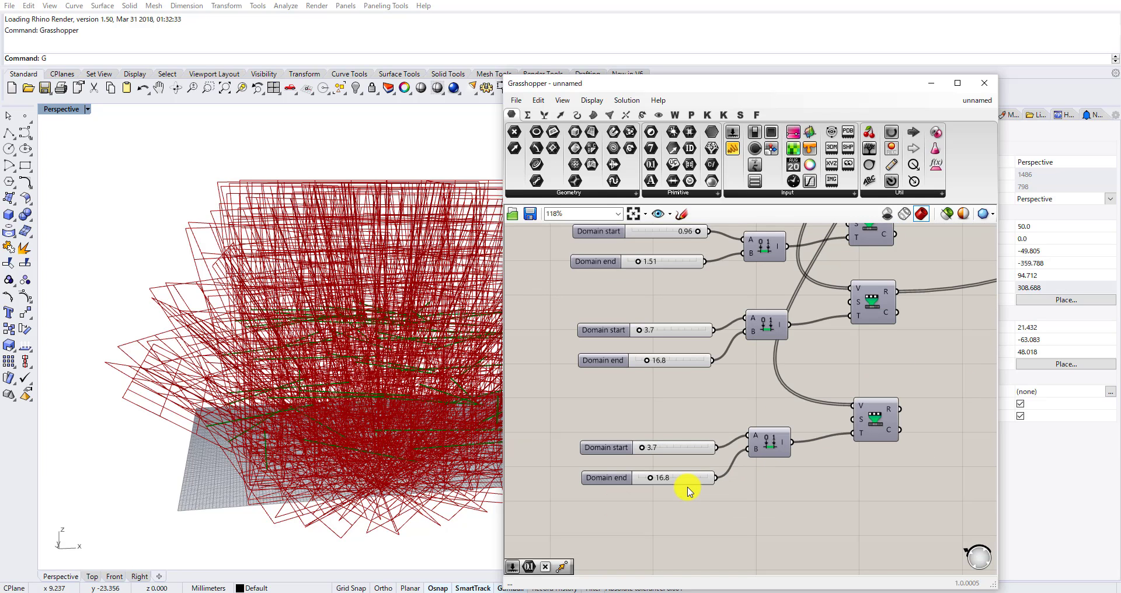
Move Extrude clear of Evaluate Surface and connect the Amplitude vector output to Extrude's direction input.
scroll(706, 478, down, 5)
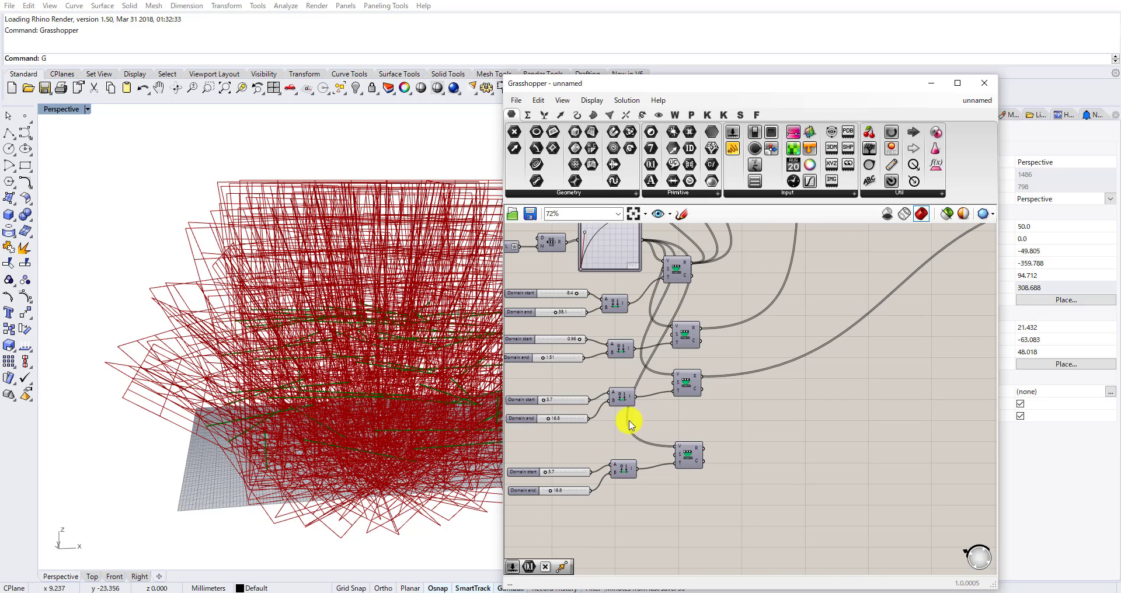
scroll(673, 460, down, 2)
right_drag(839, 378, 700, 420)
scroll(870, 354, up, 3)
scroll(769, 414, up, 5)
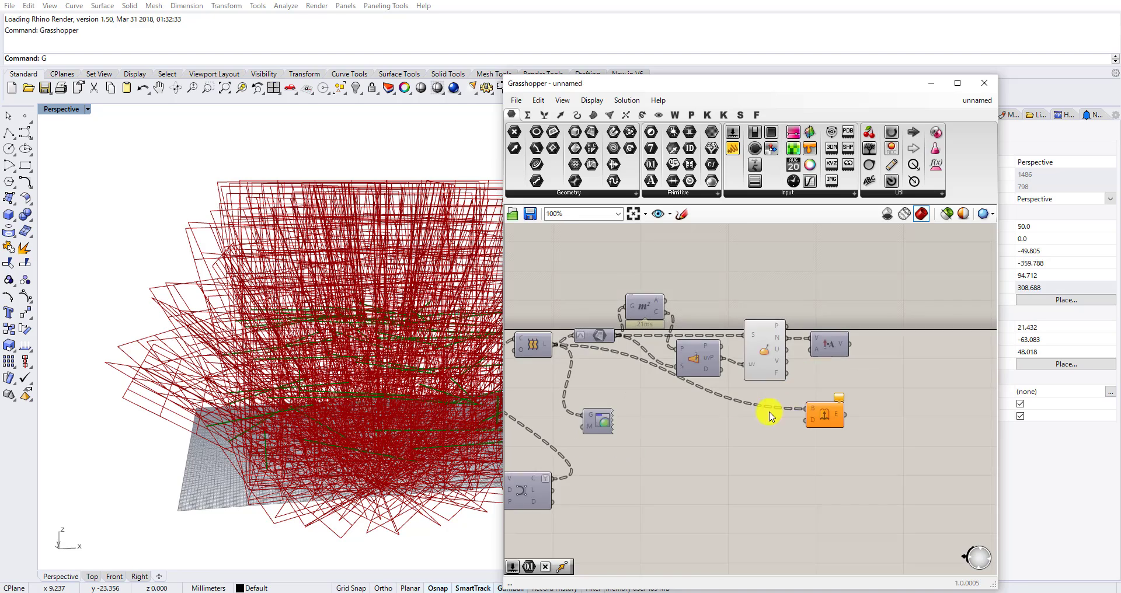
scroll(830, 420, up, 3)
drag(837, 428, 776, 442)
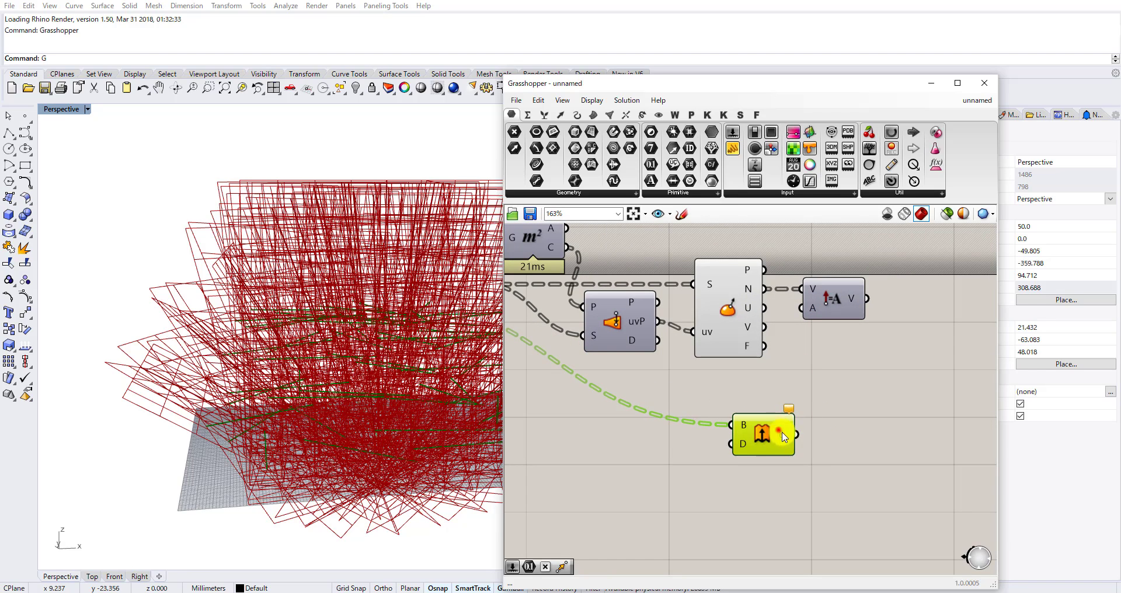
drag(785, 437, 912, 448)
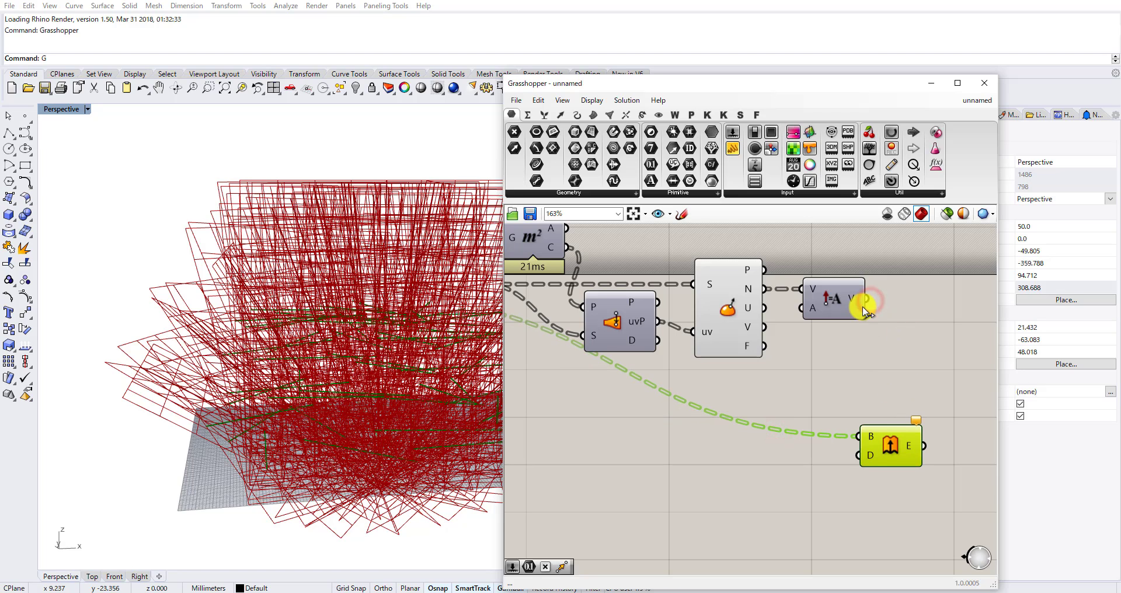
drag(865, 459, 860, 455)
scroll(900, 433, down, 3)
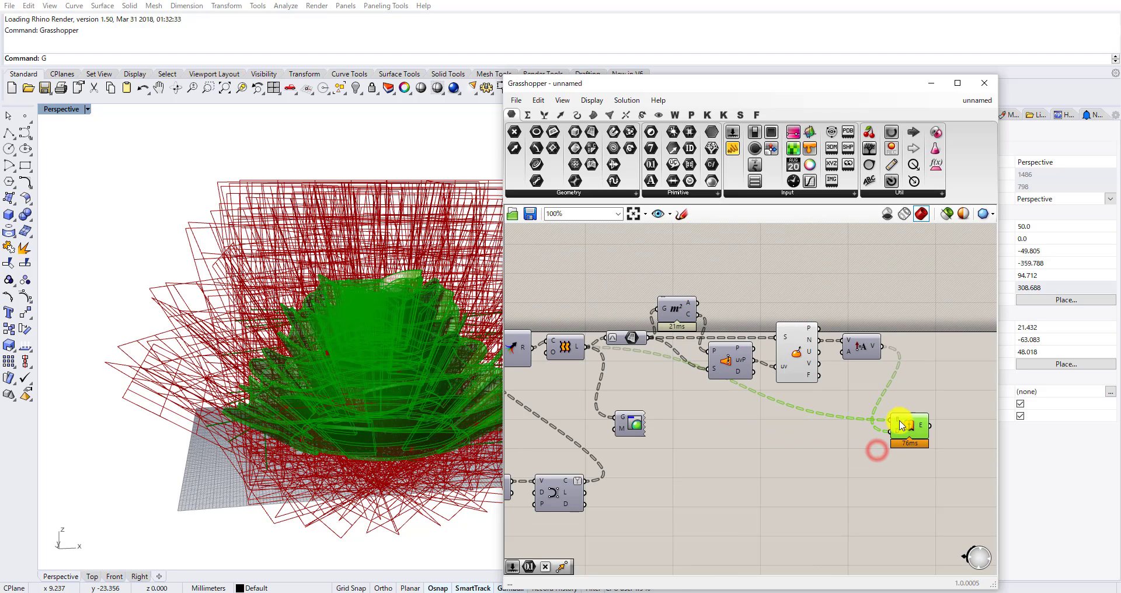
scroll(892, 395, up, 2)
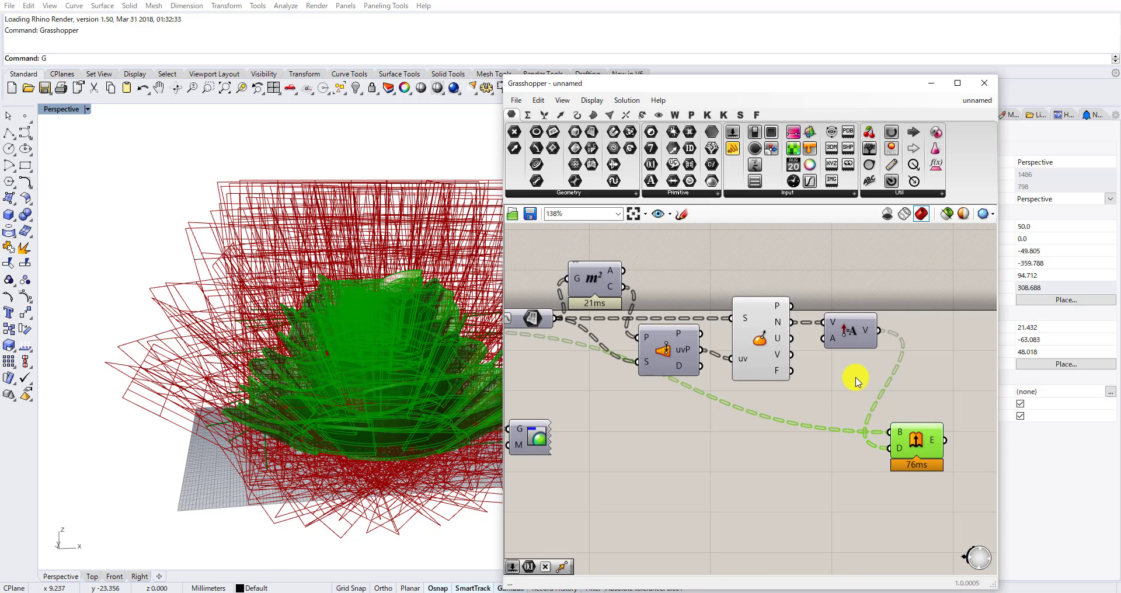
Move the Amplitude component down below Evaluate Surface, just before Extrude.
click(855, 353)
drag(852, 338, 812, 490)
scroll(792, 493, up, 2)
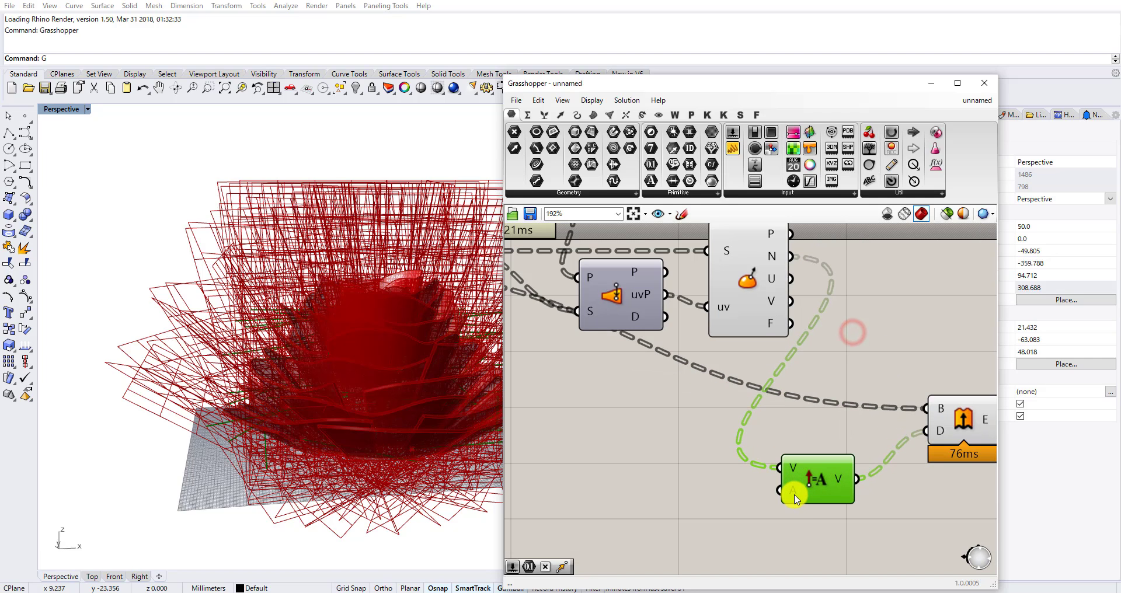
Add a Graft Tree component after the lowest Remap Numbers and connect its mapped R output to it.
mouse_move(796, 468)
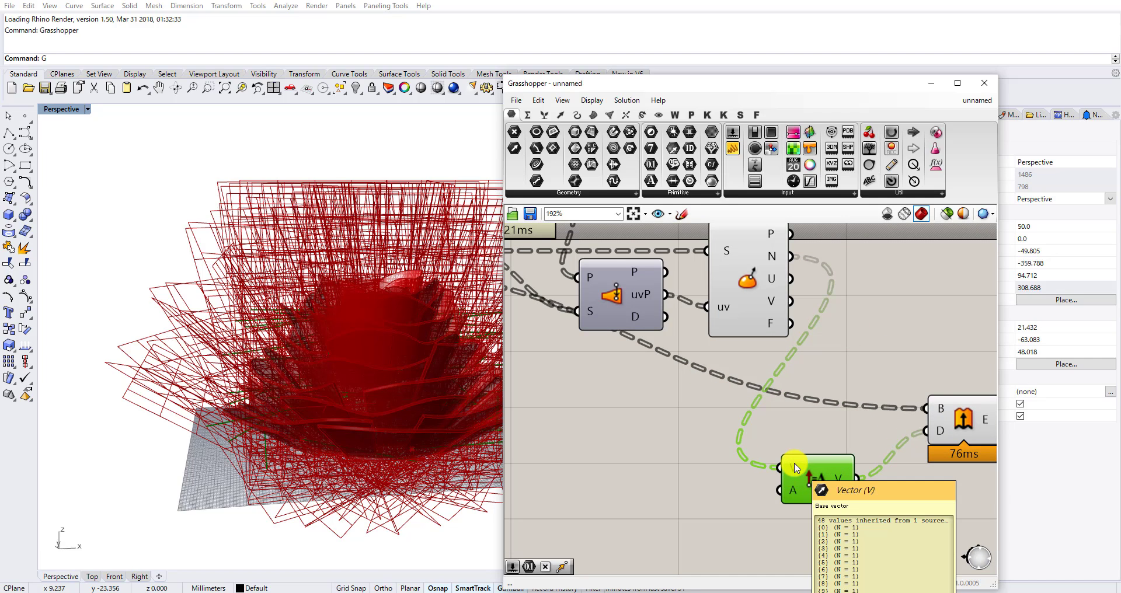
scroll(796, 467, down, 5)
right_drag(796, 467, 854, 325)
scroll(854, 325, down, 5)
right_drag(534, 536, 751, 402)
scroll(660, 380, up, 4)
scroll(660, 380, up, 3)
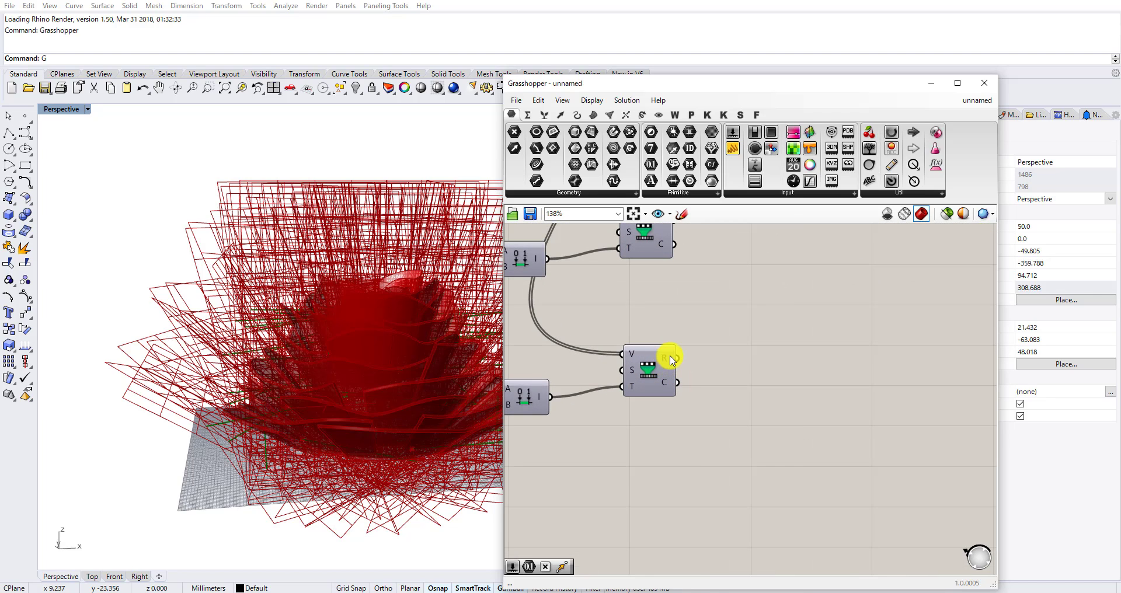
double_click(749, 358)
click(726, 342)
drag(720, 358, 724, 358)
right_drag(758, 350, 700, 409)
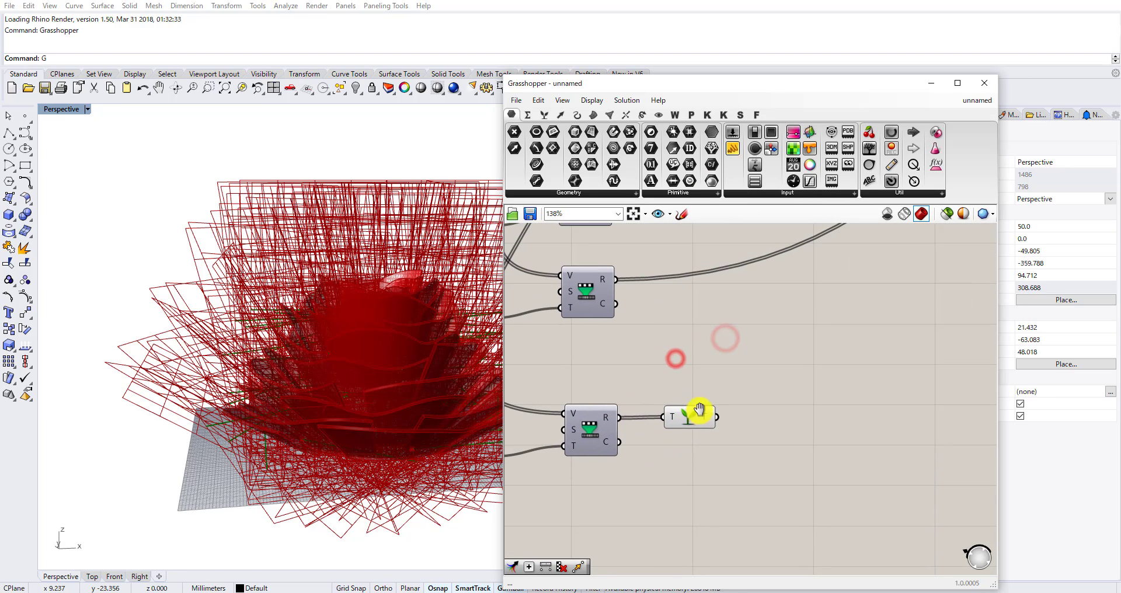
Move Graft Tree beside the Amplitude component and connect its output to the Amplitude's A input.
scroll(699, 412, down, 8)
drag(698, 412, 917, 311)
right_drag(846, 316, 590, 386)
scroll(658, 380, up, 5)
right_drag(660, 379, 738, 362)
scroll(738, 363, up, 4)
drag(775, 349, 841, 307)
right_drag(797, 278, 767, 375)
scroll(766, 377, down, 3)
scroll(739, 421, up, 1)
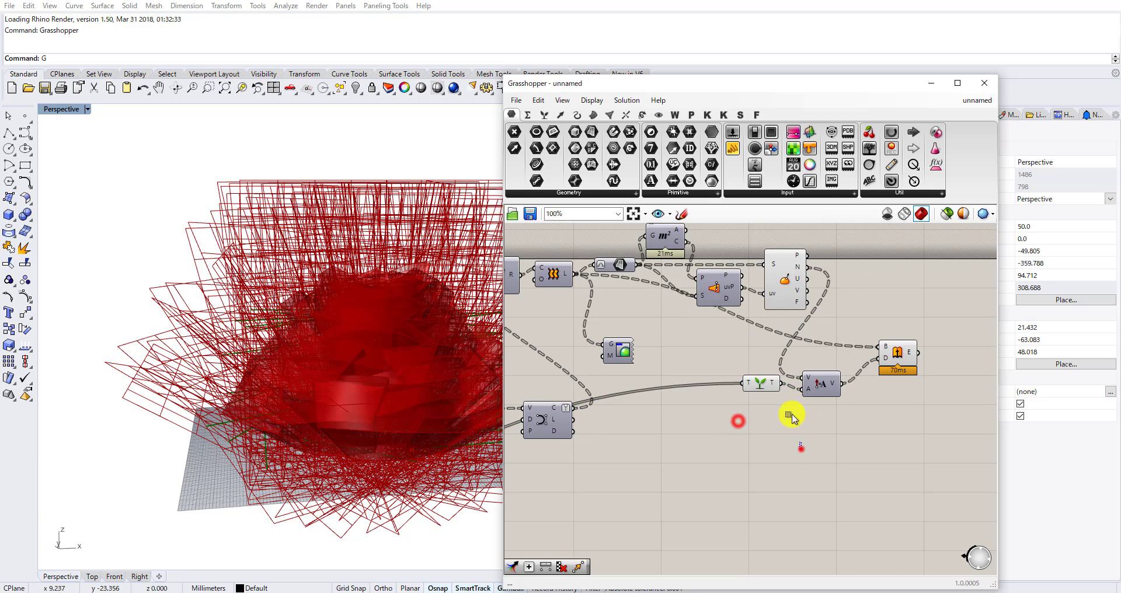
Turn off the preview of Surface Closest Point, Evaluate Surface and Graft Tree.
drag(793, 417, 692, 245)
right_click(721, 328)
click(753, 350)
right_drag(458, 373, 444, 397)
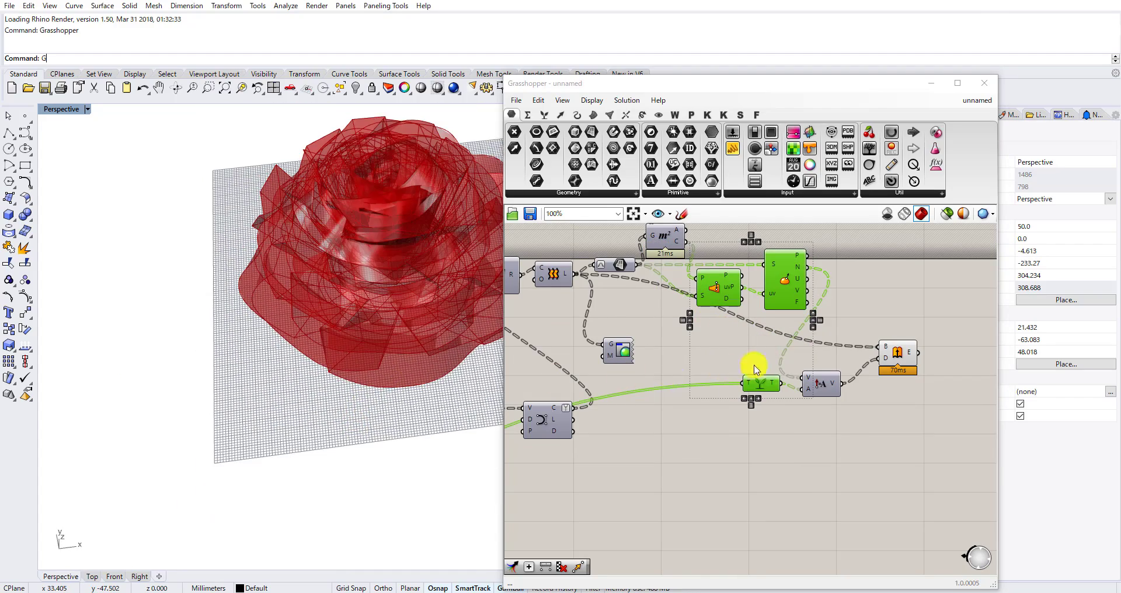
Add a Custom Preview after Extrude, connect the extrusion output to its geometry input, and turn off Extrude's own preview.
scroll(754, 367, down, 6)
right_drag(537, 472, 681, 381)
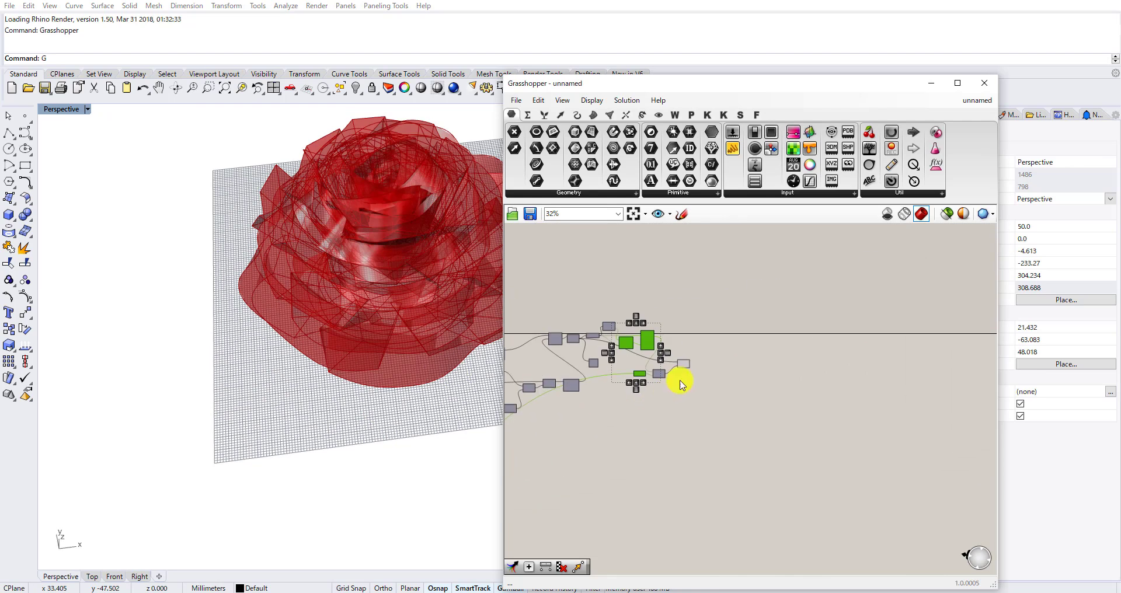
scroll(706, 392, up, 6)
double_click(739, 377)
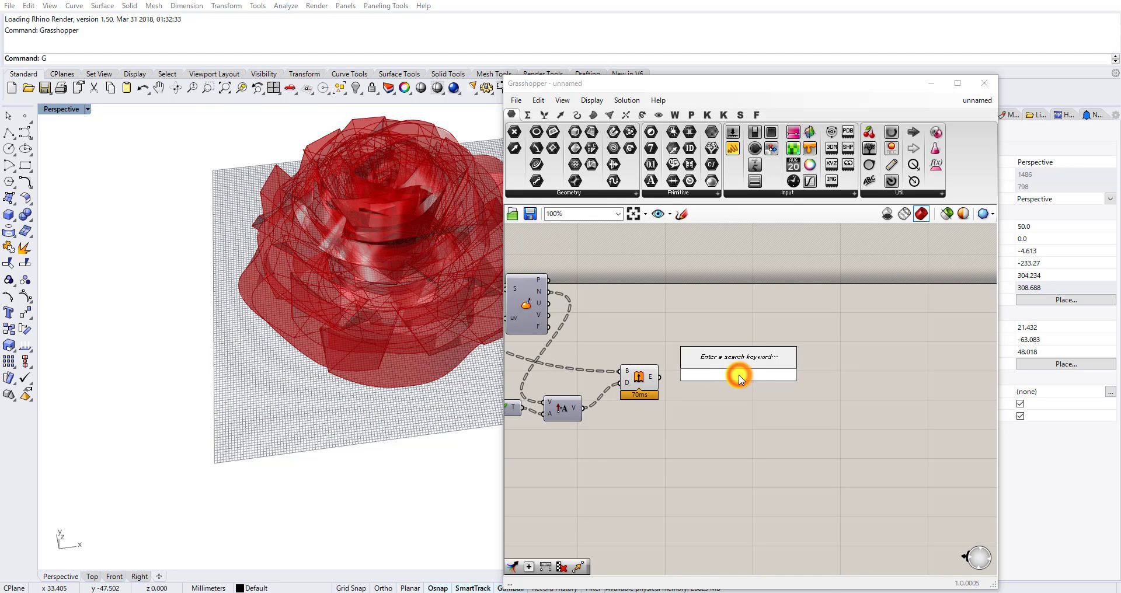
text(prev)
click(725, 360)
scroll(664, 383, up, 3)
drag(658, 376, 762, 361)
drag(678, 442, 604, 320)
middle_click(672, 267)
click(707, 287)
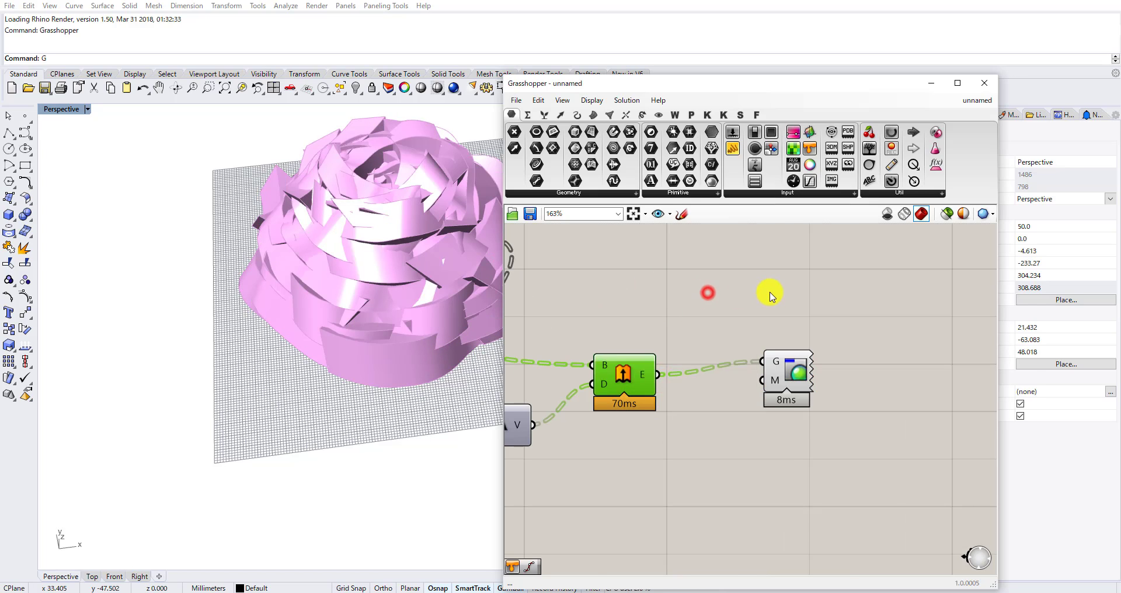
Set the maximum of the Domain start and Domain end sliders in the lowest remap group to 5.
scroll(753, 309, down, 8)
right_drag(633, 368, 763, 389)
scroll(763, 390, up, 9)
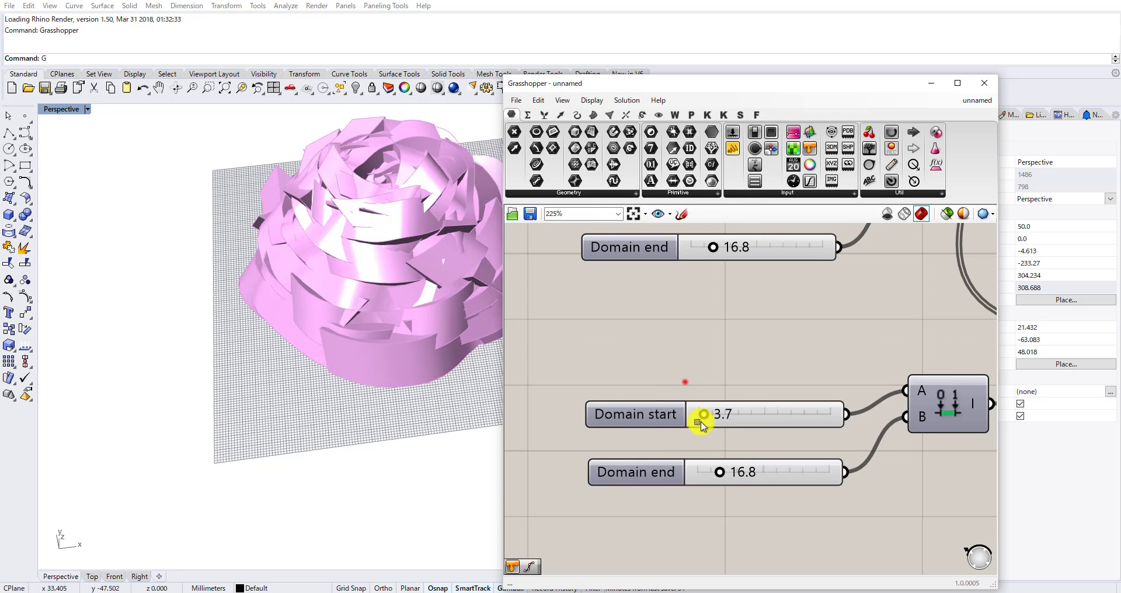
drag(725, 406, 671, 495)
click(741, 352)
double_click(642, 410)
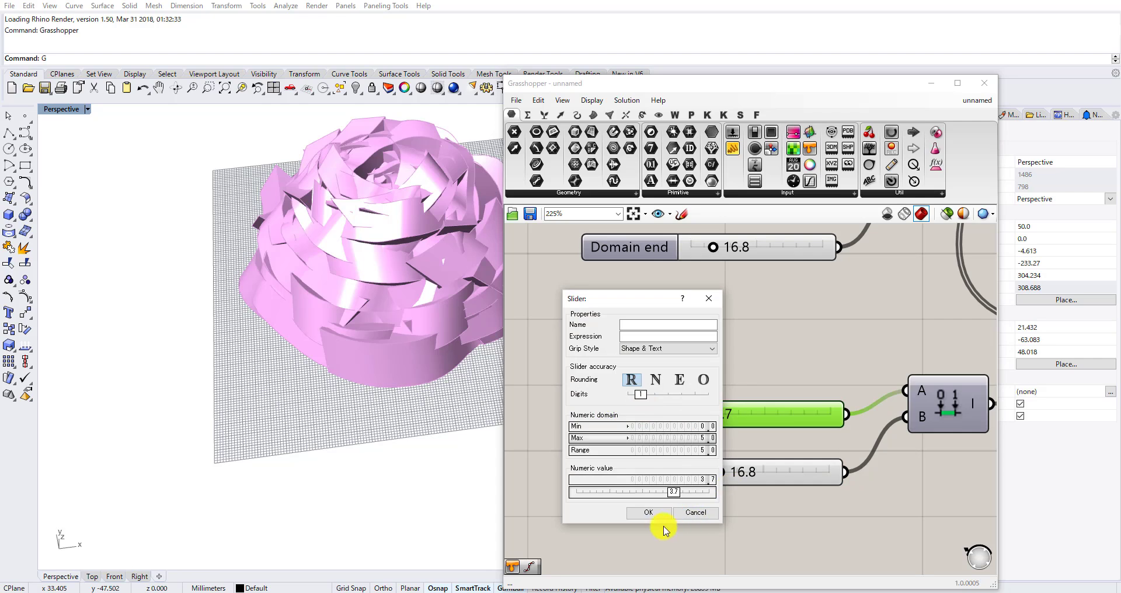
click(648, 513)
double_click(639, 472)
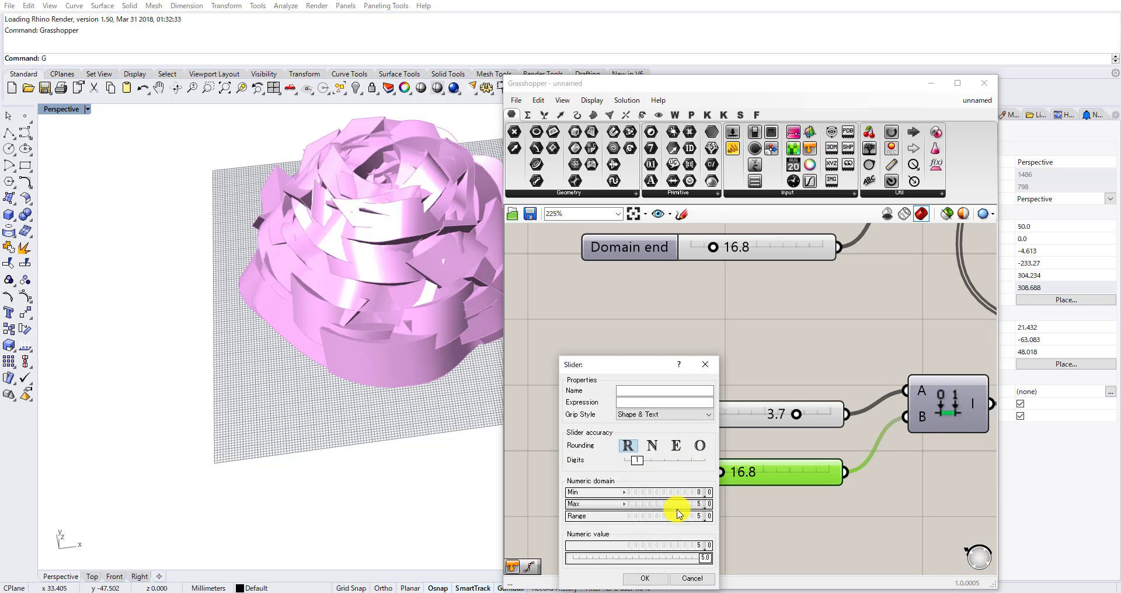
click(645, 578)
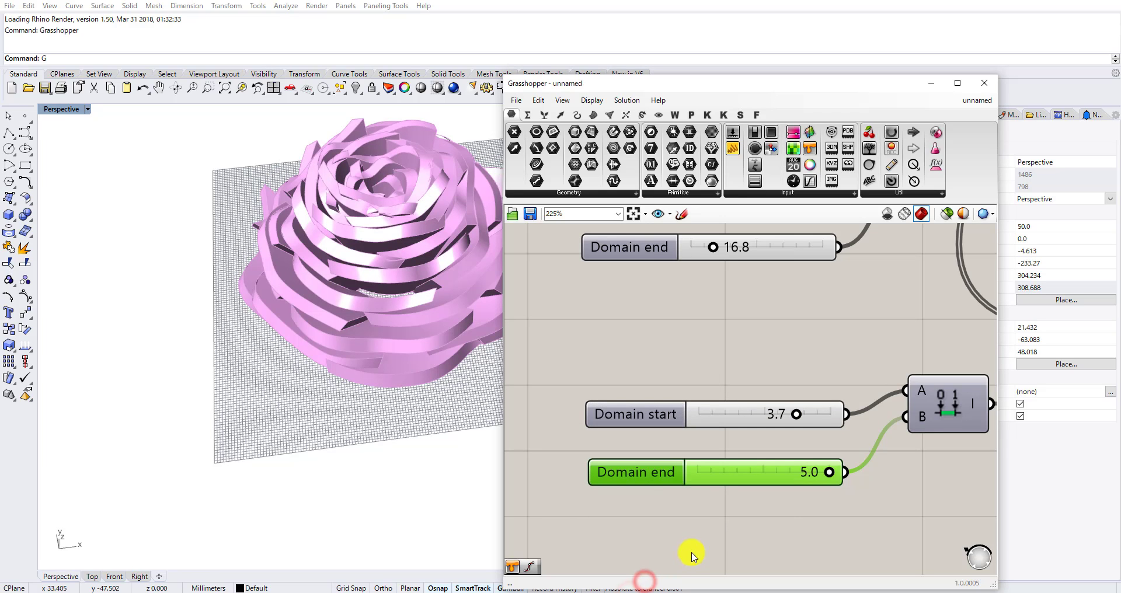
Try the lowest domain with start 1.0 and end 0.8, and with start 1.1 and end 5.0, comparing the petal thickness.
drag(829, 473, 708, 485)
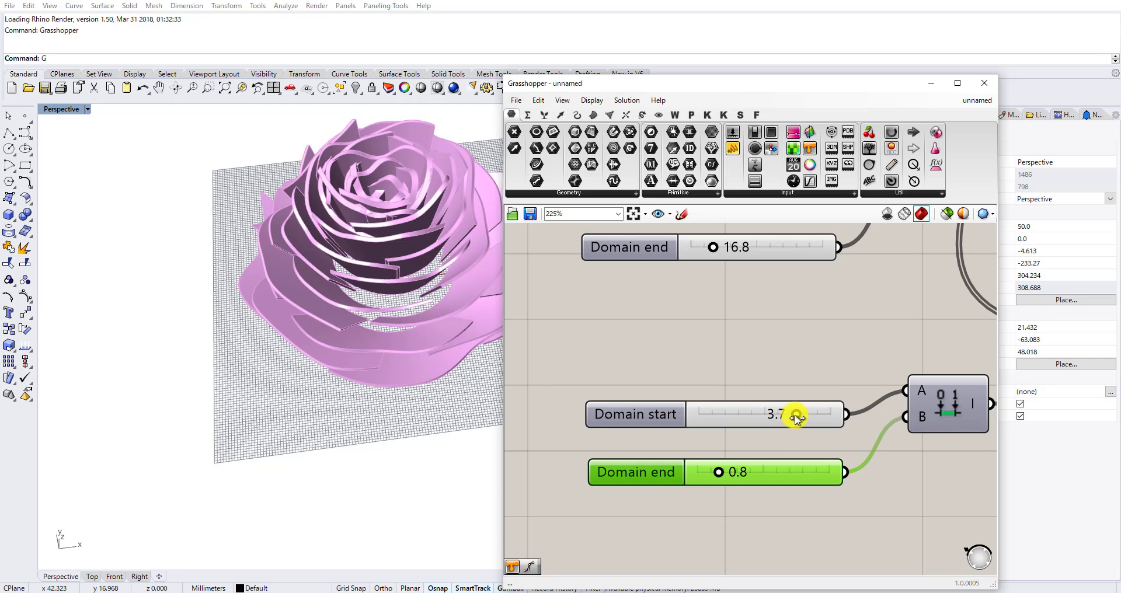
drag(762, 414, 713, 412)
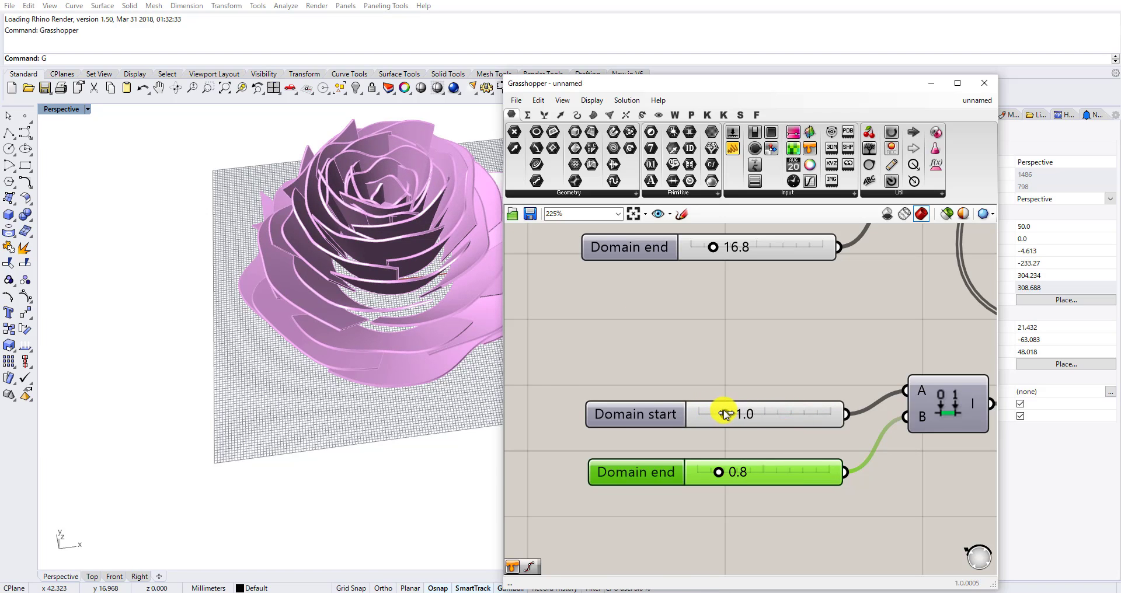
right_drag(375, 218, 599, 331)
drag(711, 480, 874, 461)
right_drag(385, 280, 549, 353)
click(726, 414)
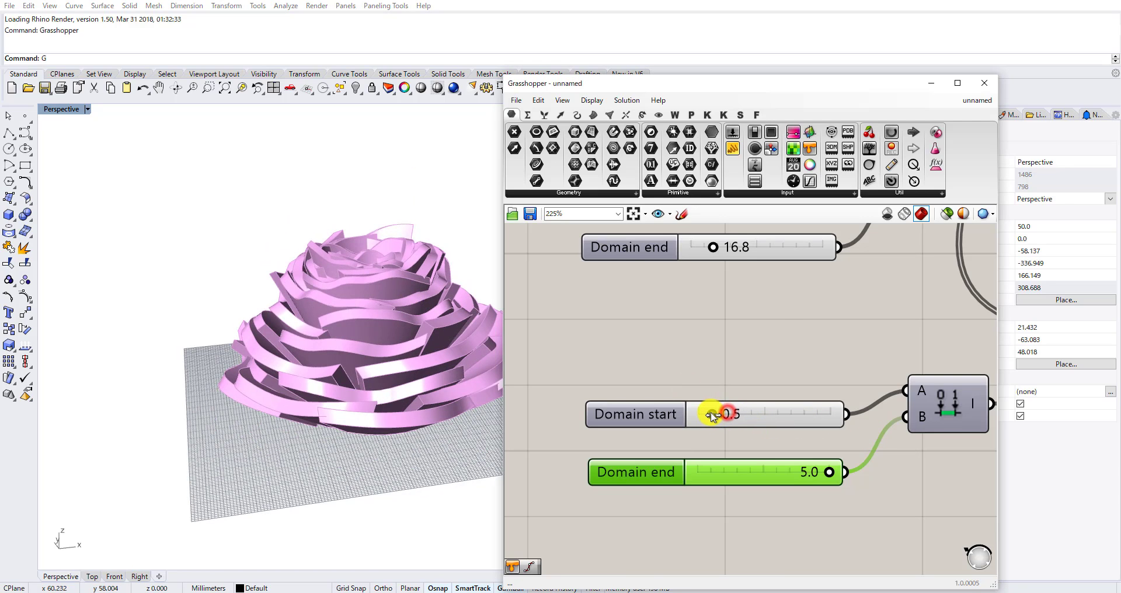
Set the lowest remap group's Domain start to 1.9 and Domain end to 3.7.
scroll(704, 412, down, 6)
right_drag(736, 383, 719, 479)
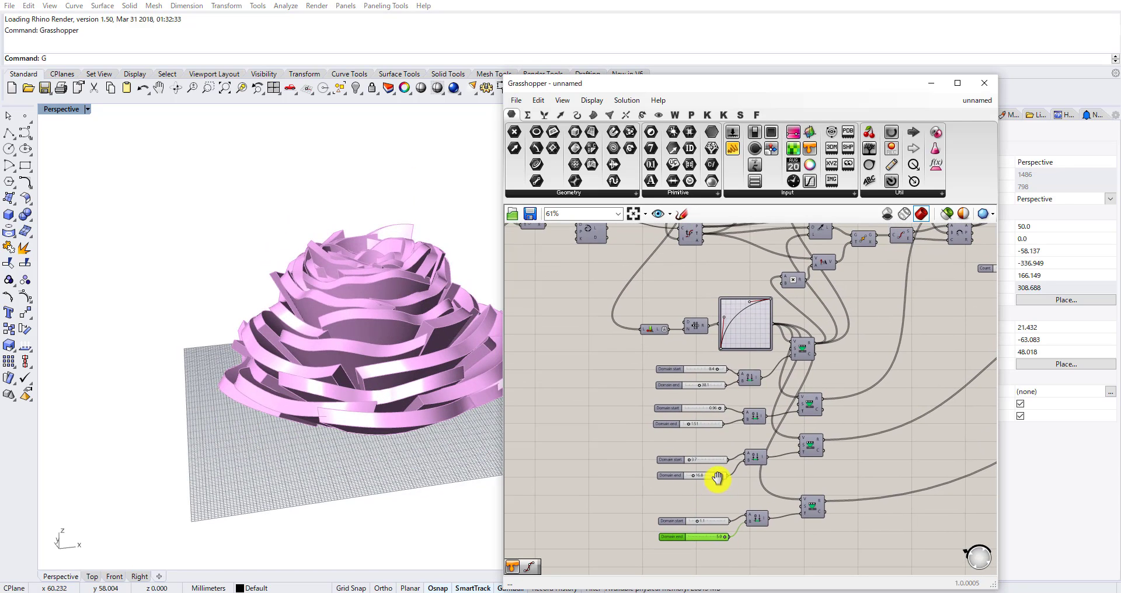
scroll(698, 309, up, 3)
scroll(725, 334, down, 3)
scroll(812, 486, up, 3)
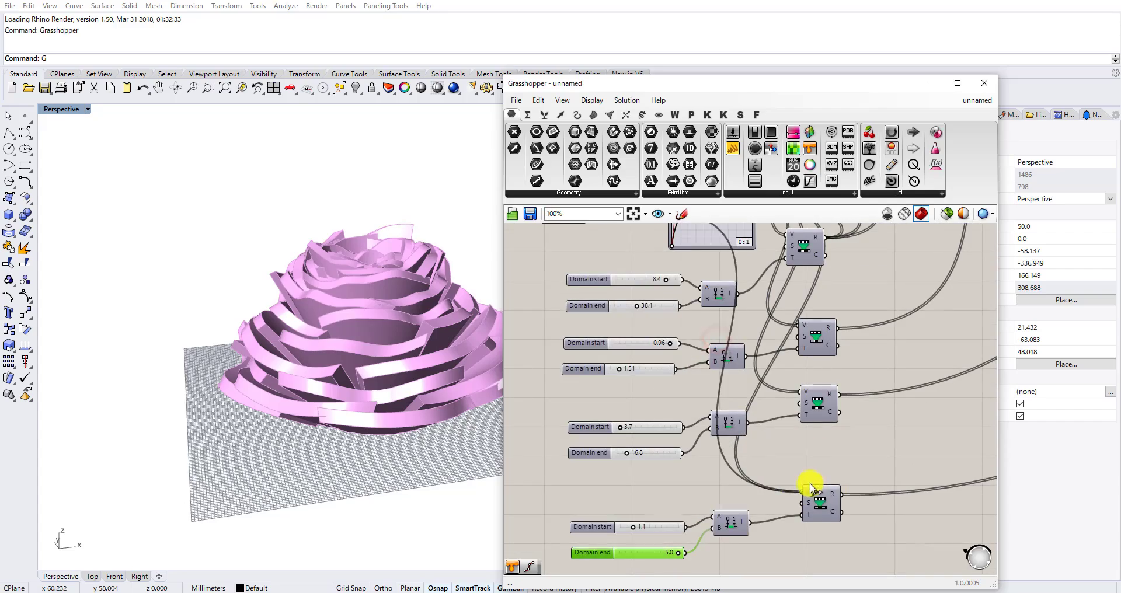
mouse_move(376, 328)
right_down()
mouse_move(378, 383)
mouse_move(368, 293)
mouse_move(371, 326)
right_up()
right_drag(390, 201, 406, 330)
scroll(411, 342, down, 6)
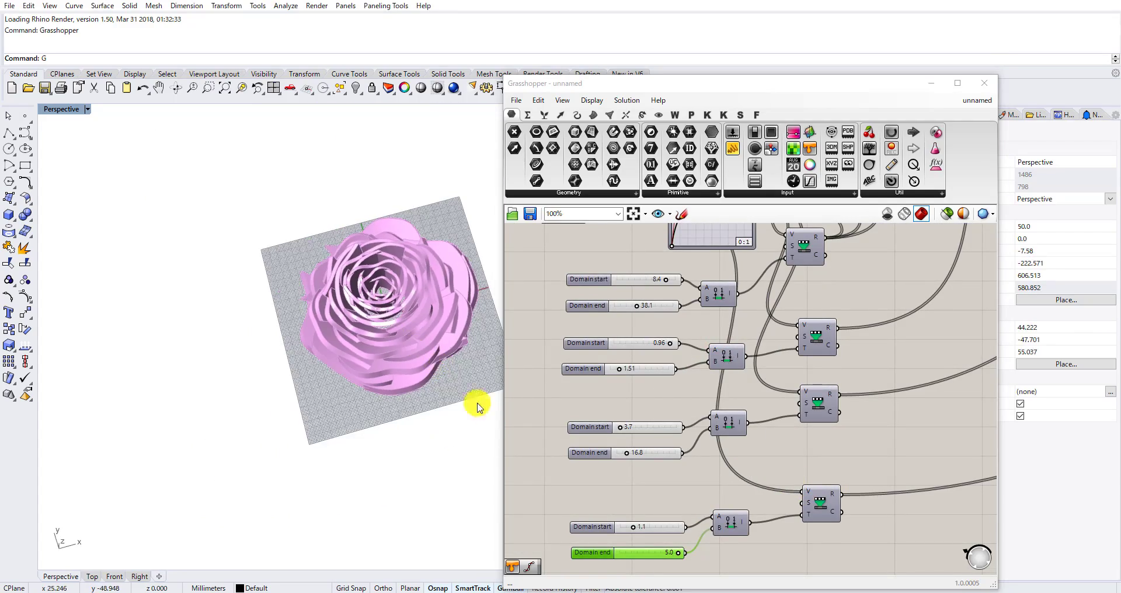
right_drag(596, 522, 652, 466)
scroll(652, 465, up, 5)
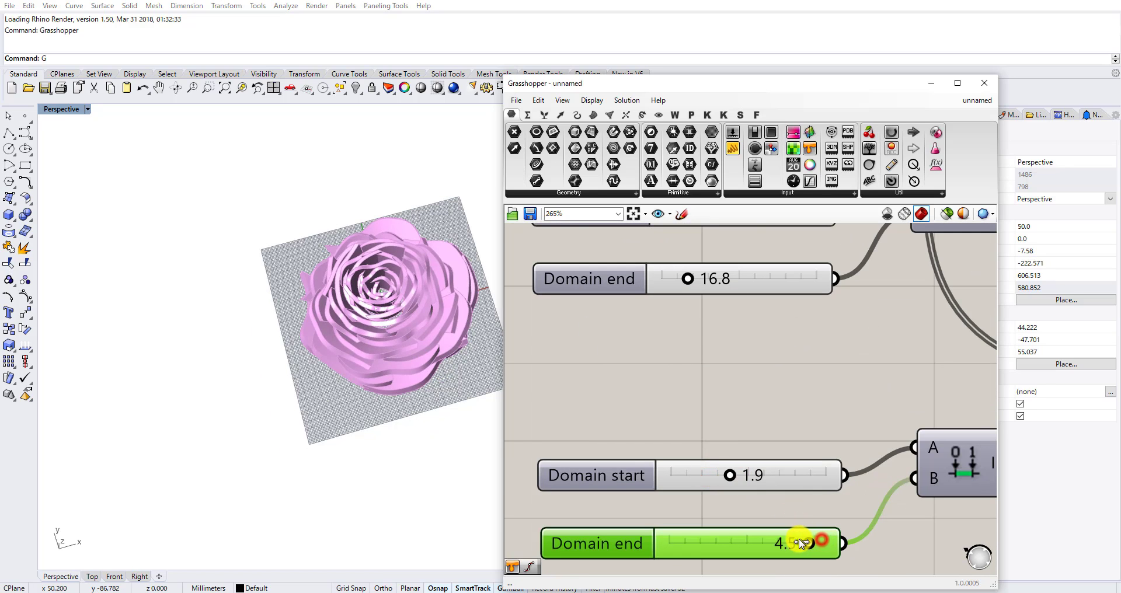
Examine the thickened petals of the flower from the side, up close and from above.
right_drag(355, 374, 293, 264)
scroll(328, 331, up, 8)
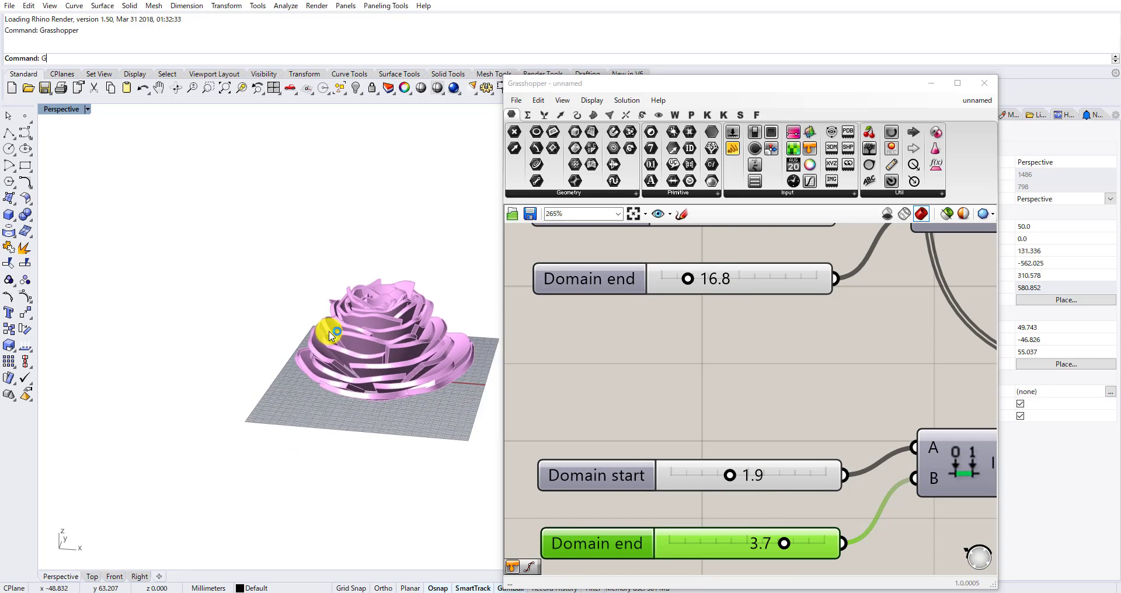
right_drag(348, 342, 371, 395)
shift+right_drag(371, 394, 295, 317)
shift+right_drag(294, 317, 240, 295)
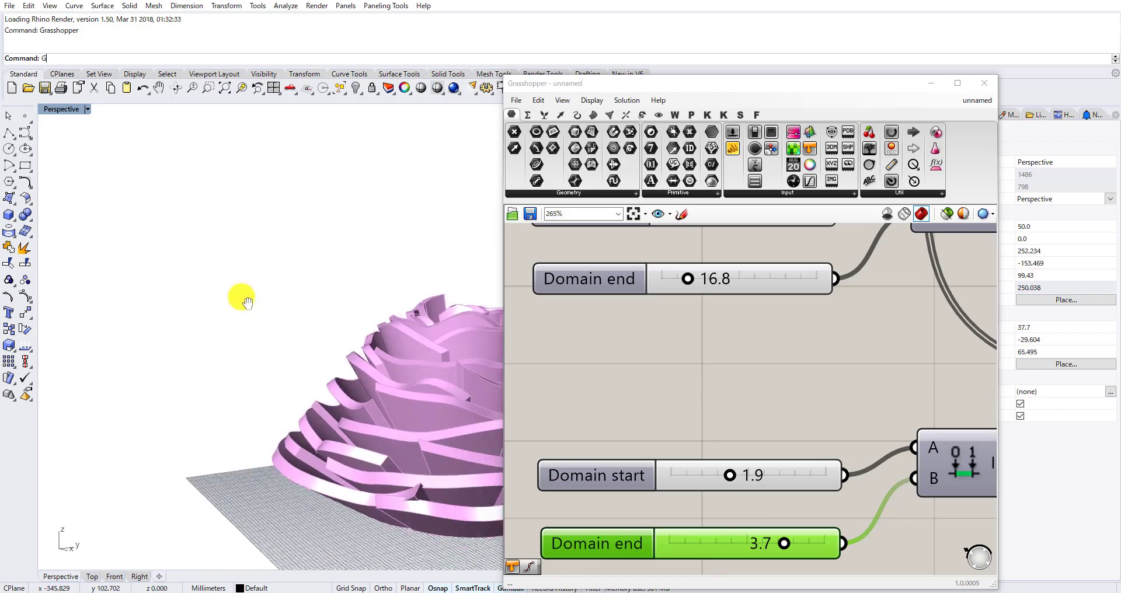
scroll(338, 335, down, 8)
right_drag(338, 336, 385, 384)
scroll(437, 349, up, 6)
mouse_move(436, 347)
right_down()
mouse_move(310, 271)
mouse_move(418, 282)
mouse_move(429, 330)
right_up()
scroll(310, 339, down, 8)
right_drag(310, 339, 408, 410)
Set the Number slider that controls how often the False value is duplicated to 10.
scroll(373, 365, down, 8)
scroll(712, 357, down, 8)
scroll(712, 361, down, 2)
right_drag(715, 327, 852, 459)
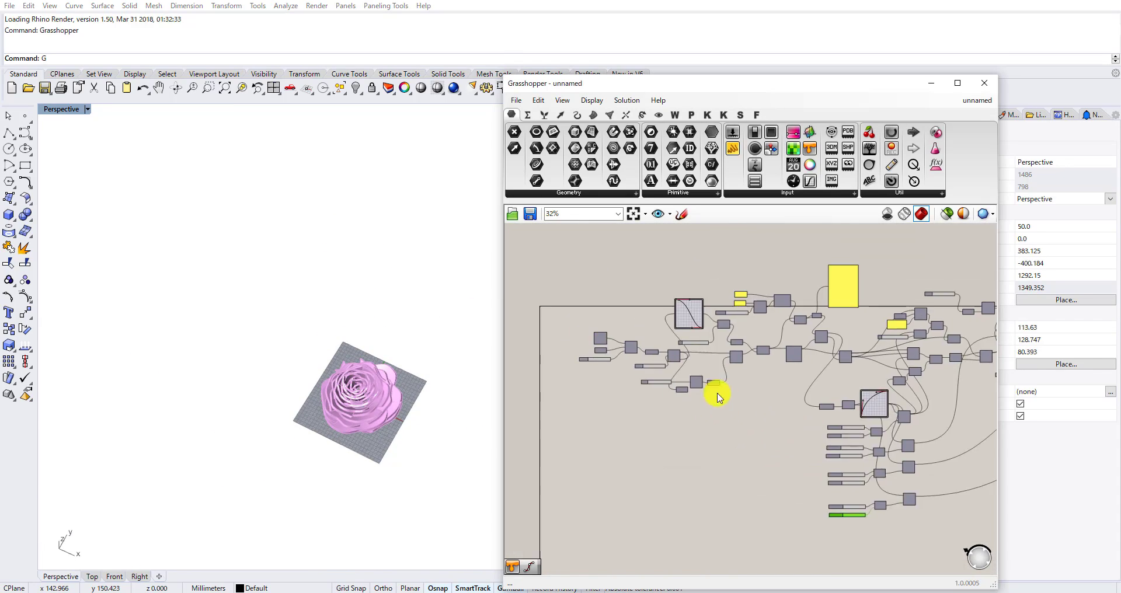
scroll(704, 365, up, 6)
right_drag(710, 291, 691, 381)
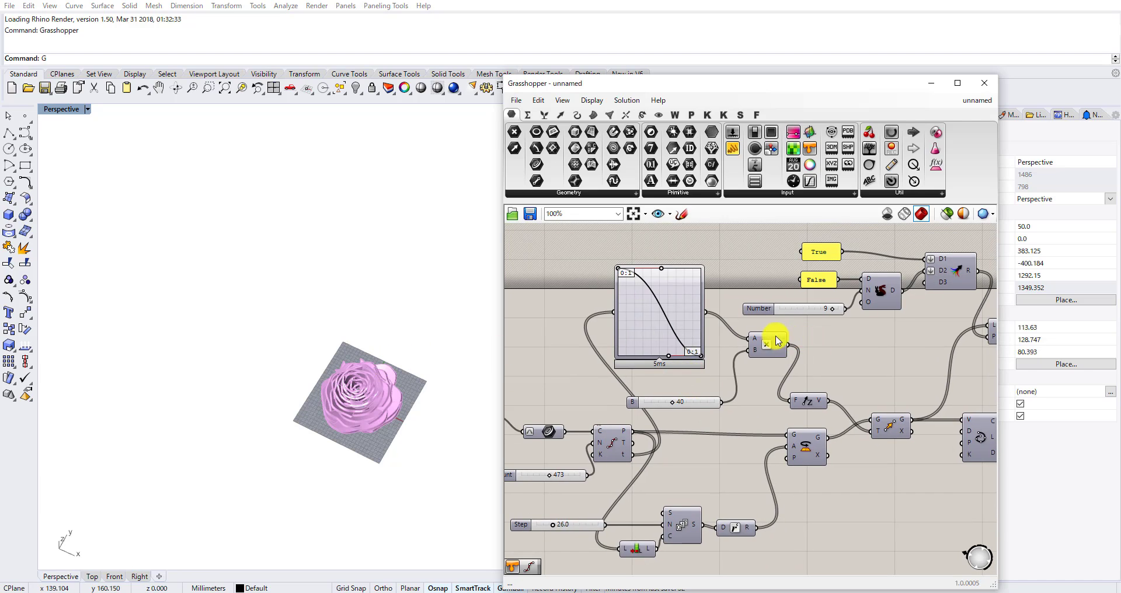
scroll(755, 340, down, 3)
right_drag(839, 336, 799, 337)
scroll(776, 328, up, 7)
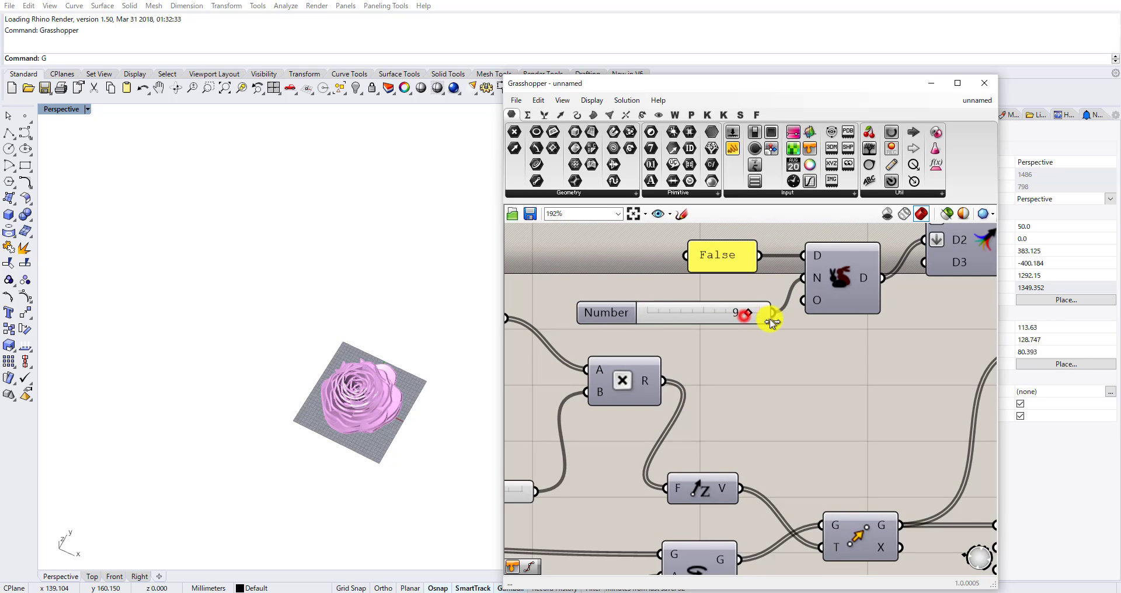
scroll(371, 405, up, 8)
right_drag(370, 405, 311, 268)
Set the Count slider of the curve division to 390 and check the flower's new petal layout.
scroll(314, 310, down, 10)
scroll(718, 358, down, 4)
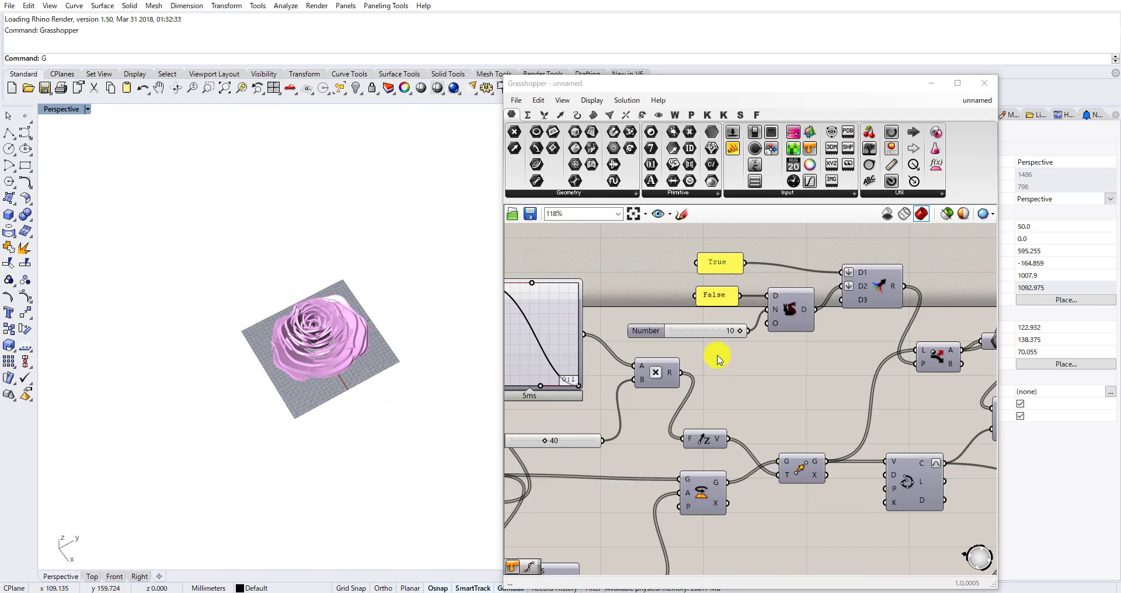
scroll(681, 376, up, 6)
scroll(695, 387, down, 5)
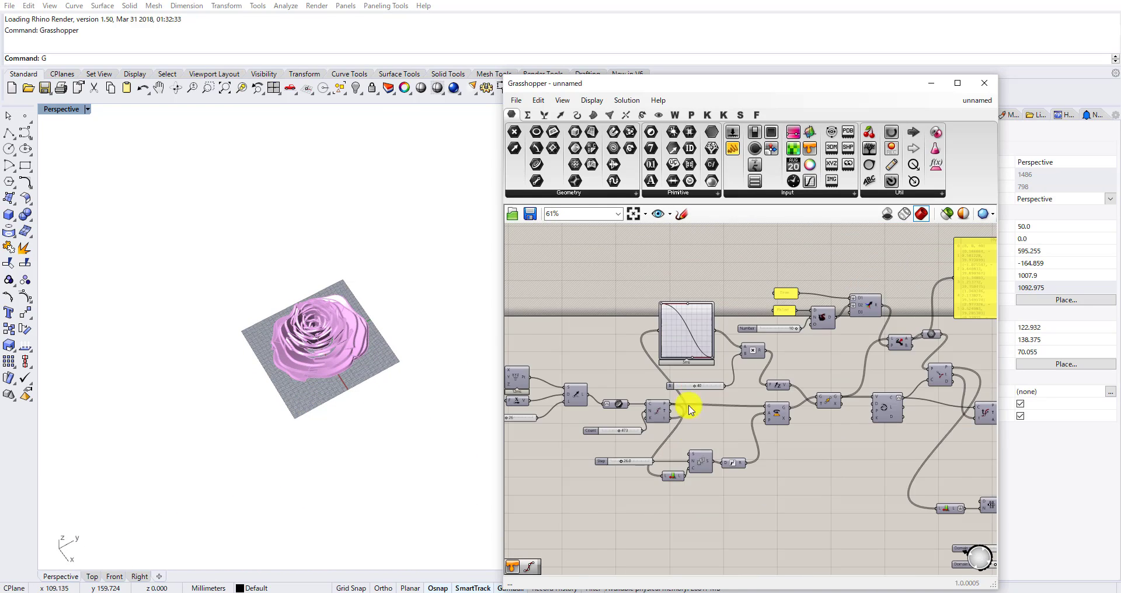
scroll(663, 463, up, 7)
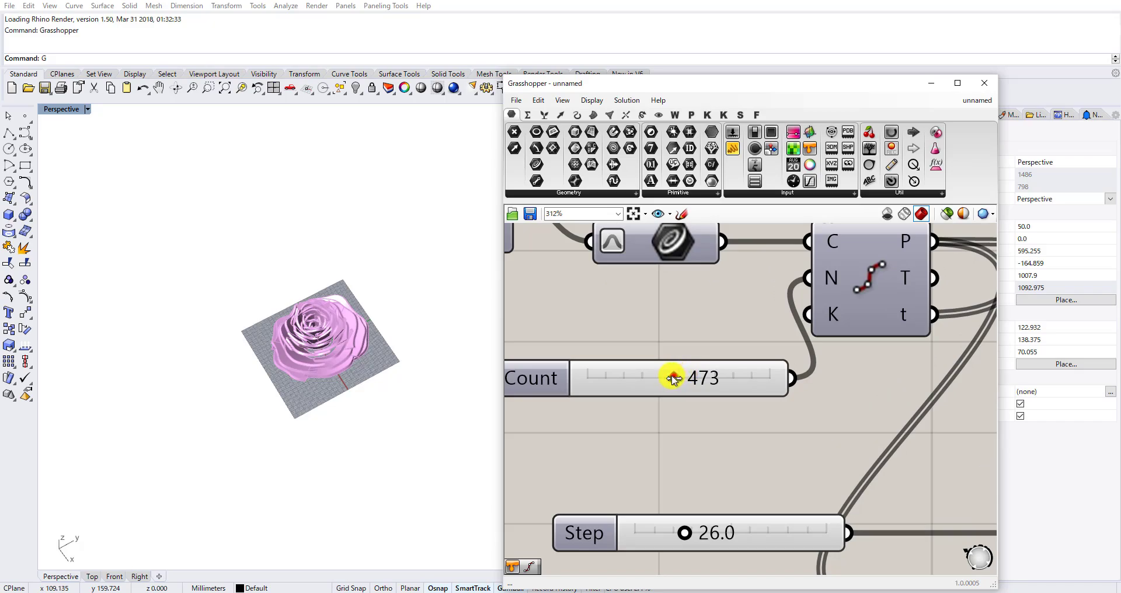
drag(673, 378, 663, 380)
scroll(420, 338, up, 8)
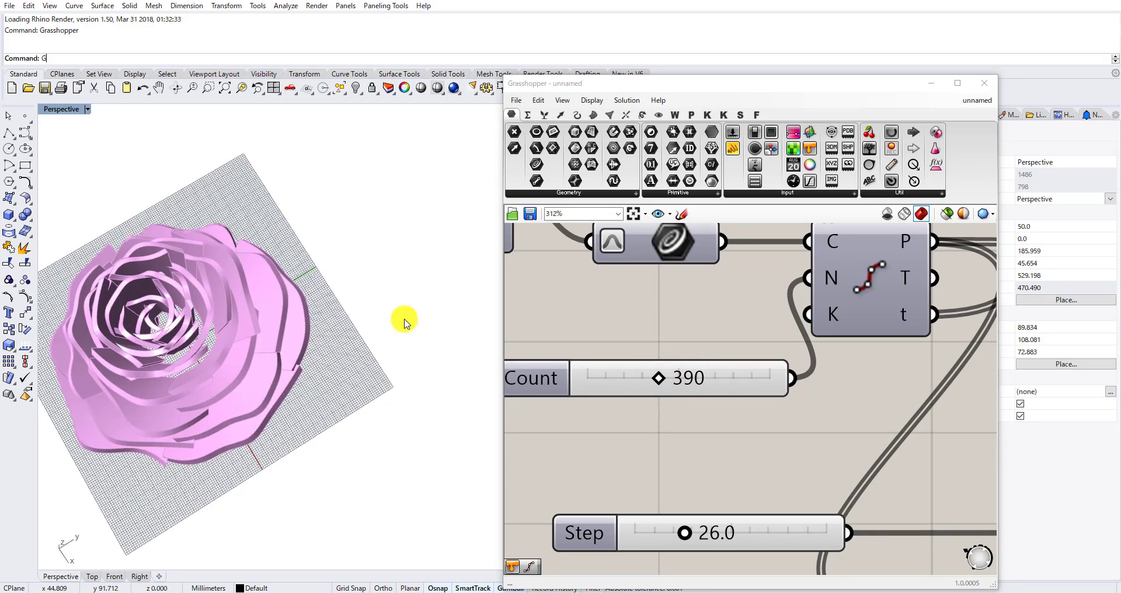
right_drag(366, 342, 379, 387)
Try raising the lower handle of the height Graph Mapper's curve and return it to the graph's bottom edge.
scroll(719, 405, down, 3)
right_drag(726, 375, 744, 441)
scroll(853, 233, up, 2)
right_drag(853, 233, 836, 292)
scroll(798, 344, up, 3)
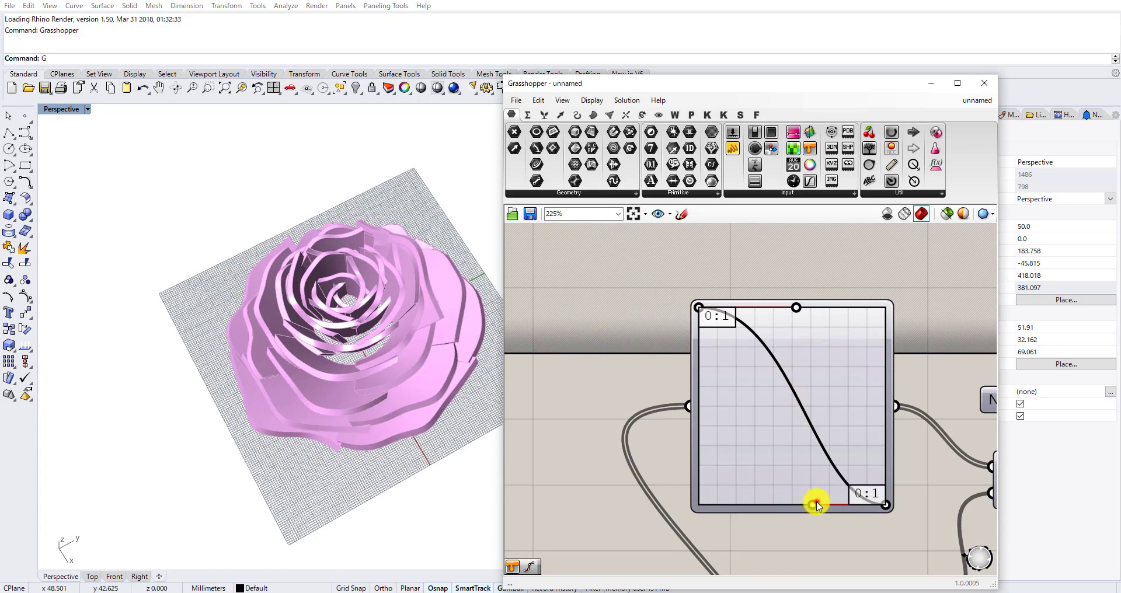
drag(817, 505, 847, 430)
right_drag(405, 328, 393, 257)
drag(839, 435, 809, 535)
right_drag(306, 353, 332, 287)
scroll(331, 287, up, 3)
Try a Domain end of 27.9 in the remap group whose Domain start is 8.4, and view the flower from the side.
scroll(616, 328, down, 5)
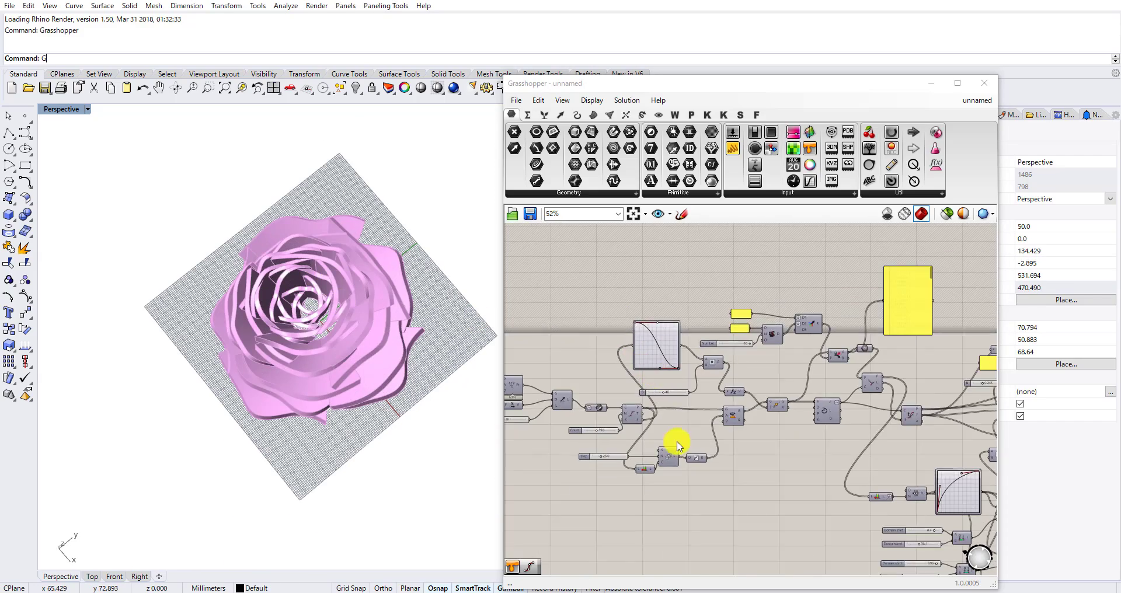
scroll(768, 436, up, 3)
scroll(813, 473, down, 2)
scroll(693, 370, up, 4)
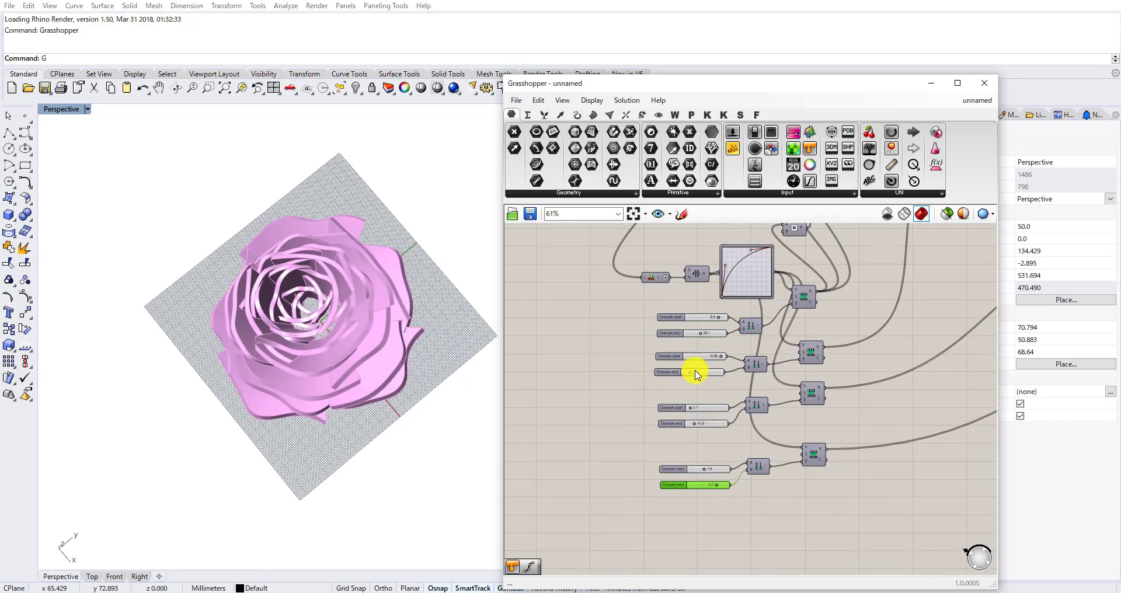
scroll(720, 370, down, 3)
scroll(721, 281, up, 5)
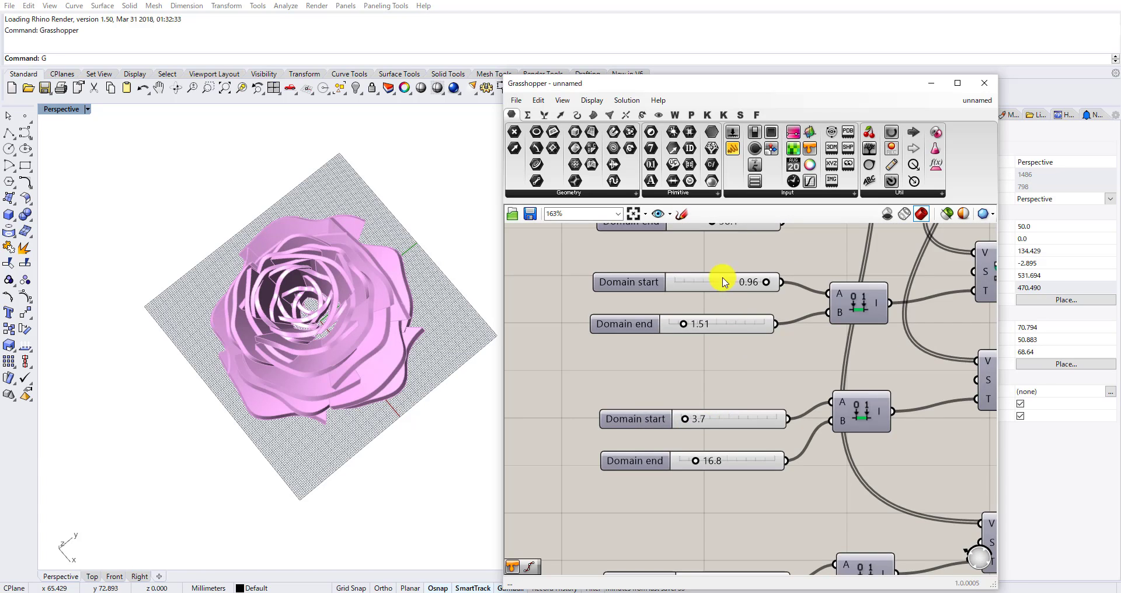
drag(686, 374, 669, 371)
right_drag(484, 350, 403, 242)
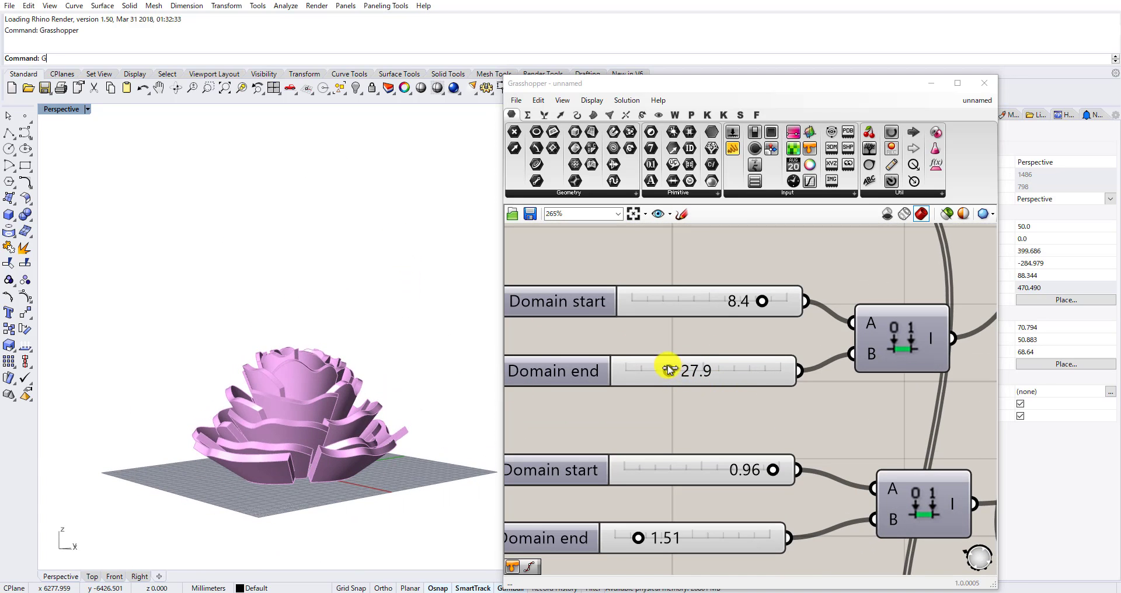
Set the first remap group's Domain end to 42.6 and inspect the flower from above.
drag(669, 371, 692, 374)
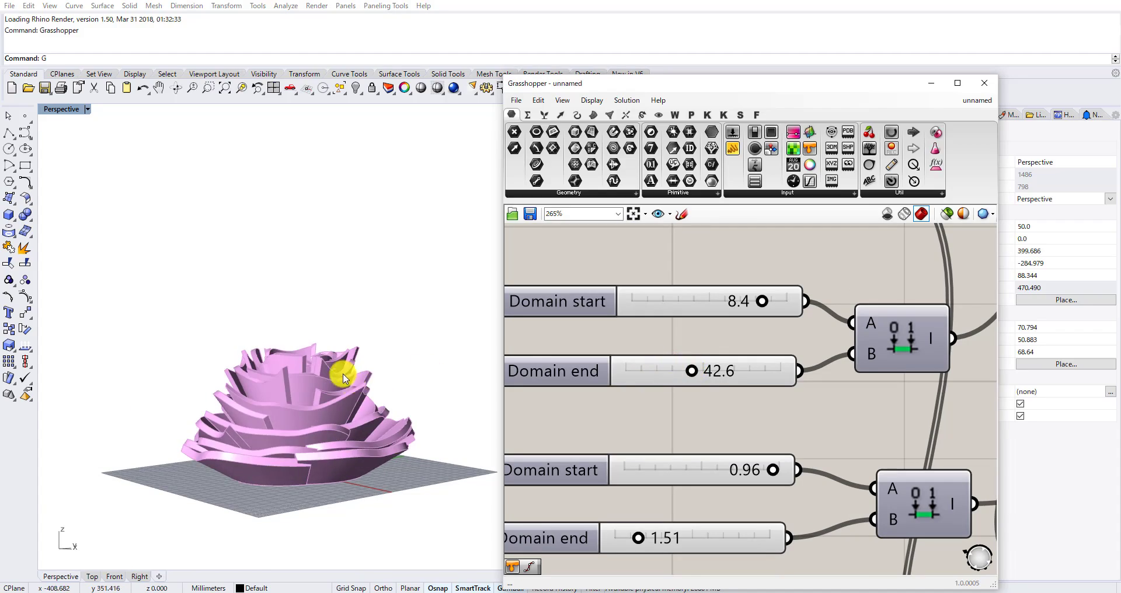
right_drag(343, 378, 313, 463)
shift+right_drag(360, 292, 370, 368)
scroll(385, 340, up, 8)
scroll(363, 343, down, 12)
scroll(365, 371, up, 7)
scroll(370, 368, up, 3)
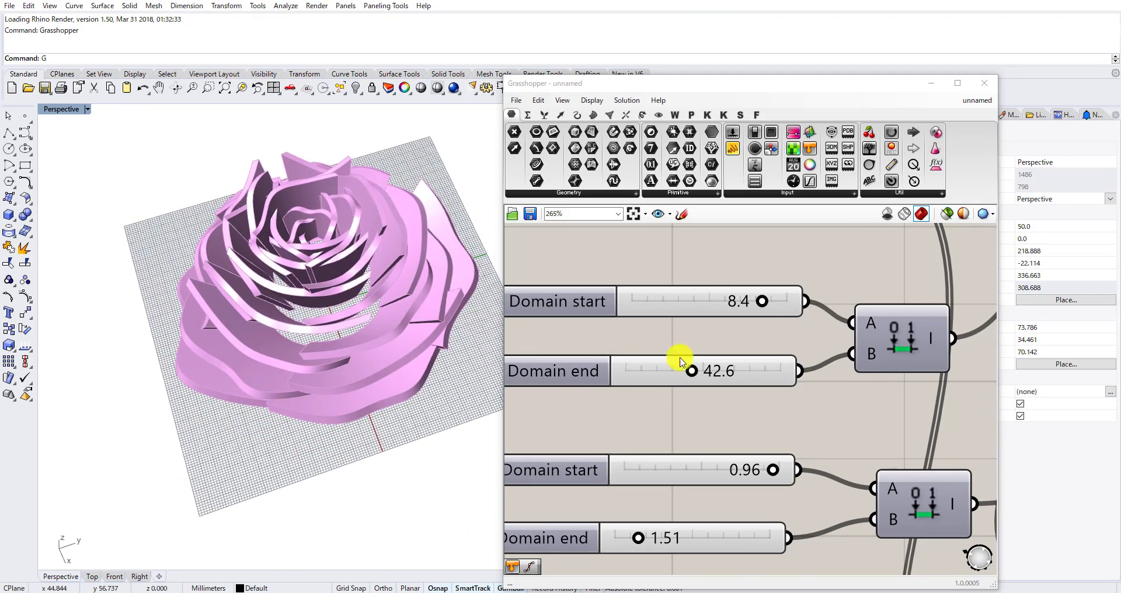
Move the Custom Preview component at the end of the definition upward, away from the Extrude component.
scroll(681, 363, down, 8)
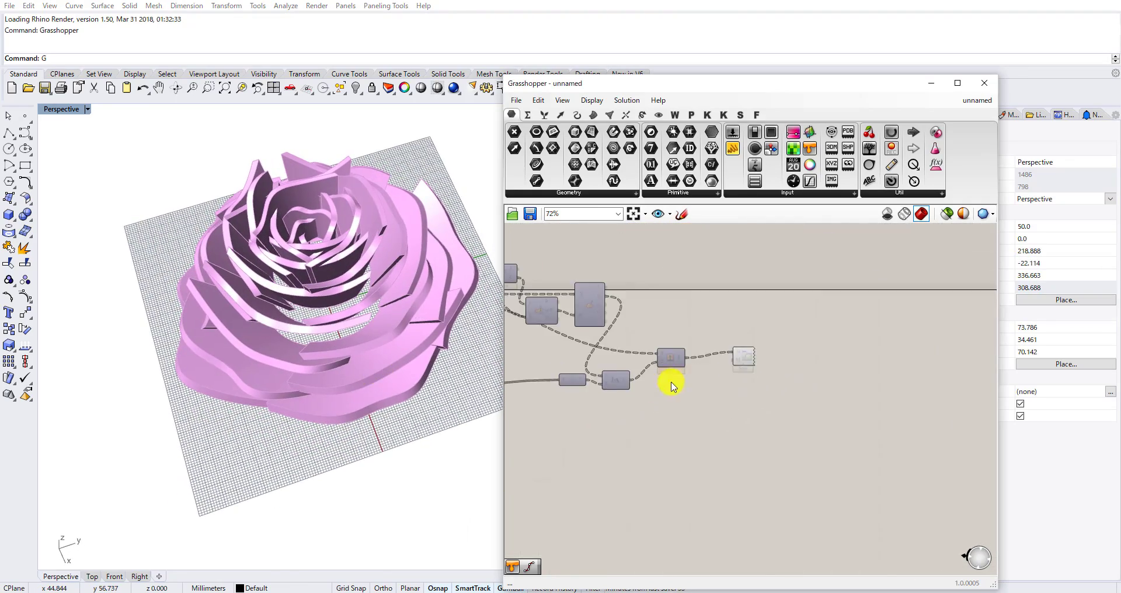
scroll(722, 366, up, 5)
drag(777, 343, 800, 284)
click(747, 363)
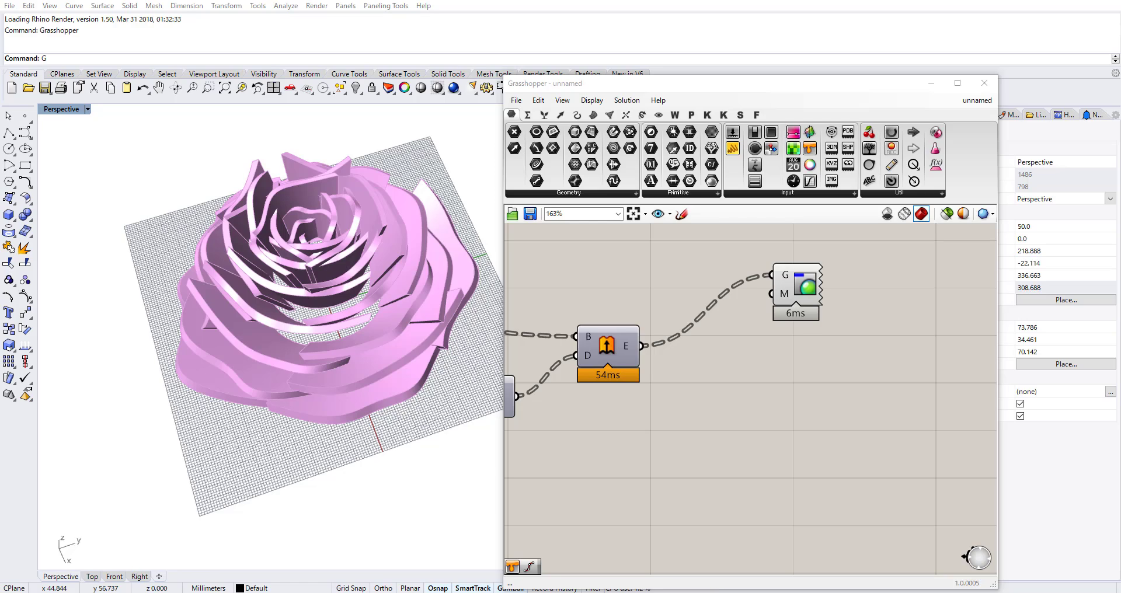
Examine the thickened rose from above, up close and at a distance in the Perspective view.
right_drag(261, 334, 340, 413)
scroll(316, 363, down, 6)
scroll(370, 380, up, 4)
scroll(345, 333, up, 4)
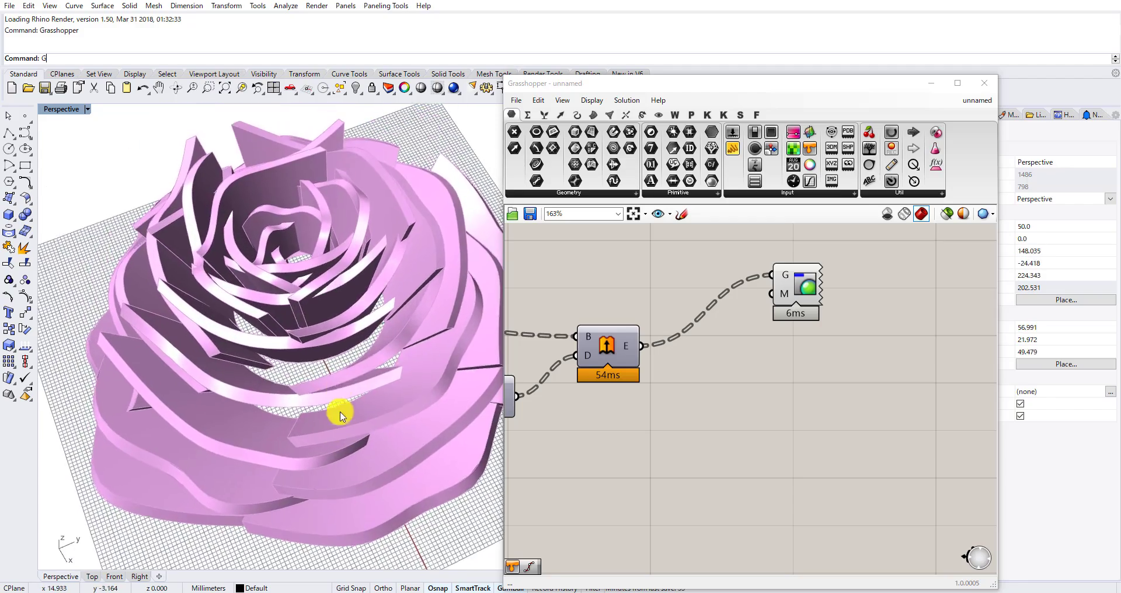
right_drag(328, 358, 428, 334)
scroll(538, 363, down, 3)
scroll(373, 323, down, 6)
right_drag(354, 301, 366, 371)
shift+right_drag(364, 359, 323, 320)
scroll(385, 356, up, 6)
scroll(388, 355, down, 13)
scroll(329, 320, down, 14)
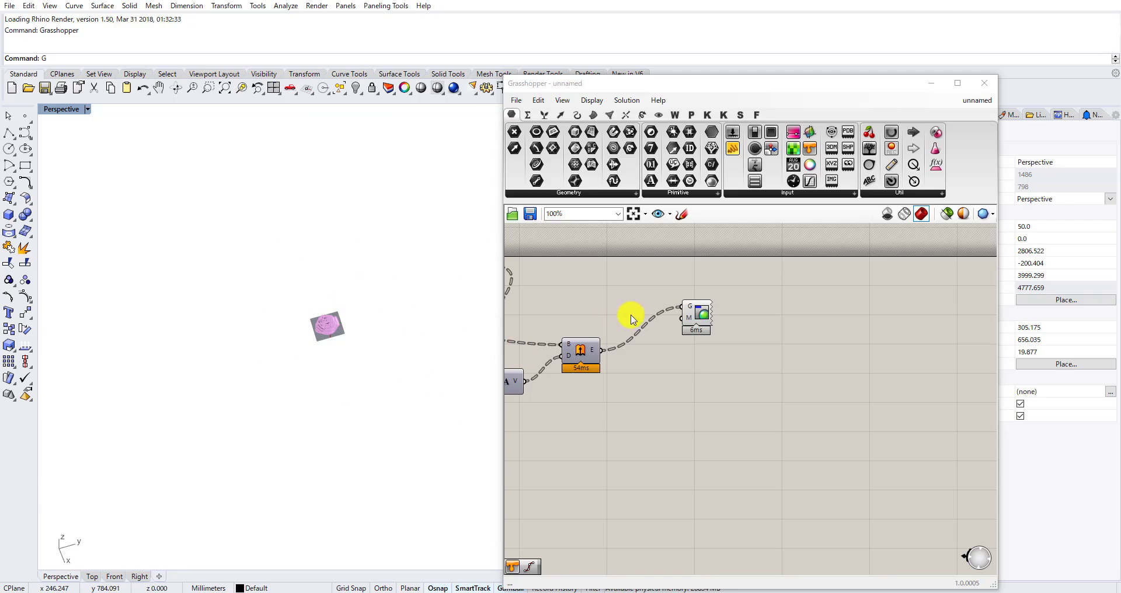
scroll(652, 362, up, 2)
scroll(315, 327, up, 8)
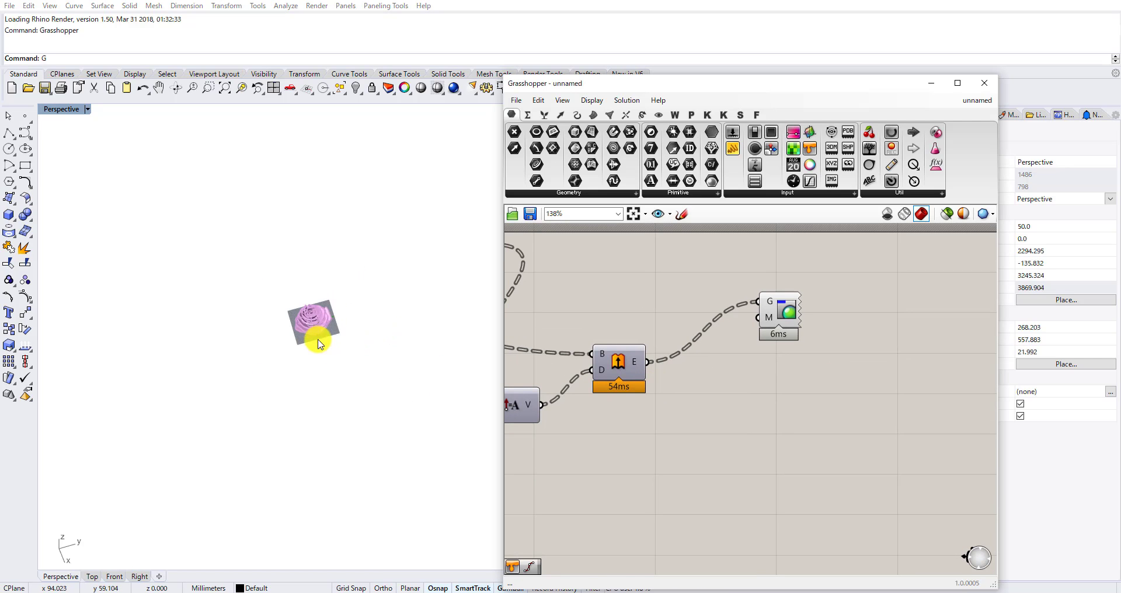
scroll(306, 314, up, 5)
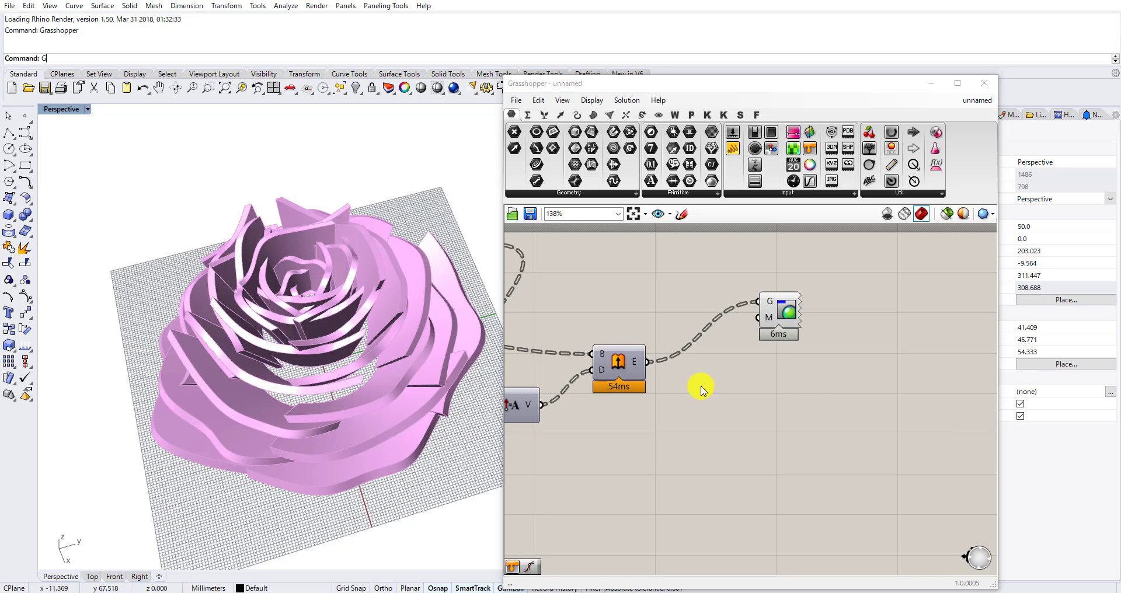
Raise the Custom Preview component further to free canvas space and apply Simplify to the Extrude component's E output.
drag(793, 303, 815, 256)
click(632, 421)
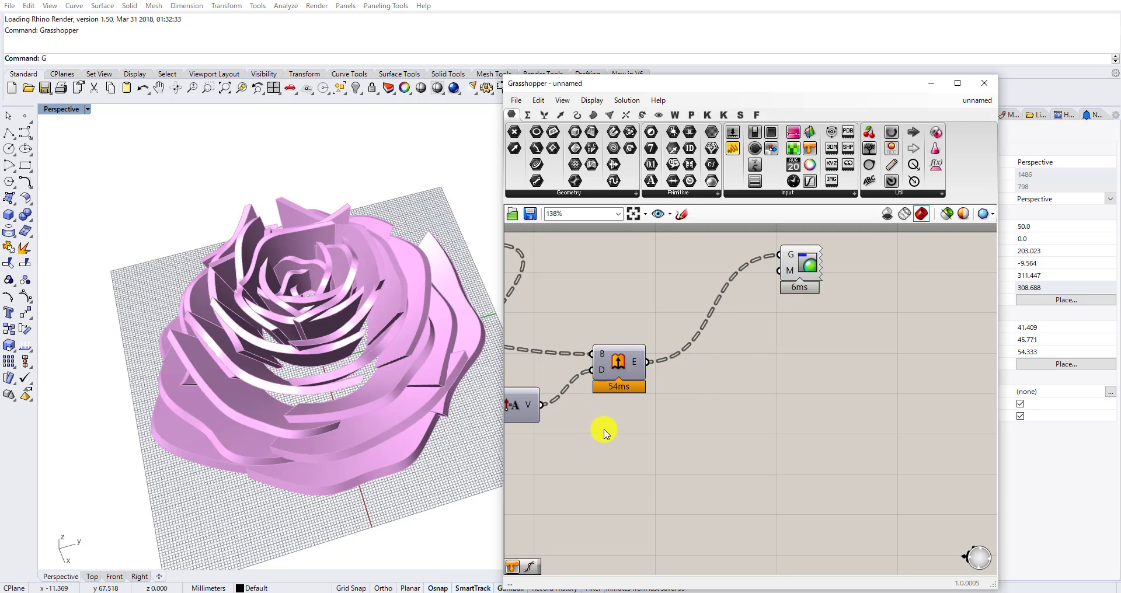
right_click(637, 365)
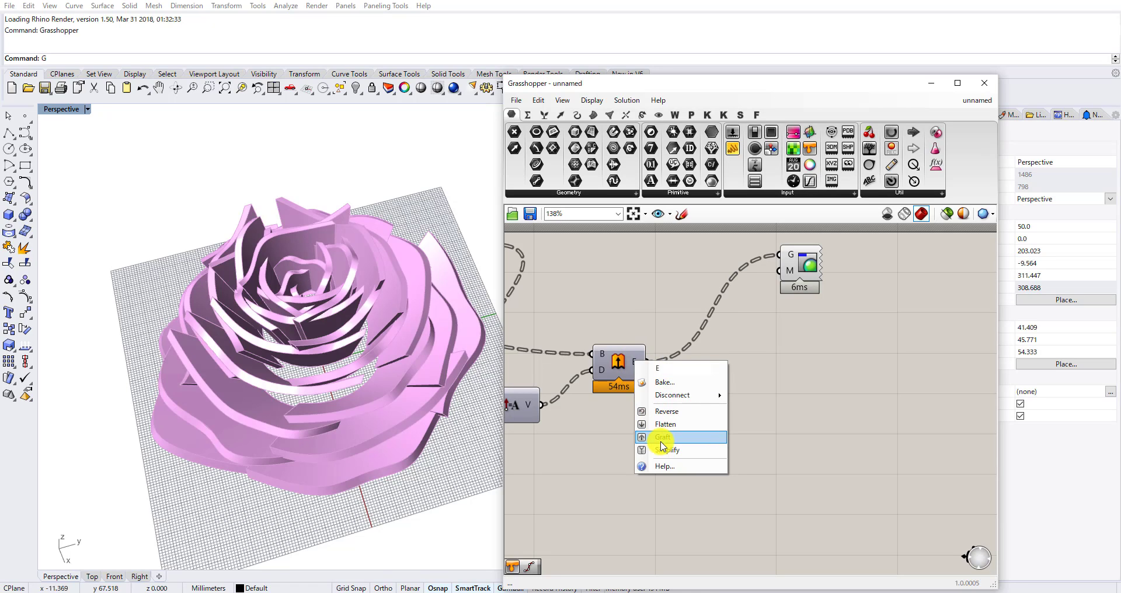
click(662, 445)
Add a Mesh Brep component beside the Extrude component and feed the extruded petals into its B input.
double_click(729, 394)
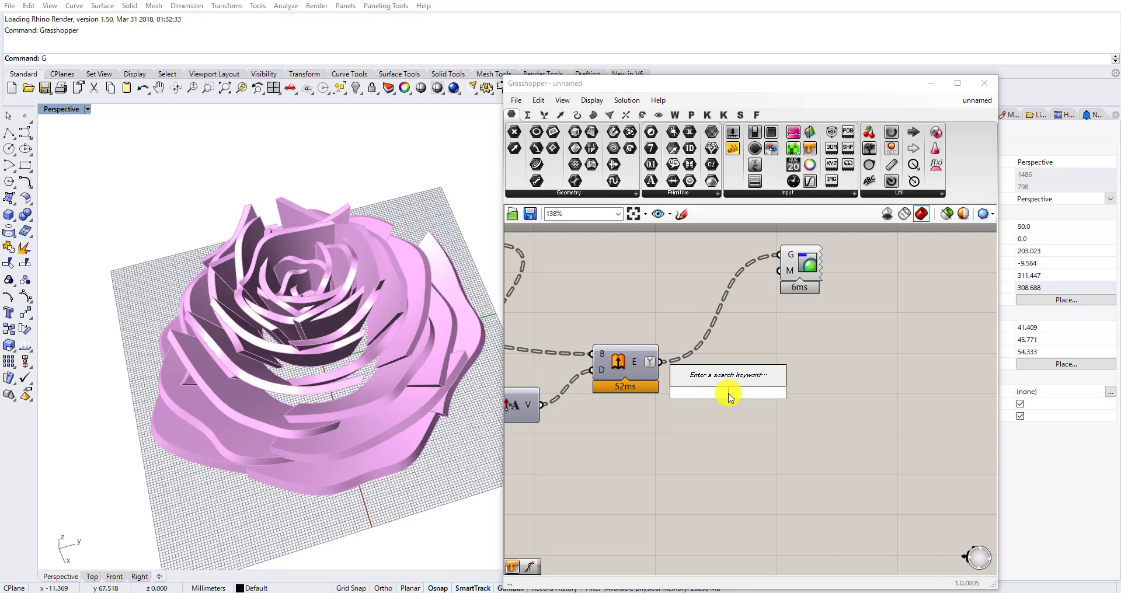
text(brep mesh)
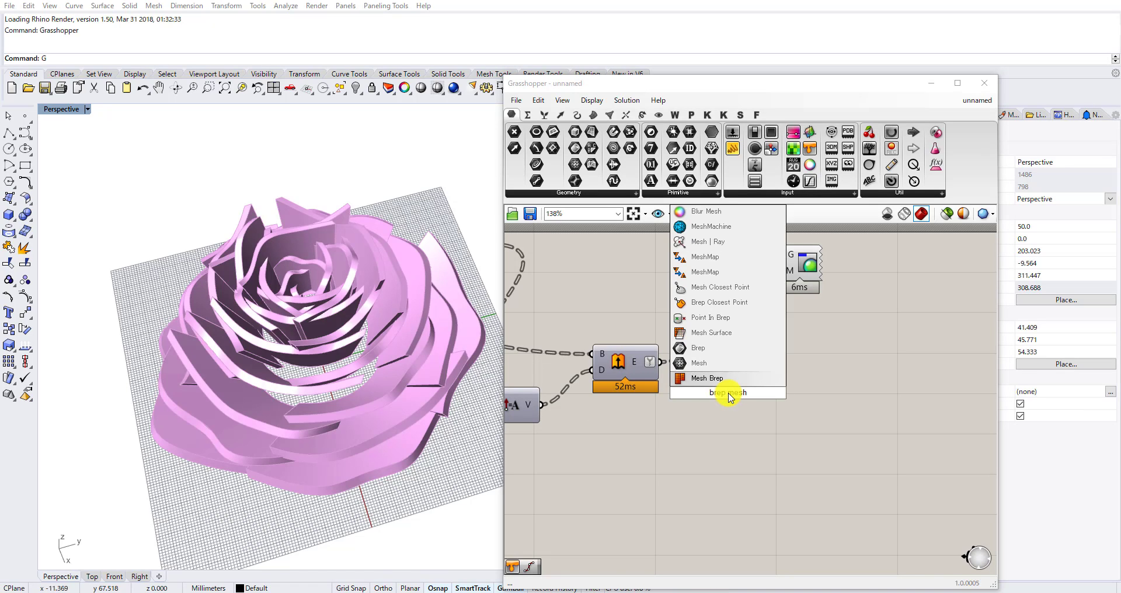
key(Return)
scroll(684, 374, up, 2)
drag(749, 400, 819, 418)
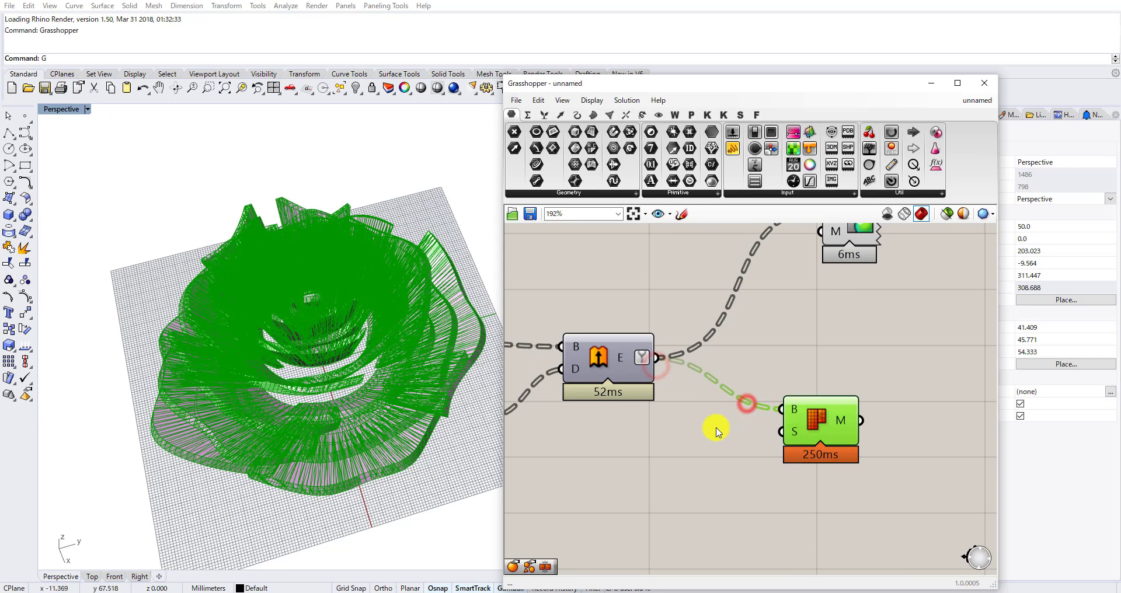
Try a Settings (Quality) component on the Mesh Brep's S input and remove it again.
double_click(707, 432)
click(698, 463)
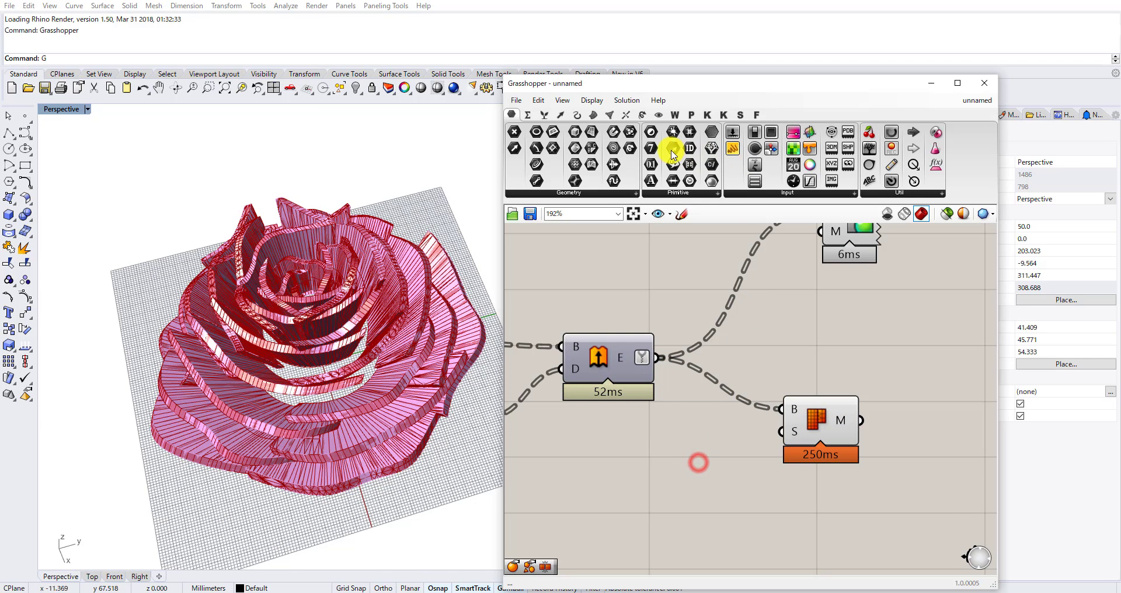
double_click(656, 476)
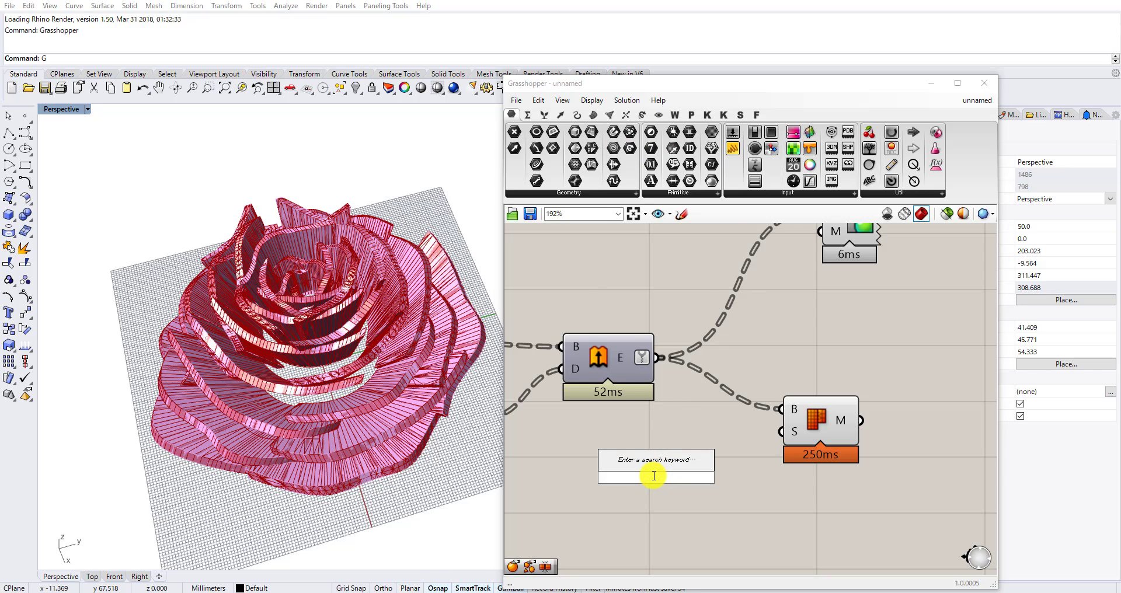
text(quali)
key(BackSpace)
key(BackSpace)
key(BackSpace)
key(BackSpace)
key(BackSpace)
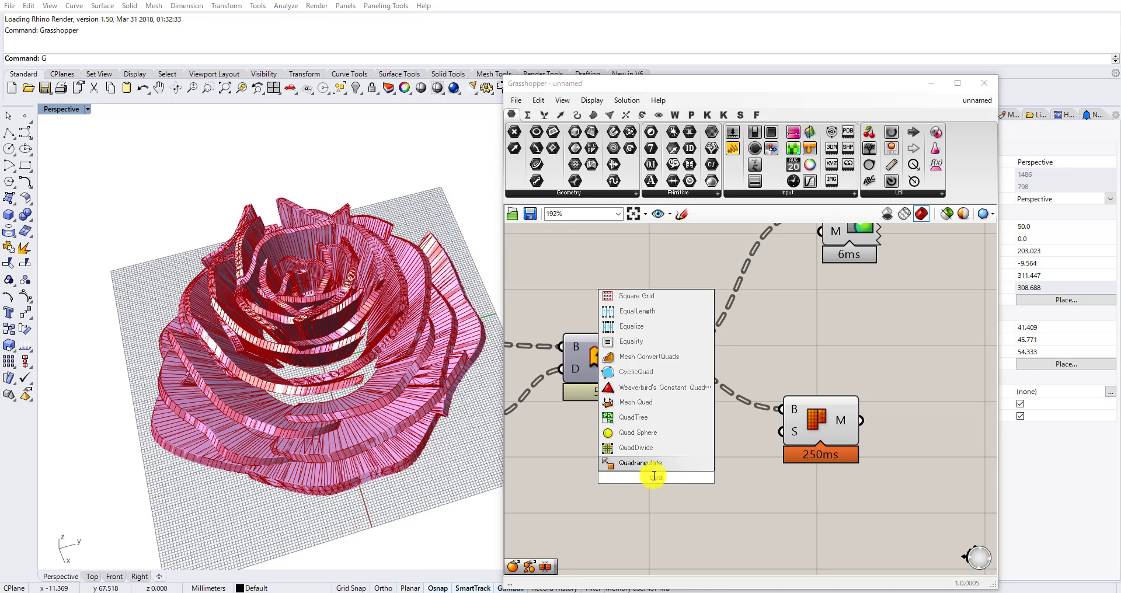
text(settings)
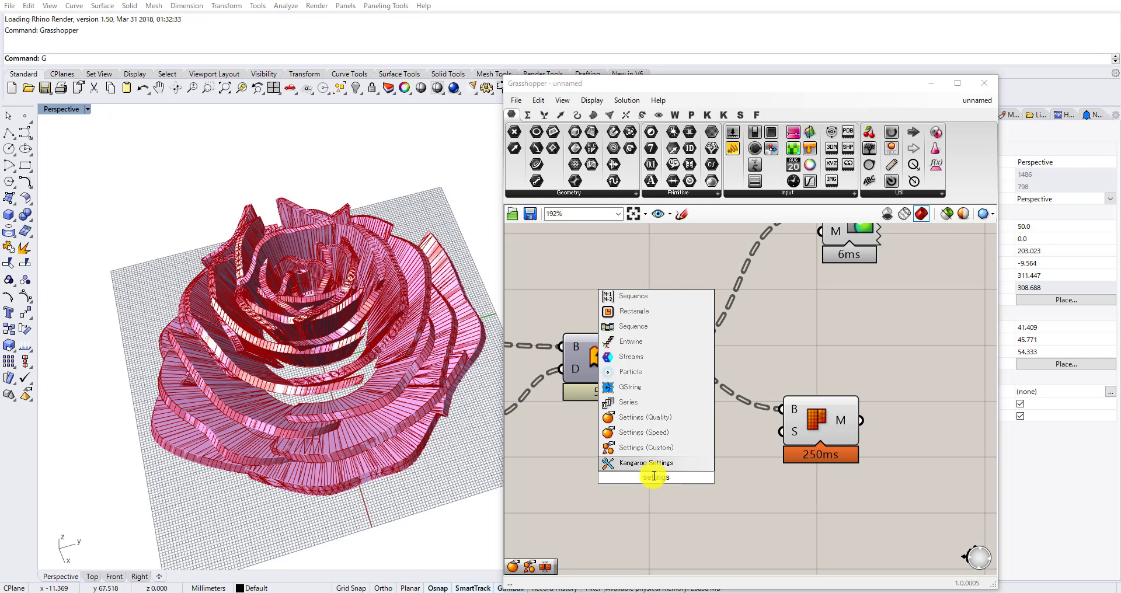
click(672, 418)
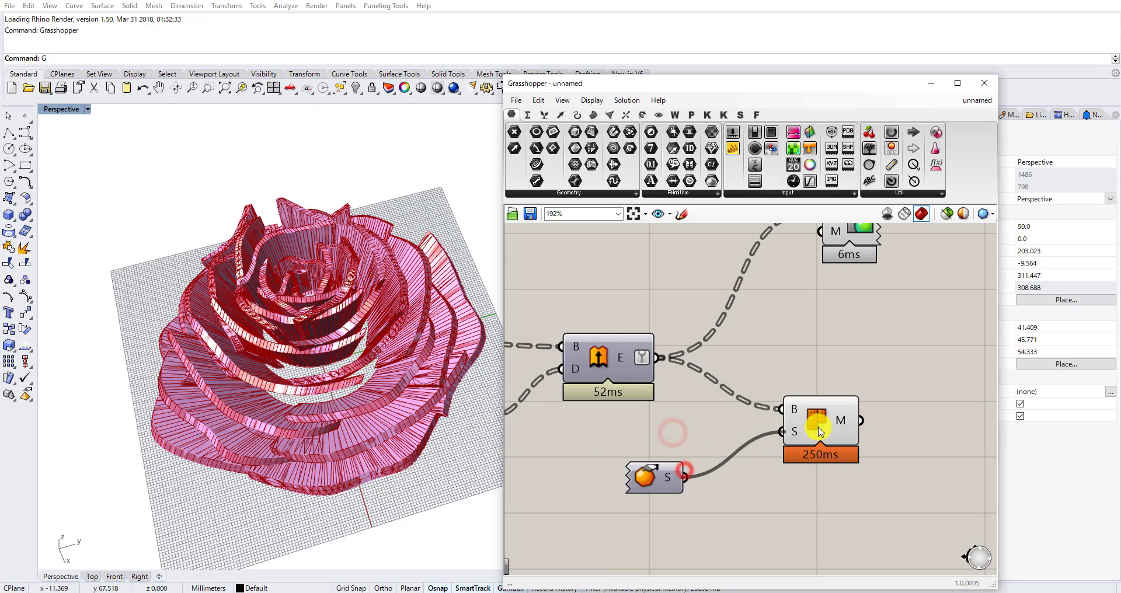
drag(820, 408, 807, 398)
click(729, 442)
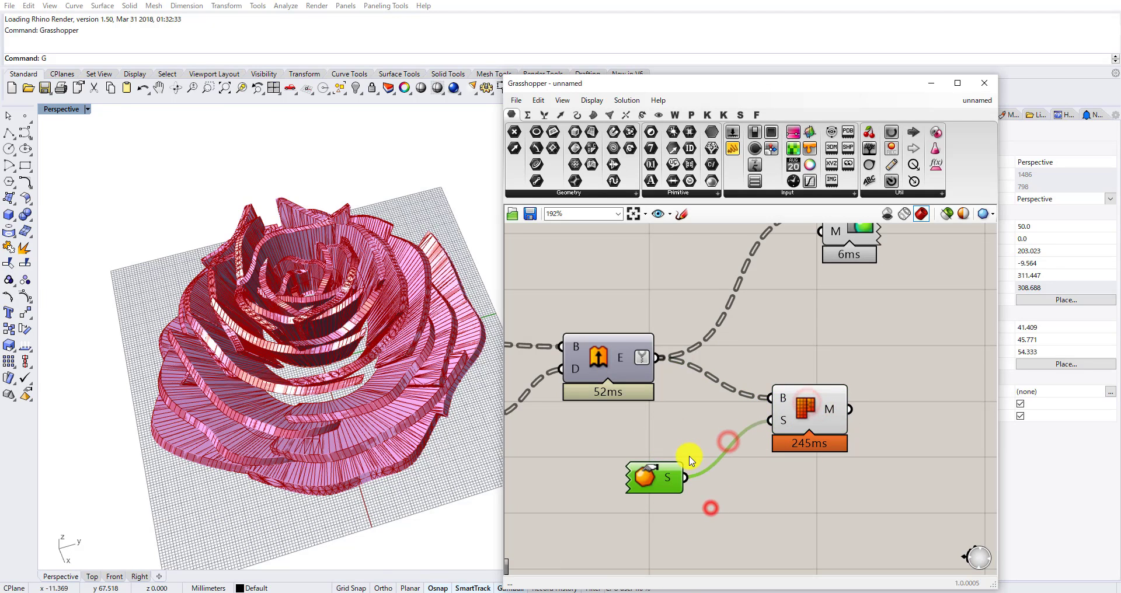
Add a Settings (Custom) component below the Extrude component and connect it to the Mesh Brep's S input.
double_click(656, 471)
text(setting)
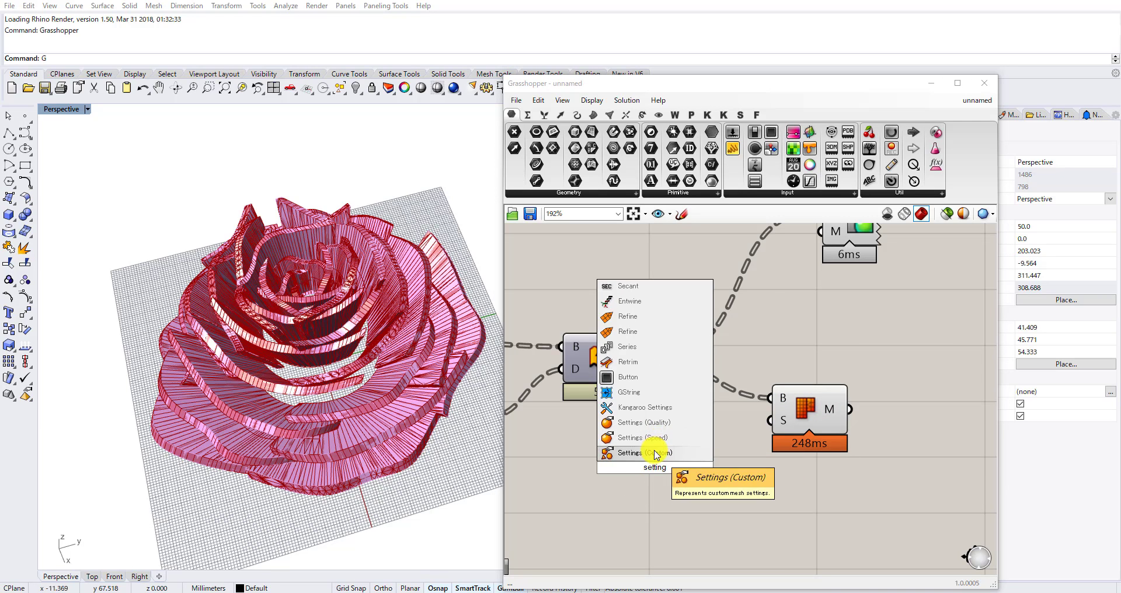
click(660, 449)
scroll(680, 461, down, 3)
drag(671, 440, 719, 435)
scroll(672, 479, up, 2)
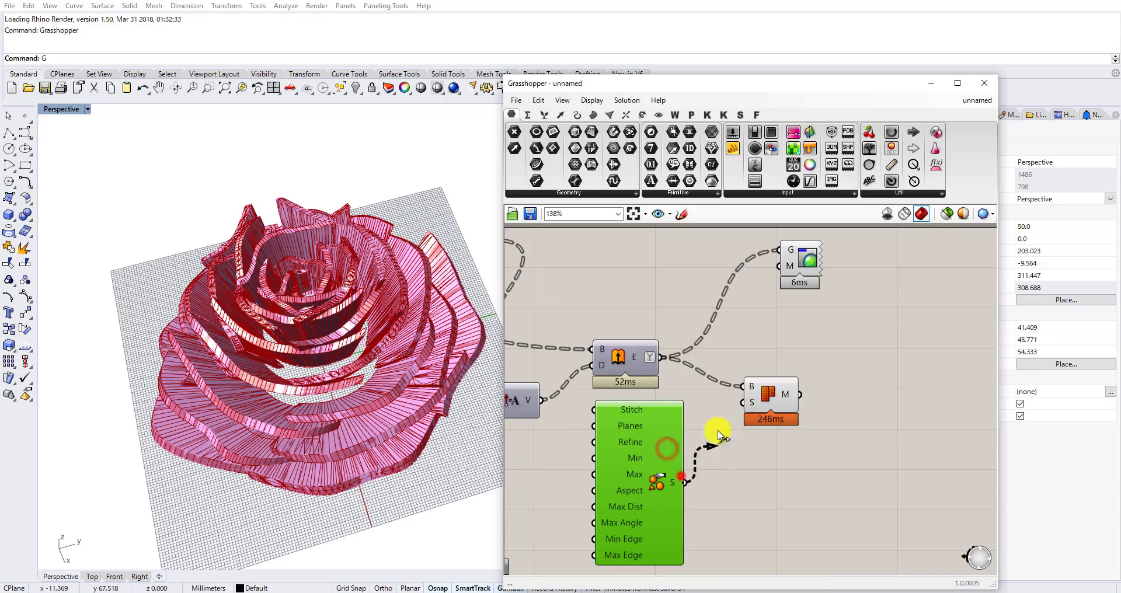
scroll(743, 365, down, 1)
Examine the mesh faces on the rose petals from above and up close.
scroll(403, 398, up, 5)
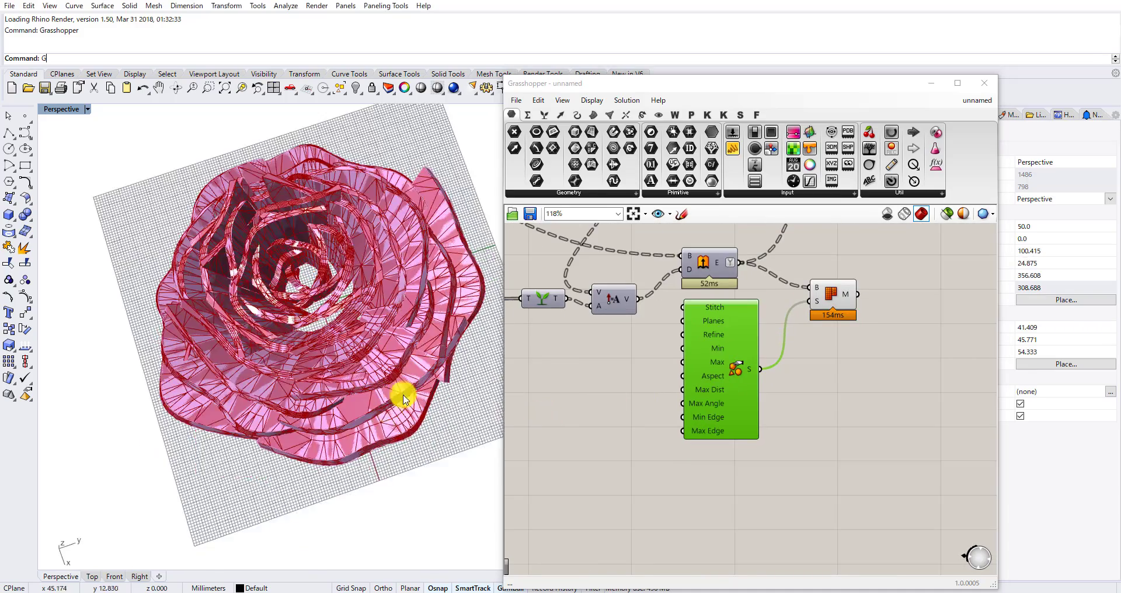
scroll(441, 368, down, 5)
right_drag(390, 383, 365, 391)
scroll(356, 335, up, 8)
mouse_move(365, 392)
shift+right_down()
mouse_move(398, 406)
mouse_move(328, 420)
mouse_move(300, 383)
mouse_move(418, 305)
mouse_move(363, 276)
mouse_move(358, 318)
mouse_move(383, 337)
mouse_move(353, 408)
shift+right_up()
scroll(388, 398, down, 6)
scroll(304, 392, up, 5)
scroll(384, 339, up, 3)
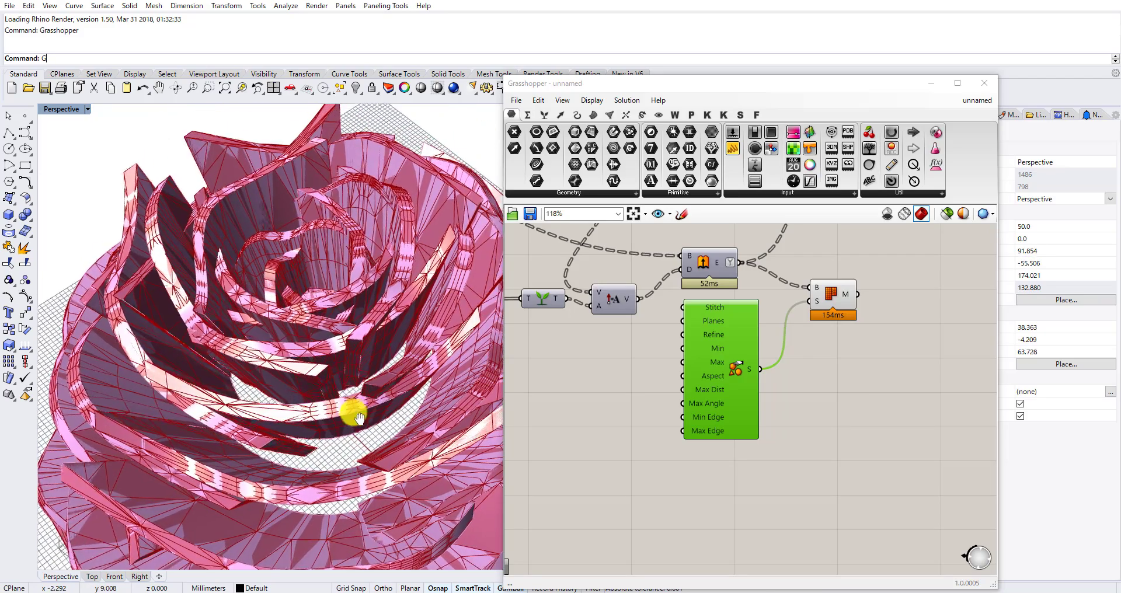
scroll(390, 396, down, 8)
Feed the Loft output into the Mesh Brep's B input in place of the extruded petals.
right_drag(624, 368, 614, 392)
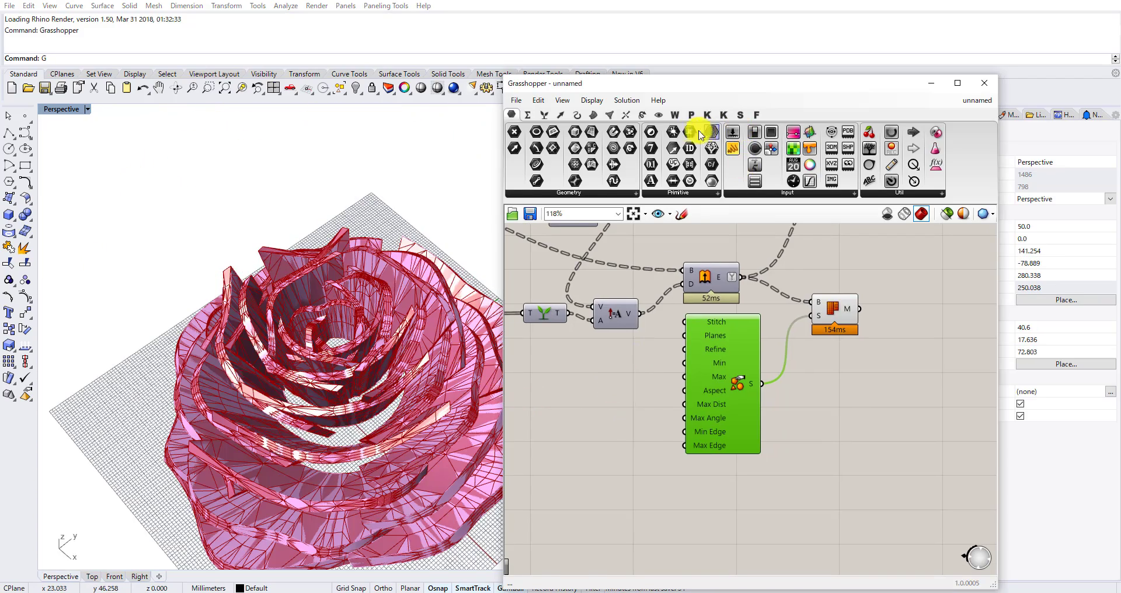
click(676, 116)
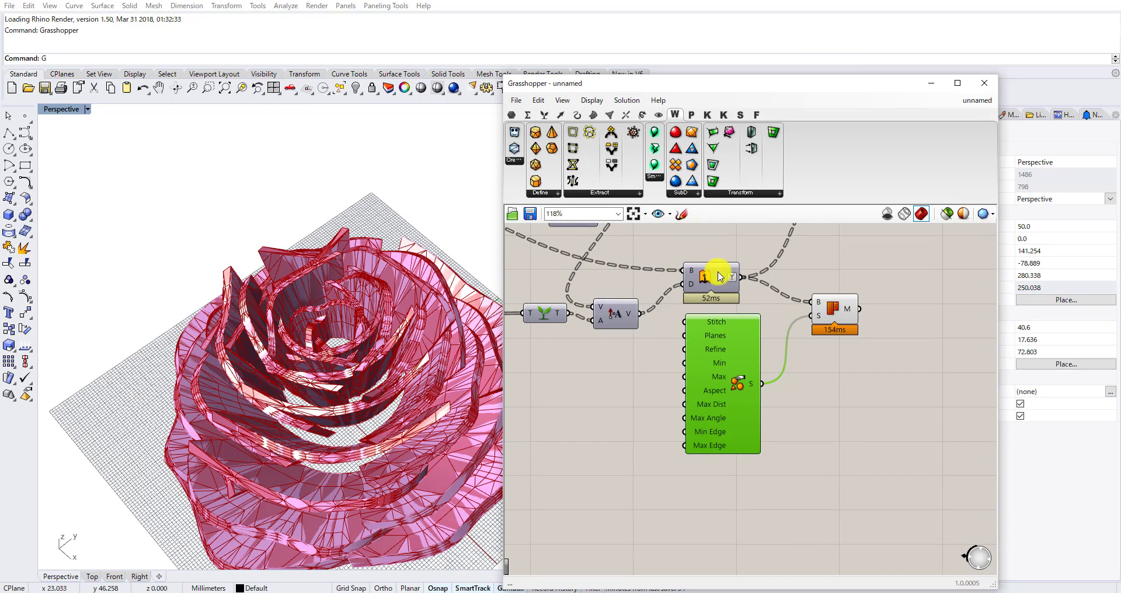
right_drag(722, 278, 840, 326)
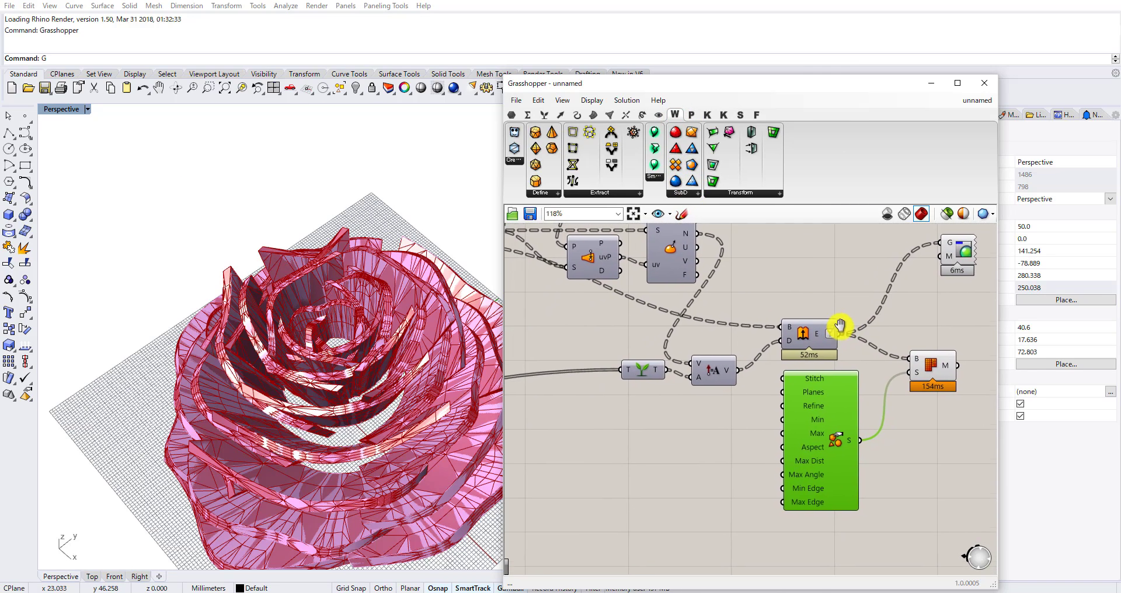
scroll(840, 326, down, 2)
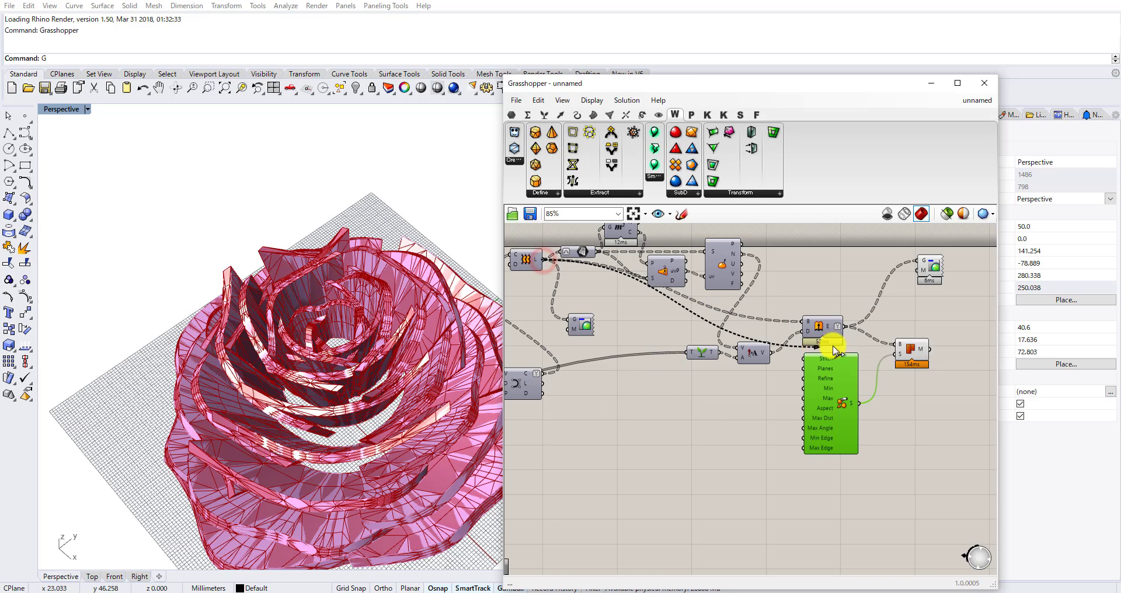
drag(902, 345, 907, 347)
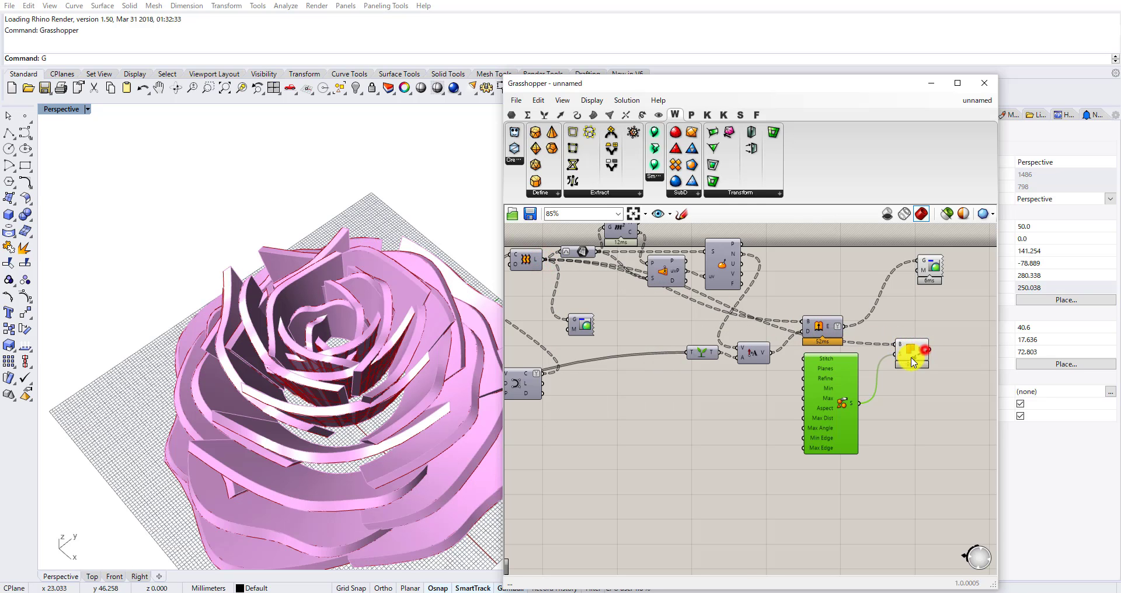
Turn off the preview of the Custom Preview component and inspect the lofted petals' mesh alone.
scroll(914, 363, down, 2)
click(911, 288)
right_click(928, 268)
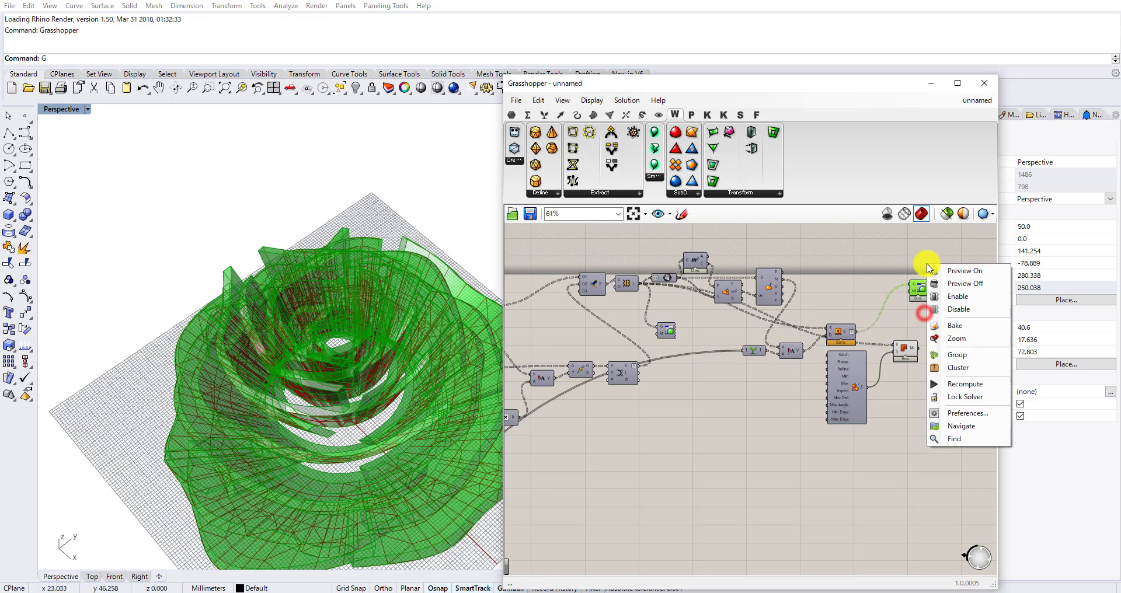
click(964, 284)
right_drag(339, 408, 408, 433)
Add a number slider, connect it to both Min Edge and Max Edge of the custom mesh settings, and set it to 6.
click(848, 403)
scroll(848, 403, up, 3)
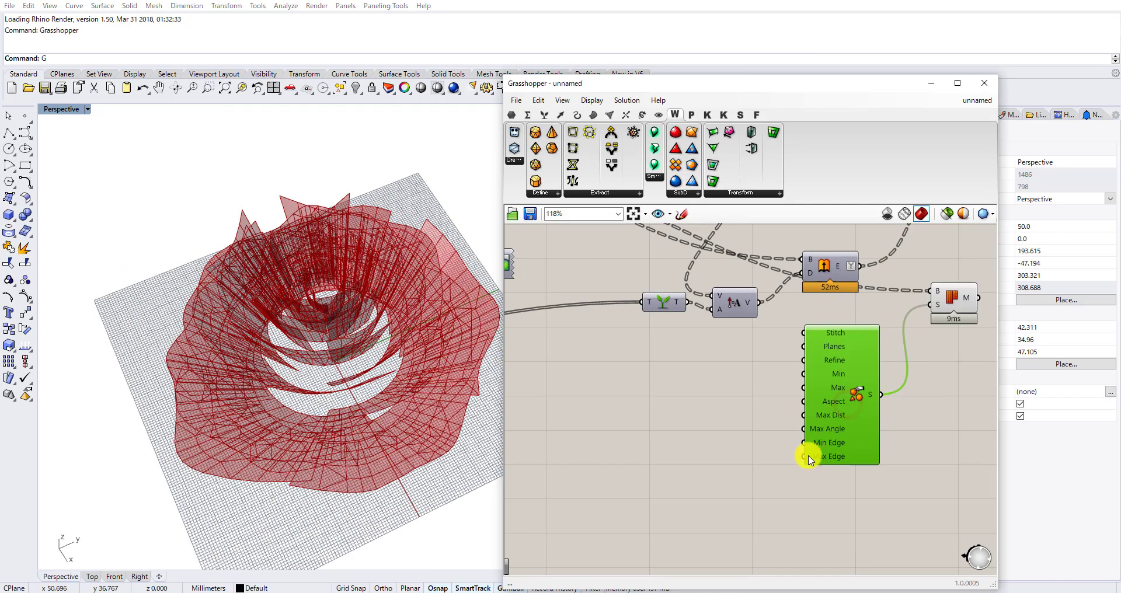
double_click(671, 468)
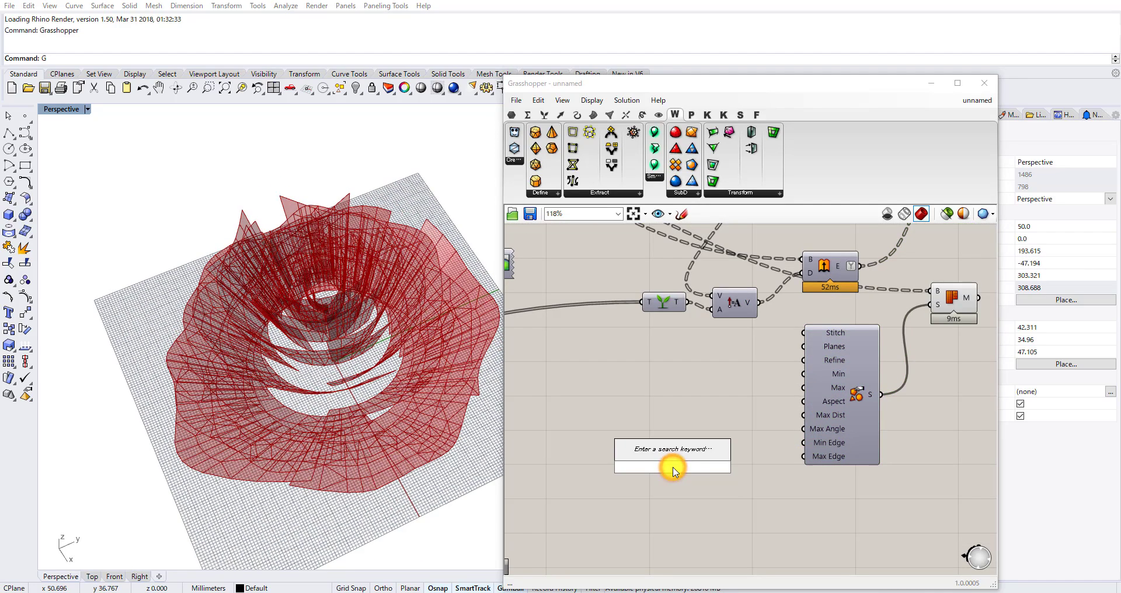
text(20)
key(Return)
scroll(678, 465, up, 3)
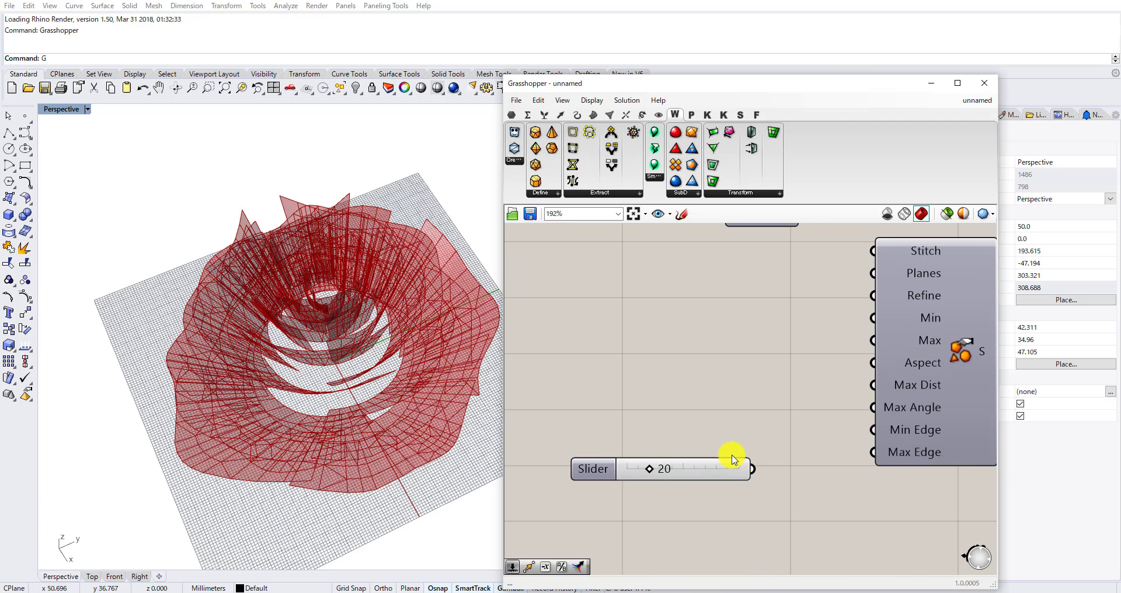
drag(776, 466, 871, 435)
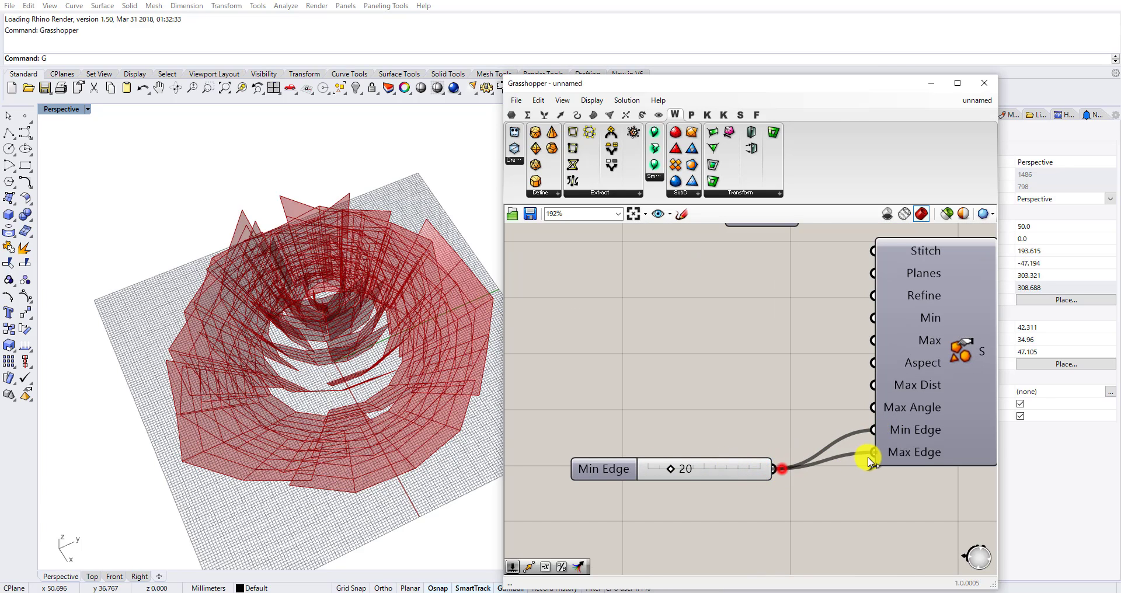
scroll(641, 485, up, 1)
drag(692, 471, 649, 476)
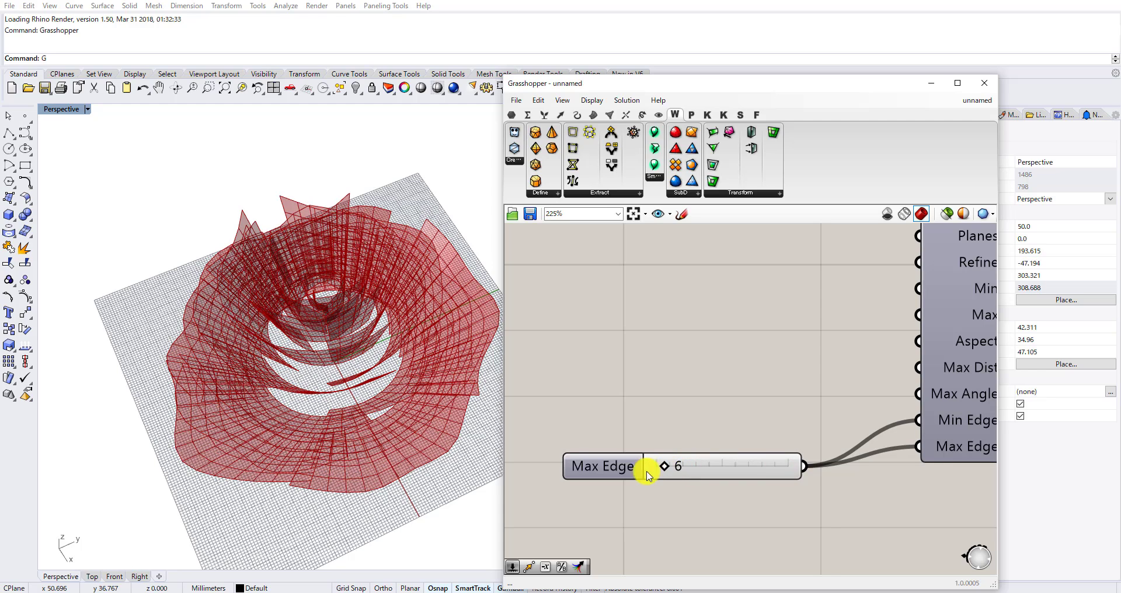
Give the Max Edge slider floating-point rounding with two decimal digits and reduce its numeric domain maximum.
double_click(609, 468)
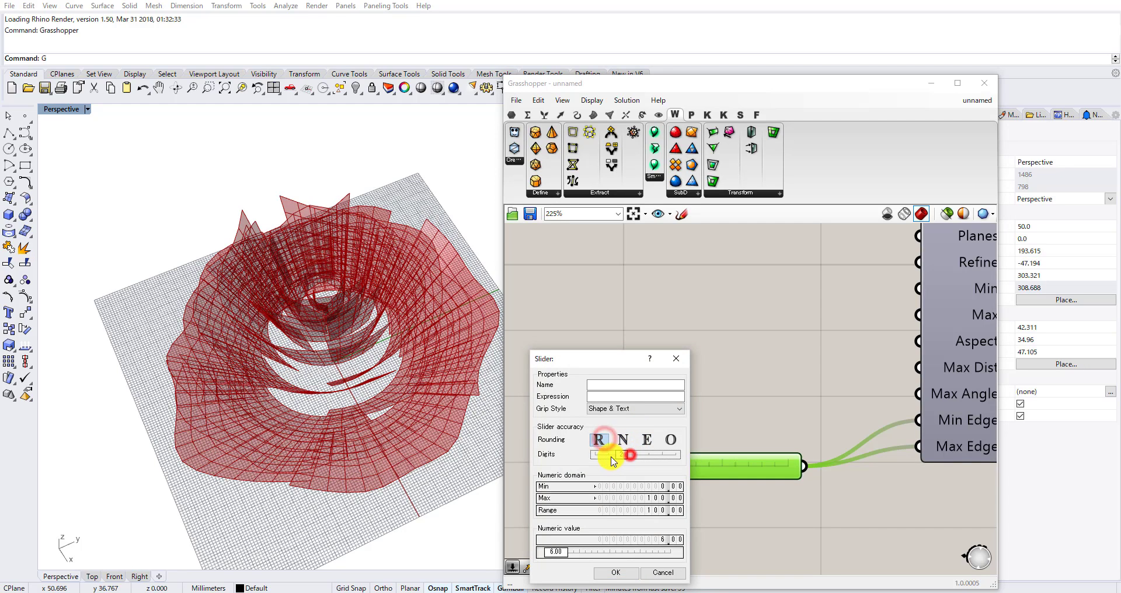
click(617, 574)
double_click(614, 476)
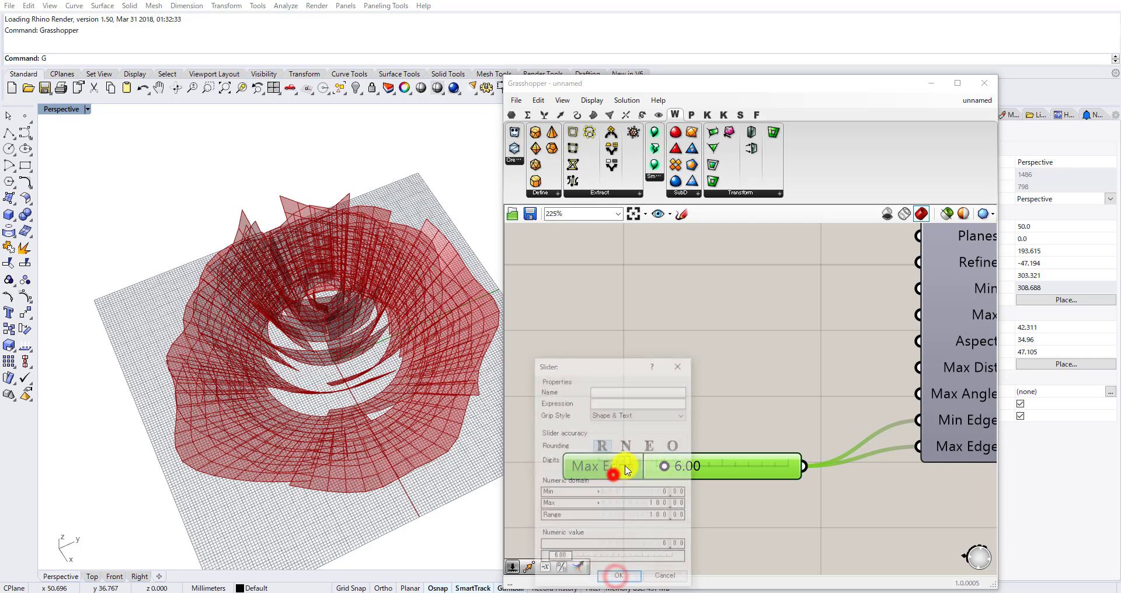
click(665, 505)
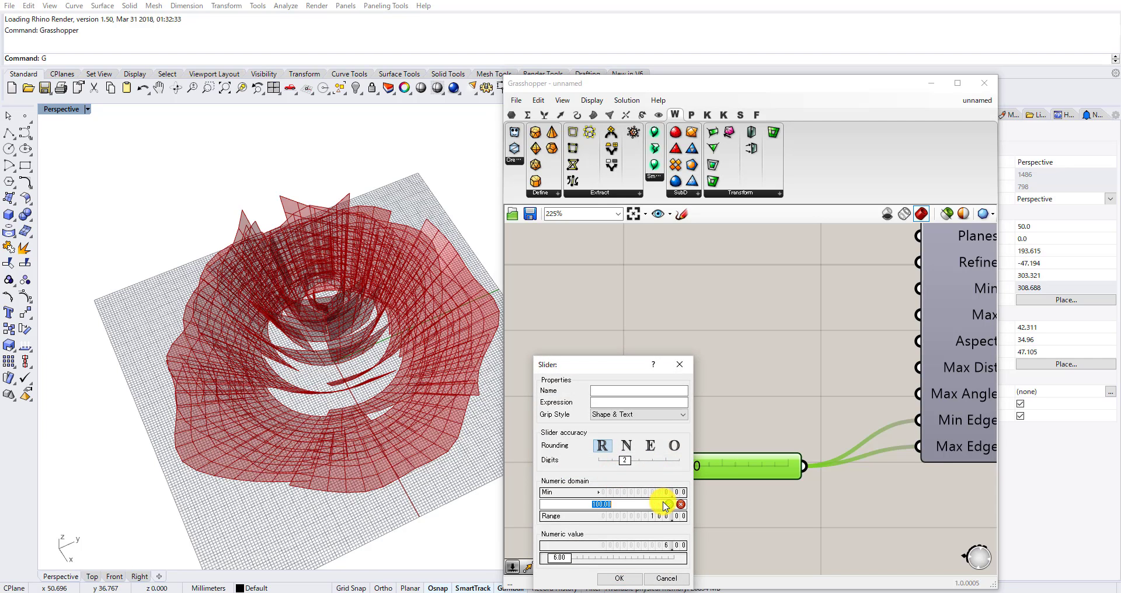
click(618, 579)
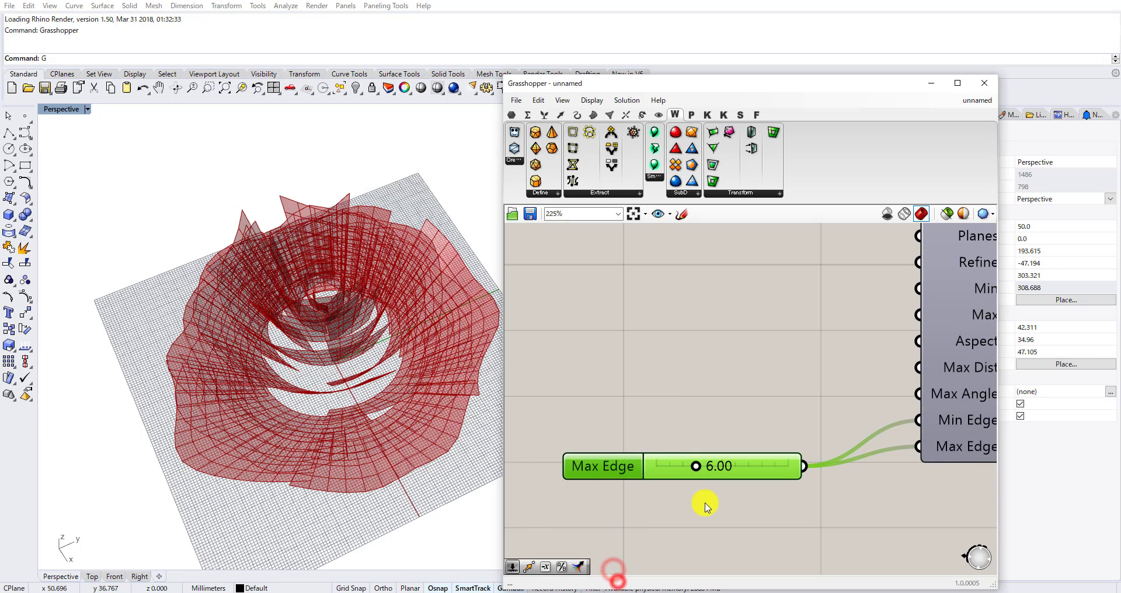
Try a Max Edge value of 7.60 on the petal meshes, and settle the slider at 6.59.
mouse_move(698, 470)
mouse_down()
mouse_move(681, 468)
mouse_move(708, 467)
mouse_up()
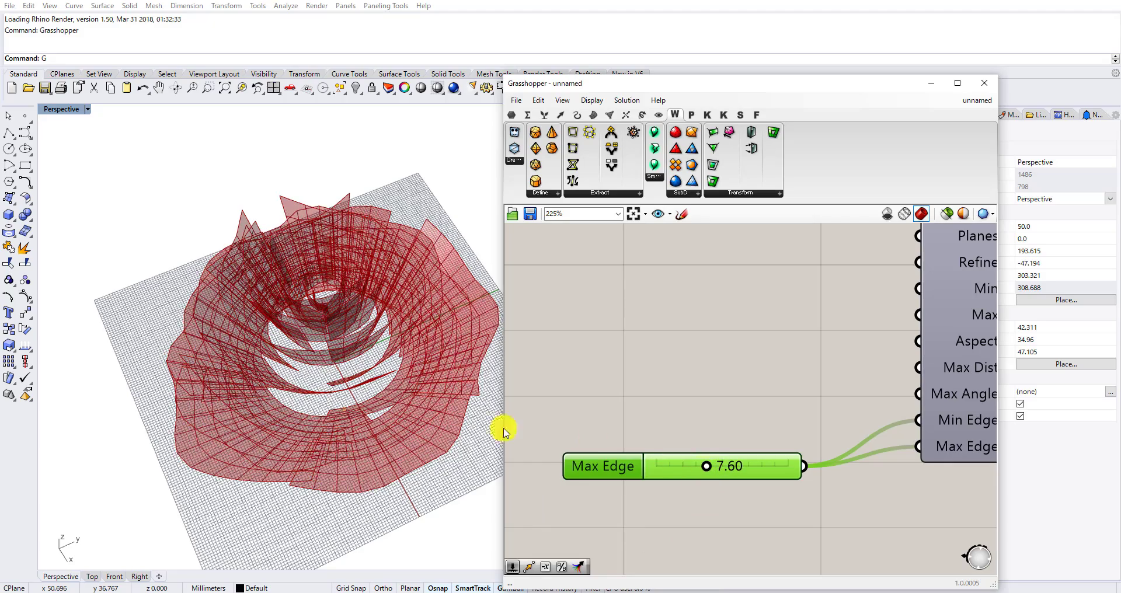
right_drag(330, 402, 348, 422)
scroll(800, 349, down, 5)
right_drag(876, 349, 736, 398)
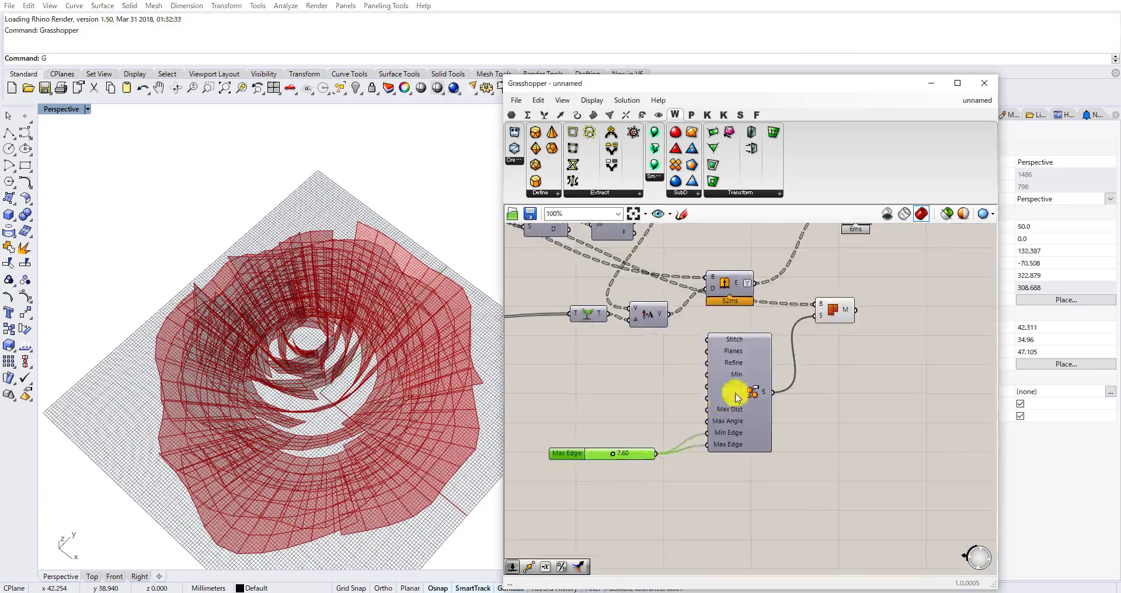
scroll(603, 456, up, 2)
drag(618, 452, 642, 445)
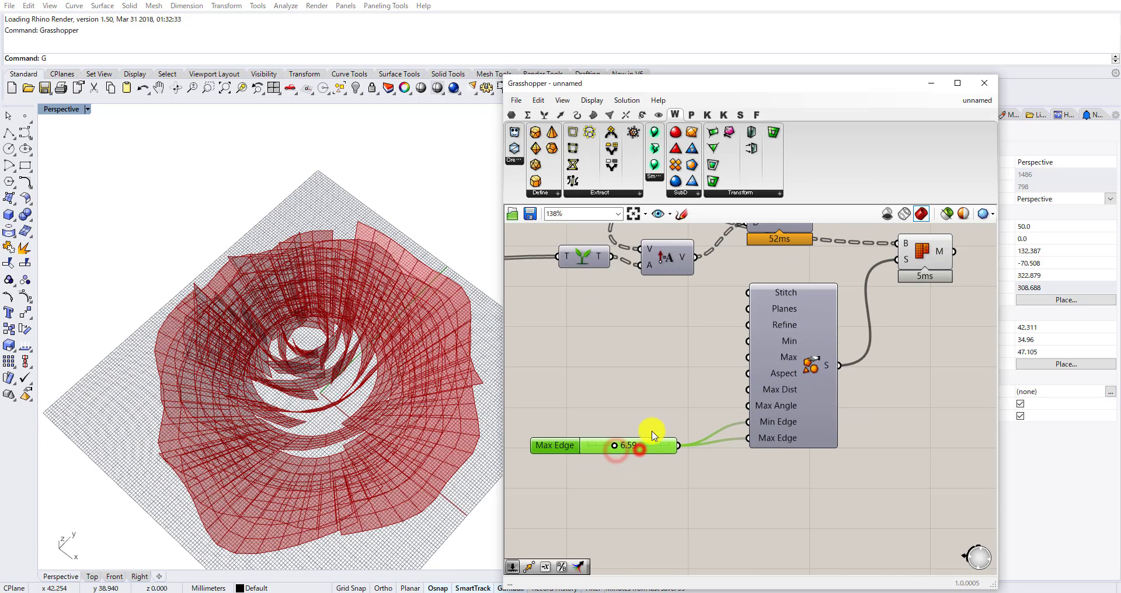
Add a Weaverbird Mesh Thicken component beside Mesh Brep and feed the Mesh Brep's M output into its M input.
scroll(870, 330, down, 3)
right_drag(879, 324, 736, 402)
scroll(753, 359, up, 2)
click(758, 363)
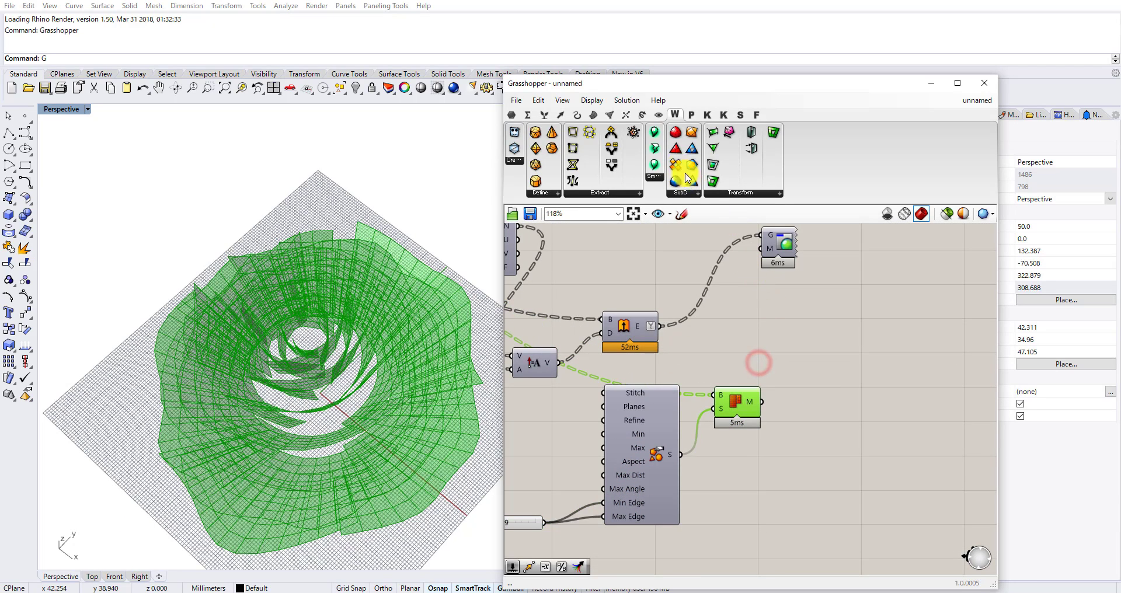
click(751, 133)
scroll(782, 414, up, 3)
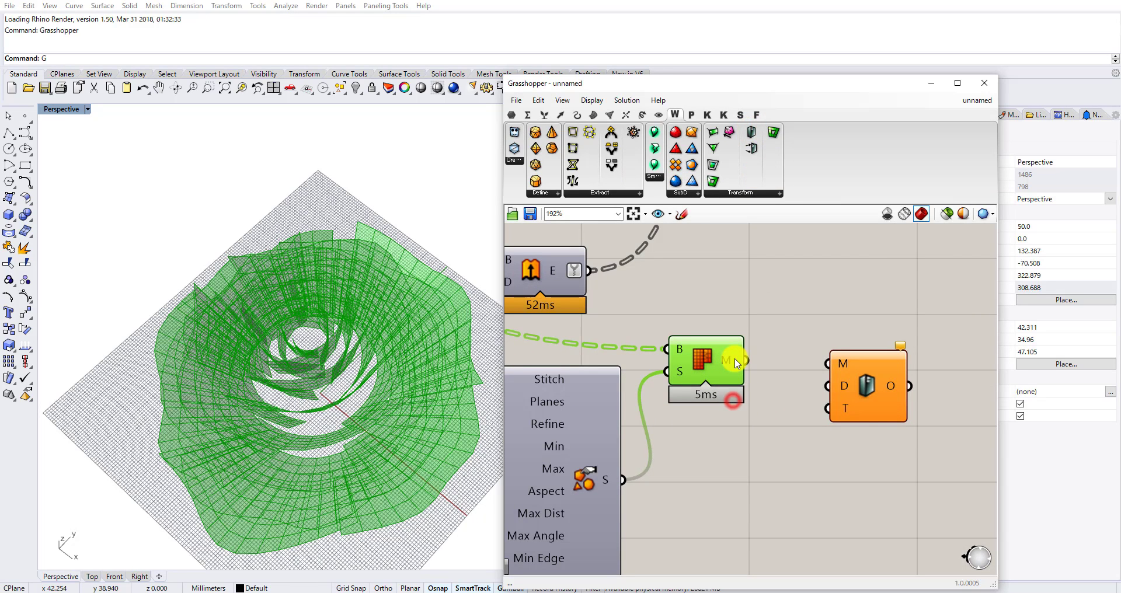
drag(746, 361, 828, 363)
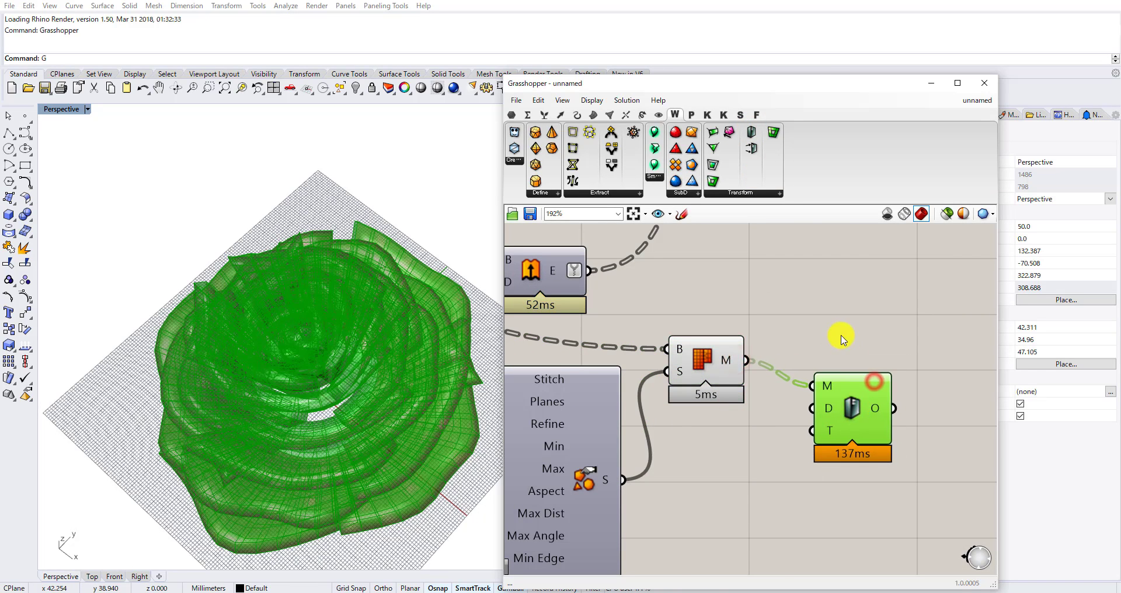
Simplify the T output of the Graft Tree component that feeds the Amplitude vector.
scroll(779, 333, down, 5)
scroll(754, 354, up, 3)
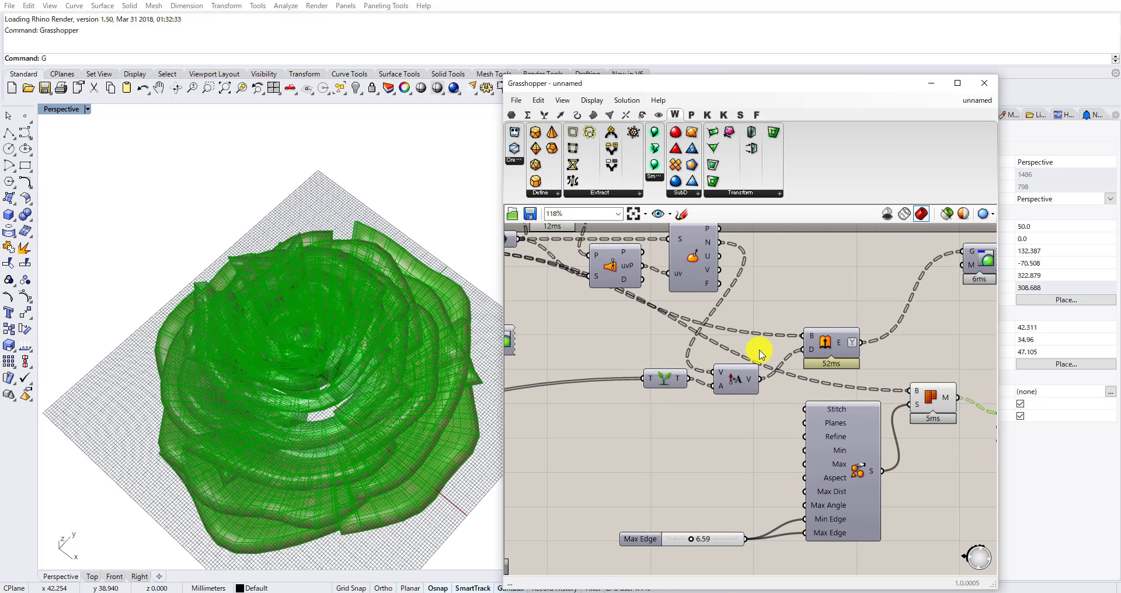
click(684, 385)
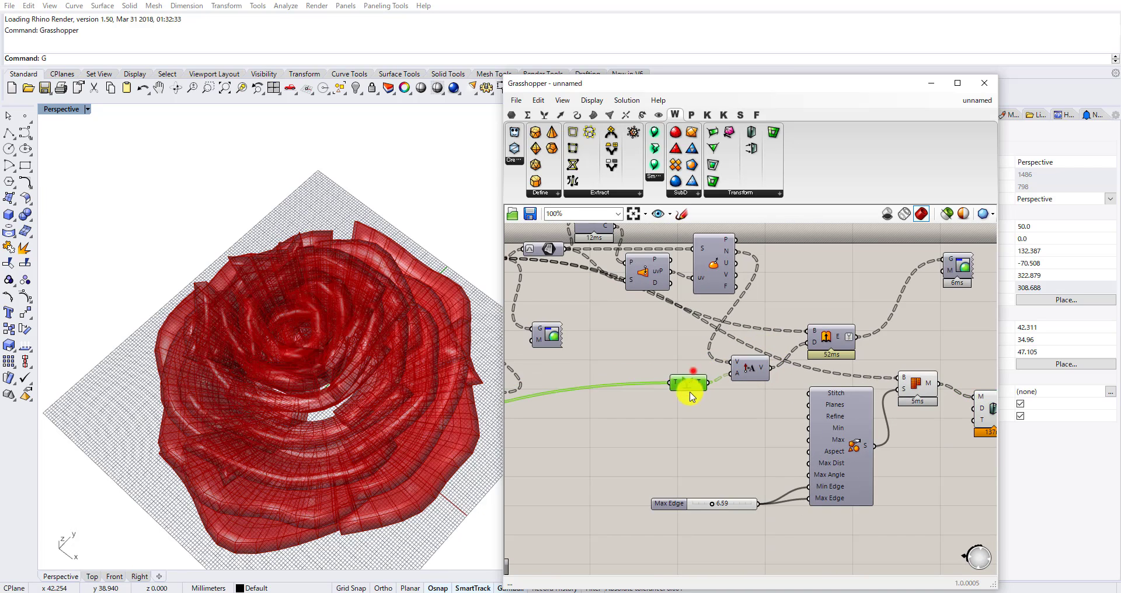
right_click(703, 399)
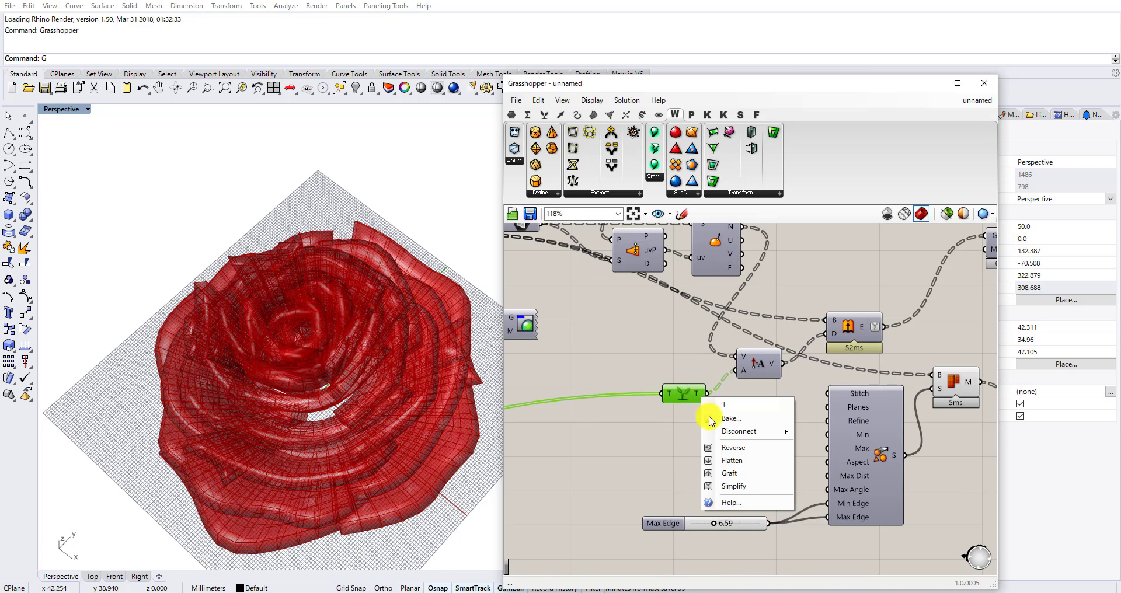
click(725, 487)
Connect the Graft Tree's simplified output to the Distance (D) input of the Mesh Thicken component and check the input's data.
scroll(664, 408, down, 2)
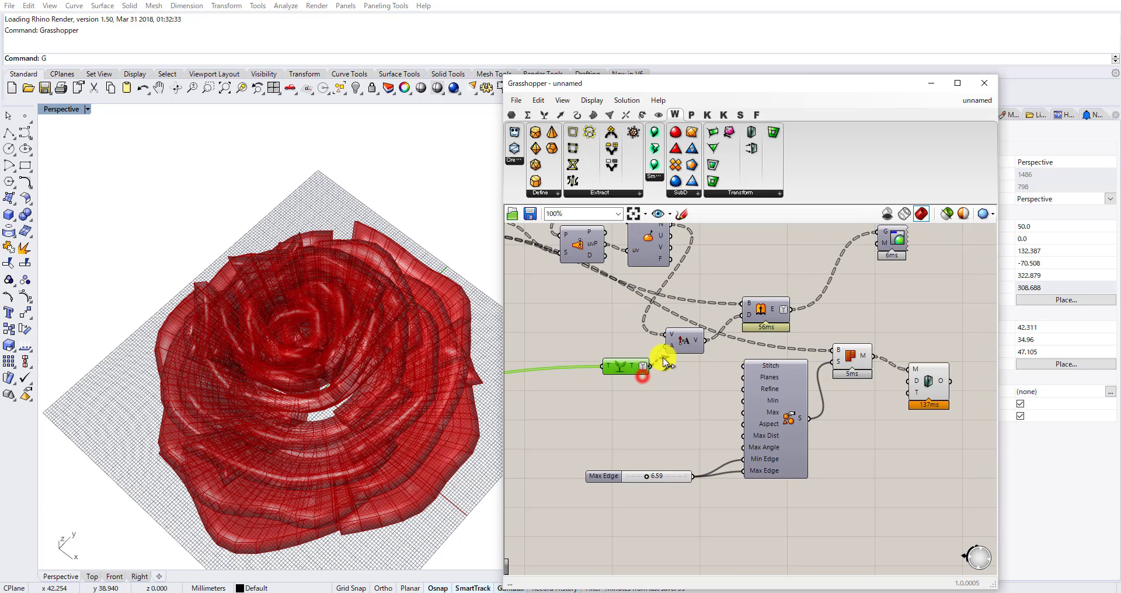
scroll(881, 383, up, 3)
drag(881, 383, 906, 384)
scroll(909, 384, up, 1)
mouse_move(921, 388)
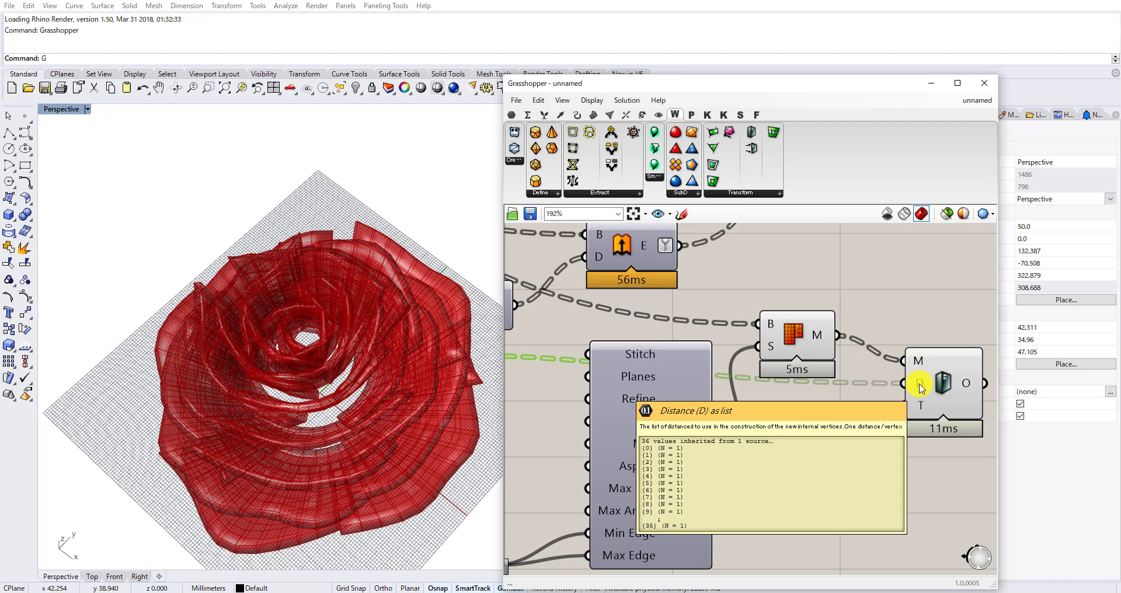
scroll(922, 388, down, 6)
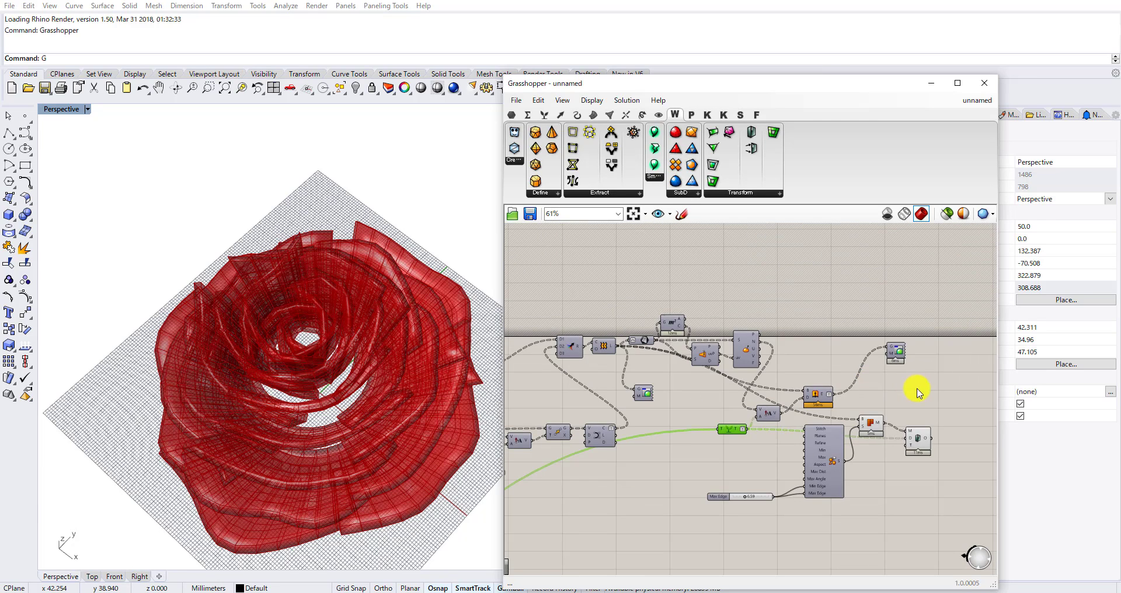
Delete the old components after the Loft that end in the upper Custom Preview, keeping the Mesh and wbThicken branch.
drag(925, 395, 654, 283)
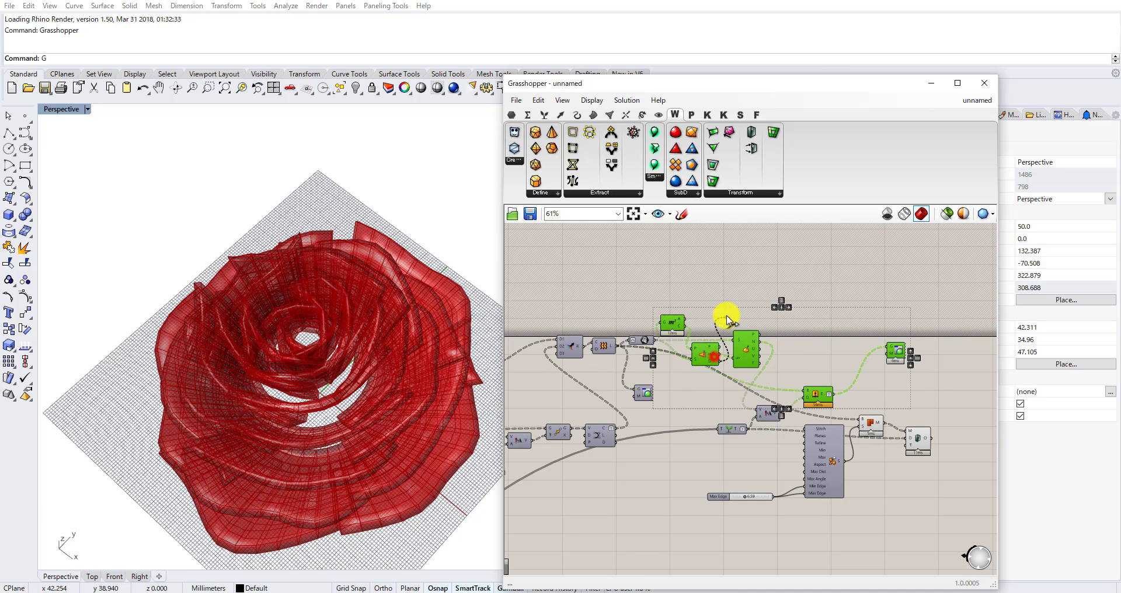
drag(727, 316, 726, 317)
drag(712, 352, 734, 303)
key(Delete)
scroll(656, 346, up, 3)
click(637, 337)
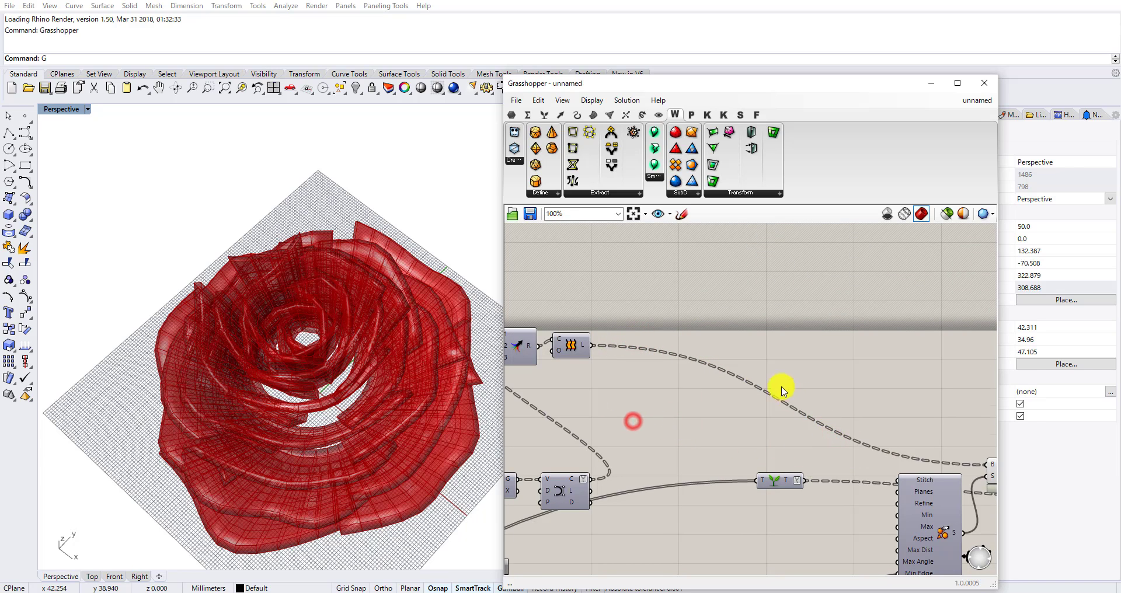
Move the mesh settings, slider, Mesh and wbThicken components closer to the rest of the definition and raise the Mesh component.
right_drag(781, 387, 638, 302)
scroll(643, 305, down, 4)
scroll(748, 354, up, 3)
drag(832, 470, 550, 307)
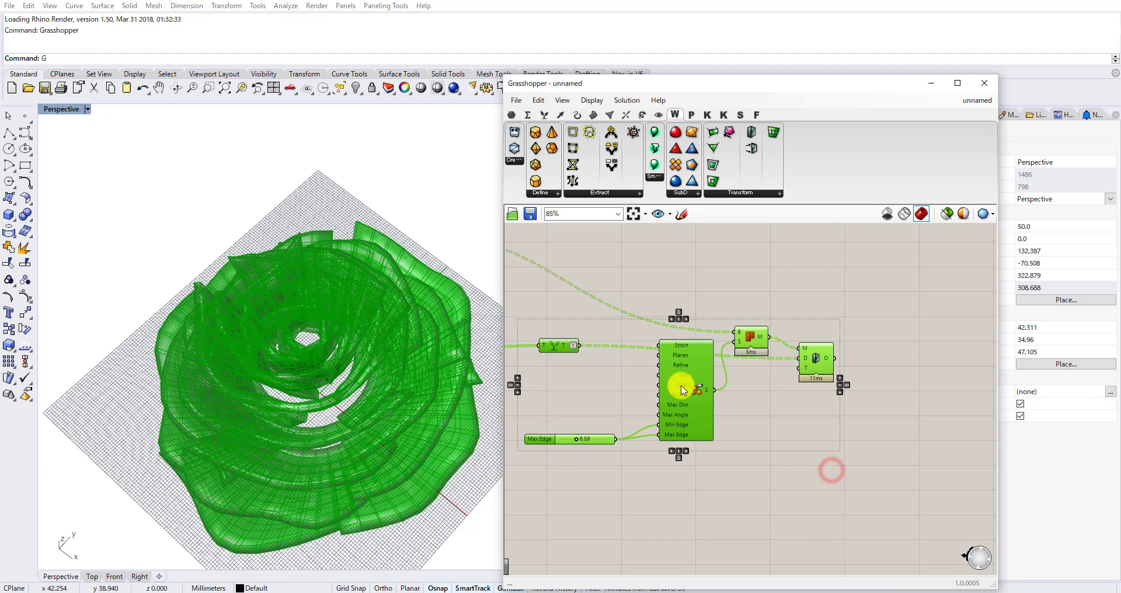
drag(693, 388, 566, 399)
click(645, 443)
scroll(632, 375, up, 3)
drag(630, 340, 628, 278)
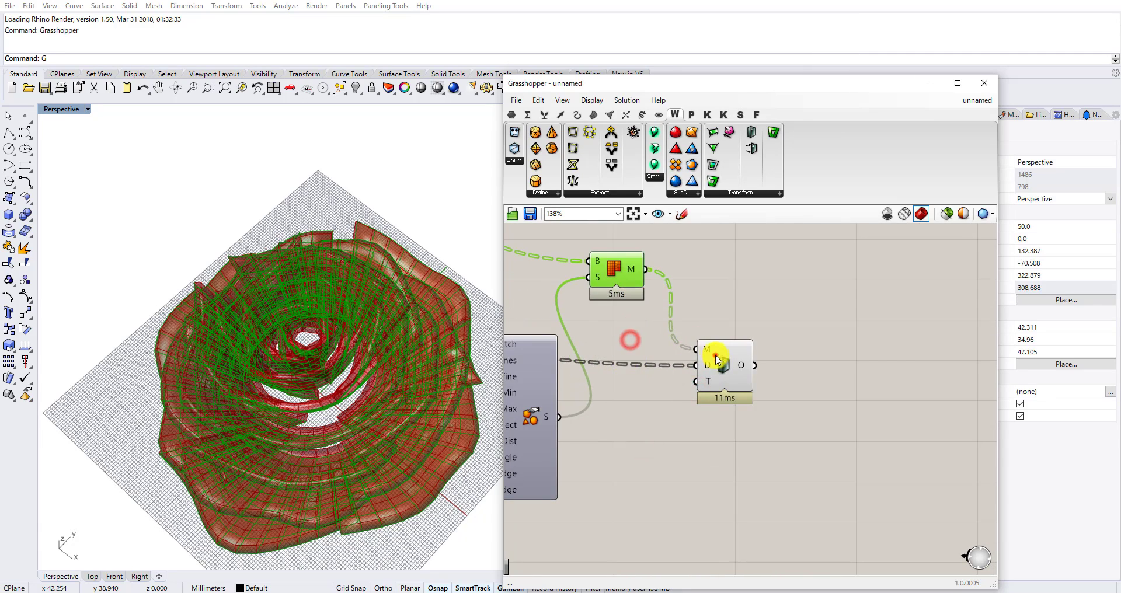
click(717, 359)
scroll(718, 359, down, 2)
right_click(625, 282)
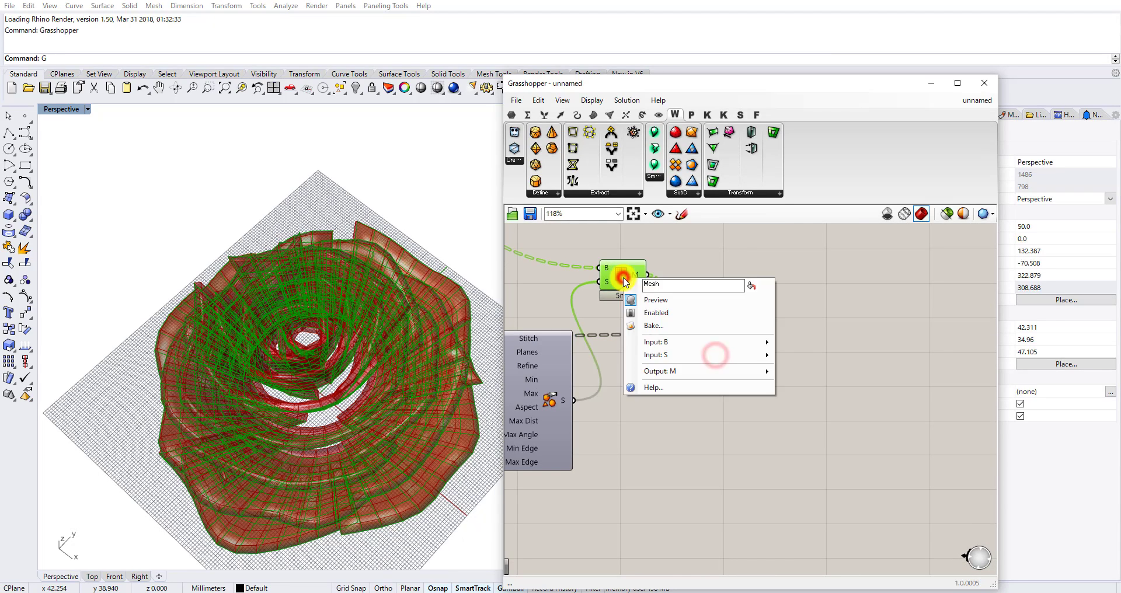
click(653, 317)
right_click(626, 279)
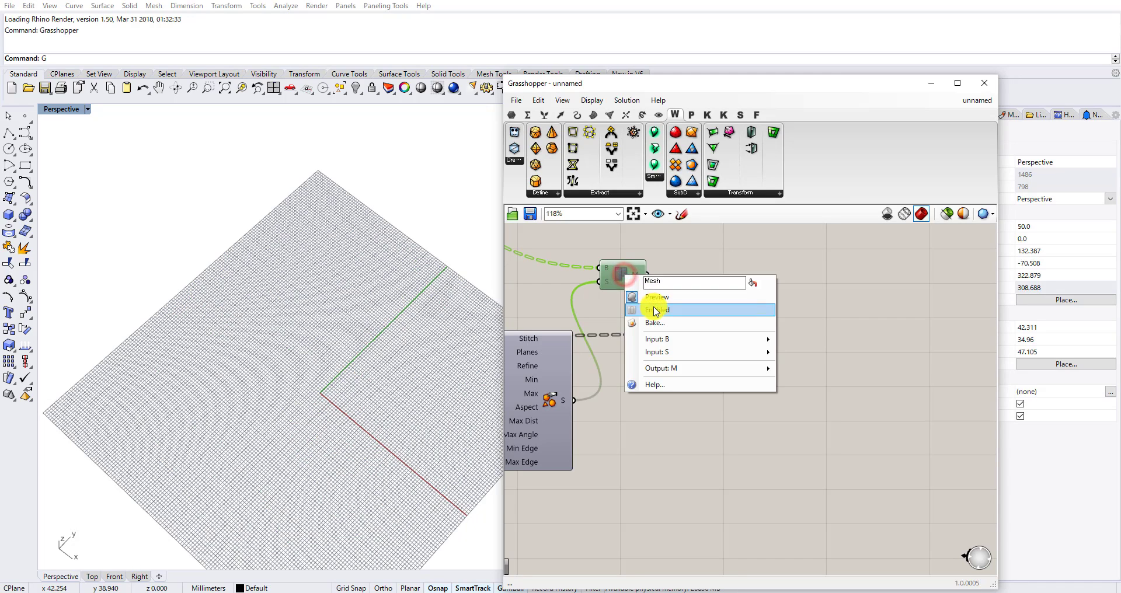
click(654, 307)
Turn off the viewport preview of the Mesh component.
right_click(630, 276)
click(708, 305)
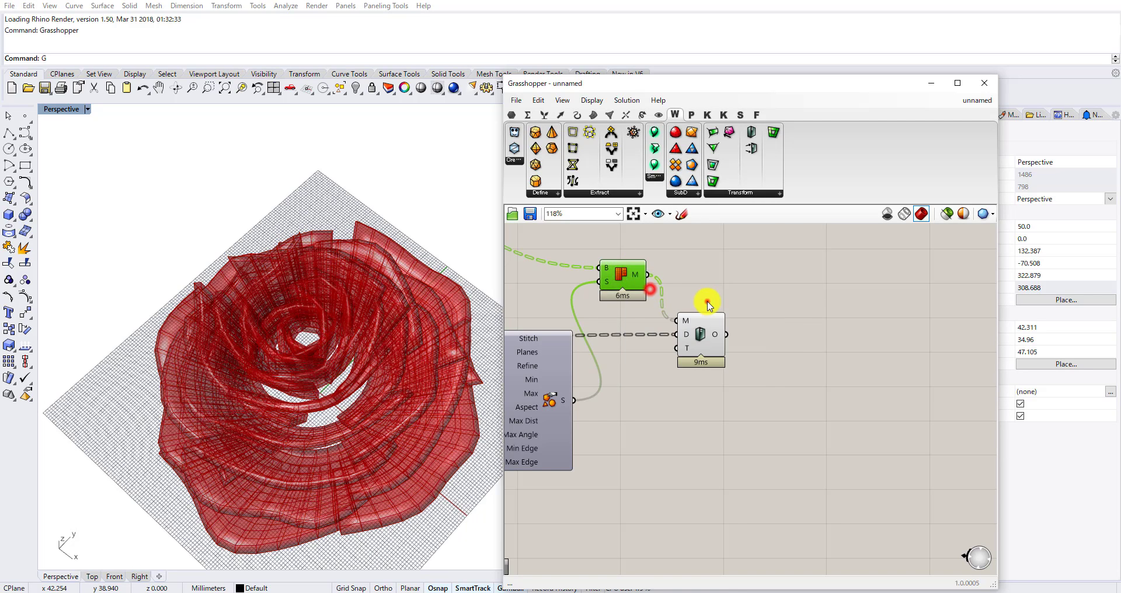
Add a Custom Preview component fed by the wbThicken output, and hide the wbThicken component's own preview.
double_click(791, 339)
text(previ)
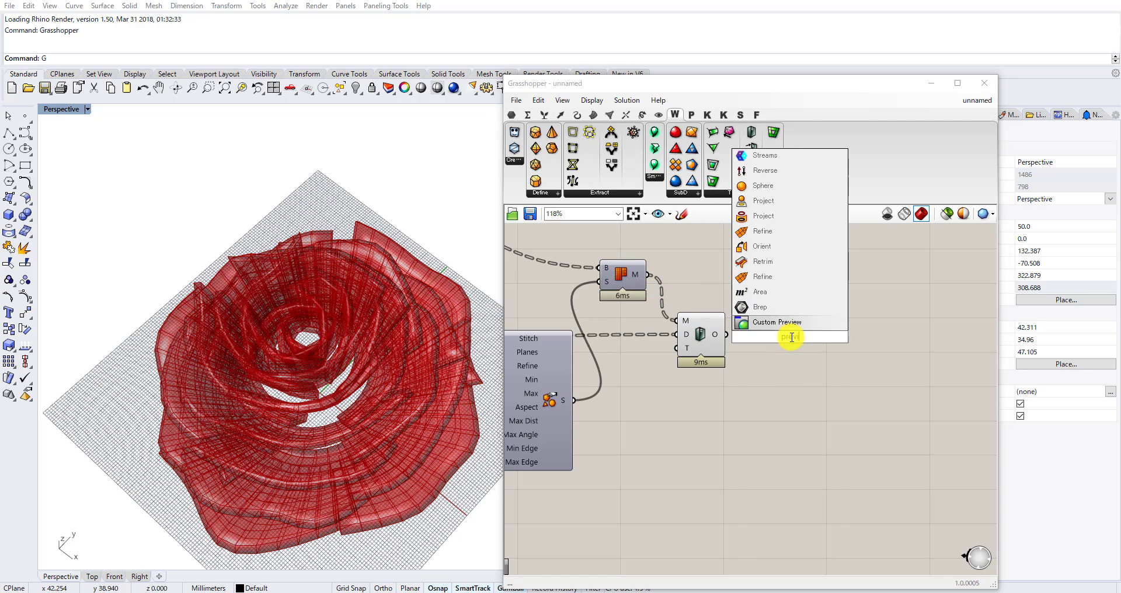
text(ew)
key(Return)
scroll(794, 336, up, 3)
drag(718, 333, 781, 327)
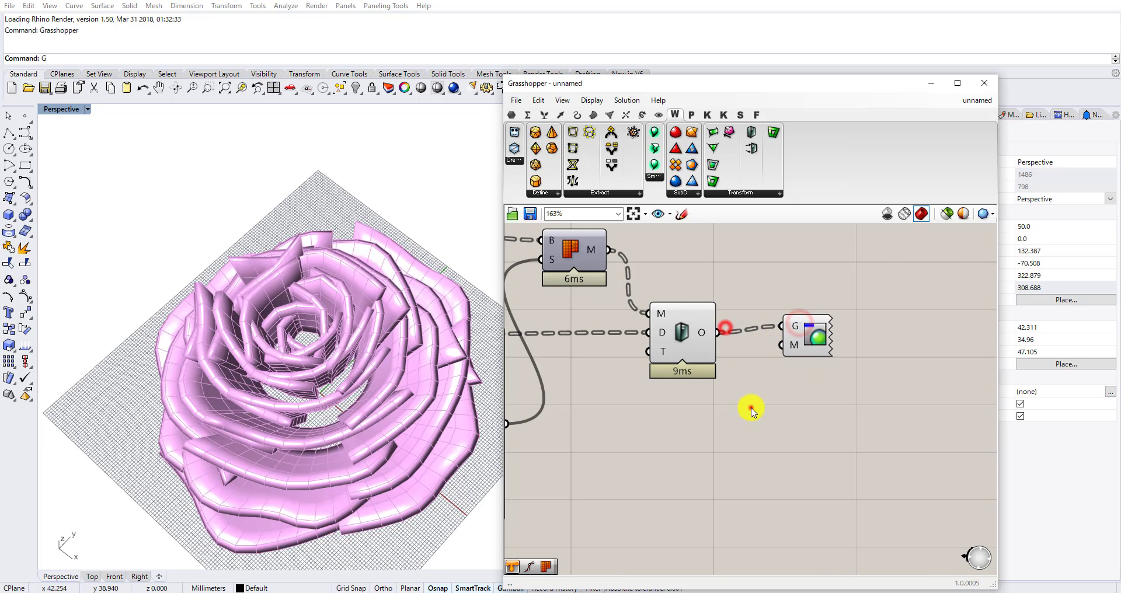
right_click(726, 259)
click(749, 278)
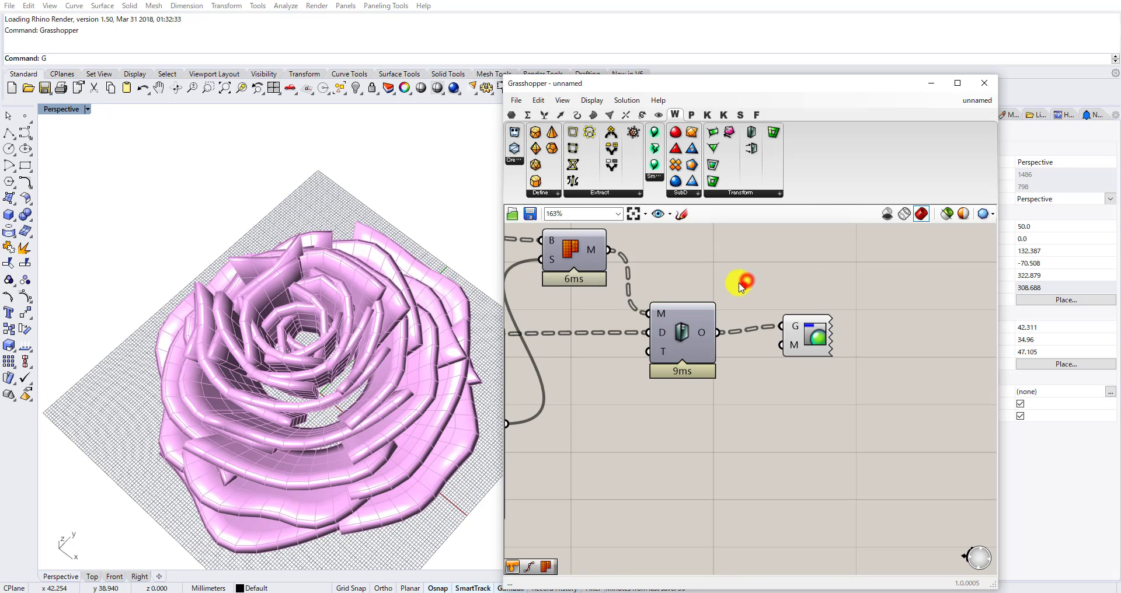
click(592, 101)
click(616, 168)
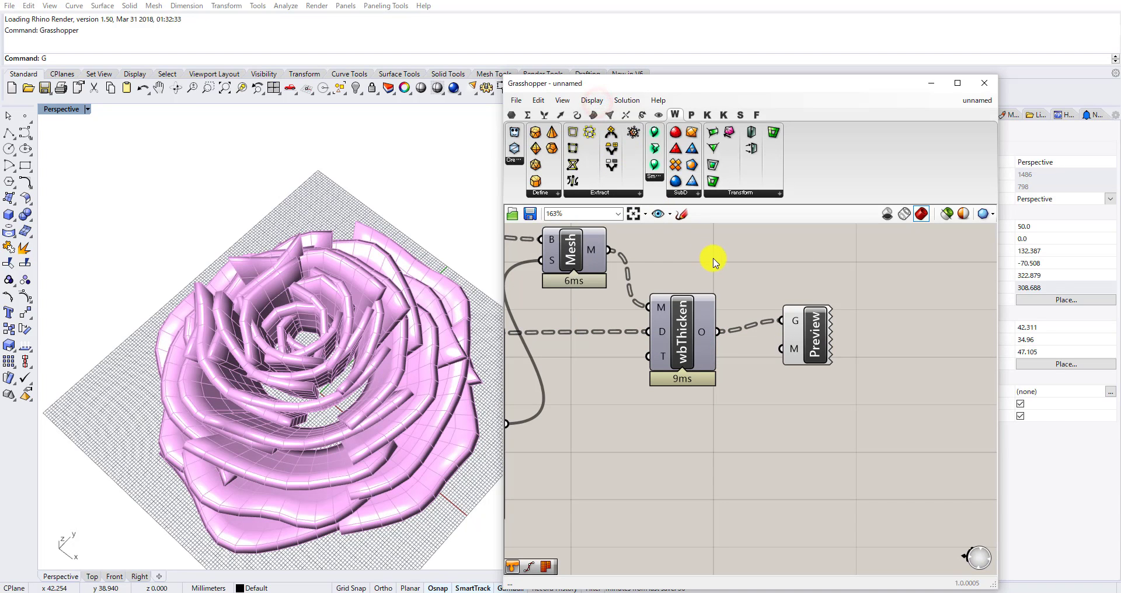
click(592, 101)
click(616, 114)
Turn off Preview Mesh Edges so the rose displays without mesh lines.
click(592, 100)
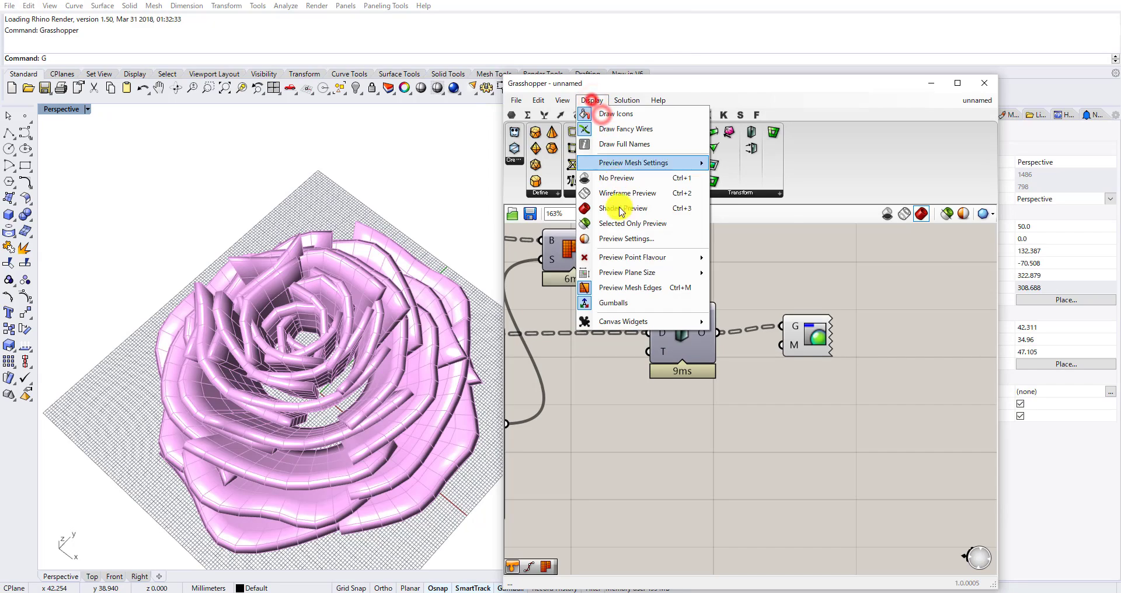
click(630, 283)
click(750, 280)
right_drag(351, 386, 432, 404)
scroll(413, 367, down, 5)
right_drag(401, 355, 416, 375)
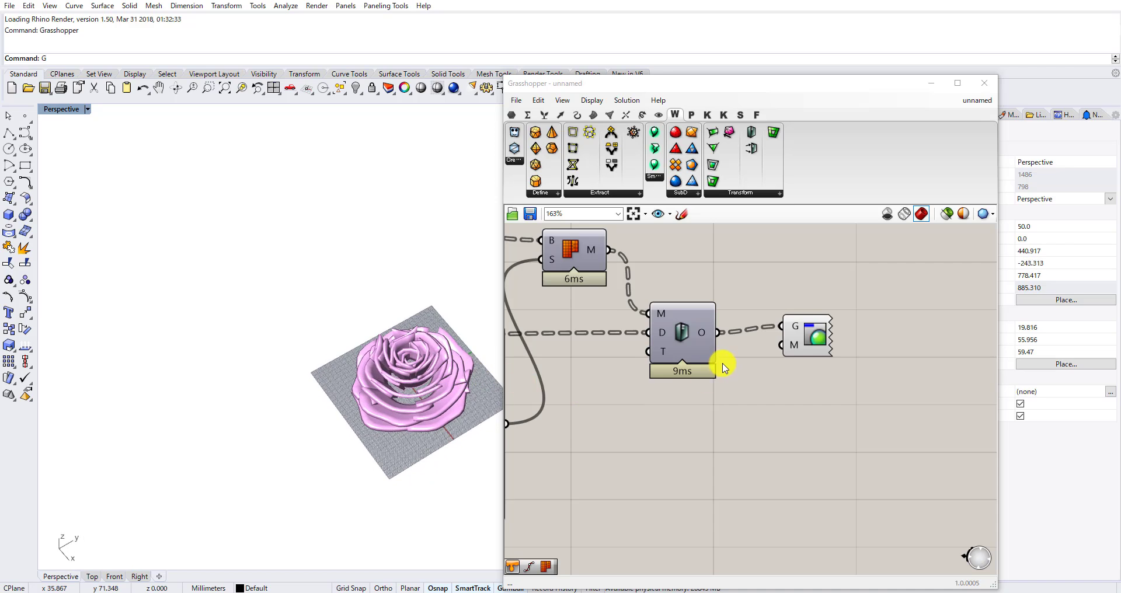
Place a Weaverbird Catmull-Clark Subdivision component near wbThicken and move the Custom Preview aside to make room for it.
scroll(723, 365, up, 2)
drag(834, 327, 847, 346)
right_drag(700, 357, 602, 380)
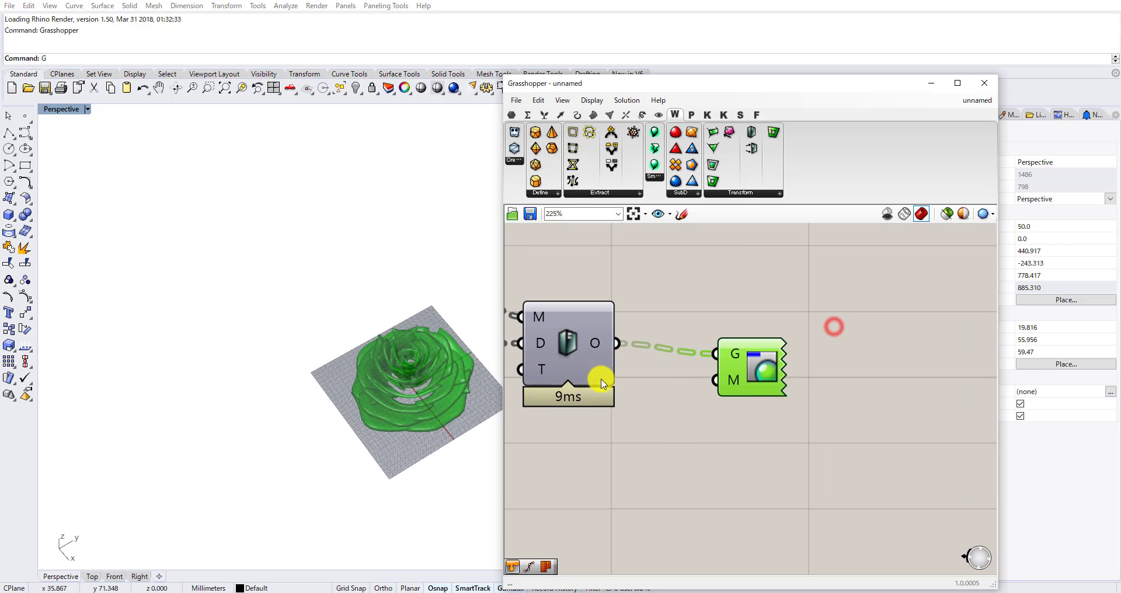
click(734, 236)
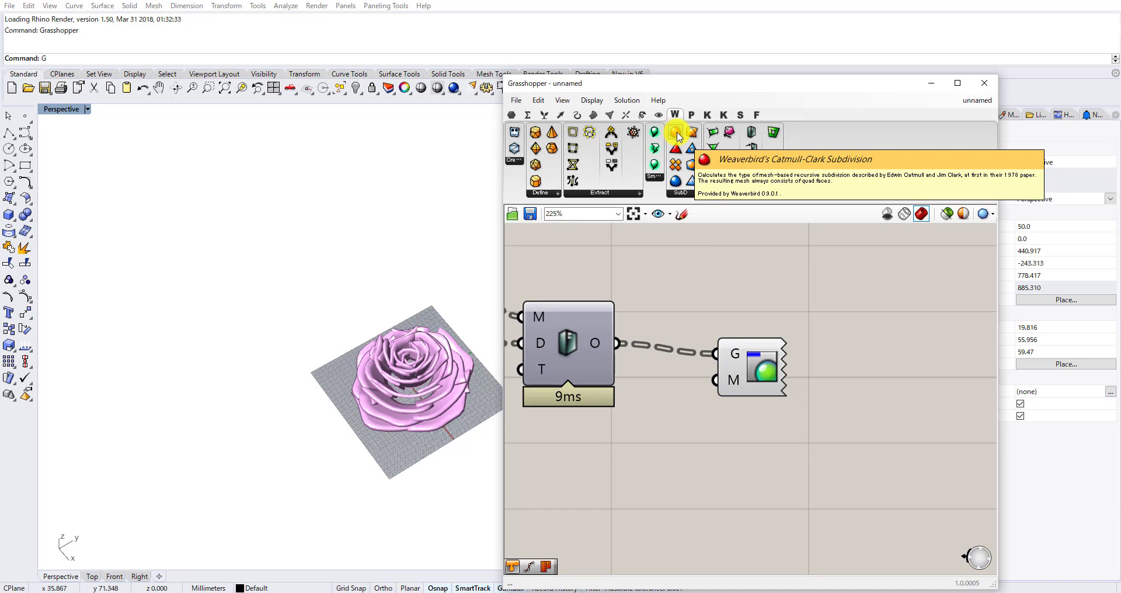
drag(677, 135, 775, 474)
scroll(738, 379, up, 2)
drag(753, 375, 834, 361)
scroll(832, 361, down, 3)
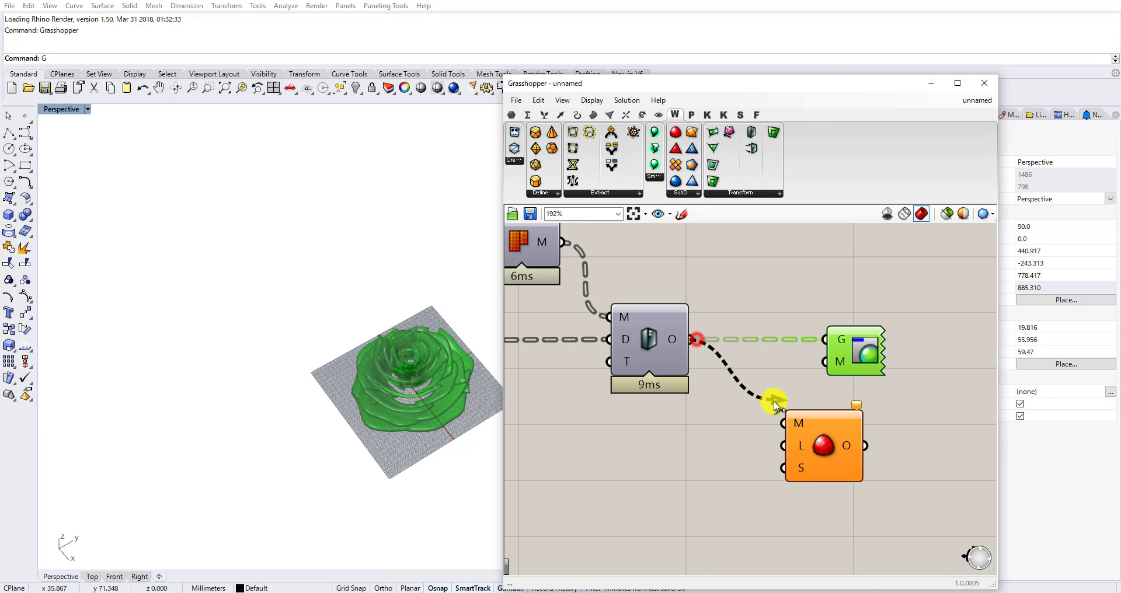
Route the wbThicken output through the Catmull-Clark Subdivision component into the Custom Preview geometry, hiding the subdivision's own preview.
drag(777, 404, 784, 423)
drag(830, 467, 754, 454)
scroll(812, 435, up, 2)
drag(809, 346, 832, 304)
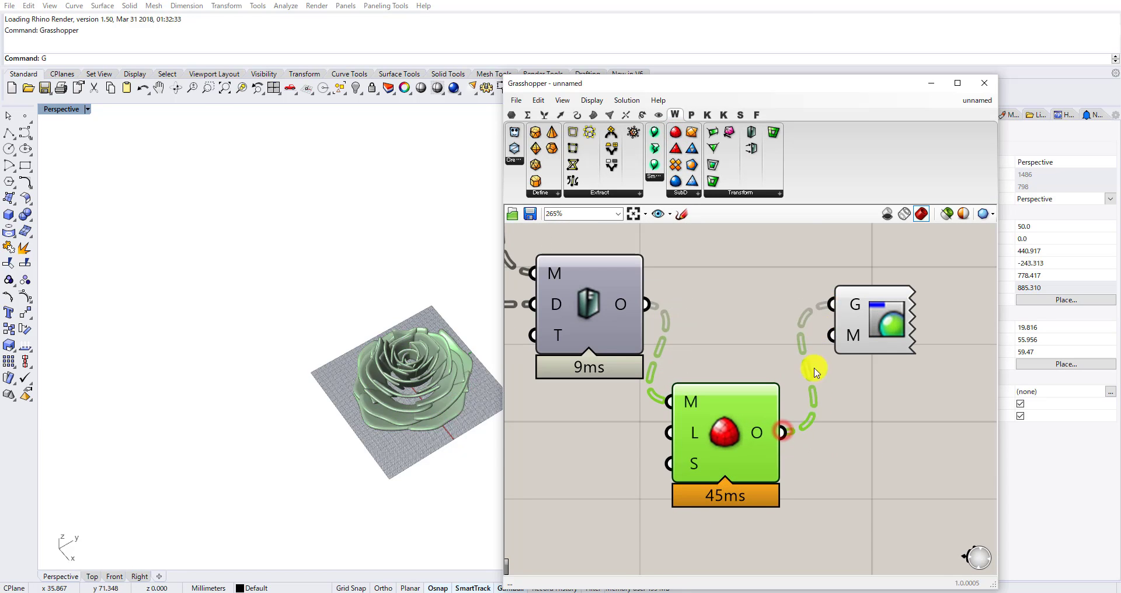
right_click(817, 461)
click(843, 443)
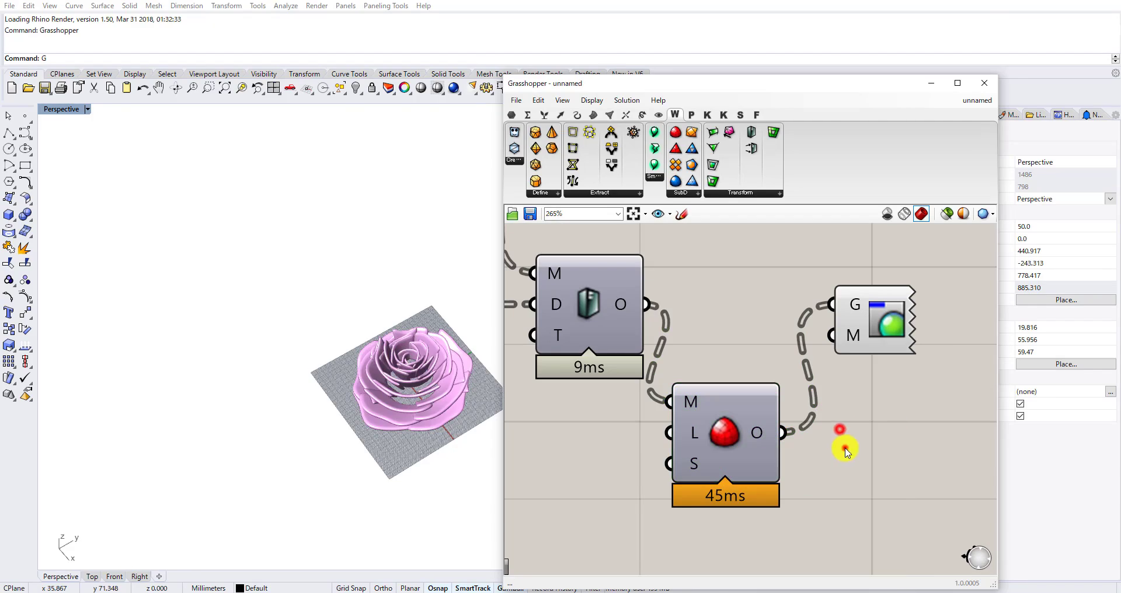
Try larger mesh edge lengths on the Max Edge slider, ending at 10.70.
right_drag(416, 374, 443, 368)
scroll(431, 401, up, 4)
scroll(616, 367, down, 4)
right_drag(606, 368, 769, 333)
right_drag(650, 344, 745, 333)
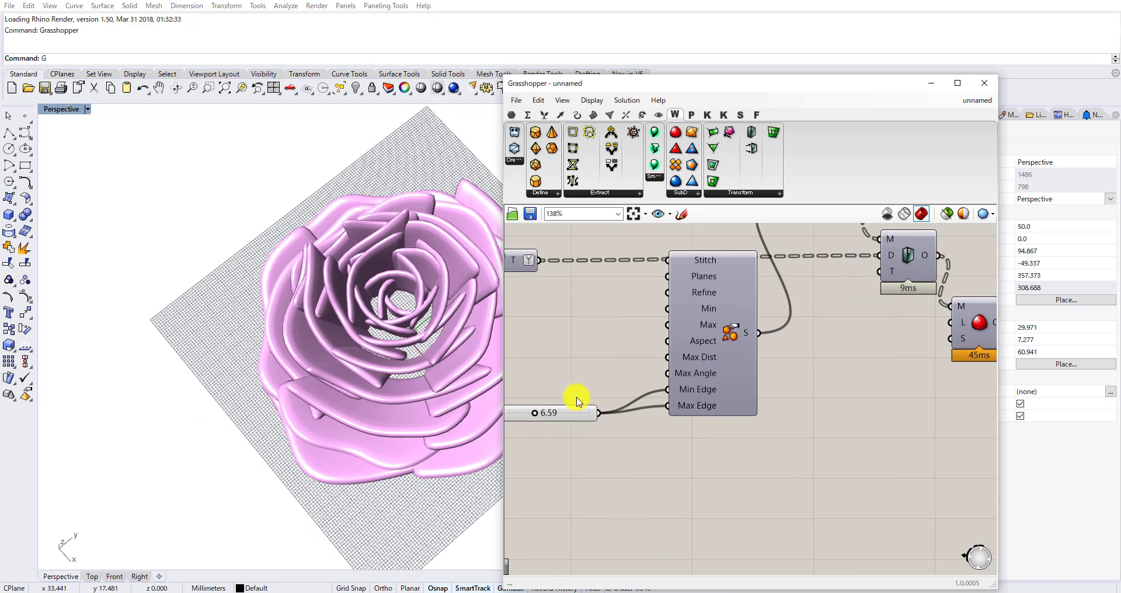
scroll(638, 387, up, 4)
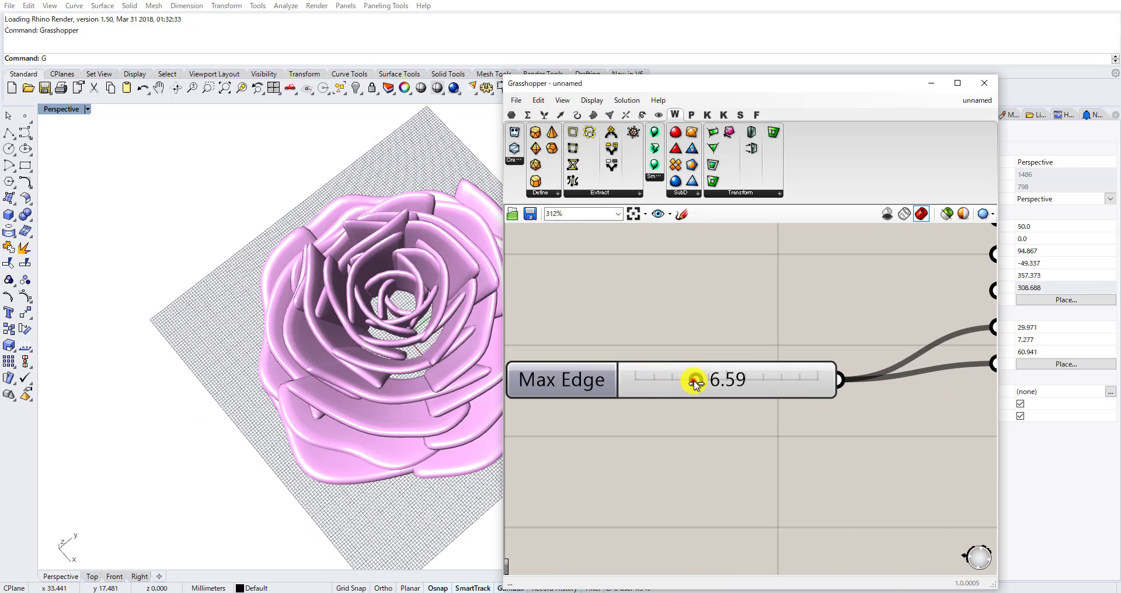
drag(695, 383, 756, 383)
mouse_move(476, 373)
right_down()
mouse_move(448, 289)
mouse_move(426, 366)
mouse_move(388, 368)
mouse_move(394, 295)
mouse_move(365, 224)
mouse_move(409, 233)
mouse_move(408, 266)
right_up()
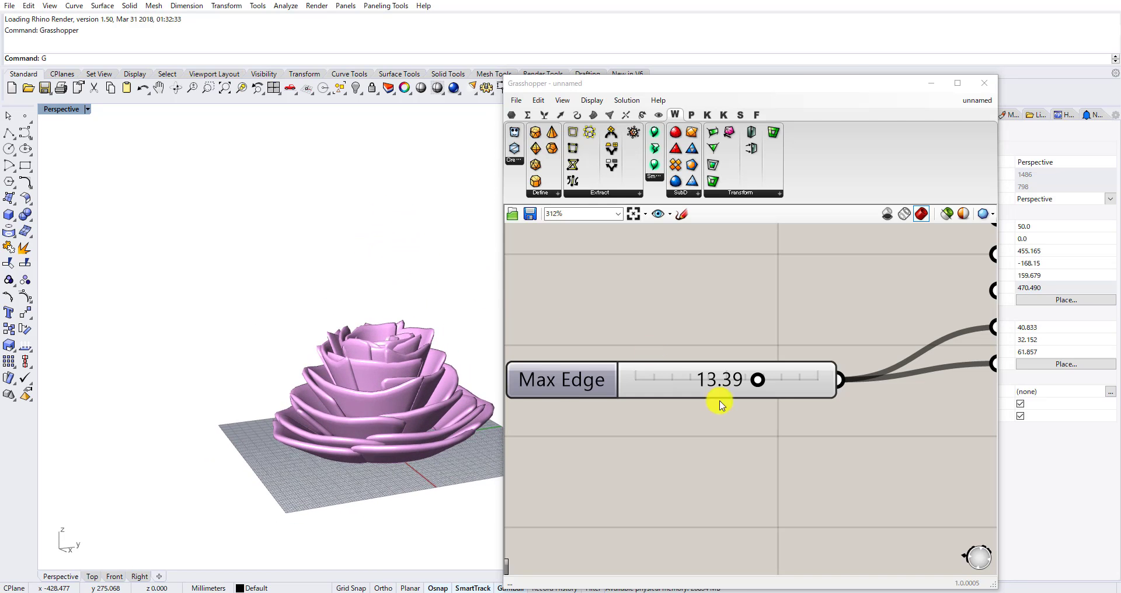
scroll(733, 386, up, 2)
drag(750, 371, 729, 366)
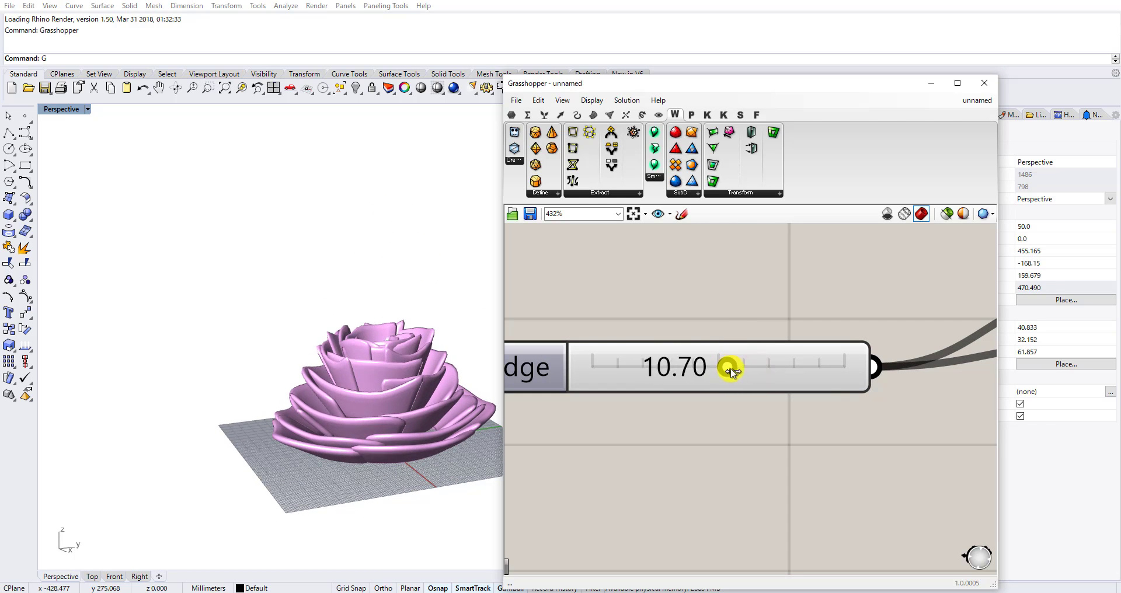
Set the Count slider feeding the curve division to 10 and inspect the rose from above.
scroll(730, 369, down, 8)
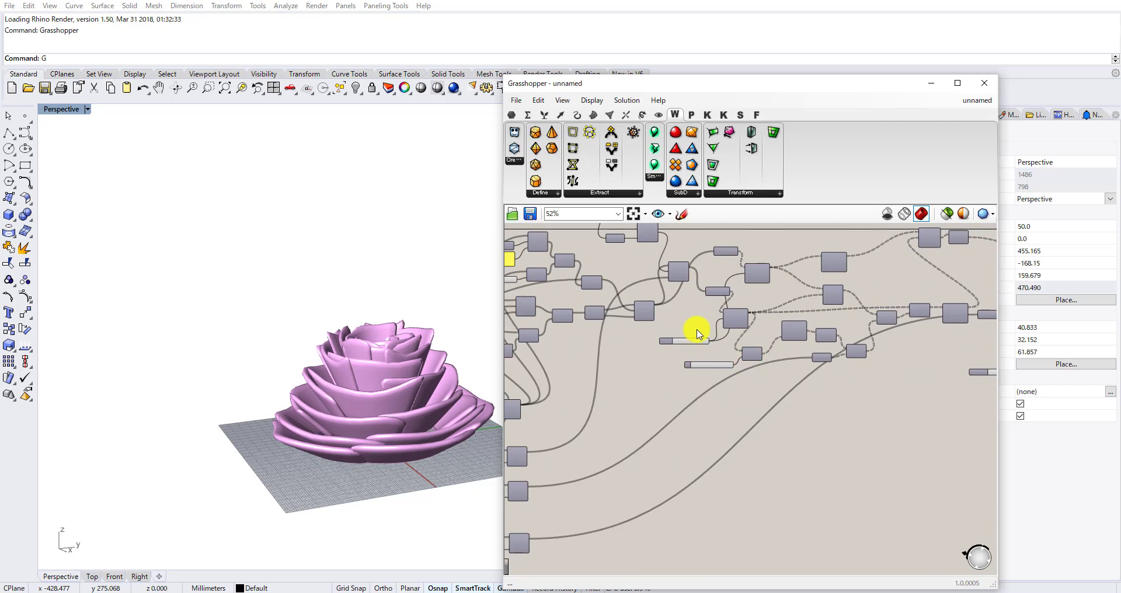
scroll(699, 333, up, 6)
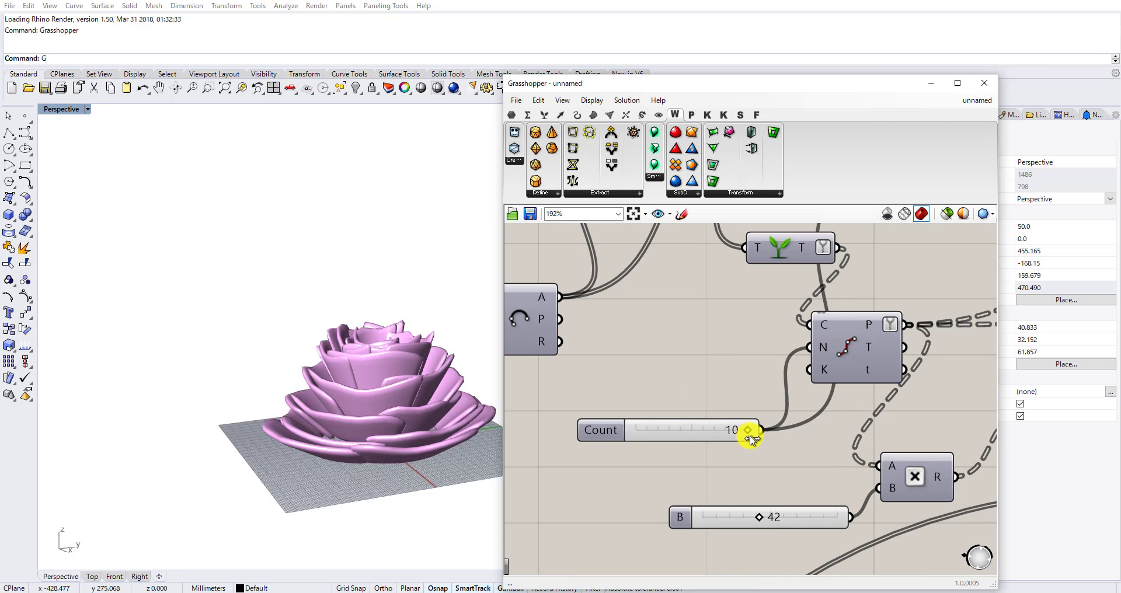
right_drag(343, 326, 466, 393)
Set the Max Edge slider of the mesh settings to 11.19 and inspect the rose.
scroll(399, 401, down, 4)
scroll(397, 411, up, 8)
scroll(621, 408, down, 5)
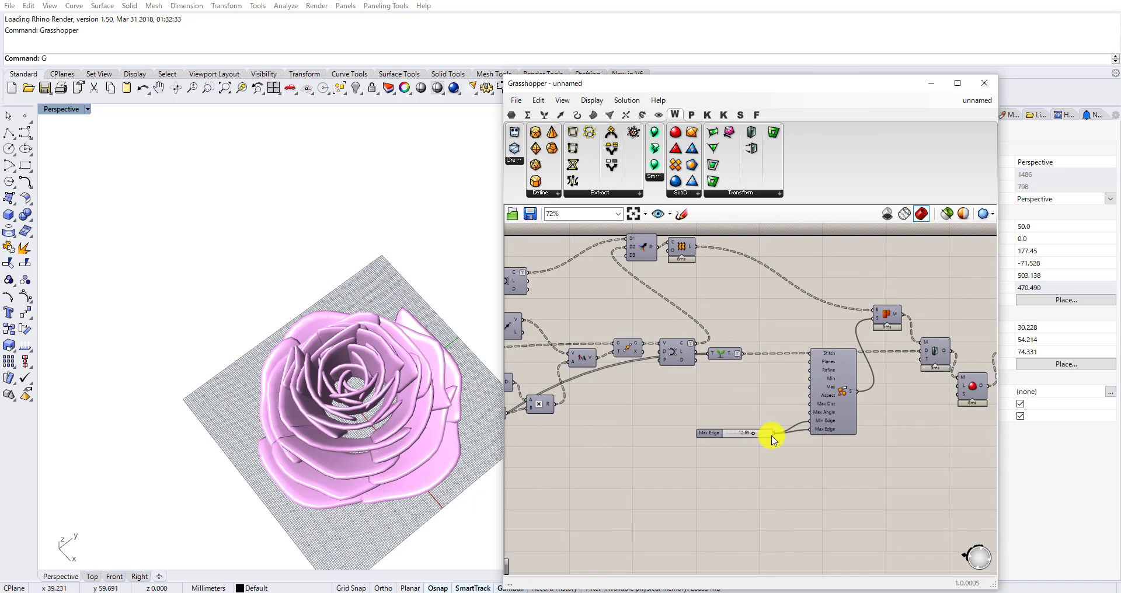
scroll(772, 440, up, 5)
drag(731, 426, 713, 431)
mouse_move(363, 393)
right_down()
mouse_move(283, 280)
mouse_move(345, 395)
right_up()
scroll(345, 396, down, 3)
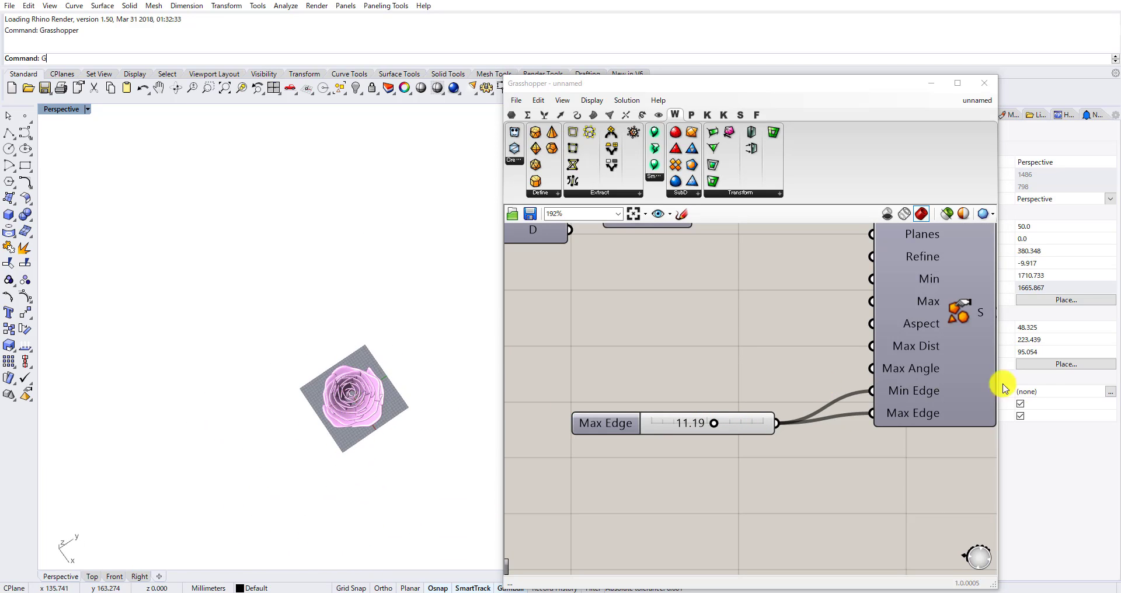
scroll(709, 403, down, 5)
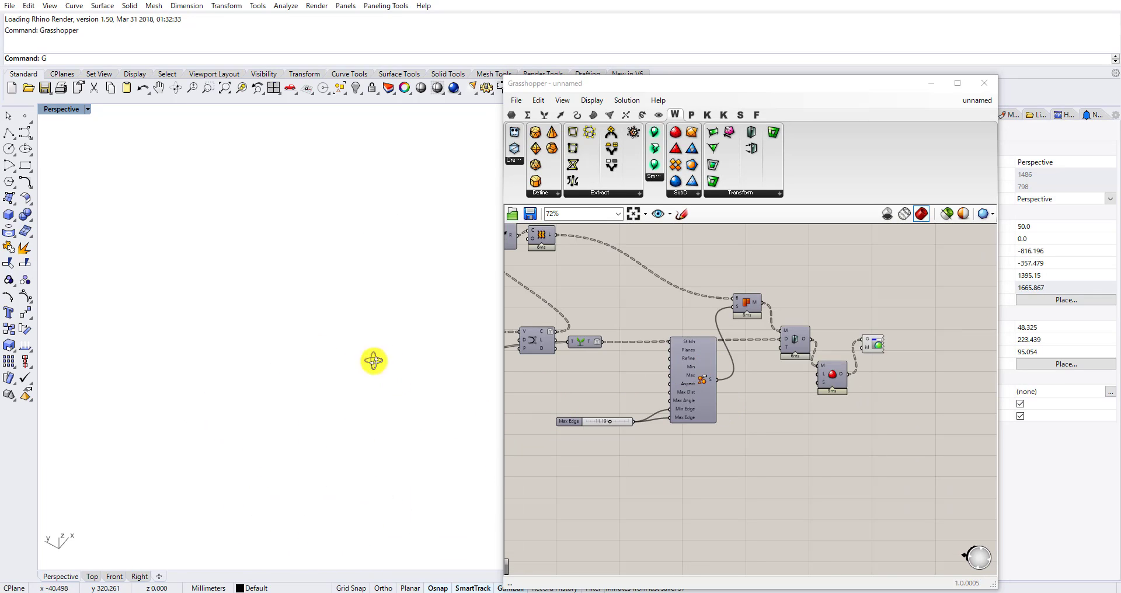
Push the lowest Domain end slider to 5.0 and raise that slider's maximum limit.
right_drag(374, 361, 327, 401)
scroll(399, 458, up, 4)
shift+right_drag(398, 458, 325, 390)
right_drag(324, 390, 312, 441)
right_drag(583, 390, 938, 262)
scroll(879, 295, down, 4)
right_drag(669, 394, 817, 346)
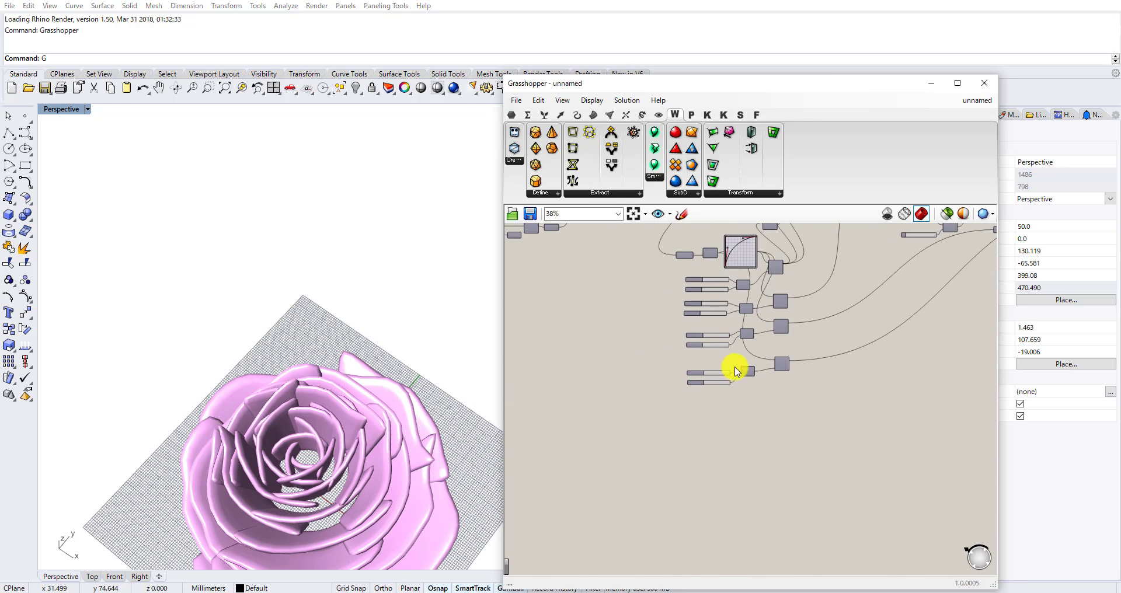
scroll(736, 370, up, 8)
drag(698, 396, 791, 386)
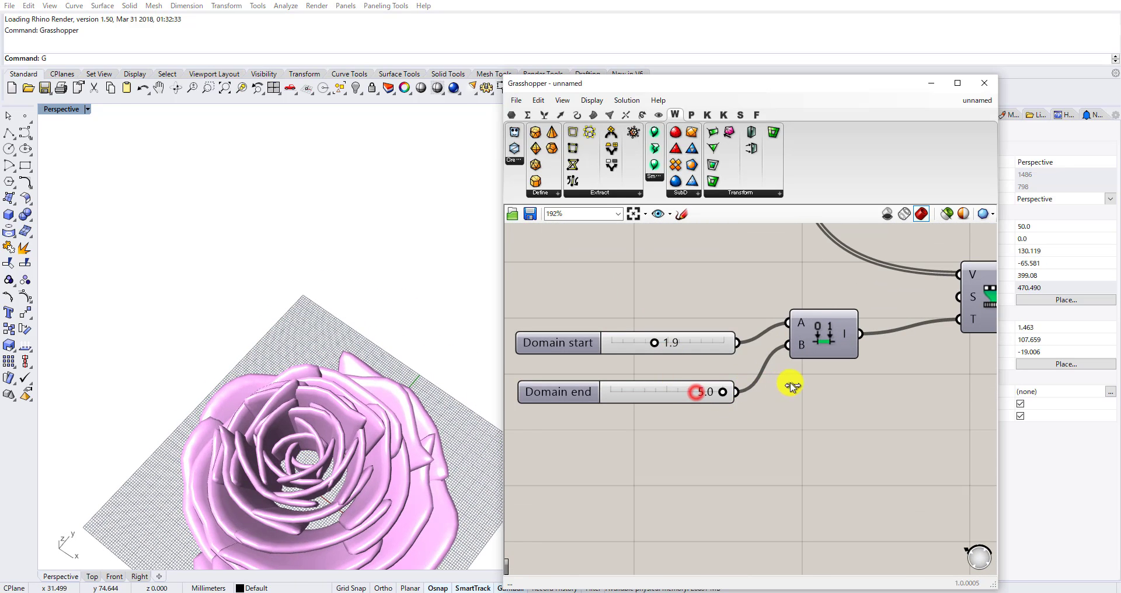
scroll(627, 392, up, 1)
double_click(578, 392)
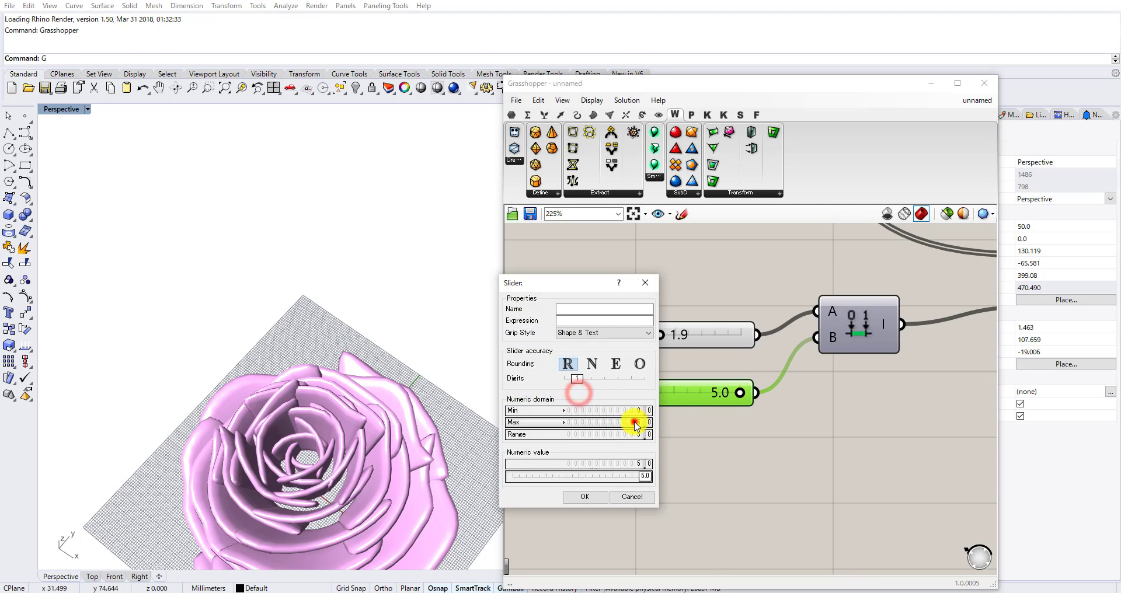
click(581, 497)
Set the lowest Domain end slider to 7.0 for thicker petals and inspect the rose.
scroll(678, 418, up, 1)
drag(674, 395, 737, 394)
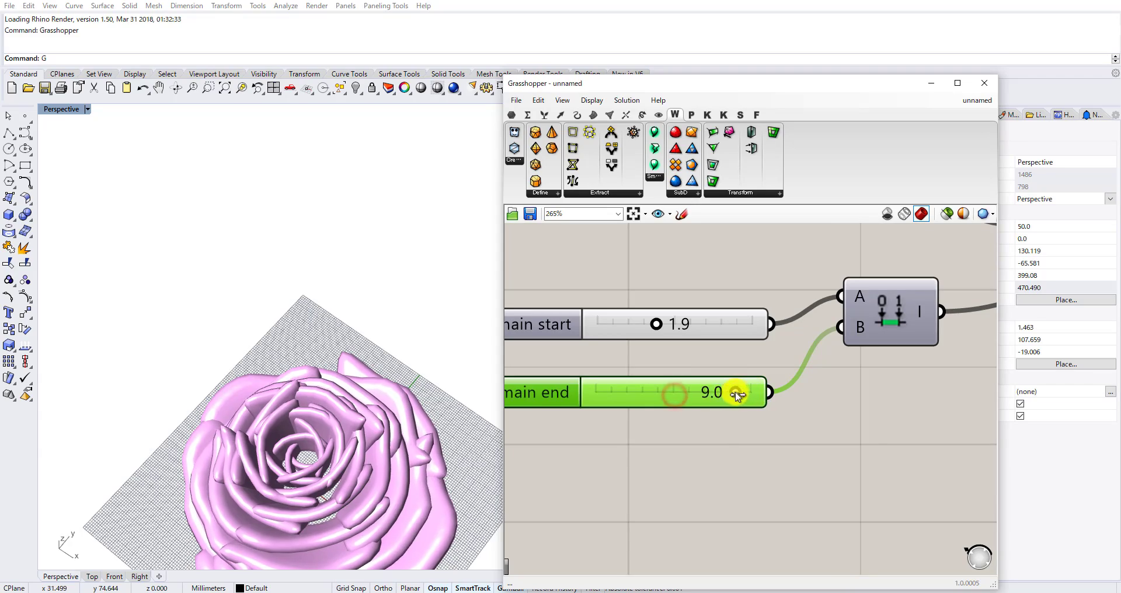
right_drag(444, 402, 369, 343)
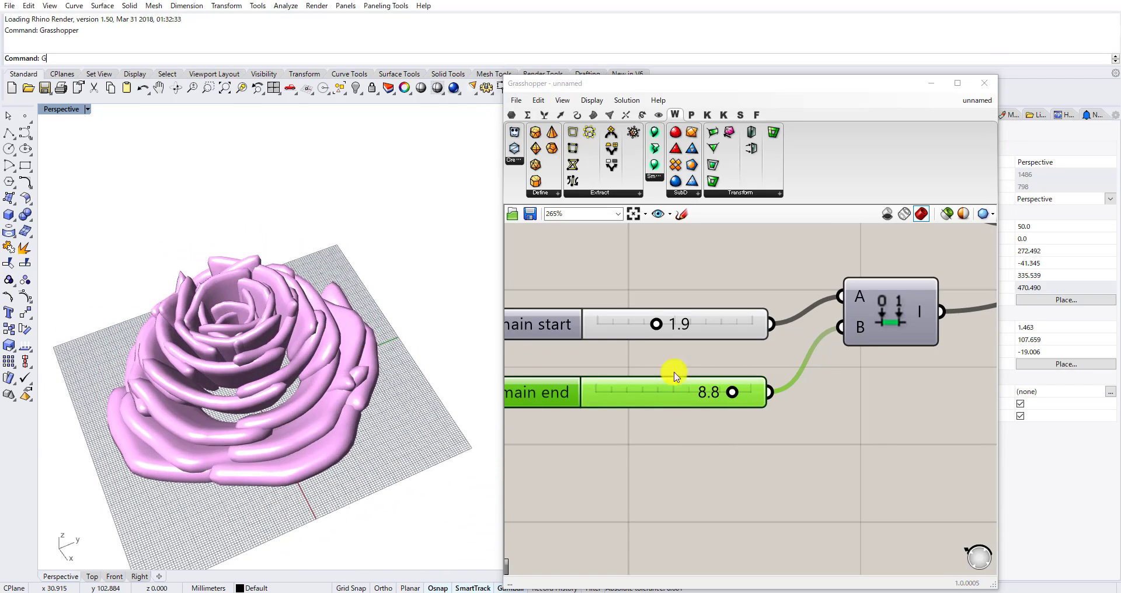
drag(729, 395, 701, 392)
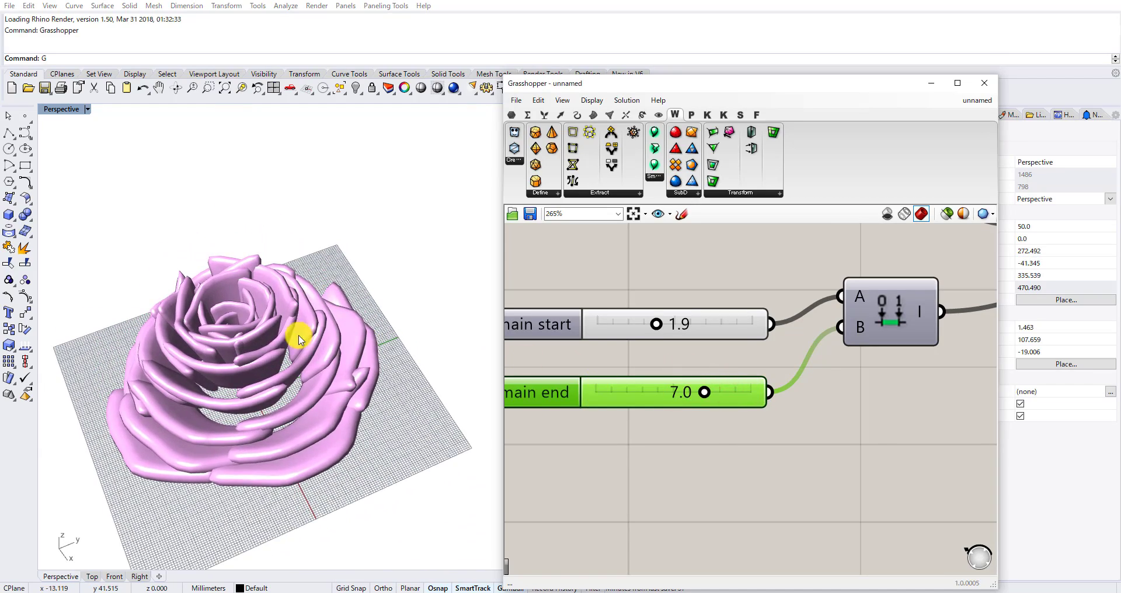
right_drag(299, 340, 659, 323)
scroll(738, 310, down, 5)
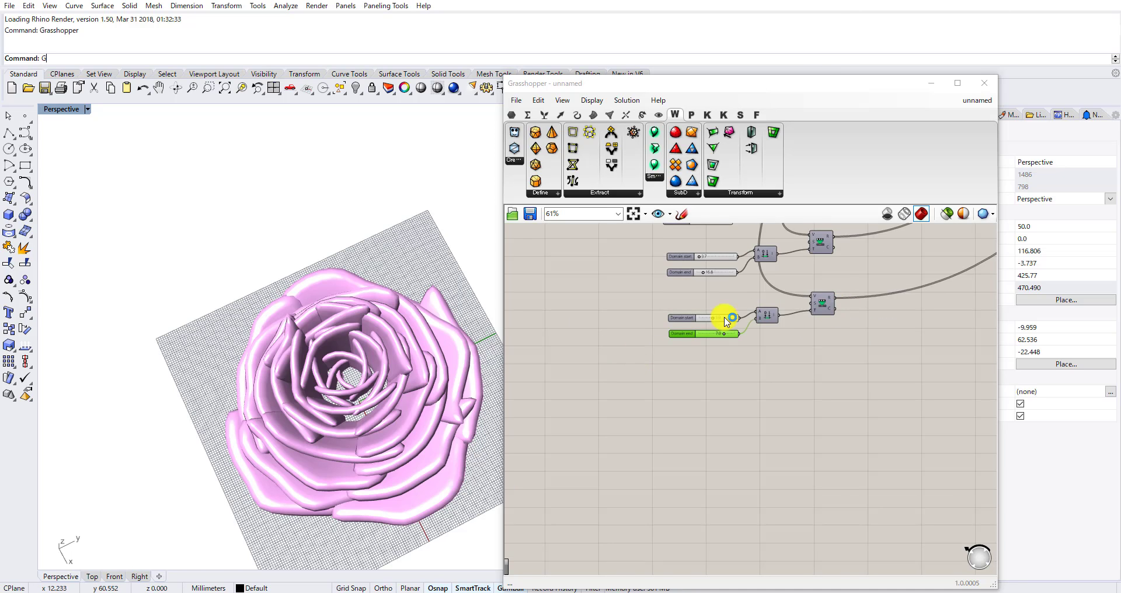
Set the Max Edge slider of the mesh settings to 10.79 and inspect the rose from the side.
right_drag(736, 326, 633, 372)
scroll(634, 373, up, 3)
right_drag(816, 303, 696, 325)
scroll(694, 327, down, 4)
right_drag(923, 273, 783, 307)
scroll(724, 358, up, 4)
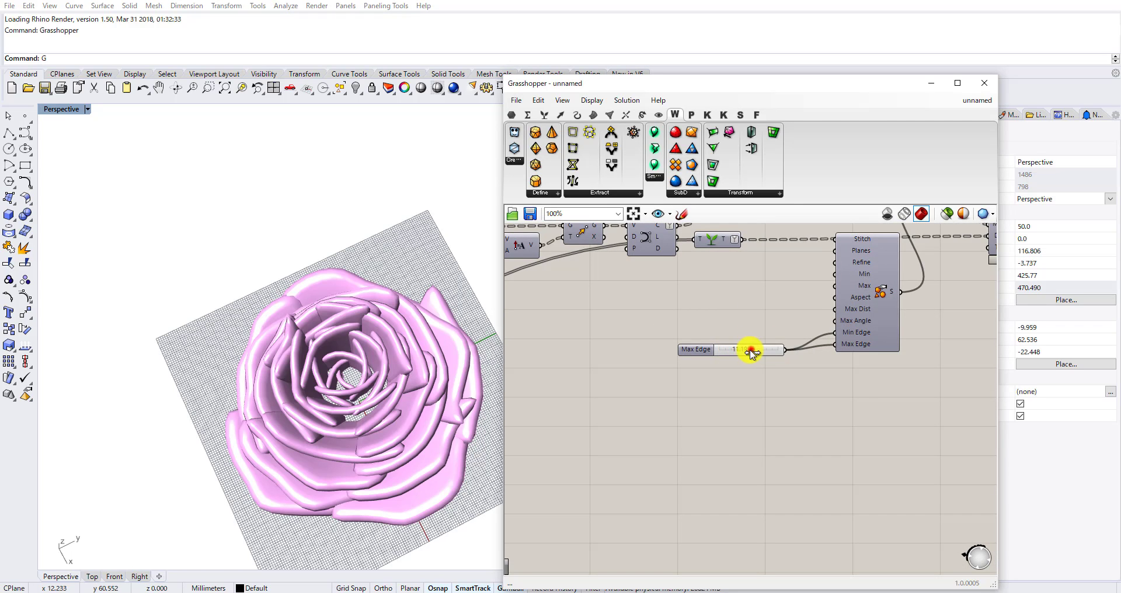
mouse_move(751, 352)
mouse_down()
mouse_move(764, 353)
mouse_move(738, 350)
mouse_up()
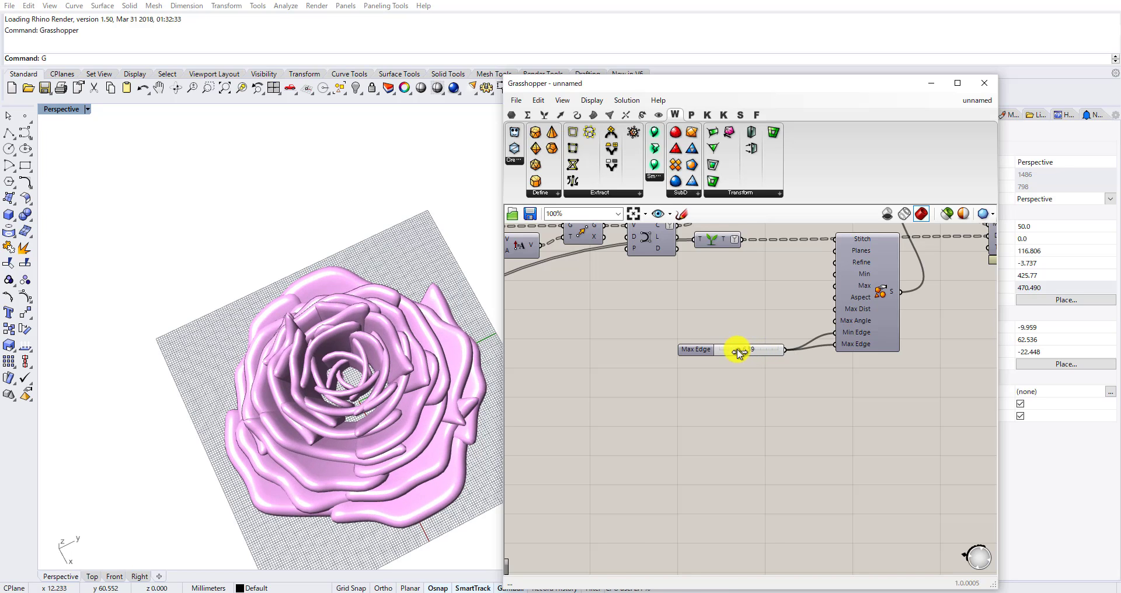
right_drag(308, 364, 501, 333)
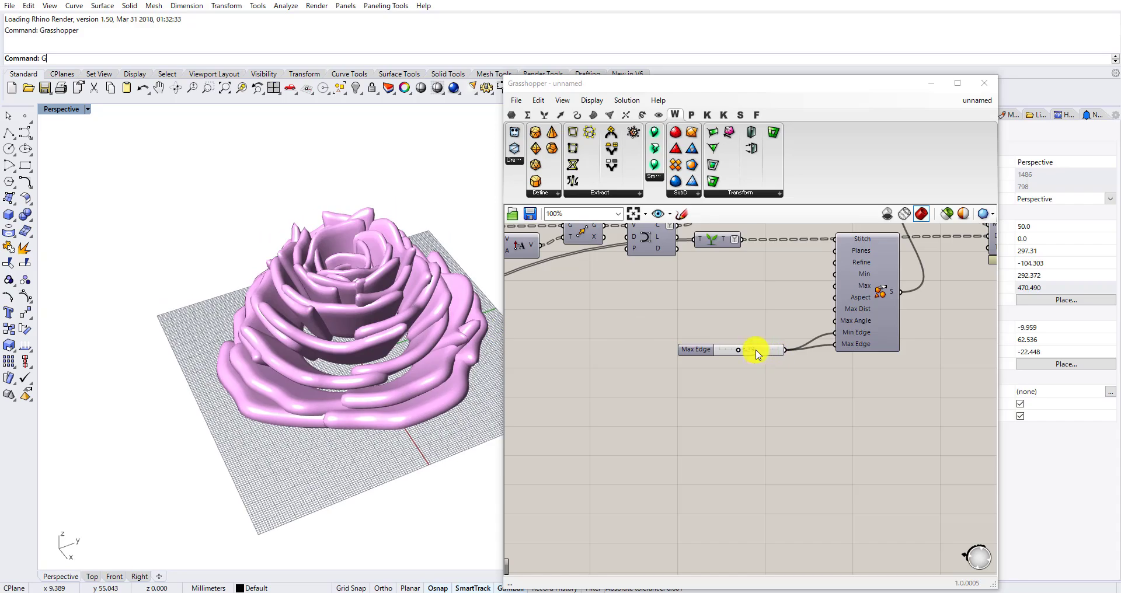
drag(737, 353, 751, 356)
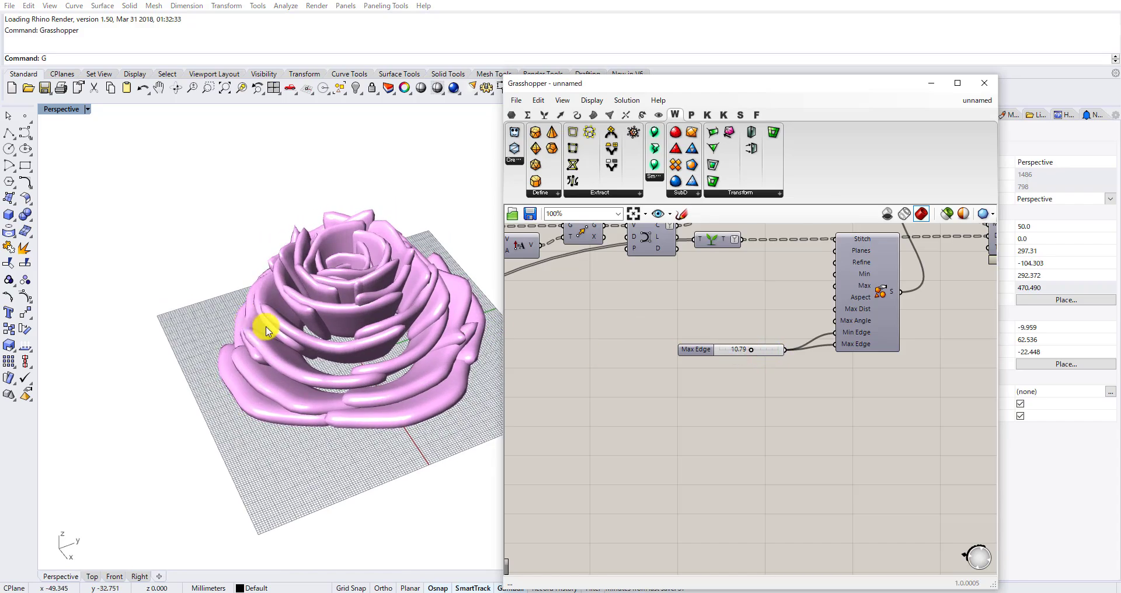
right_drag(267, 331, 316, 304)
Set the lowest Domain end slider to 5.6 and inspect the rose from above.
scroll(634, 336, down, 8)
right_drag(600, 364, 739, 332)
scroll(603, 364, up, 6)
click(671, 359)
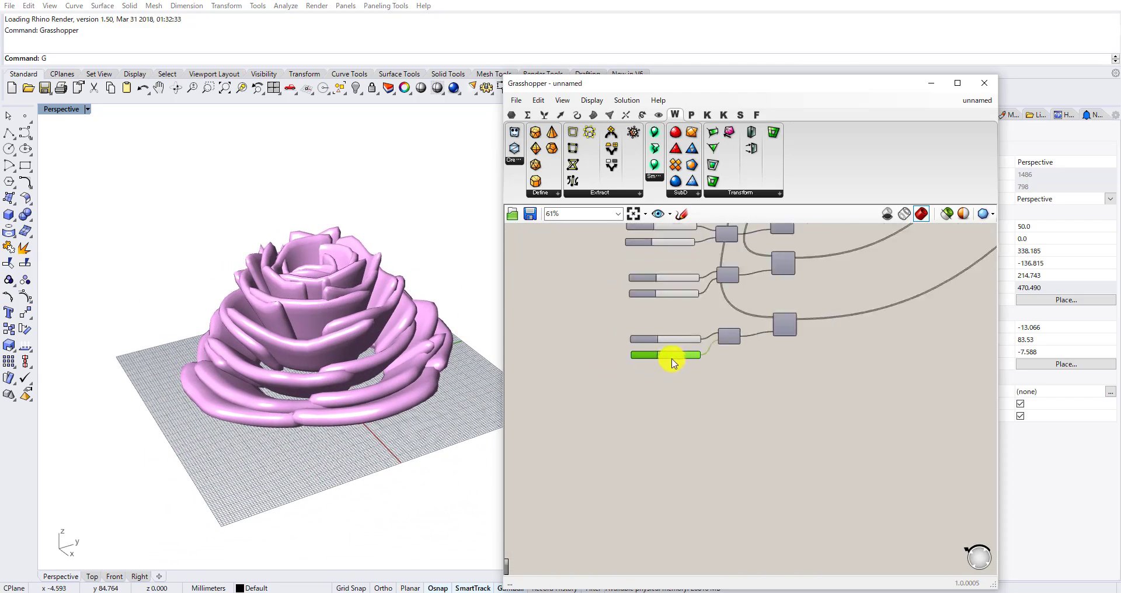
scroll(674, 362, up, 6)
drag(701, 350, 700, 353)
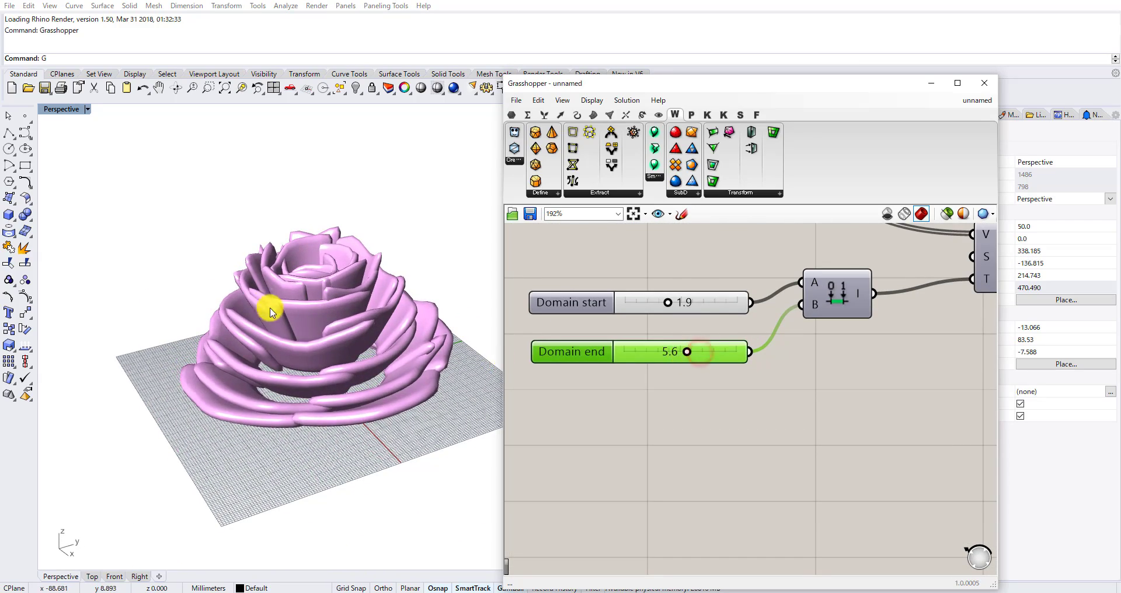
right_drag(270, 311, 255, 353)
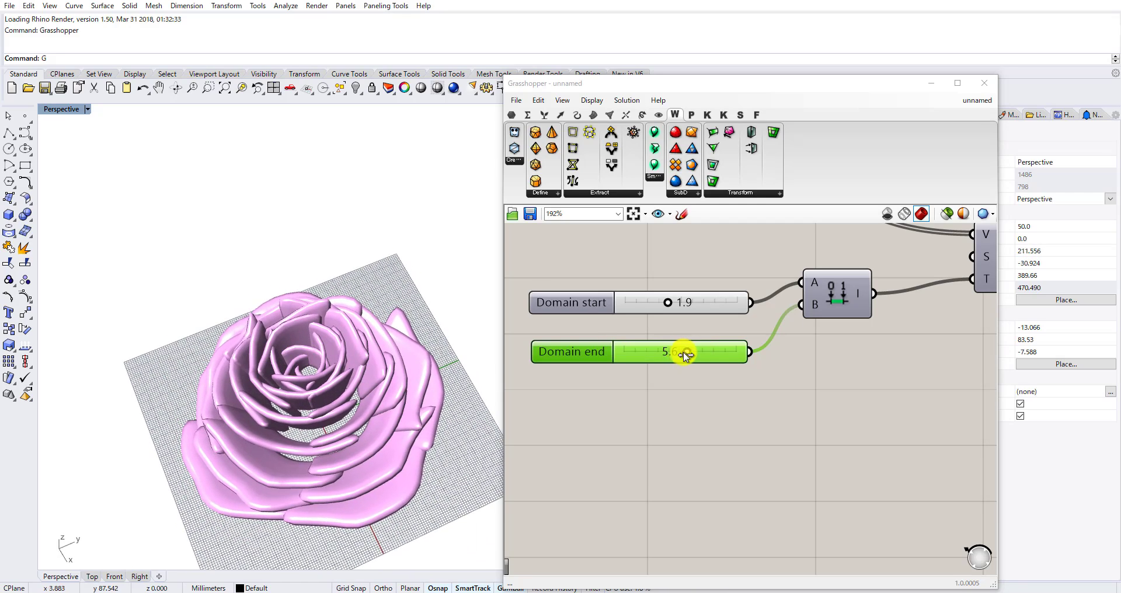
Move the Custom Preview component farther from the mesh subdivision component at the end of the definition.
scroll(358, 333, down, 3)
scroll(788, 374, down, 8)
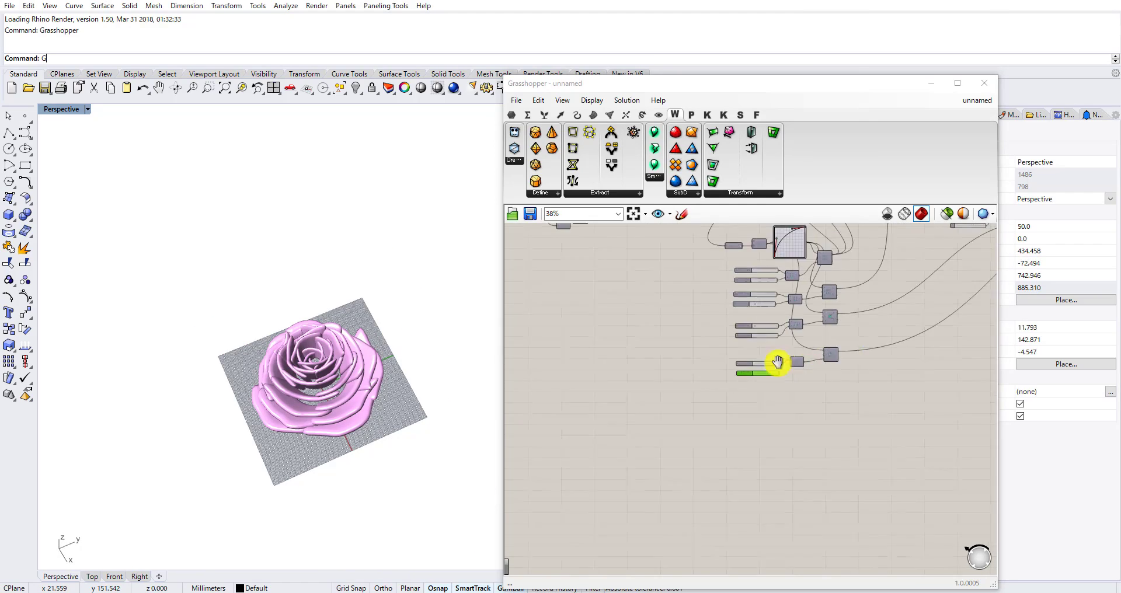
right_drag(778, 362, 579, 432)
right_drag(841, 324, 596, 412)
scroll(711, 351, up, 5)
right_drag(648, 341, 752, 362)
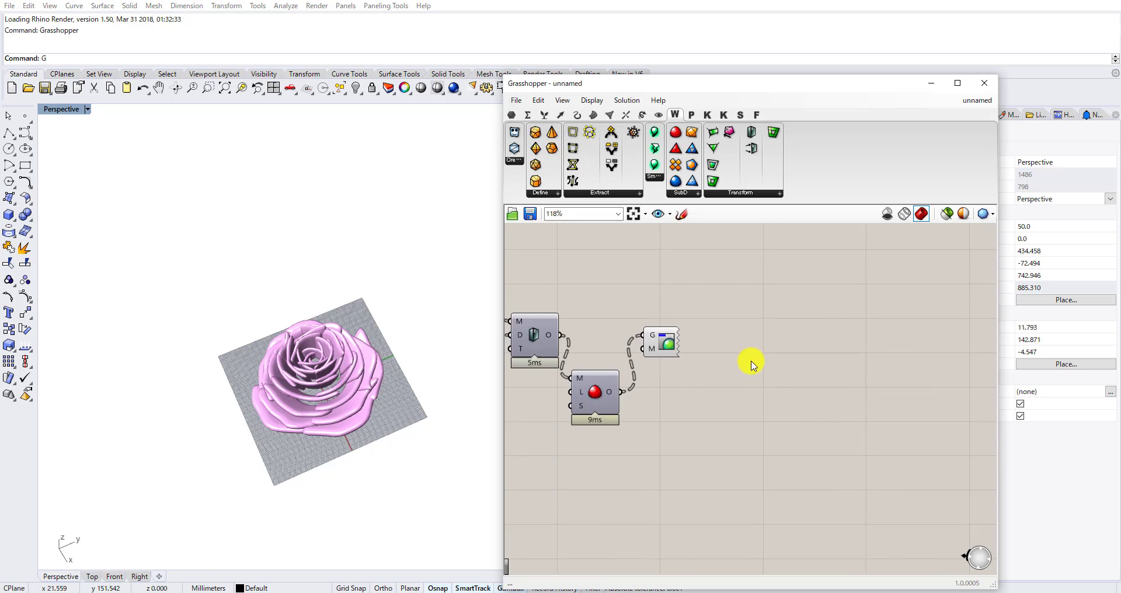
scroll(634, 369, up, 3)
drag(678, 330, 760, 297)
scroll(744, 322, down, 4)
click(629, 448)
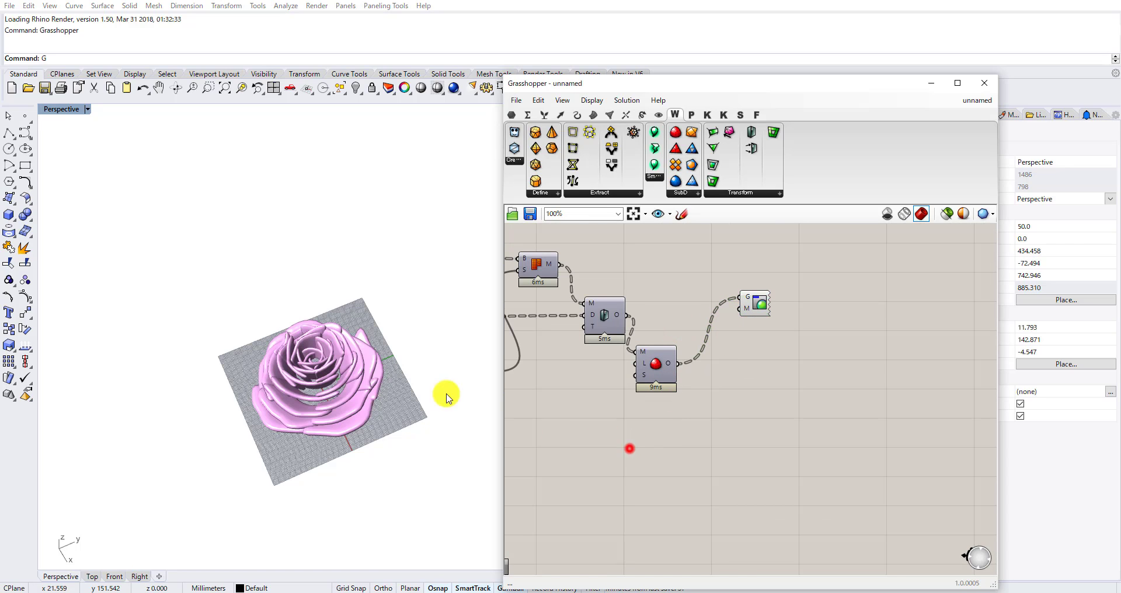
Add a Sphere component in the empty canvas area below the mesh settings and thickening components.
scroll(716, 351, down, 3)
double_click(691, 402)
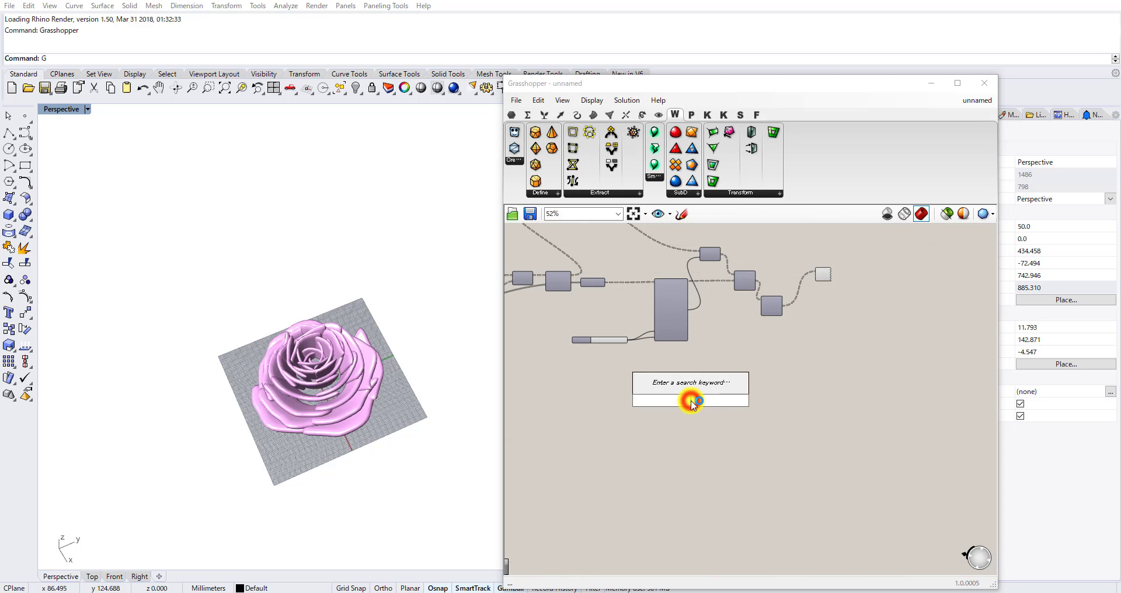
text(sphere)
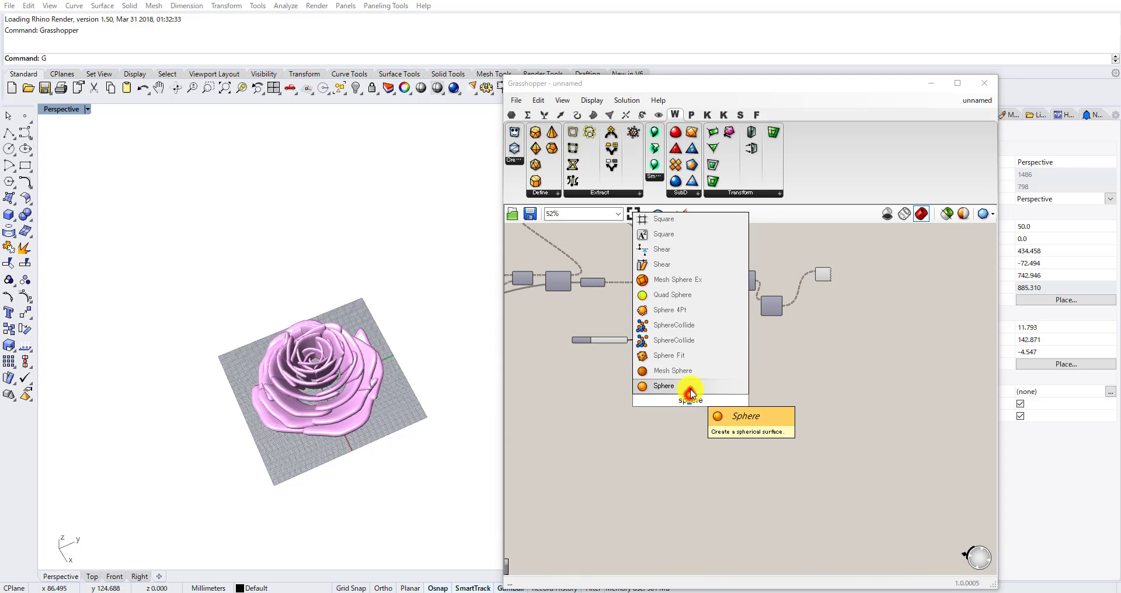
click(691, 391)
scroll(691, 399, up, 3)
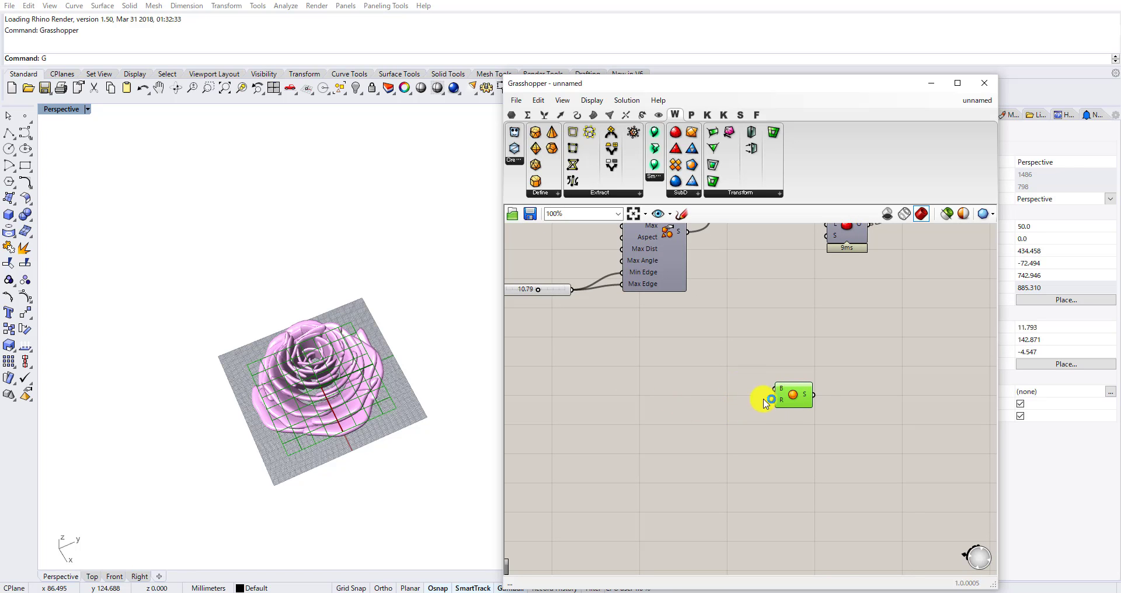
Create a number slider with value 400 and connect it to the Sphere's radius input.
scroll(765, 403, up, 2)
click(698, 415)
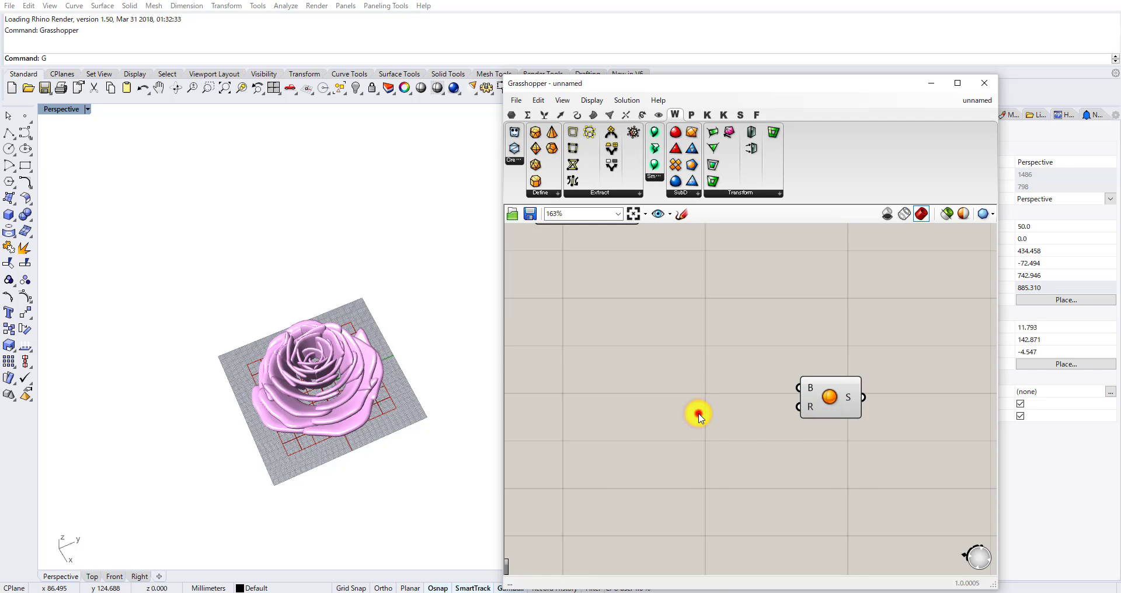
double_click(699, 416)
text(40)
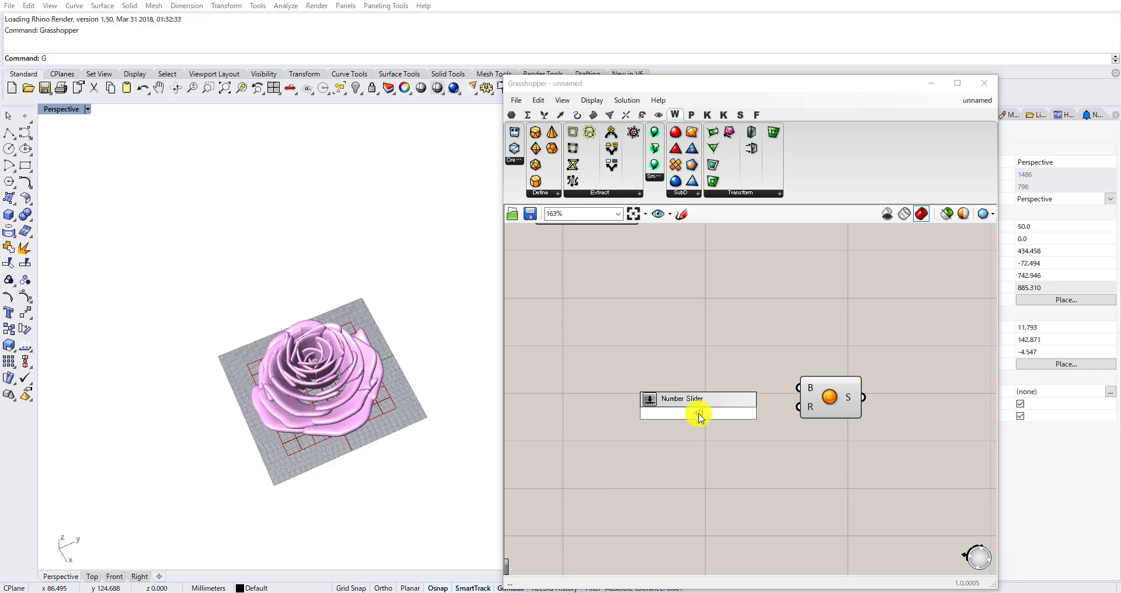
text(0)
key(Return)
drag(810, 413, 803, 407)
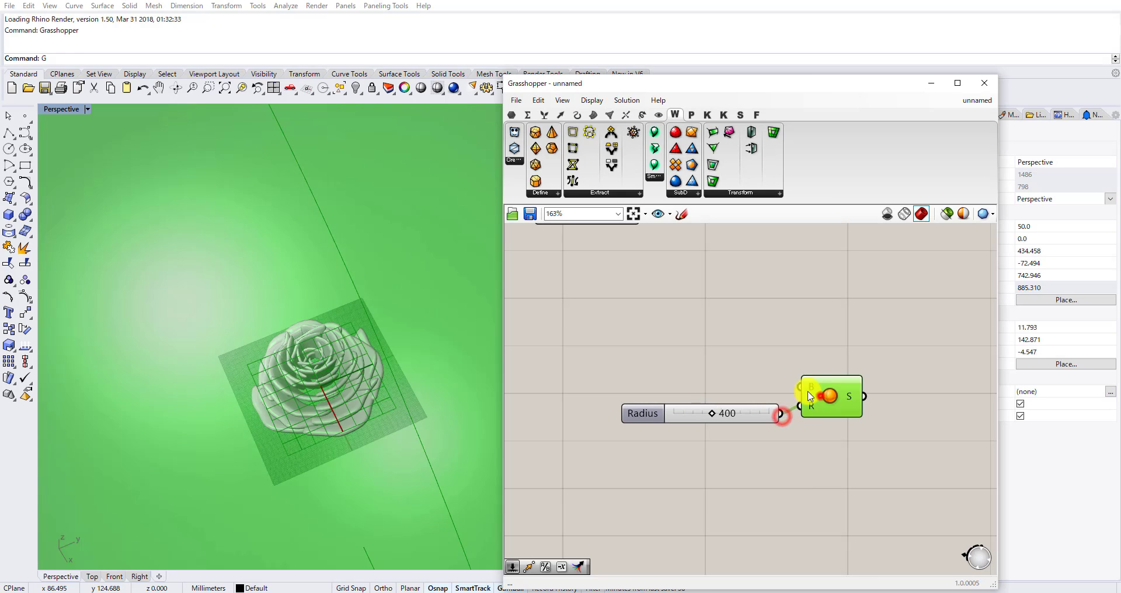
View the whole sphere around the rose and set its Radius slider to 300.
scroll(368, 370, down, 5)
right_drag(358, 300, 366, 333)
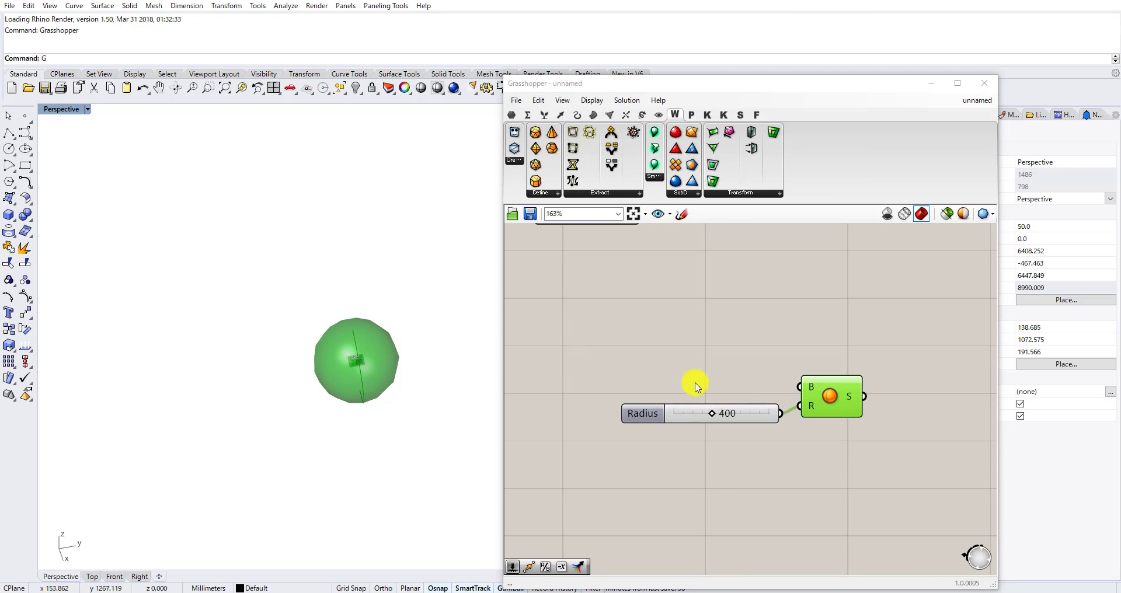
scroll(698, 383, up, 5)
double_click(718, 465)
text(300)
key(Return)
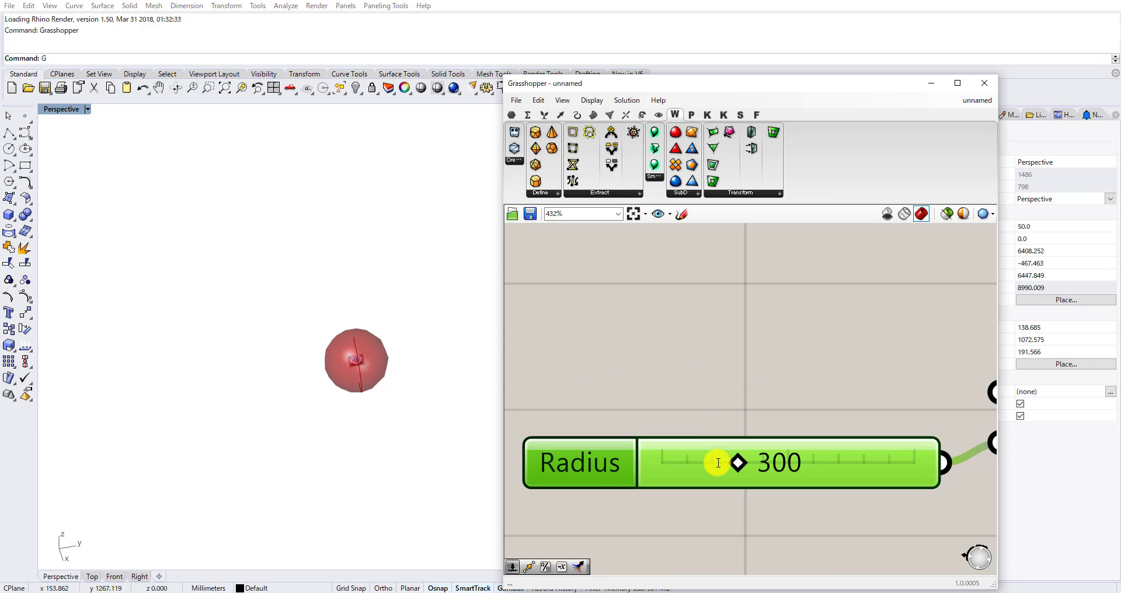
scroll(601, 353, down, 3)
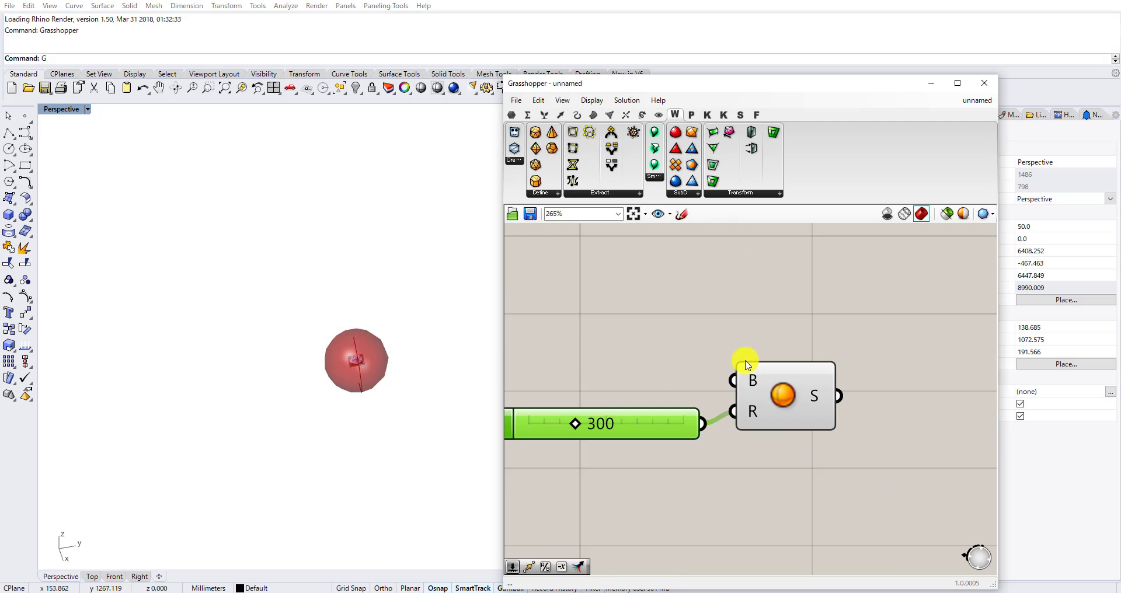
Raise the preview mesh quality for a smoother display of the sphere.
click(986, 214)
click(987, 266)
scroll(706, 340, down, 3)
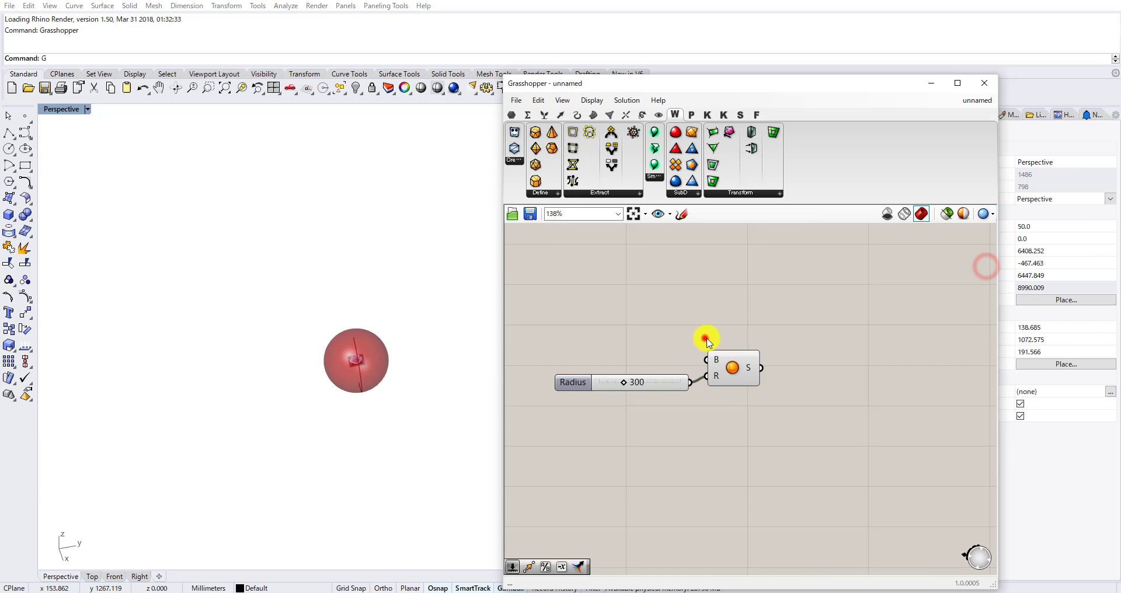
Add a Populate Geometry component and connect the Sphere output to its geometry input.
right_drag(707, 340, 651, 425)
scroll(631, 439, down, 1)
scroll(642, 452, up, 2)
right_drag(800, 431, 728, 405)
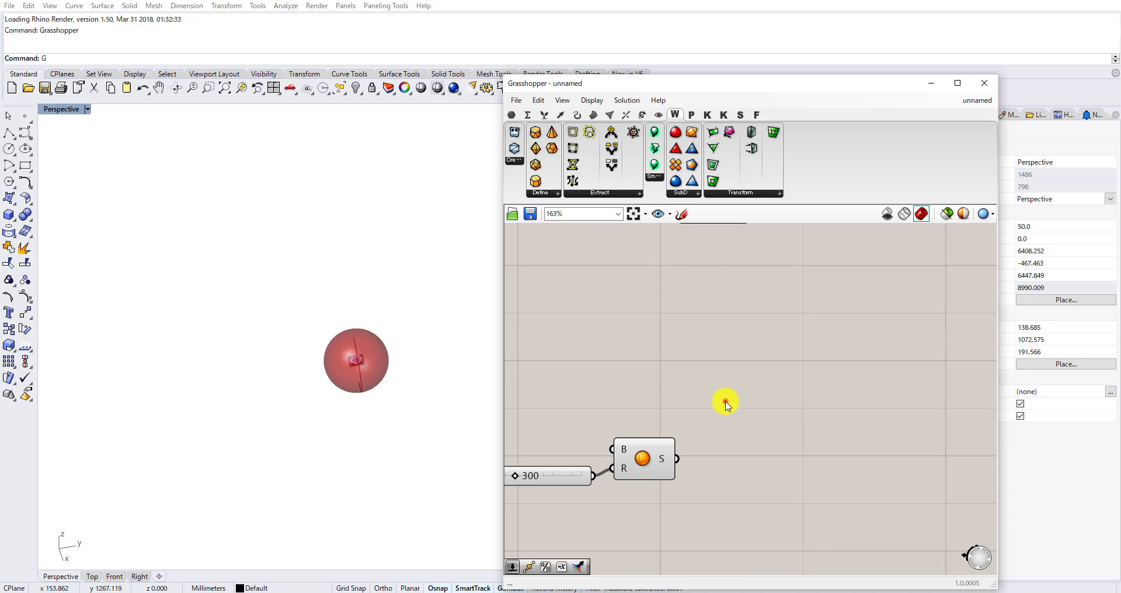
double_click(729, 398)
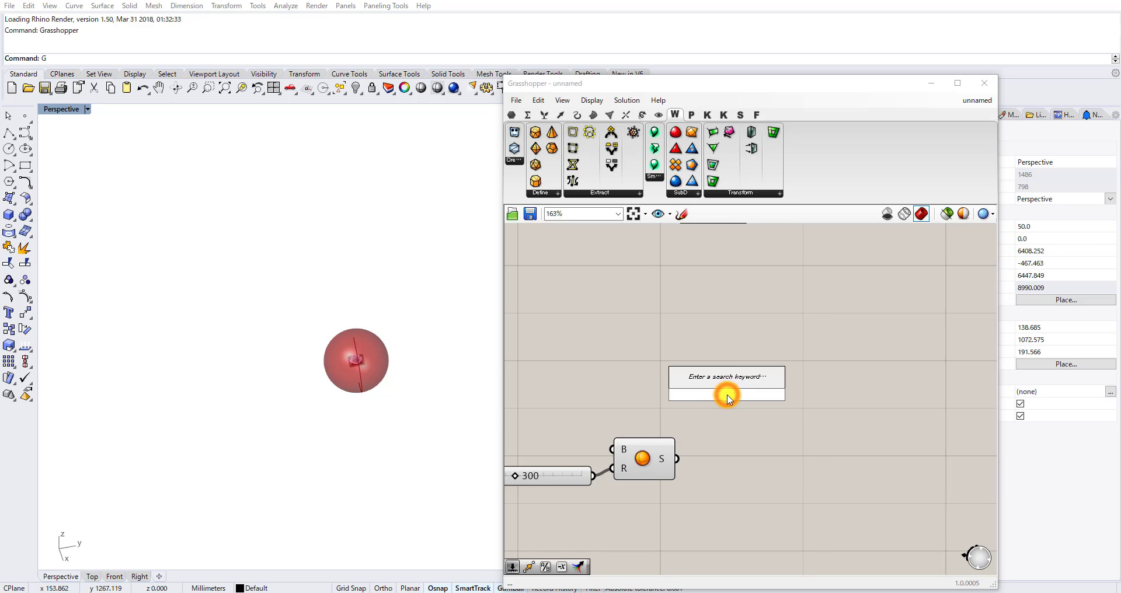
text(popul)
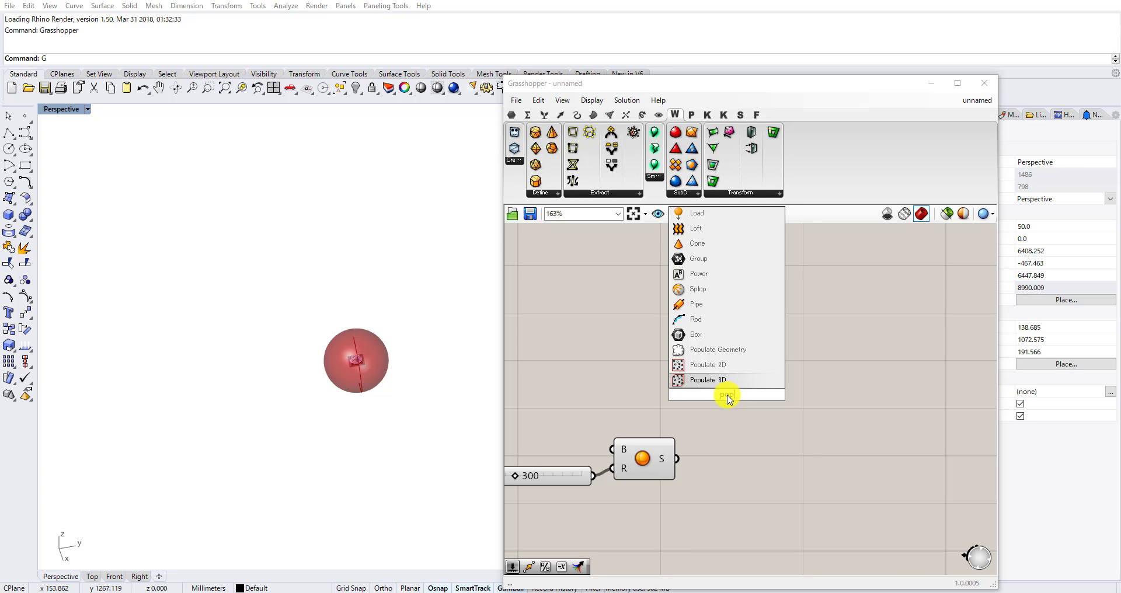
click(704, 379)
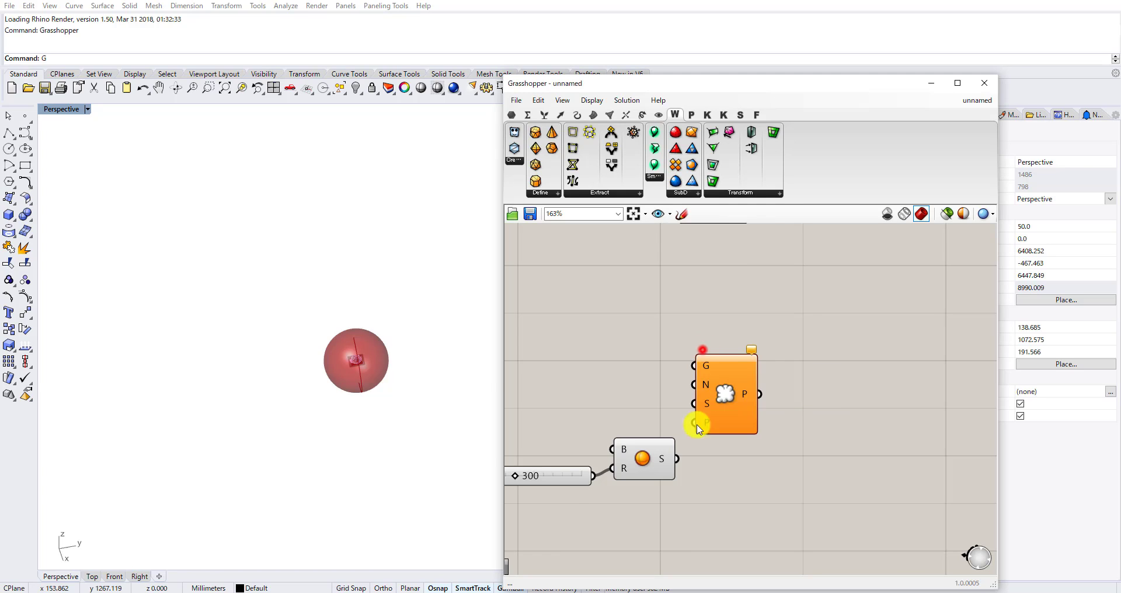
scroll(689, 426, up, 1)
drag(726, 387, 739, 495)
right_drag(731, 422, 743, 344)
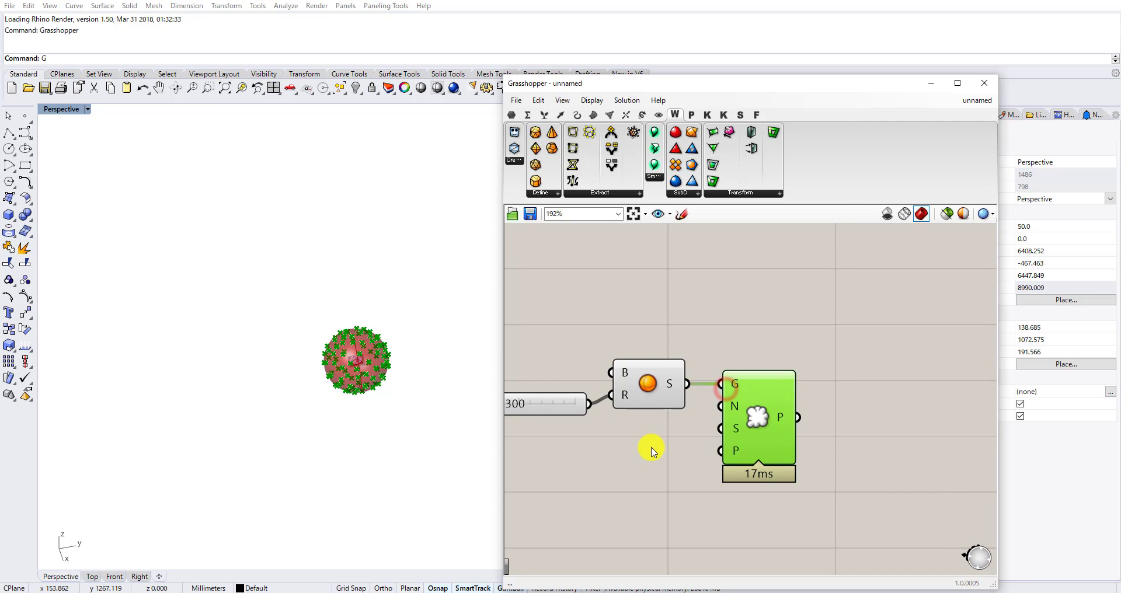
Create a number slider, connect it to the Populate Geometry count input and set it to 116.
double_click(651, 450)
text(150)
key(Return)
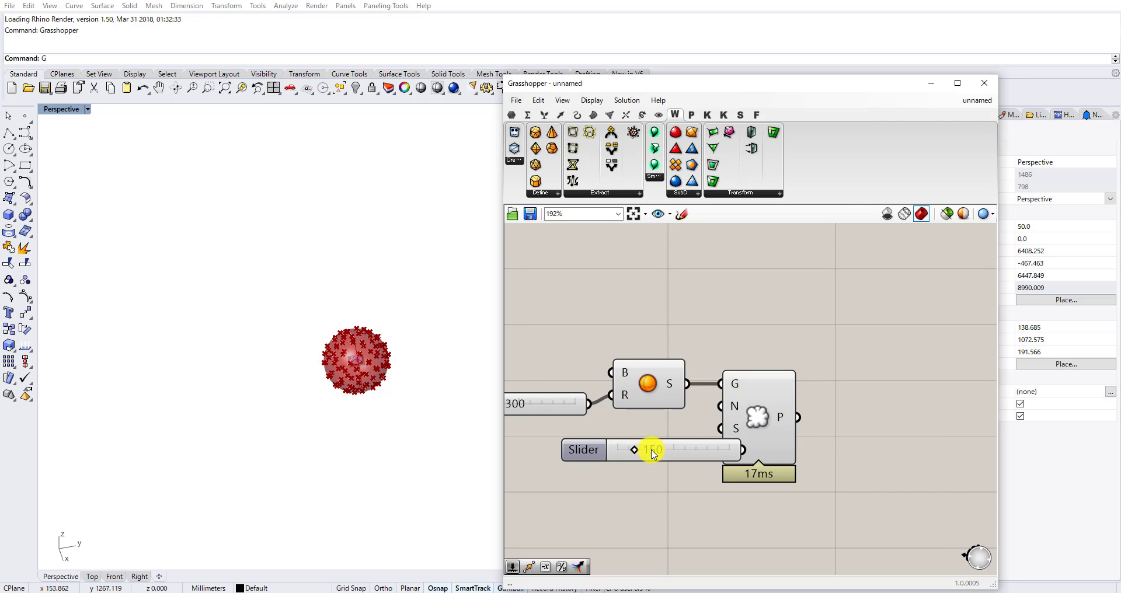
drag(663, 450, 597, 468)
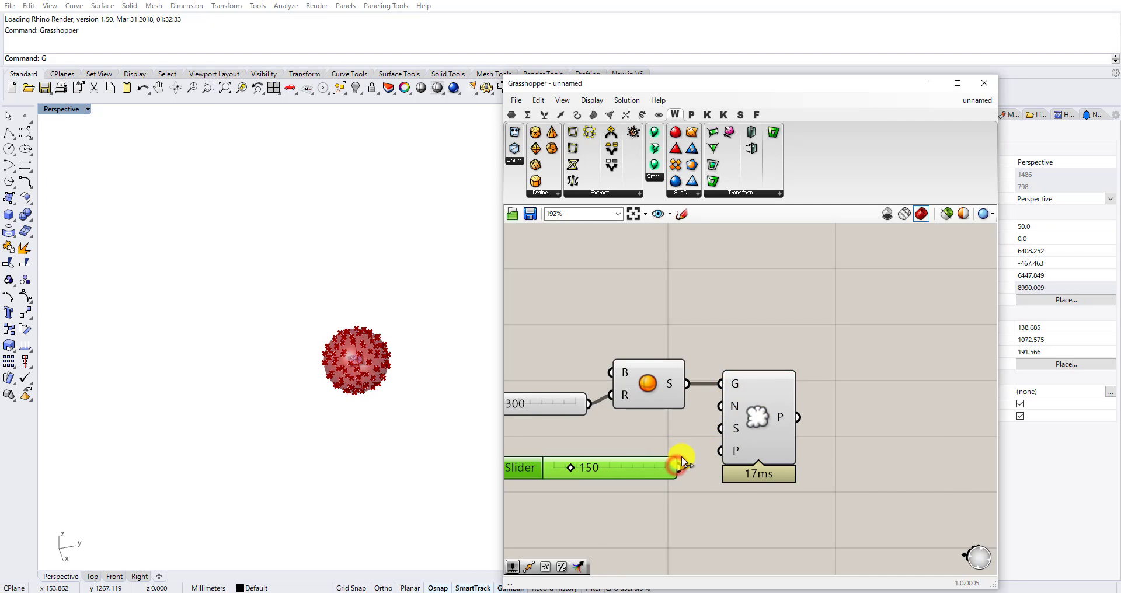
drag(706, 405, 710, 406)
scroll(575, 481, up, 2)
drag(575, 462, 572, 461)
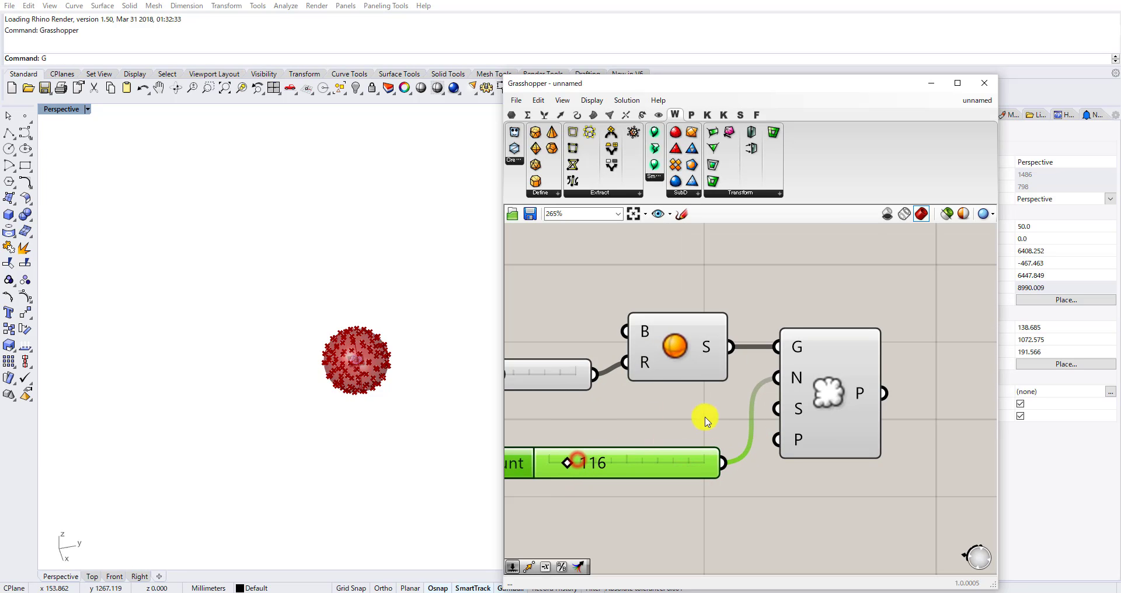
scroll(708, 421, down, 3)
right_click(775, 385)
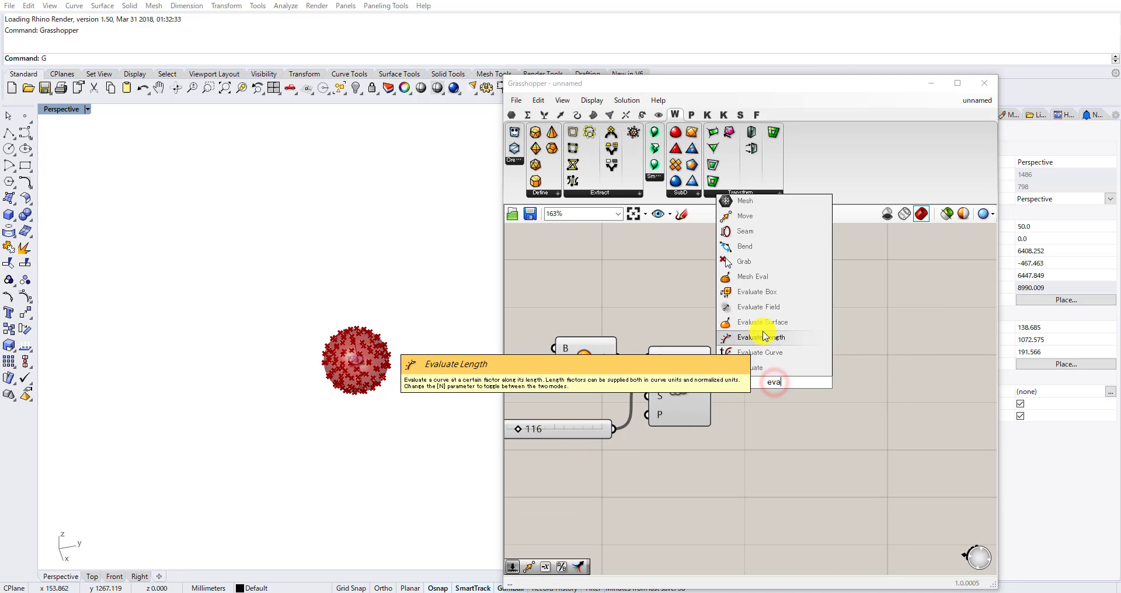
click(748, 425)
Add a Surface Closest Point component and arrange it beside a lowered Populate Geometry component.
double_click(752, 430)
text(cp)
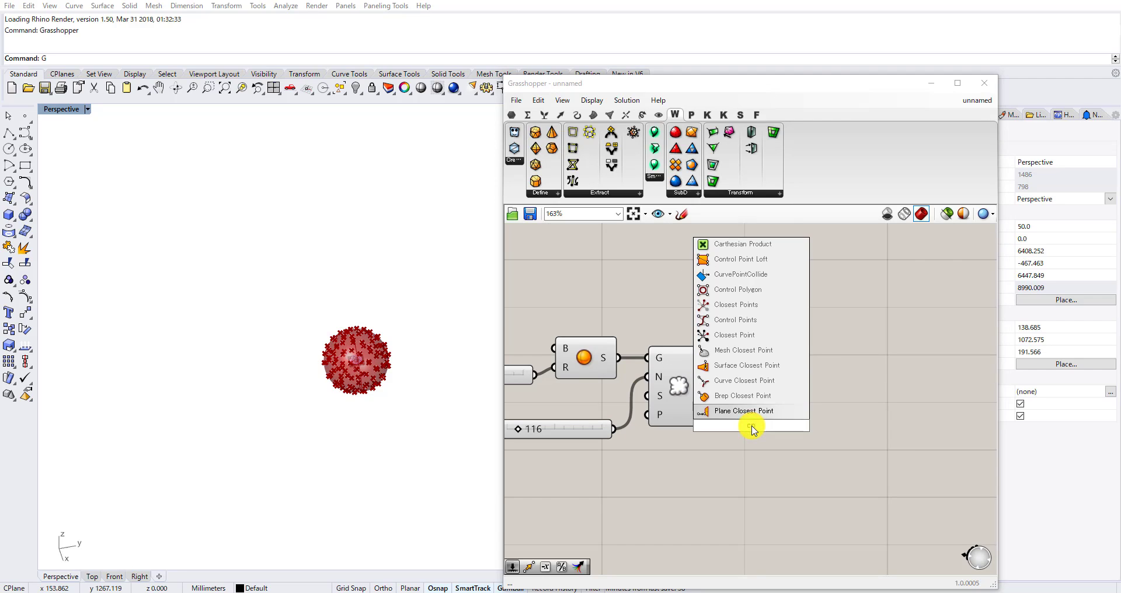
click(741, 365)
drag(750, 433, 785, 356)
drag(692, 386, 701, 414)
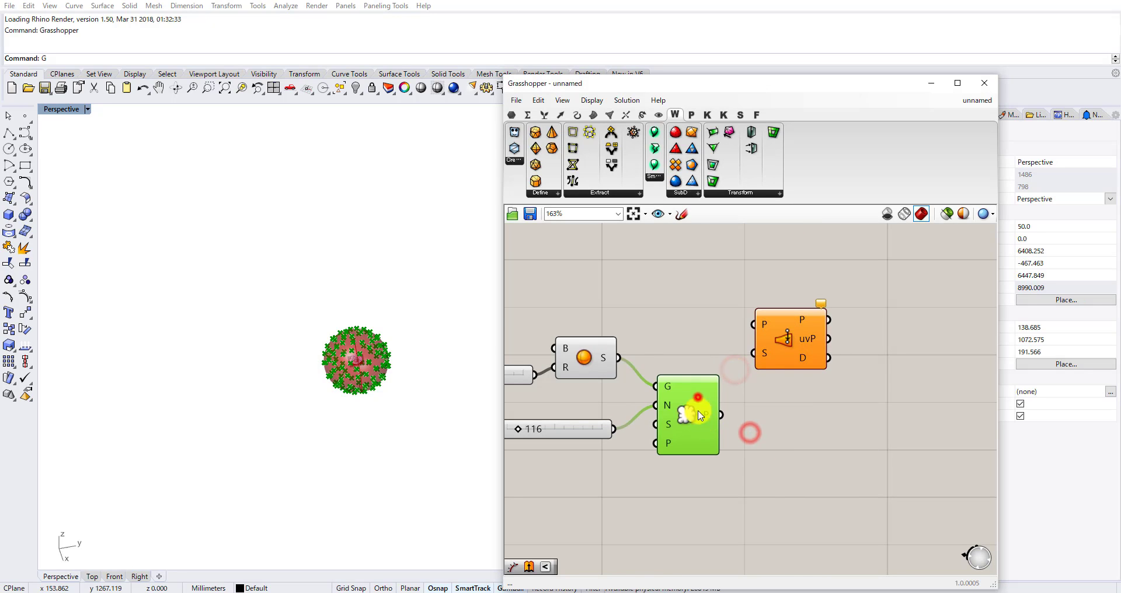
Reparameterize the Sphere output and connect it and the populated points to the Surface Closest Point inputs.
right_click(605, 362)
click(636, 460)
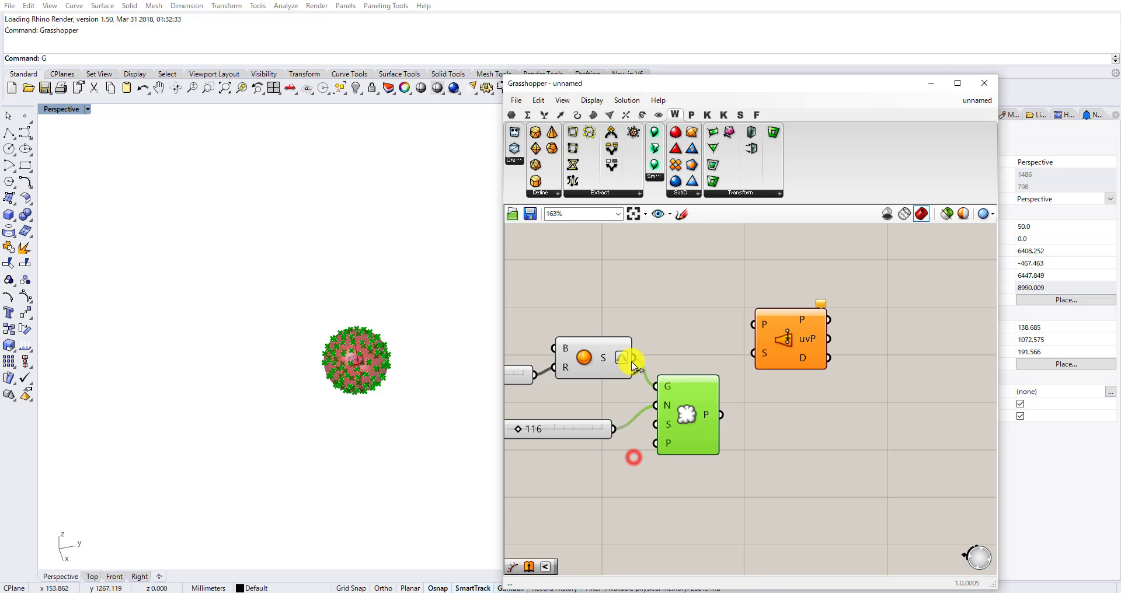
drag(753, 330, 770, 361)
scroll(723, 418, up, 2)
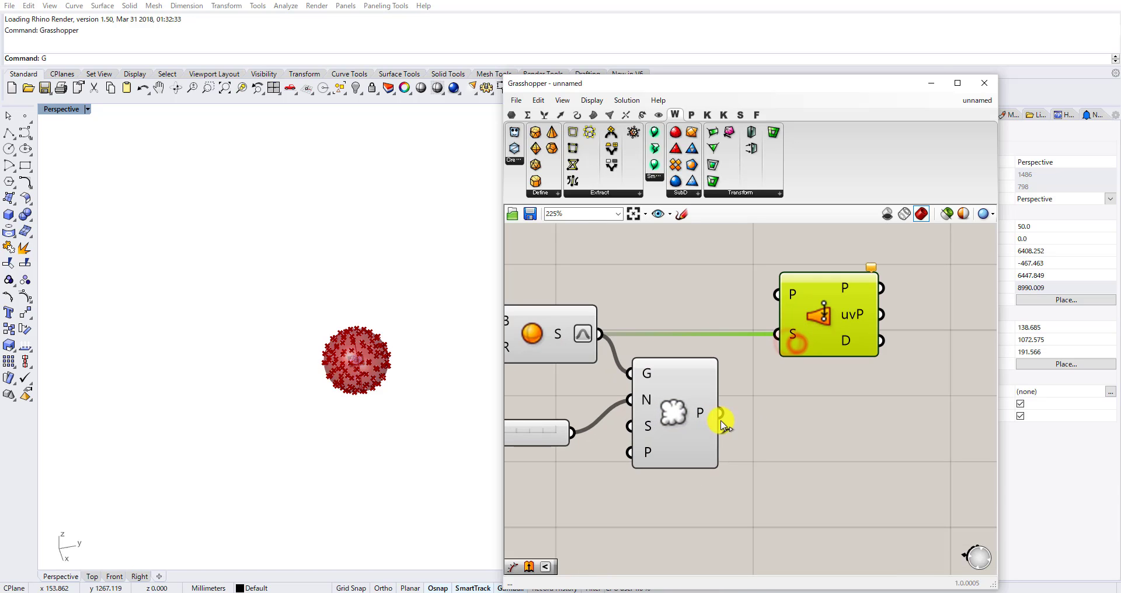
drag(784, 307, 784, 307)
Add an Evaluate Surface component next to the Surface Closest Point component.
right_drag(817, 309, 705, 362)
double_click(849, 363)
text(eval)
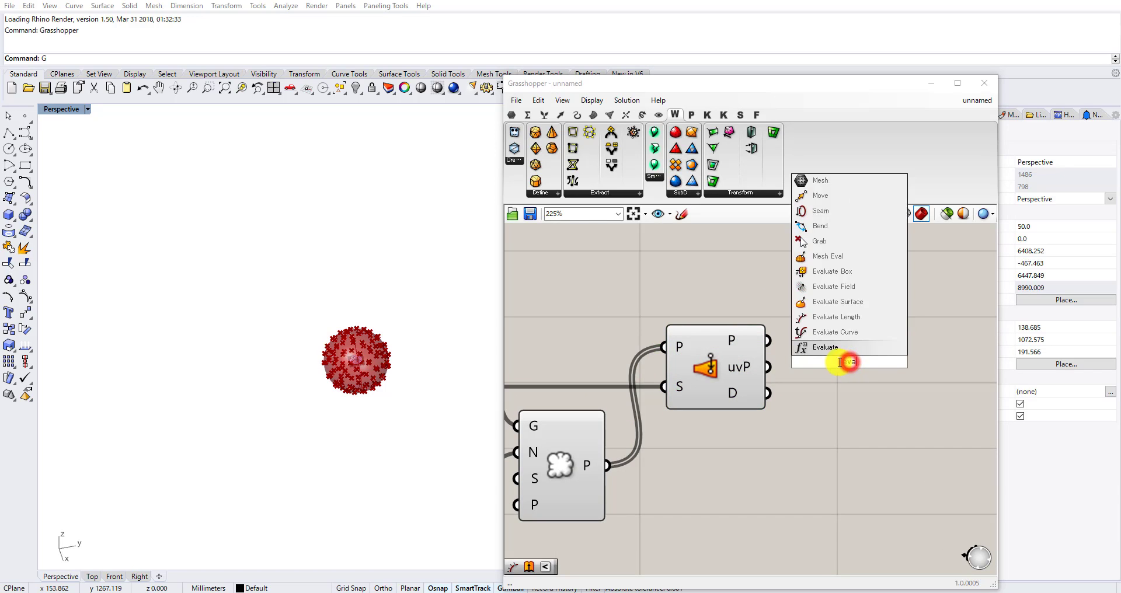
click(829, 302)
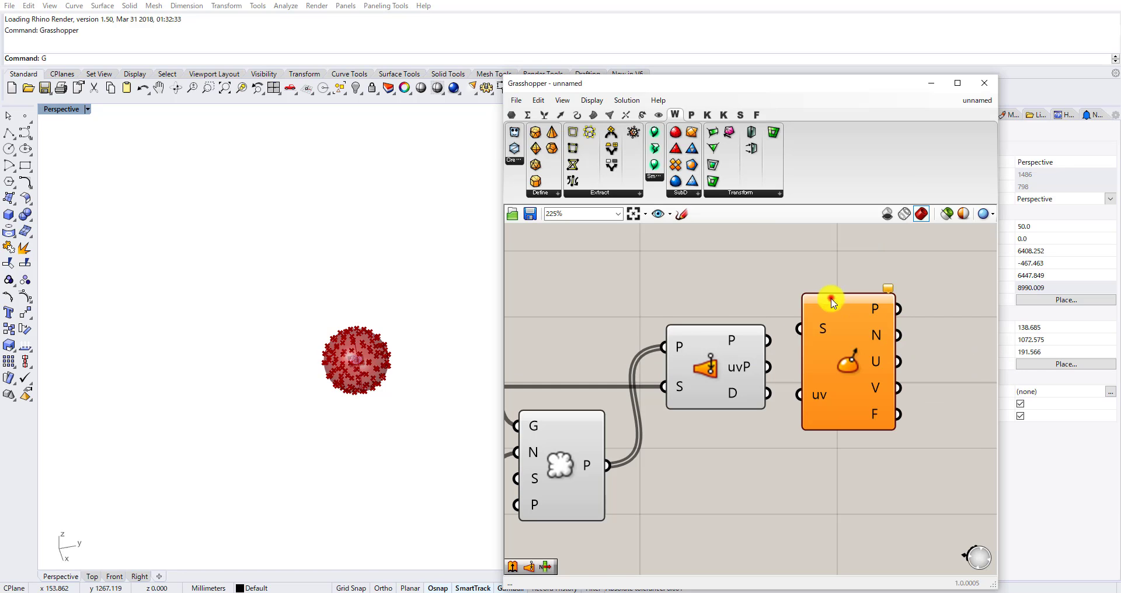
Connect Surface Closest Point's uvP output to Evaluate Surface's uv input and the Sphere output to its S input.
drag(740, 372, 730, 346)
drag(775, 380, 809, 391)
drag(832, 362, 824, 437)
right_drag(608, 423, 661, 375)
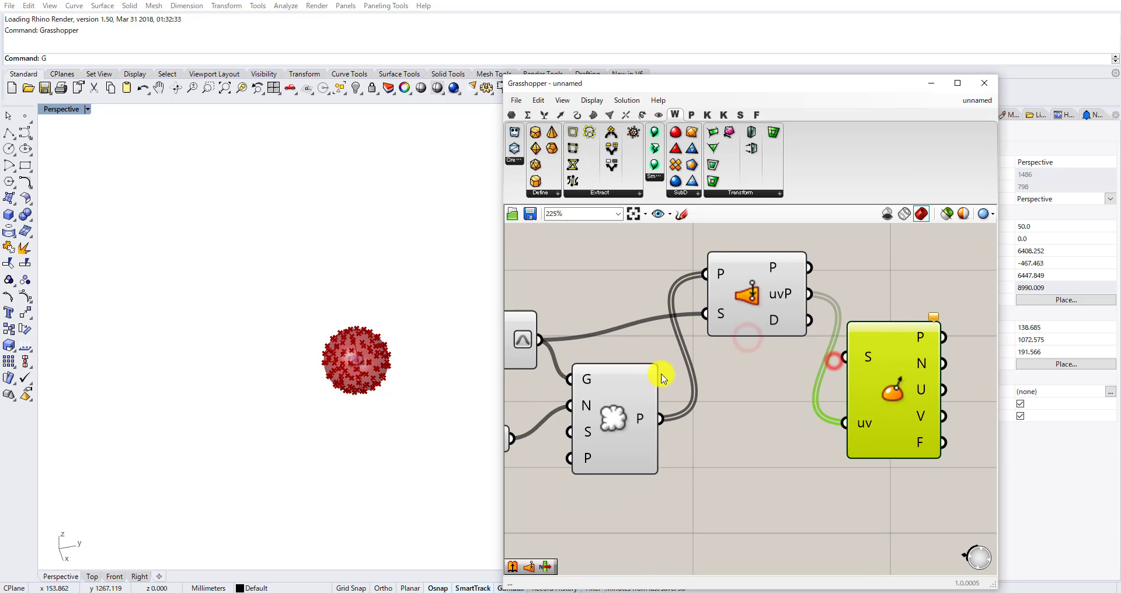
drag(632, 406, 635, 433)
drag(828, 362, 859, 362)
right_drag(825, 365, 701, 394)
Reposition the Surface Closest Point and Evaluate Surface components to tidy the wiring between them.
drag(646, 349, 635, 331)
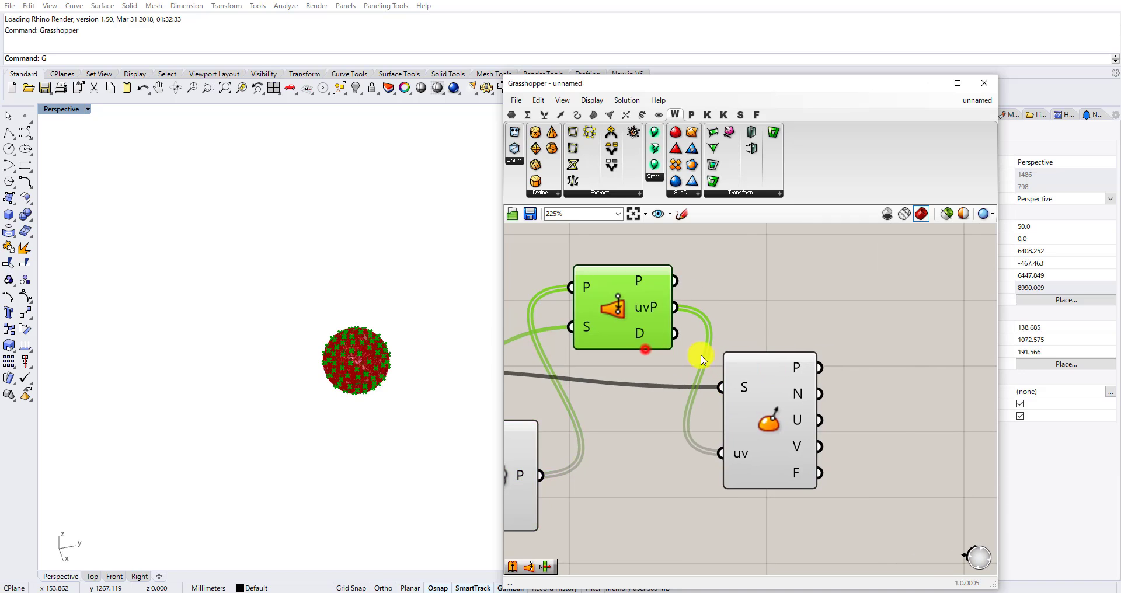
drag(788, 377, 770, 372)
right_drag(838, 297, 644, 350)
scroll(746, 380, down, 3)
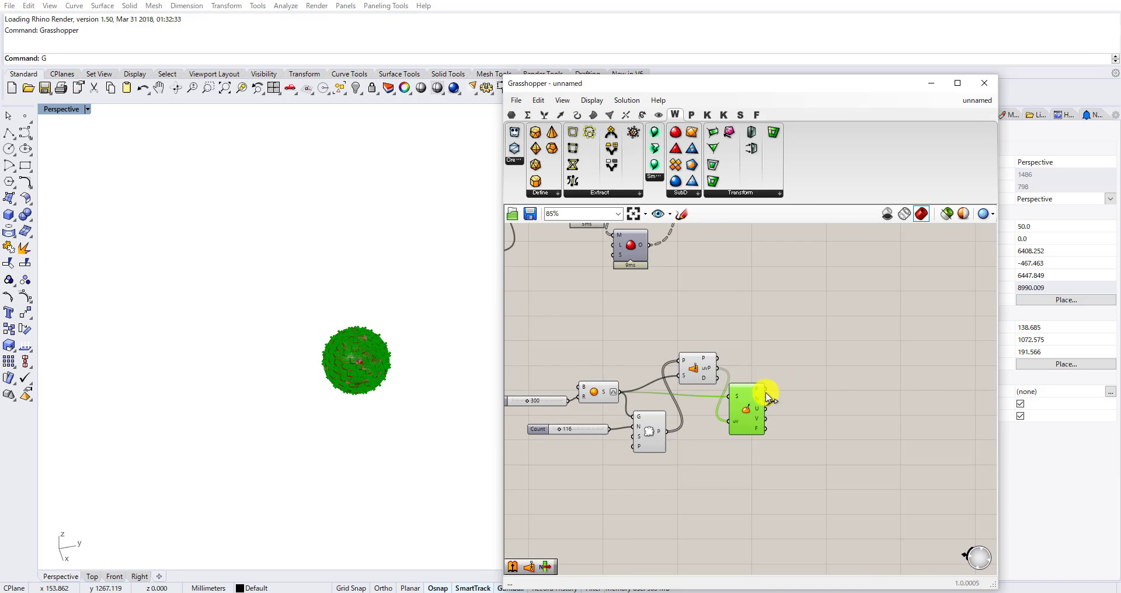
scroll(757, 423, up, 3)
drag(758, 423, 761, 411)
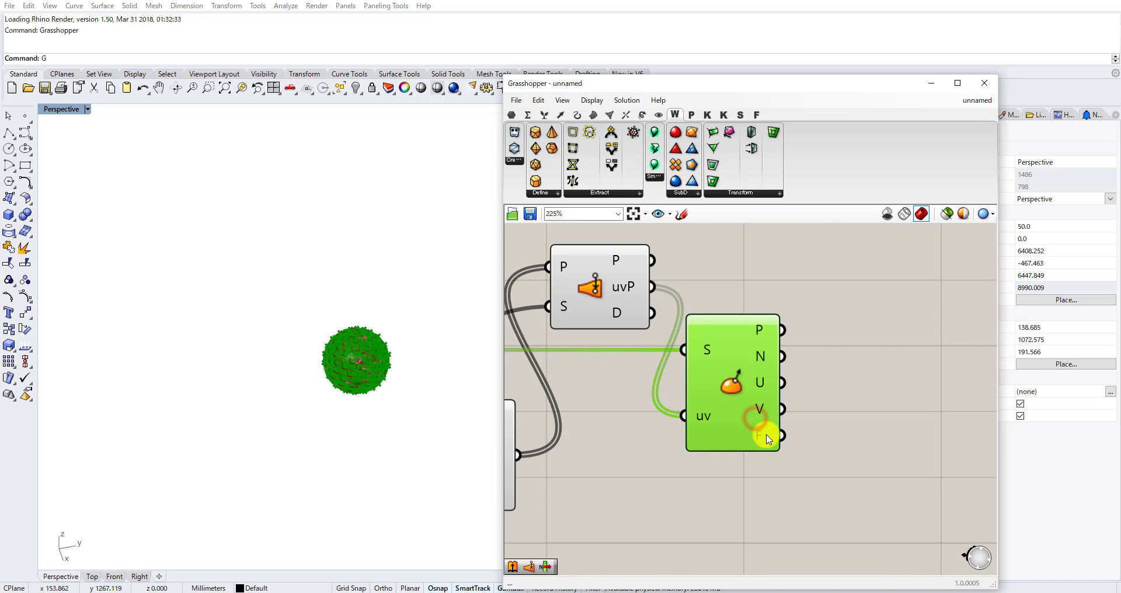
Add a Rotate component beside the Evaluate Surface component.
right_drag(842, 447, 746, 383)
double_click(747, 384)
text(rota)
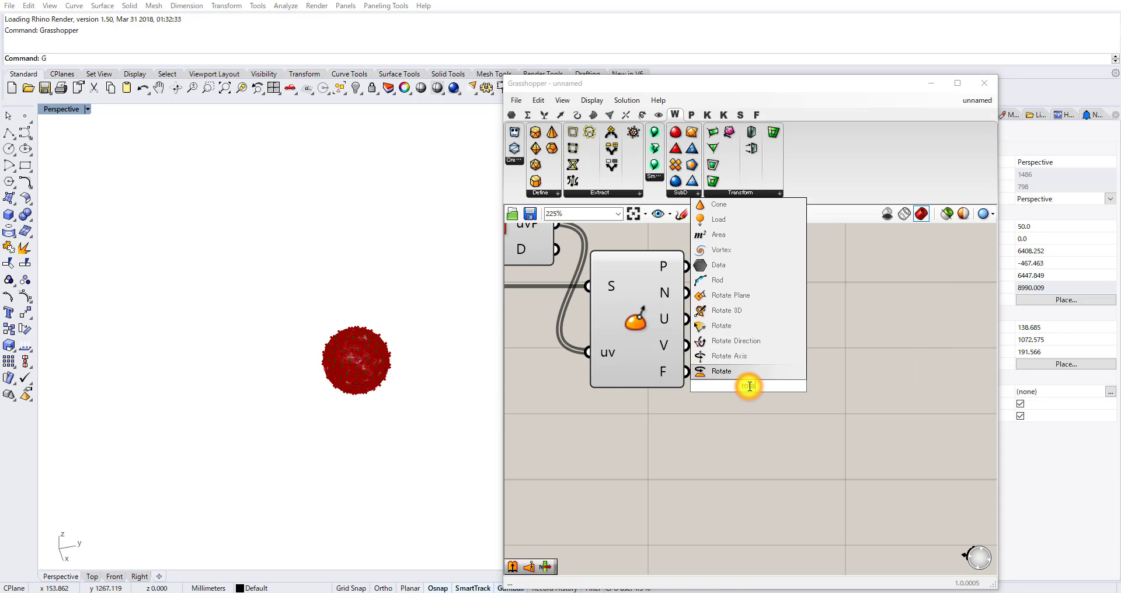
text(te)
click(723, 371)
scroll(753, 385, down, 2)
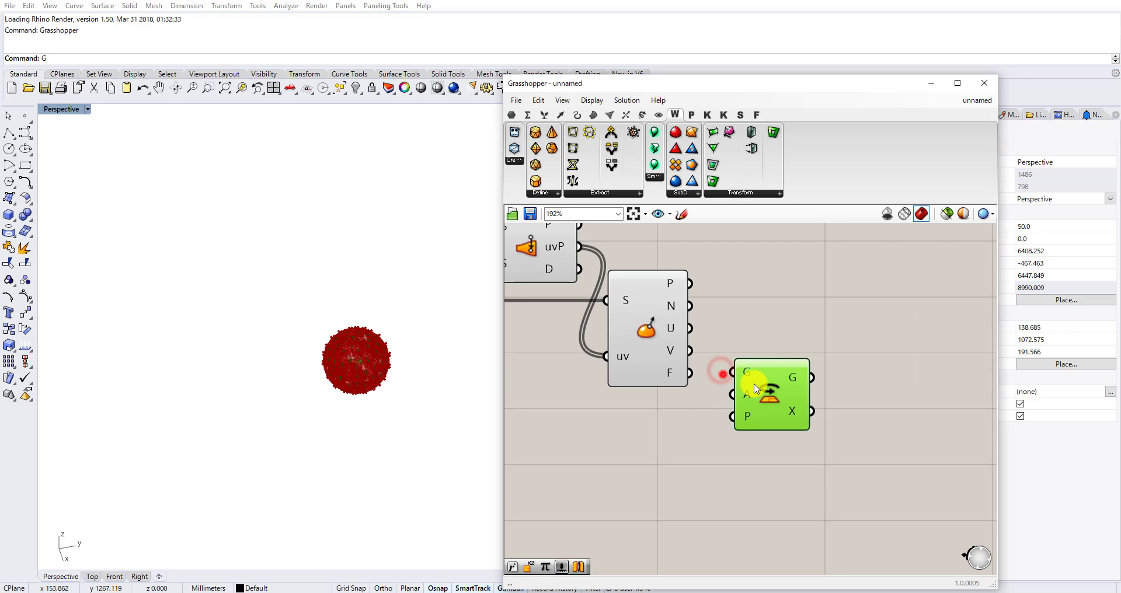
Connect Evaluate Surface's F output to Rotate's G and P inputs and move Rotate a little further away.
drag(735, 378, 689, 377)
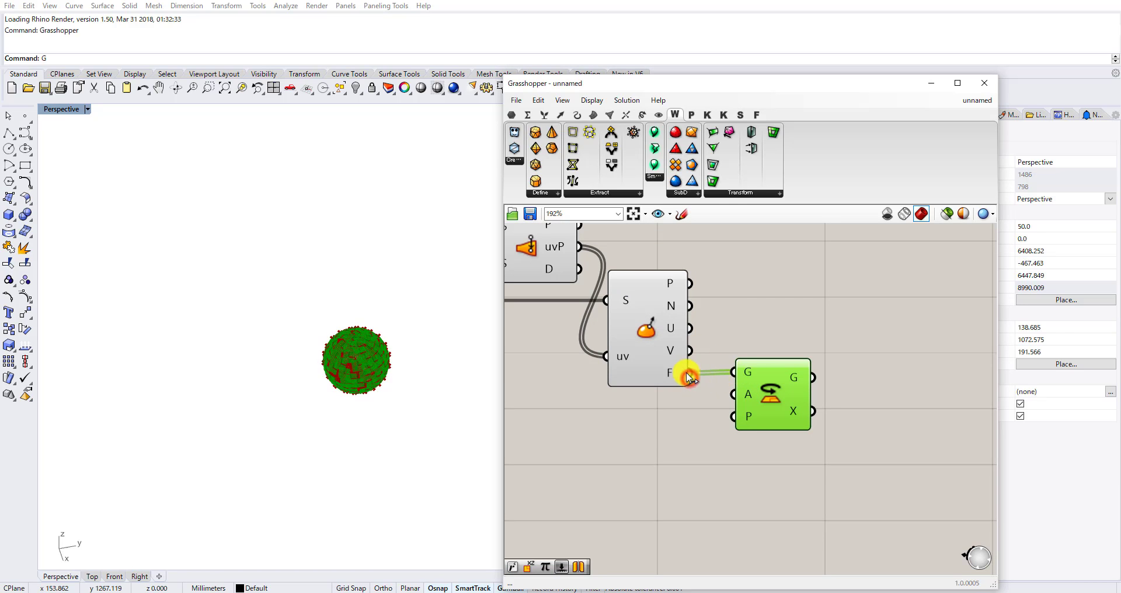
scroll(672, 376, up, 3)
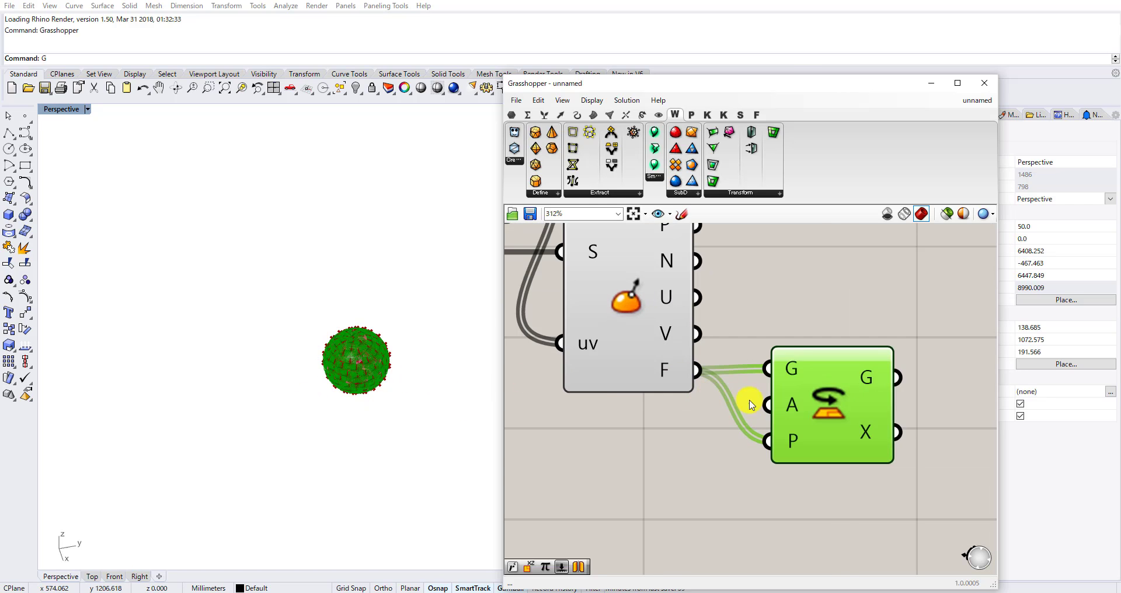
drag(819, 407, 860, 396)
scroll(858, 399, down, 4)
right_drag(807, 395, 811, 352)
scroll(801, 361, up, 2)
scroll(769, 390, down, 2)
scroll(769, 393, down, 1)
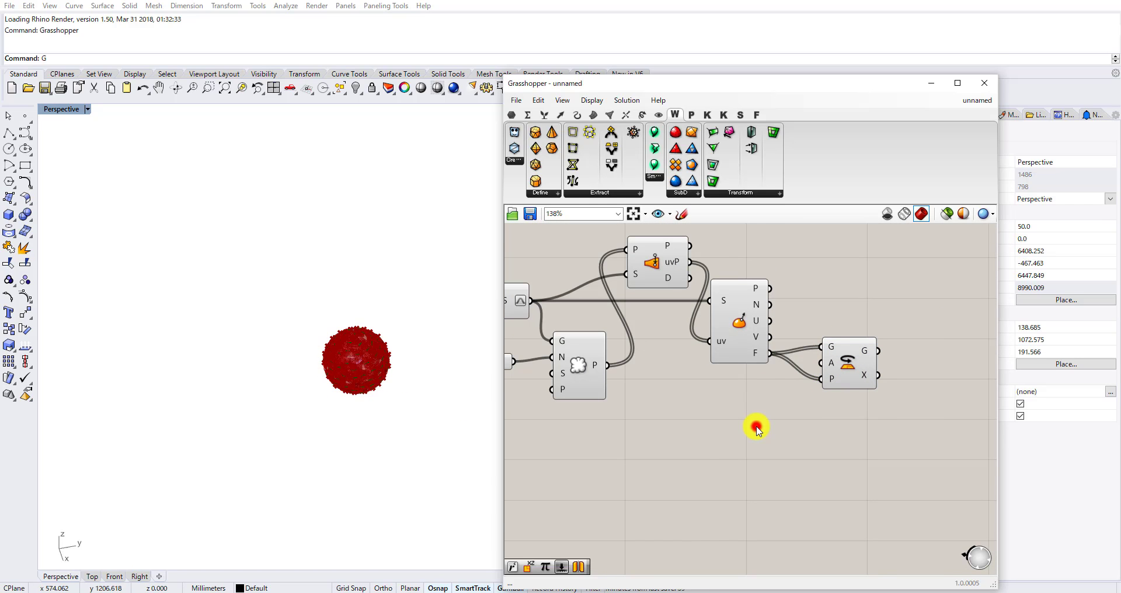
Add a Random component below the Evaluate Surface component.
double_click(756, 426)
text(randd)
key(BackSpace)
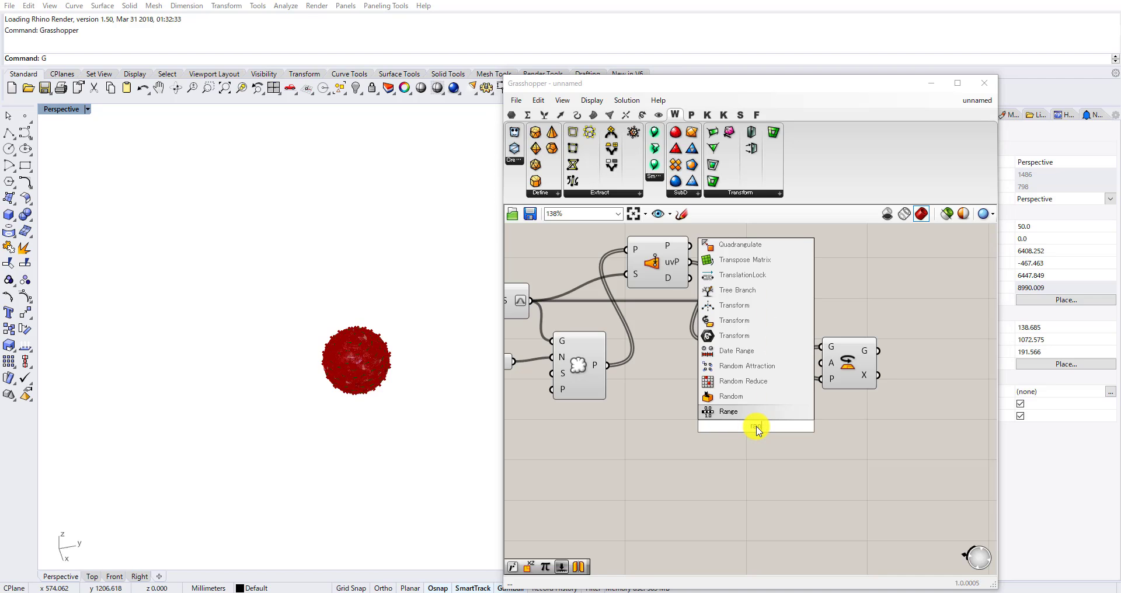
text(om)
click(748, 412)
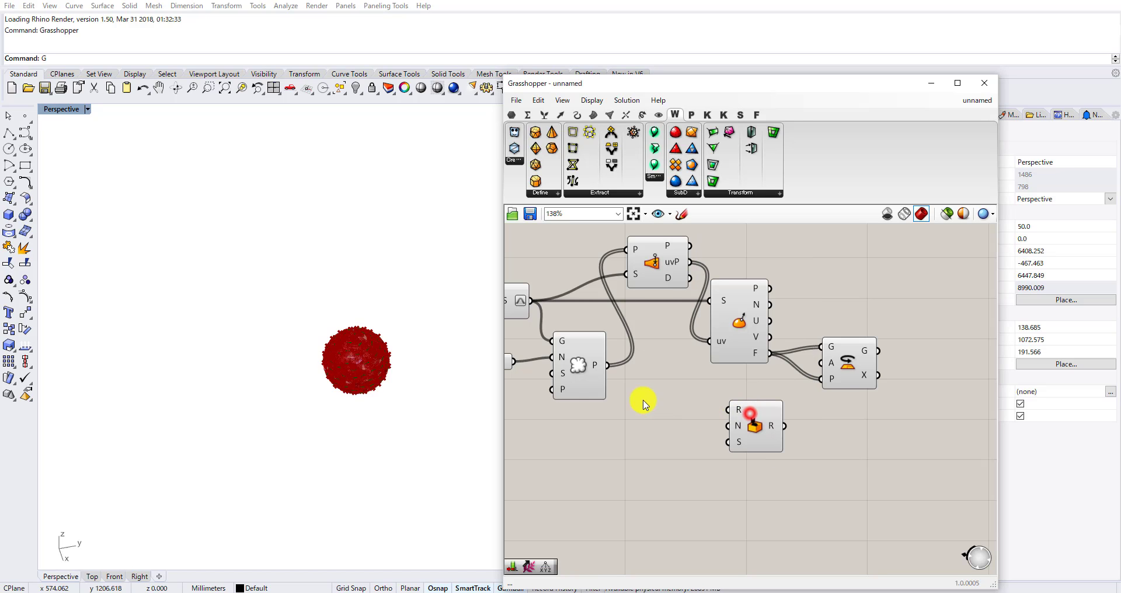
Add a Multiplication component before Random and connect the Populate Geometry points to its A input.
double_click(650, 433)
text(mul)
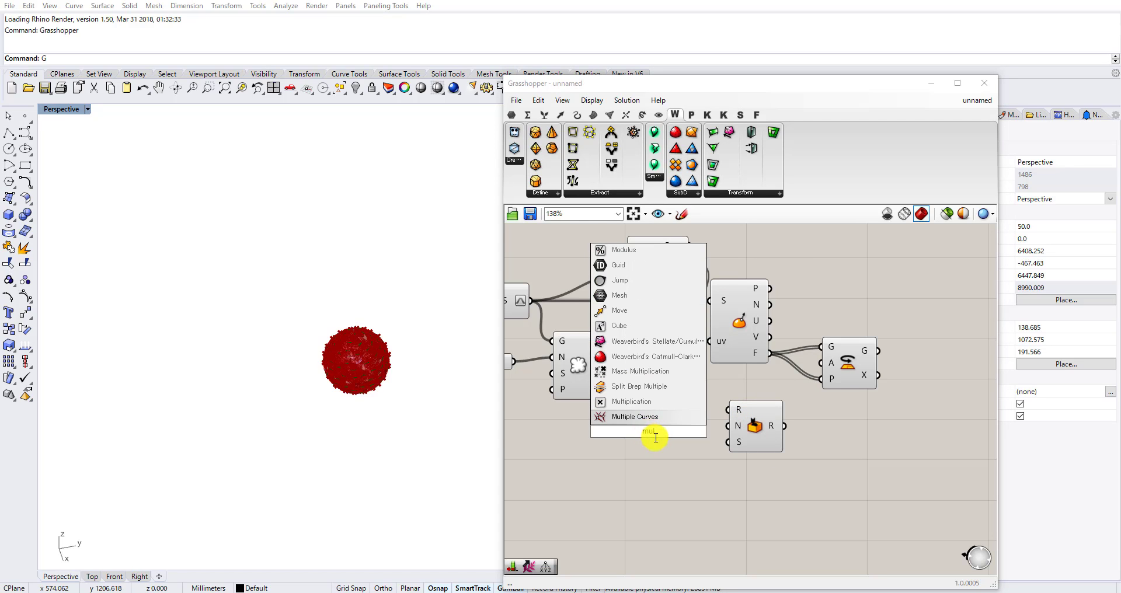
click(642, 402)
scroll(602, 375, up, 2)
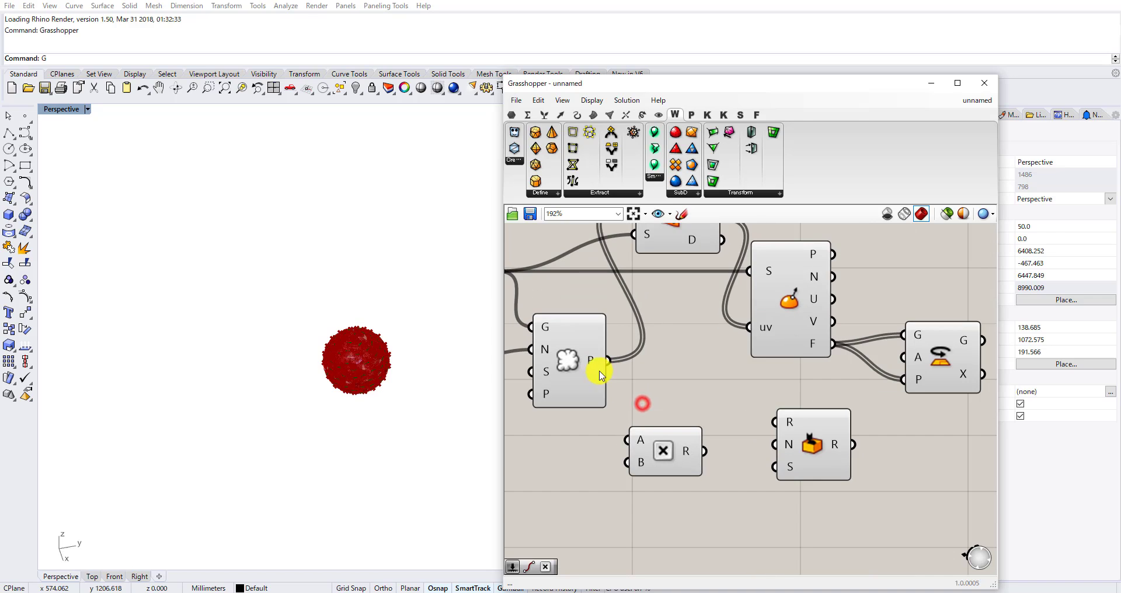
Create a number slider set to 100 for Multiplication's B input and connect the product to Random's S input.
double_click(580, 479)
text(100)
key(Return)
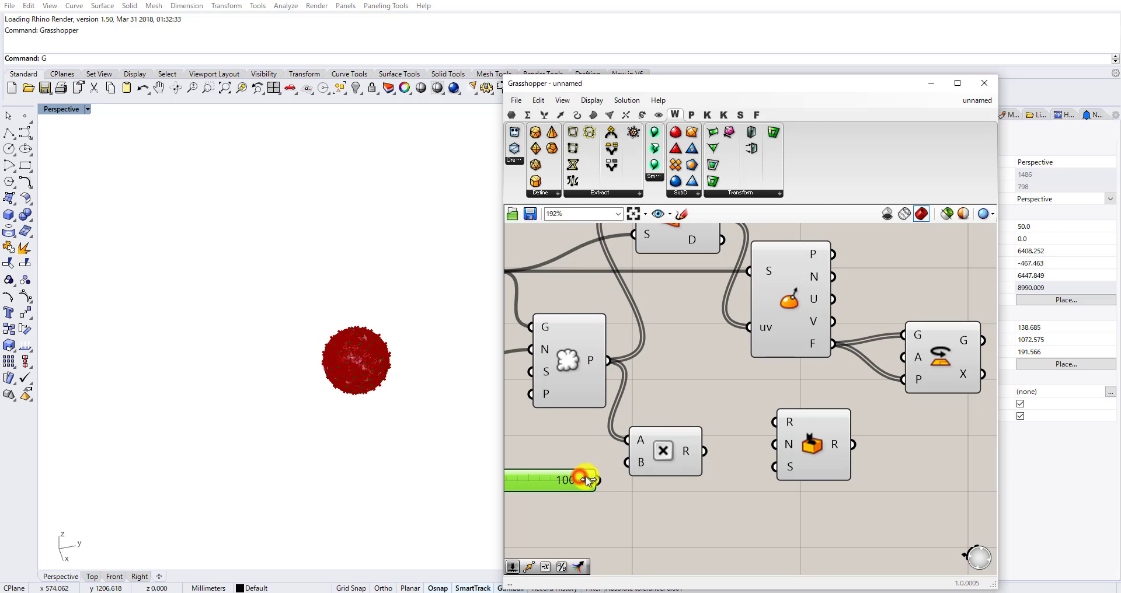
drag(815, 457, 800, 451)
Simplify the R output of the Random component.
mouse_move(831, 437)
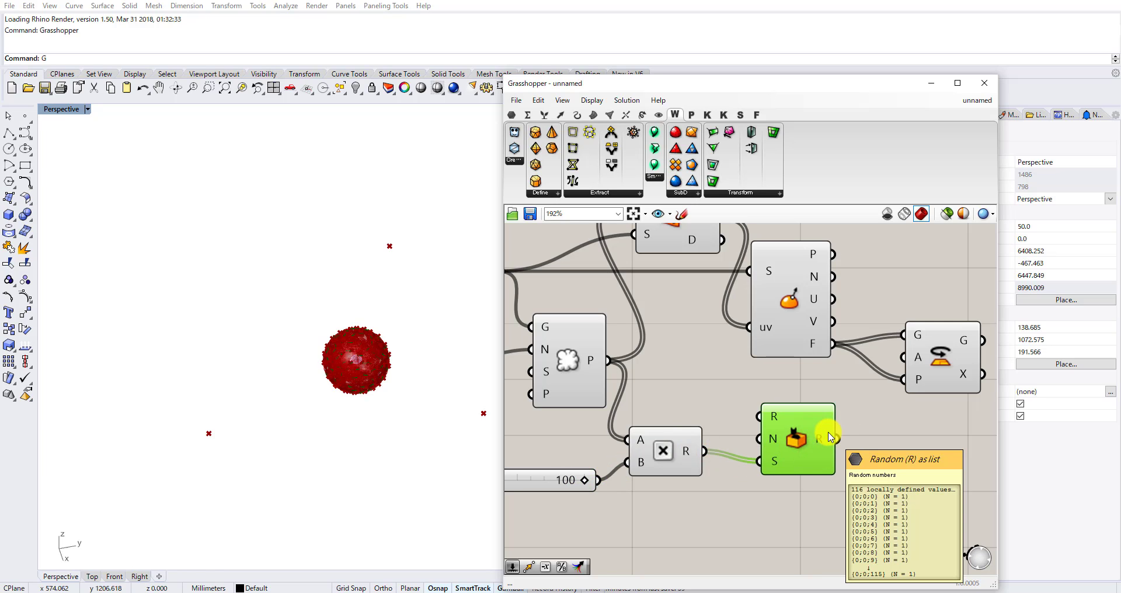
right_click(830, 439)
click(856, 517)
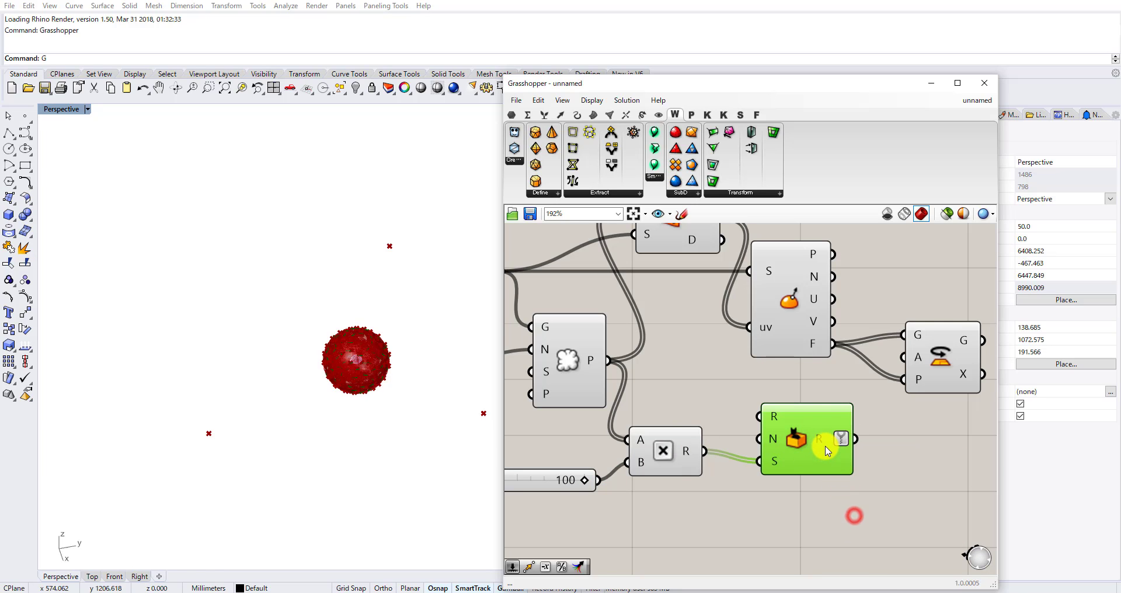
mouse_move(828, 451)
right_drag(828, 451, 785, 422)
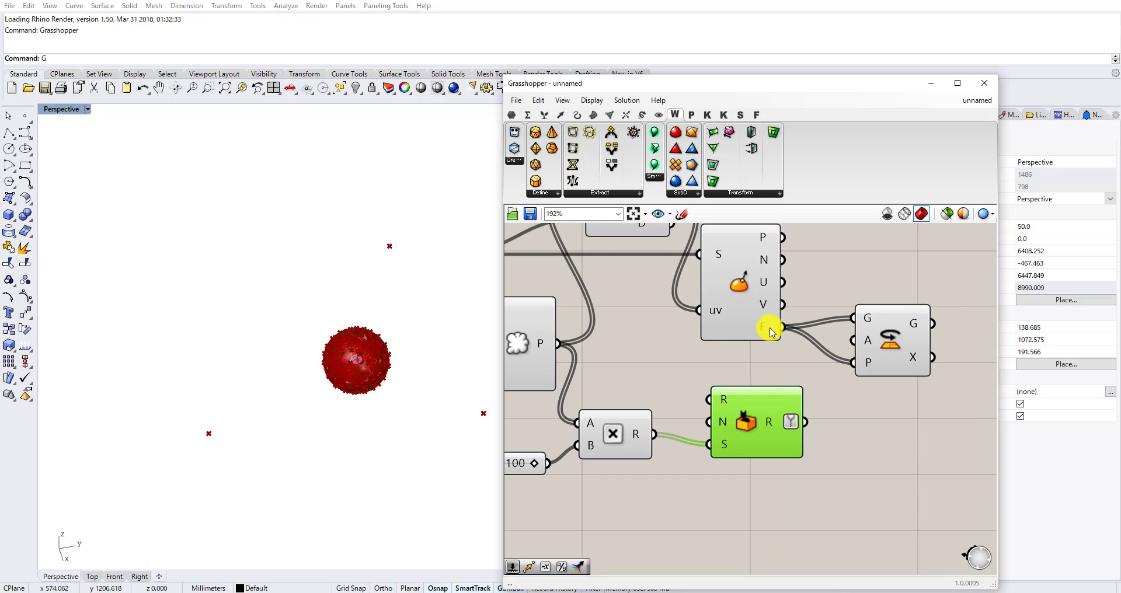
Add a Range component below Multiplication and connect its output to Random's R input.
mouse_move(770, 331)
scroll(761, 355, down, 4)
double_click(713, 472)
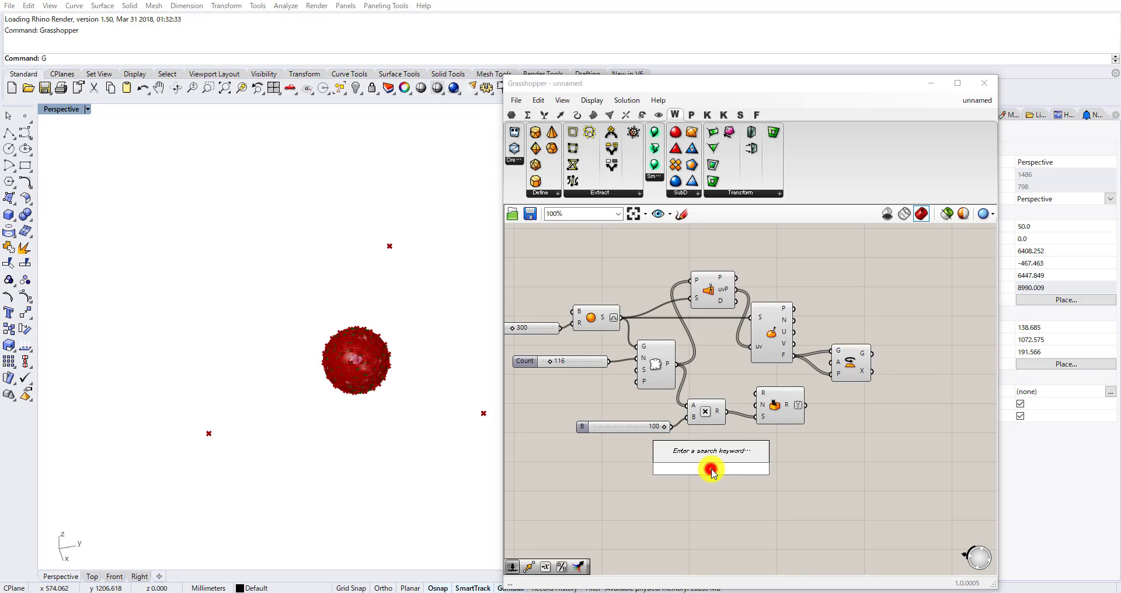
text(range)
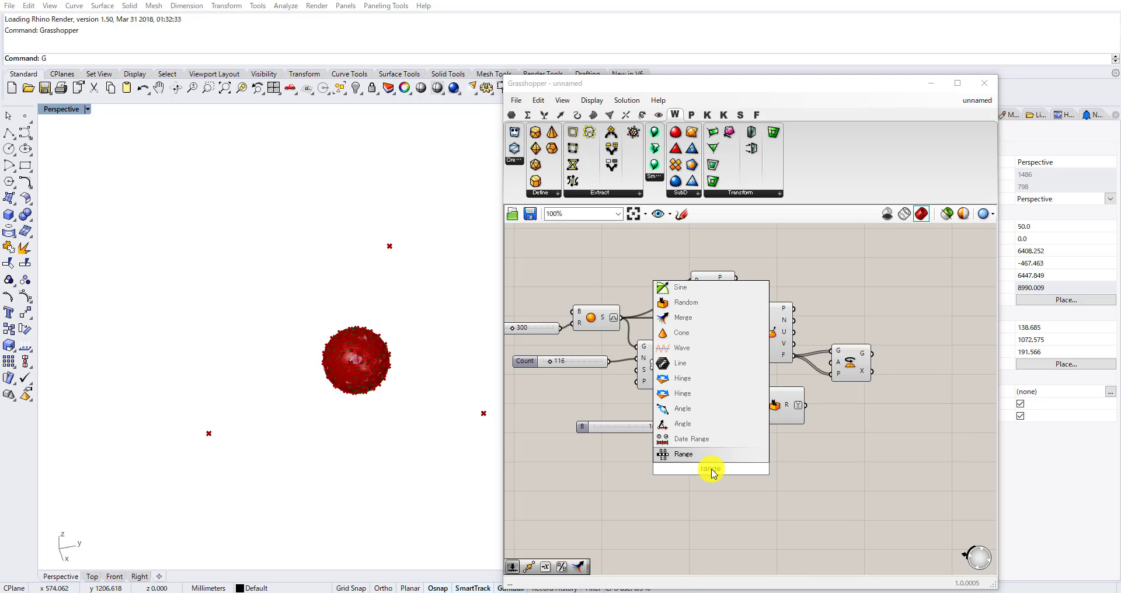
click(705, 454)
scroll(728, 471, up, 2)
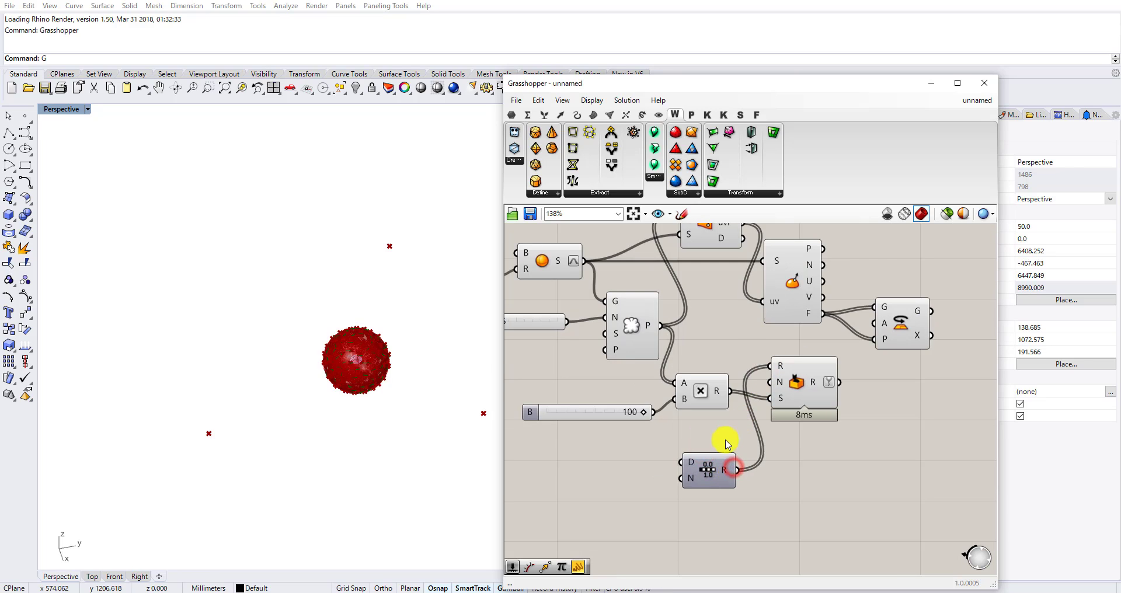
drag(686, 476, 705, 470)
Add a Pi component in front of the Range component.
double_click(652, 471)
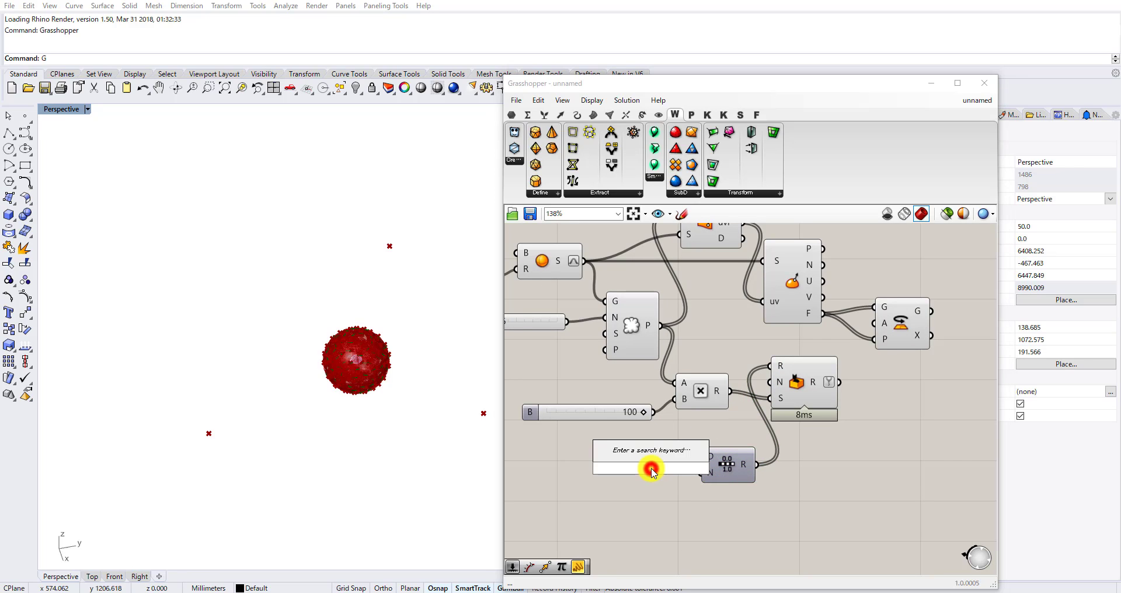
text(pi)
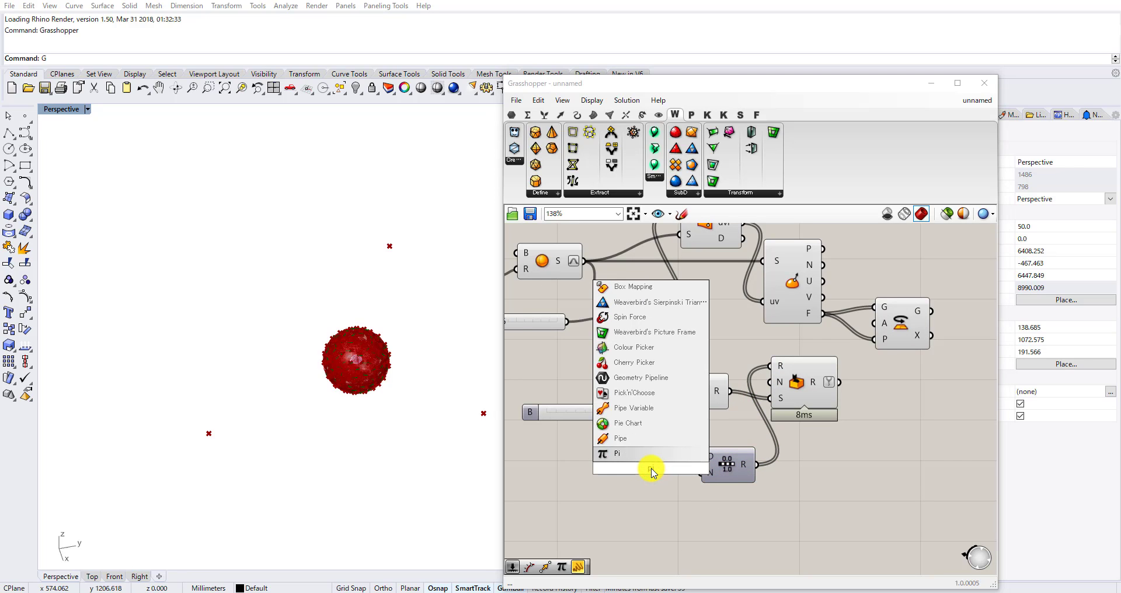
key(Return)
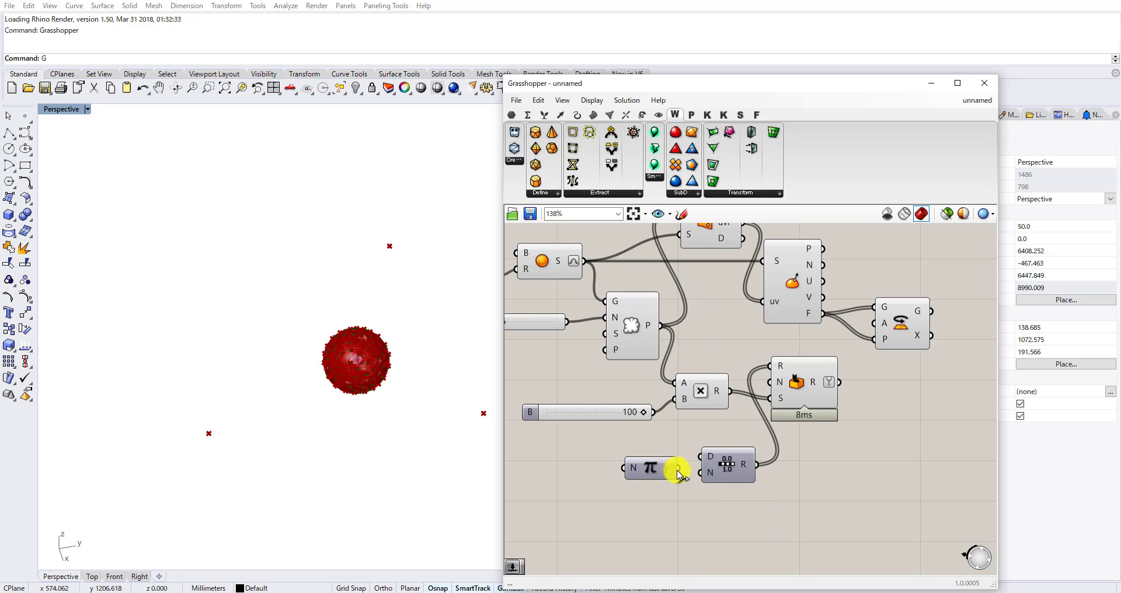
Replace the Range component with a Construct Domain component next to Pi.
drag(711, 498, 702, 467)
key(Delete)
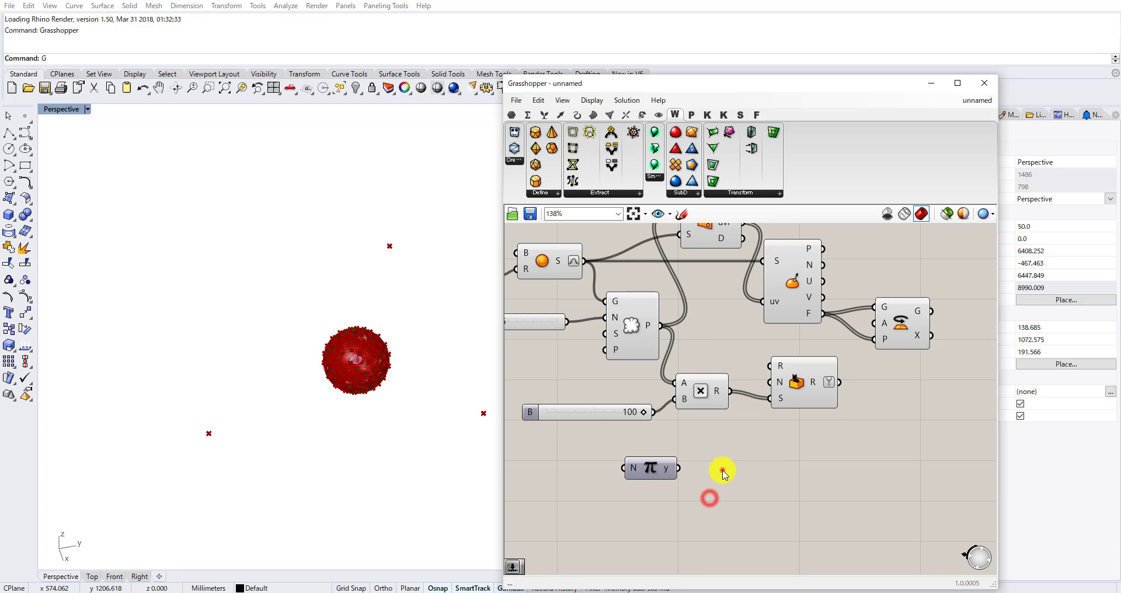
double_click(723, 471)
text(conter)
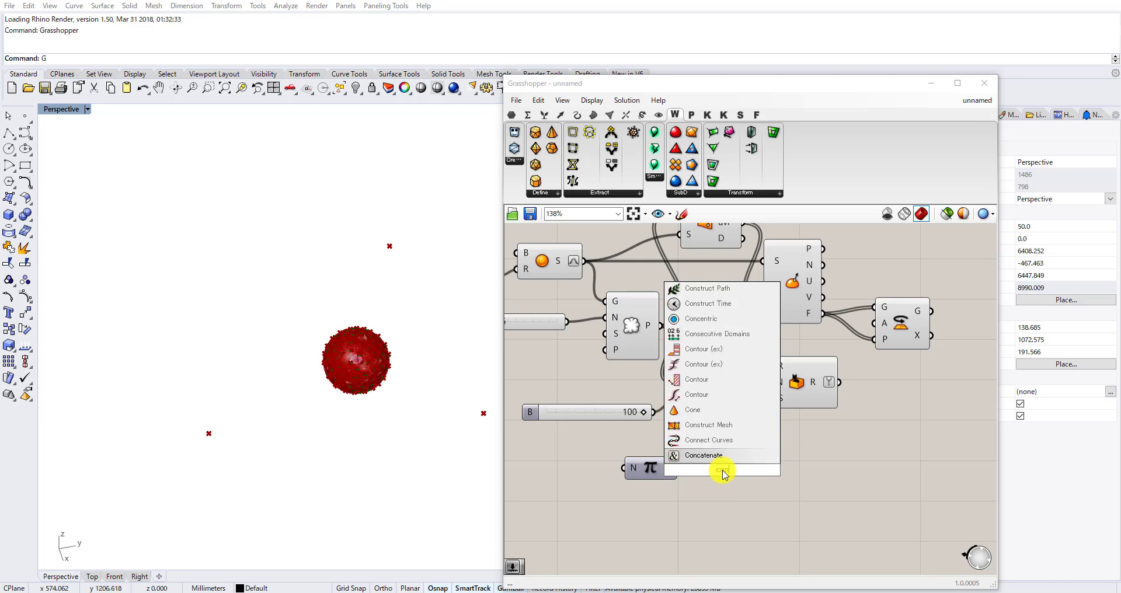
key(BackSpace)
key(BackSpace)
key(BackSpace)
key(BackSpace)
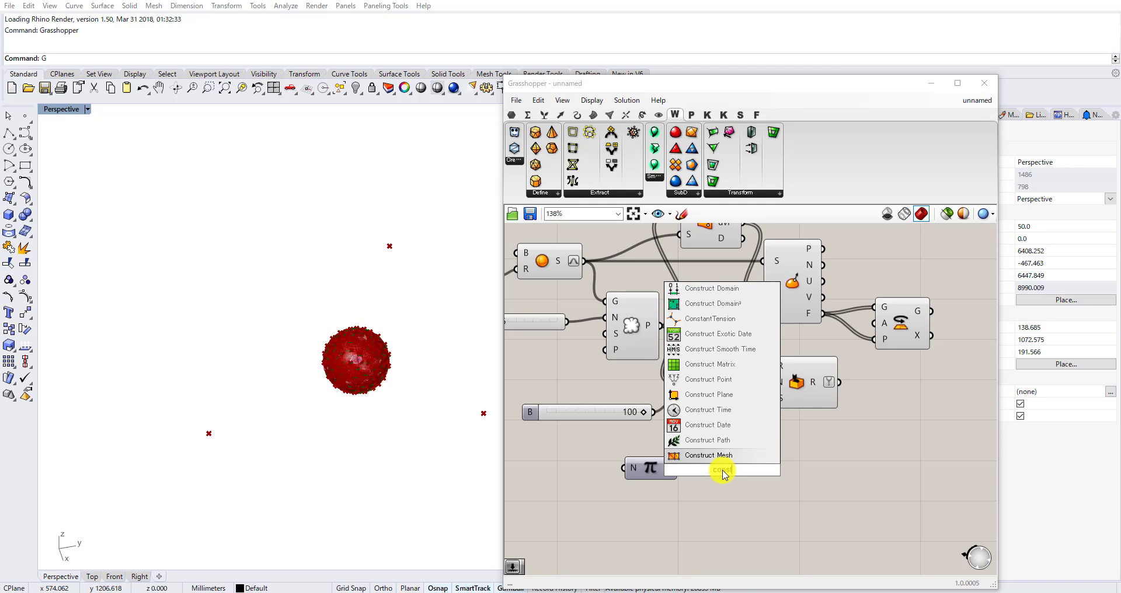
text(ruc)
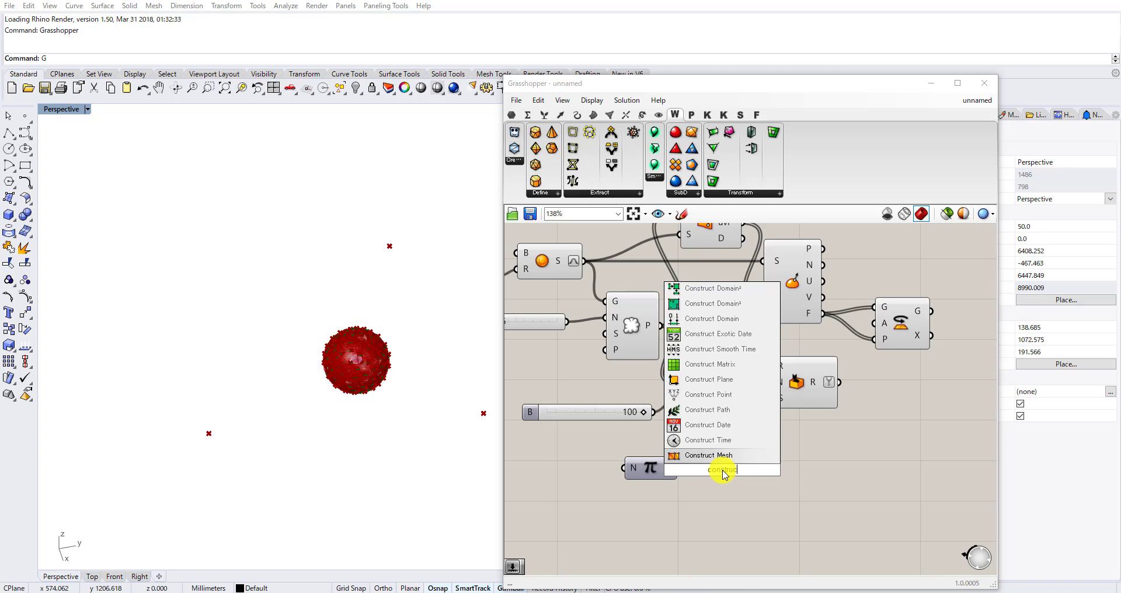
text(t do)
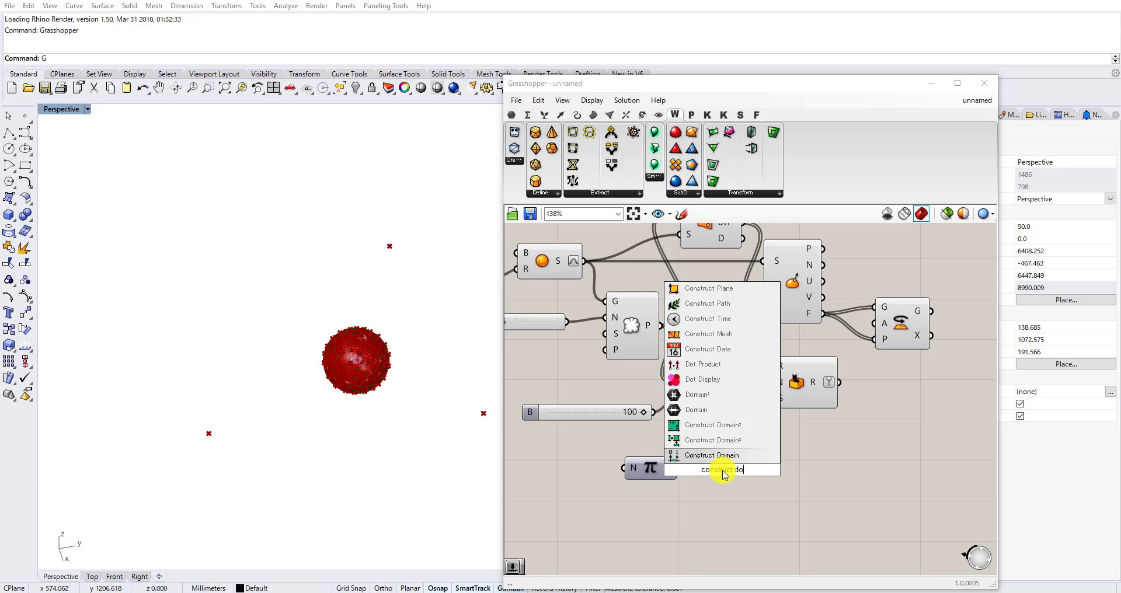
click(716, 455)
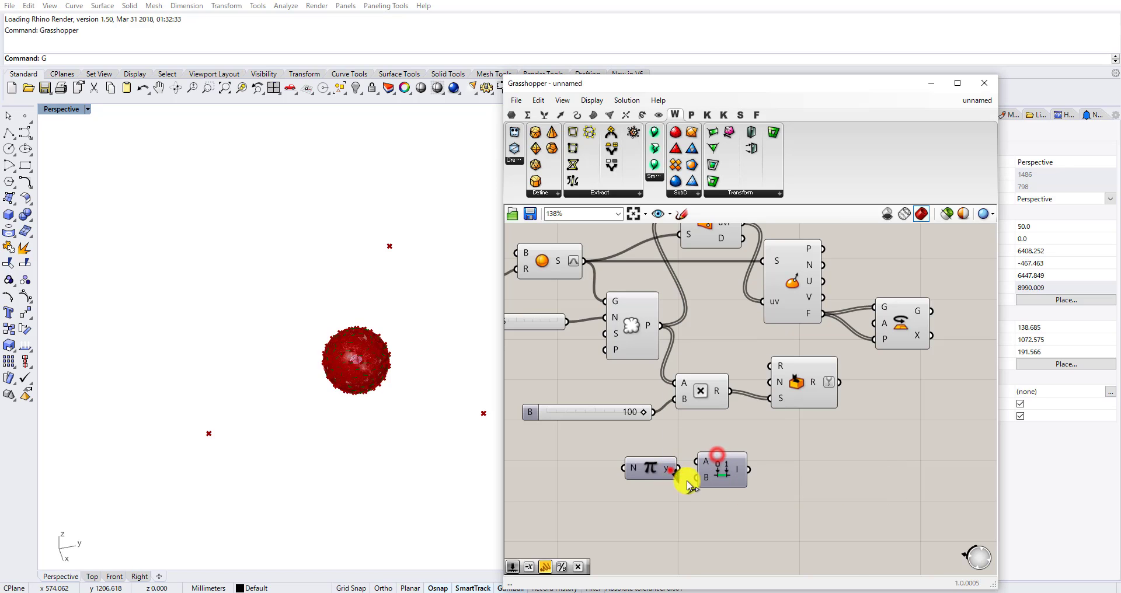
Connect Pi to Construct Domain's B input, with its N number committed, and feed the domain into Random's R input.
scroll(657, 482, up, 2)
right_click(634, 475)
mouse_move(660, 503)
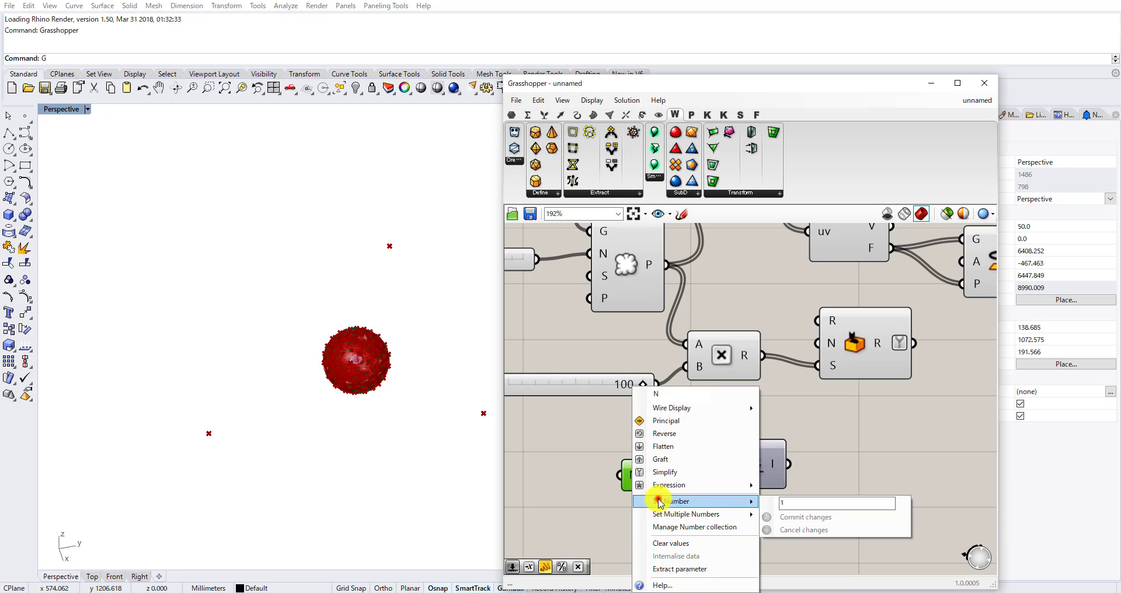
click(794, 519)
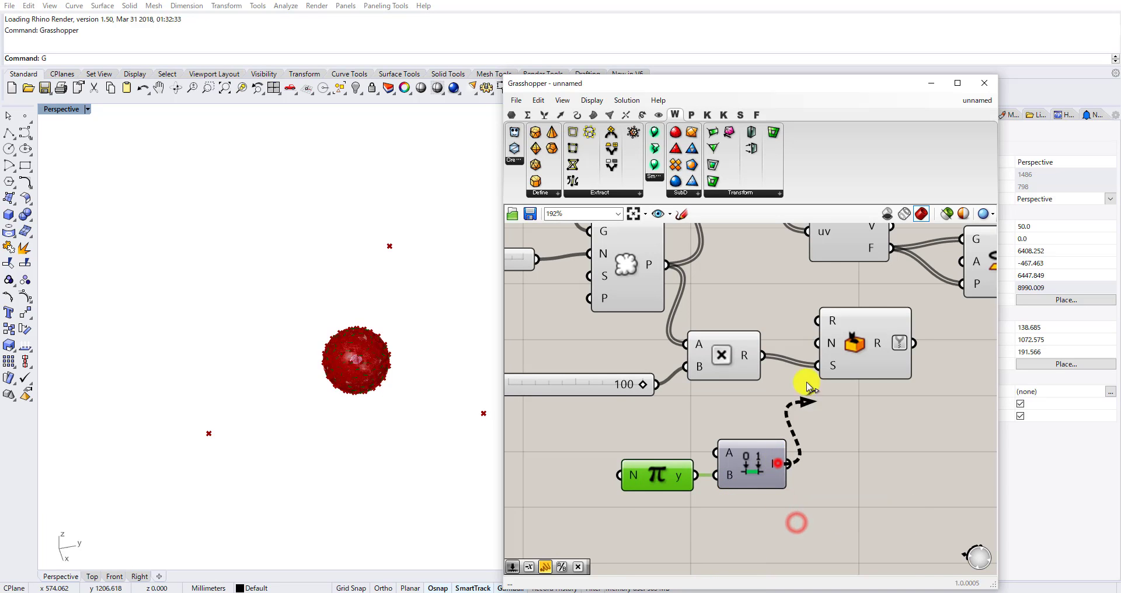
drag(809, 387, 834, 321)
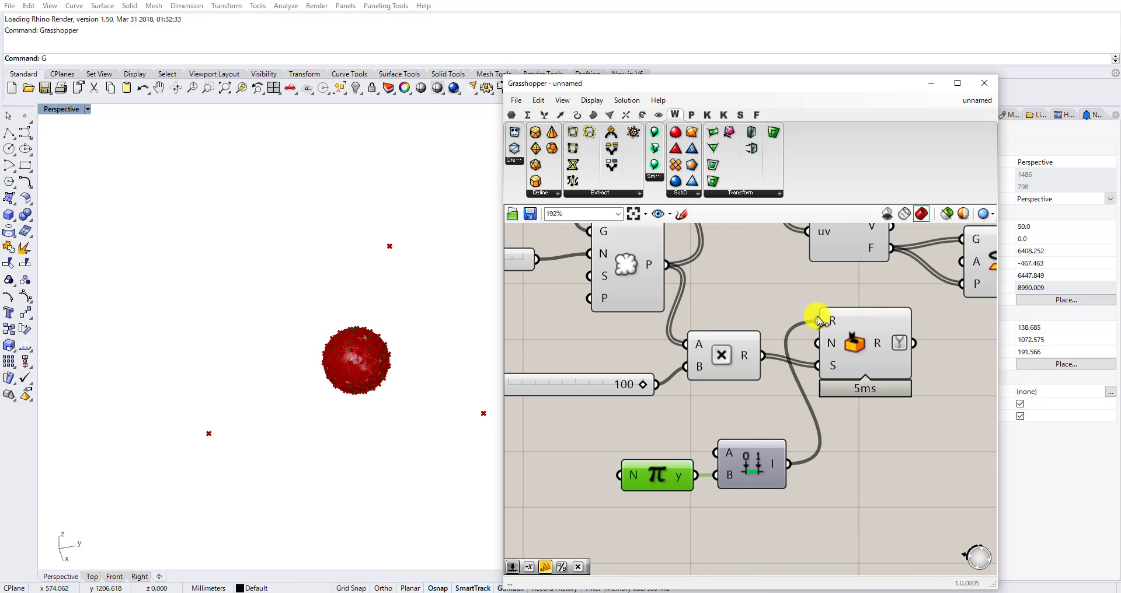
scroll(818, 317, up, 1)
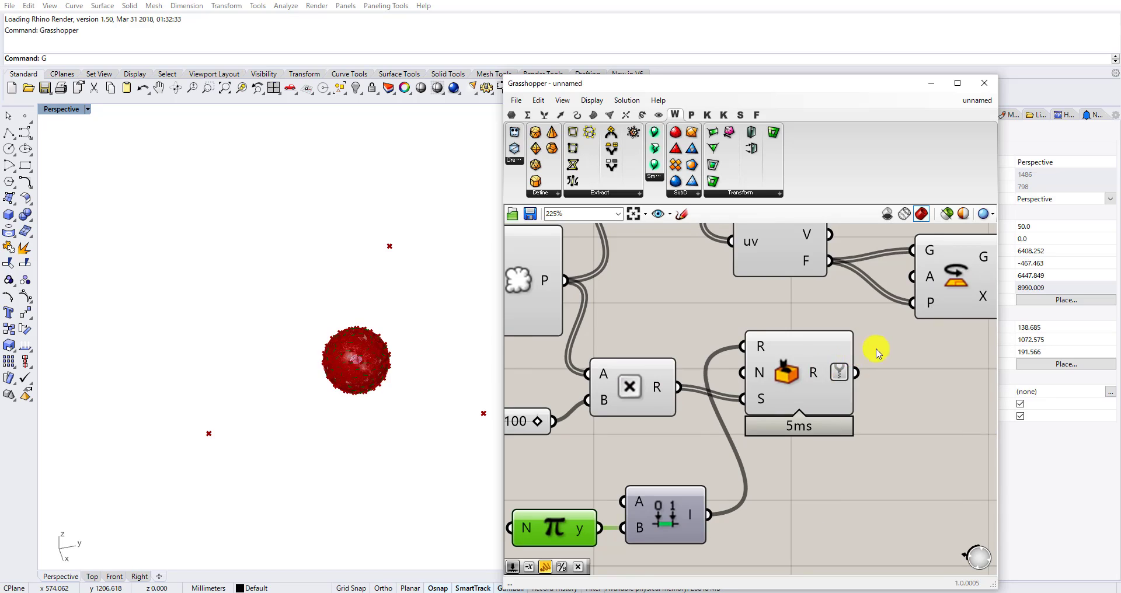
Shift the Rotate and Evaluate Surface components right and slightly up to space them out above Random.
scroll(783, 378, down, 2)
drag(789, 381, 833, 362)
scroll(695, 366, up, 2)
drag(668, 349, 700, 337)
scroll(713, 364, down, 4)
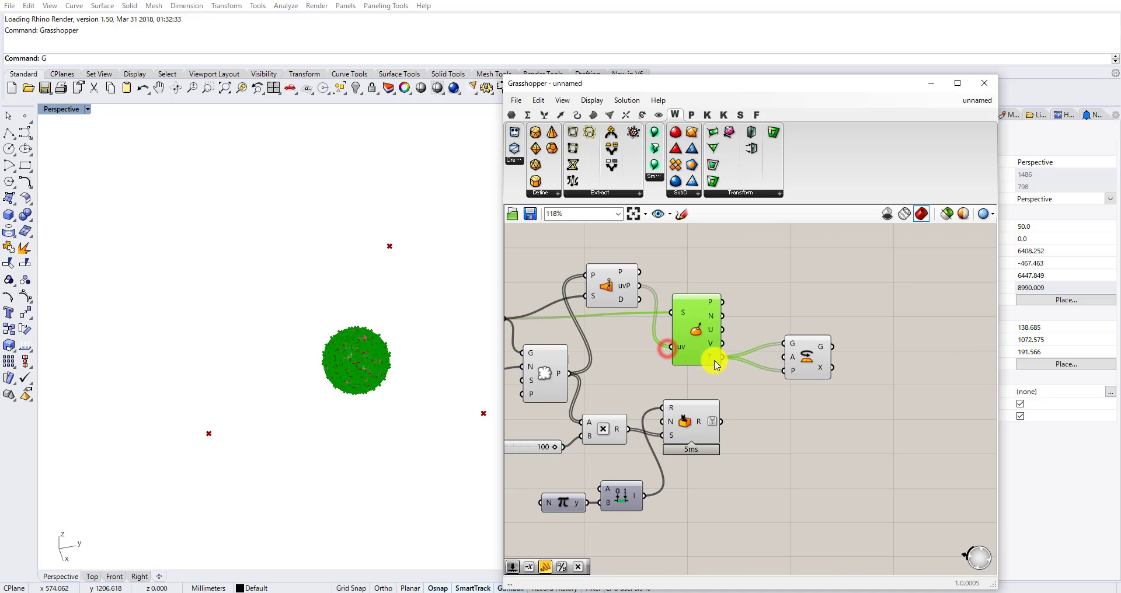
scroll(803, 402, up, 3)
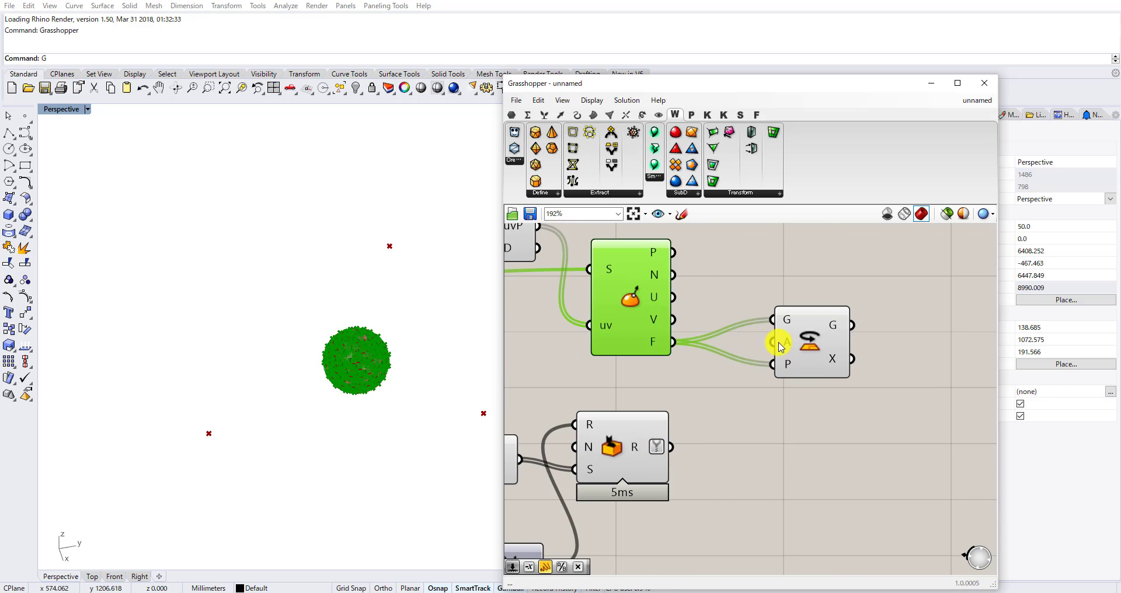
Add a Flatten Tree component after Random and connect its T output to the Rotate component's A input.
double_click(736, 451)
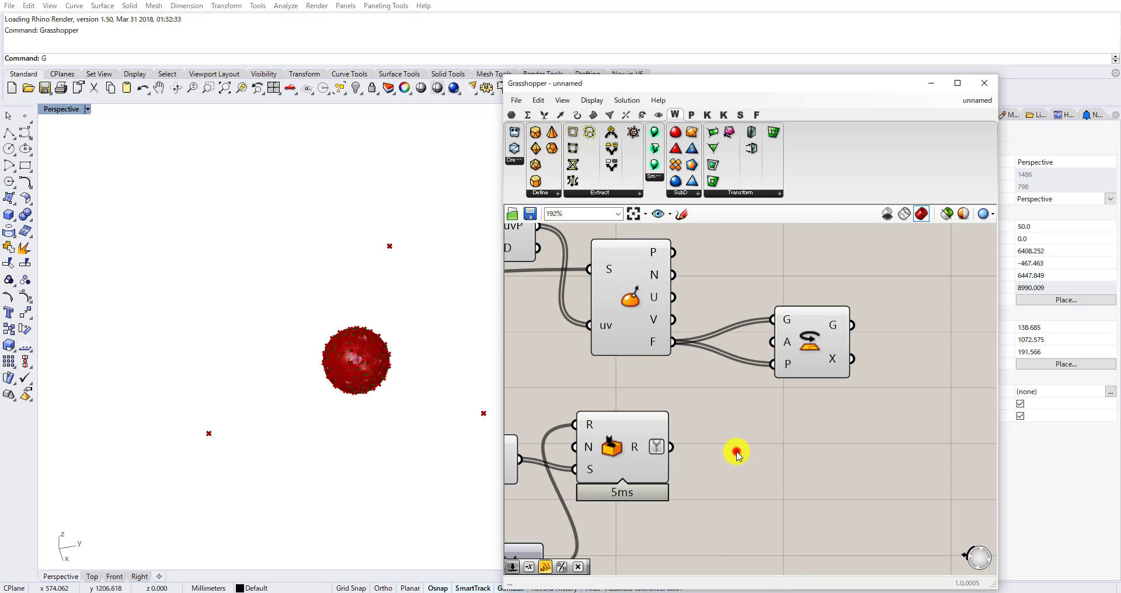
text(fla)
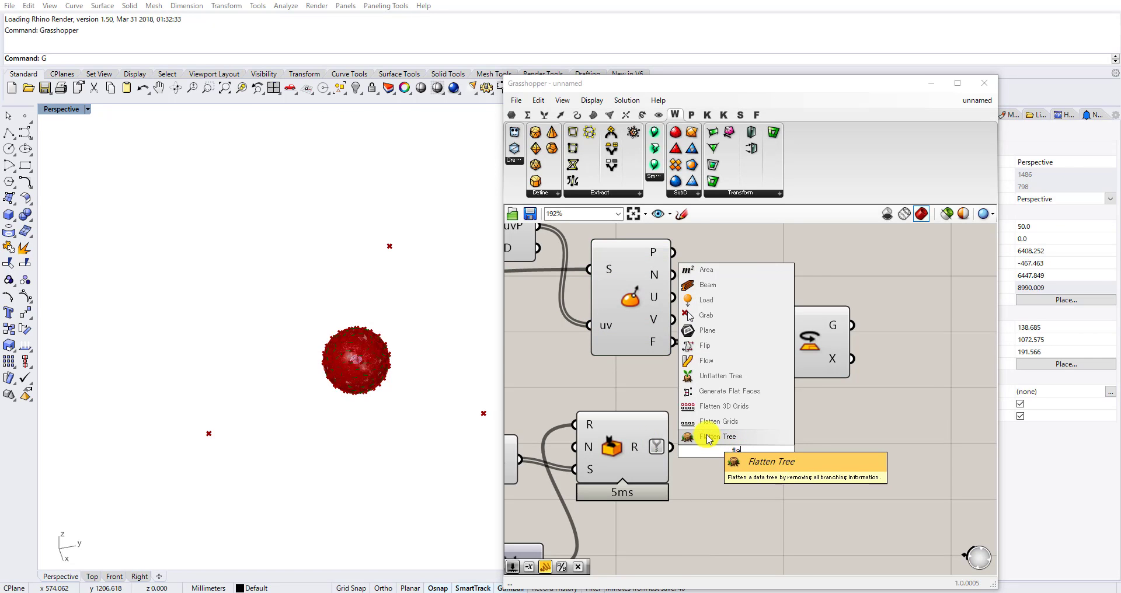
click(709, 438)
drag(660, 449, 732, 458)
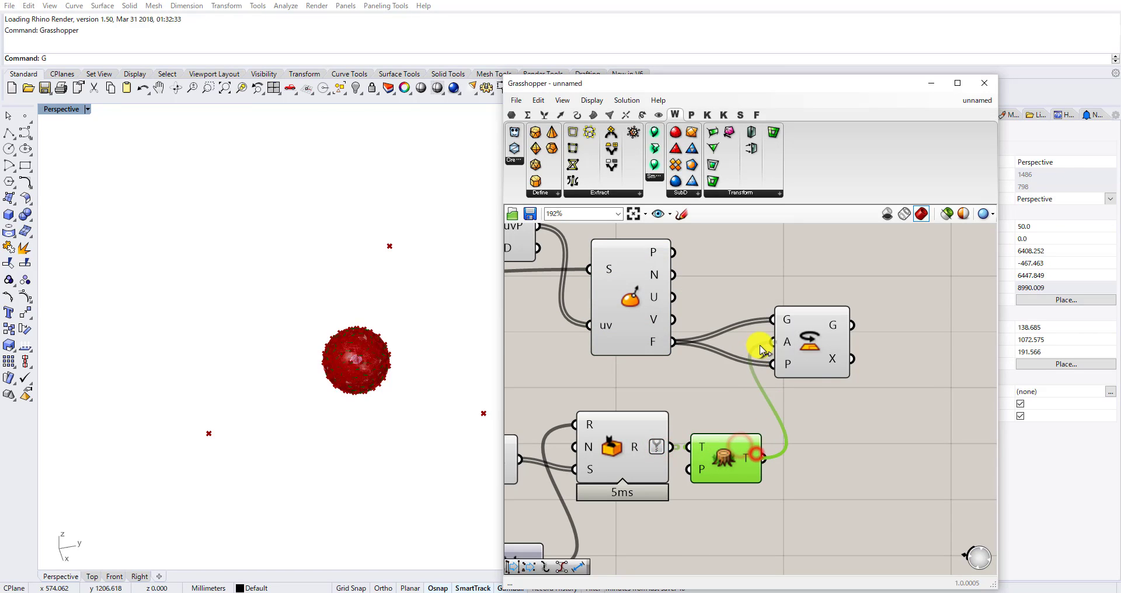
drag(762, 351, 772, 343)
scroll(724, 413, down, 3)
click(711, 394)
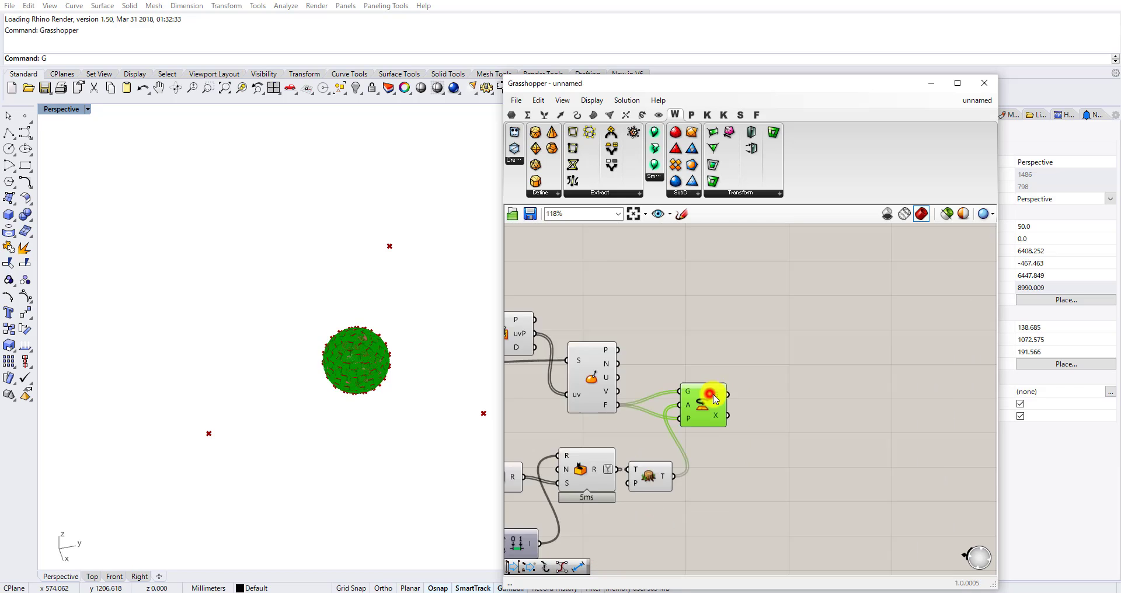
Shift the whole group of sphere-distribution components left, beneath the rose mesh components.
scroll(834, 408, down, 5)
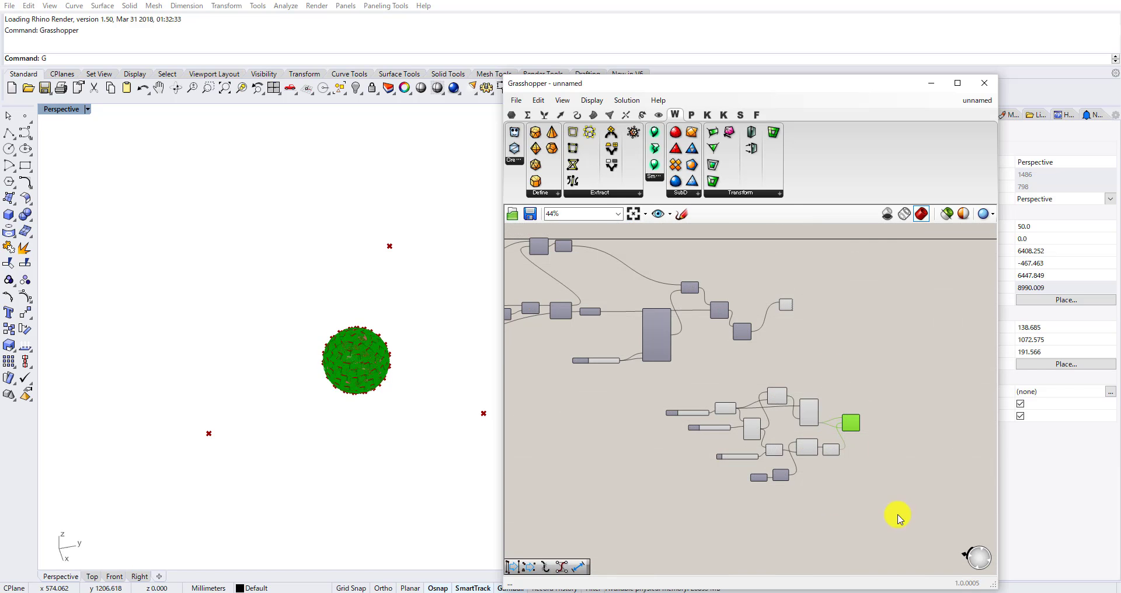
drag(900, 517, 665, 391)
scroll(793, 403, up, 2)
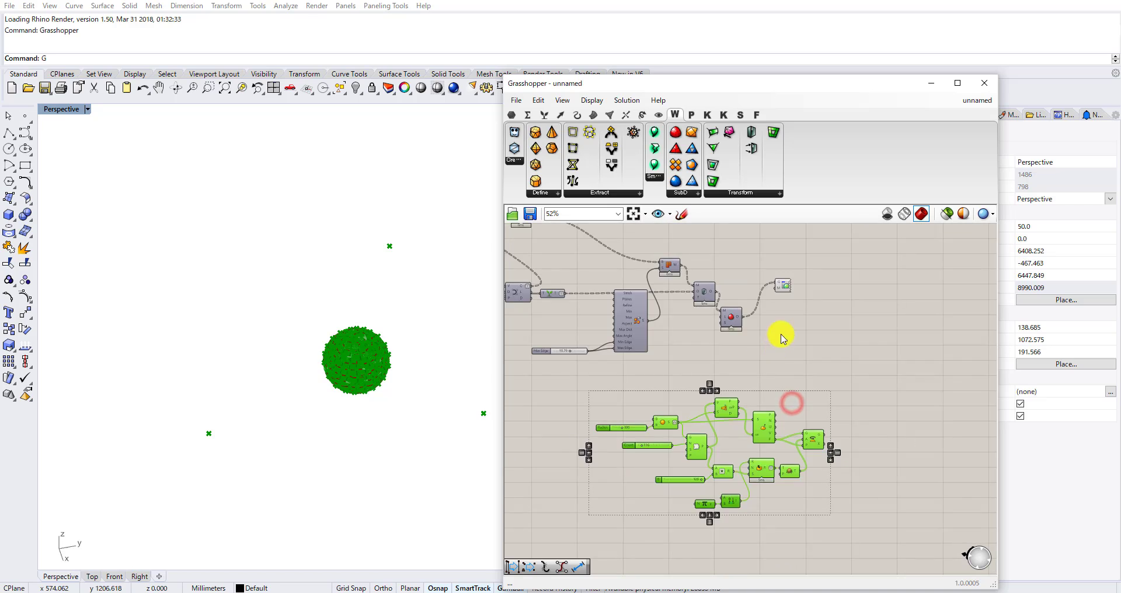
Add a Flatten Tree component beside the mesh subdivision component and connect the subdivided mesh output to its T input.
scroll(783, 339, up, 4)
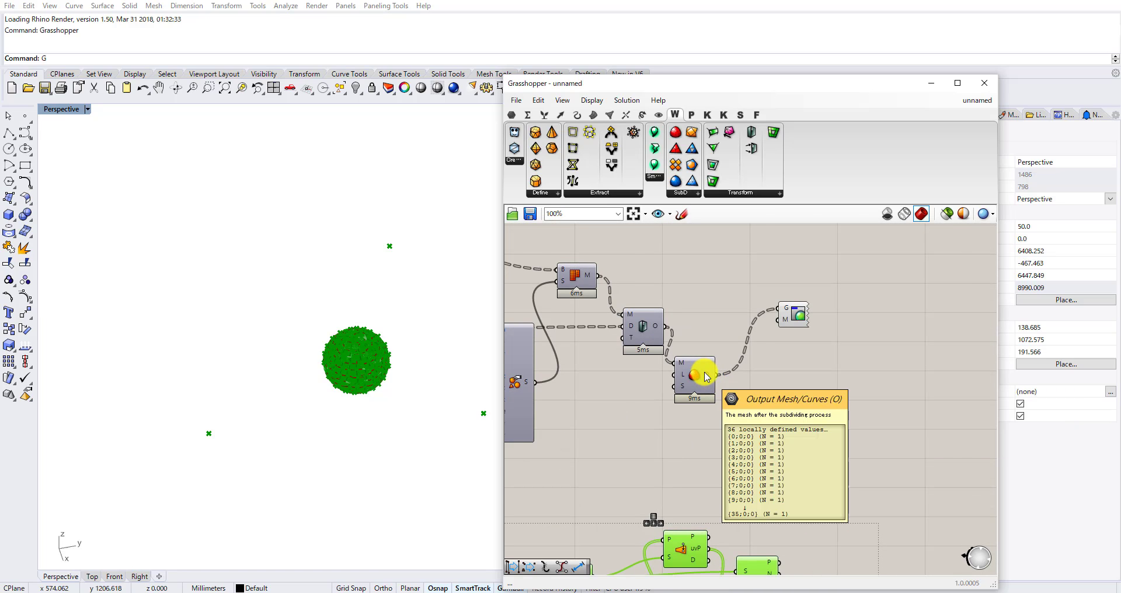
click(799, 313)
scroll(777, 374, up, 2)
right_click(789, 380)
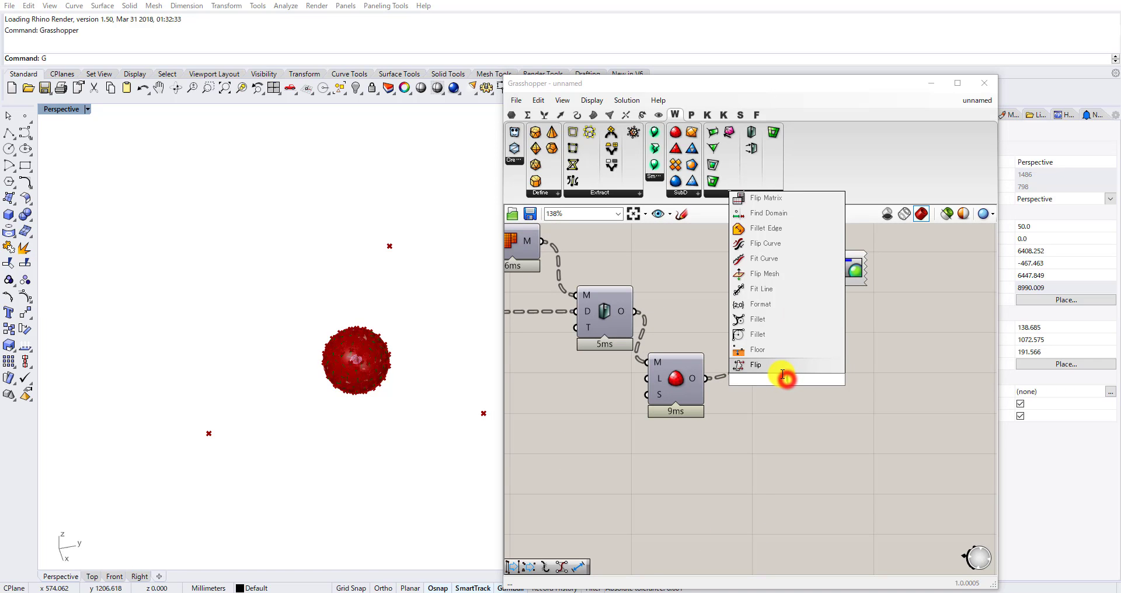
click(748, 367)
drag(741, 370, 760, 371)
drag(783, 370, 769, 377)
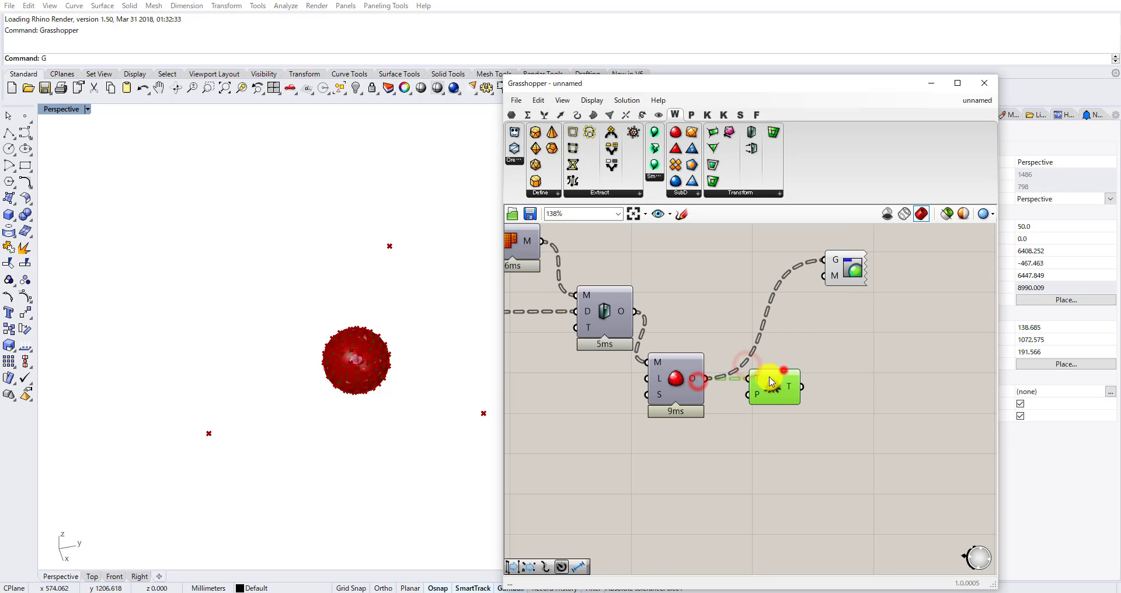
Turn off the preview of all the sphere-distribution components.
scroll(383, 377, up, 10)
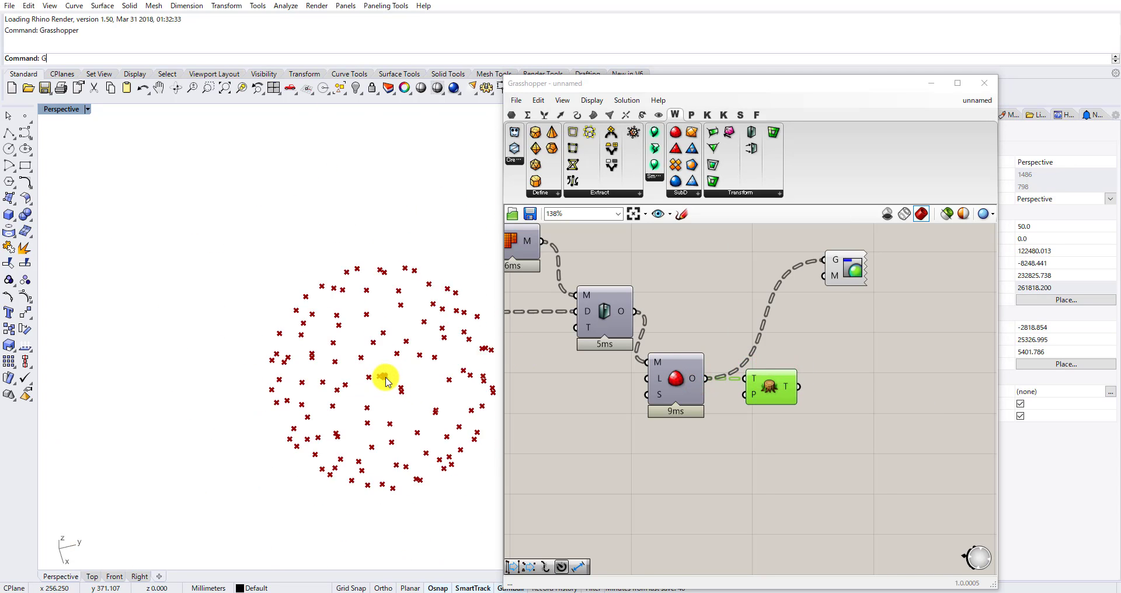
scroll(387, 378, down, 10)
scroll(385, 376, up, 2)
scroll(757, 346, down, 5)
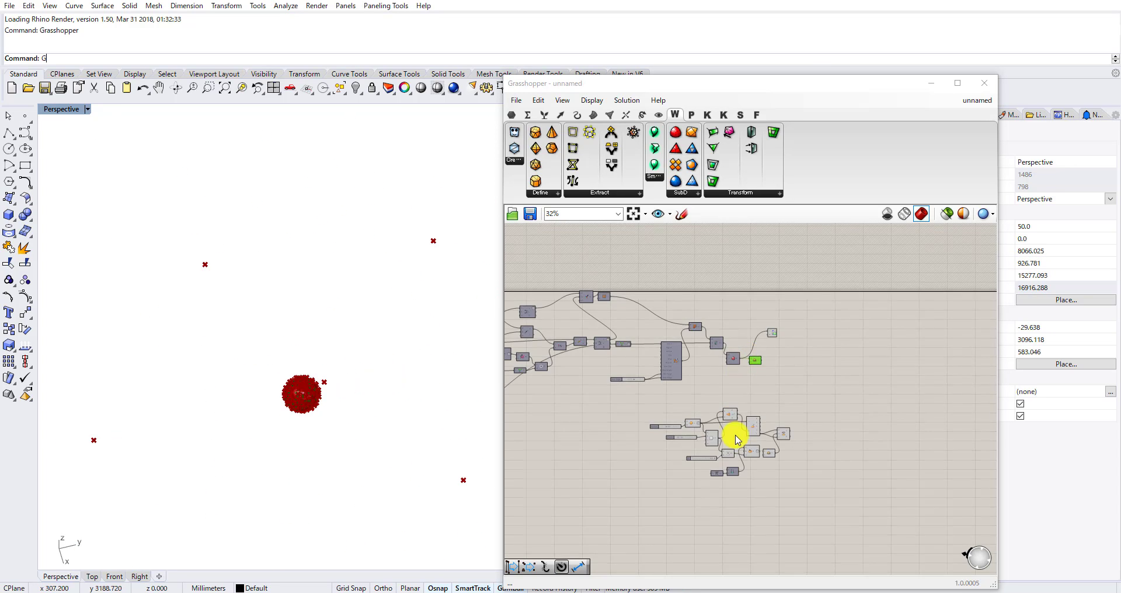
scroll(798, 493, up, 1)
drag(771, 481, 655, 380)
right_click(726, 385)
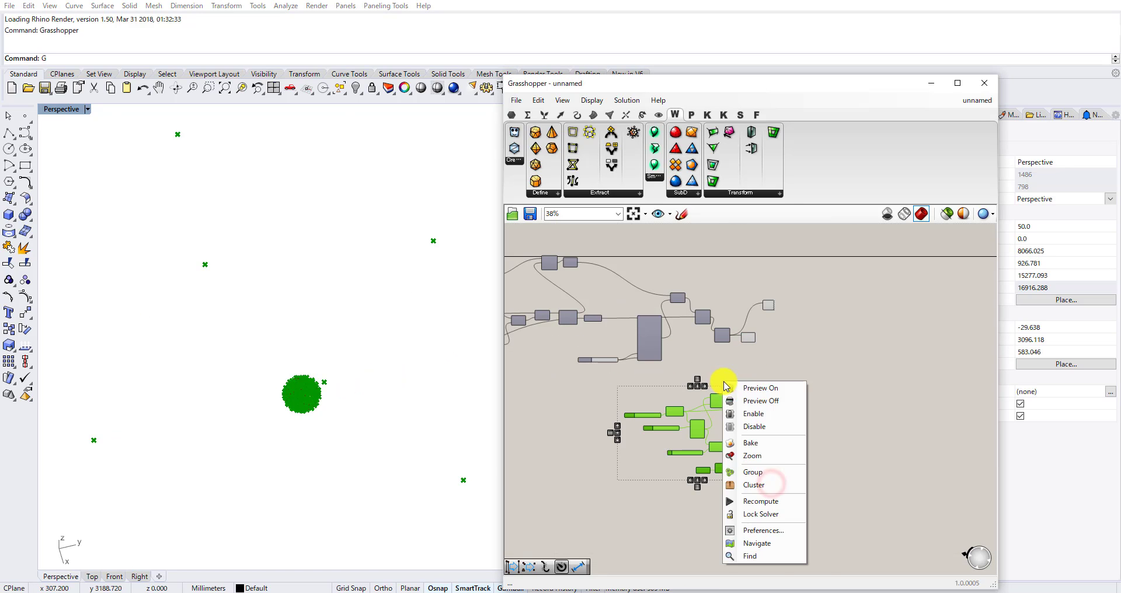
click(753, 401)
scroll(822, 329, up, 8)
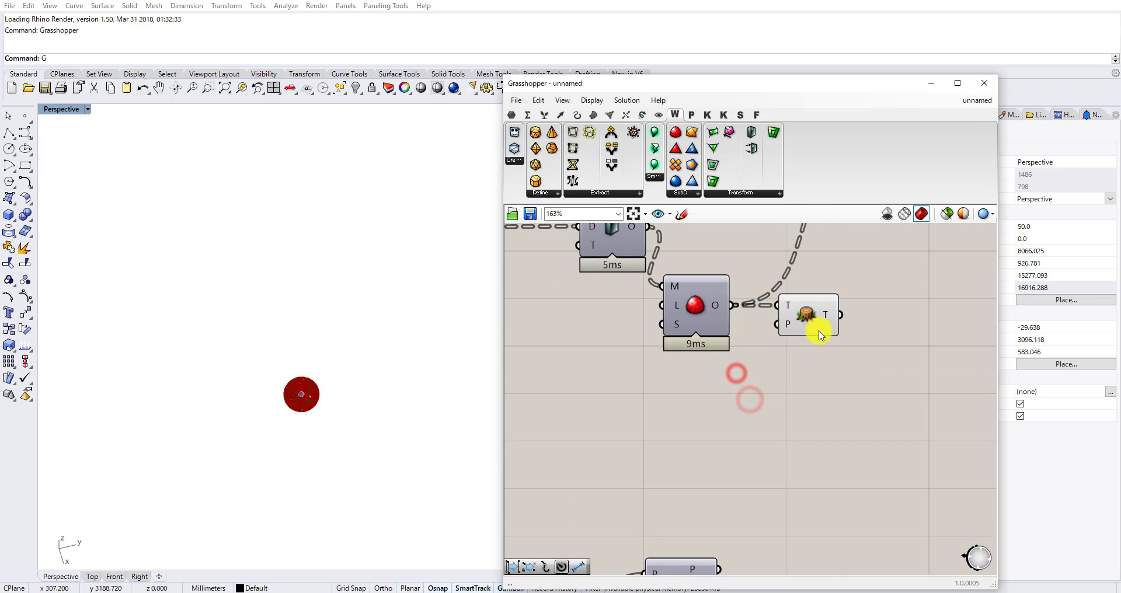
double_click(861, 352)
text(fr)
click(854, 373)
Add a Group component and connect the flattened rose meshes to its O input.
double_click(853, 372)
text(gr)
click(837, 357)
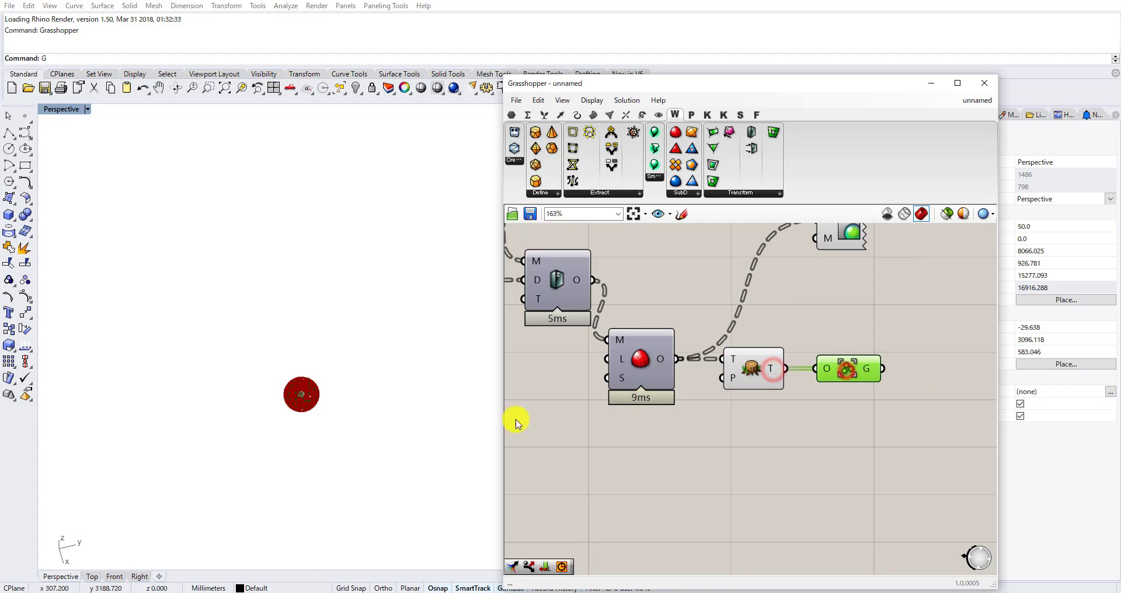
scroll(303, 408, up, 10)
scroll(212, 324, down, 10)
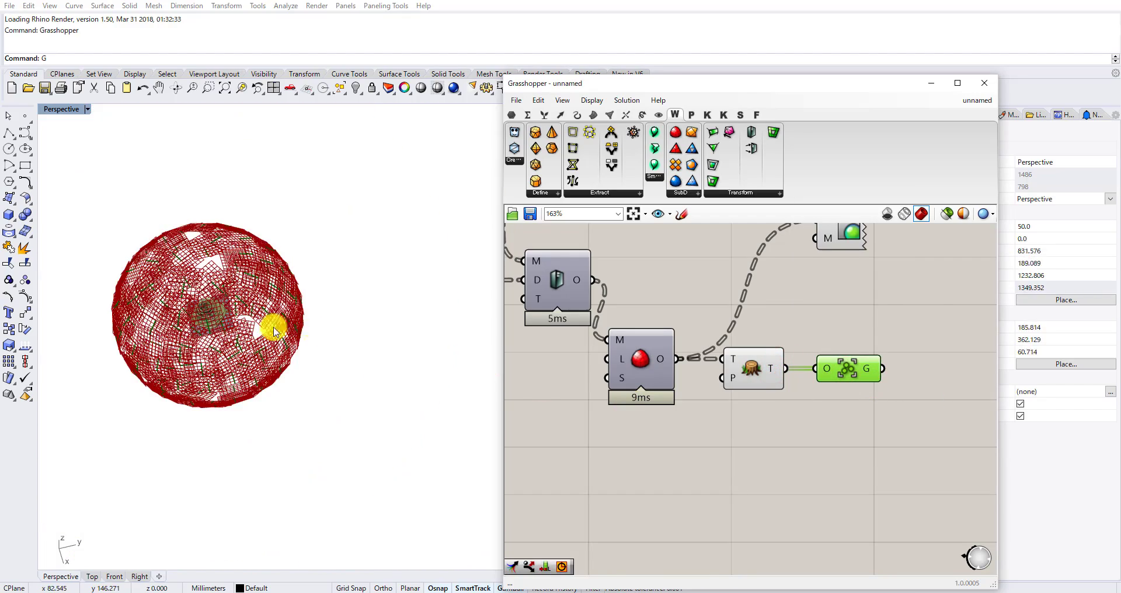
scroll(709, 415, down, 5)
double_click(746, 420)
text(xz)
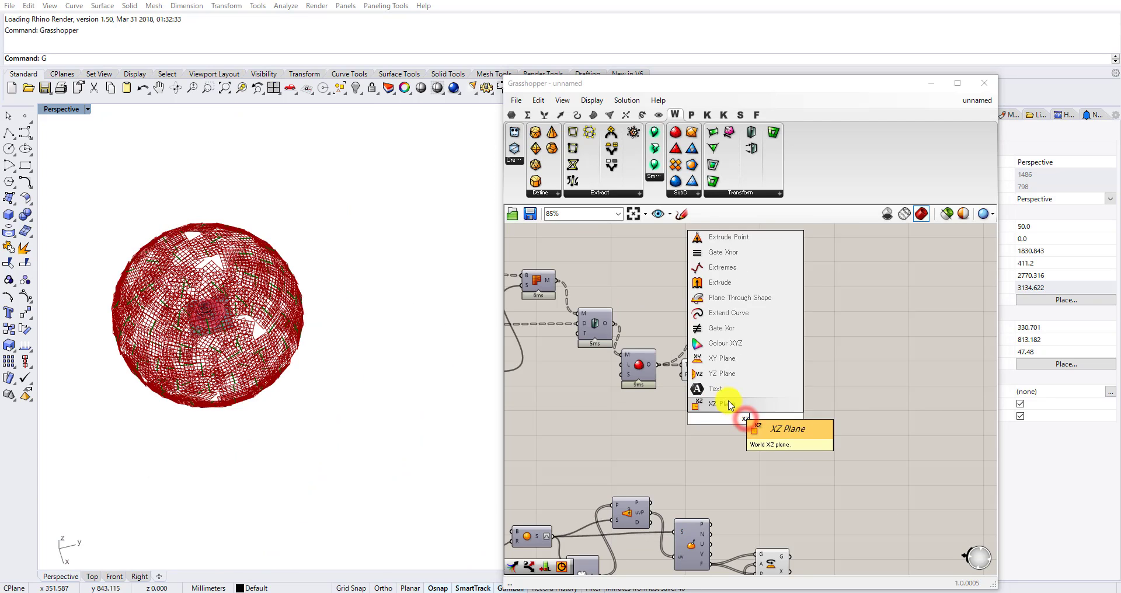
click(726, 399)
Add an XY Plane component below the Group component.
double_click(745, 419)
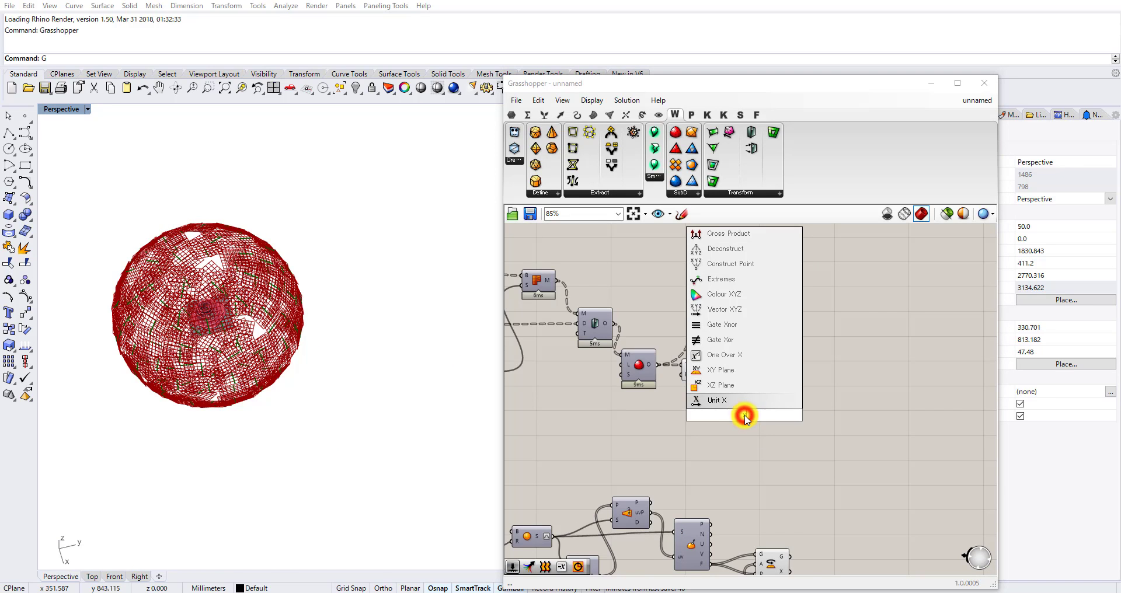
text(xy)
click(733, 403)
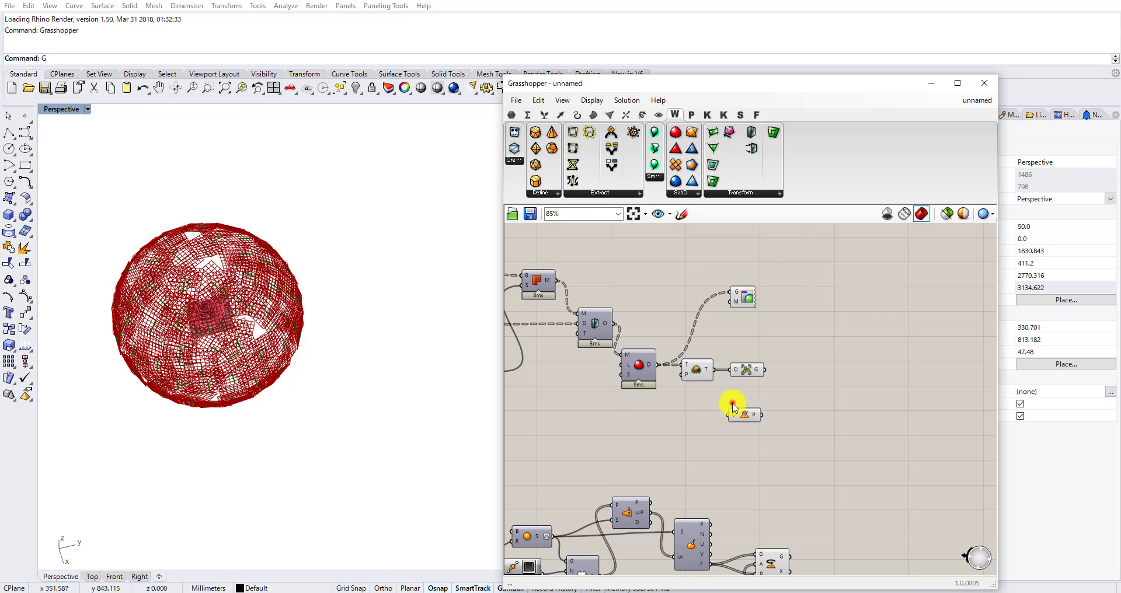
Add an Orient component, connecting XY Plane to its A input and the grouped rose to its G input.
double_click(816, 395)
text(orie)
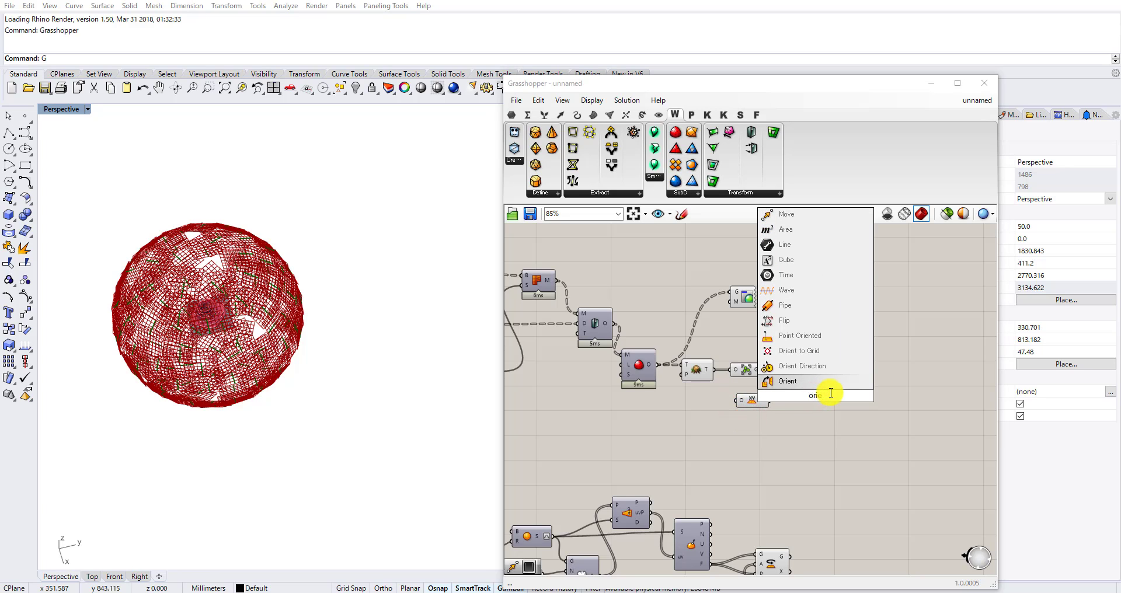
click(809, 381)
scroll(797, 393, up, 3)
drag(748, 407, 826, 401)
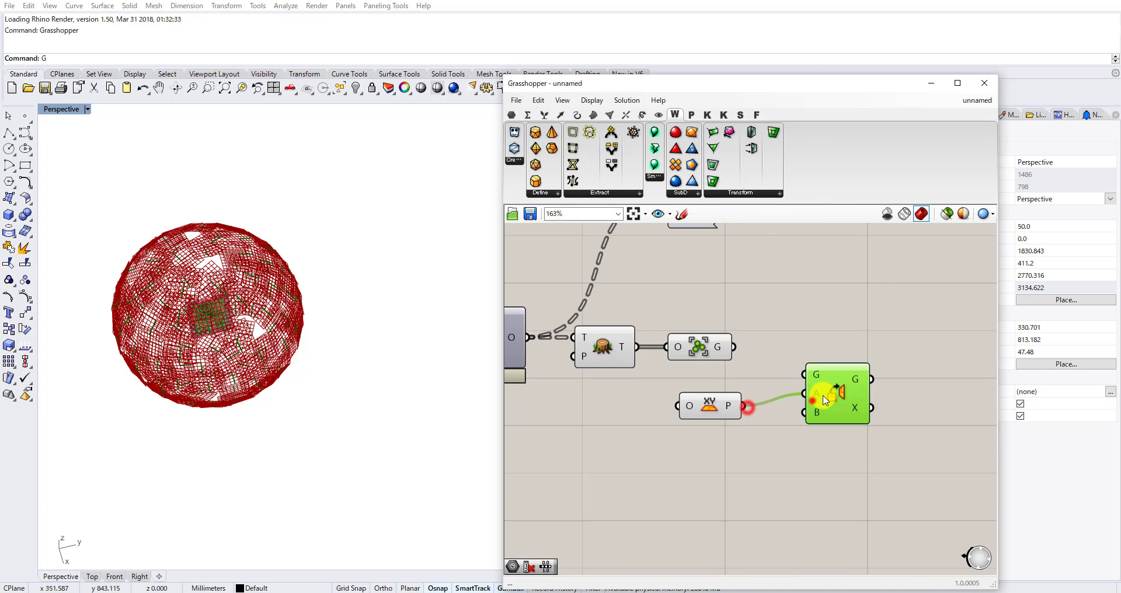
drag(736, 349, 815, 378)
Connect the Rotate component's G output, carrying the rotated surface frames, to Orient's B input.
right_drag(828, 384, 791, 286)
scroll(771, 313, down, 3)
scroll(754, 469, up, 2)
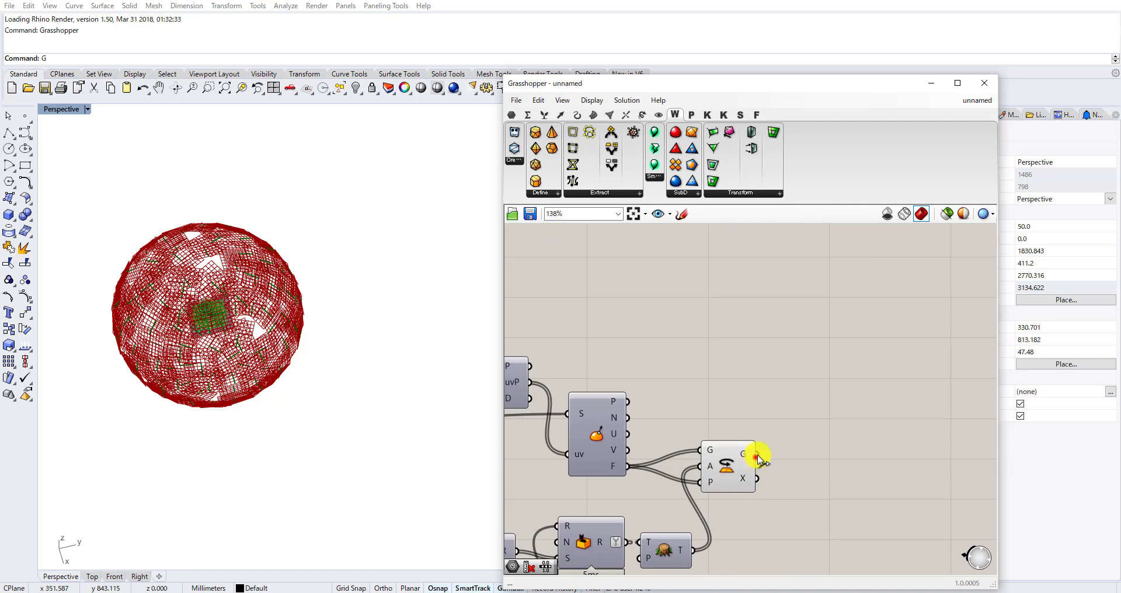
scroll(806, 343, down, 3)
drag(758, 459, 771, 303)
scroll(771, 304, up, 2)
right_drag(714, 383, 761, 400)
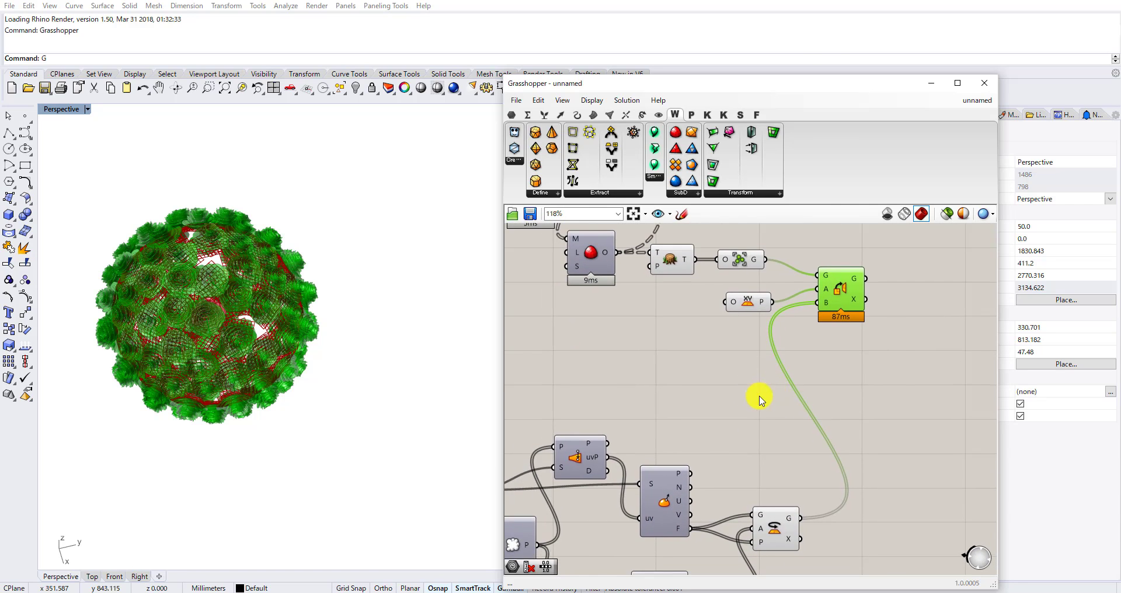
Turn off the preview of the components feeding Orient, including Group, XY Plane, Evaluate Surface and Rotate.
scroll(761, 401, down, 4)
drag(769, 552, 714, 350)
right_click(744, 334)
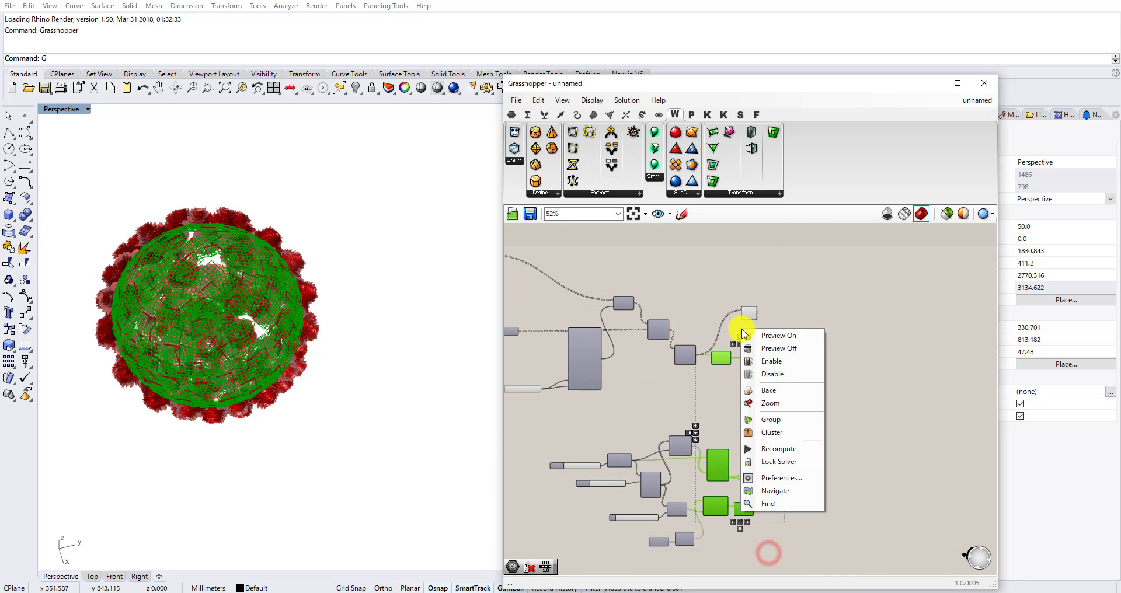
click(769, 349)
Examine the oriented roses covering the sphere from several angles and distances.
scroll(248, 362, up, 6)
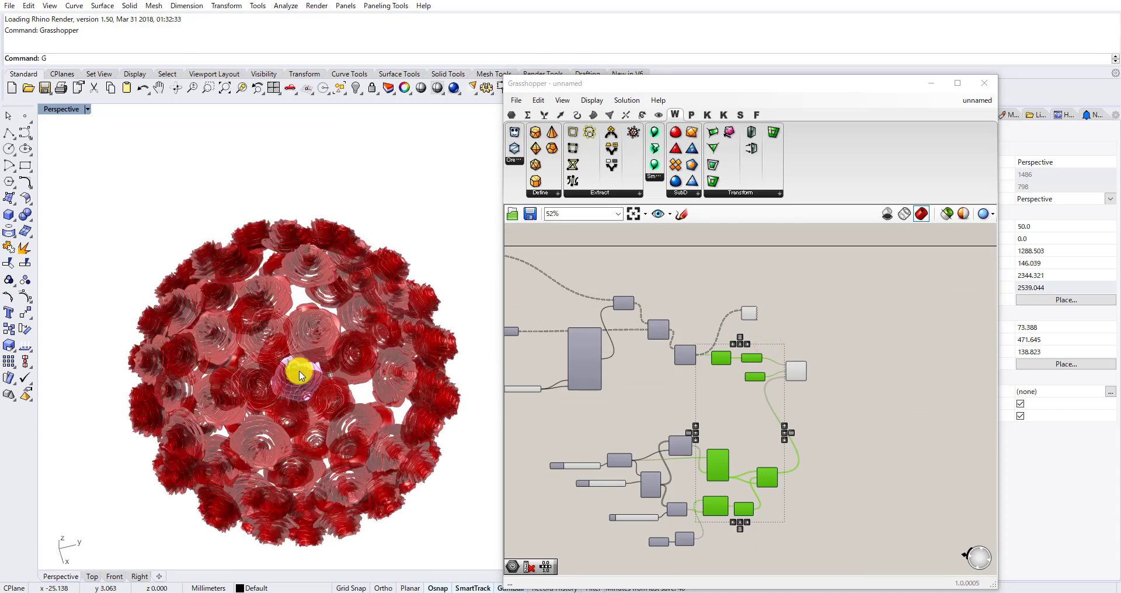
right_drag(320, 275, 343, 360)
scroll(299, 298, up, 4)
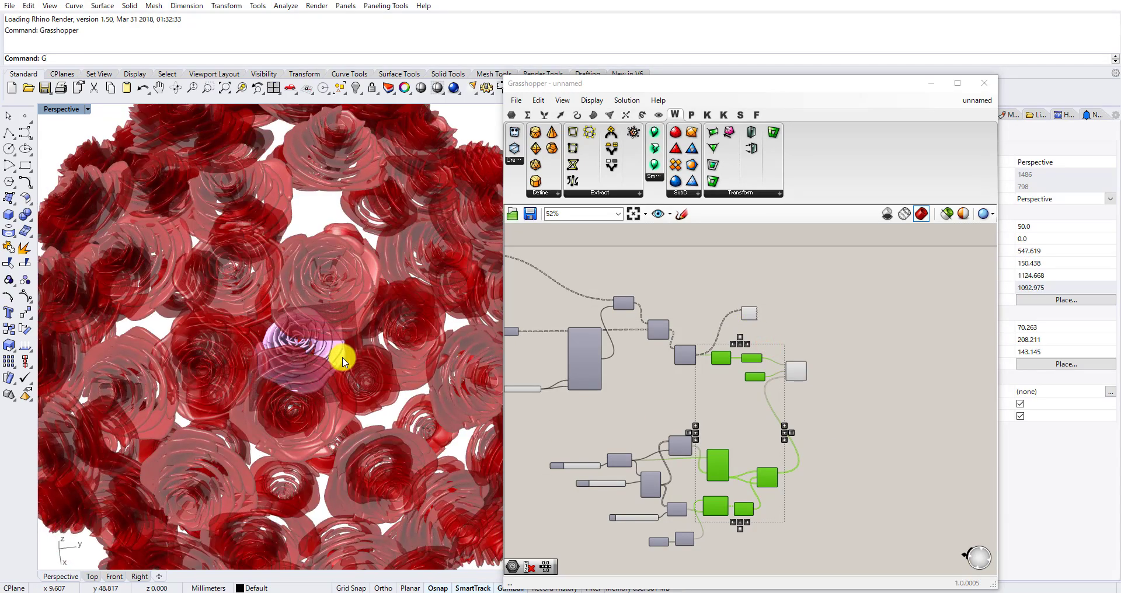
right_drag(242, 335, 369, 350)
scroll(391, 339, down, 8)
scroll(369, 350, up, 8)
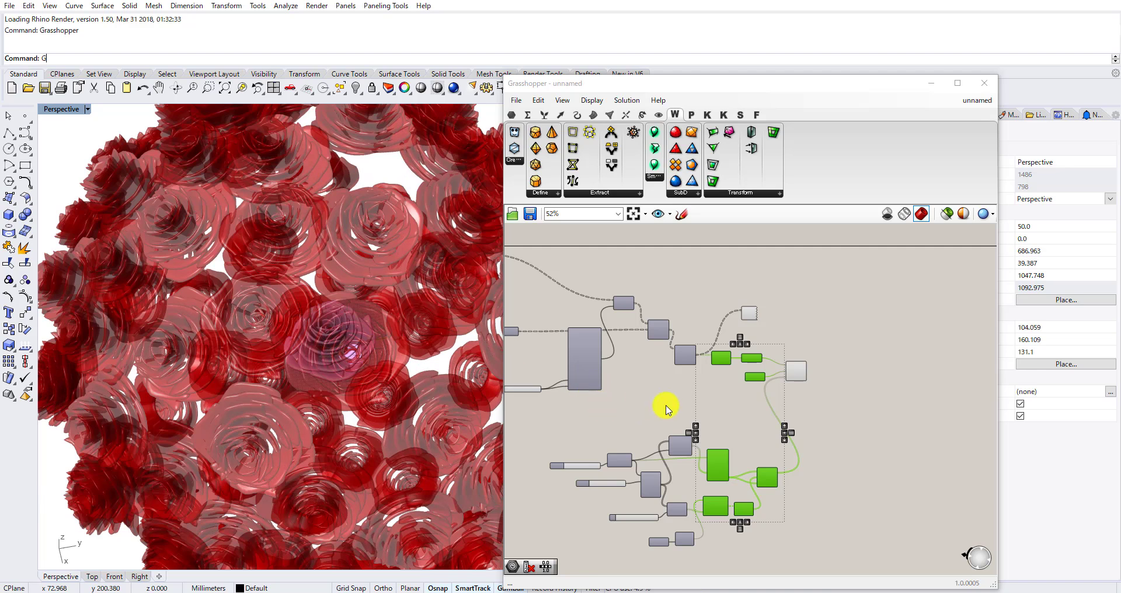
scroll(757, 433, up, 2)
click(757, 431)
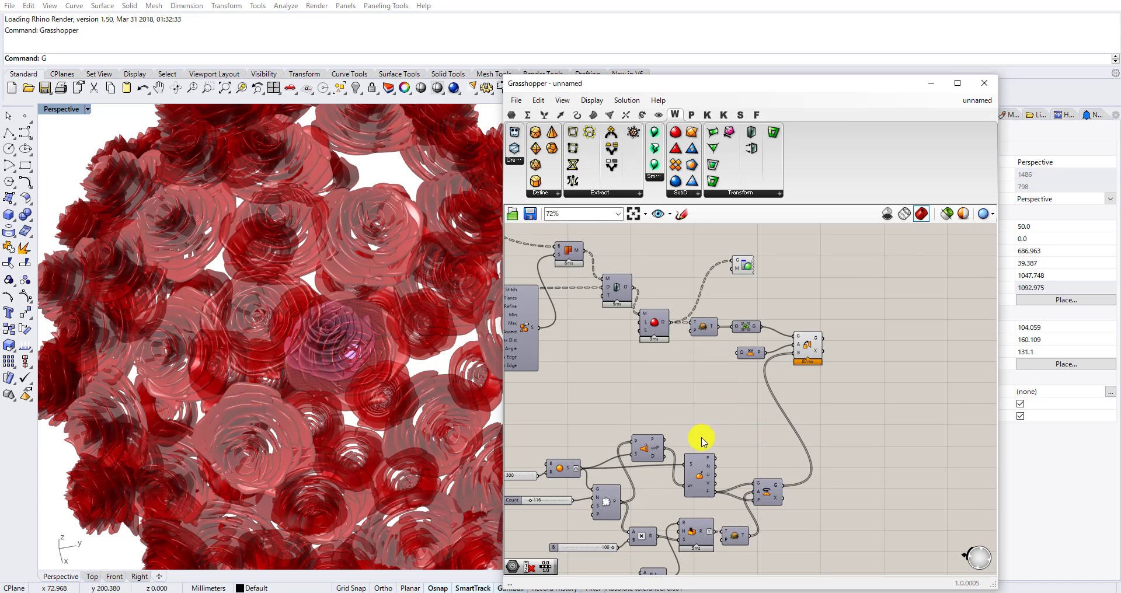
Add a Scale component below the Rotate and Flatten Tree components.
right_drag(761, 398, 752, 321)
double_click(757, 521)
text(s)
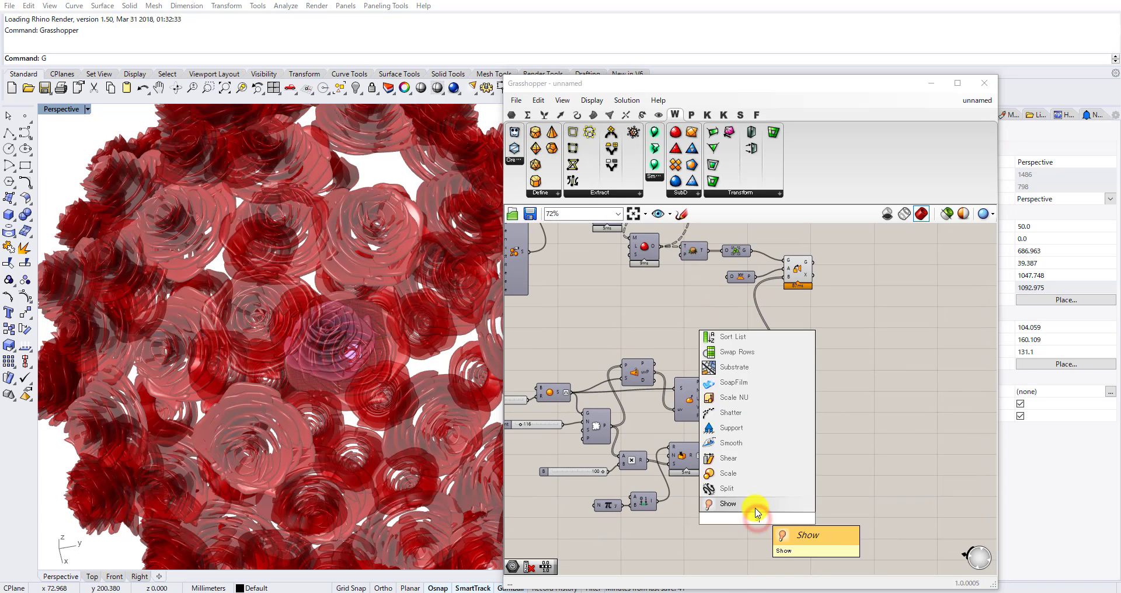
key(BackSpace)
text(scale)
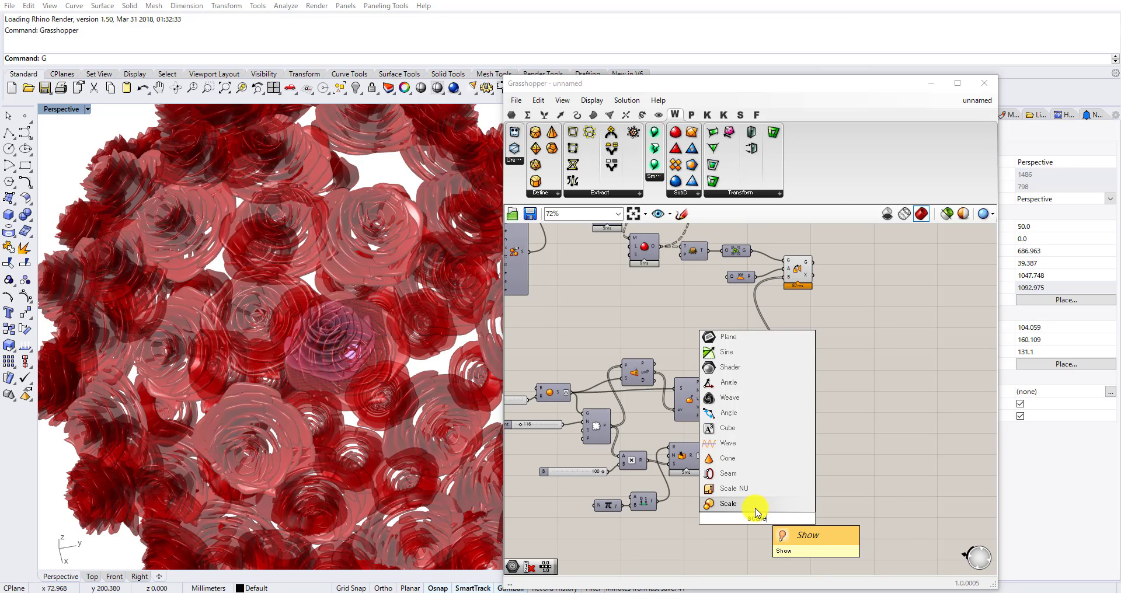
click(755, 509)
scroll(748, 408, up, 3)
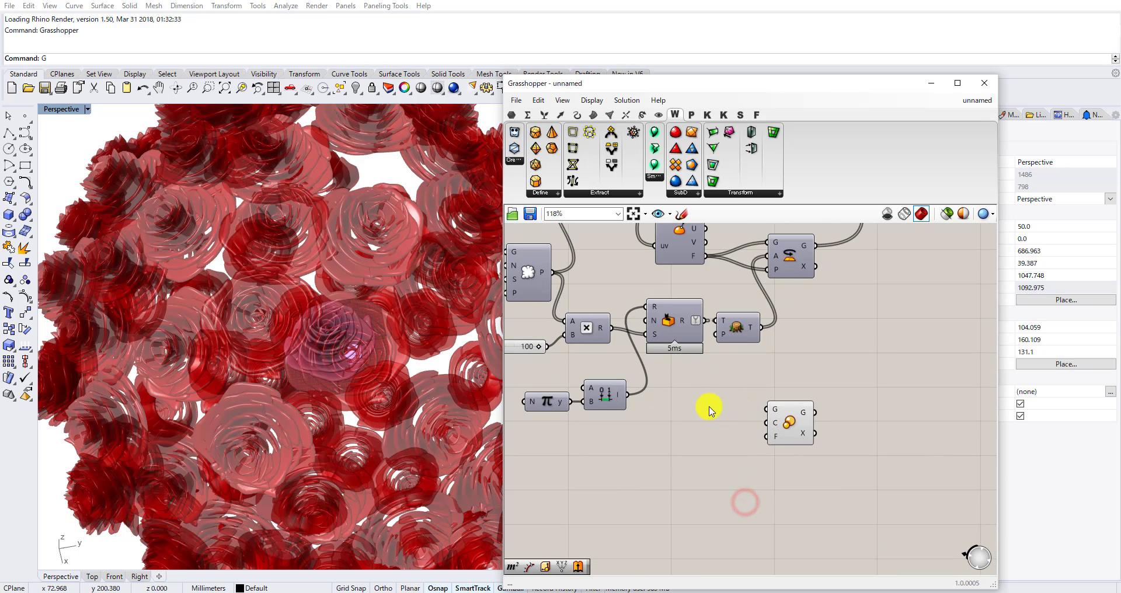
Duplicate the Random component below the original and disconnect the domain from the copy's R input.
right_drag(674, 332, 740, 338)
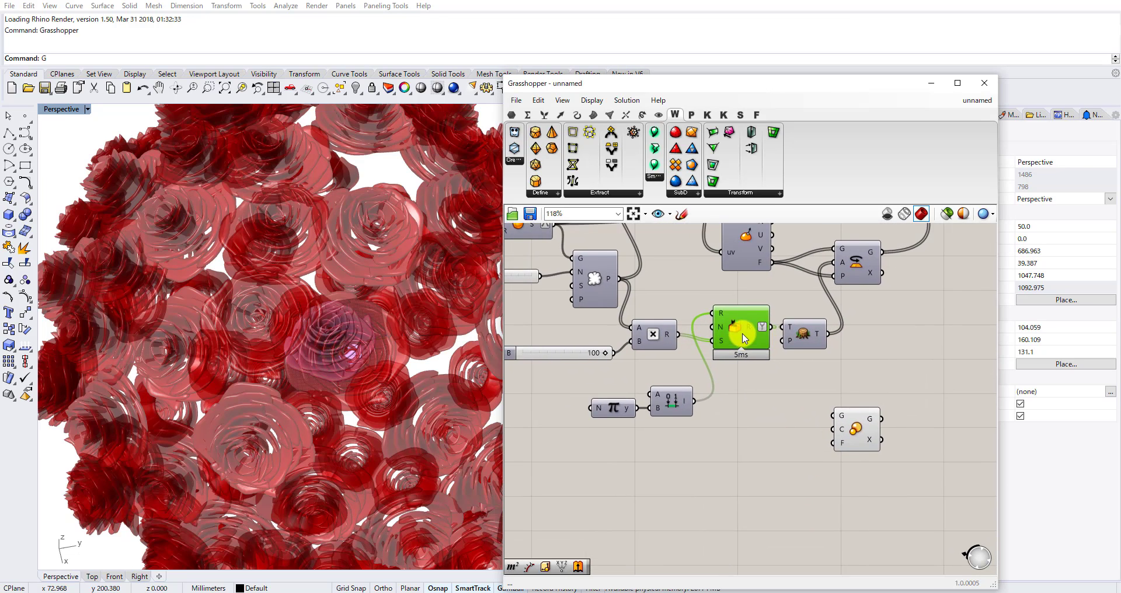
drag(739, 334, 737, 455)
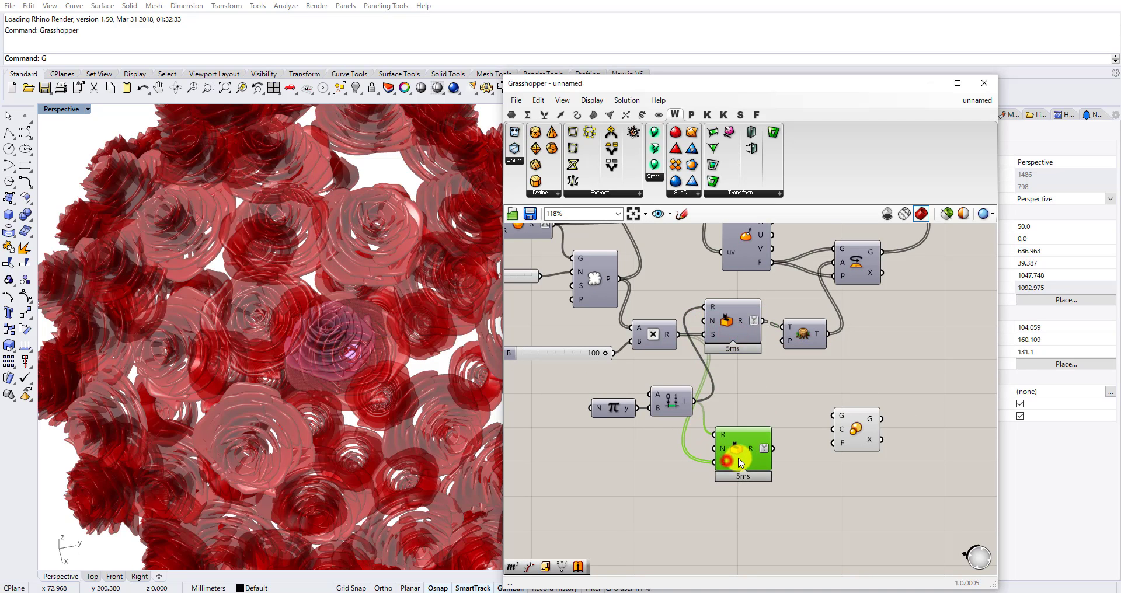
double_click(647, 463)
click(658, 497)
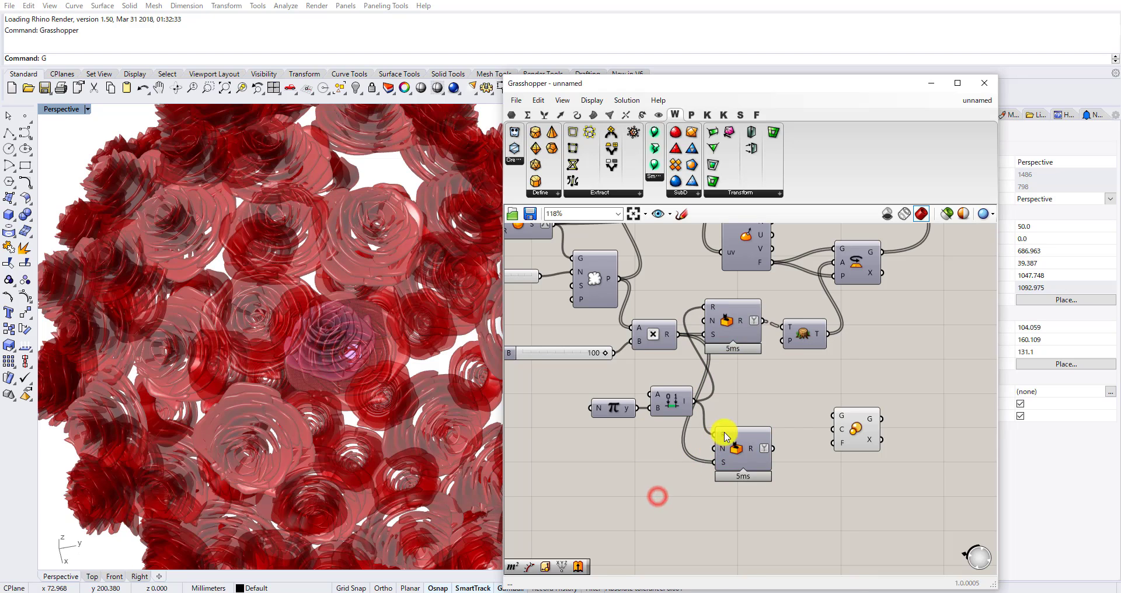
right_click(725, 437)
click(870, 416)
Add a Construct Domain component and connect its domain output to the duplicated Random component's R input.
double_click(635, 485)
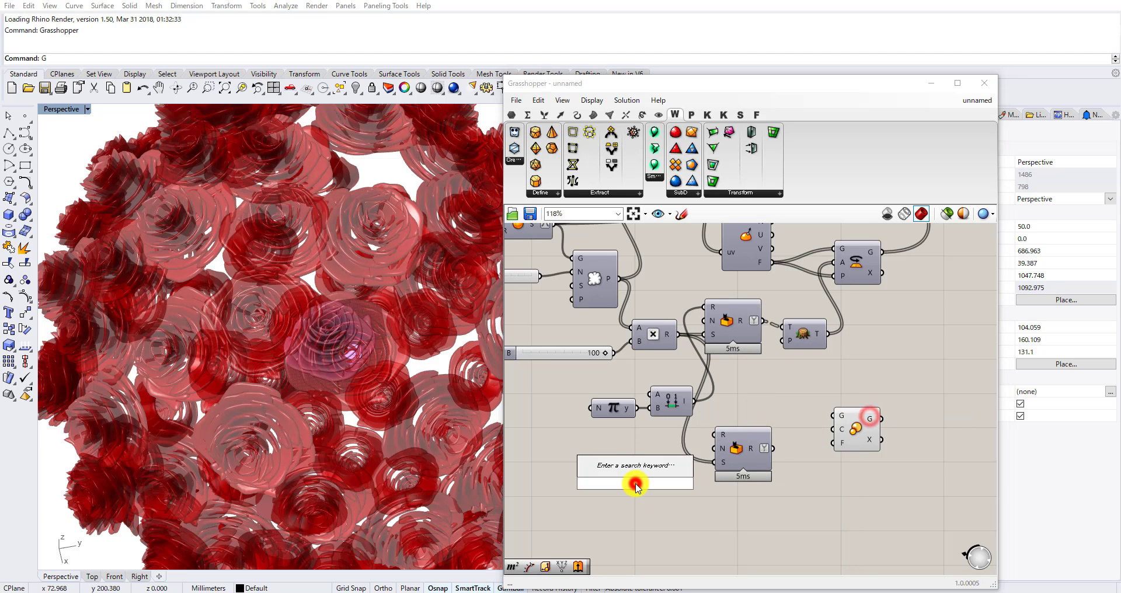
text(const)
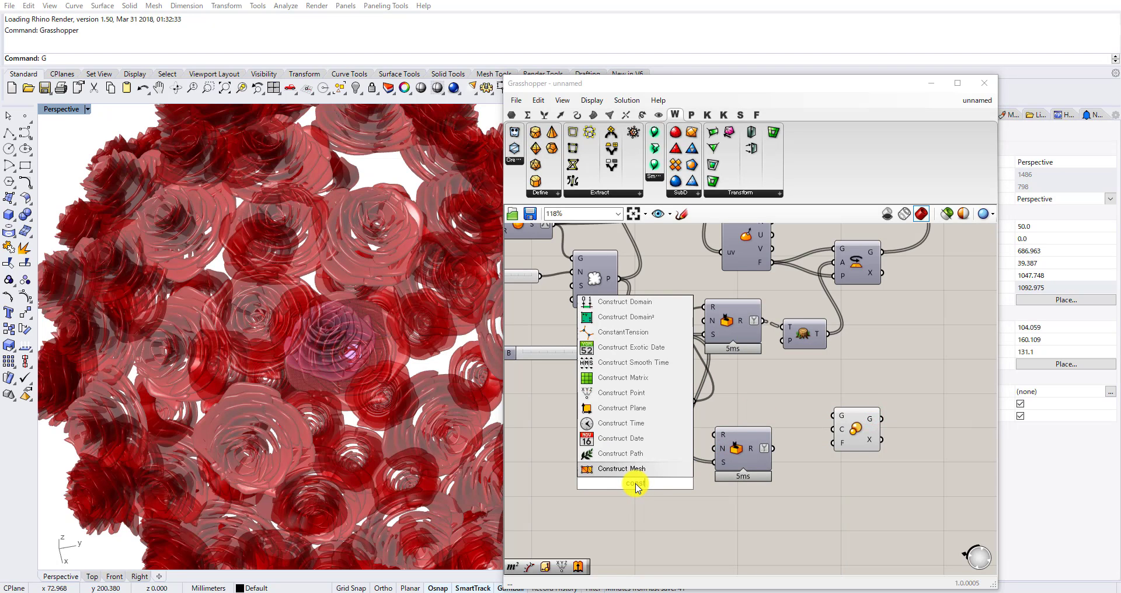
text(ruct domain)
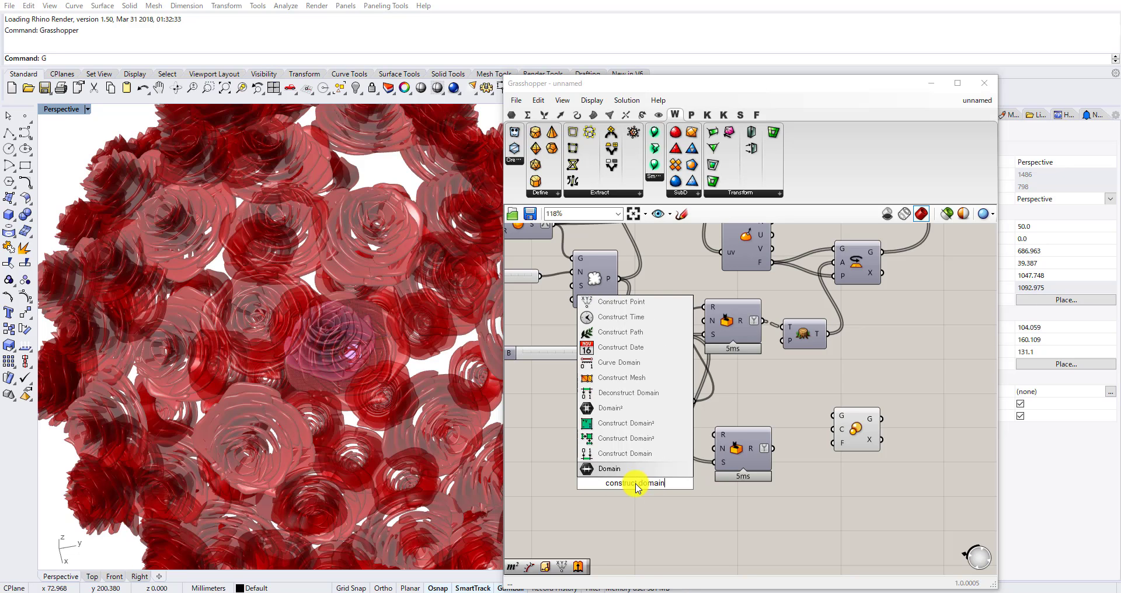
click(637, 453)
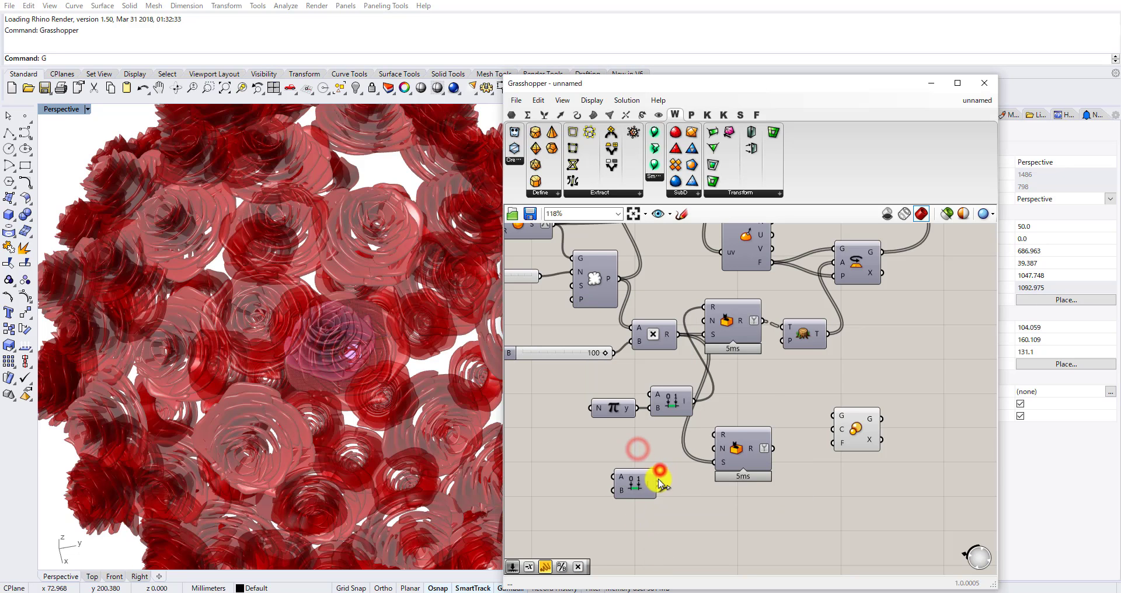
Add a 1.00 number slider for the new domain's start and a duplicate slider for its end.
double_click(611, 475)
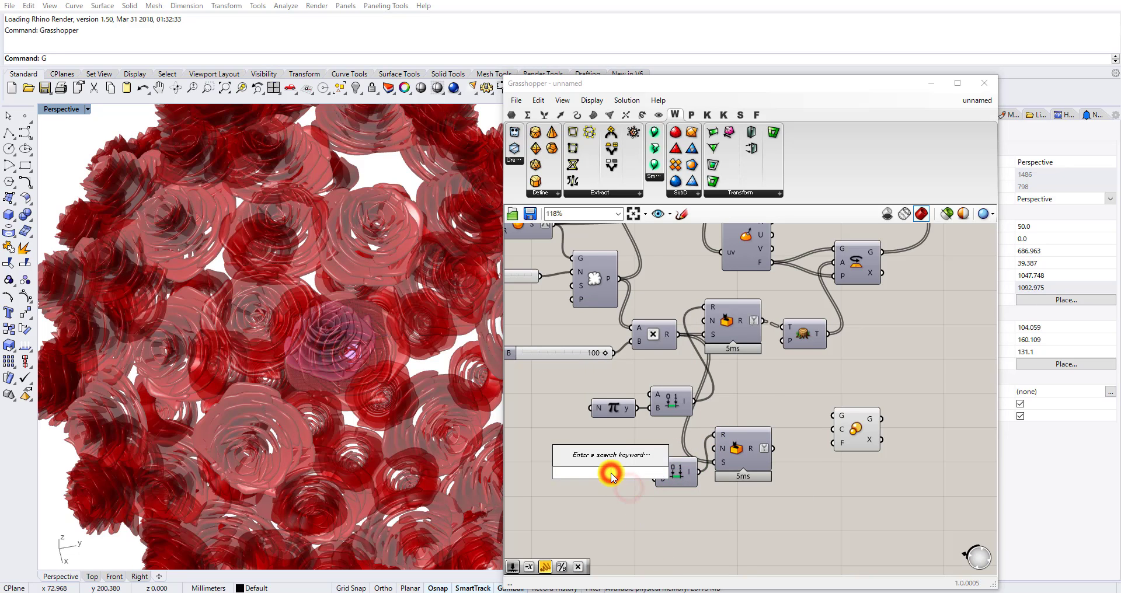
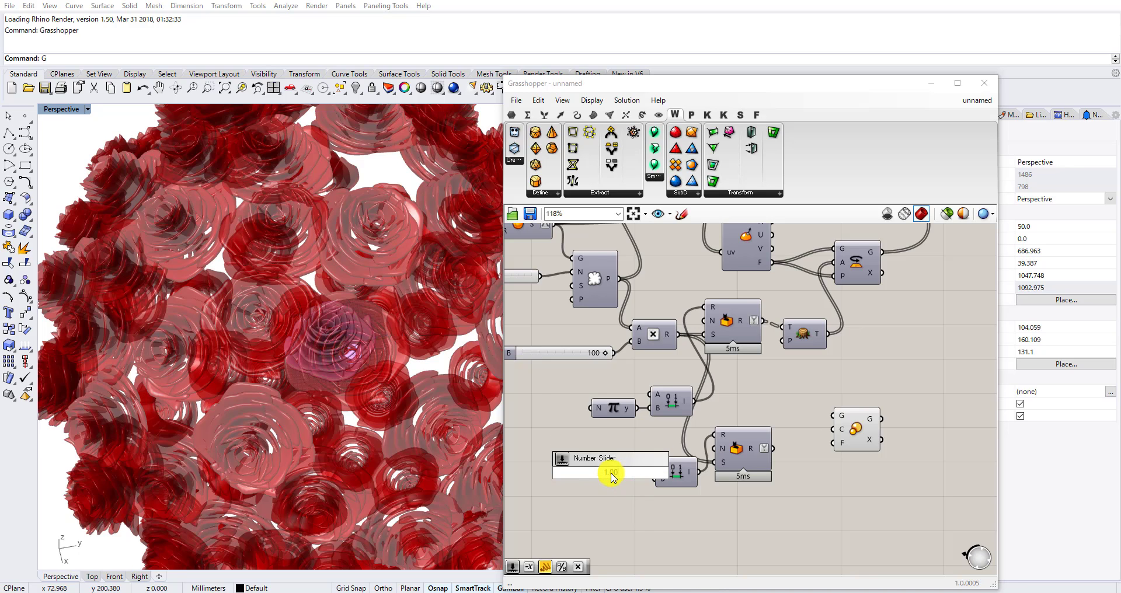
text(1.00)
key(Return)
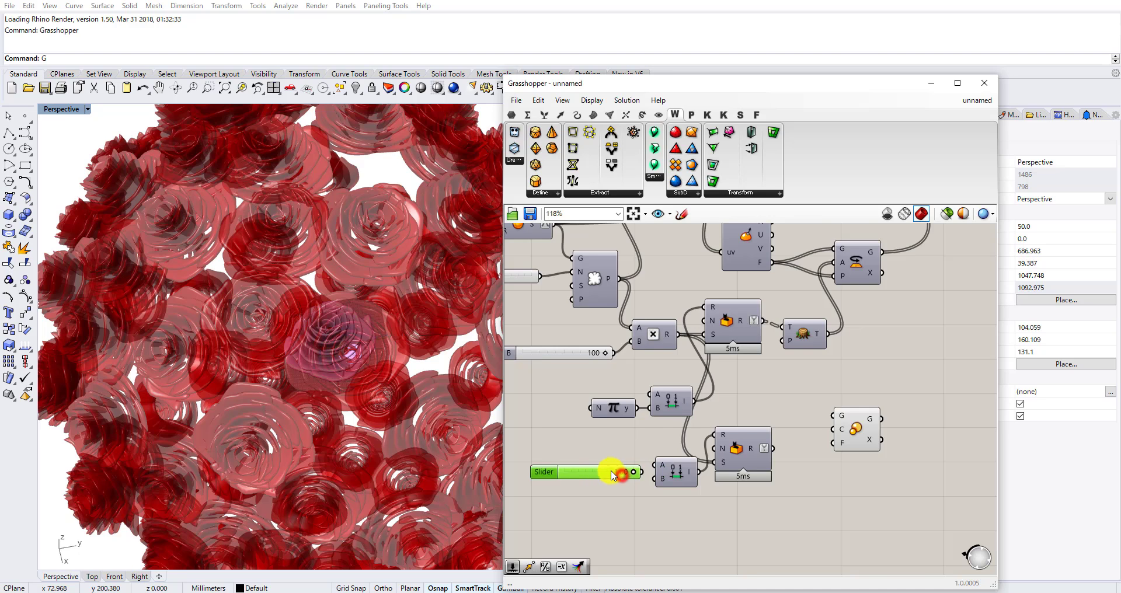
scroll(613, 476, up, 2)
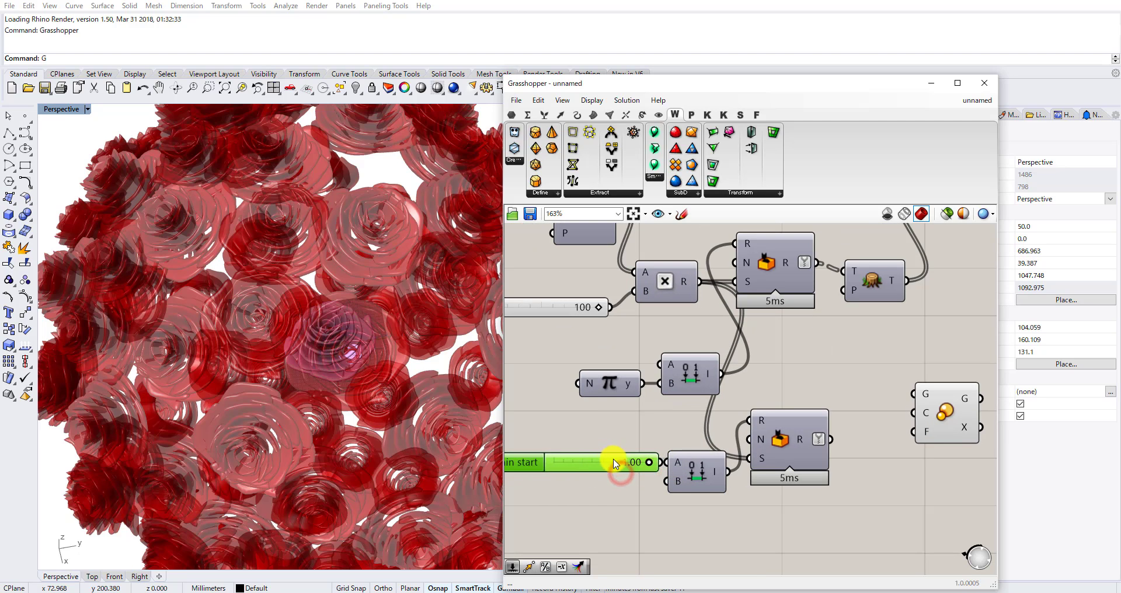
key(ctrl+c)
key(ctrl+v)
drag(626, 465, 603, 479)
Move the Domain start slider into line with the Domain end slider and lower its value to about 0.64.
scroll(643, 486, up, 3)
right_drag(617, 464, 711, 452)
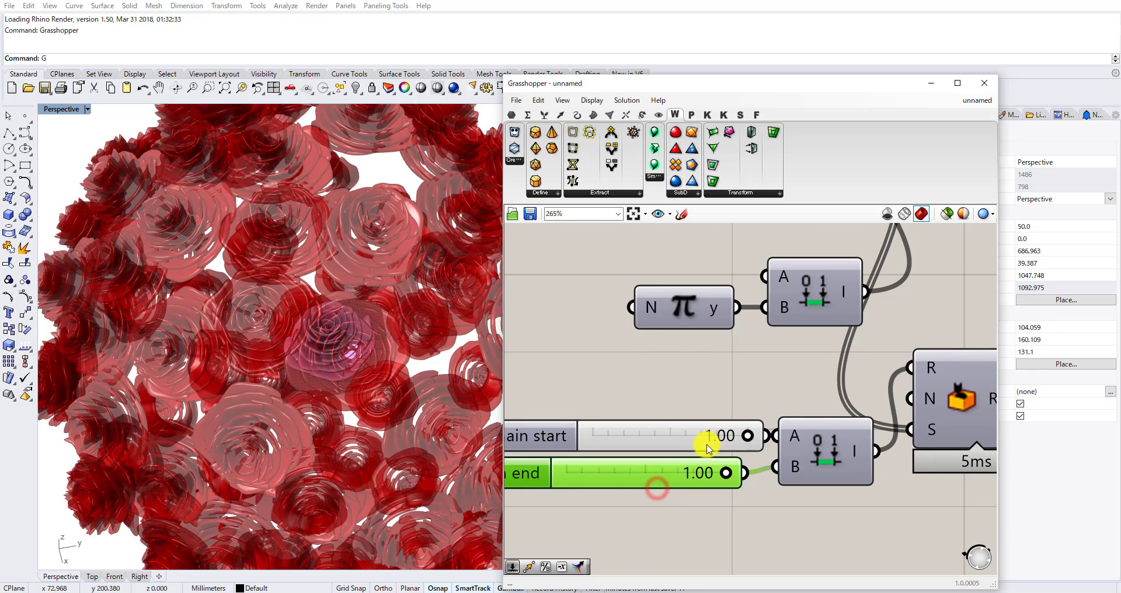
drag(720, 437, 684, 436)
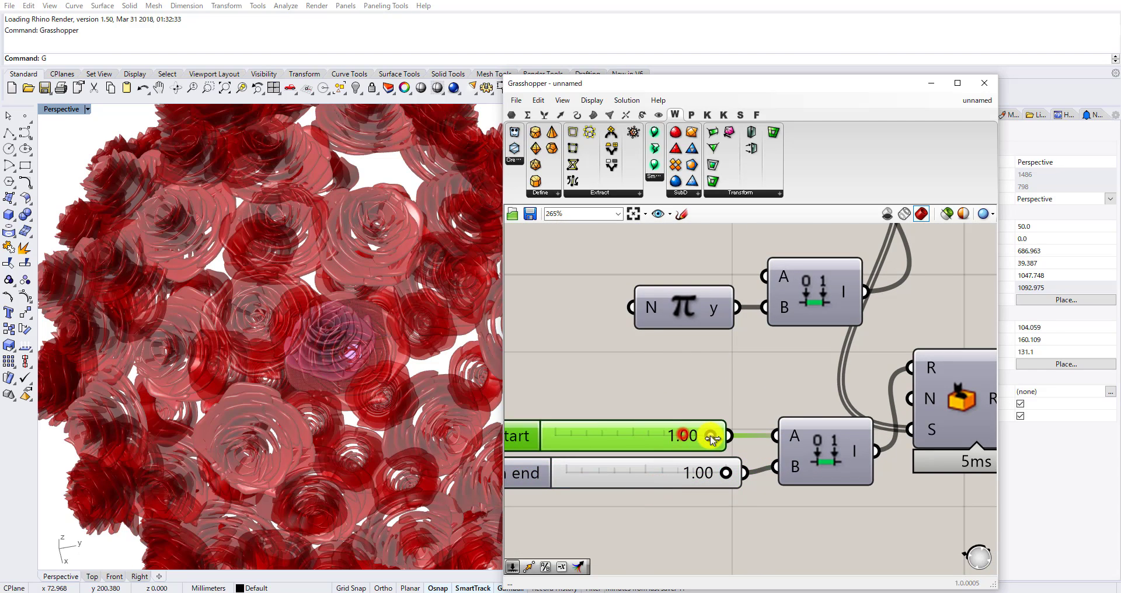
click(664, 468)
Connect the duplicated Random's output to the Scale component's F input, move Scale beside Rotate, and flatten that input.
scroll(653, 470, down, 7)
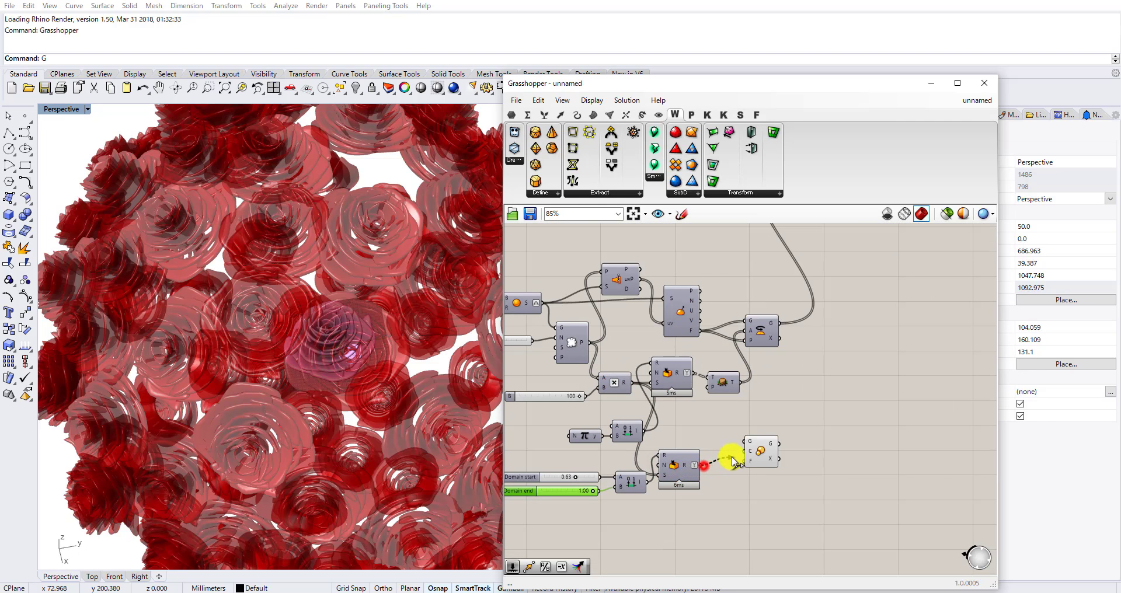
drag(765, 459, 836, 345)
scroll(730, 420, up, 3)
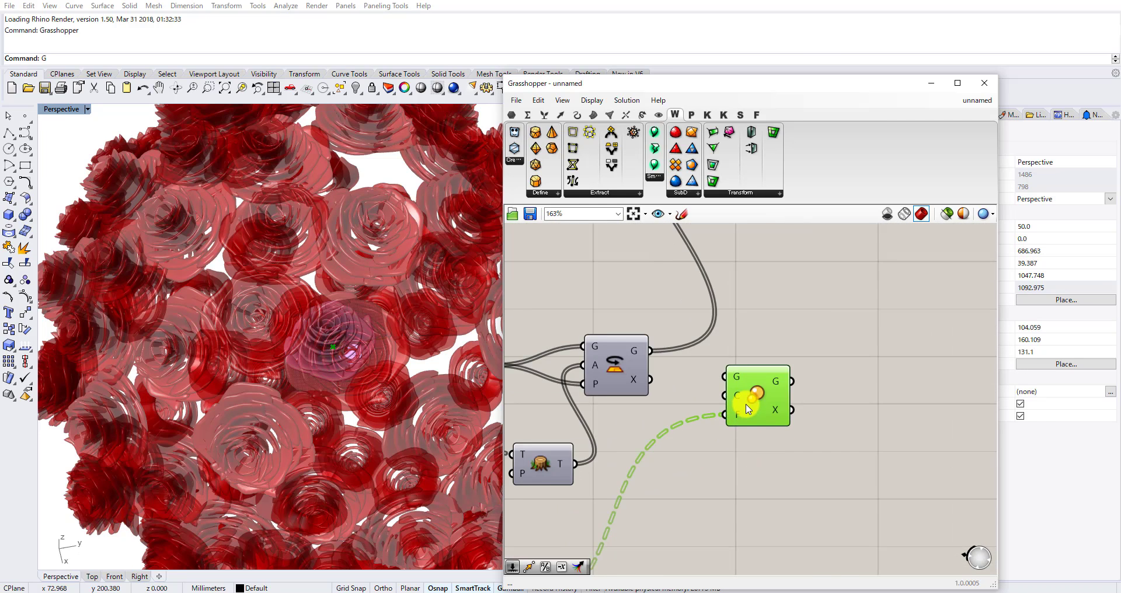
scroll(725, 414, down, 3)
scroll(702, 438, up, 1)
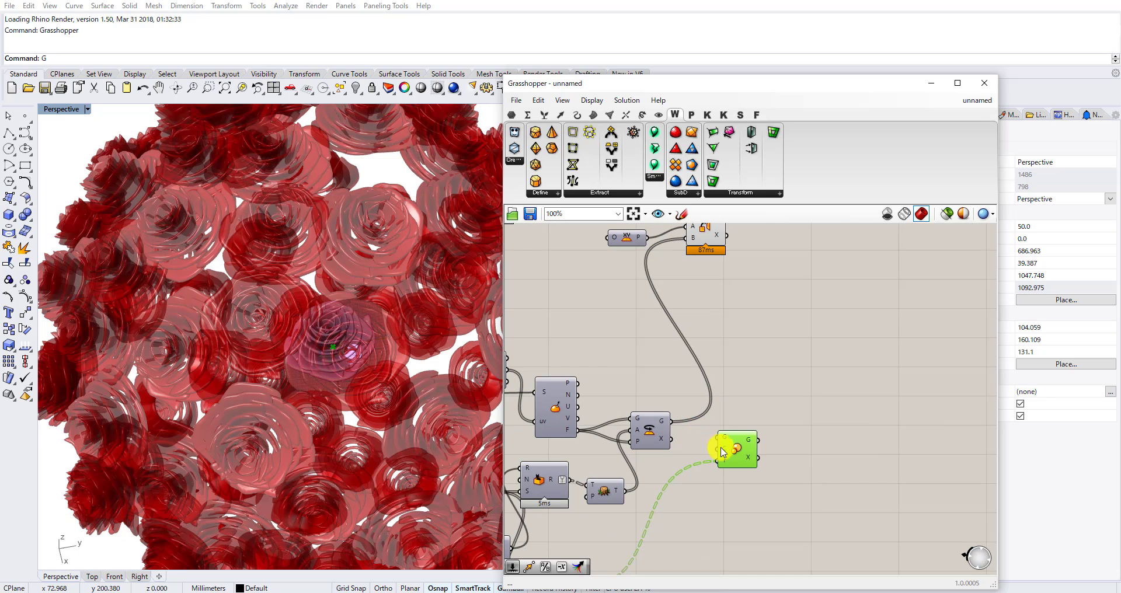
drag(747, 464, 800, 430)
scroll(799, 404, down, 3)
scroll(795, 437, up, 1)
scroll(742, 343, up, 4)
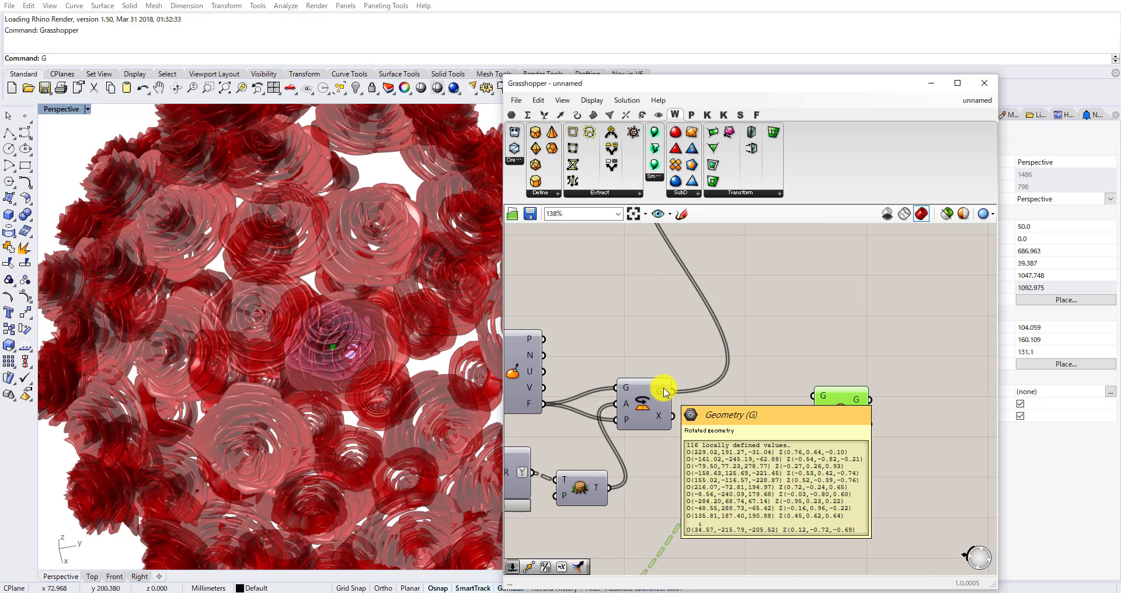
right_click(818, 430)
click(834, 445)
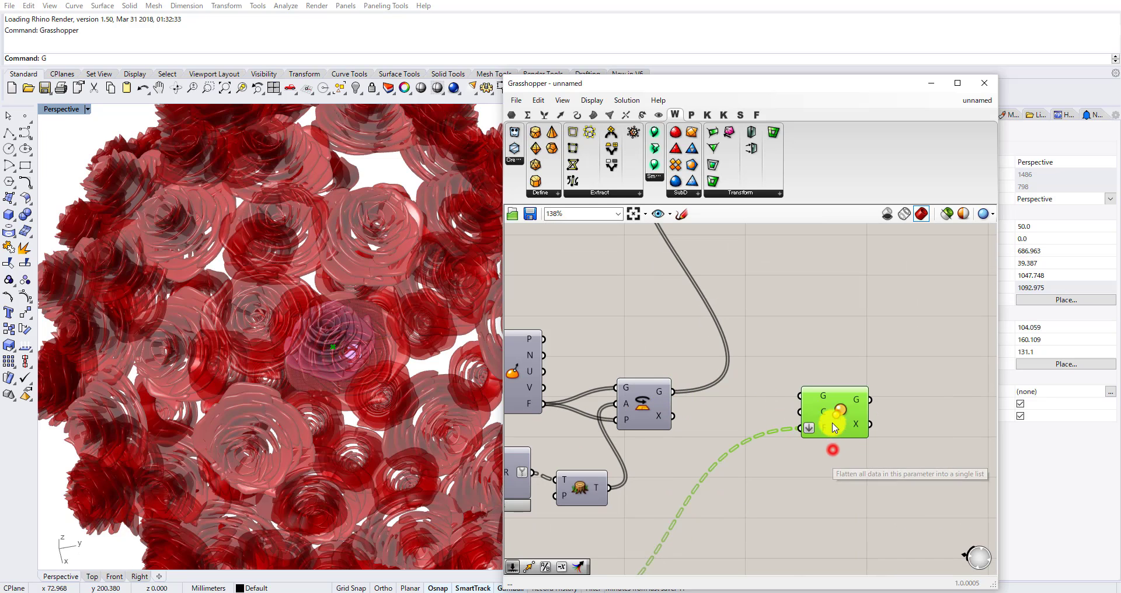
Connect the rotated frames to Scale's C input and the oriented roses from Orient to its G input.
scroll(671, 426, up, 3)
drag(658, 387, 831, 334)
scroll(810, 437, down, 5)
scroll(788, 264, up, 3)
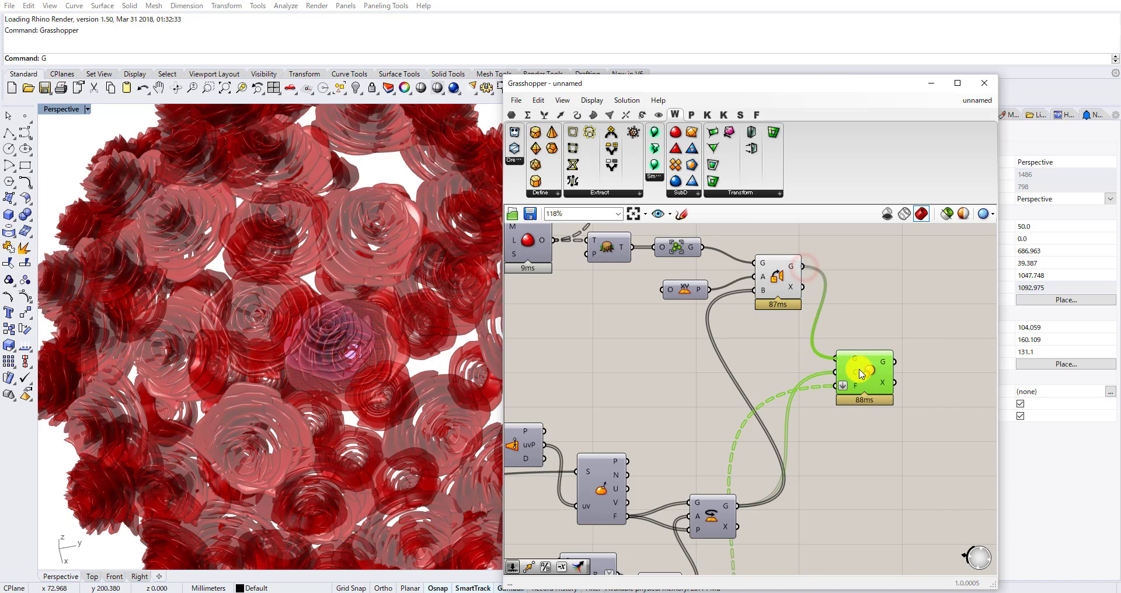
Turn off the preview of the Orient component so only the scaled roses are displayed.
scroll(861, 374, down, 4)
drag(810, 477, 690, 318)
right_click(731, 318)
click(753, 336)
click(690, 374)
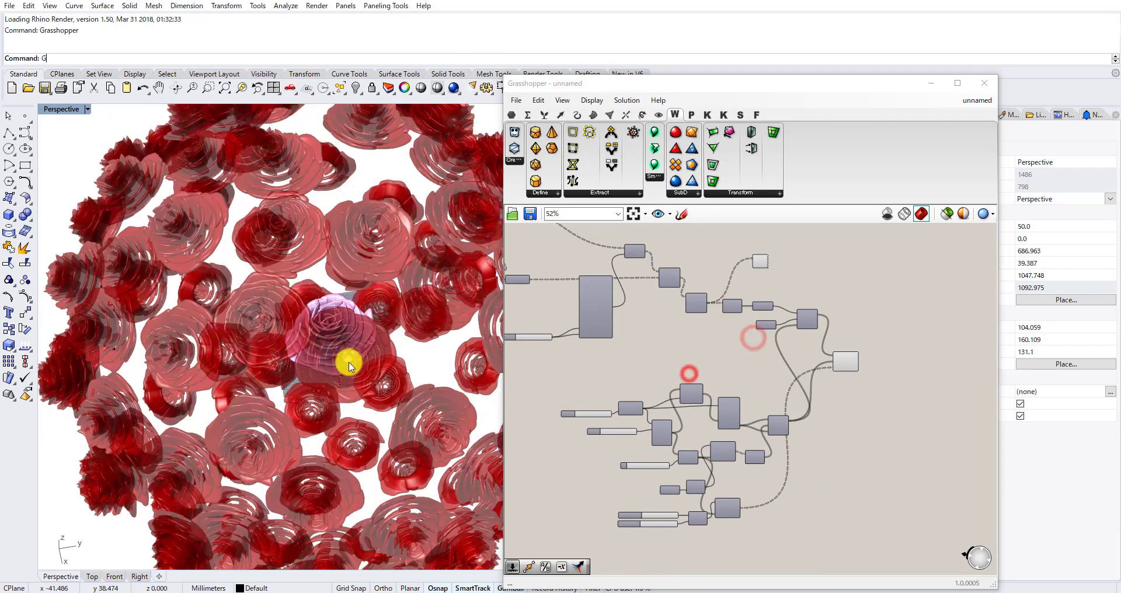
Inspect the scaled roses and raise the Domain start slider to 0.70.
scroll(349, 365, down, 5)
right_drag(325, 370, 350, 288)
scroll(370, 305, up, 5)
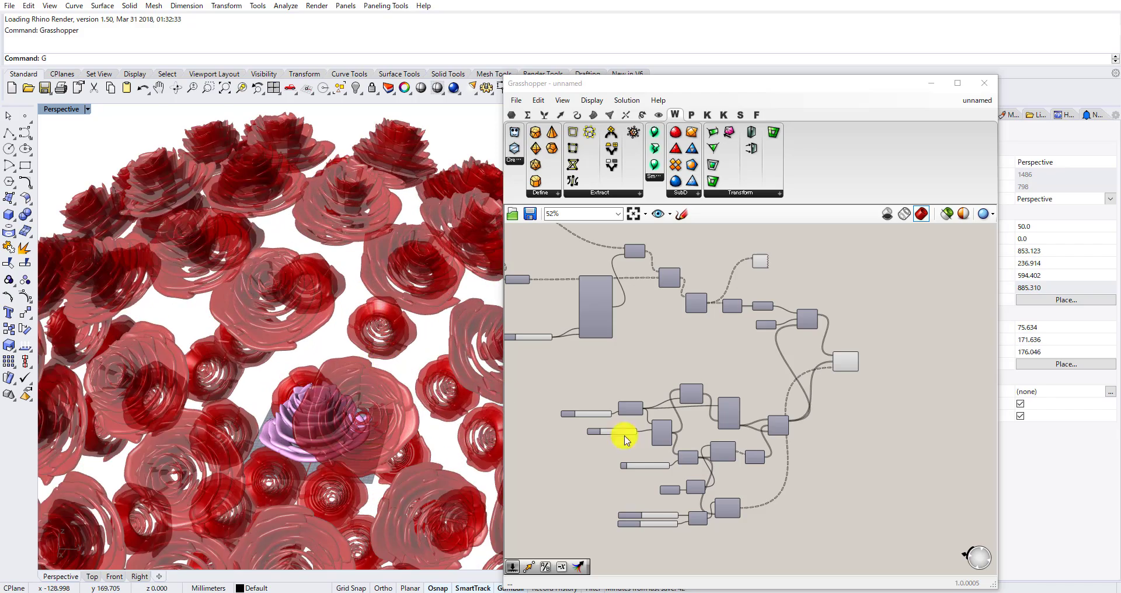
scroll(642, 450, up, 4)
drag(724, 492, 729, 492)
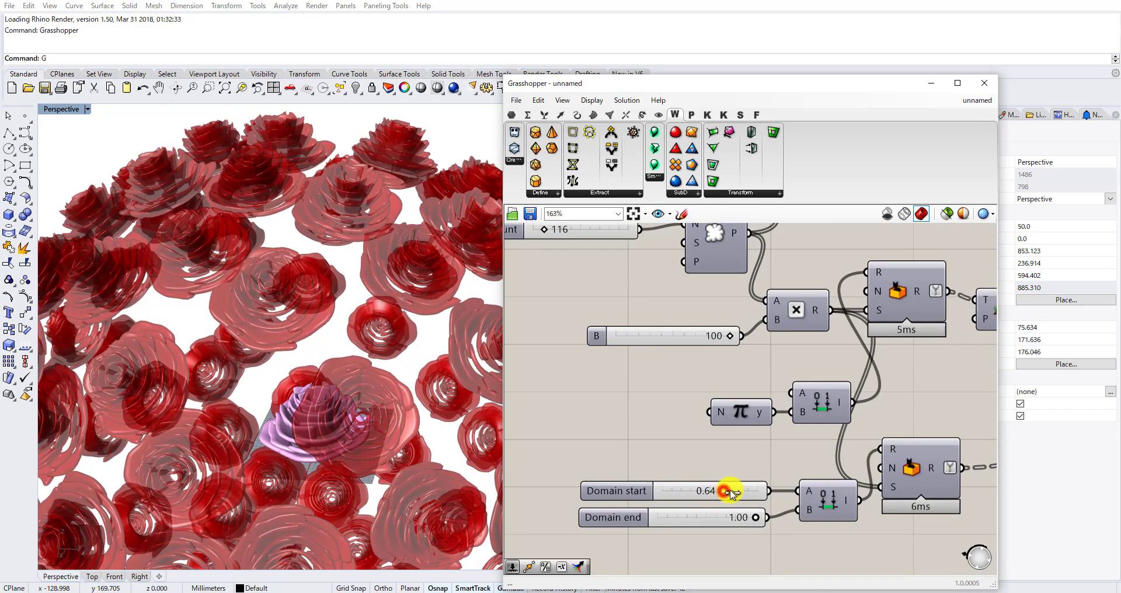
scroll(393, 341, down, 5)
right_drag(393, 341, 387, 375)
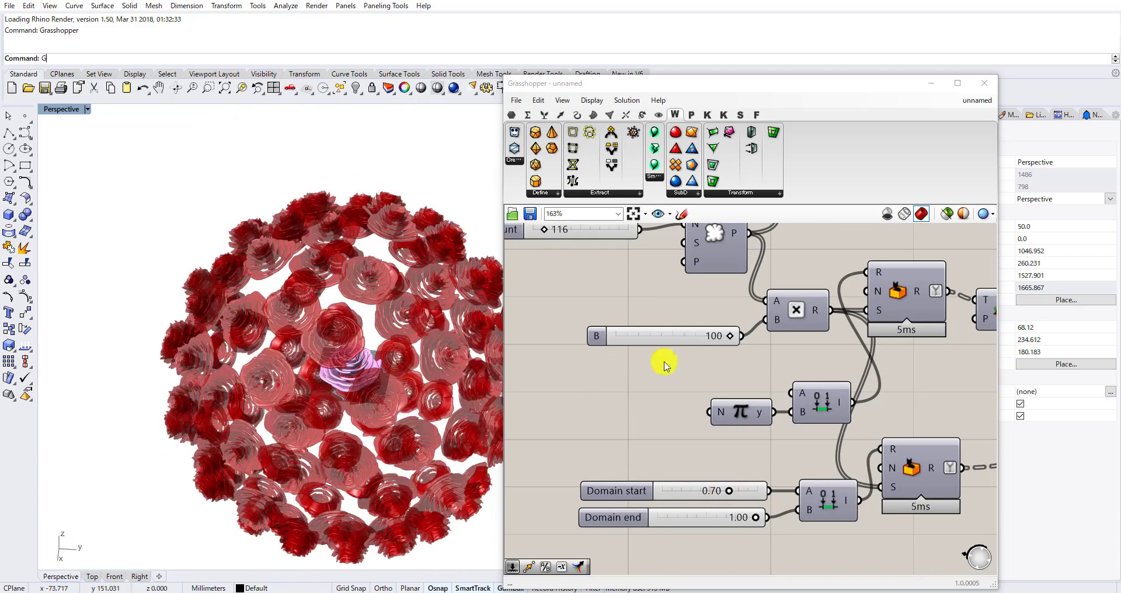
Remove the preview component attached to the subdivided mesh output of the original rose.
scroll(664, 363, down, 7)
right_drag(877, 230, 798, 328)
scroll(744, 270, up, 3)
right_drag(694, 245, 681, 268)
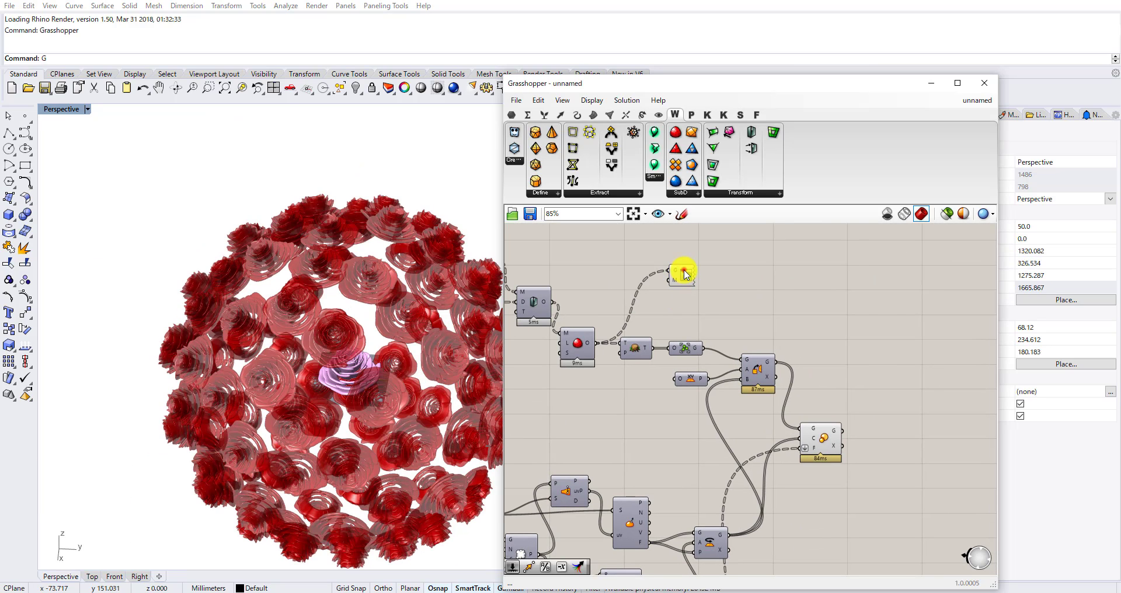
drag(681, 268, 881, 323)
right_drag(875, 363, 711, 280)
scroll(709, 336, up, 4)
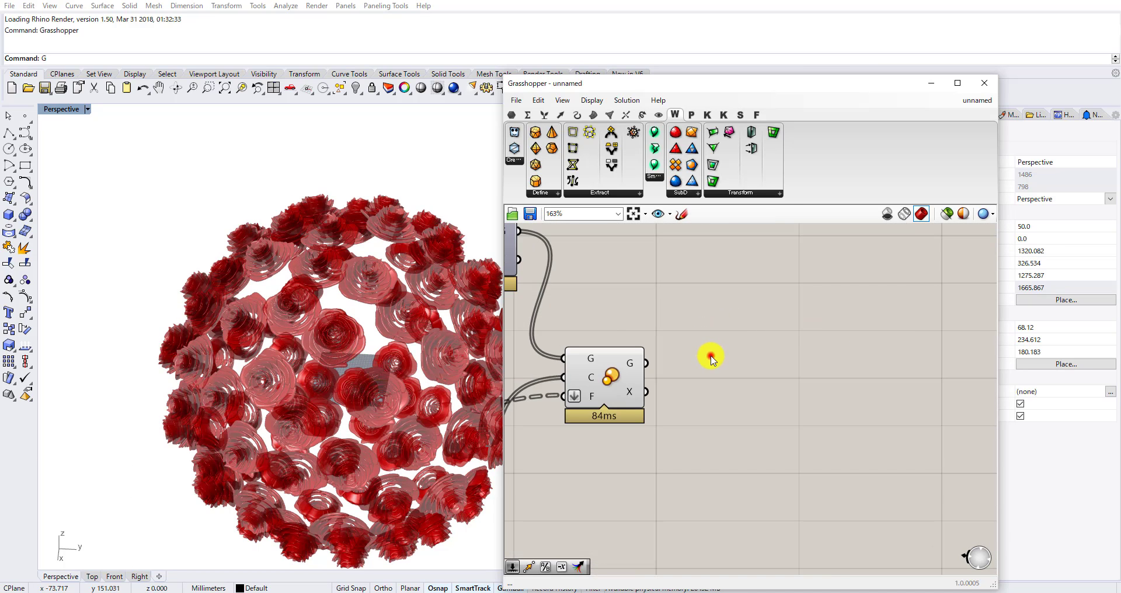
Turn on the preview of the Sphere component.
scroll(722, 340, down, 8)
right_drag(515, 412, 690, 369)
scroll(690, 368, up, 5)
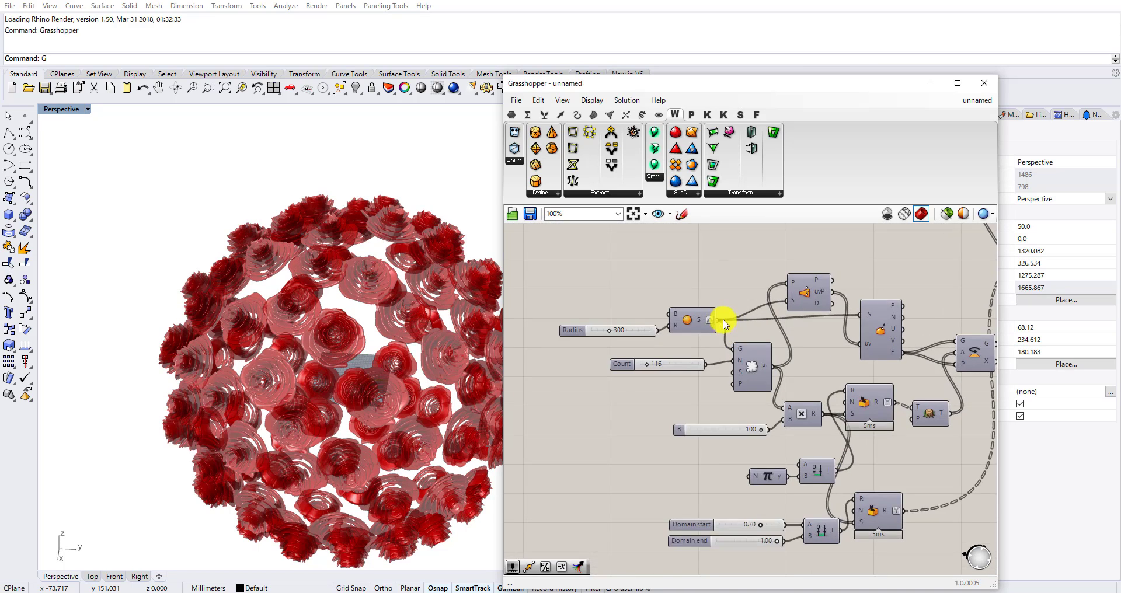
click(689, 321)
right_click(689, 321)
click(709, 344)
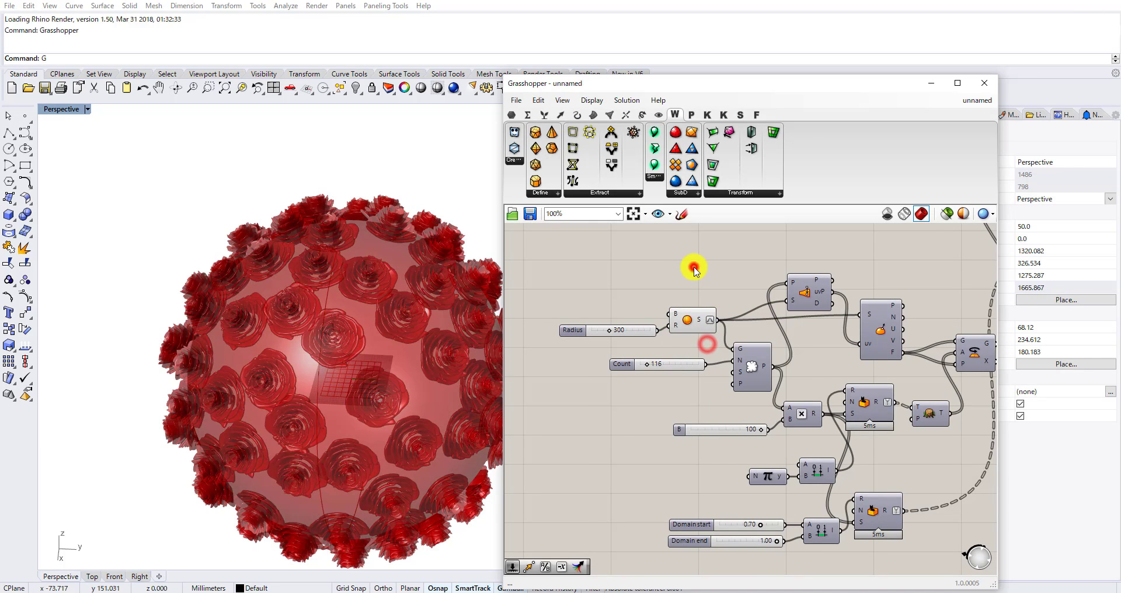
Add a Custom Preview component above the Sphere and connect the sphere surface to its G input.
right_drag(694, 267, 660, 327)
double_click(666, 317)
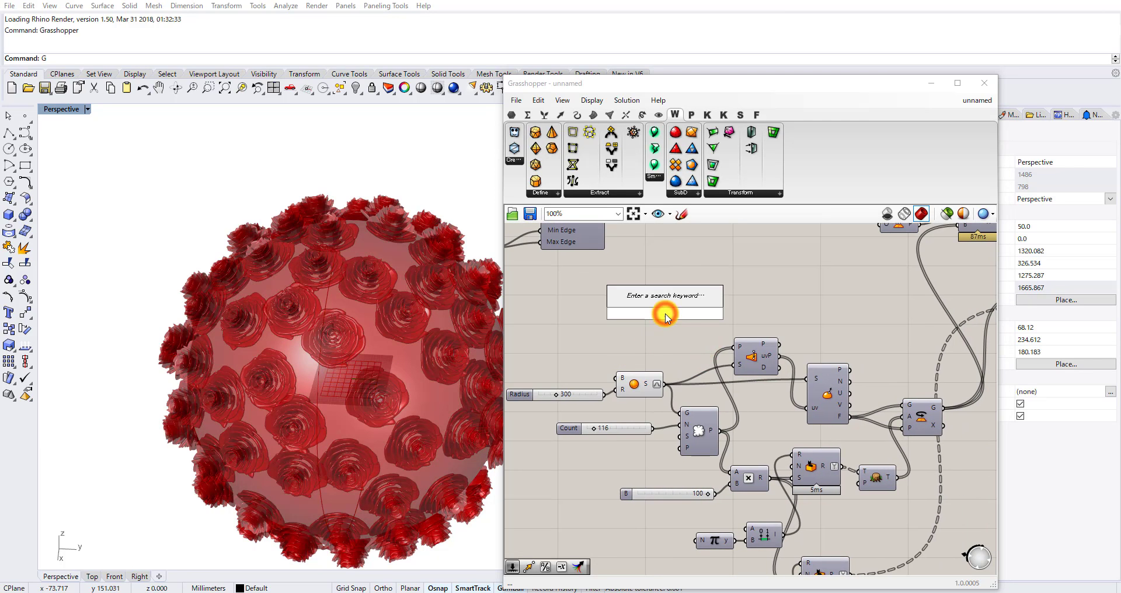
text(prev)
key(Return)
scroll(676, 347, up, 2)
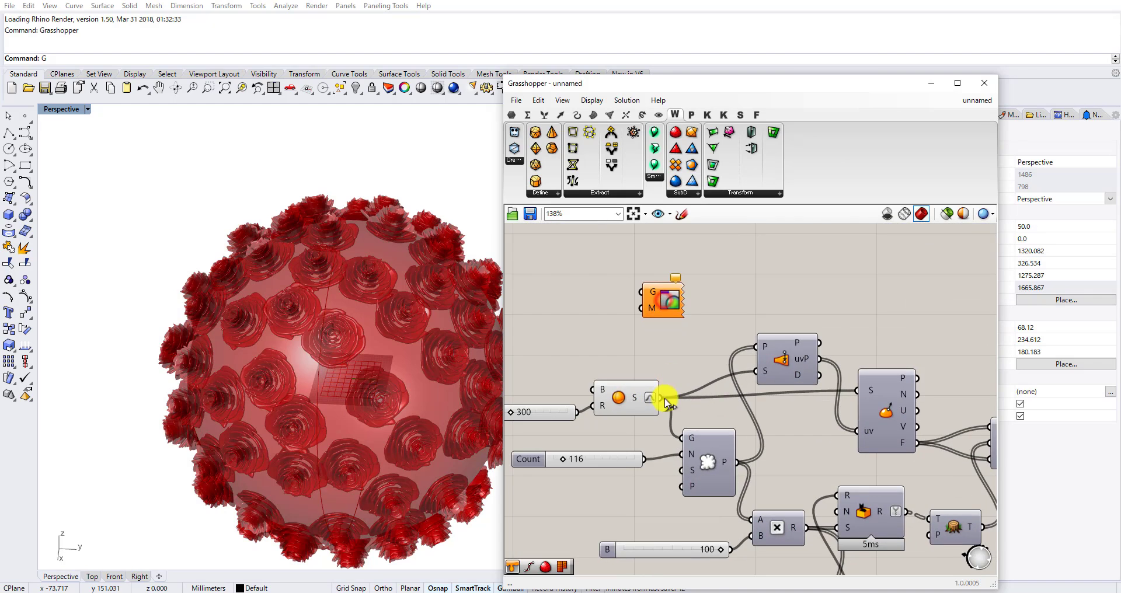
drag(652, 296, 653, 296)
drag(664, 299, 714, 276)
Add a white Colour Swatch and connect it to the Custom Preview's M input.
double_click(566, 316)
text(swa)
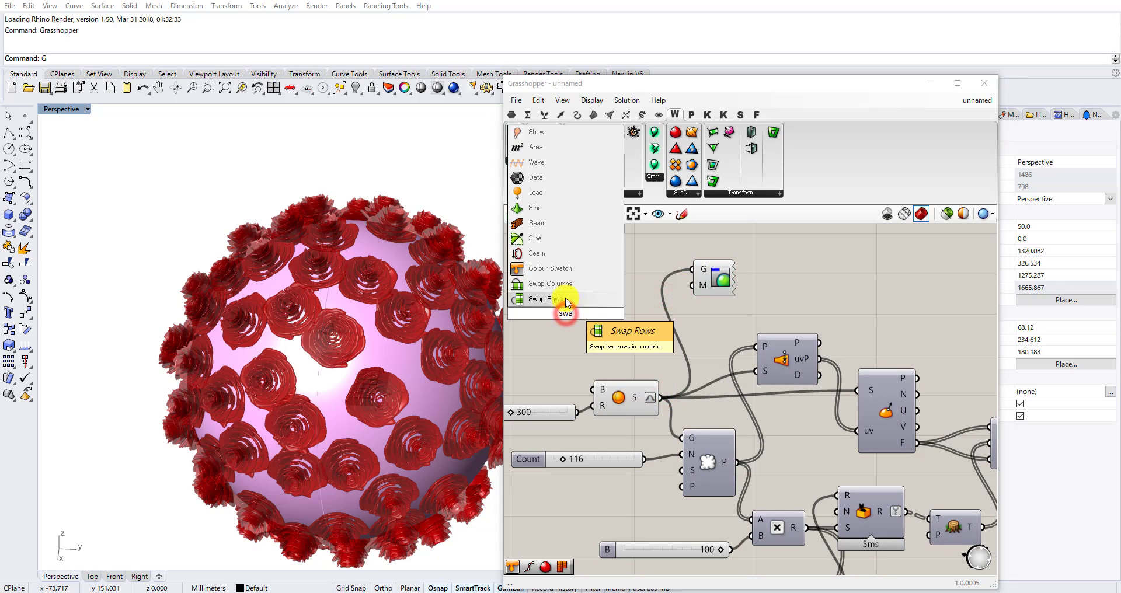
click(550, 273)
click(580, 316)
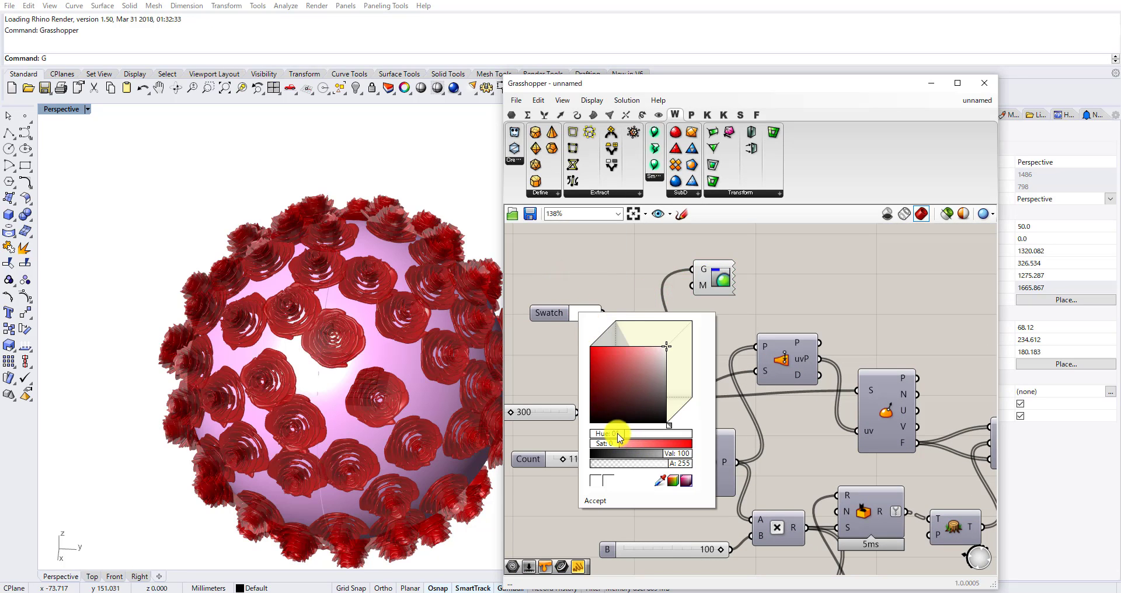
drag(623, 433, 595, 435)
click(588, 280)
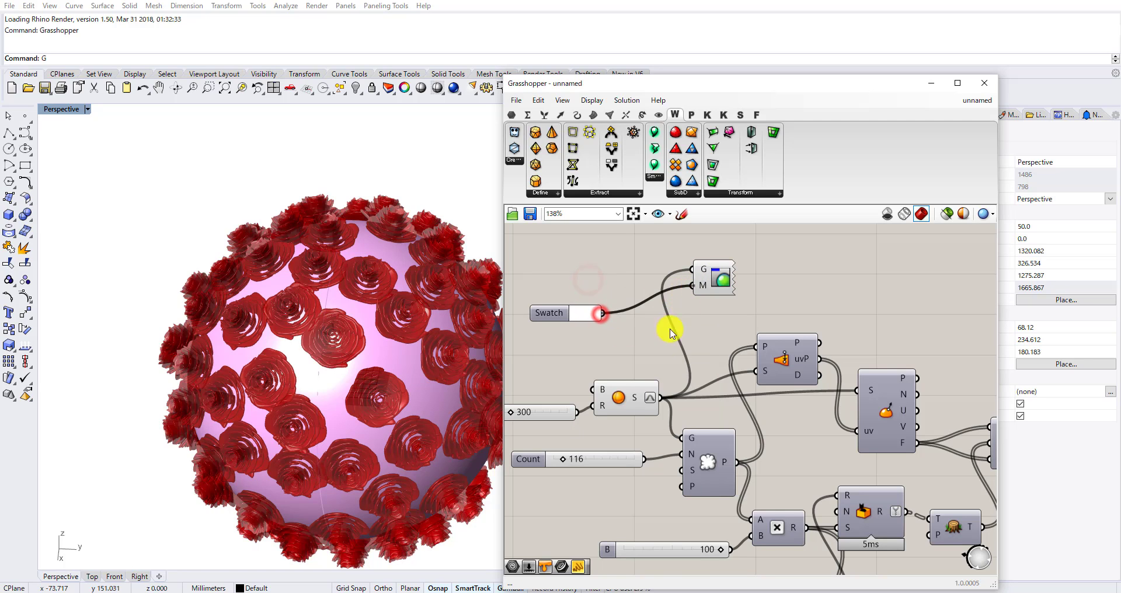
Turn off the Sphere component's own preview, leaving its display to Custom Preview.
click(620, 397)
right_click(649, 345)
click(676, 362)
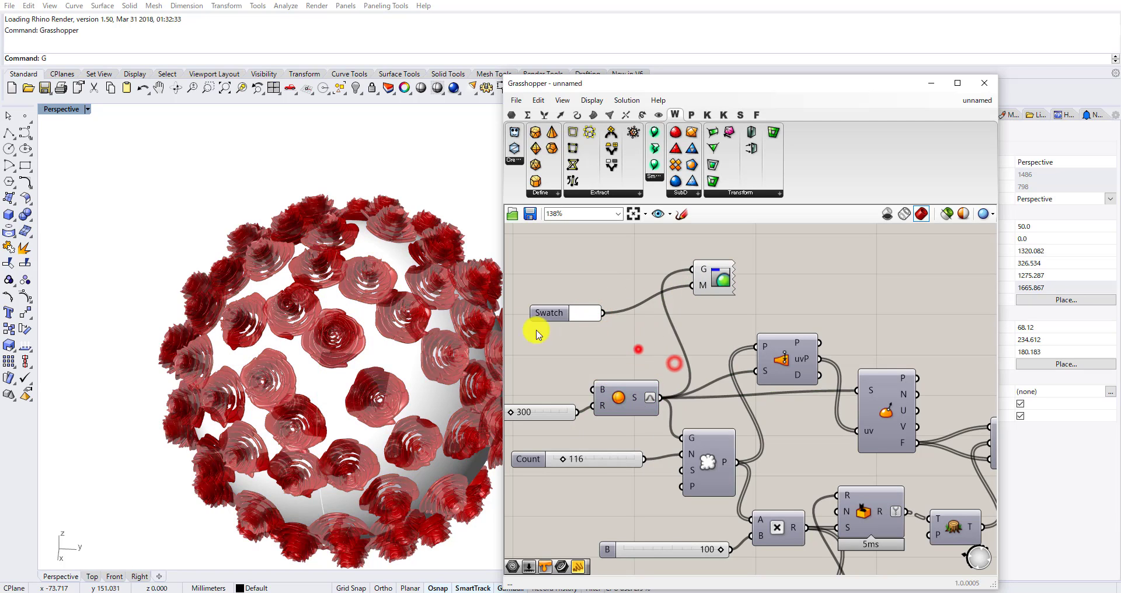
Add an Ungroup component beside Scale and connect Scale's geometry output to its G input.
scroll(656, 350, down, 5)
scroll(759, 429, up, 5)
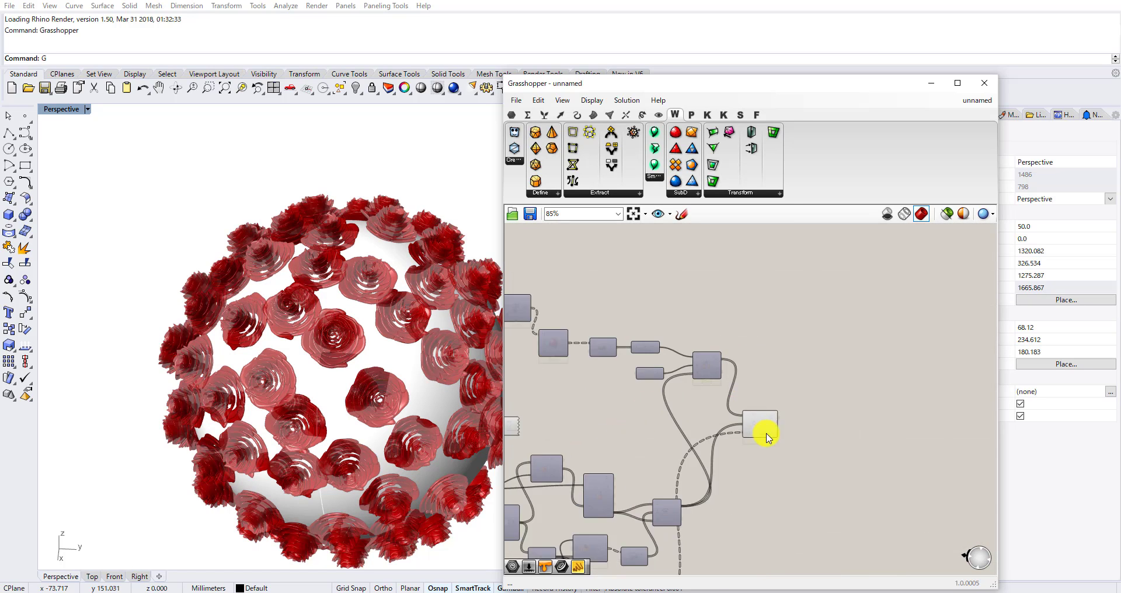
drag(756, 421, 771, 417)
right_drag(908, 403, 807, 350)
double_click(806, 349)
text(ung)
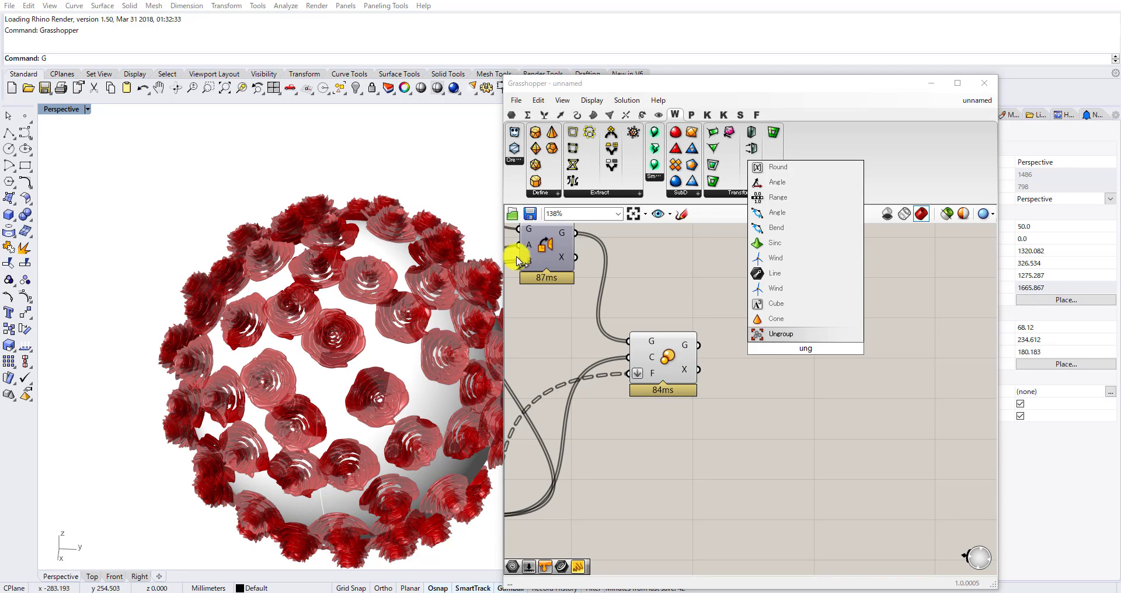
click(771, 337)
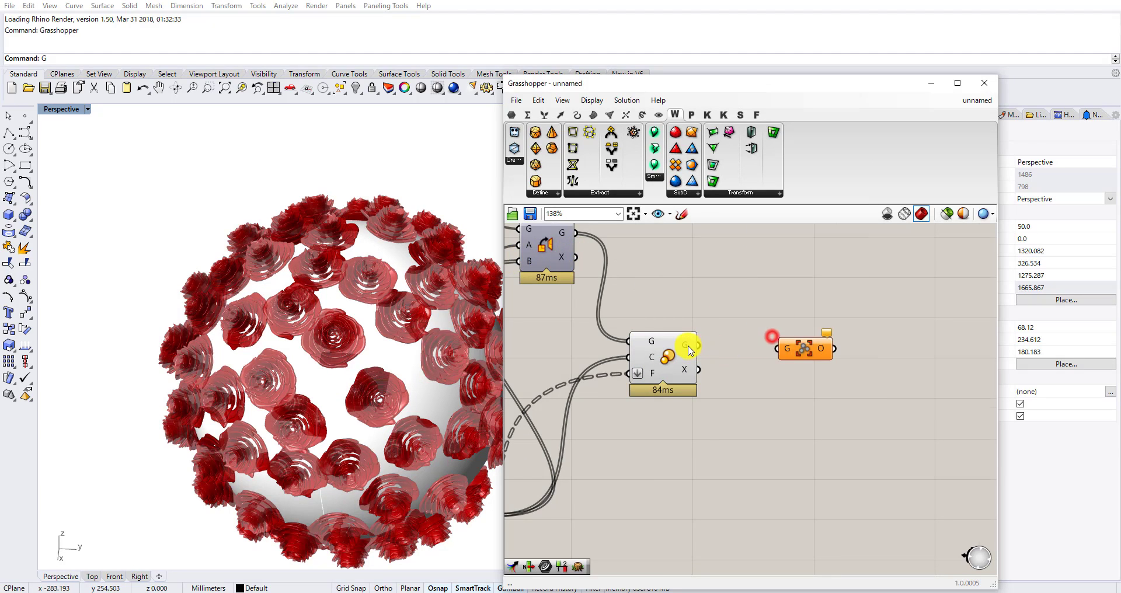
scroll(689, 349, up, 1)
drag(699, 345, 818, 351)
drag(831, 353, 752, 345)
Turn off the preview of the Scale component so the roses display through Ungroup.
click(695, 395)
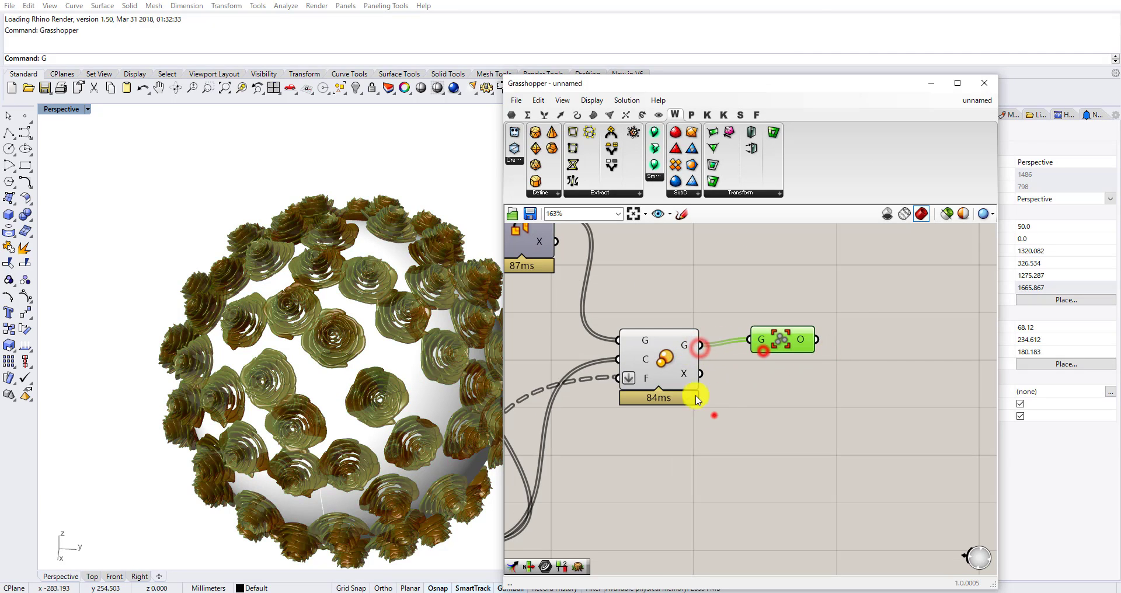
right_click(715, 409)
click(738, 298)
right_drag(753, 304, 617, 285)
scroll(650, 313, up, 3)
click(655, 318)
click(741, 334)
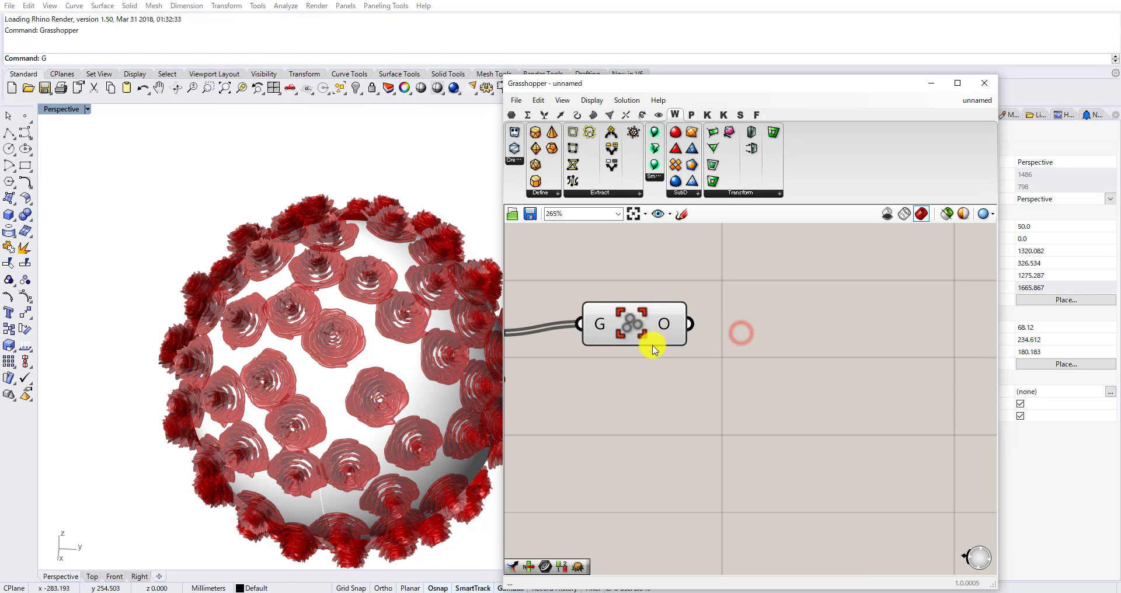
Simplify the Ungroup component's O output.
click(664, 328)
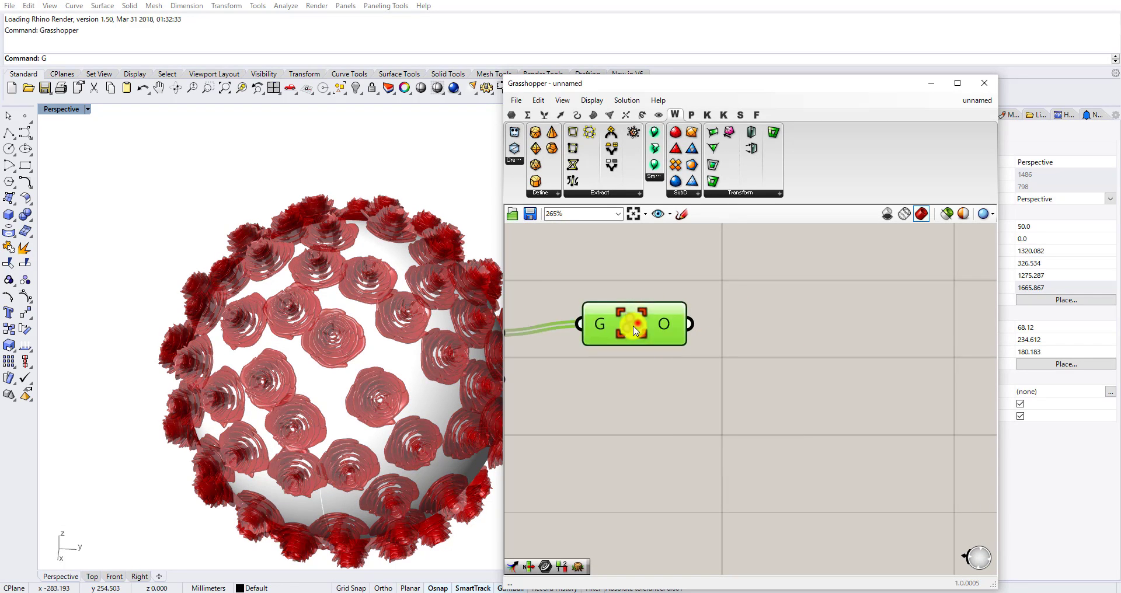
drag(664, 328, 654, 338)
right_click(659, 336)
click(681, 394)
scroll(683, 374, down, 2)
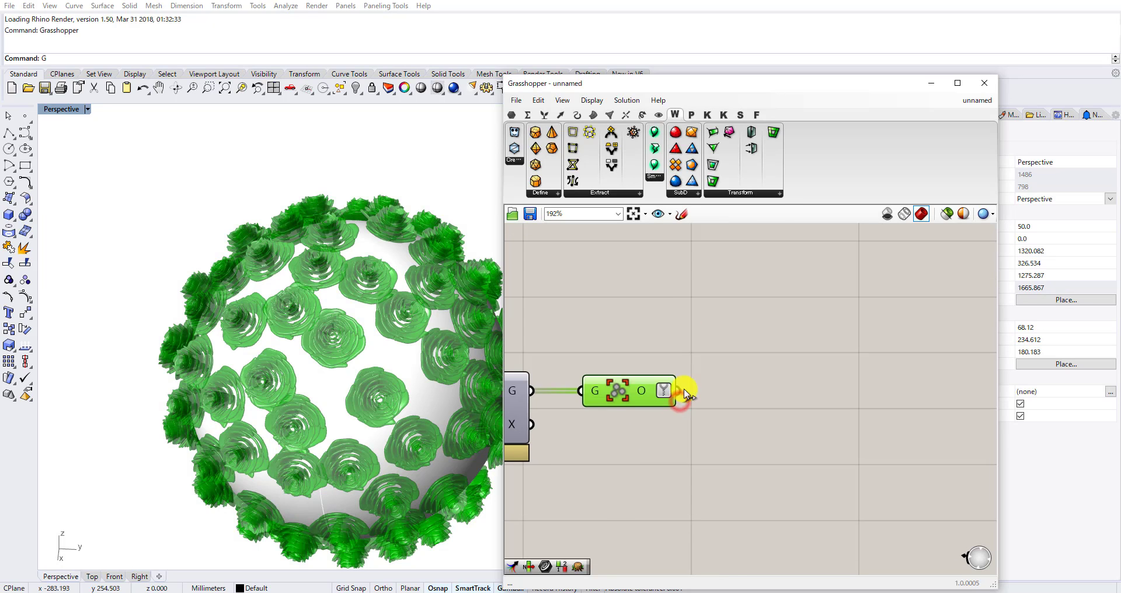
Add a List Length component above Ungroup and connect Ungroup's O output to its L input.
double_click(726, 350)
text(length)
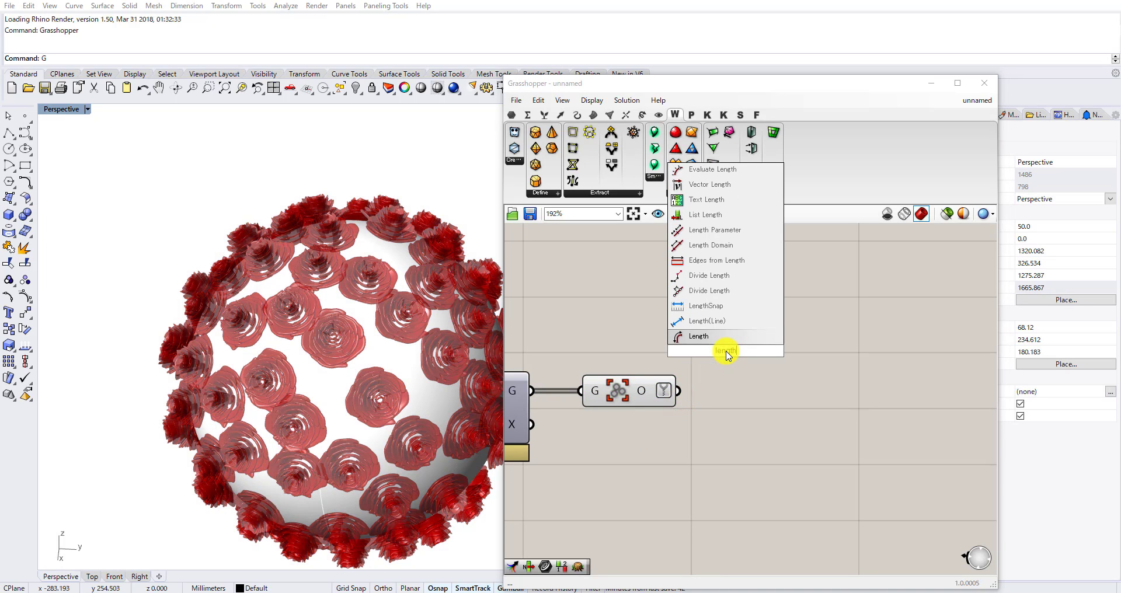
scroll(681, 383, up, 1)
drag(678, 392, 713, 287)
mouse_move(743, 294)
Add a Gradient component on the empty canvas above and beyond List Length.
scroll(681, 353, down, 3)
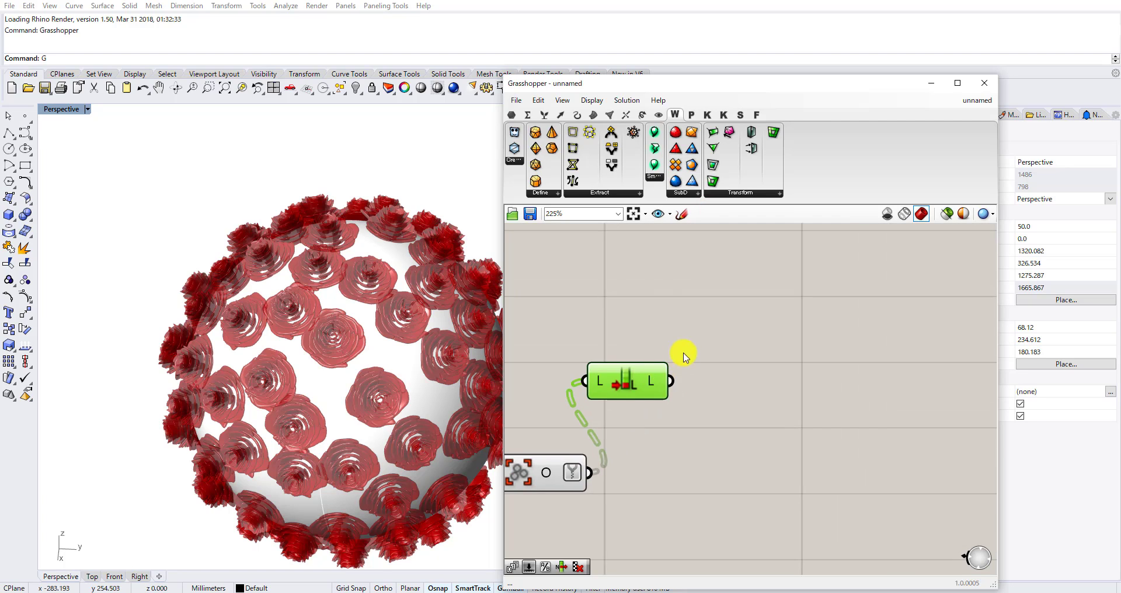
double_click(785, 334)
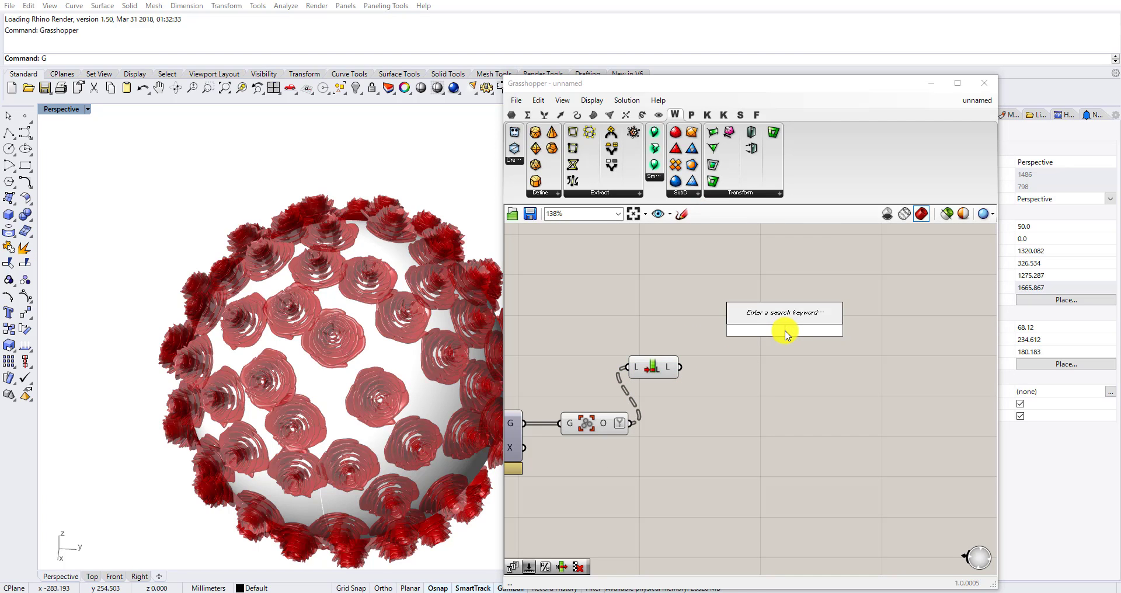
text(gra)
key(BackSpace)
key(BackSpace)
key(BackSpace)
text(gra)
key(BackSpace)
key(BackSpace)
text(r)
key(BackSpace)
key(BackSpace)
text(coo)
key(BackSpace)
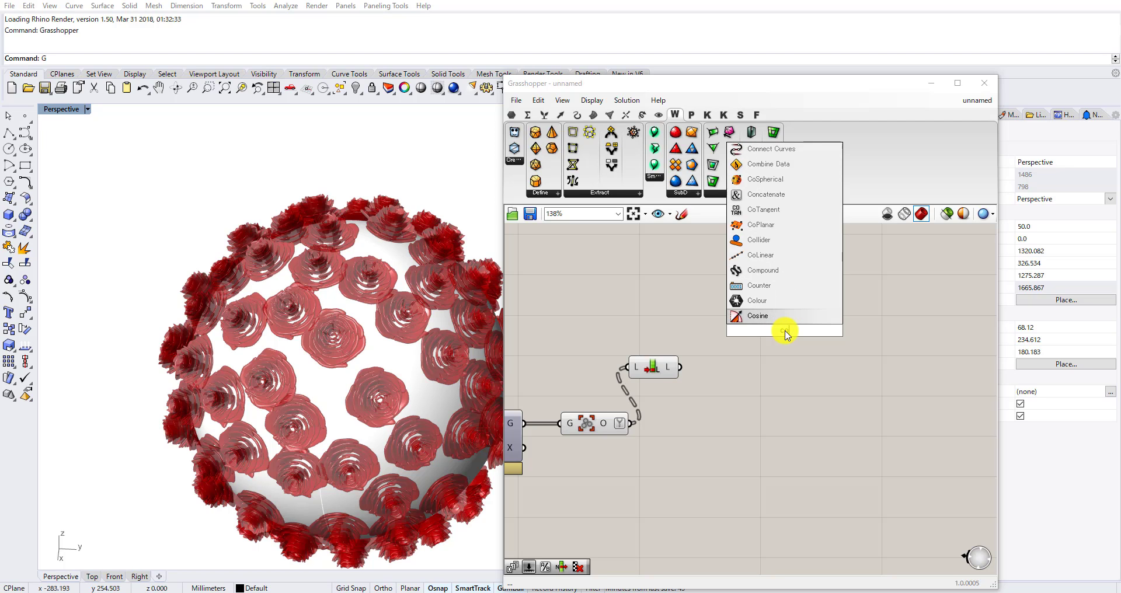
text(lor)
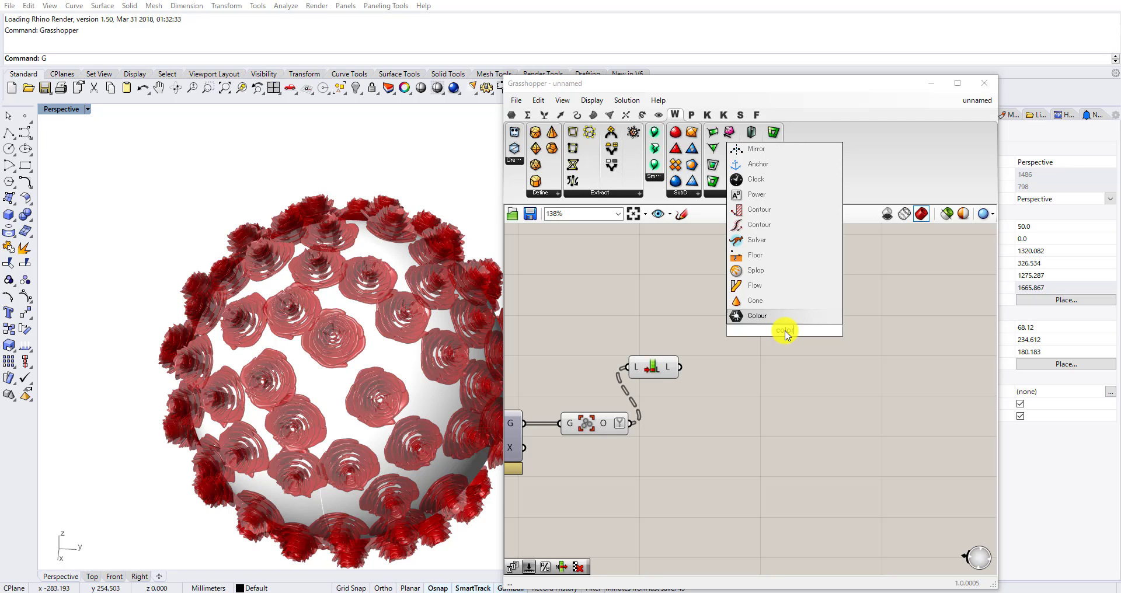
text( grada)
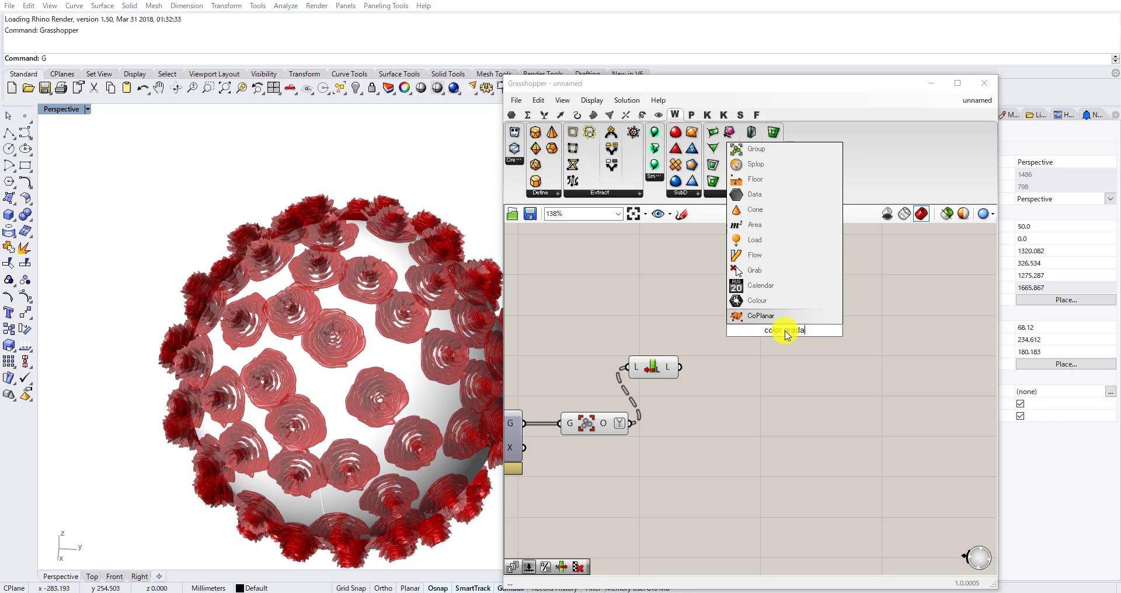
key(BackSpace)
key(BackSpace)
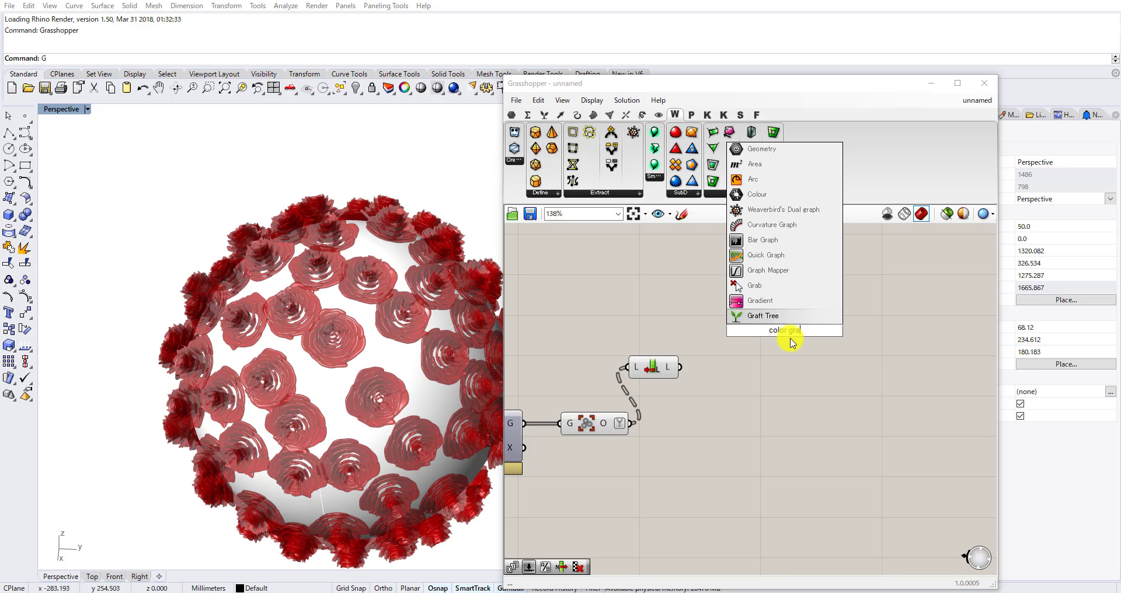
click(759, 300)
scroll(849, 328, up, 2)
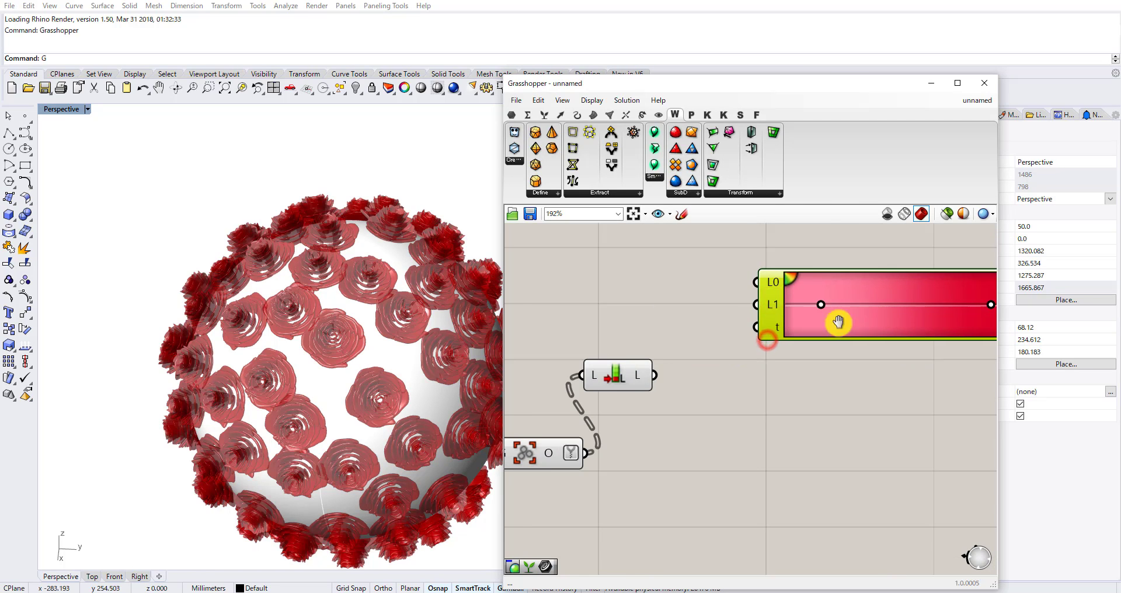
scroll(839, 322, down, 1)
scroll(611, 396, down, 1)
scroll(724, 316, up, 1)
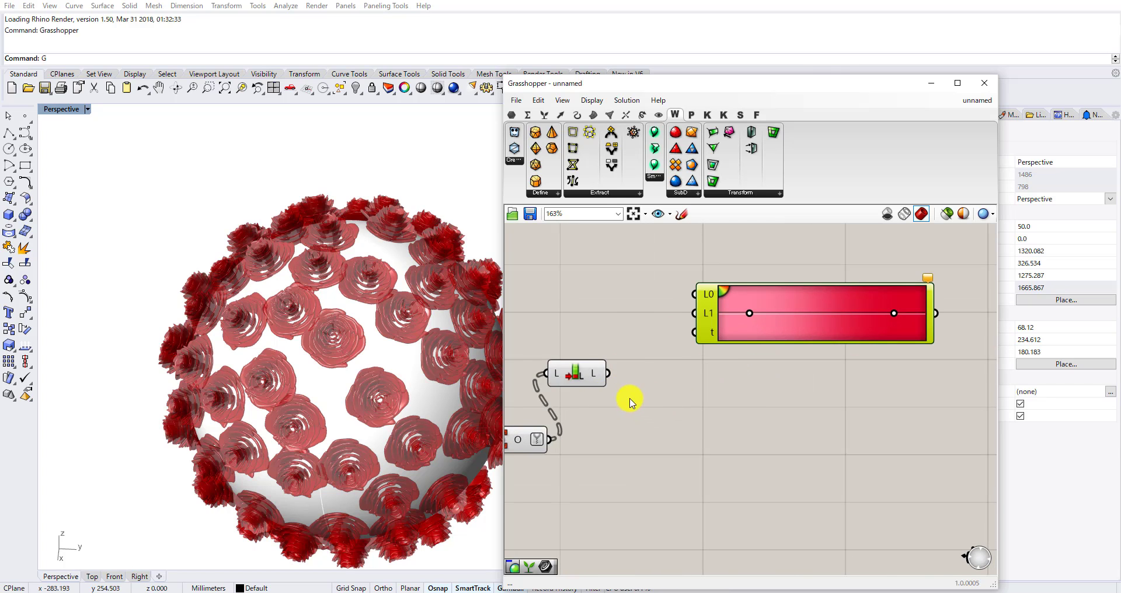
Check List Length's output values and add a Range component below it.
right_drag(621, 378, 714, 327)
scroll(713, 327, up, 1)
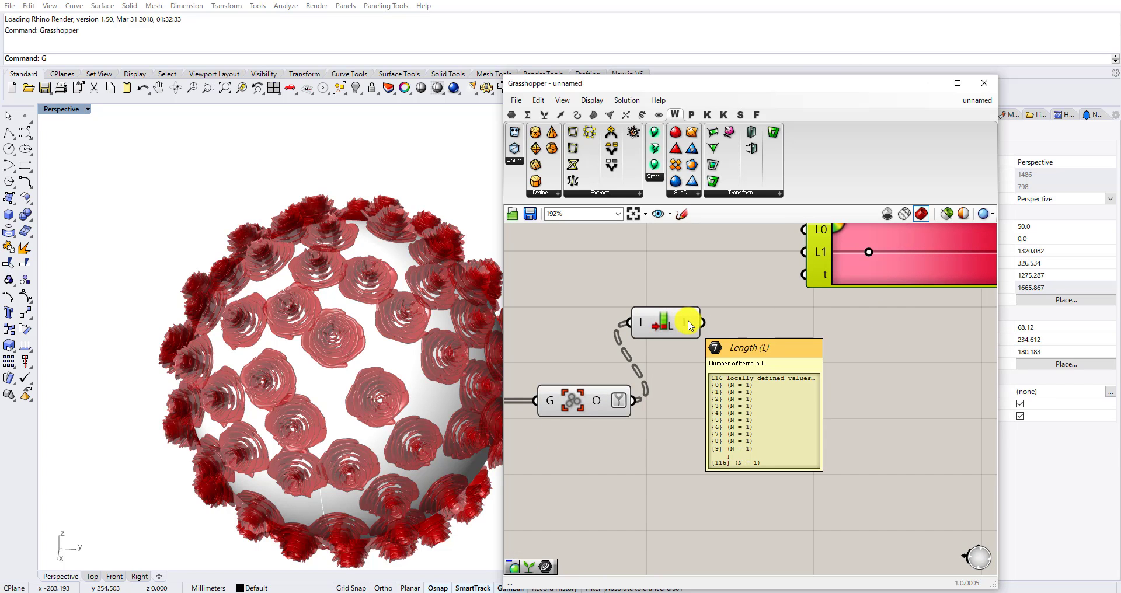
right_drag(368, 325, 295, 246)
scroll(625, 383, down, 6)
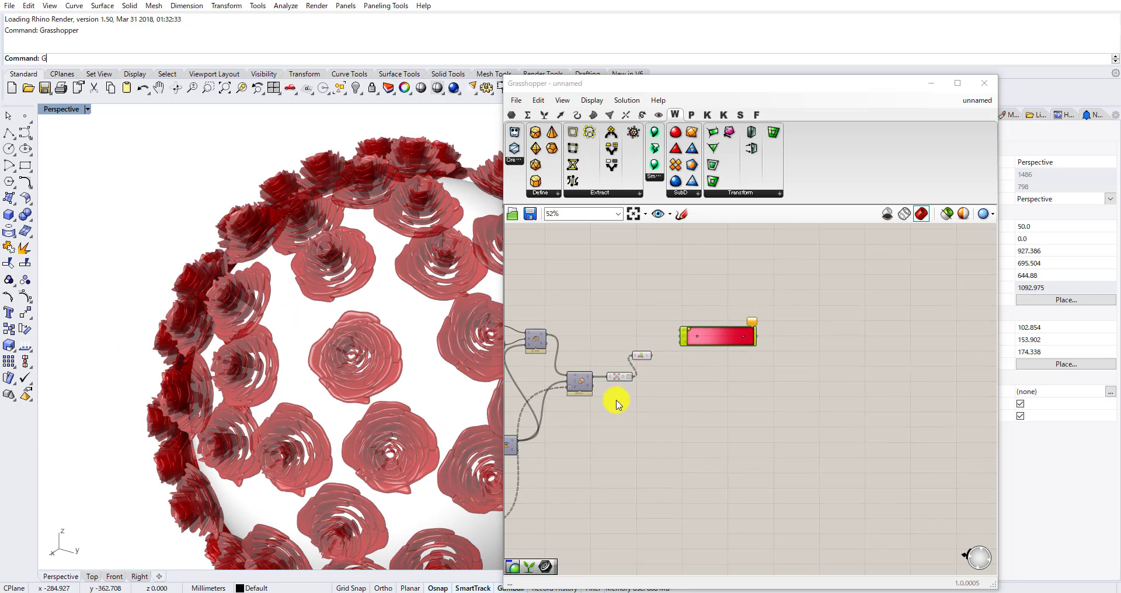
right_drag(616, 400, 681, 342)
scroll(694, 303, up, 4)
double_click(731, 384)
click(713, 370)
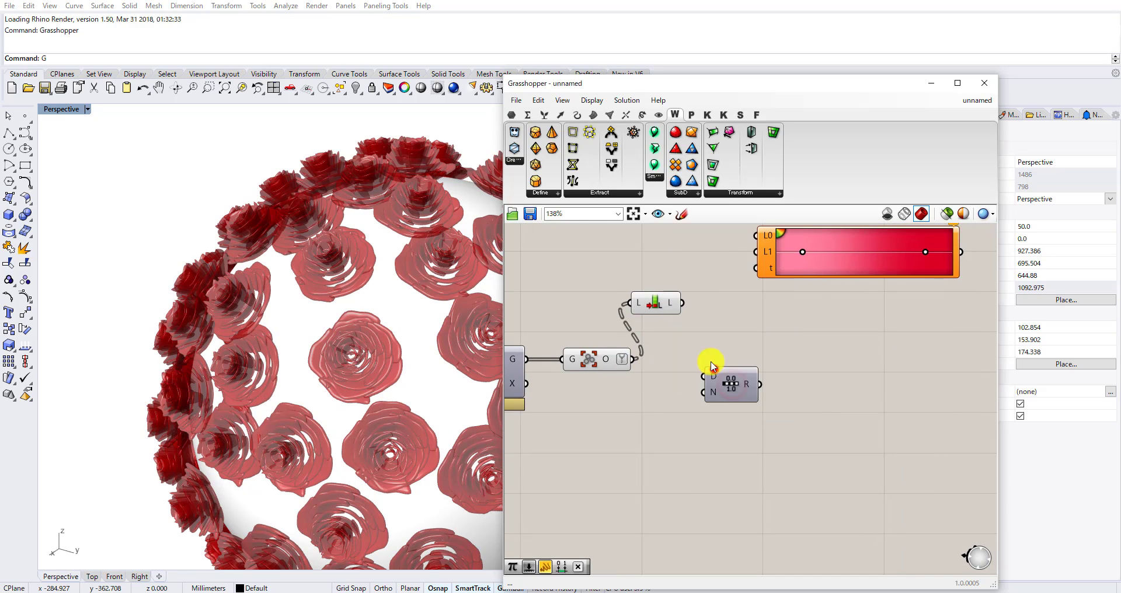
Apply an expression to List Length's L output and connect that output to Range's N input.
scroll(685, 320, up, 1)
drag(577, 366, 560, 367)
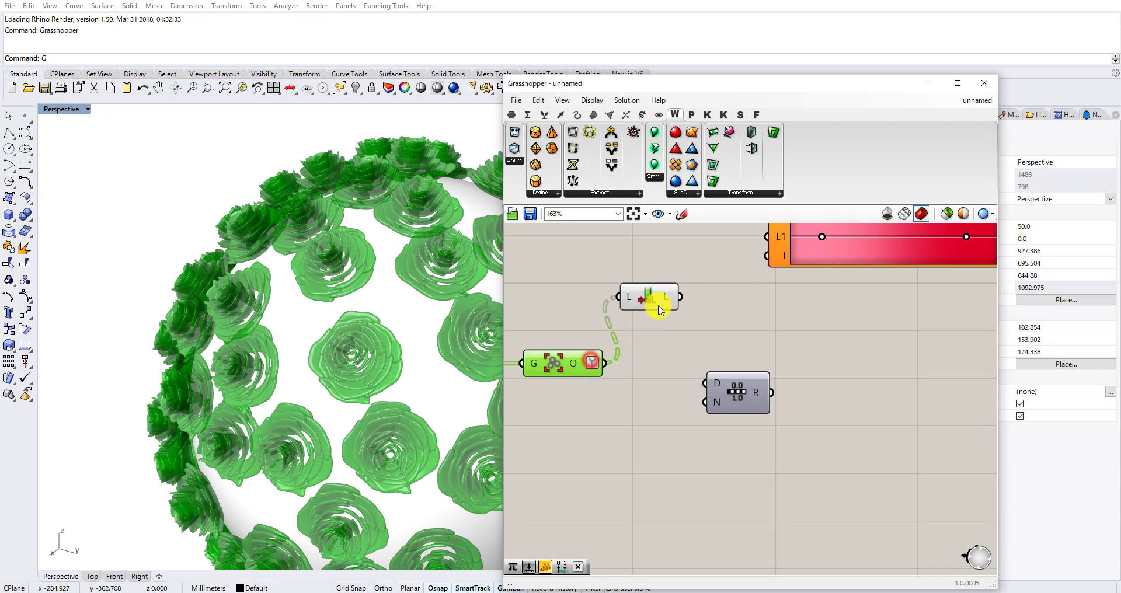
mouse_move(671, 301)
mouse_down()
mouse_move(676, 272)
mouse_move(681, 298)
mouse_up()
scroll(682, 296, up, 2)
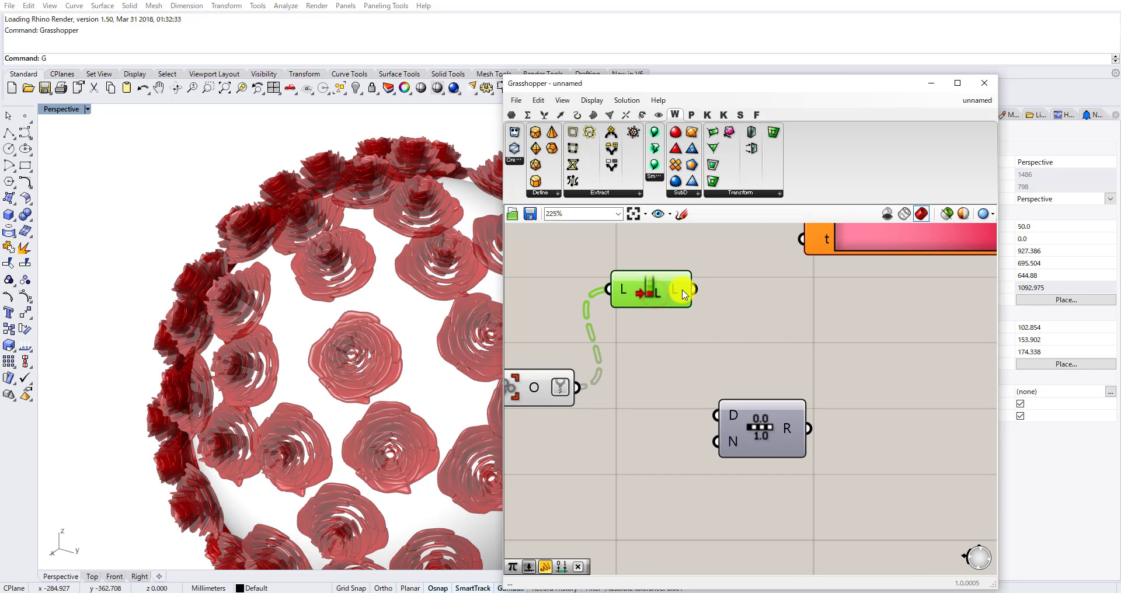
right_click(681, 291)
mouse_move(710, 362)
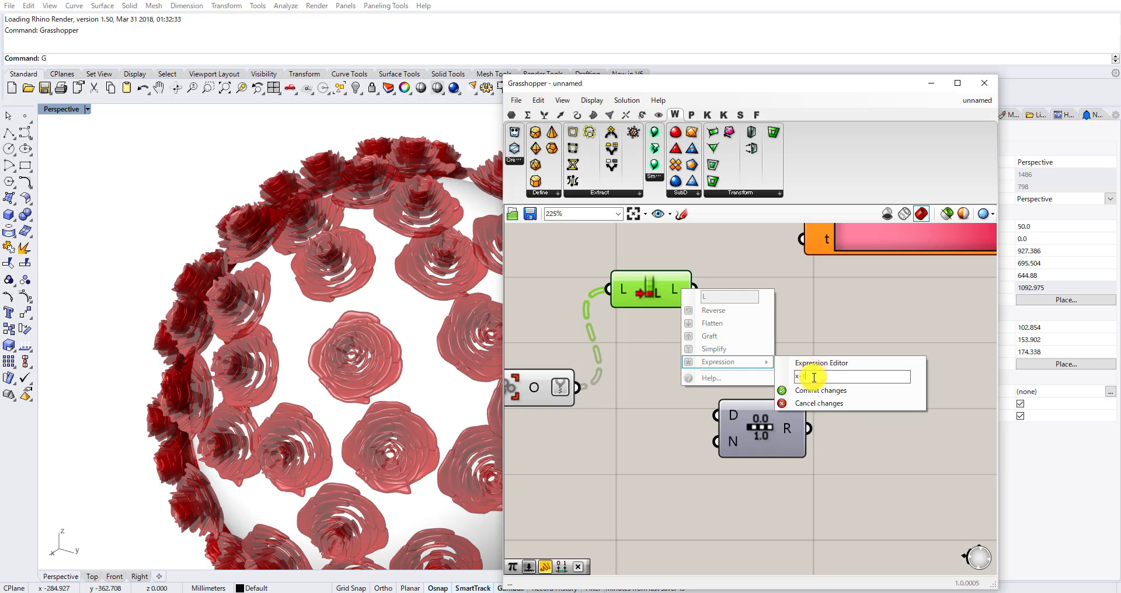
click(821, 391)
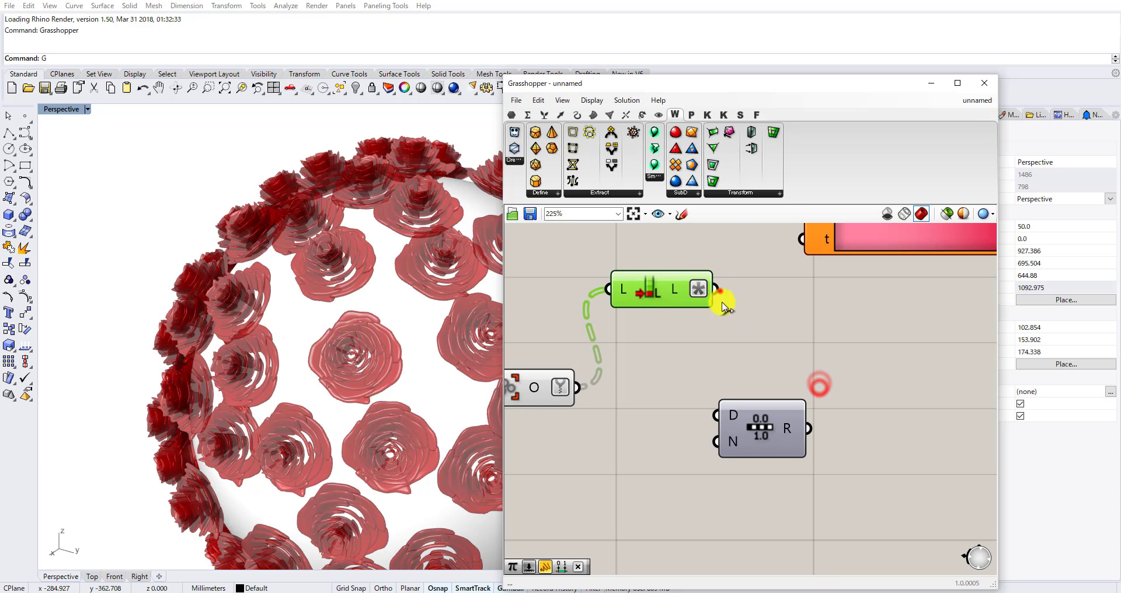
drag(713, 287, 718, 416)
scroll(759, 426, down, 3)
scroll(796, 354, down, 1)
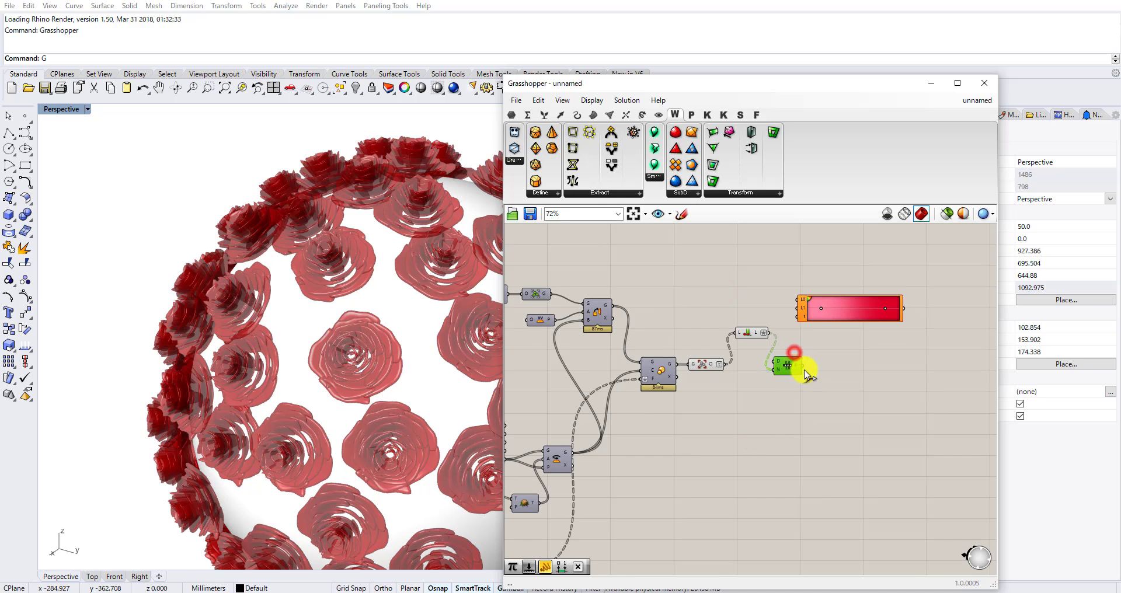
Add a Multiplication component near Range, with its A input fed by the Random component driven by the 0.70 and 1.00 sliders.
scroll(795, 357, up, 4)
scroll(792, 357, down, 8)
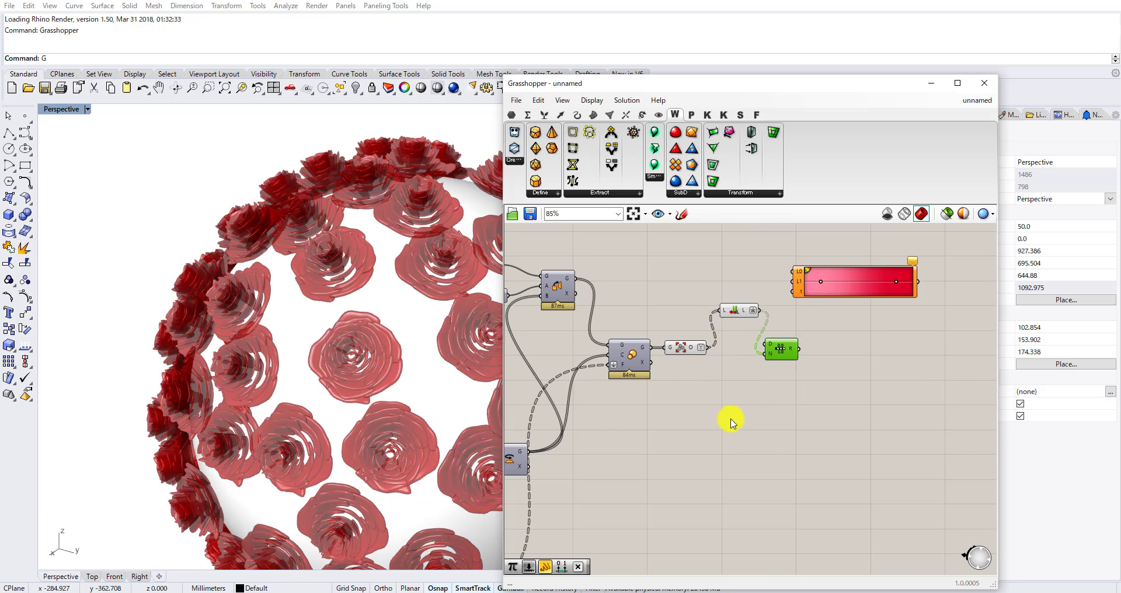
scroll(637, 474, up, 2)
right_drag(628, 465, 761, 491)
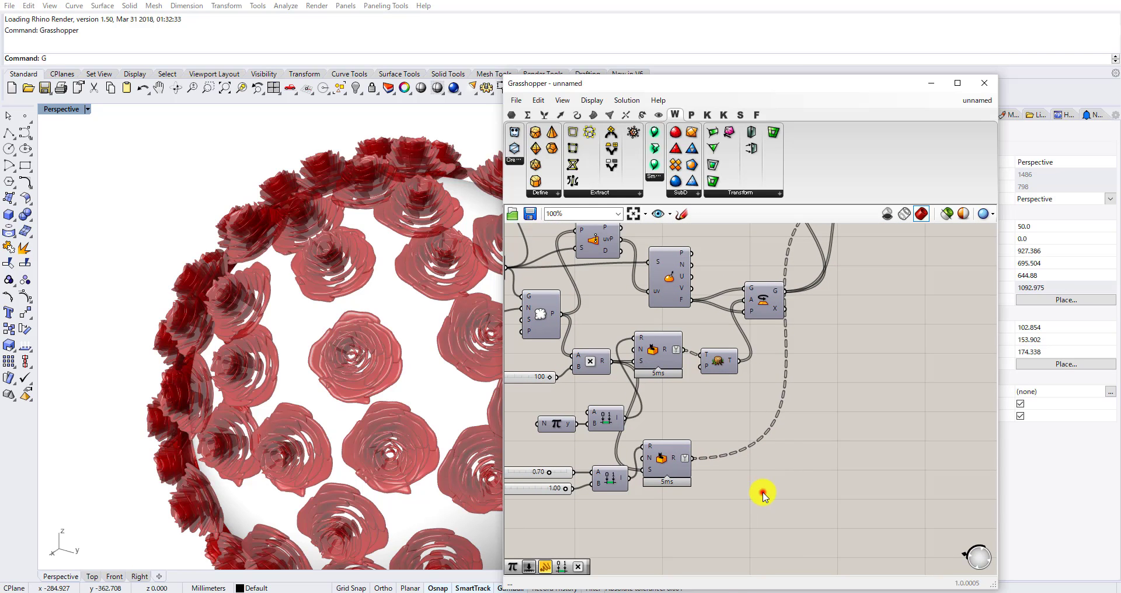
double_click(762, 491)
text(mul)
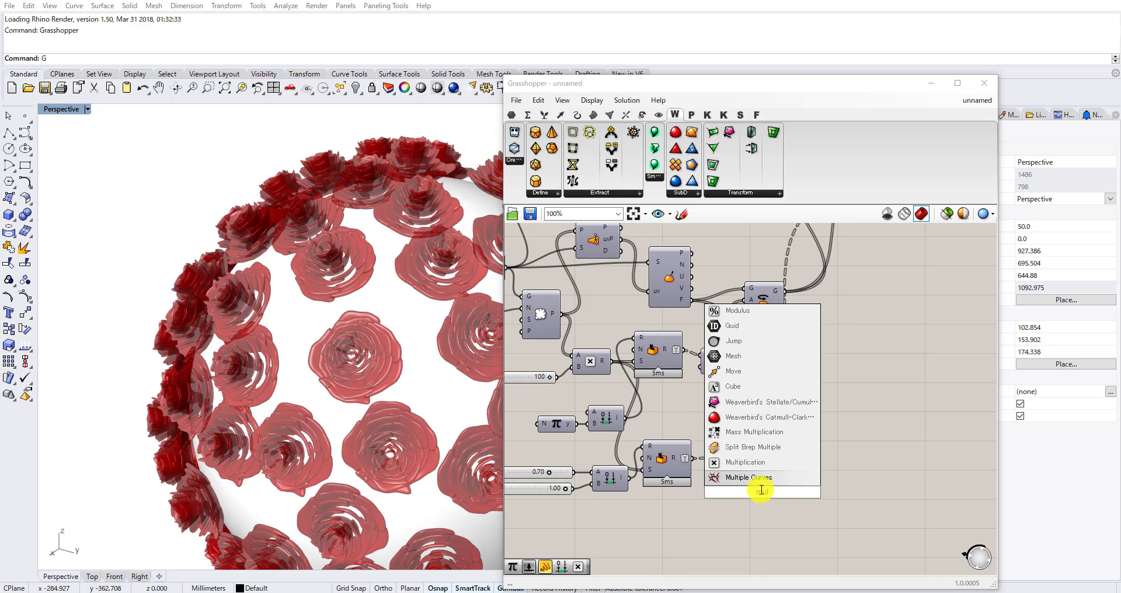
click(750, 464)
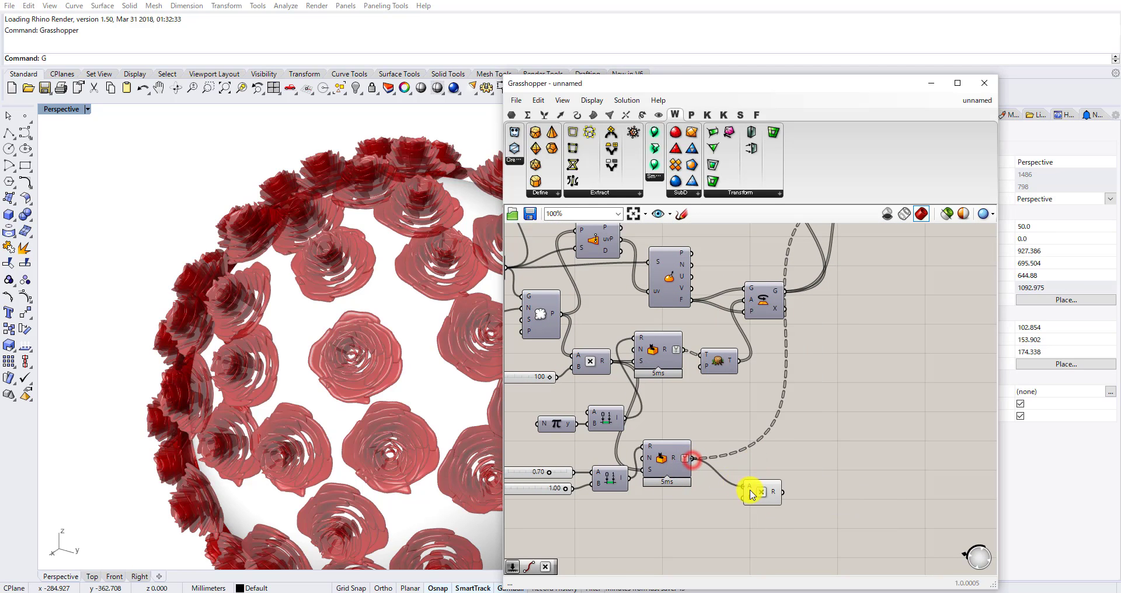
scroll(723, 476, down, 3)
scroll(760, 453, down, 3)
drag(749, 484, 902, 374)
scroll(902, 369, up, 9)
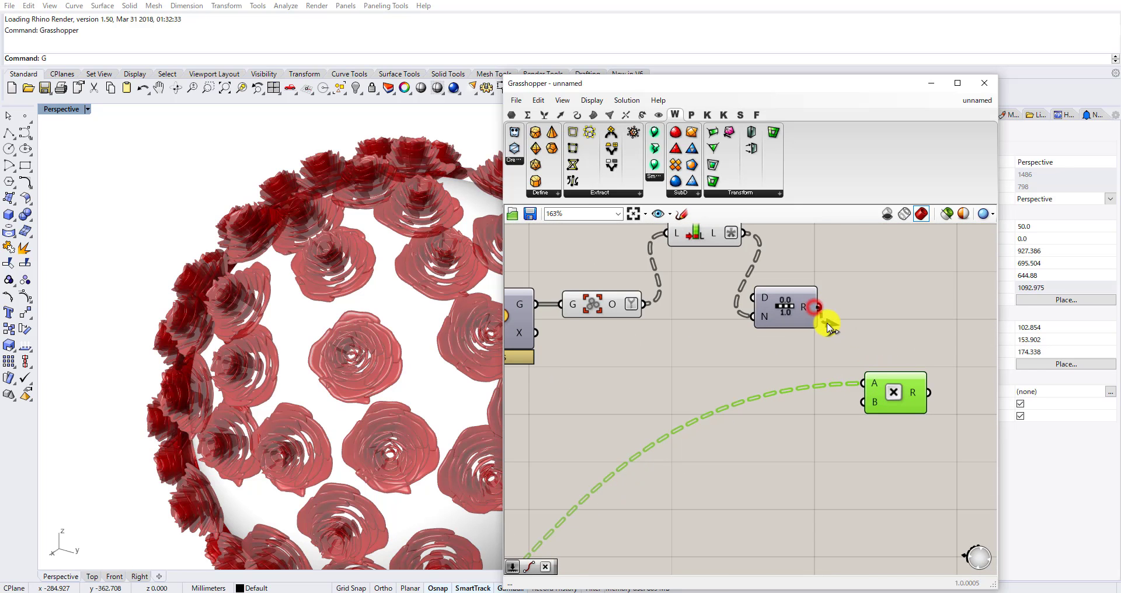
Connect Range's R output to Multiplication's B input and place Multiplication just below Range.
drag(854, 403, 861, 403)
right_drag(881, 390, 749, 439)
drag(754, 444, 702, 452)
right_drag(730, 361, 692, 434)
scroll(691, 434, down, 4)
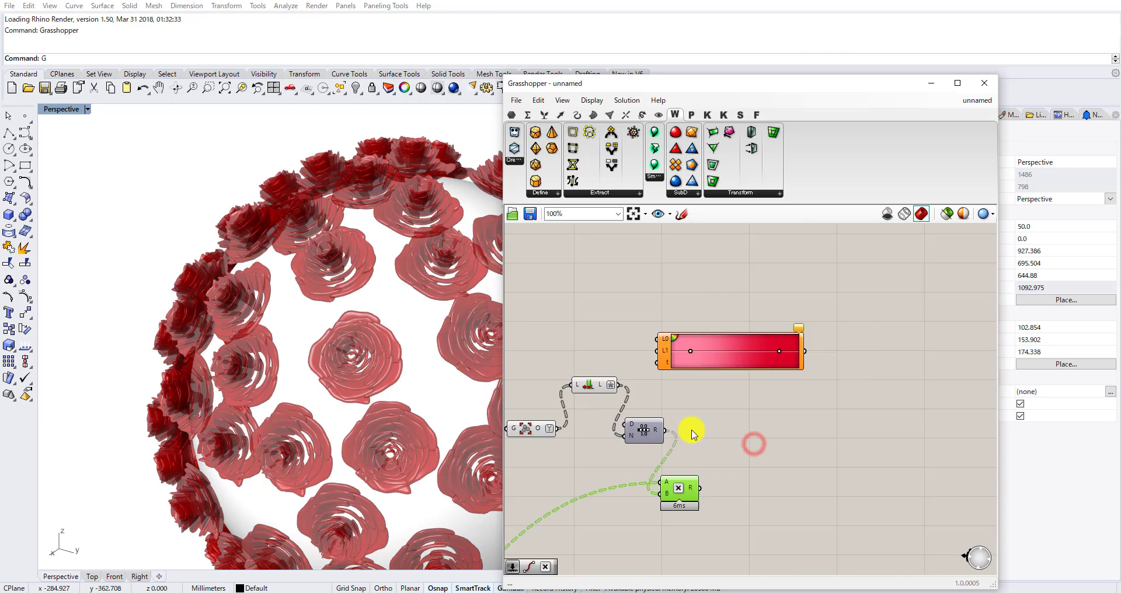
Reposition the Gradient component and connect Multiplication's R output to its t input.
drag(727, 359, 770, 375)
scroll(742, 450, up, 4)
drag(680, 511, 732, 326)
scroll(759, 339, down, 2)
Add a Panel beside the Gradient and connect the Gradient's output to it to inspect the colour values.
right_drag(876, 321, 745, 338)
scroll(765, 335, up, 2)
right_drag(824, 321, 714, 322)
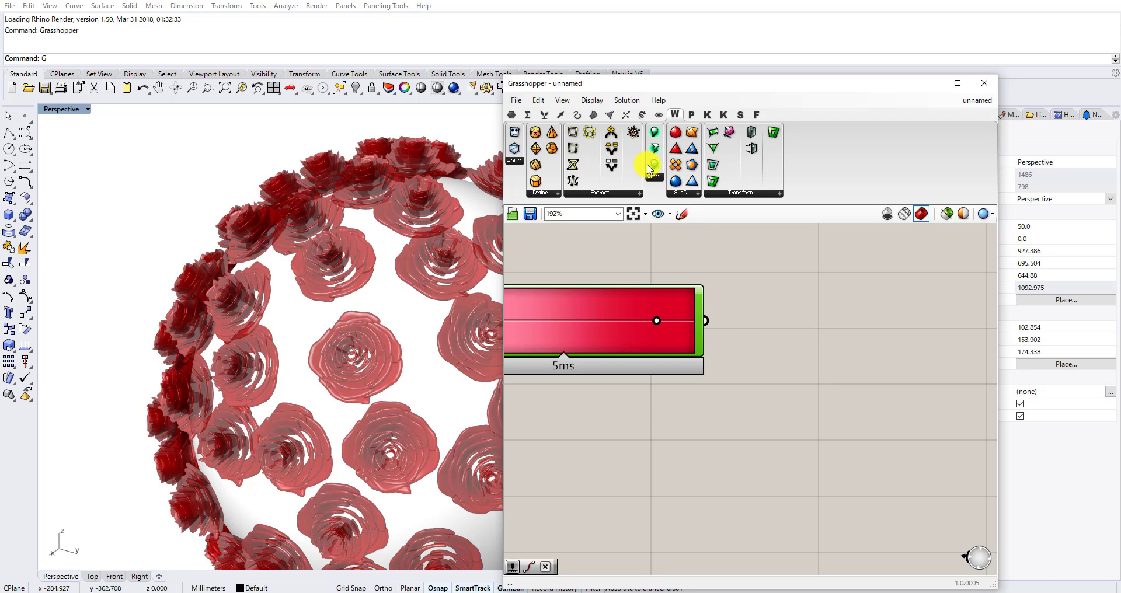
click(513, 115)
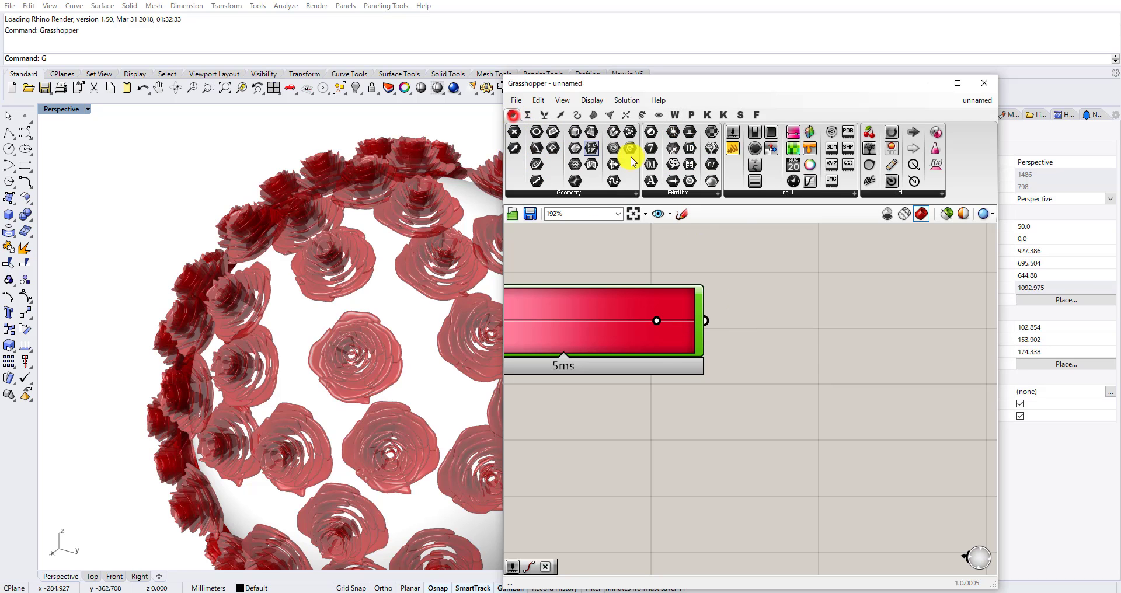
drag(732, 156, 823, 321)
drag(706, 320, 734, 323)
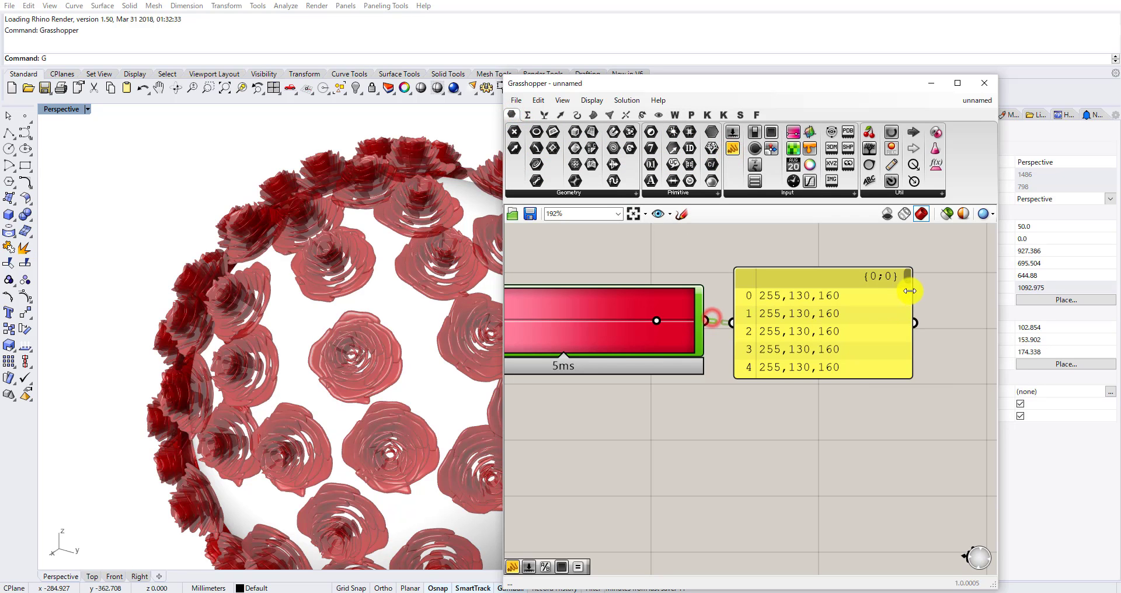
scroll(900, 325, down, 4)
scroll(868, 328, up, 3)
drag(867, 328, 934, 361)
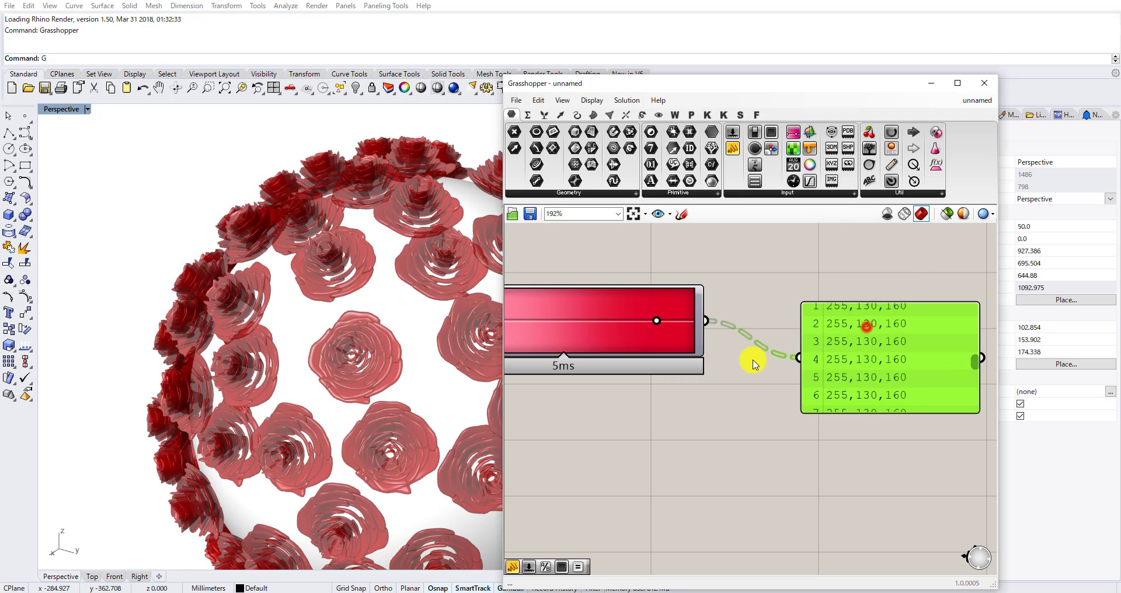
Add a Colour parameter, connect the Gradient's output to it and simplify its data.
double_click(753, 361)
text(color)
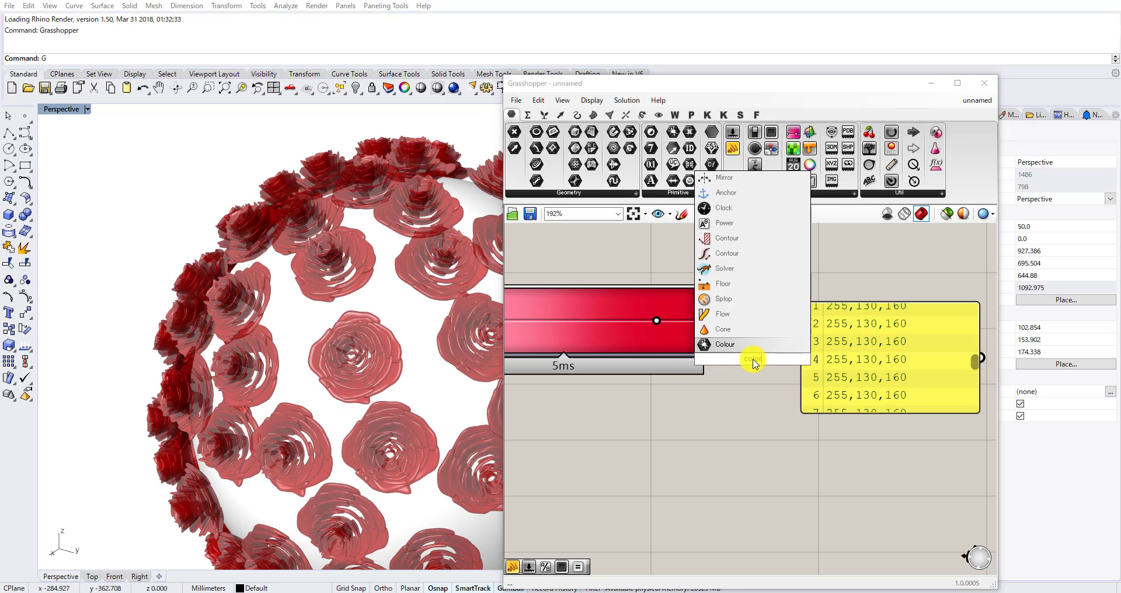
click(738, 340)
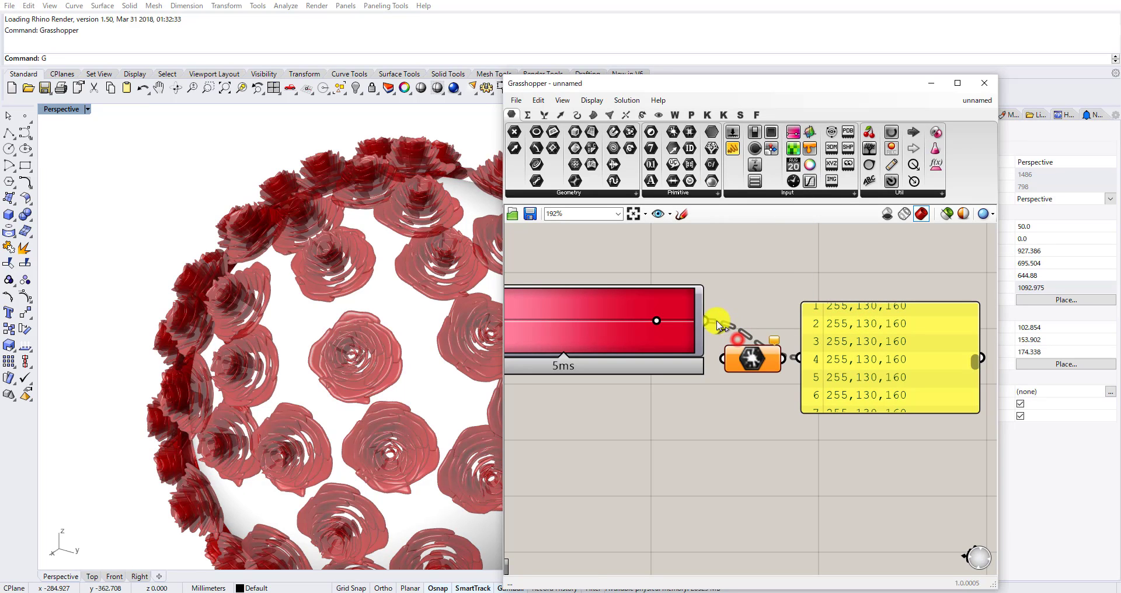
right_click(763, 369)
click(791, 468)
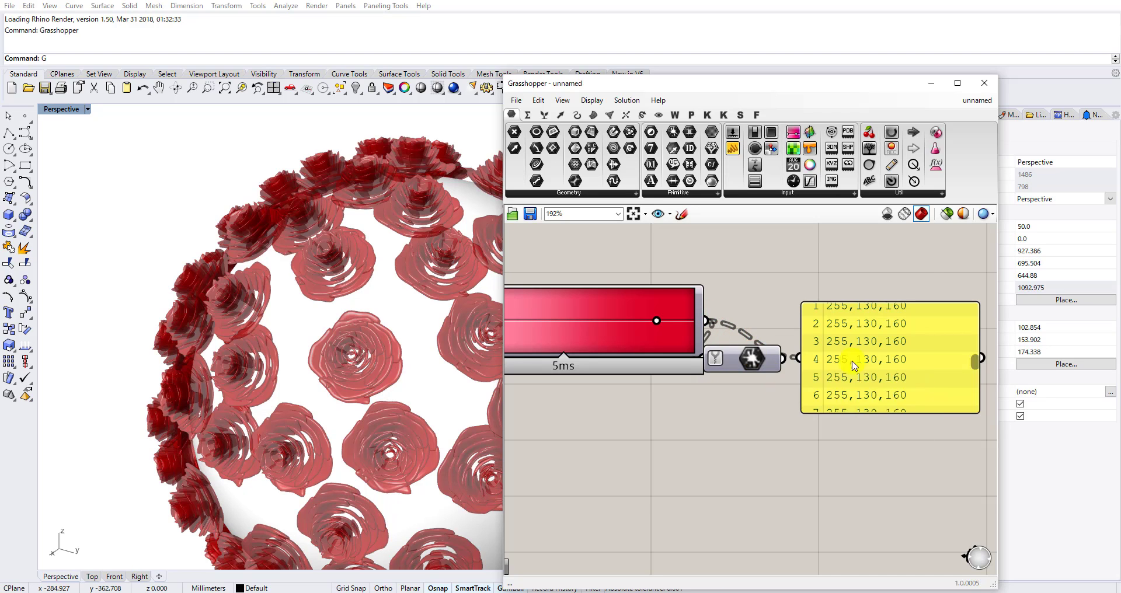
Delete the Panel and move the Colour parameter clear of the Gradient's output end.
drag(873, 366, 903, 342)
key(Delete)
drag(739, 371, 808, 350)
scroll(804, 343, down, 5)
scroll(708, 383, up, 3)
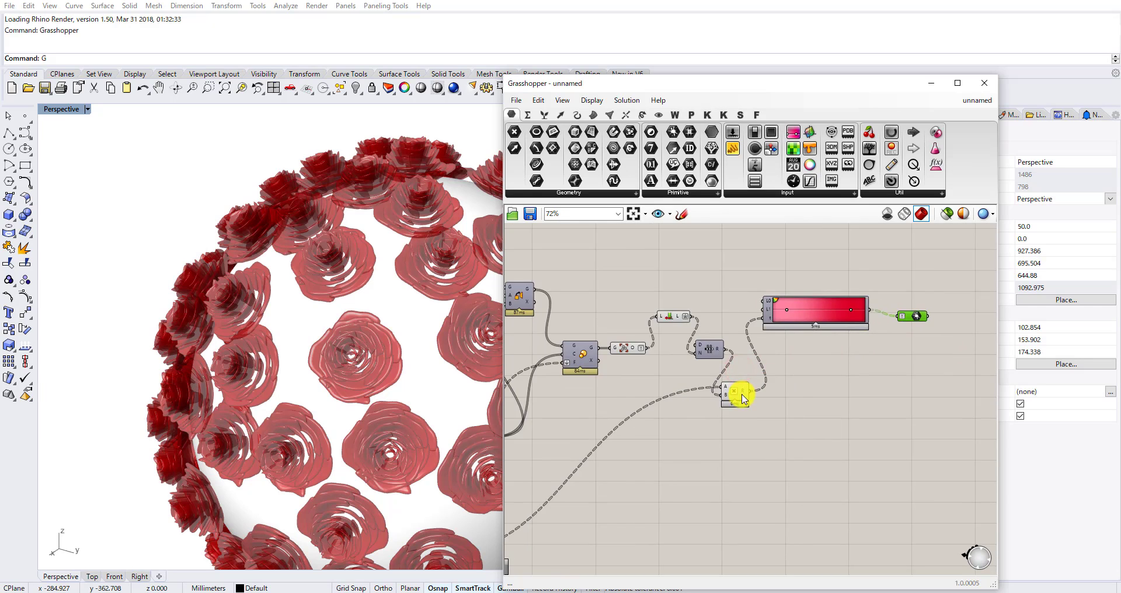
double_click(721, 357)
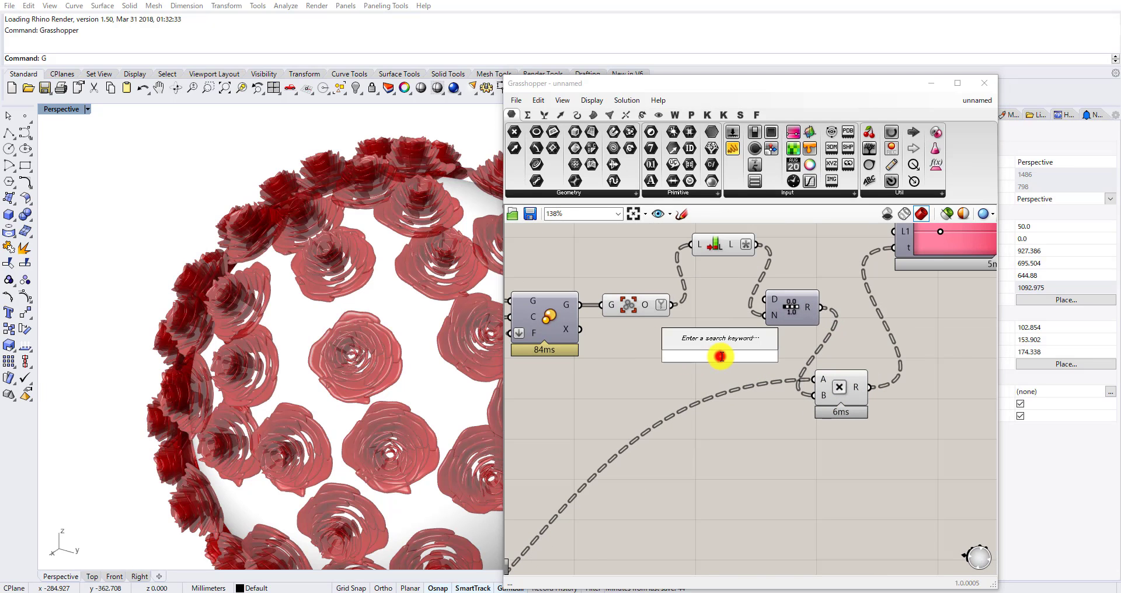
text(preview)
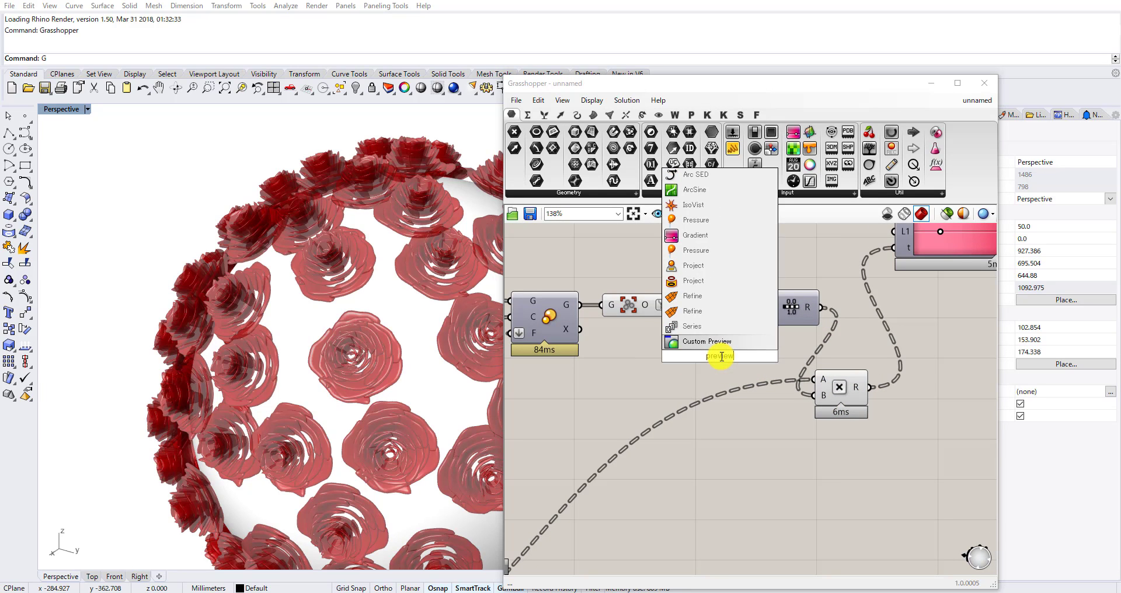
click(707, 341)
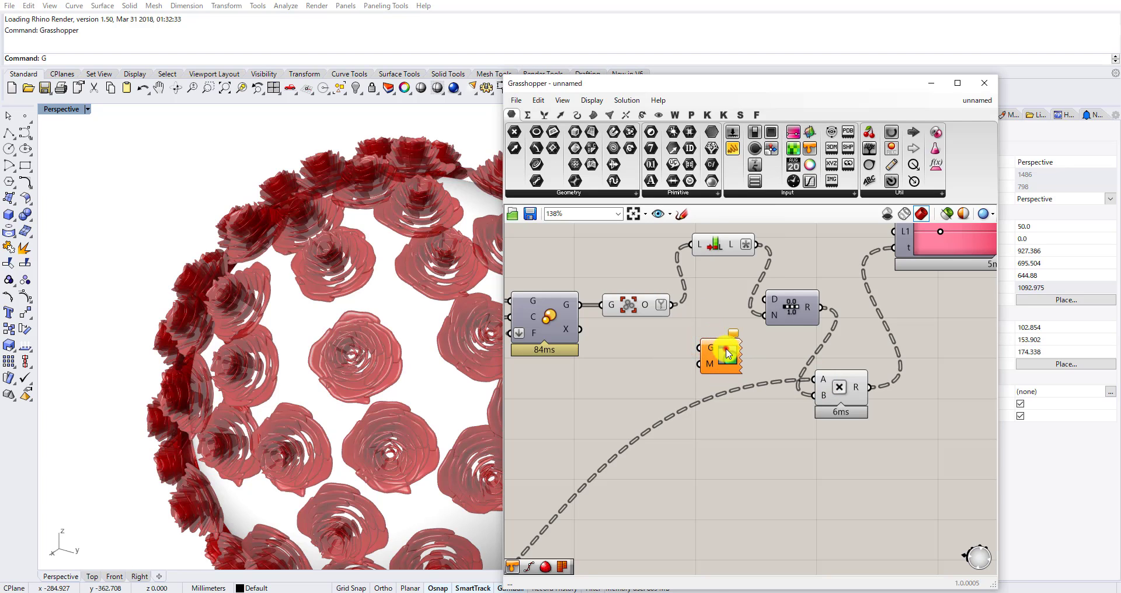
Add a Mesh Colours component and place it below the Multiplication component.
double_click(721, 357)
text(mesh)
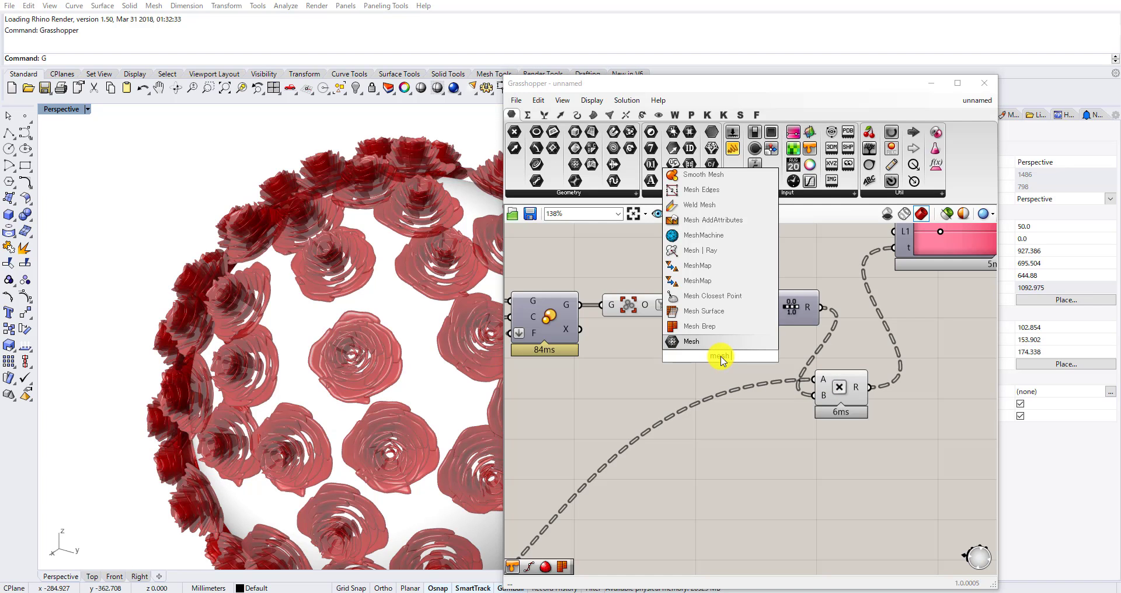
text( colo)
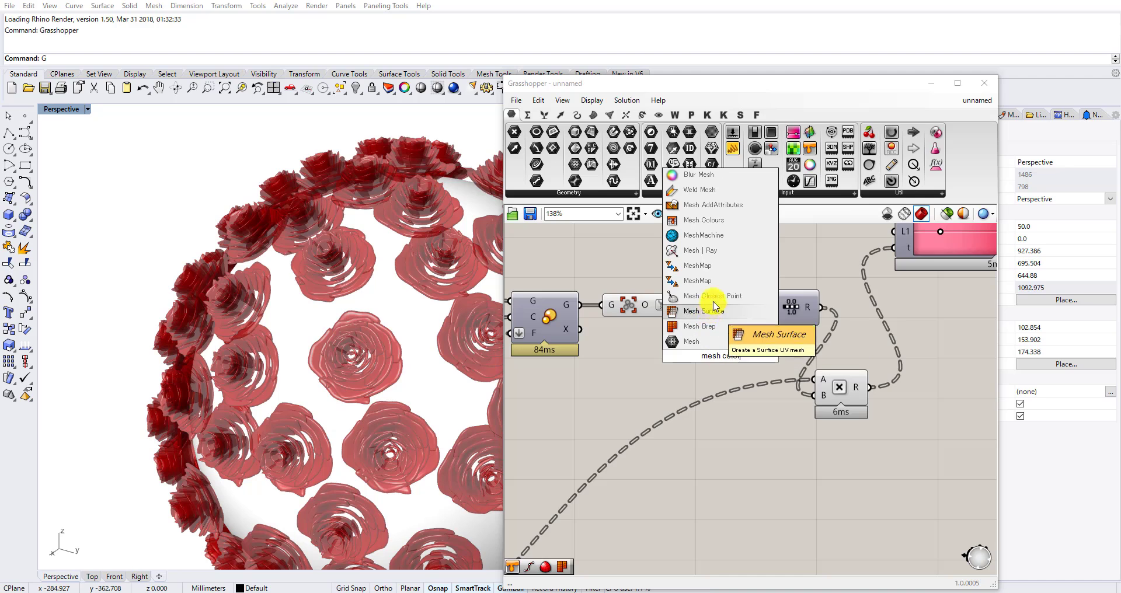
text(r)
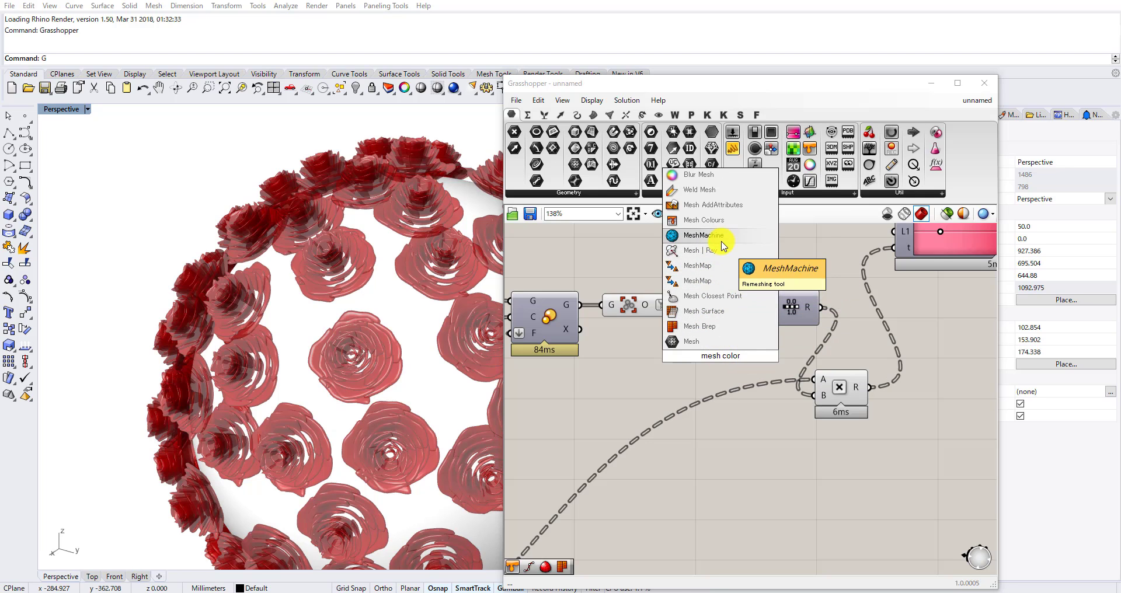
click(708, 220)
drag(727, 351, 748, 486)
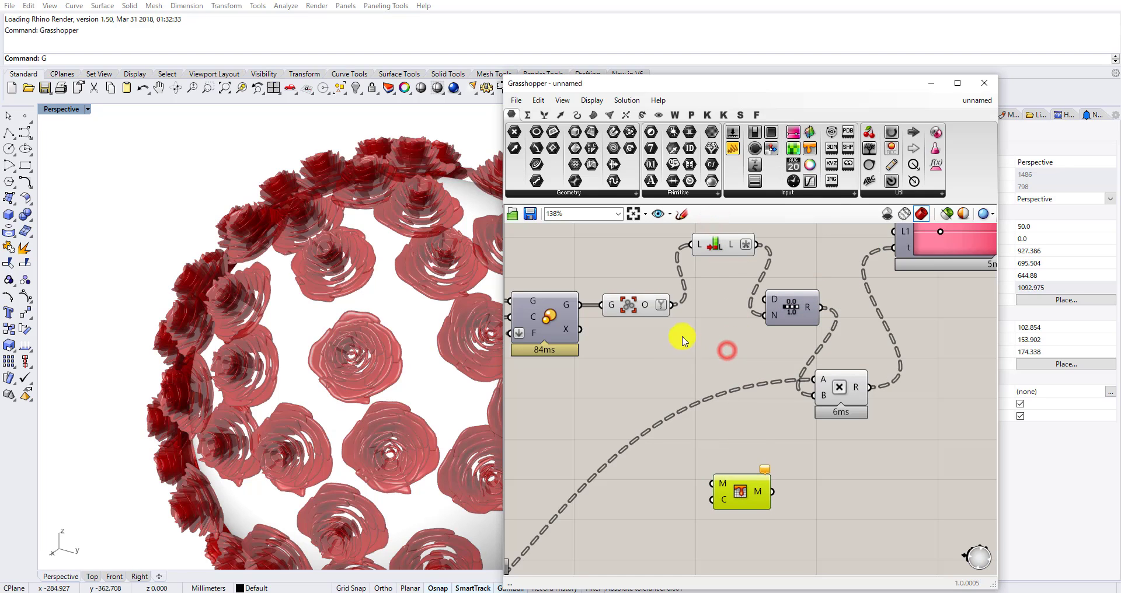
Inspect the data structure of Ungroup's O output and the component chain leading to the Gradient.
scroll(684, 340, up, 2)
mouse_move(635, 291)
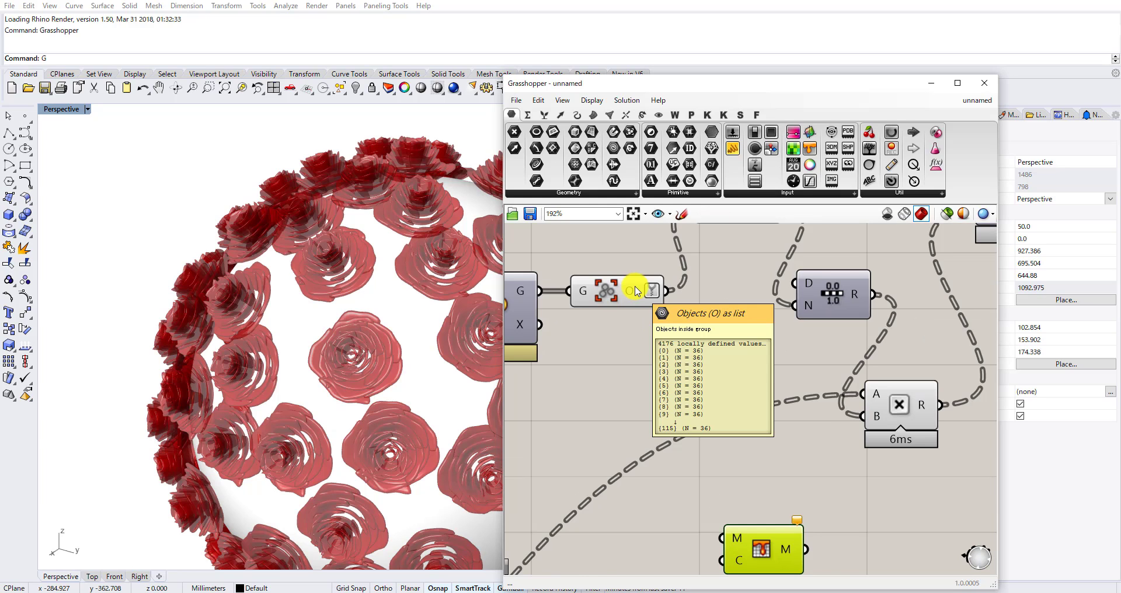
scroll(637, 291, down, 3)
right_drag(645, 323, 636, 385)
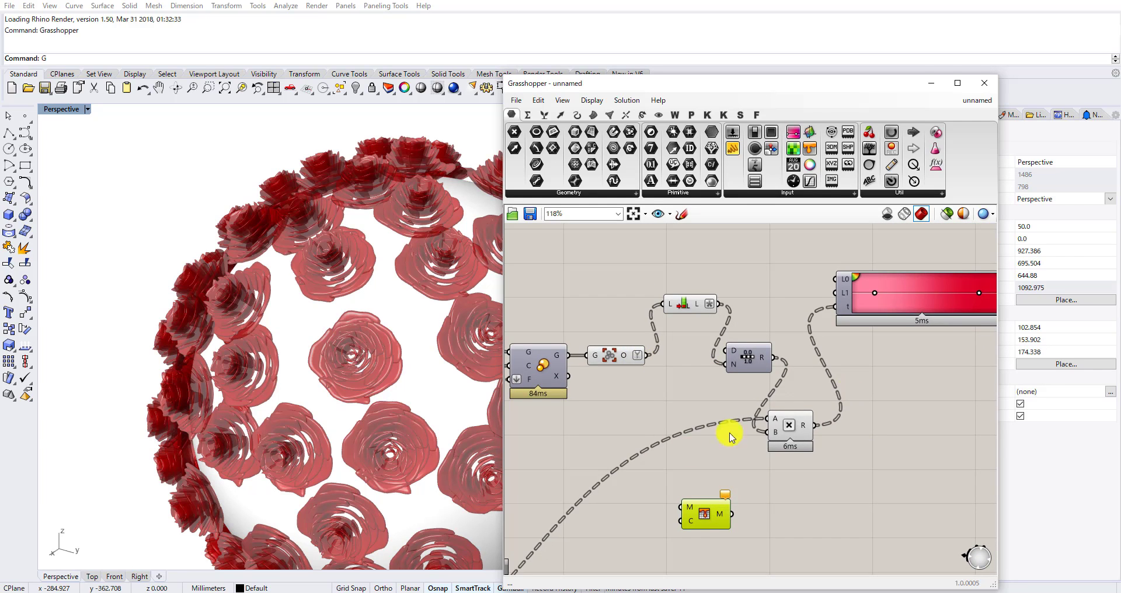
right_drag(731, 436, 652, 411)
scroll(652, 411, down, 2)
right_drag(864, 409, 824, 454)
scroll(835, 453, up, 2)
right_drag(614, 380, 779, 366)
scroll(582, 377, up, 2)
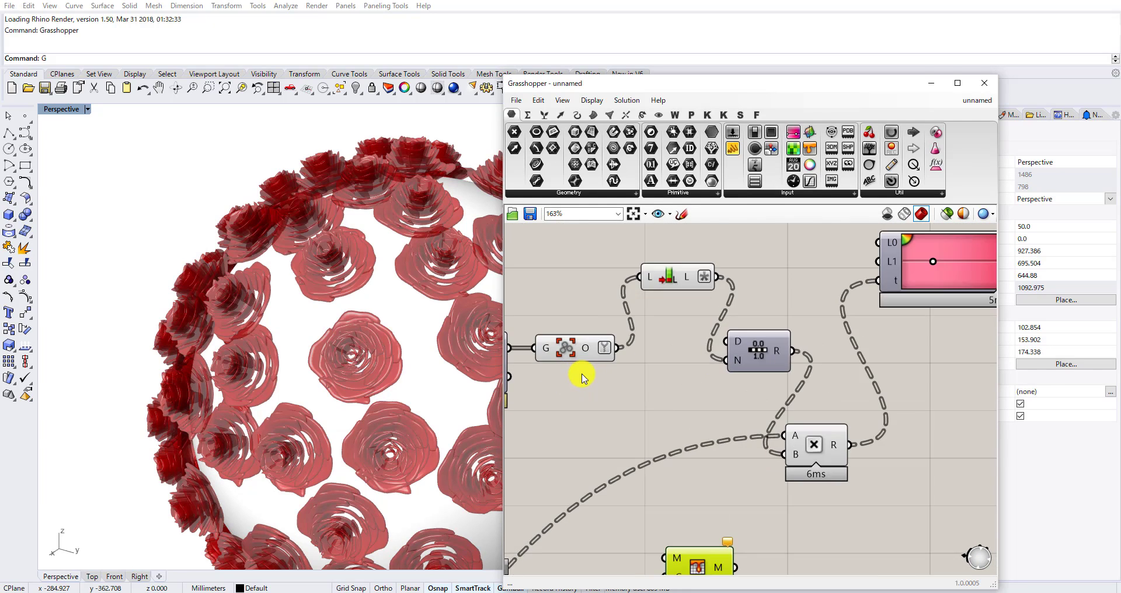
right_drag(604, 413, 618, 368)
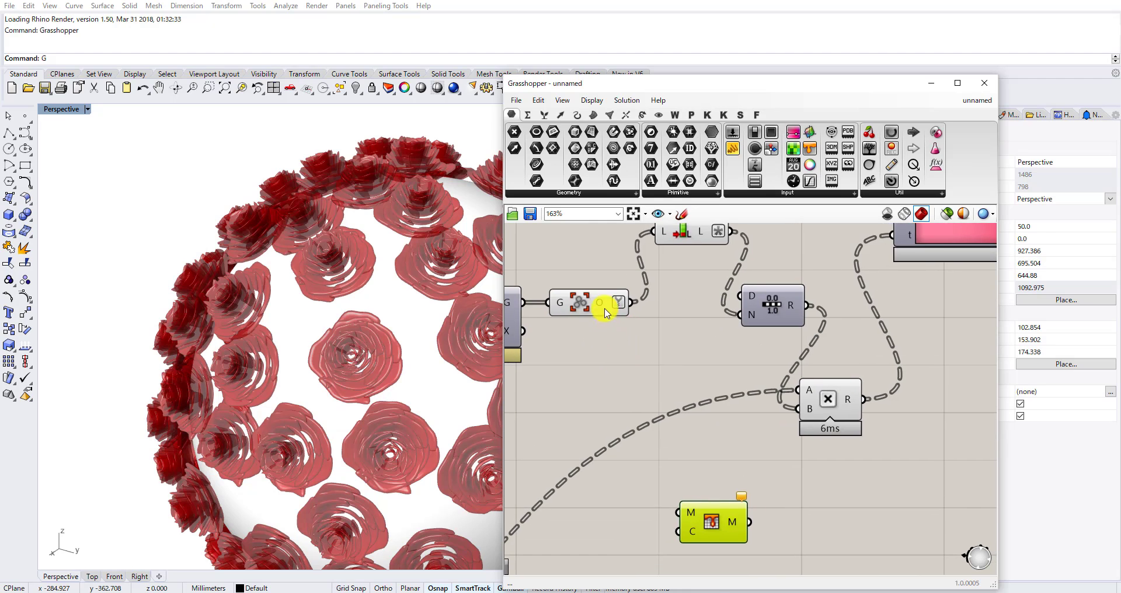
Add a Graft Tree component, feed it from Ungroup's O output and connect its result to Mesh Colours' M input.
double_click(639, 343)
click(638, 327)
drag(612, 337, 610, 342)
drag(646, 348, 696, 440)
scroll(656, 321, down, 3)
scroll(639, 436, up, 4)
scroll(643, 443, down, 2)
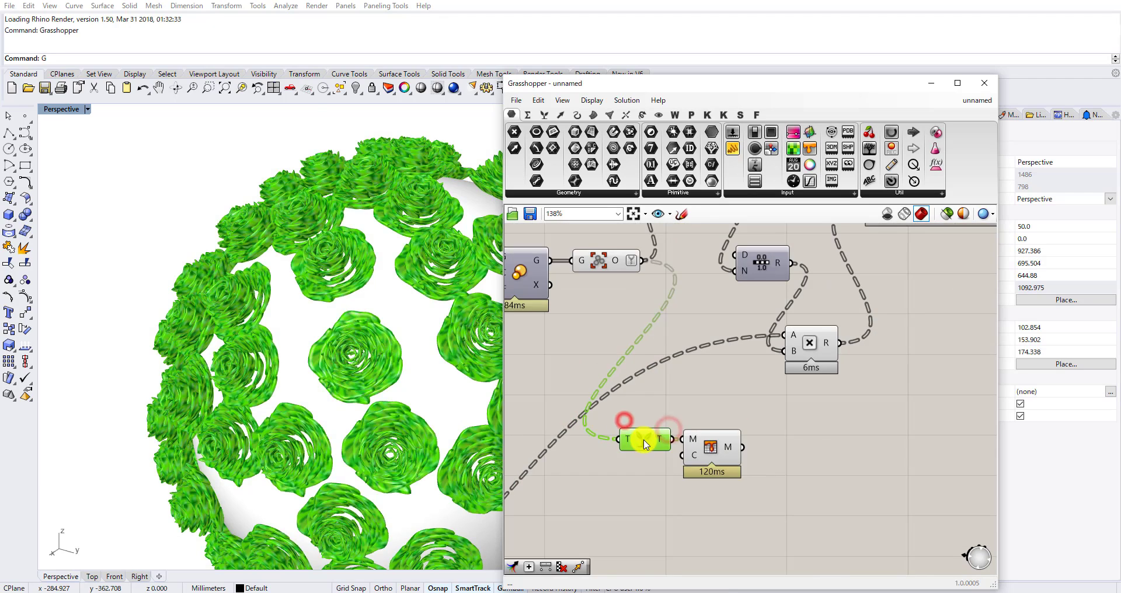
Turn off the preview of the Scale, Ungroup and Graft Tree components and of List Length.
drag(648, 488, 521, 234)
right_click(584, 289)
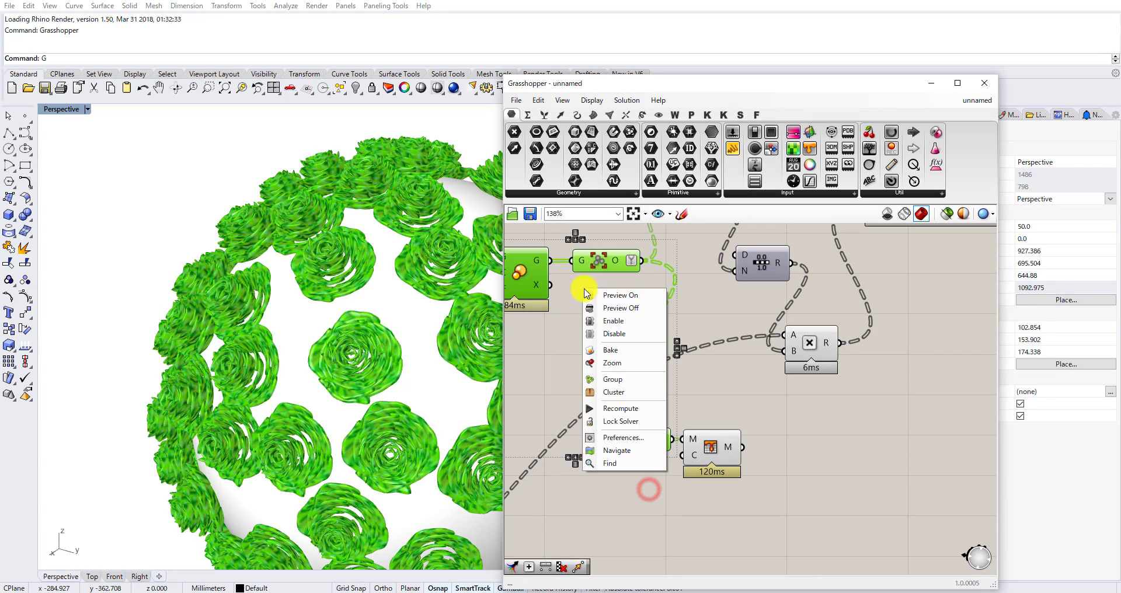
click(614, 308)
scroll(520, 496, down, 2)
click(643, 283)
right_click(641, 310)
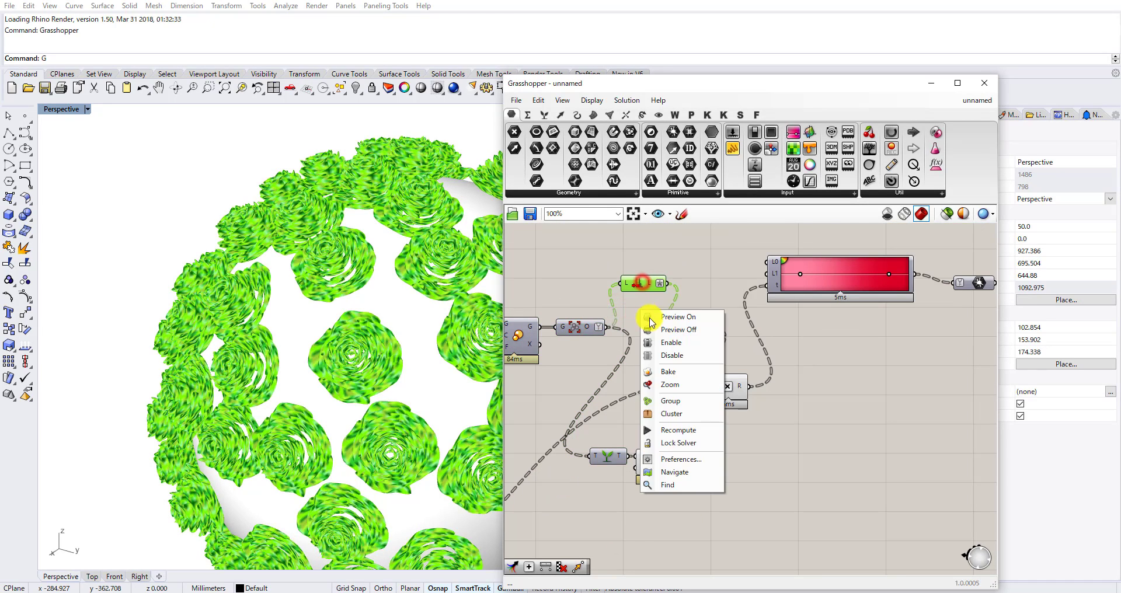
click(667, 330)
Move the Graft Tree and Mesh Colours components to the area below the Colour parameter.
drag(682, 495, 581, 425)
drag(662, 455, 883, 388)
scroll(730, 429, down, 3)
scroll(897, 361, up, 4)
Add a second Graft Tree component beside the Colour parameter and connect the Colour parameter to its input.
click(897, 354)
right_drag(898, 353, 771, 373)
right_click(771, 372)
click(758, 357)
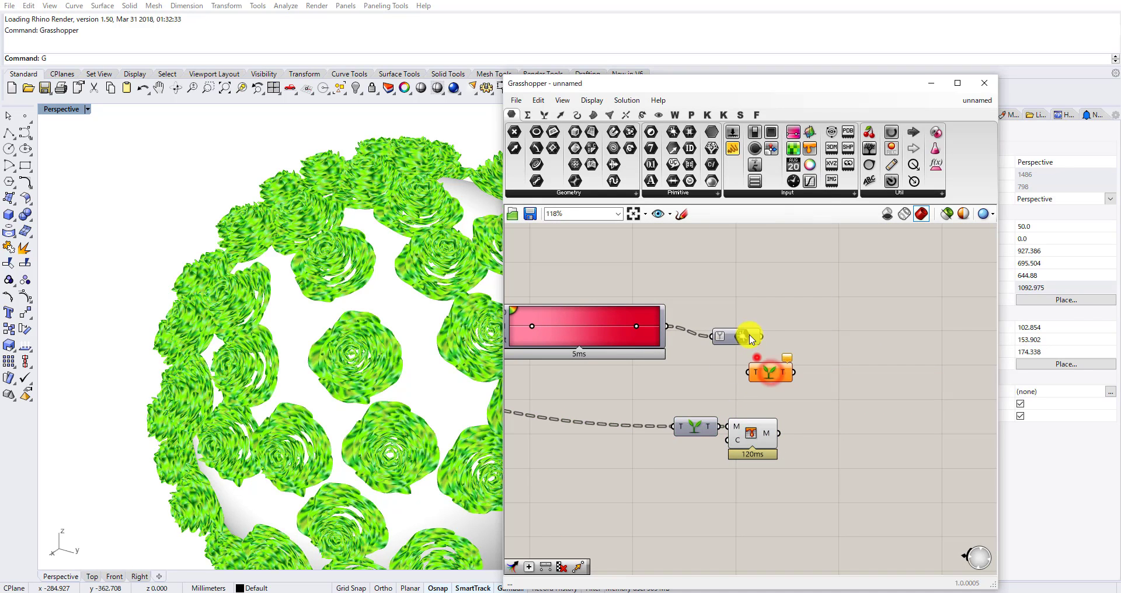
scroll(714, 375, up, 2)
click(779, 377)
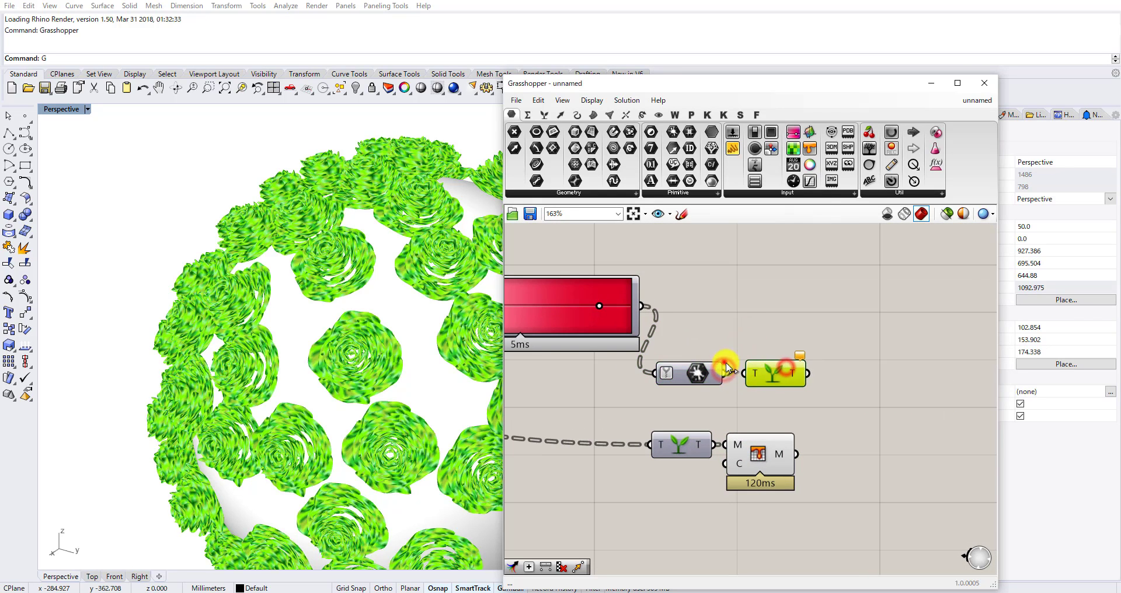
Simplify the second Graft Tree's output and move it with the Colour parameter below the mesh Graft Tree.
right_click(795, 372)
click(831, 439)
drag(784, 408, 685, 376)
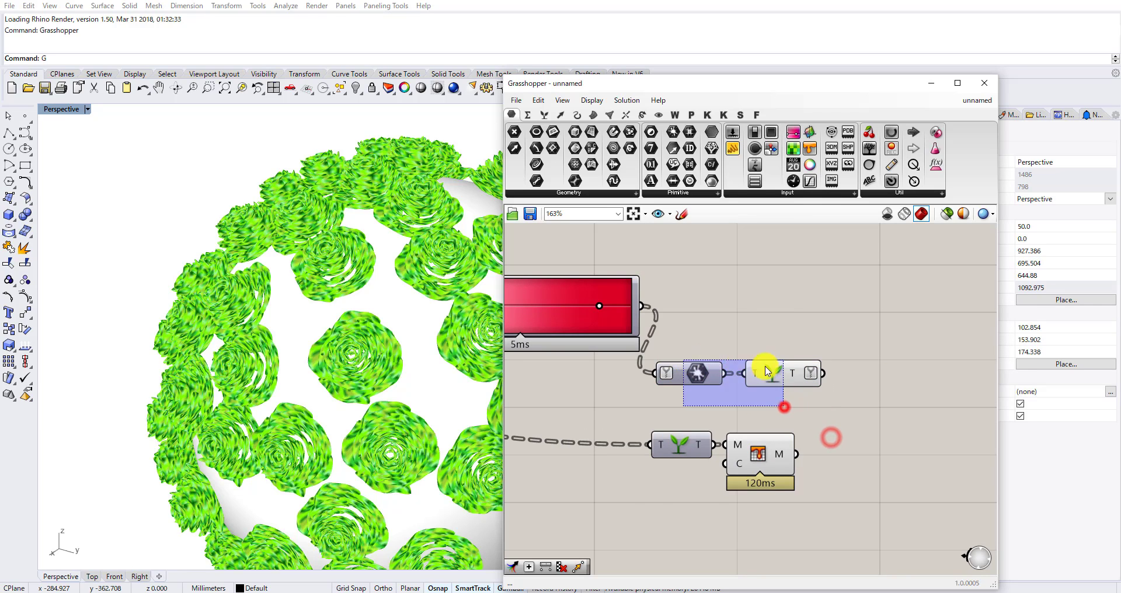
drag(772, 370, 661, 510)
Simplify the mesh Graft Tree's output and connect the colour Graft Tree's output to Mesh Colours' C input.
right_click(704, 443)
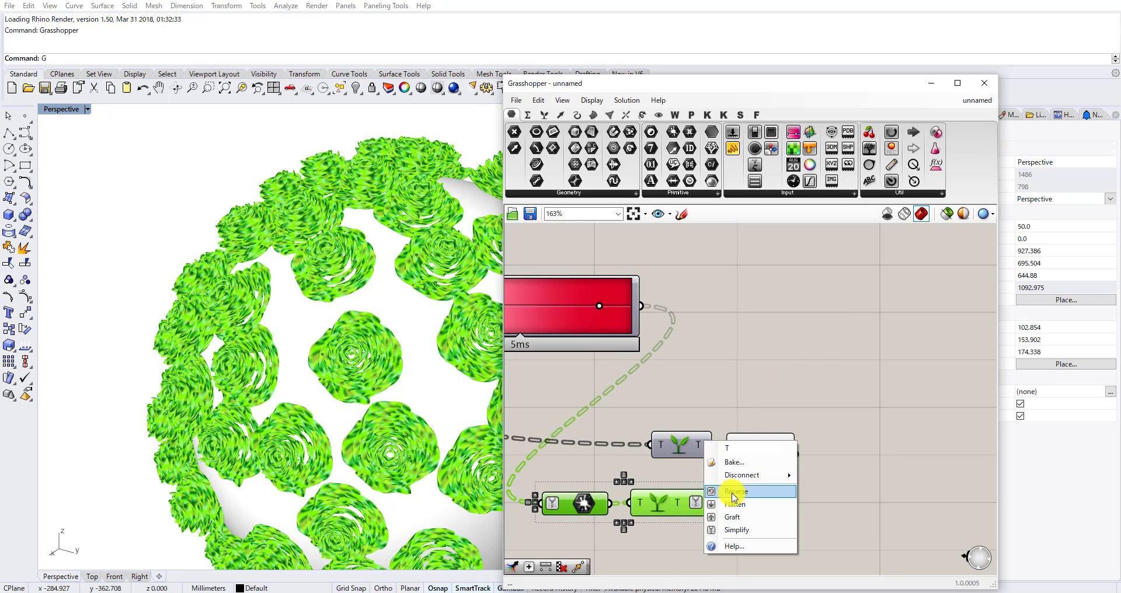
click(740, 529)
click(694, 456)
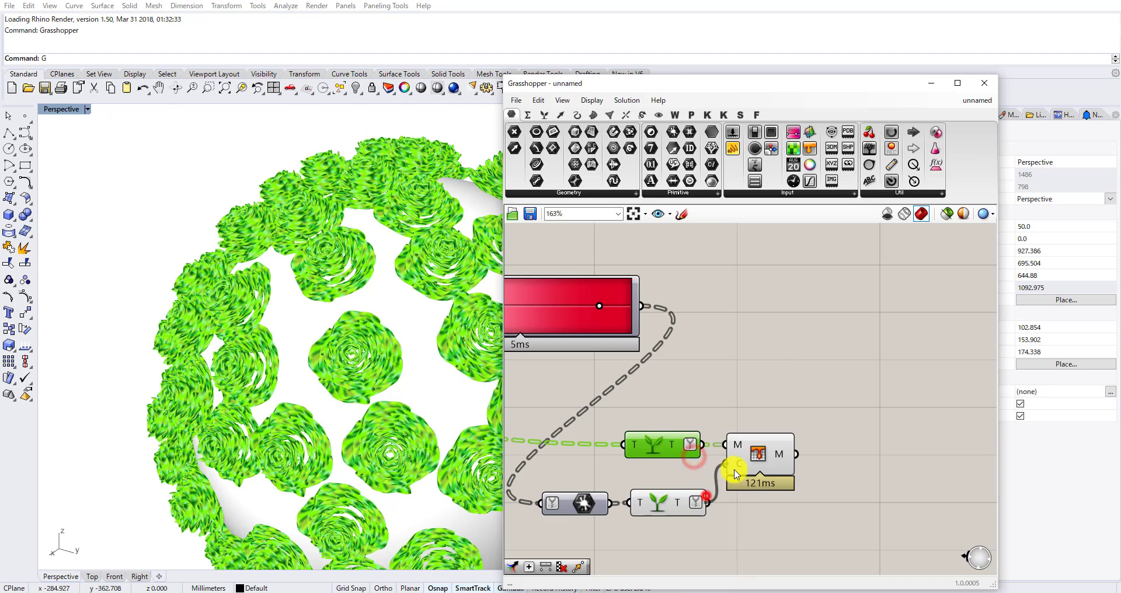
drag(735, 474, 745, 465)
Examine the gradient colouring of the rose petals across the sphere, both up close and from several angles.
right_drag(401, 377, 341, 300)
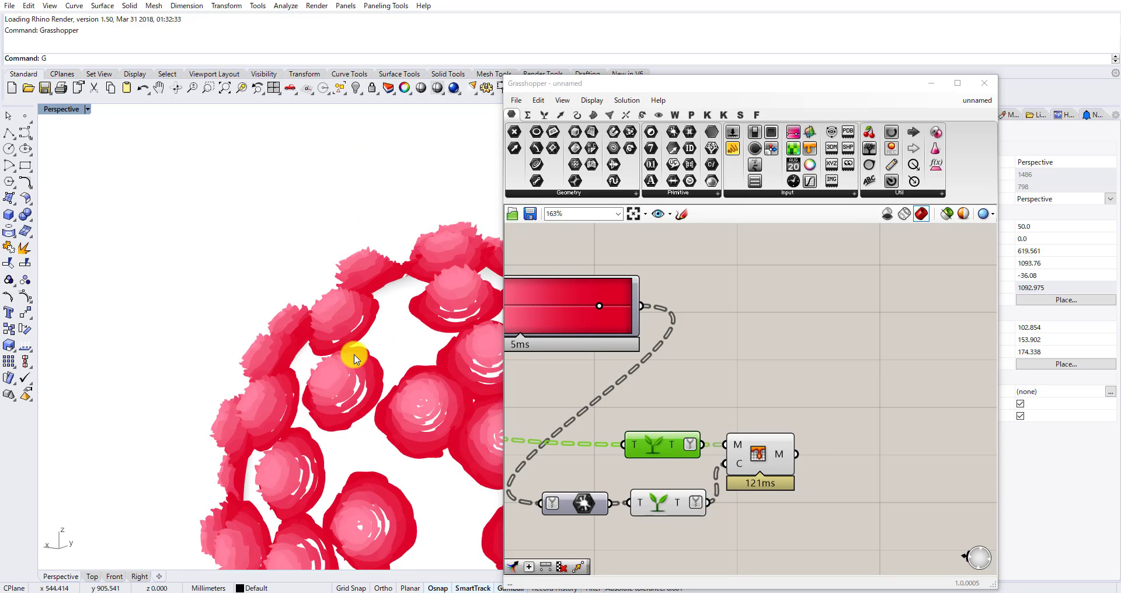
scroll(350, 362, up, 6)
right_drag(343, 376, 362, 440)
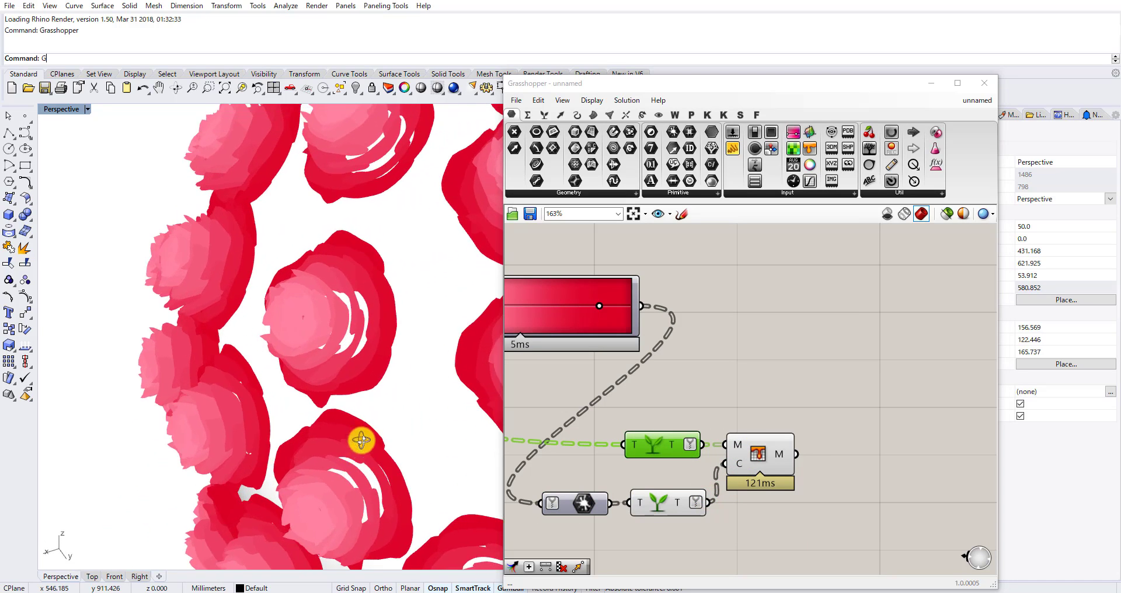
scroll(320, 348, up, 4)
right_drag(321, 349, 293, 293)
scroll(310, 301, down, 3)
scroll(324, 289, down, 5)
scroll(325, 289, down, 3)
right_drag(340, 356, 282, 319)
scroll(325, 403, down, 3)
scroll(431, 345, up, 4)
scroll(385, 274, up, 5)
scroll(406, 310, up, 6)
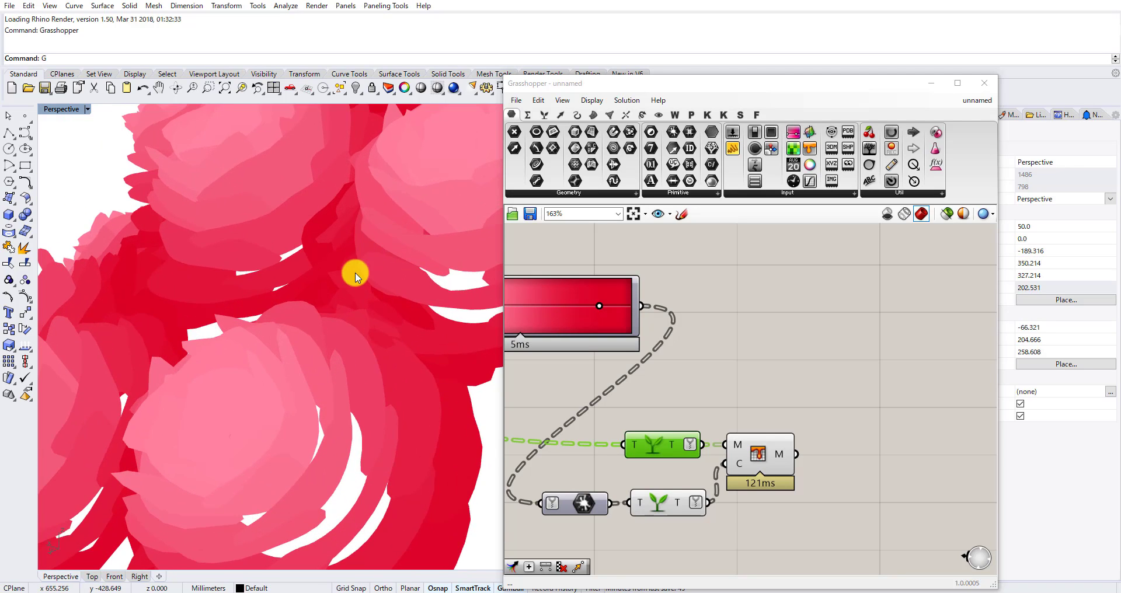
scroll(274, 371, up, 3)
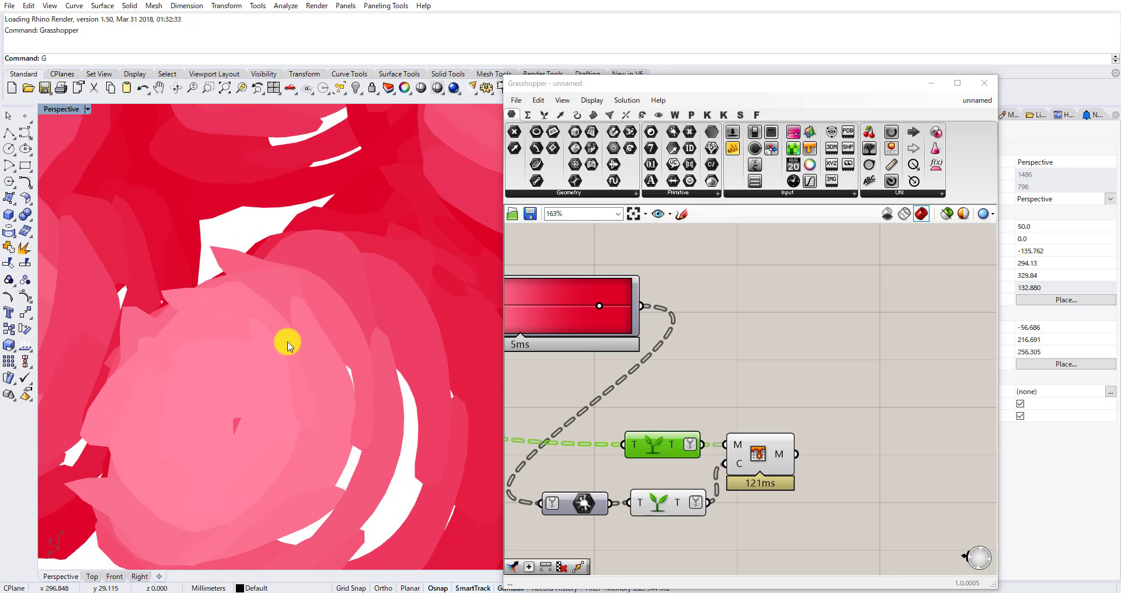
scroll(289, 356, down, 6)
right_drag(307, 355, 359, 309)
shift+right_drag(359, 309, 500, 343)
Move the Mesh Colours component slightly farther from the two Graft Tree components.
drag(761, 452, 784, 459)
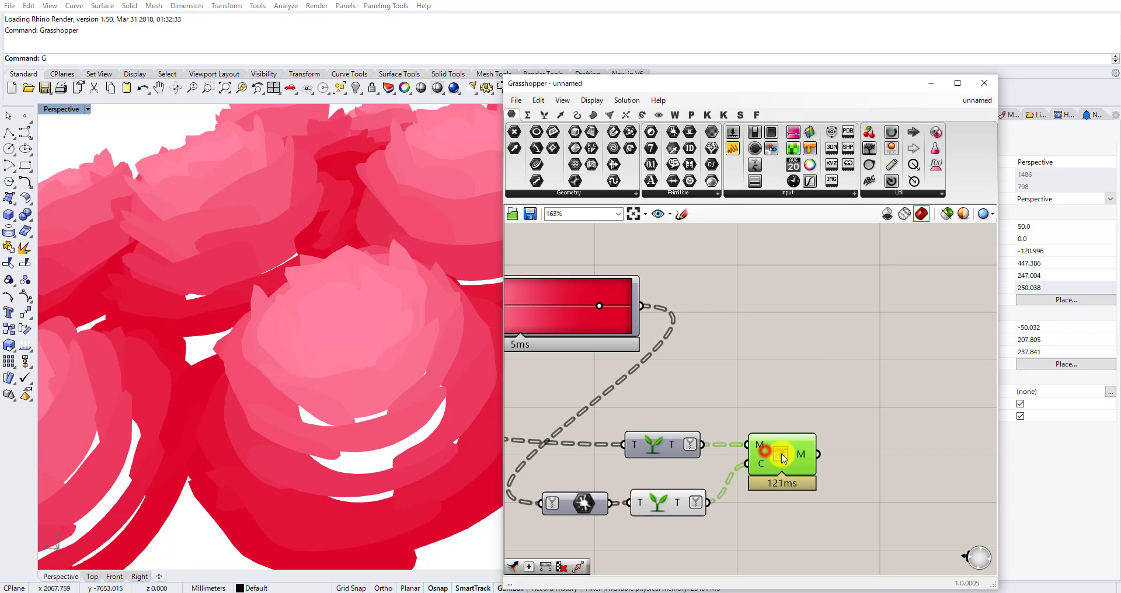
scroll(830, 342, down, 2)
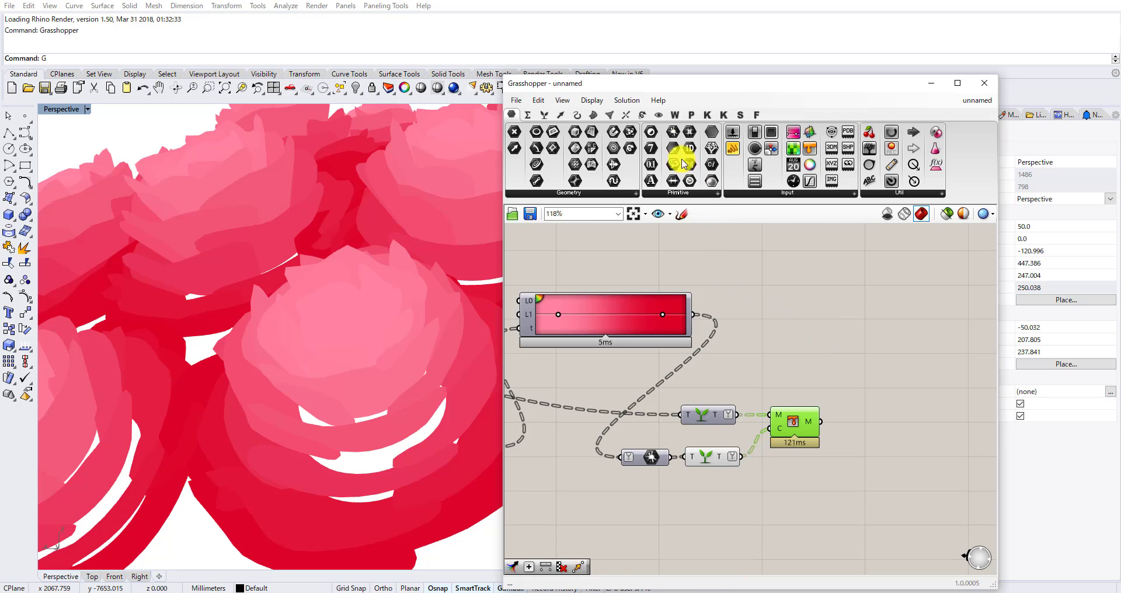
click(676, 115)
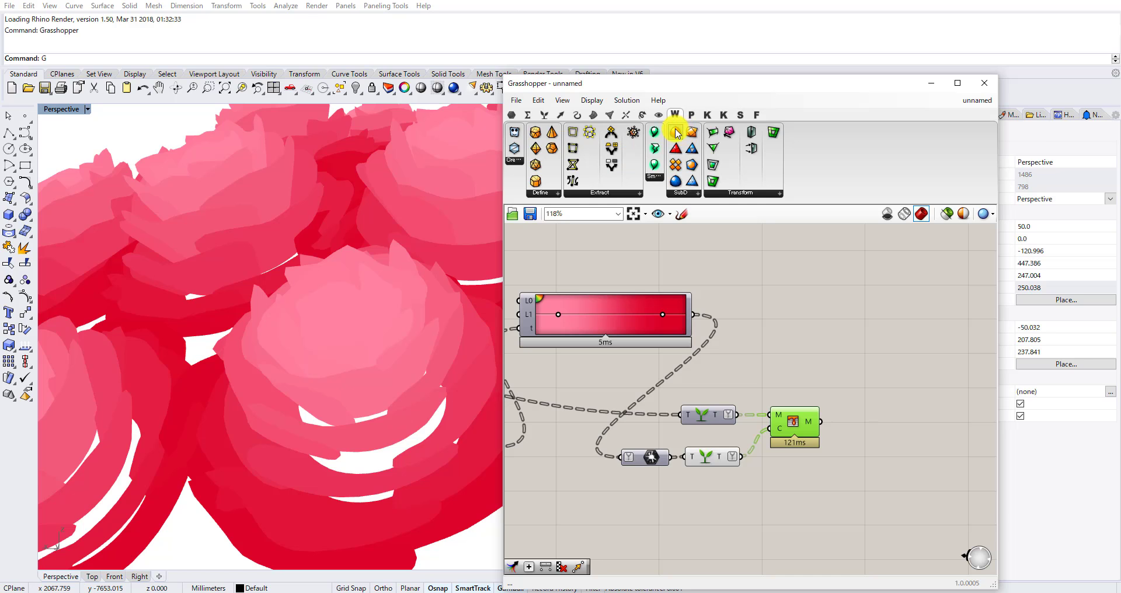
right_drag(524, 245, 665, 267)
scroll(738, 258, down, 2)
scroll(781, 255, down, 1)
scroll(736, 294, down, 6)
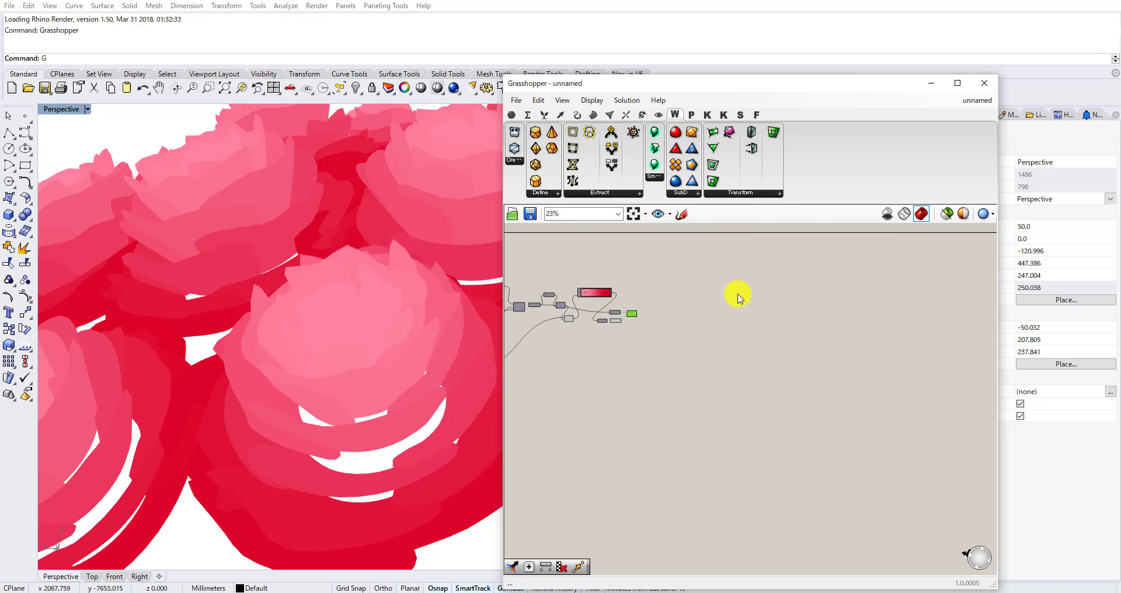
right_drag(634, 308, 725, 334)
scroll(705, 331, up, 9)
scroll(754, 348, up, 3)
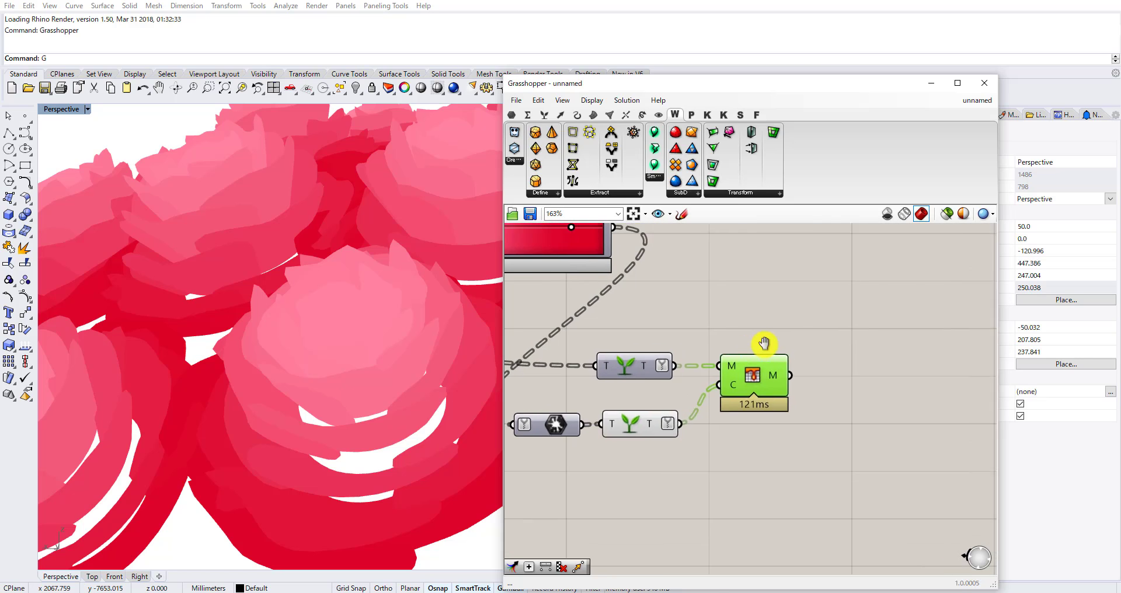
double_click(766, 324)
text(normali)
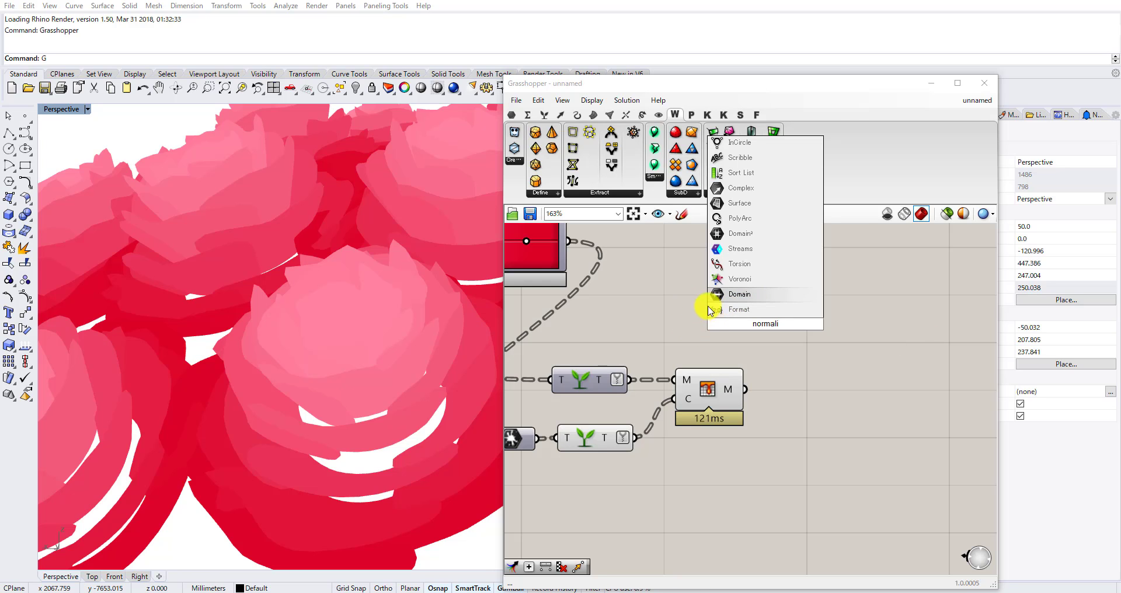
click(639, 297)
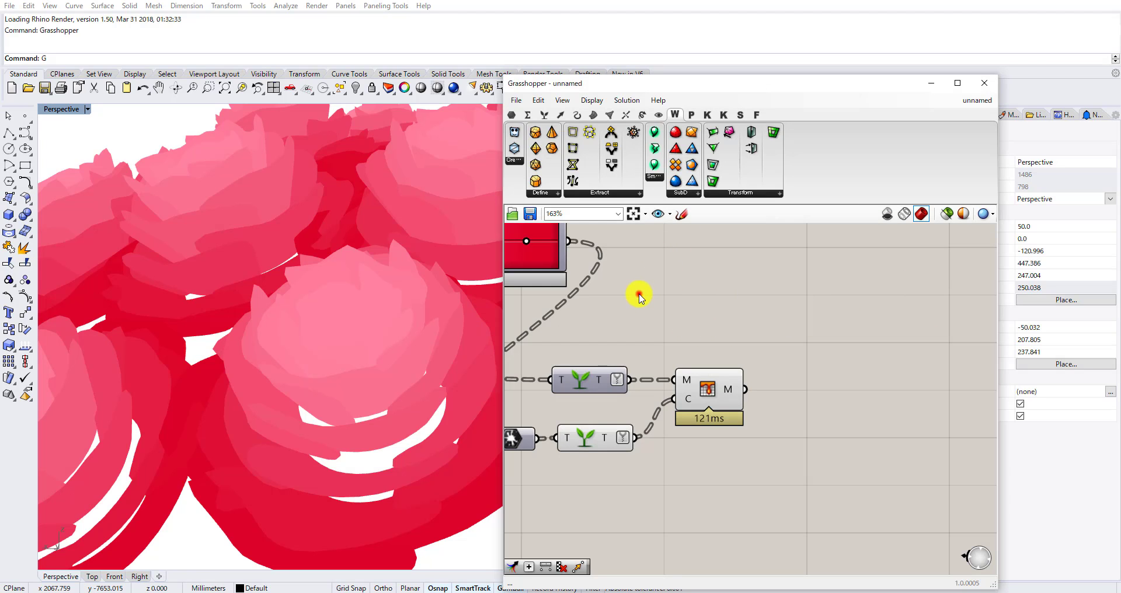
Add a C# Script component and place it beside Mesh Colours' output.
double_click(770, 318)
text(c$)
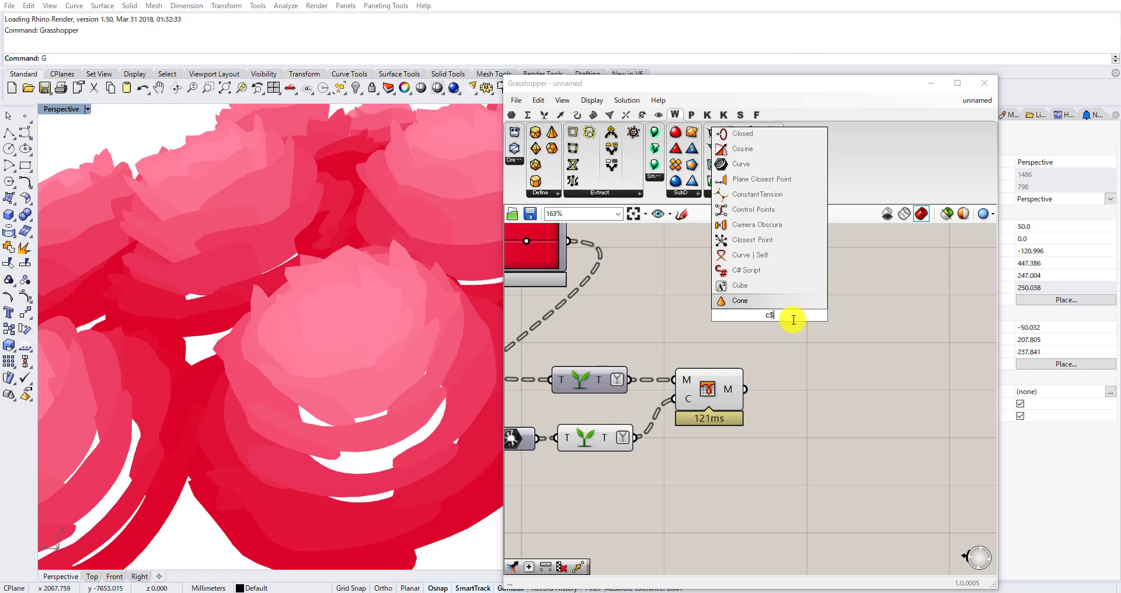
key(BackSpace)
text(#)
click(777, 301)
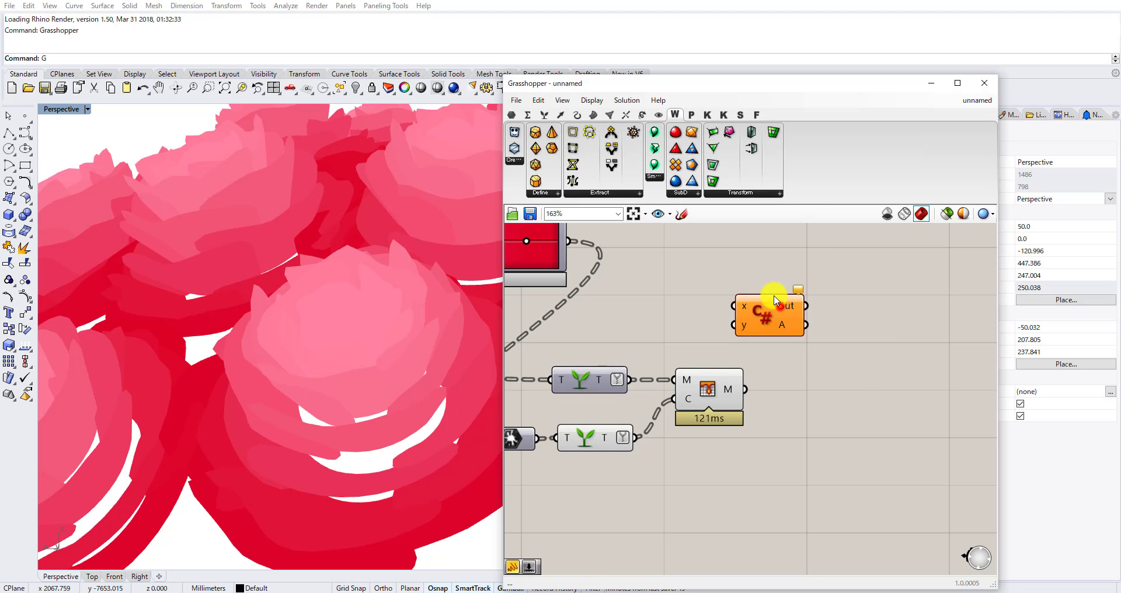
drag(773, 315, 826, 370)
Connect Mesh Colours' M output to the C# Script's x input and look at the component's script code.
scroll(764, 387, up, 2)
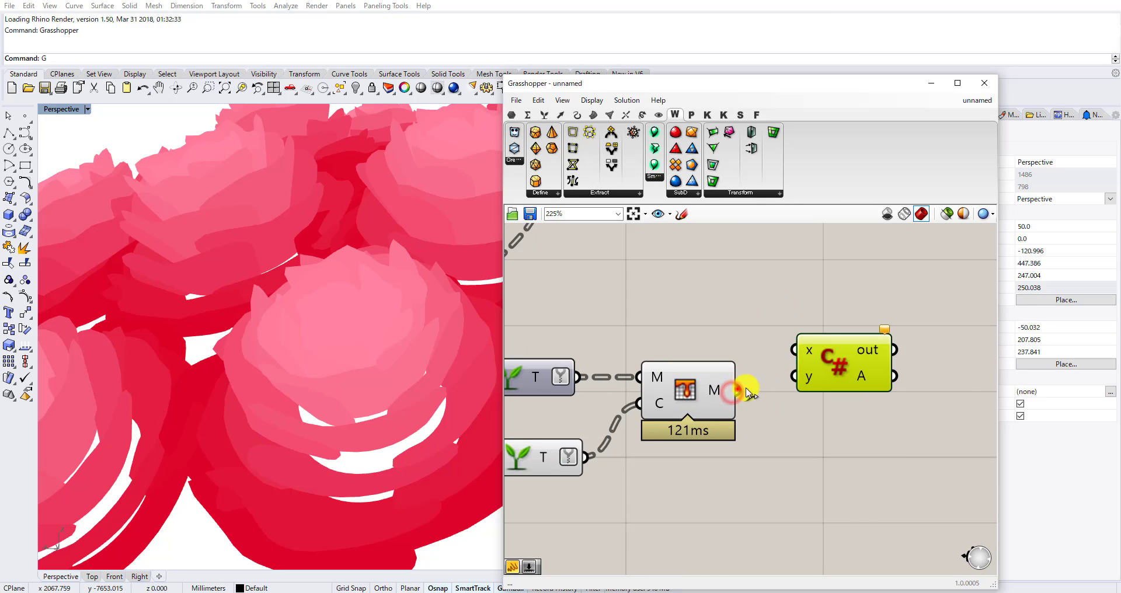
drag(737, 390, 847, 390)
double_click(844, 385)
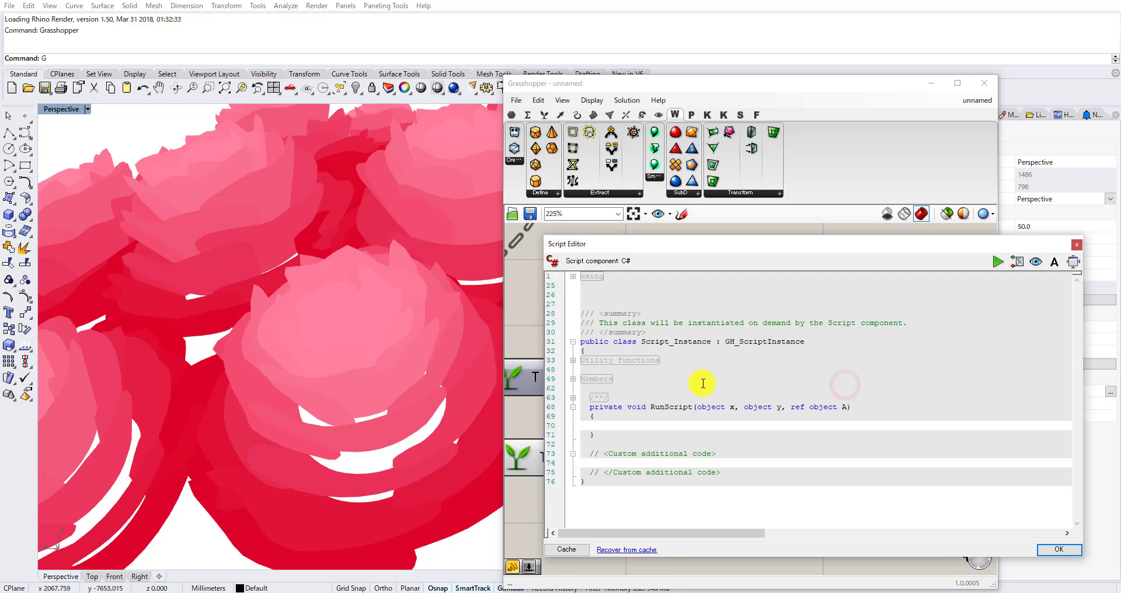
click(1057, 551)
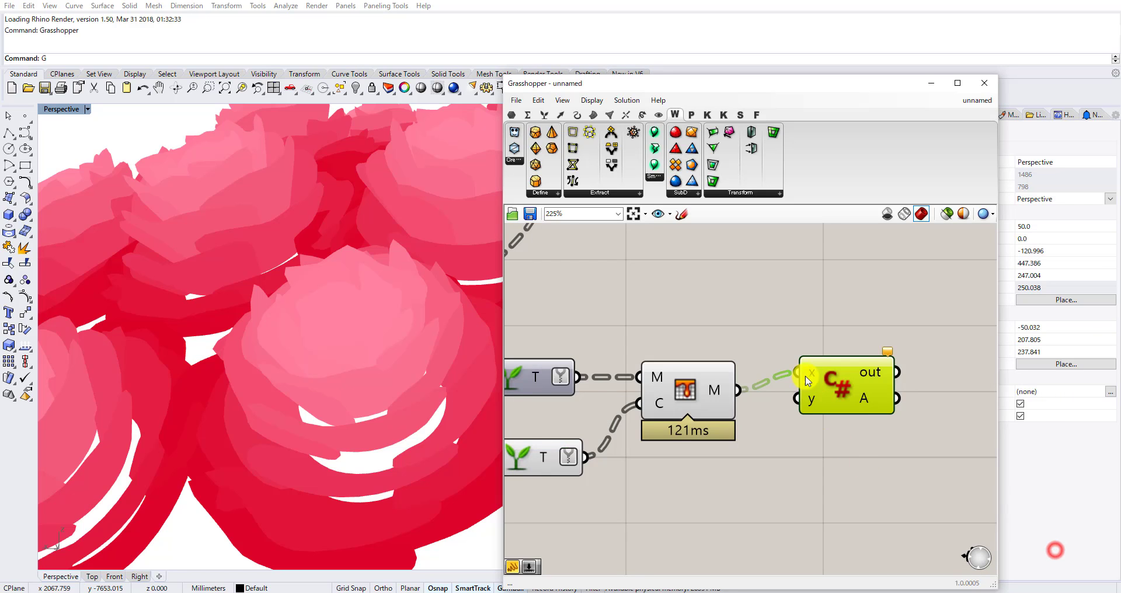
Set the type hint of the C# Script's x input to Mesh and look at the updated RunScript code.
scroll(806, 377, up, 1)
right_click(798, 374)
mouse_move(874, 570)
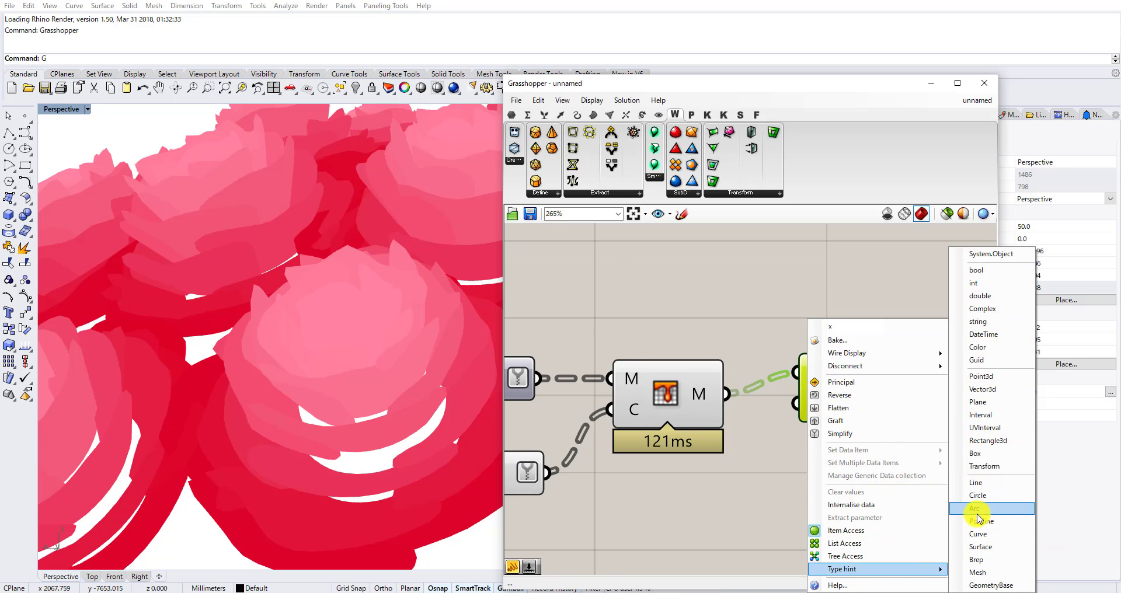
click(977, 571)
scroll(791, 396, up, 2)
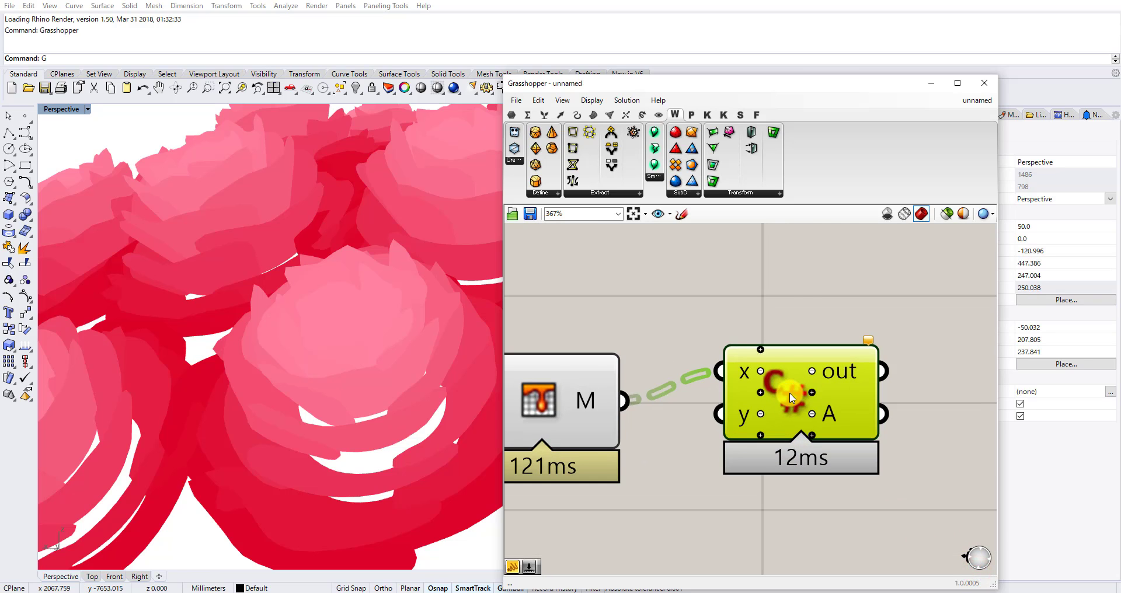
double_click(793, 390)
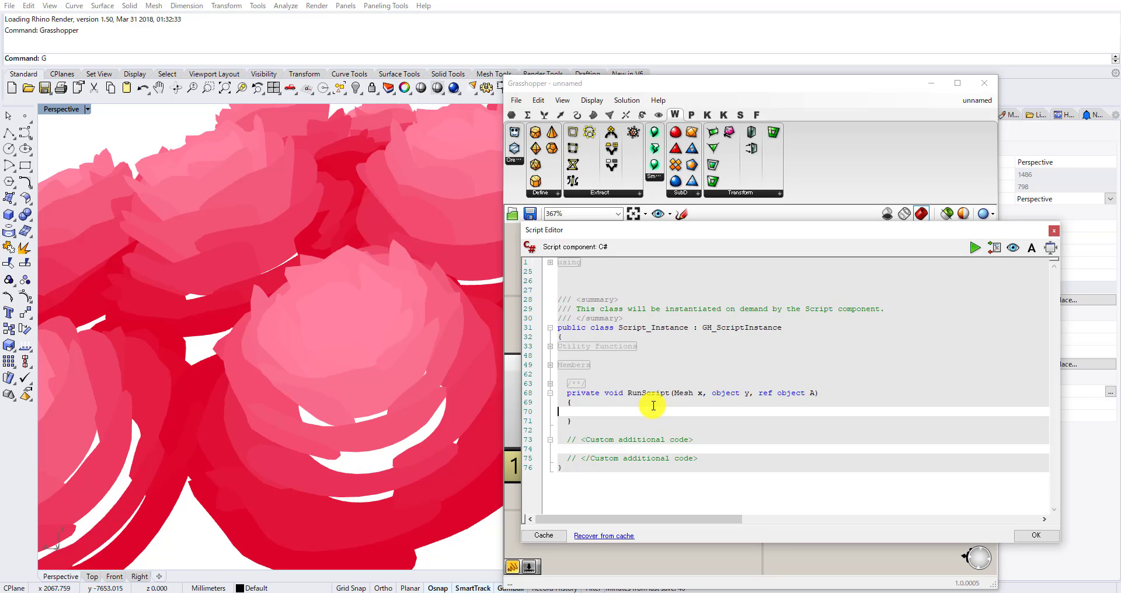
click(653, 406)
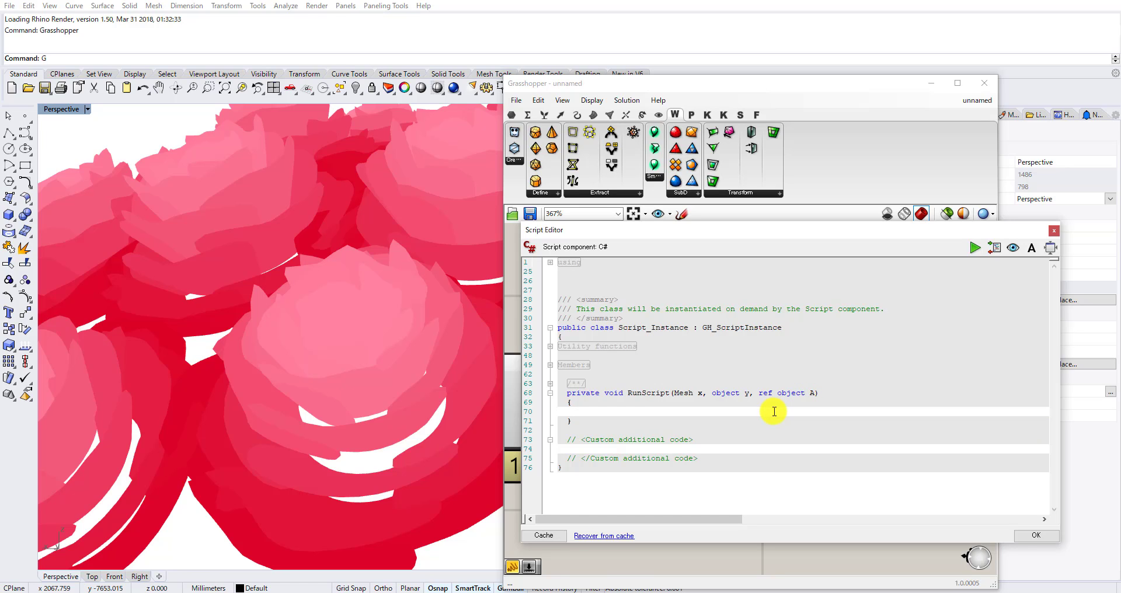
click(1036, 535)
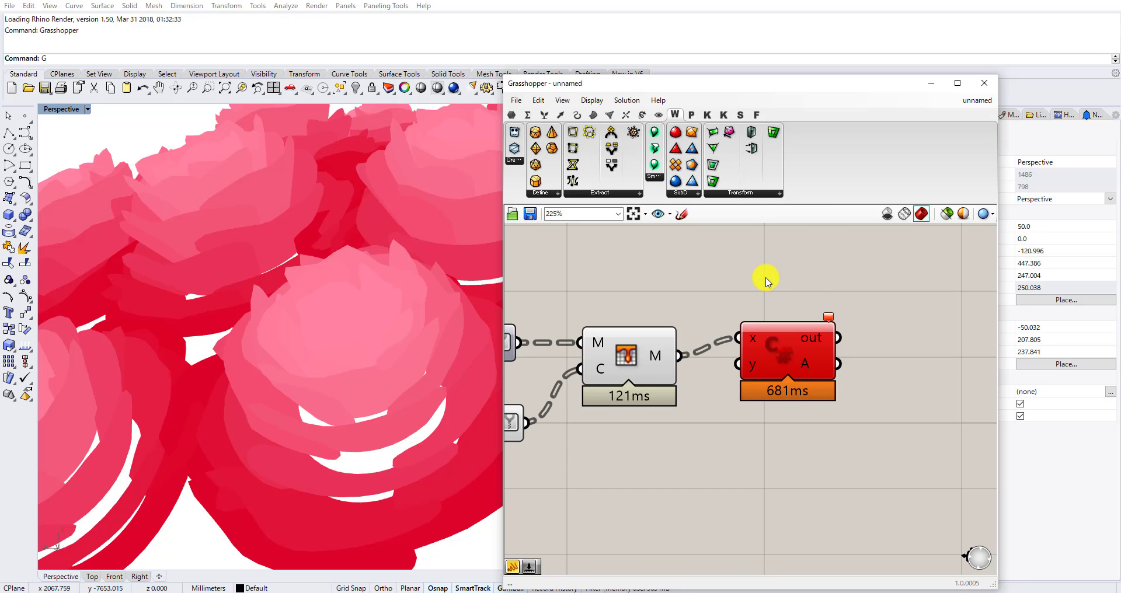
Start a line in the RunScript body that accesses the input mesh's vertex normals with x.Normals.
double_click(786, 345)
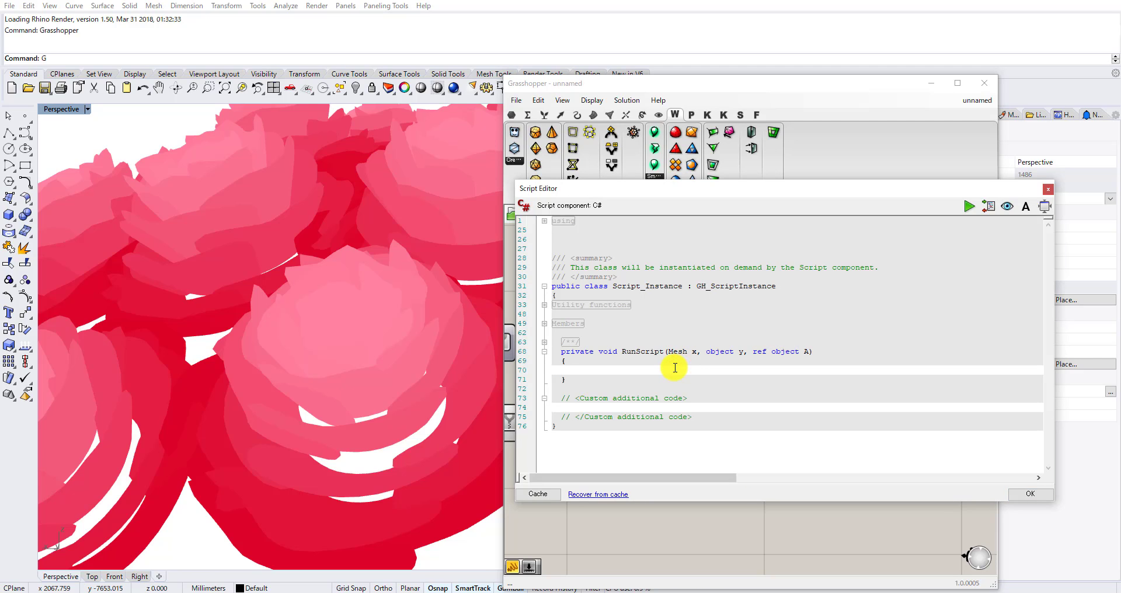
key(Zenkaku_Hankaku)
text(Normli)
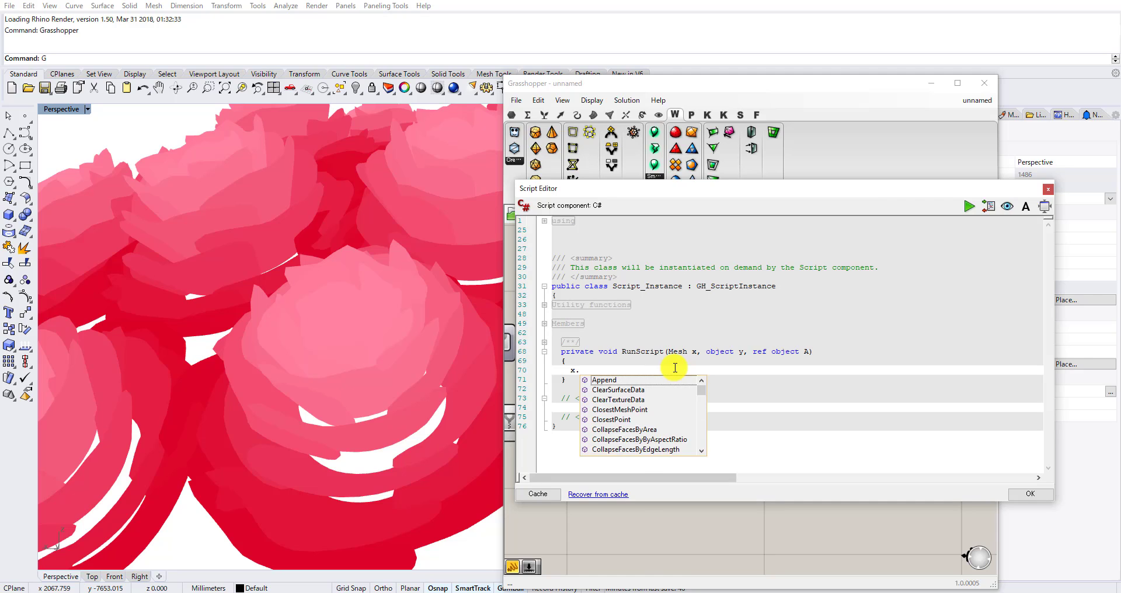
key(BackSpace)
key(BackSpace)
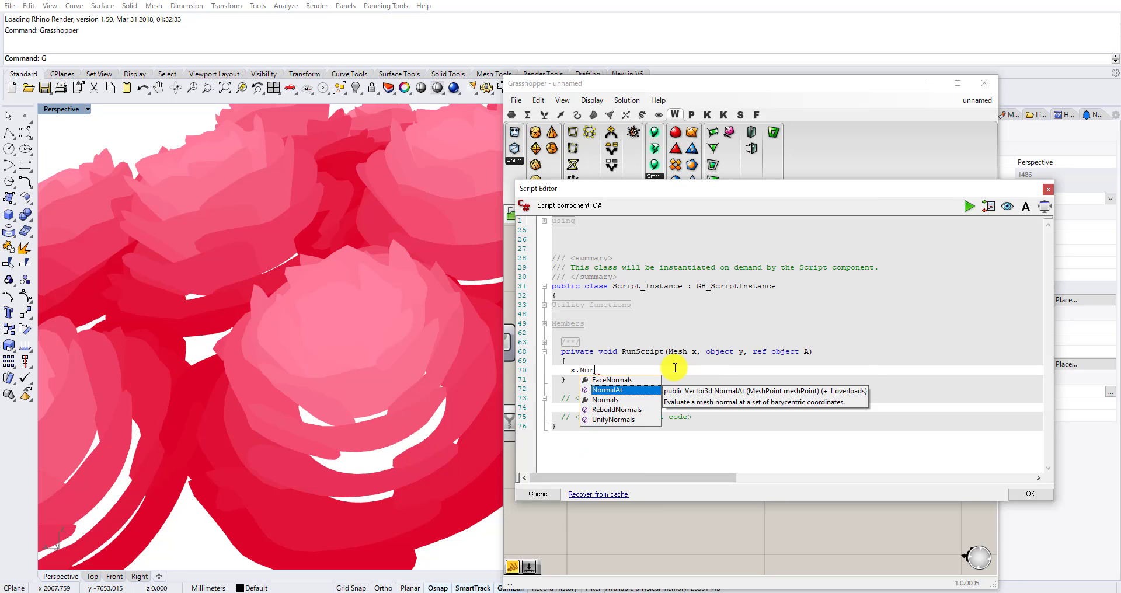
key(Down)
key(Down)
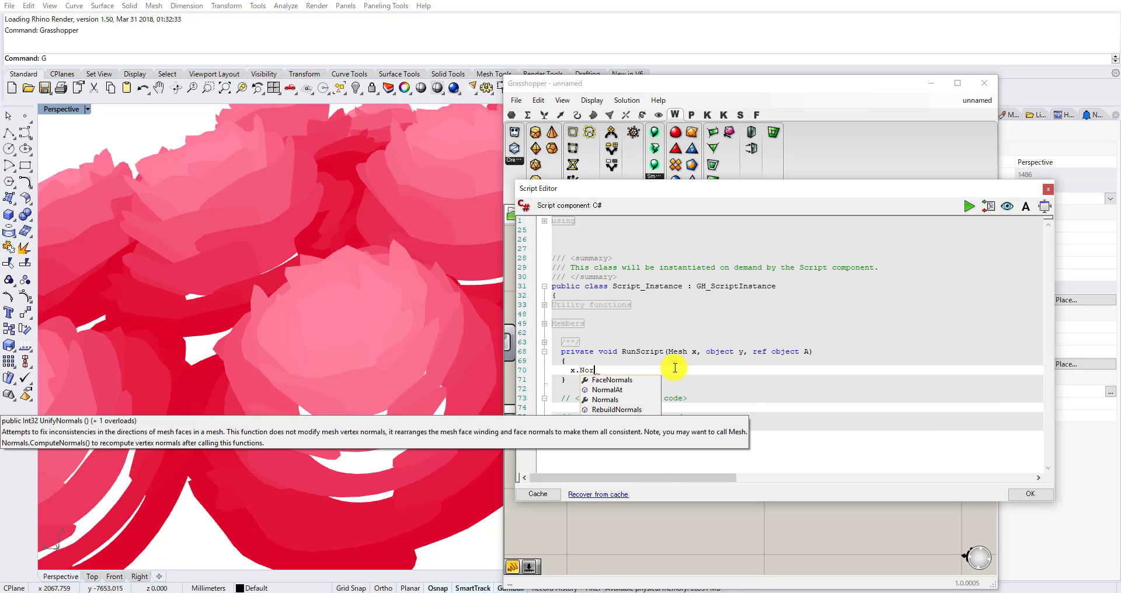
key(Up)
key(Up)
key(Return)
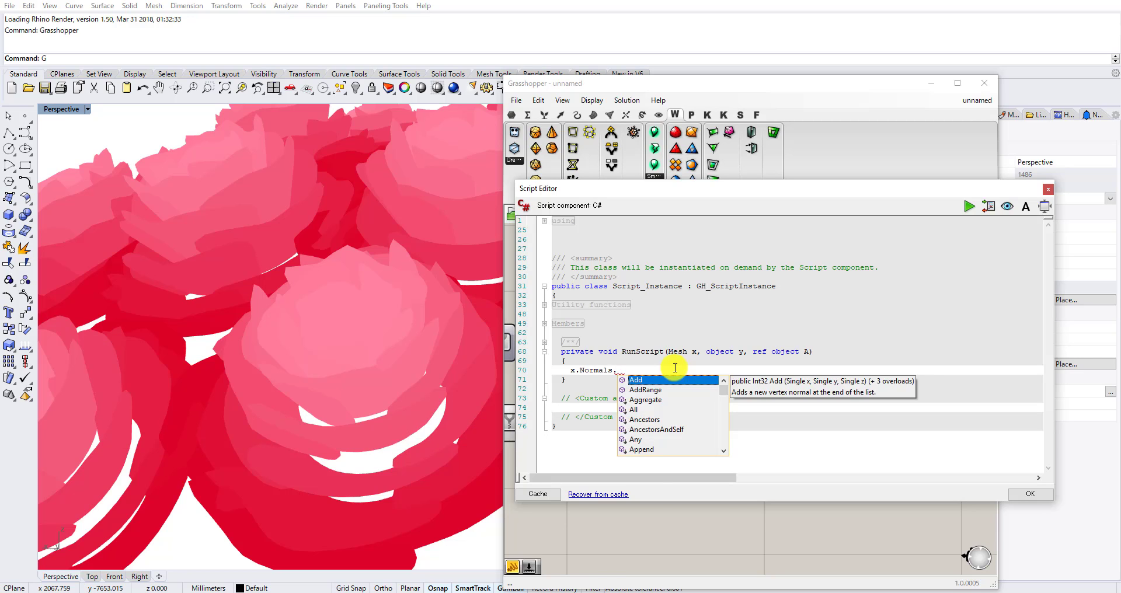
Complete the line as x.Normals.ComputeNormals();, add A = x; below it and apply the script.
key(Down)
key(Down)
key(Down)
key(Down)
key(Down)
key(Down)
key(Down)
key(Down)
key(Down)
key(Down)
key(Down)
key(Down)
key(Down)
key(Down)
key(Down)
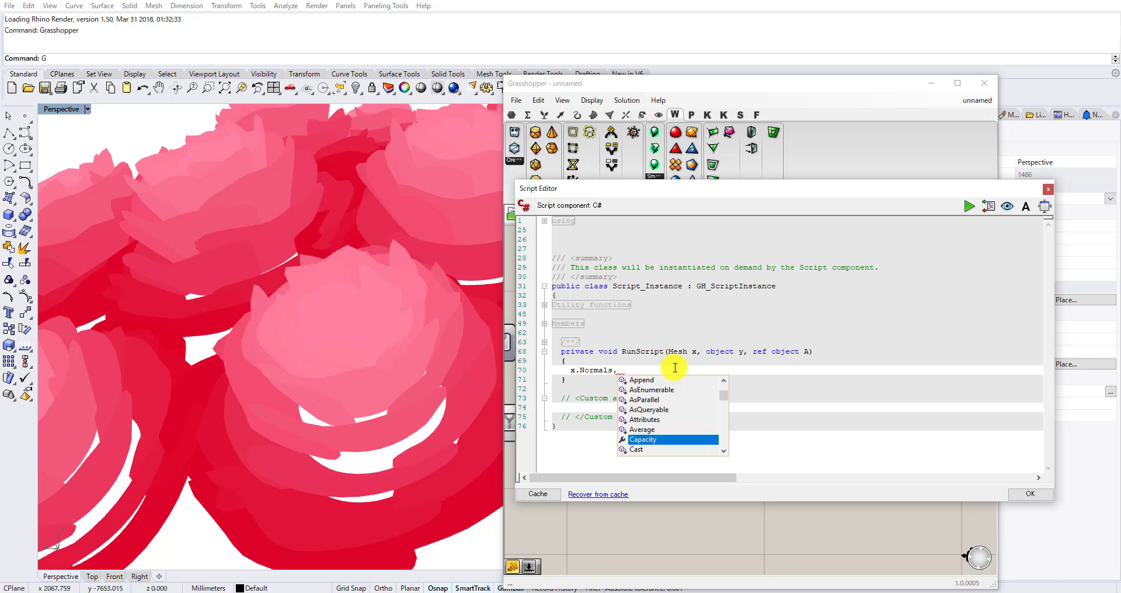
text(No)
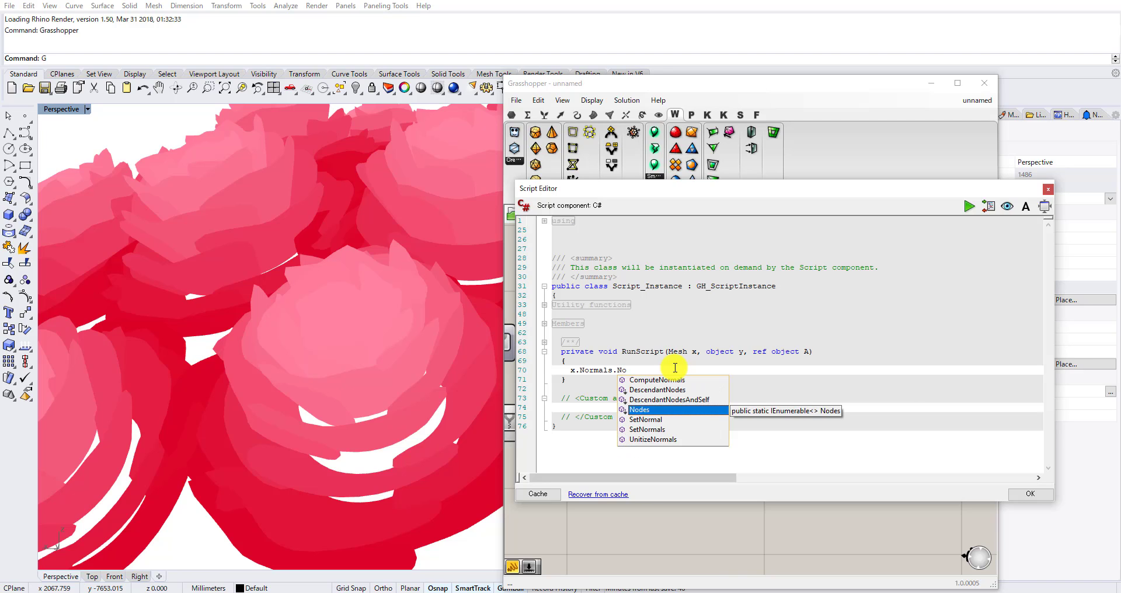
text(r)
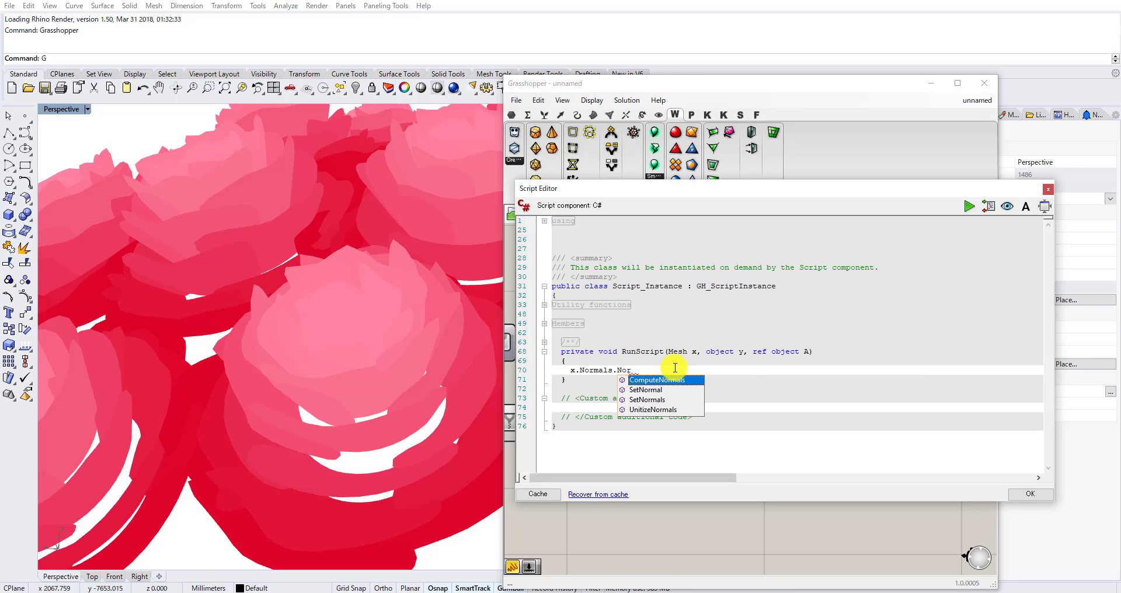
key(Return)
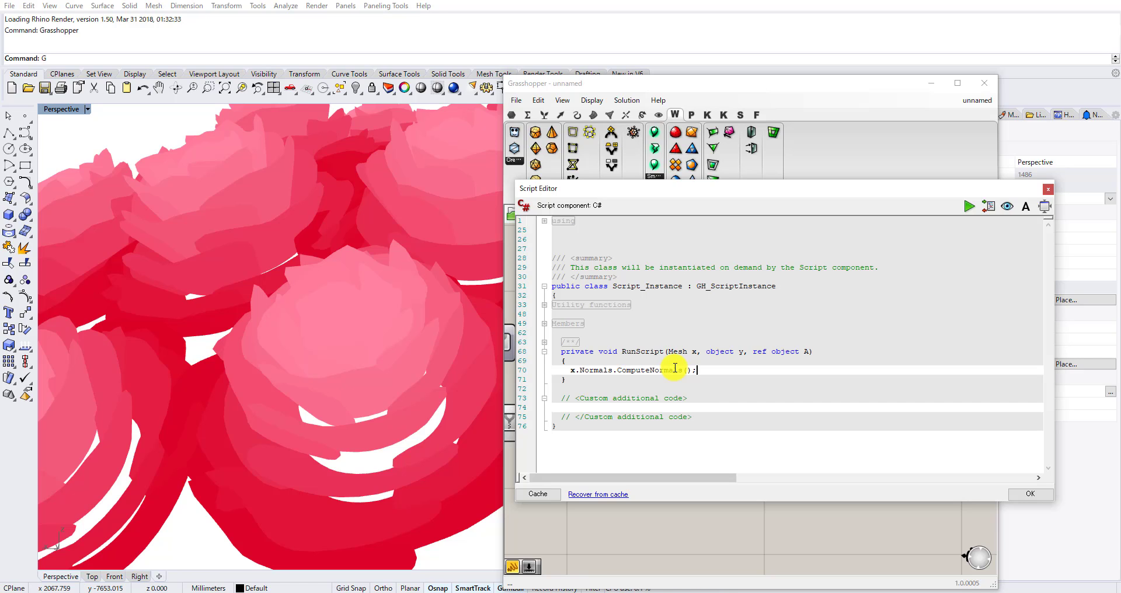
key(Return)
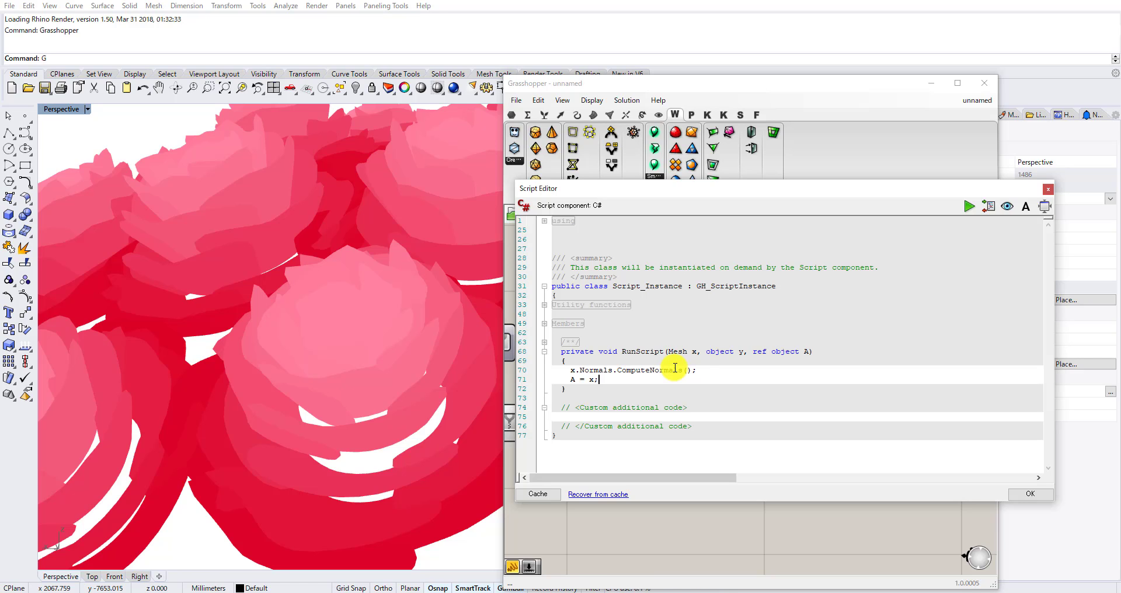
click(1013, 495)
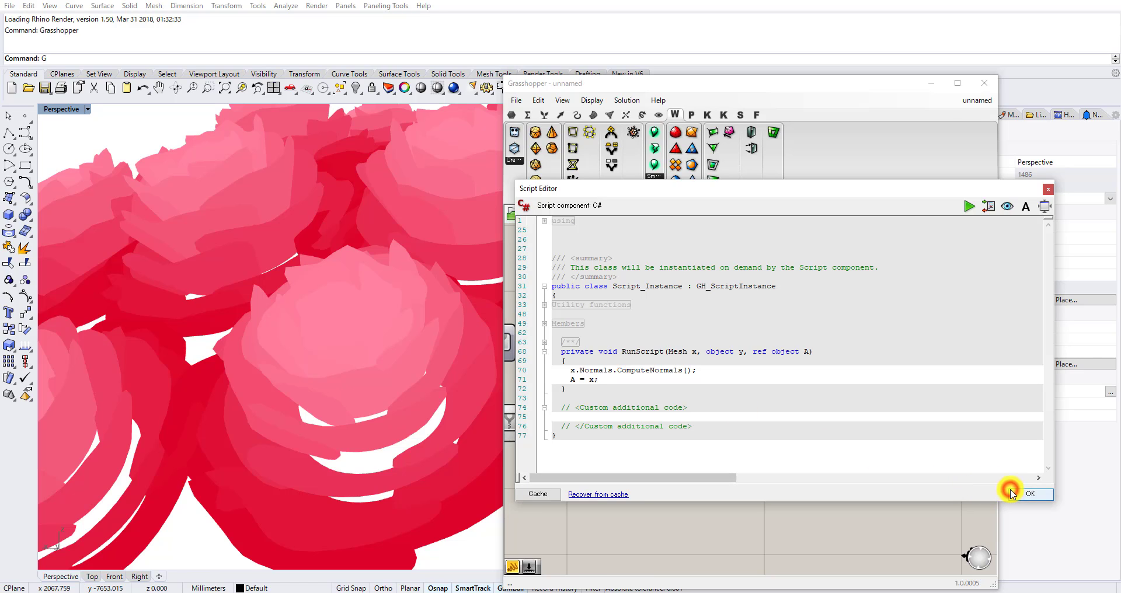
Inspect the C# Script's A output and review the finished code in its editor.
mouse_move(823, 368)
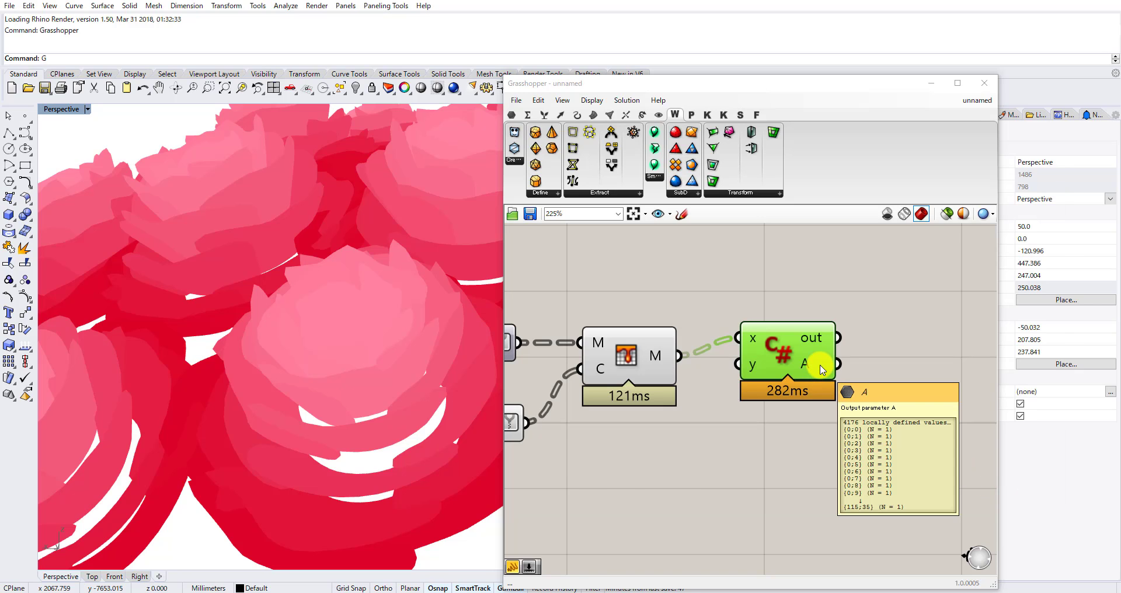
double_click(785, 354)
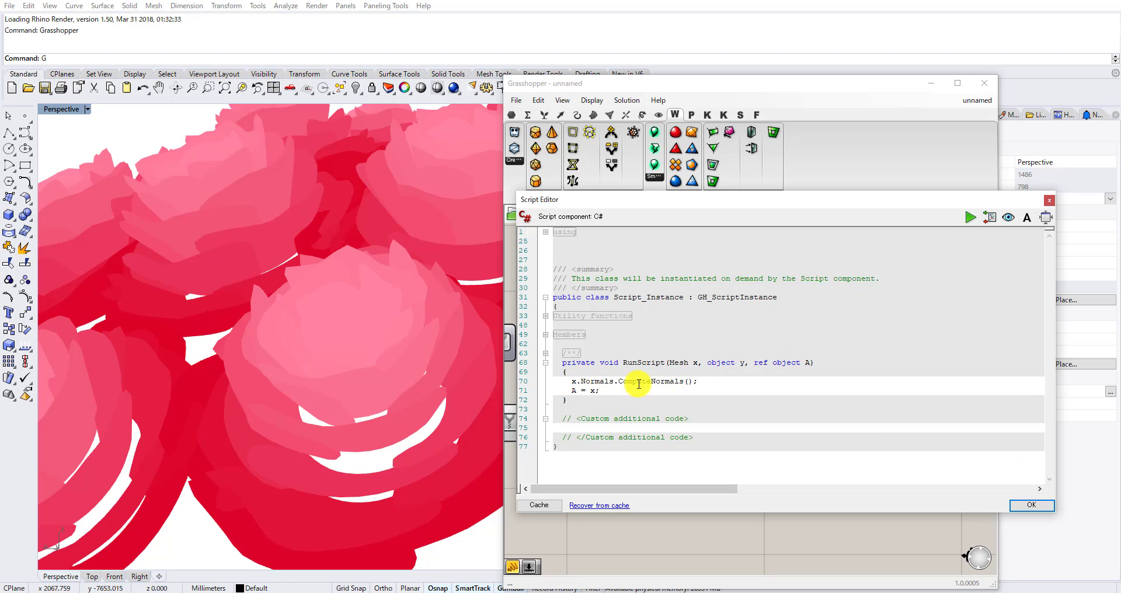
click(1031, 507)
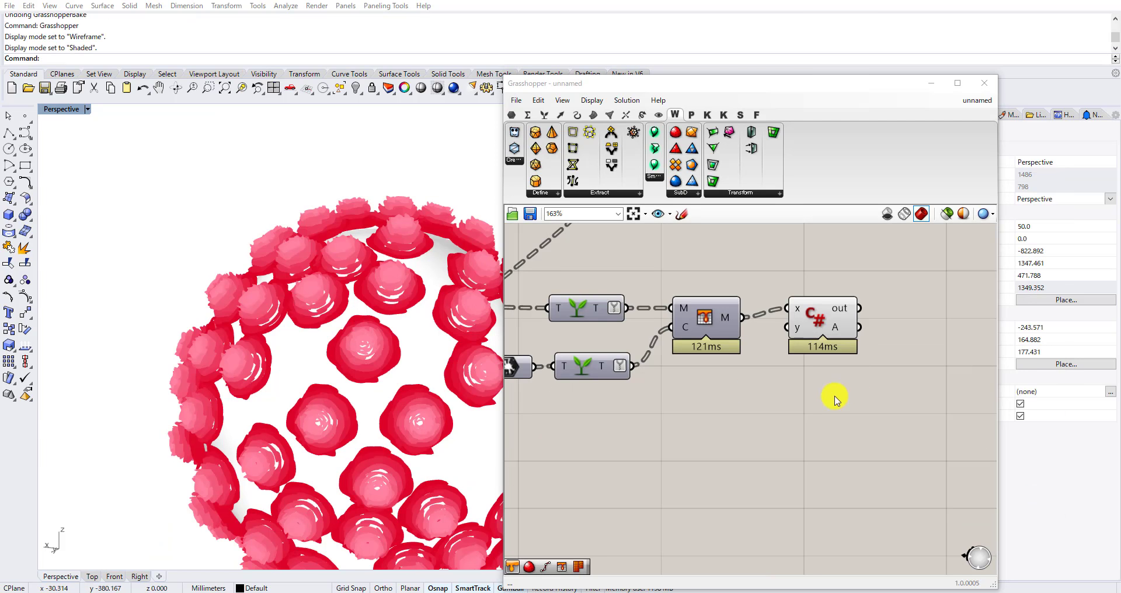
Examine the shading of the rose petals up close with the Mesh Colours component selected.
right_drag(833, 395, 821, 394)
scroll(338, 331, up, 5)
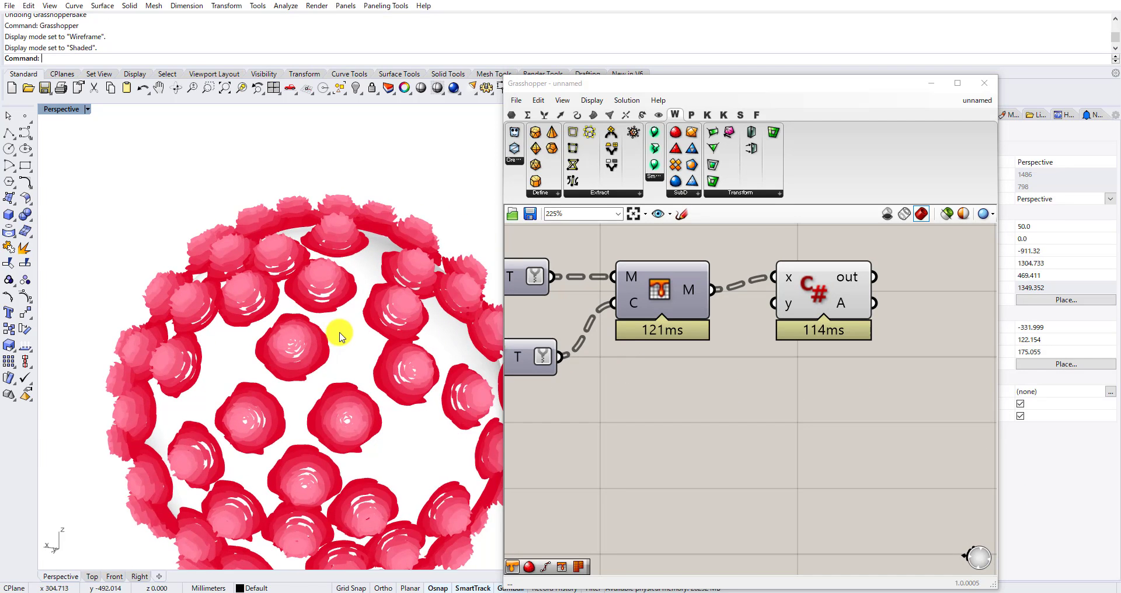
scroll(332, 299, up, 3)
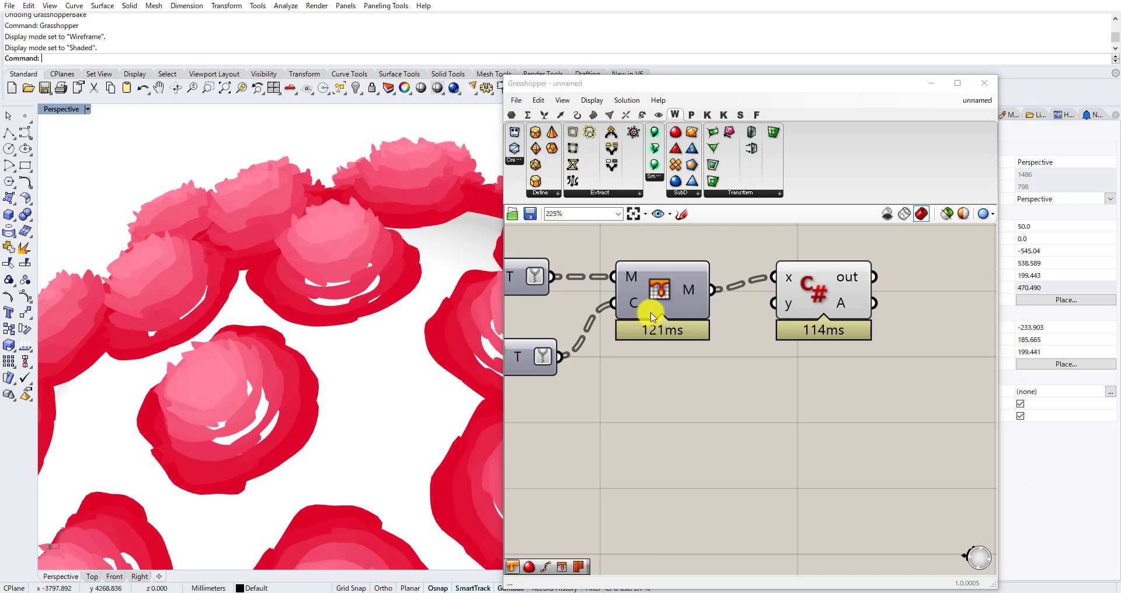
scroll(595, 322, up, 2)
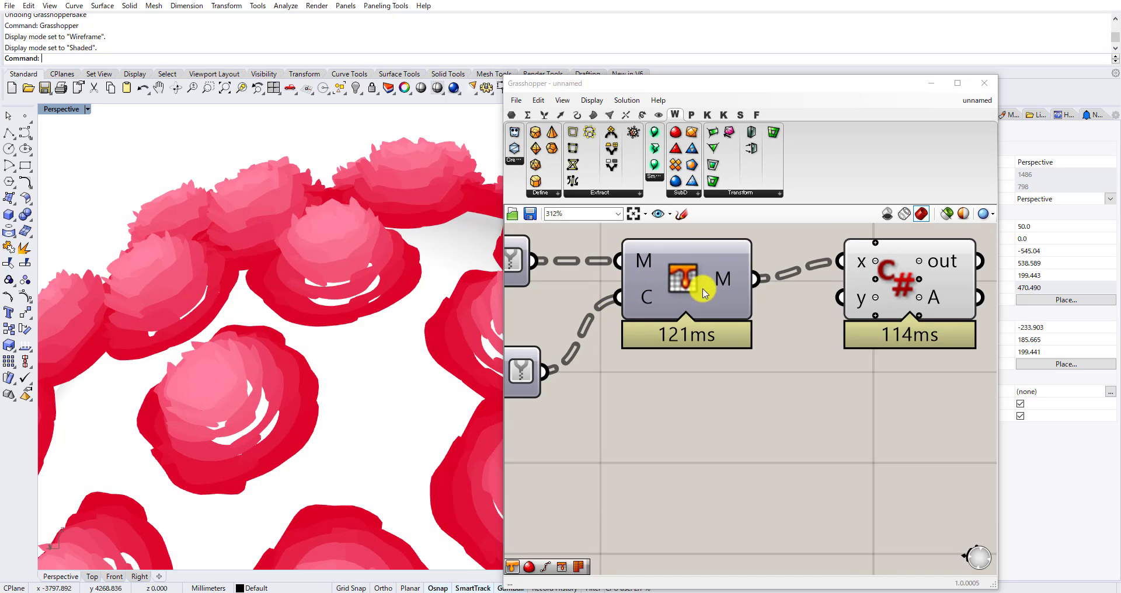
right_drag(293, 258, 298, 278)
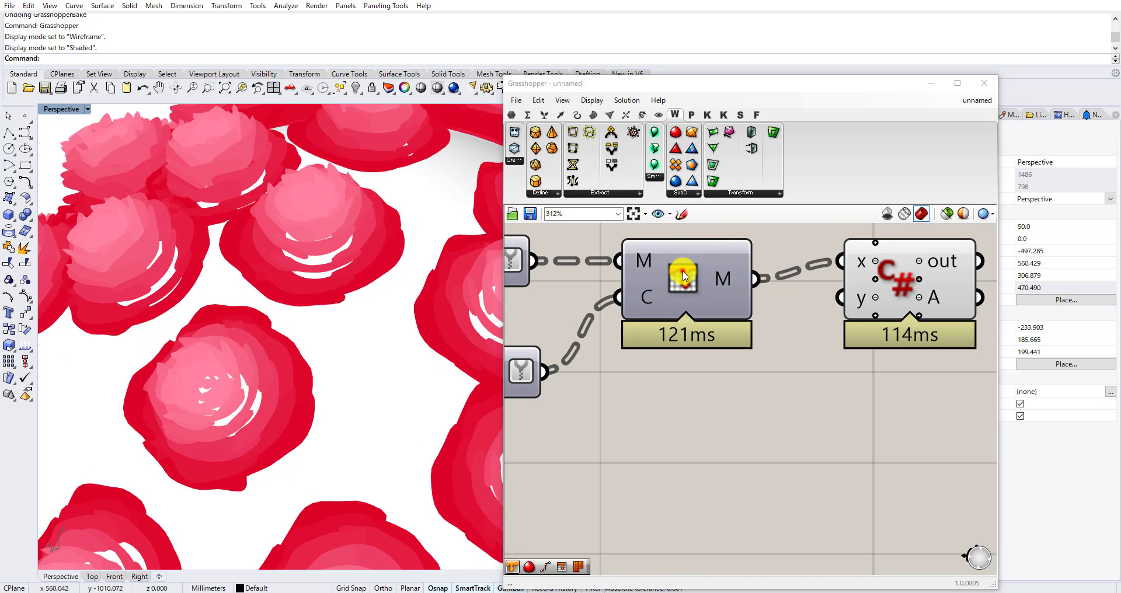
click(684, 277)
shift+right_drag(211, 230, 250, 243)
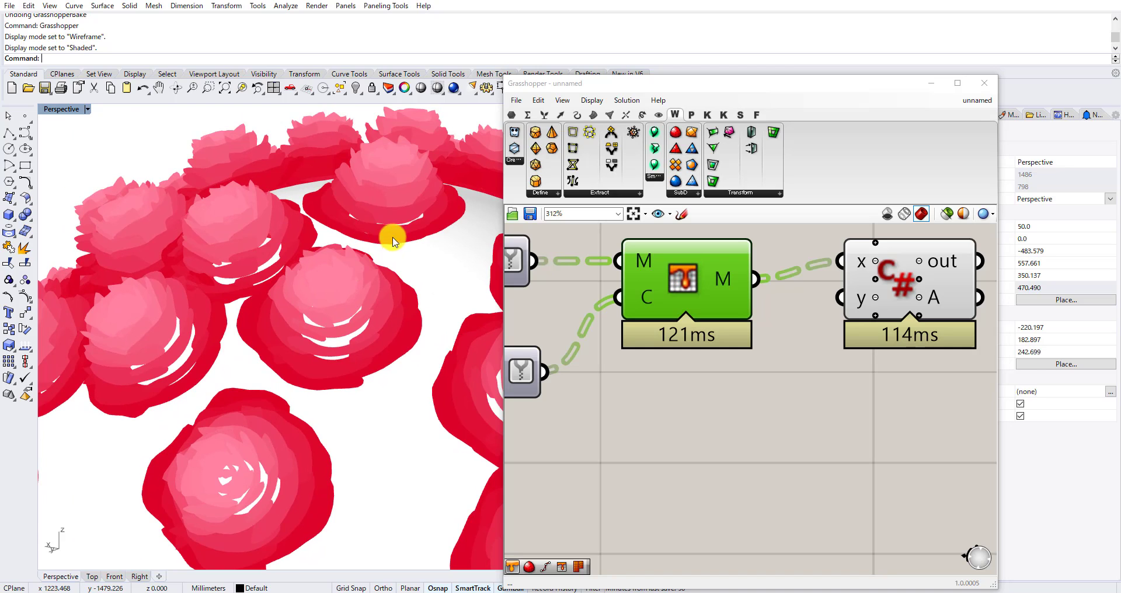
scroll(393, 241, up, 5)
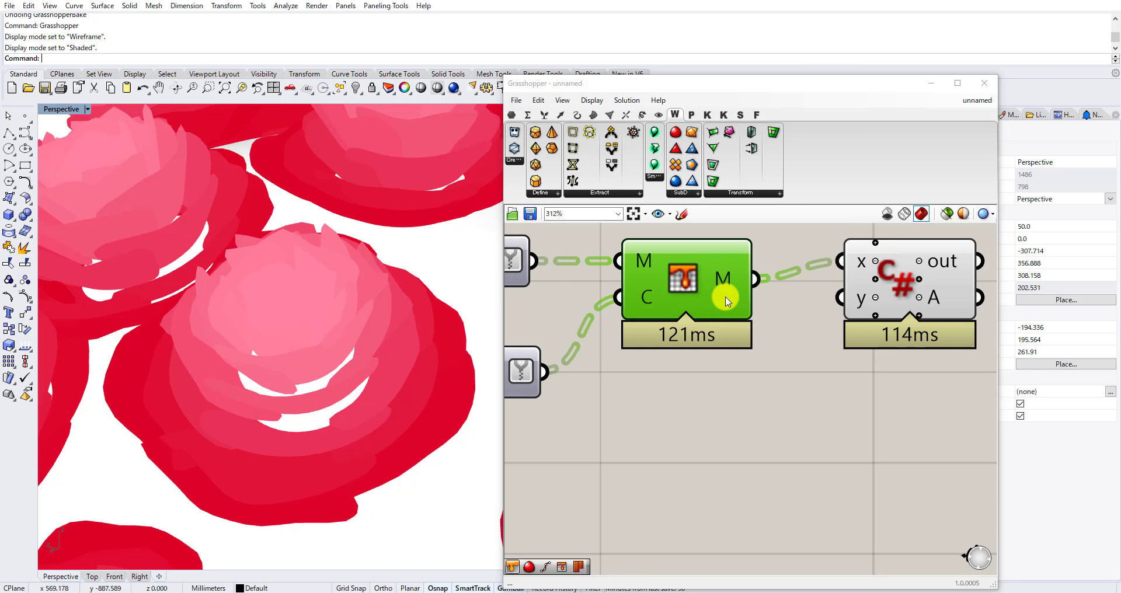
Delete the C# Script and Mesh Colours components after the two Graft Tree components.
scroll(726, 297, down, 4)
scroll(812, 292, up, 2)
click(812, 293)
key(Delete)
right_drag(671, 282, 862, 283)
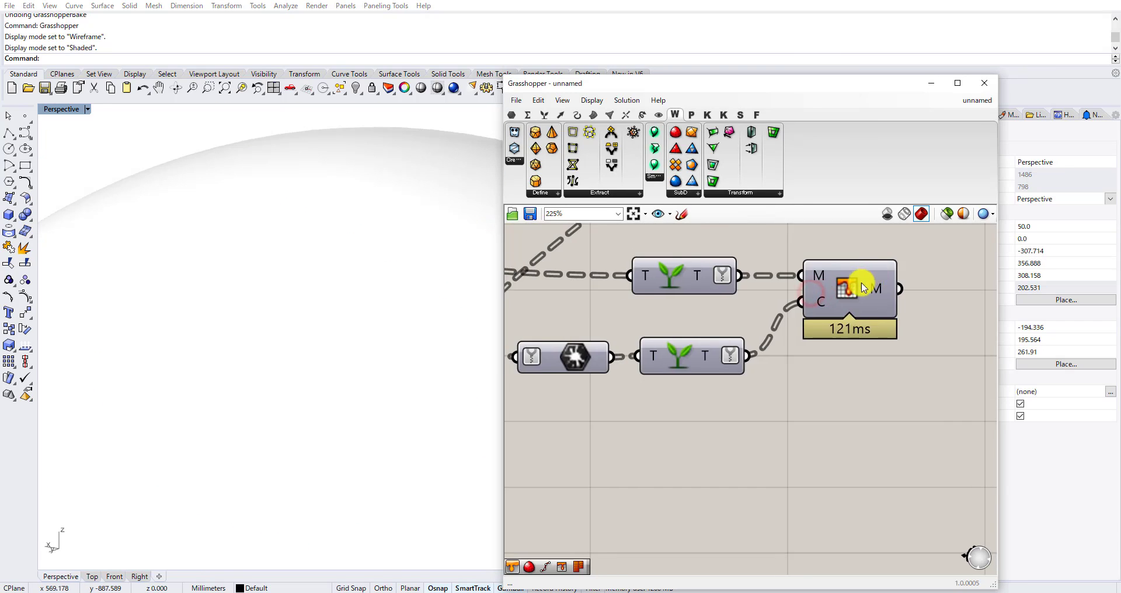
scroll(863, 283, down, 3)
scroll(844, 292, up, 1)
drag(842, 293, 855, 294)
scroll(855, 293, down, 2)
scroll(811, 297, down, 4)
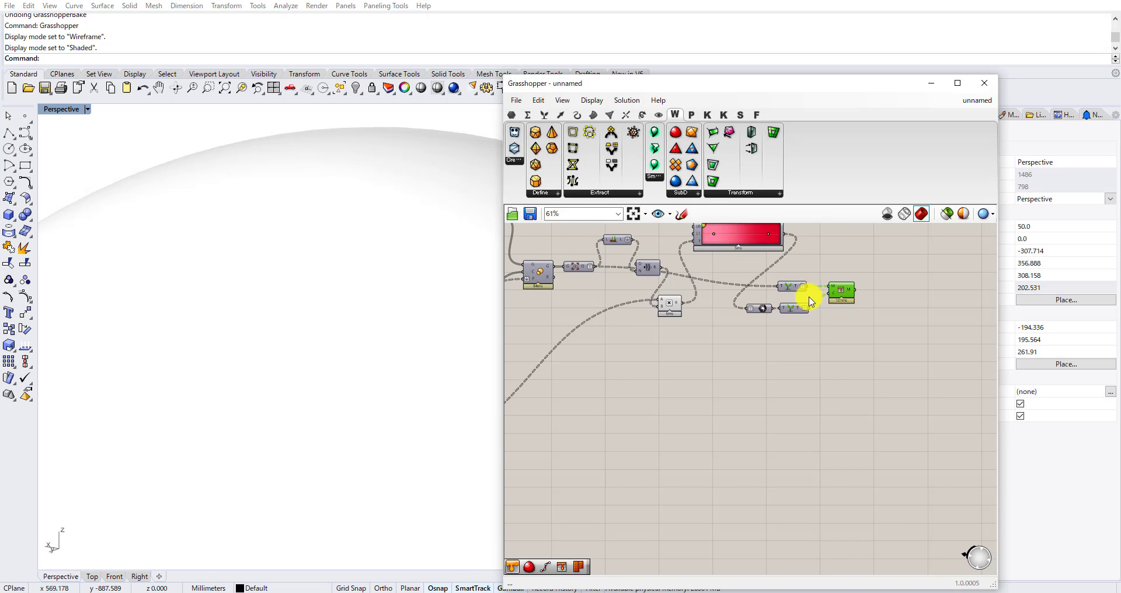
scroll(818, 342, up, 4)
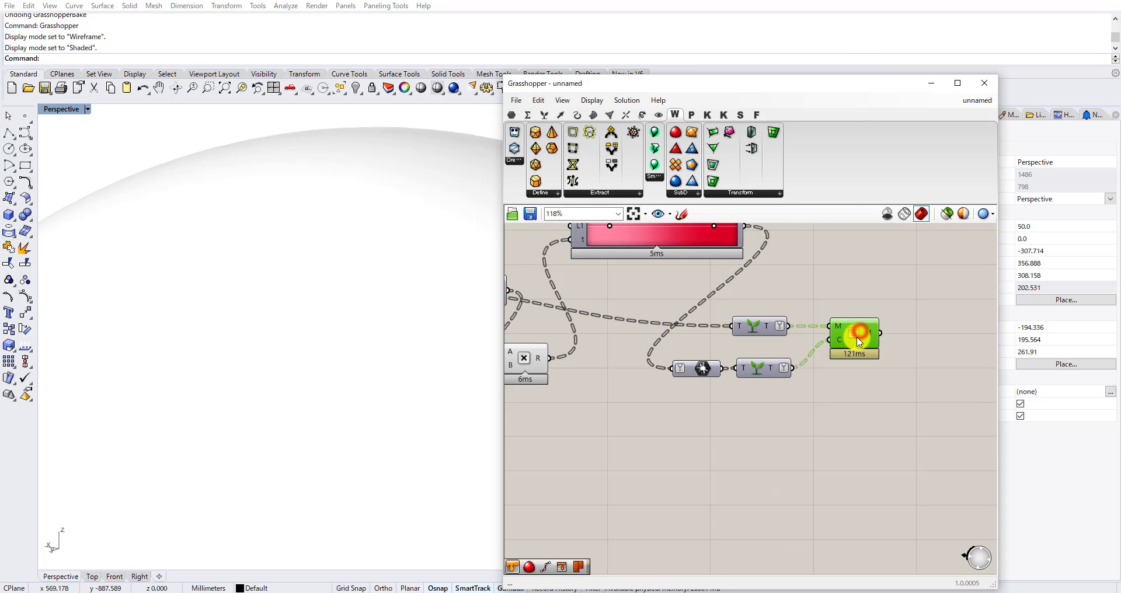
key(Delete)
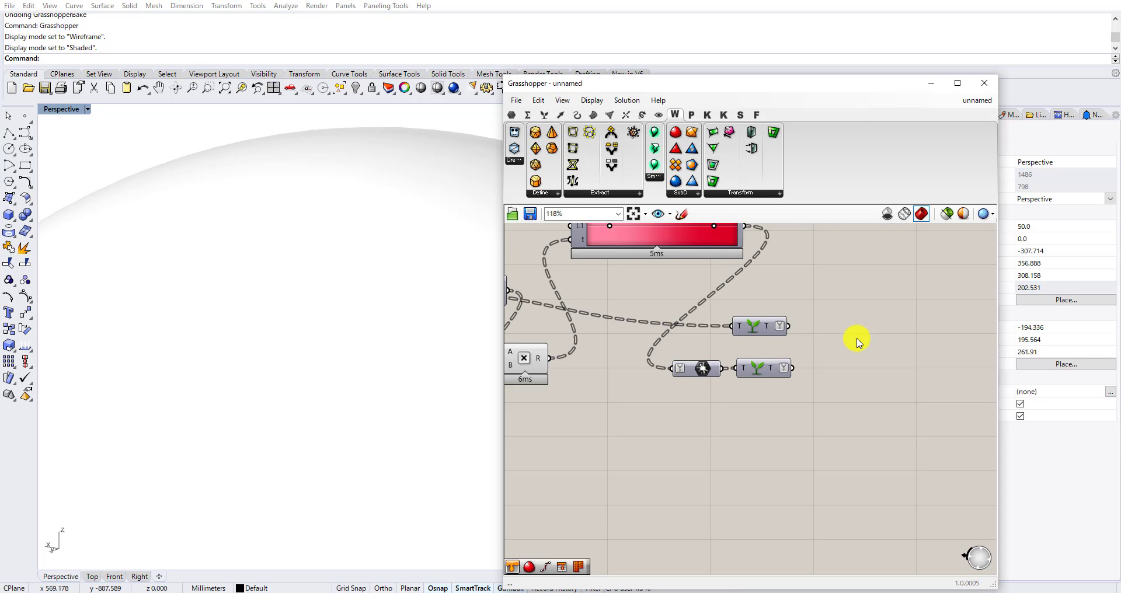
Add a Custom Preview component and connect the upper Graft Tree to G and the lower one to M.
double_click(858, 342)
text(preview)
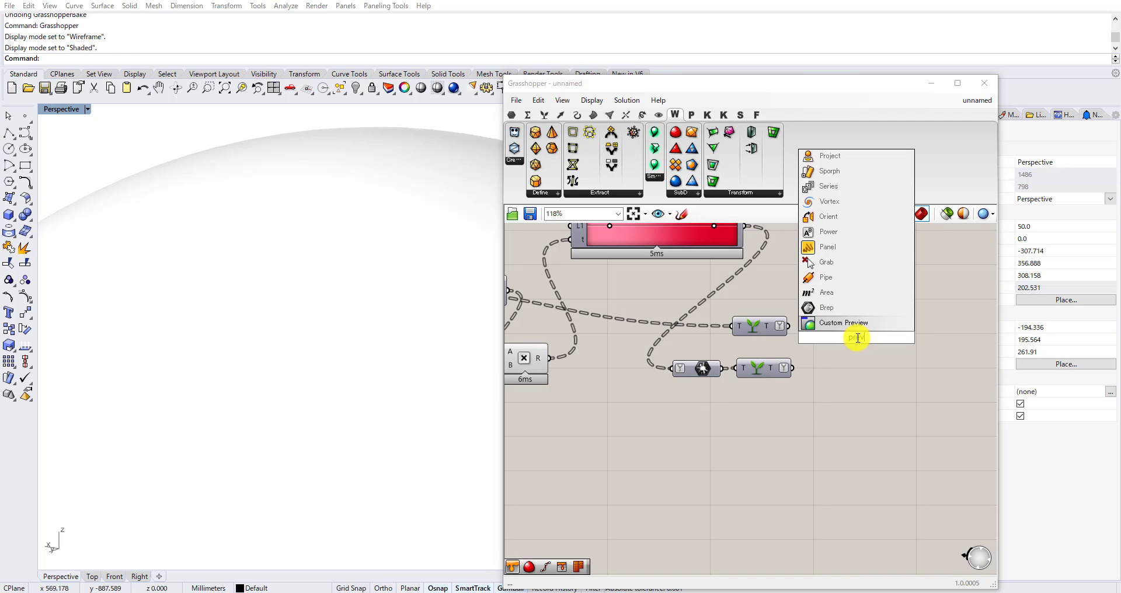
click(844, 323)
scroll(797, 333, up, 3)
drag(774, 321, 852, 328)
drag(778, 391, 851, 351)
click(826, 418)
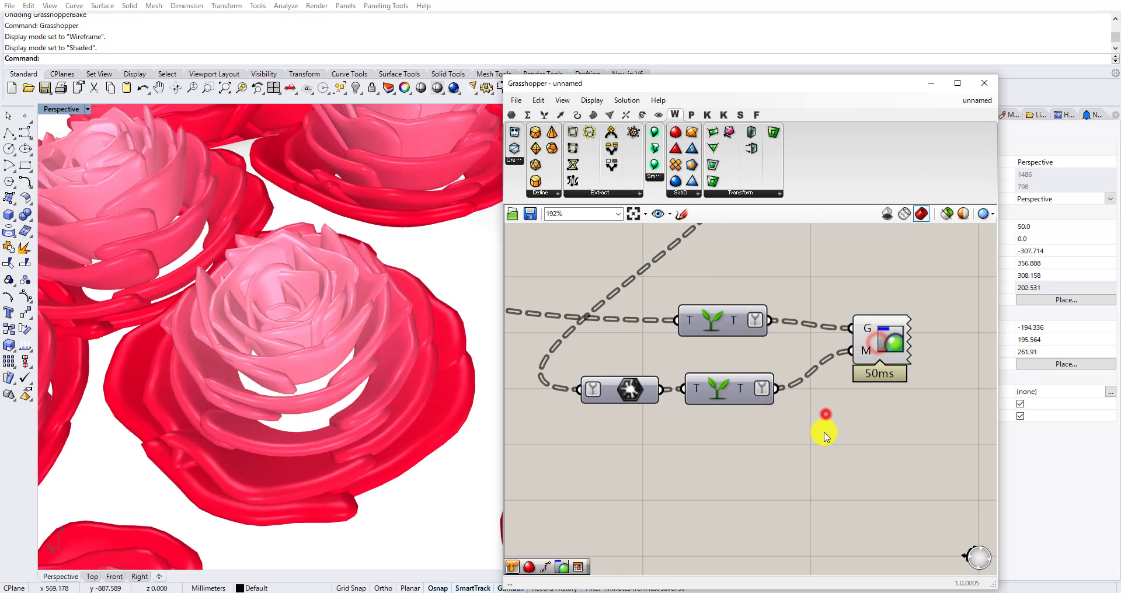
Turn off the preview of the components feeding the multiplication and gradient part of the definition.
scroll(719, 413, down, 3)
drag(741, 426, 643, 354)
click(643, 355)
right_drag(543, 439, 720, 403)
drag(756, 431, 675, 328)
middle_click(767, 367)
click(797, 386)
click(741, 402)
Examine the shaded, gradient-coloured roses across the sphere from closer and farther away.
scroll(378, 339, down, 12)
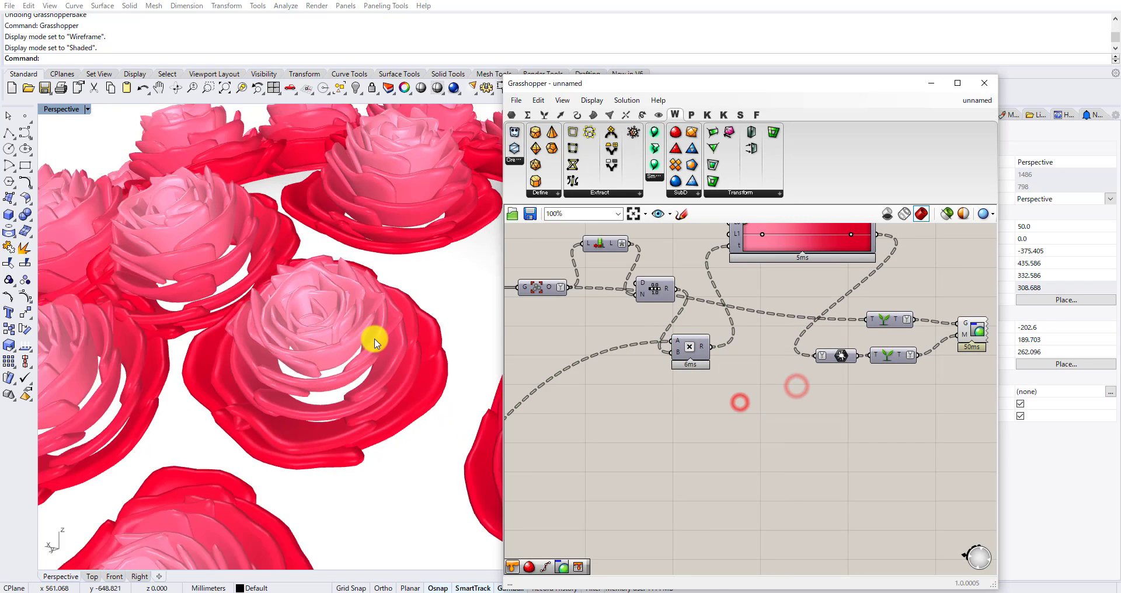
mouse_move(375, 339)
right_down()
mouse_move(373, 368)
mouse_move(390, 342)
mouse_move(345, 270)
mouse_move(346, 327)
mouse_move(365, 343)
right_up()
scroll(374, 369, down, 10)
scroll(383, 365, up, 10)
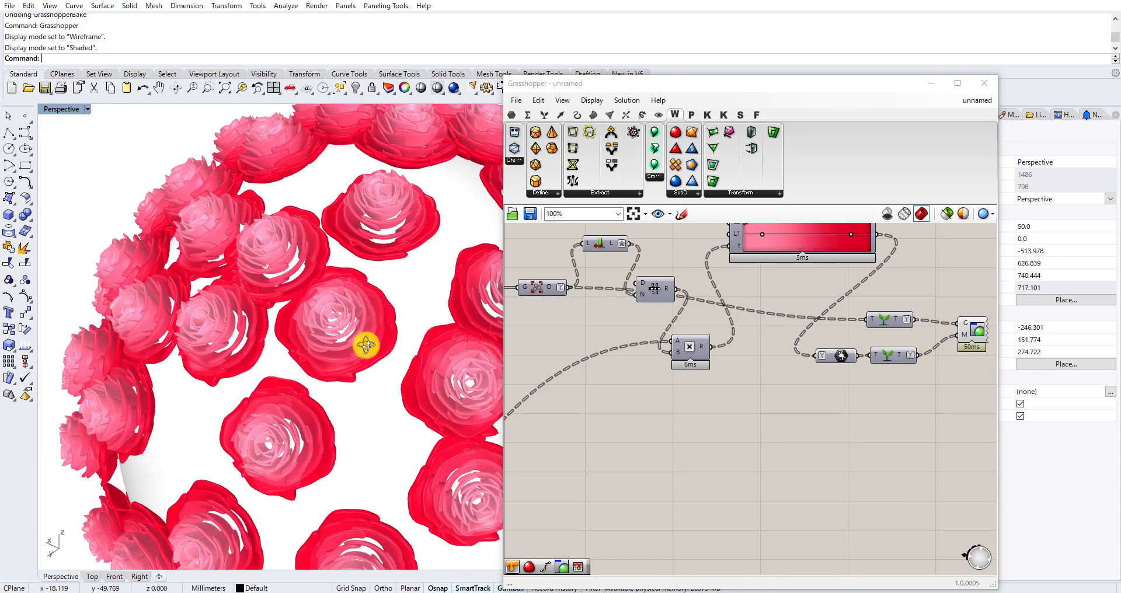
scroll(635, 346, down, 3)
scroll(669, 323, up, 3)
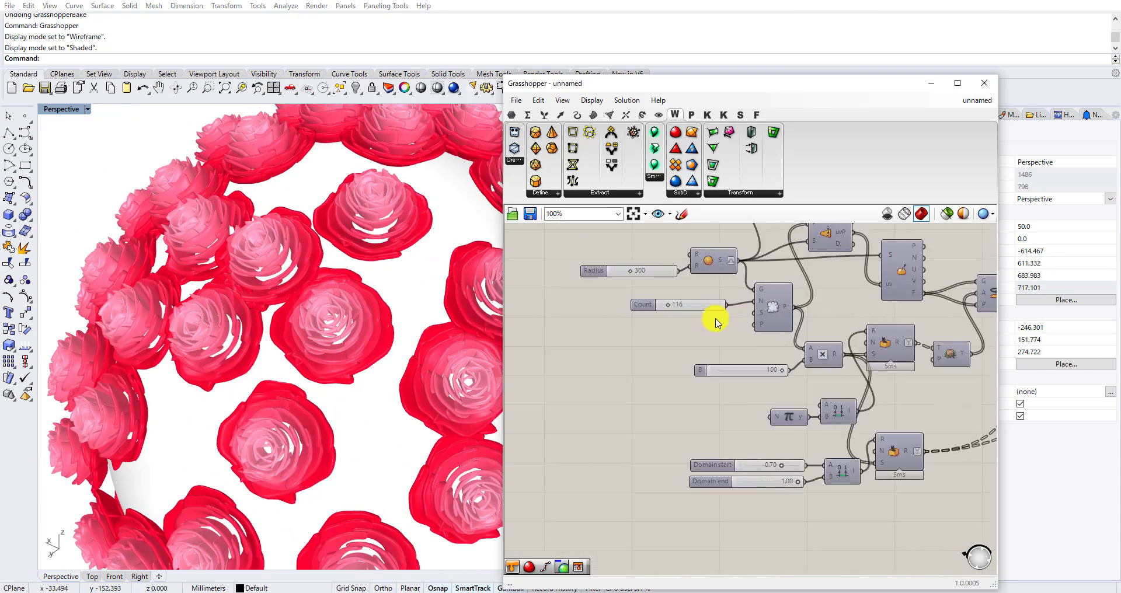
Set the sphere's Radius slider to 250.
scroll(672, 320, up, 4)
double_click(660, 330)
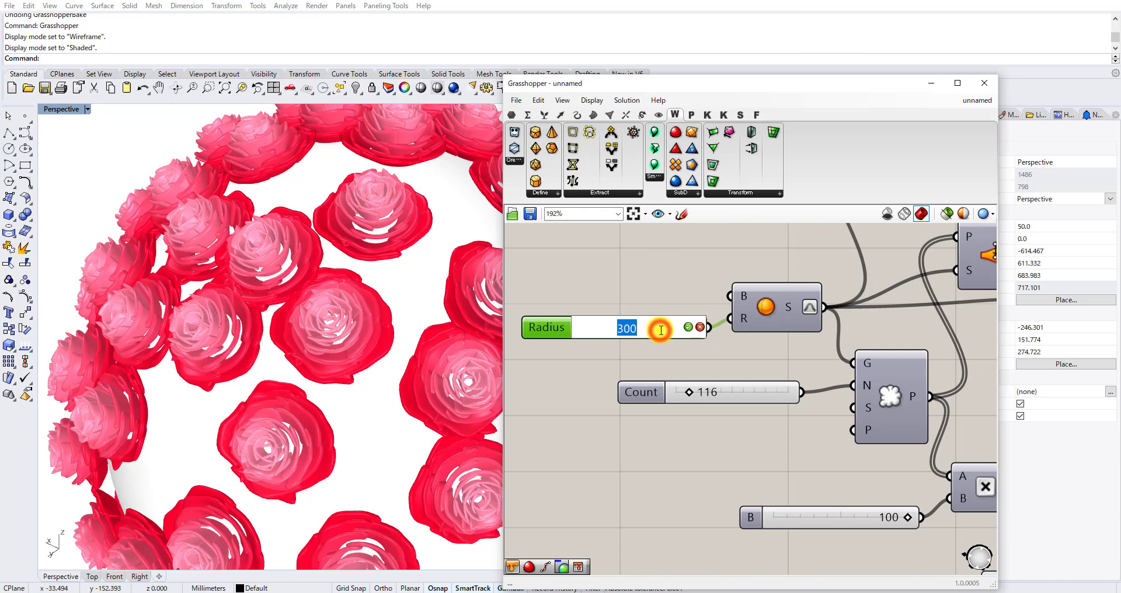
text(250)
key(Return)
scroll(380, 349, down, 5)
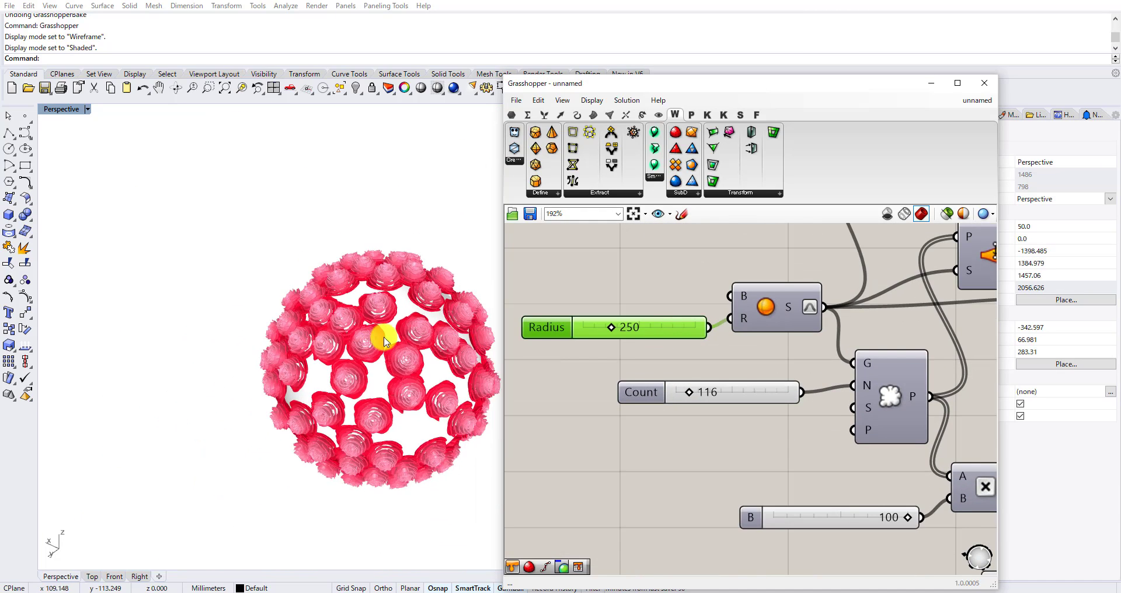
scroll(570, 321, up, 3)
Reduce the sphere's Radius to 200 and check how tightly the roses pack.
double_click(639, 332)
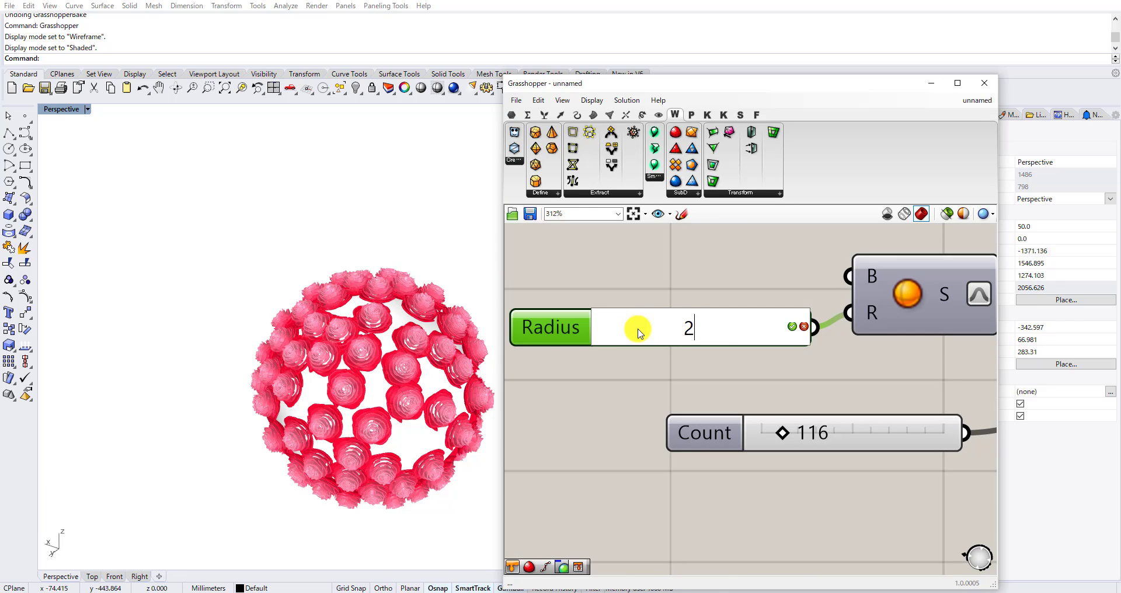
key(Return)
scroll(376, 295, up, 5)
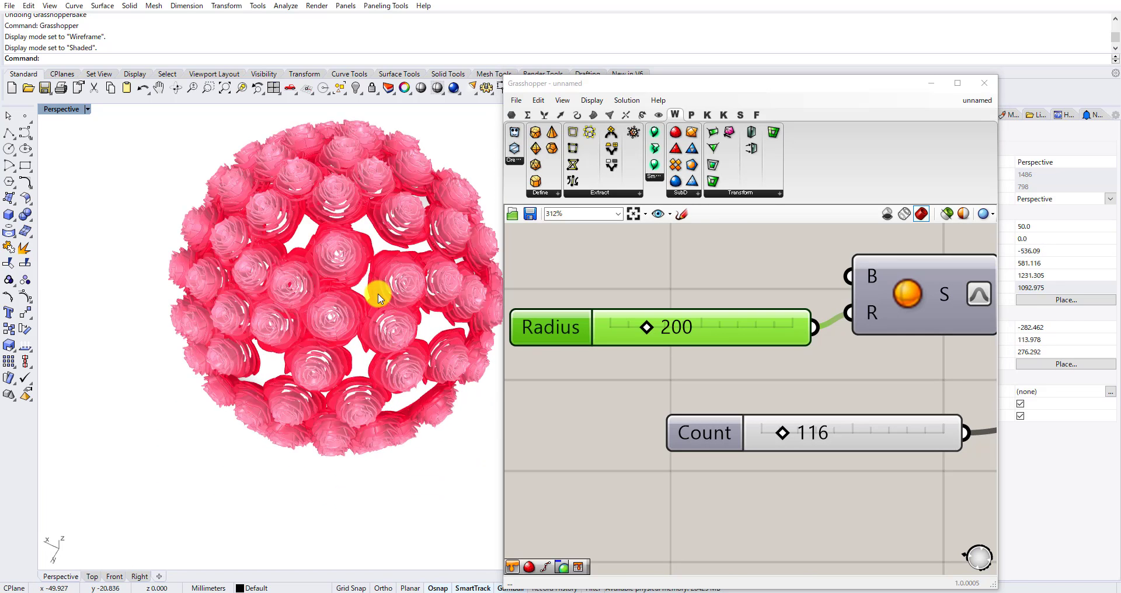
shift+right_drag(380, 304, 373, 371)
right_drag(373, 371, 349, 295)
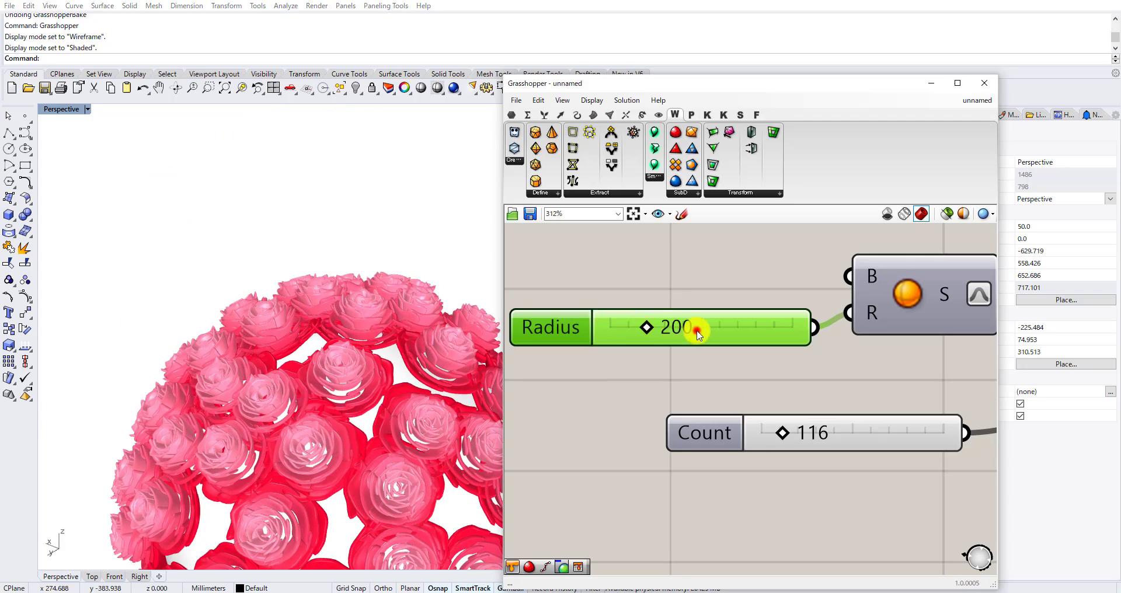
Set the sphere's Radius back to 250 and check the spacing of the roses.
double_click(698, 332)
key(Return)
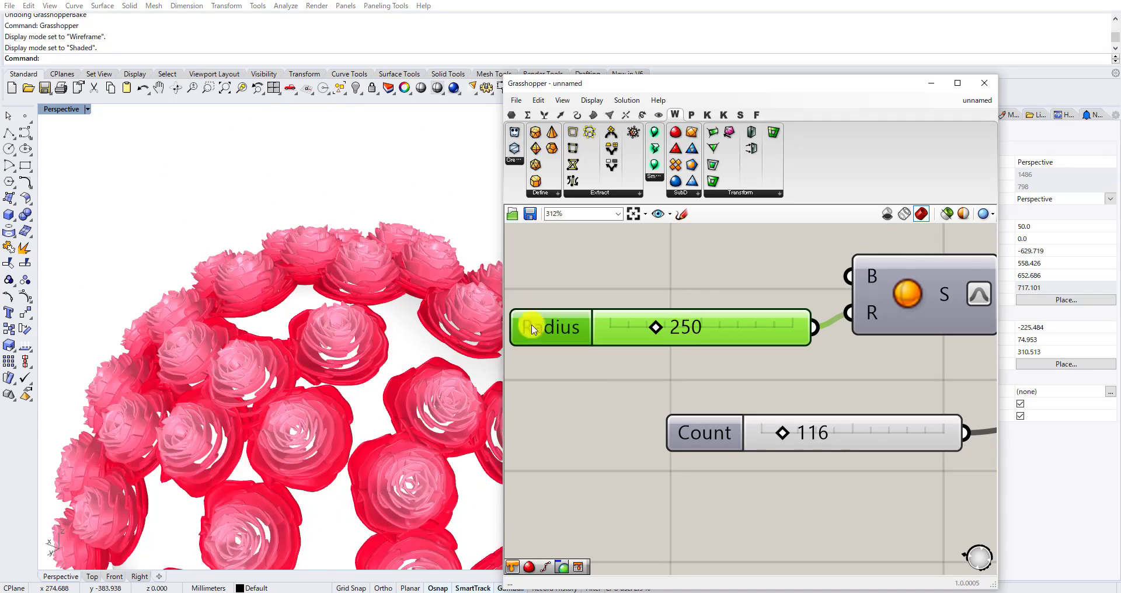
scroll(365, 291, down, 4)
right_drag(318, 255, 402, 403)
shift+right_drag(402, 403, 397, 374)
scroll(306, 318, up, 6)
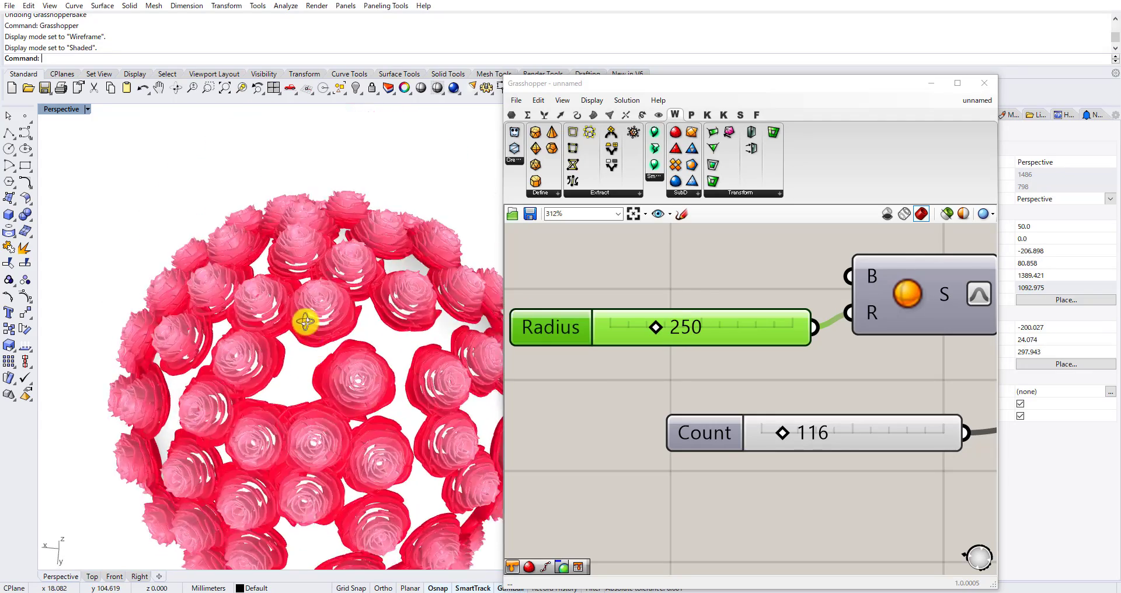
Examine the roses on the sphere from several distances and angles, moving the Grasshopper window aside to uncover more of the viewport.
scroll(383, 295, down, 5)
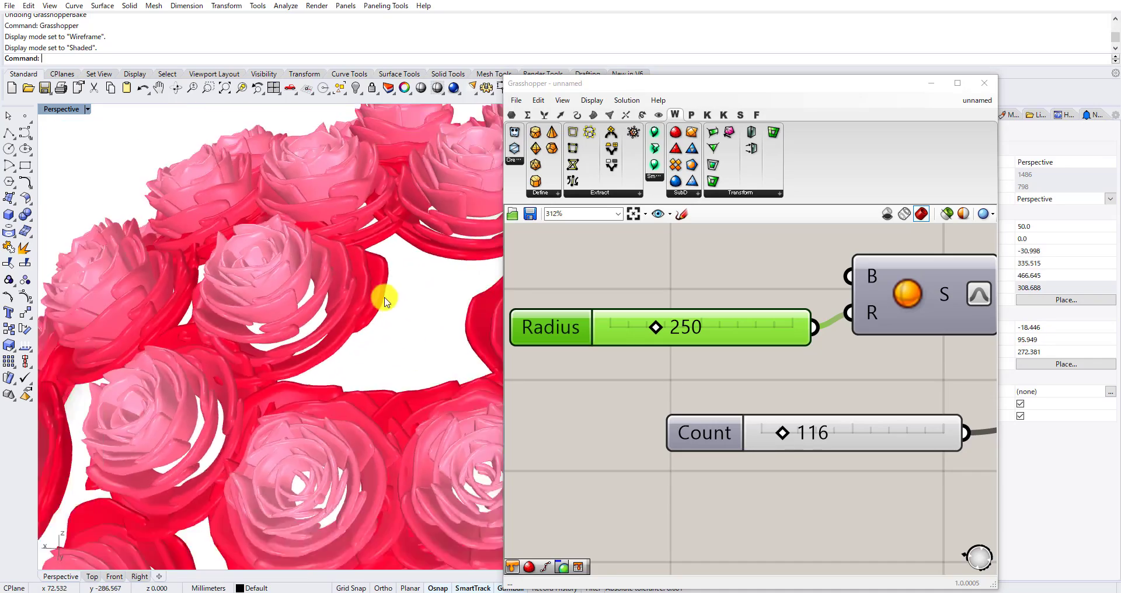
right_drag(251, 295, 269, 258)
scroll(269, 258, up, 6)
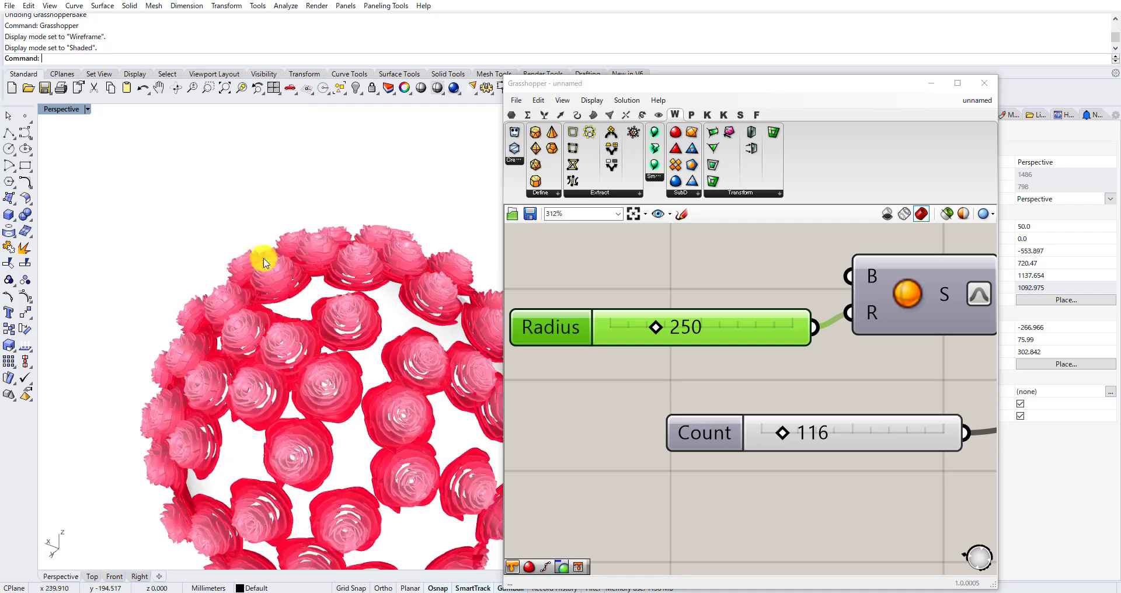
shift+right_drag(439, 358, 478, 375)
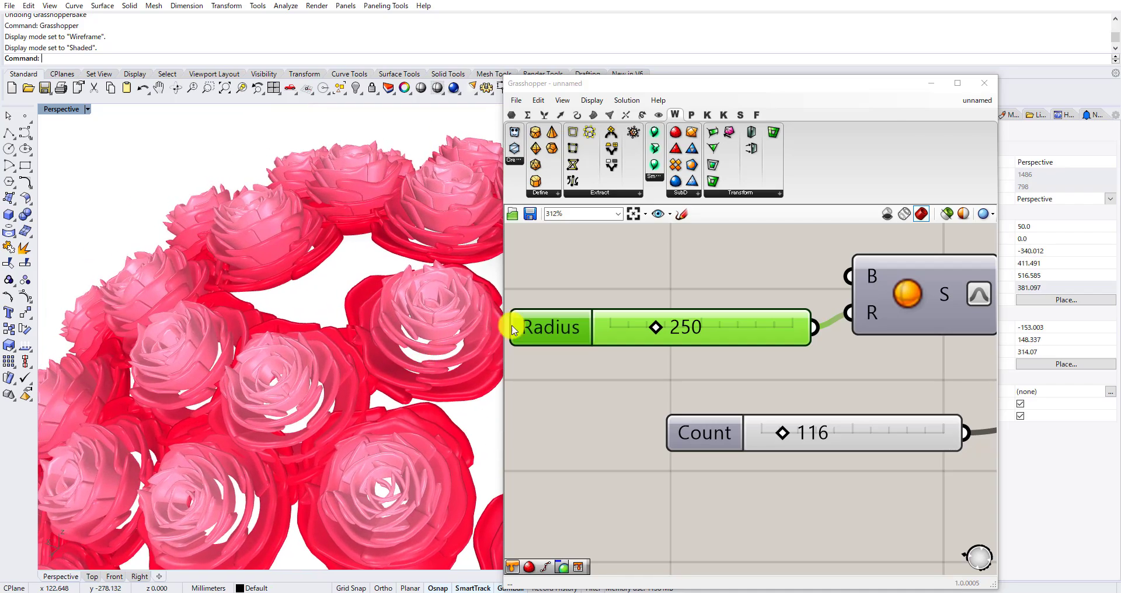
drag(503, 312, 693, 311)
shift+right_drag(439, 329, 507, 464)
right_drag(447, 381, 478, 403)
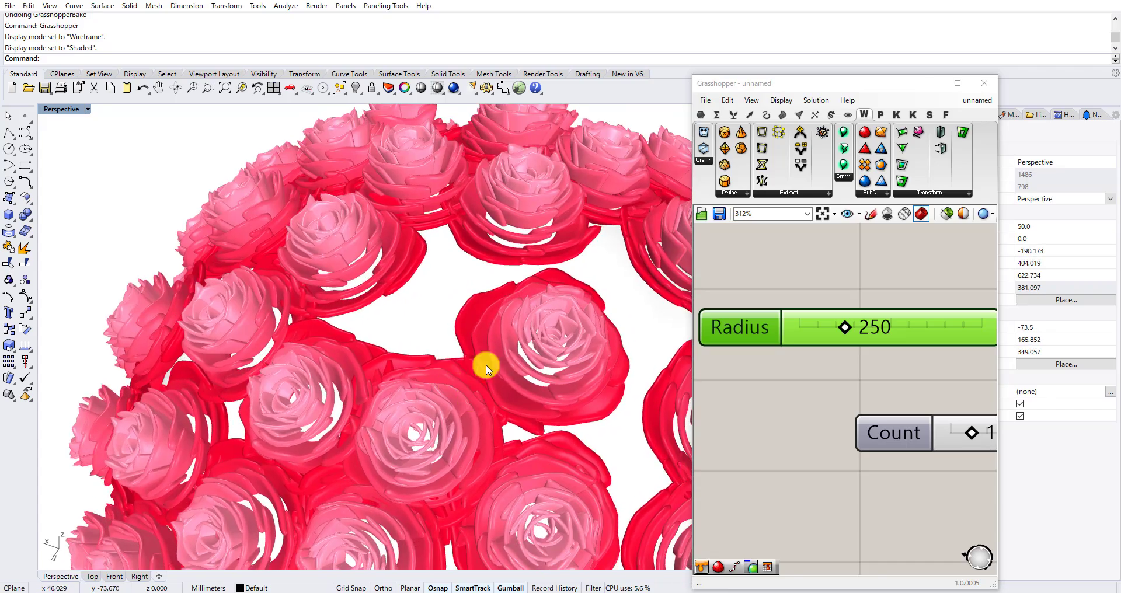
scroll(549, 379, down, 6)
scroll(544, 369, down, 3)
scroll(541, 364, up, 11)
shift+right_drag(537, 364, 600, 449)
scroll(538, 366, down, 5)
scroll(834, 381, down, 6)
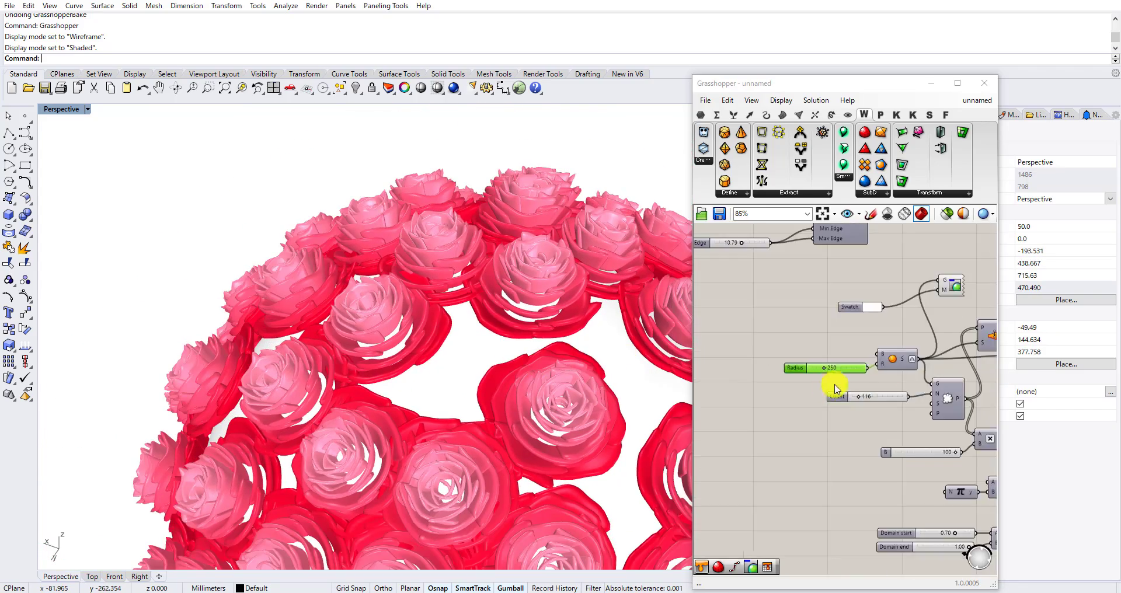
Look at the green rose reference photo in the browser, then return to the Grasshopper definition.
right_drag(856, 349, 743, 348)
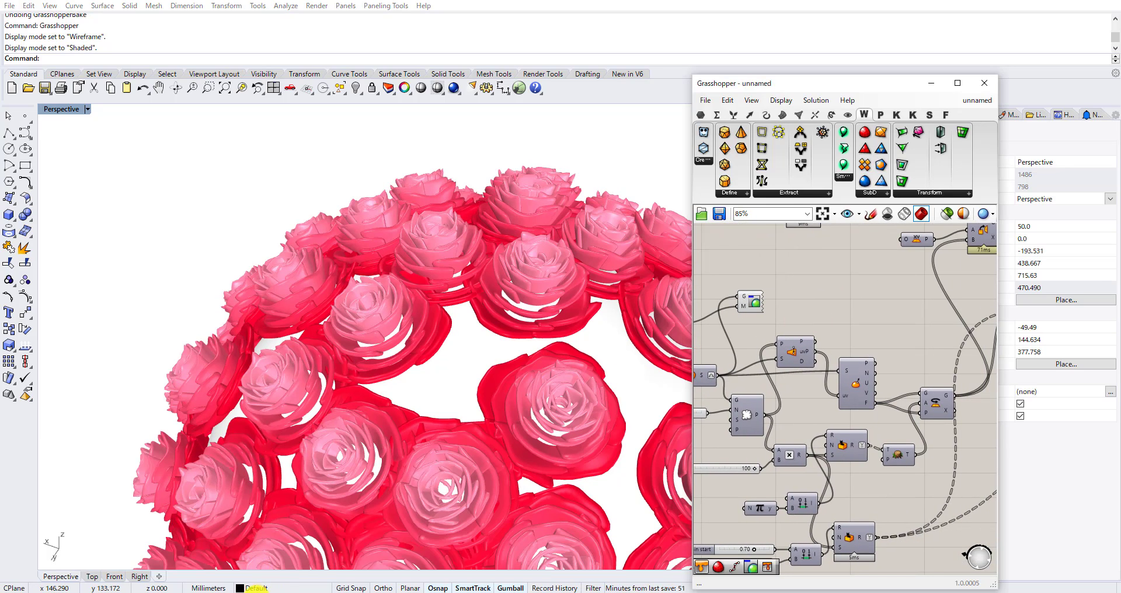
click(277, 577)
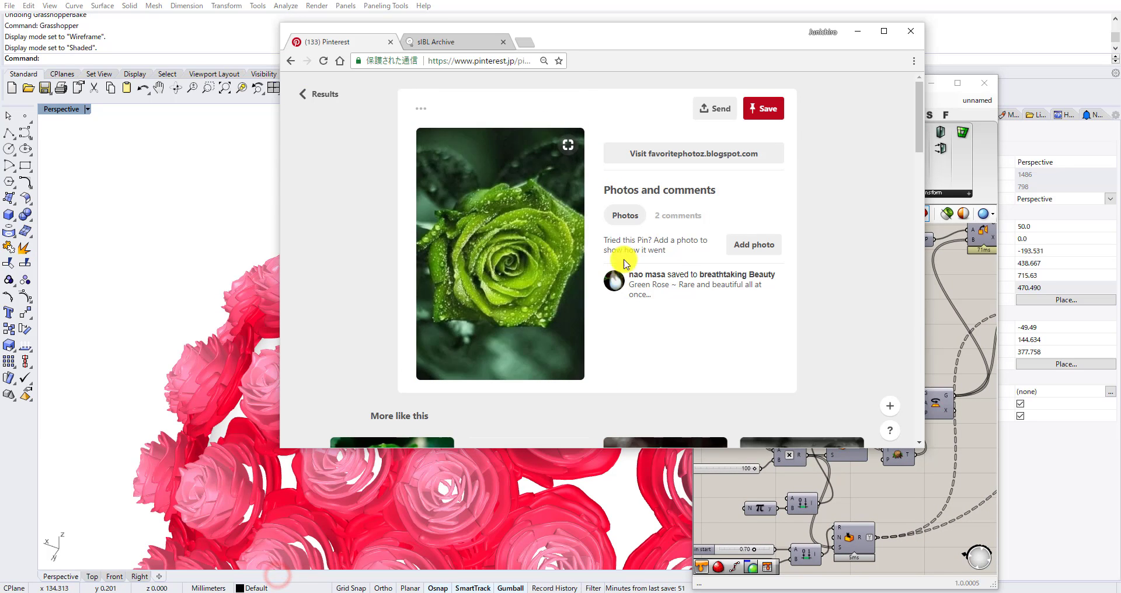
click(863, 480)
scroll(897, 360, down, 5)
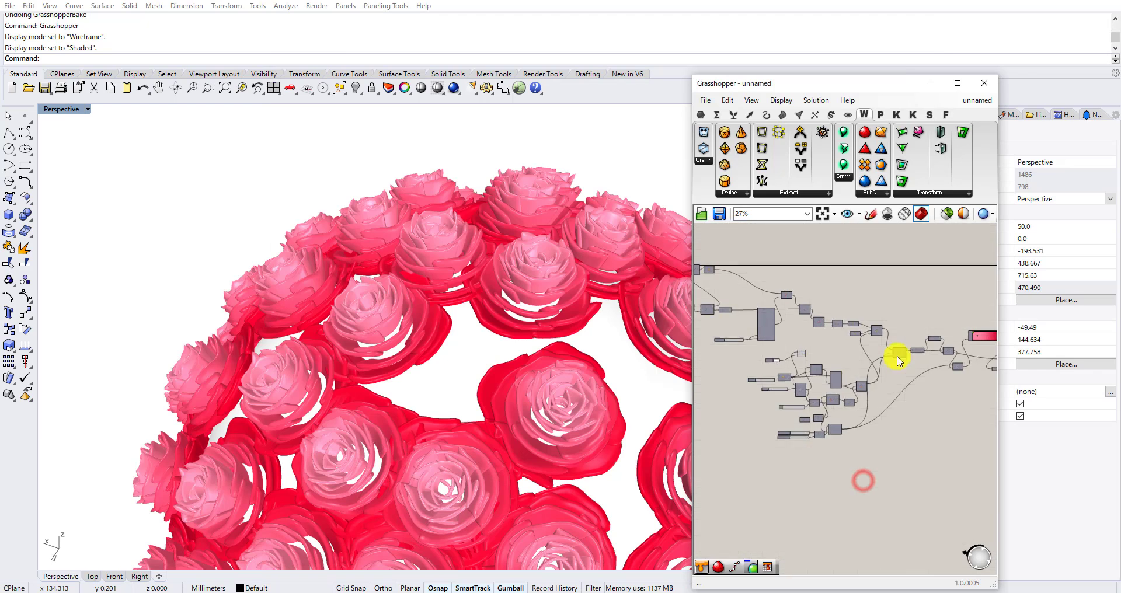
Recolour the gradient's end grip from red to a saturated green.
scroll(897, 360, up, 10)
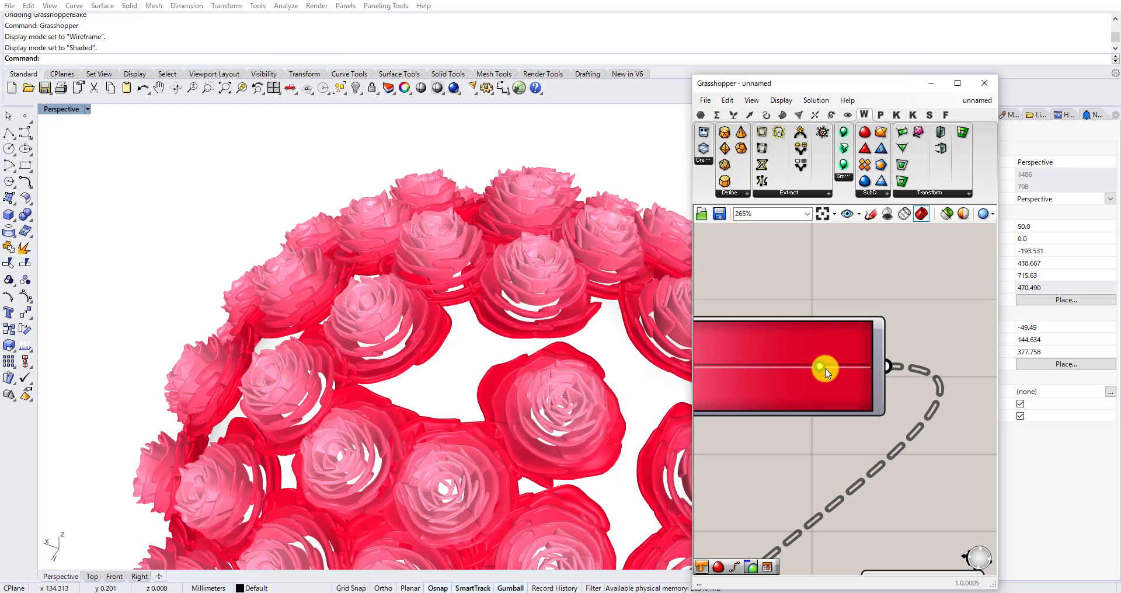
double_click(823, 369)
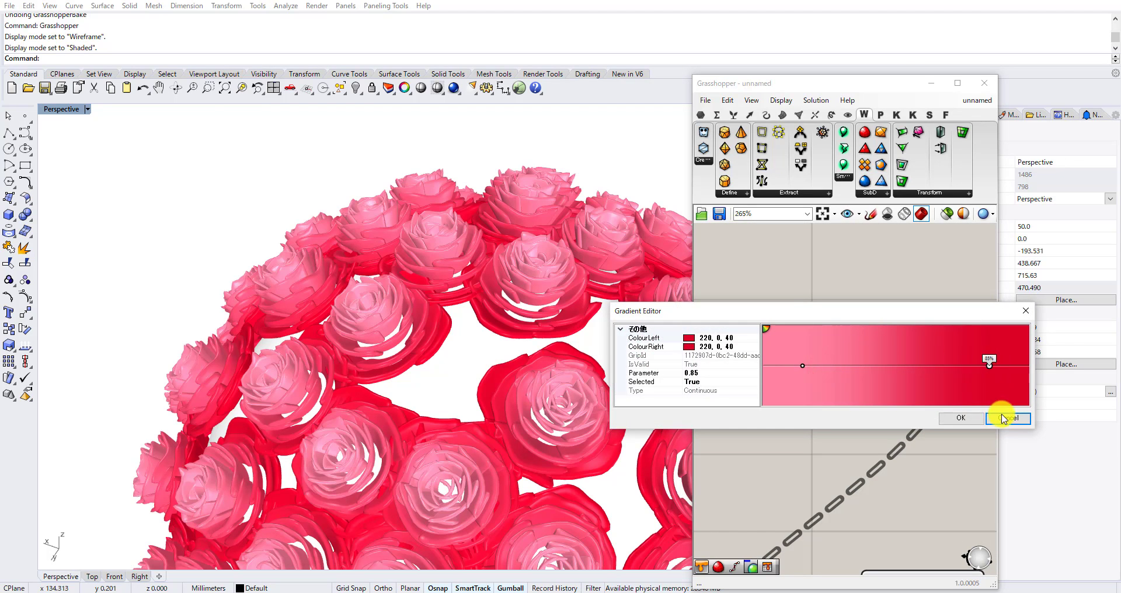
click(1004, 418)
scroll(818, 368, up, 1)
right_click(824, 369)
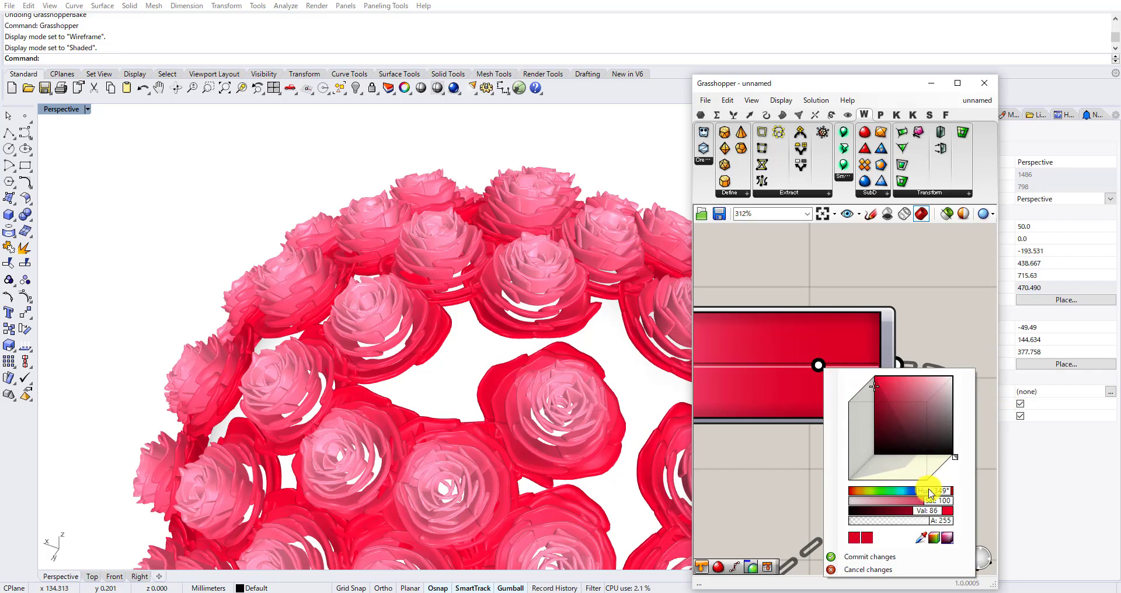
drag(932, 494, 879, 488)
mouse_move(872, 431)
mouse_down()
mouse_move(870, 422)
mouse_move(890, 418)
mouse_move(870, 426)
mouse_move(892, 447)
mouse_move(881, 402)
mouse_move(862, 421)
mouse_up()
click(851, 260)
scroll(881, 298, down, 3)
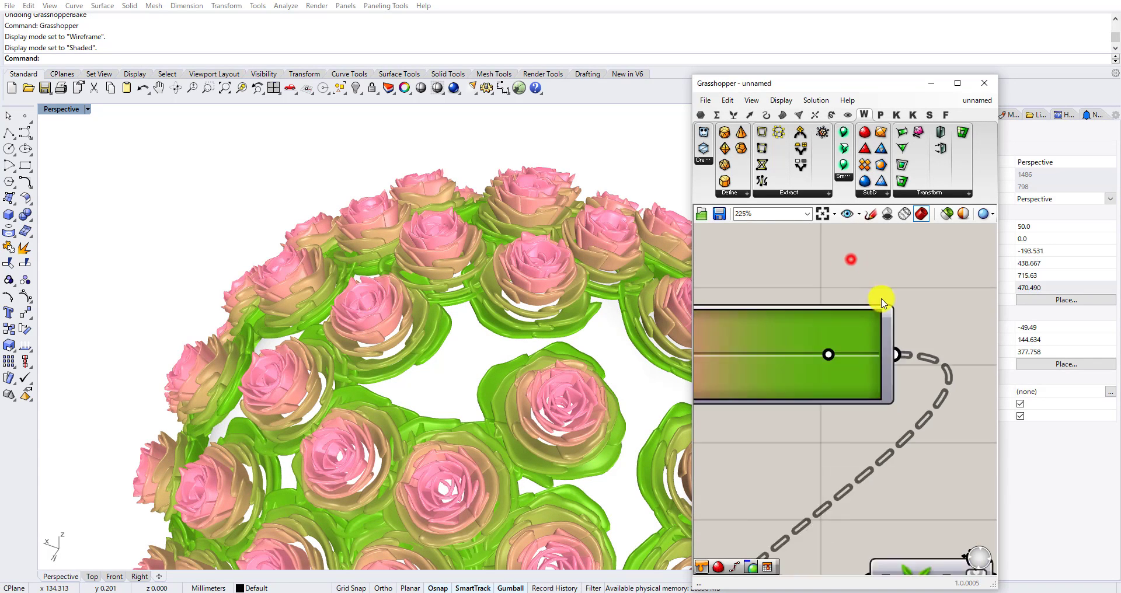
Recolour the gradient's start grip to a near-white green with hue 88°, saturation 10 and value 94.
right_drag(758, 314, 894, 308)
scroll(808, 348, up, 3)
click(810, 325)
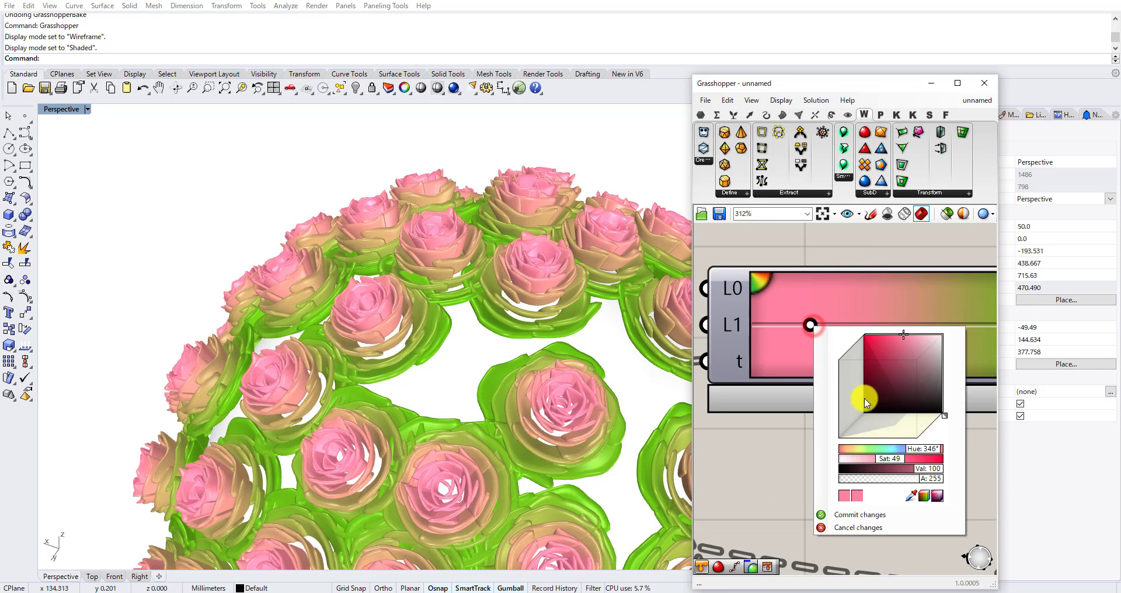
drag(921, 455, 870, 449)
mouse_move(872, 379)
mouse_down()
mouse_move(870, 351)
mouse_move(882, 346)
mouse_move(902, 365)
mouse_move(918, 362)
mouse_up()
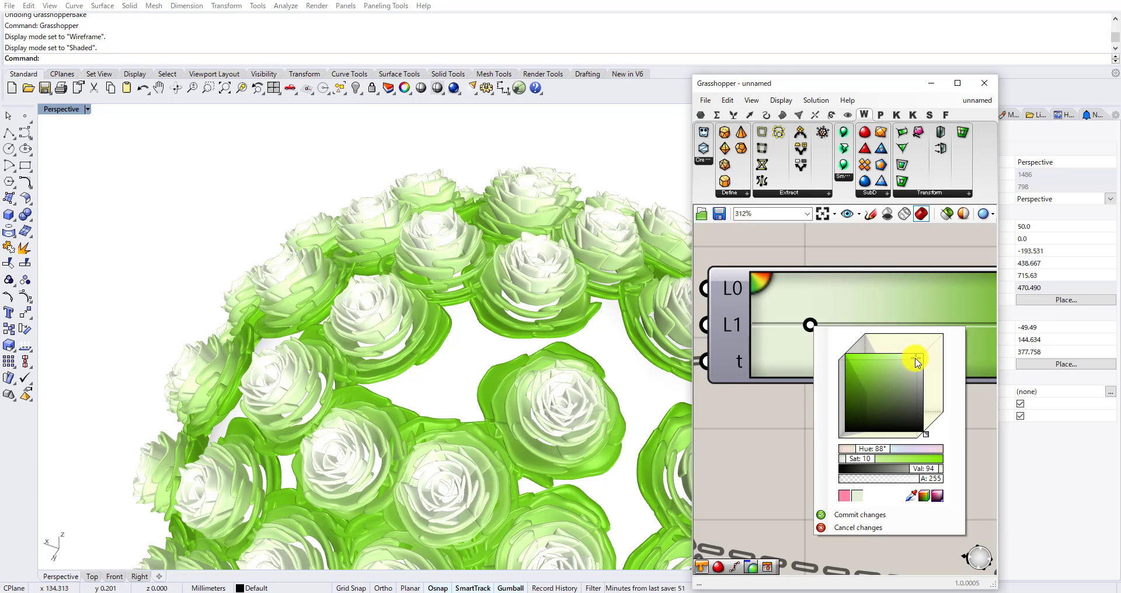
click(767, 420)
scroll(413, 374, down, 5)
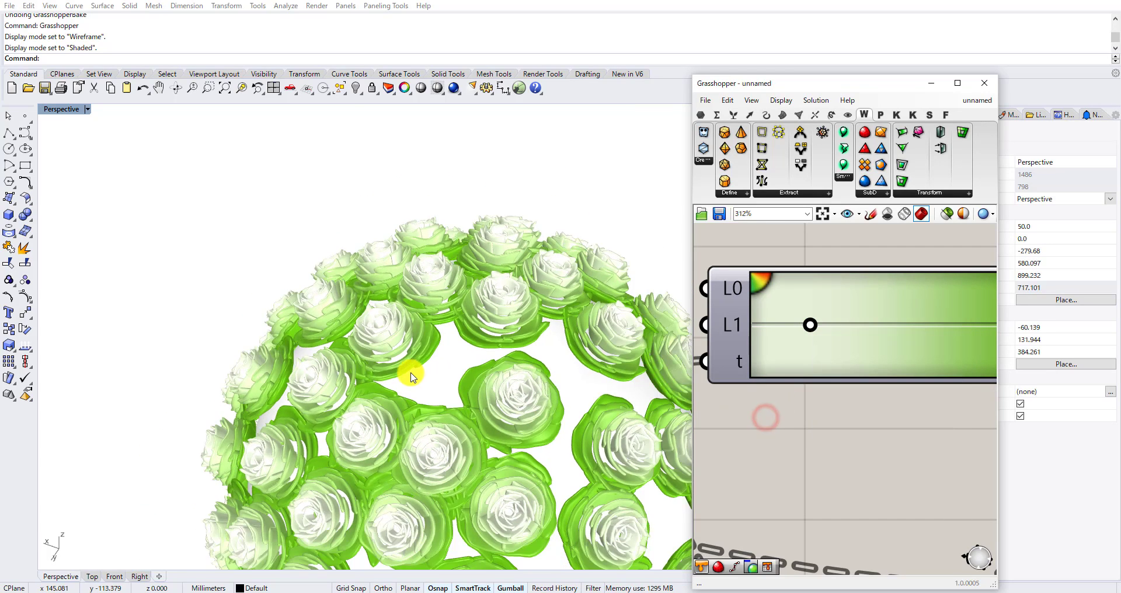
scroll(428, 389, up, 5)
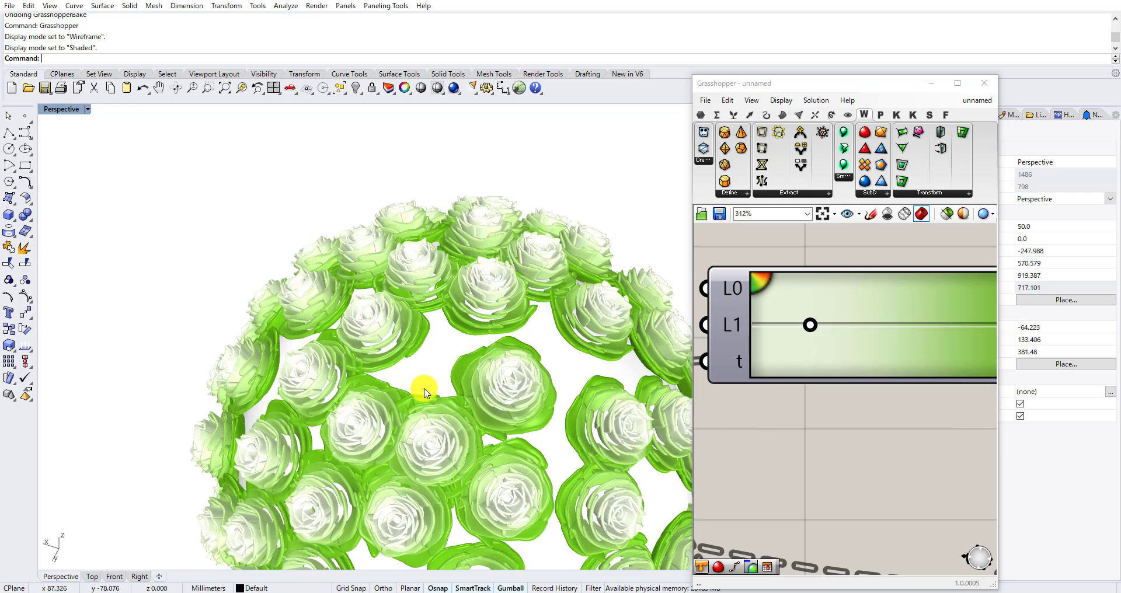
Set the Count slider for the points distributed over the sphere to 120.
scroll(797, 493, down, 10)
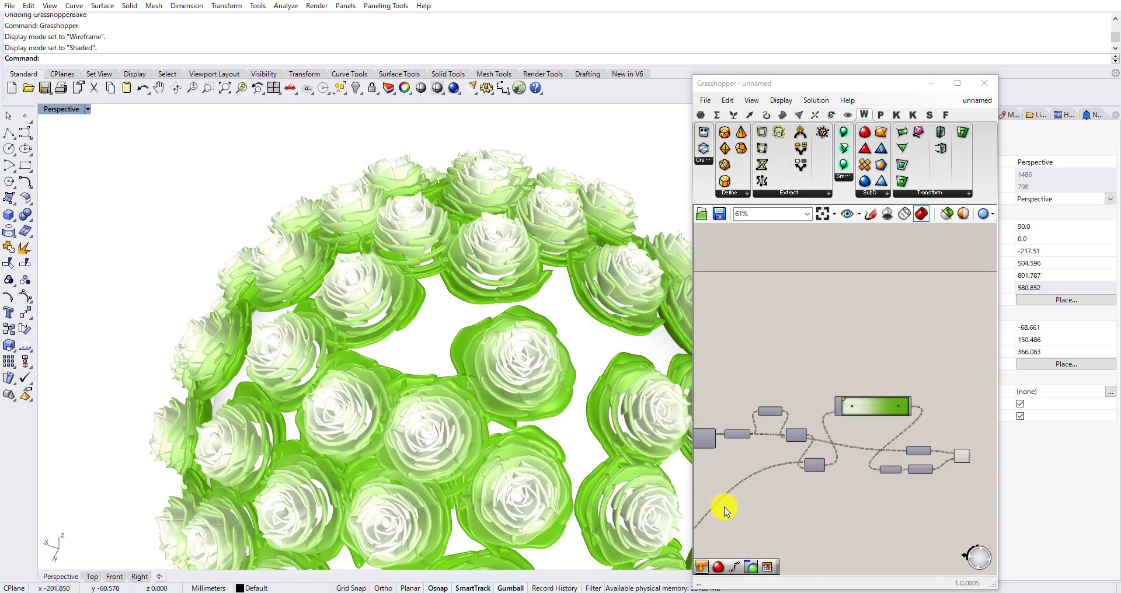
scroll(752, 460, up, 7)
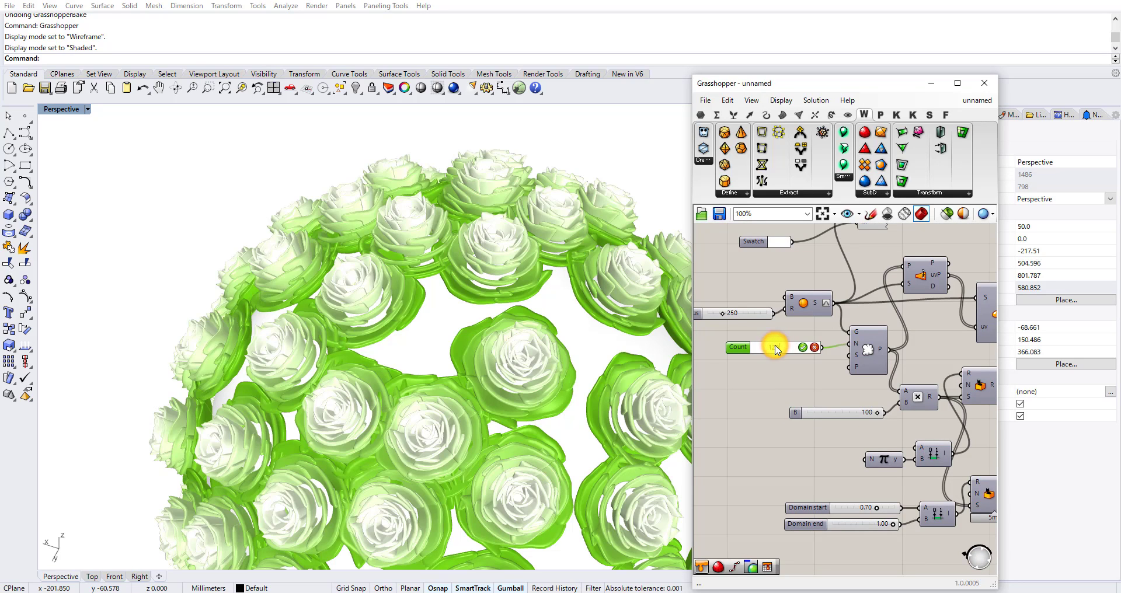
key(Return)
mouse_move(537, 332)
shift+right_down()
mouse_move(517, 354)
mouse_move(516, 328)
mouse_move(535, 337)
shift+right_up()
scroll(517, 355, up, 1)
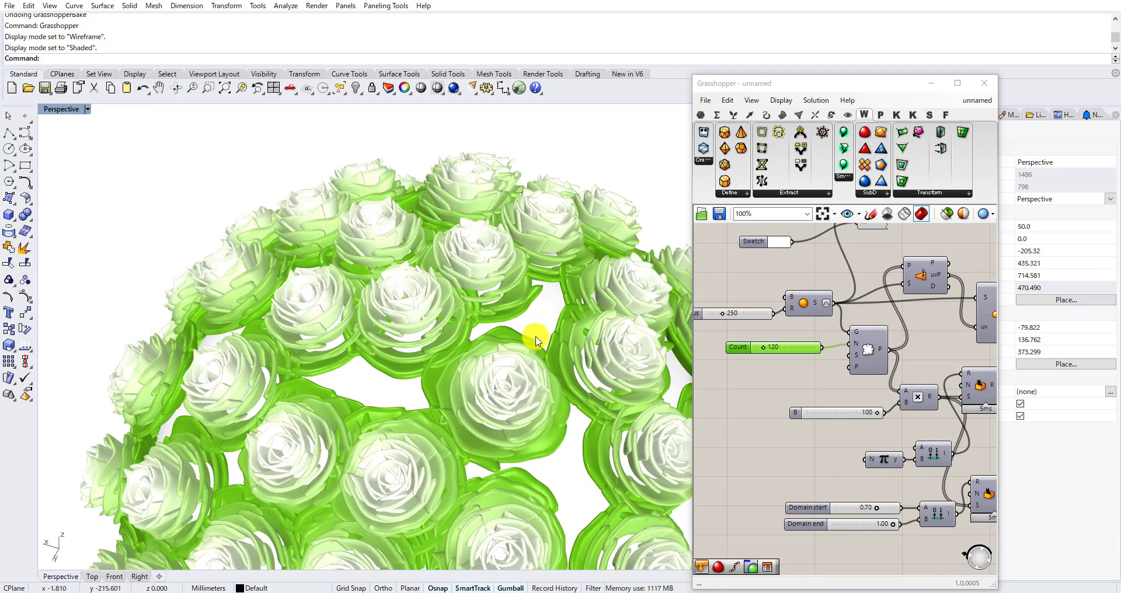
Examine the distribution and overlap of the white-and-green roses over the sphere from different distances and angles.
scroll(537, 340, up, 2)
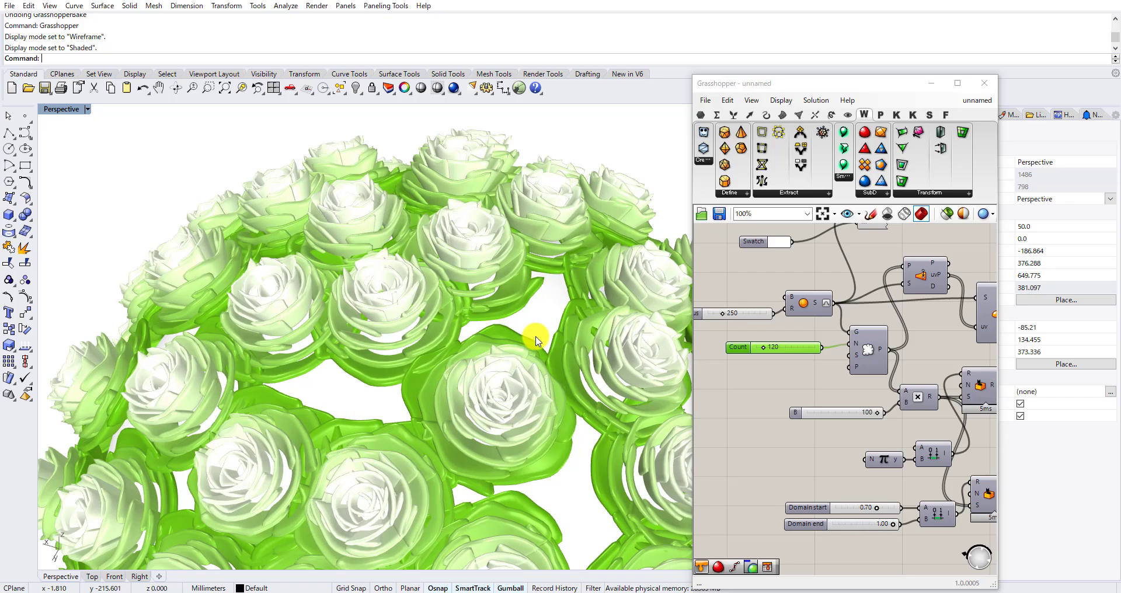
scroll(536, 337, down, 2)
shift+right_drag(536, 337, 536, 363)
scroll(506, 308, down, 8)
scroll(495, 297, up, 3)
scroll(496, 299, up, 2)
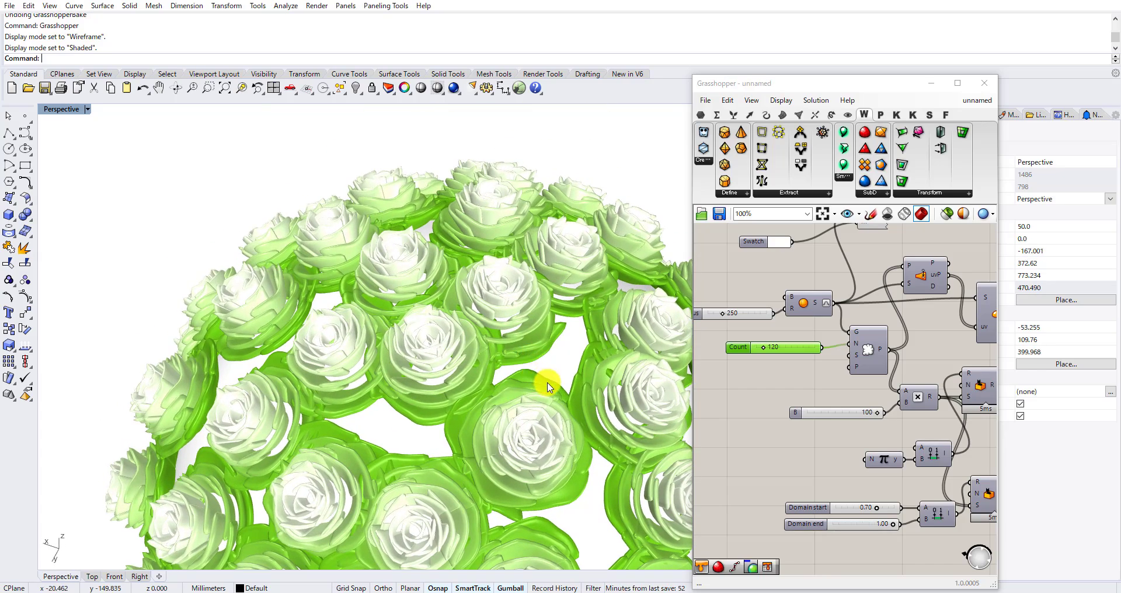
mouse_move(549, 385)
right_down()
mouse_move(533, 358)
mouse_move(538, 385)
right_up()
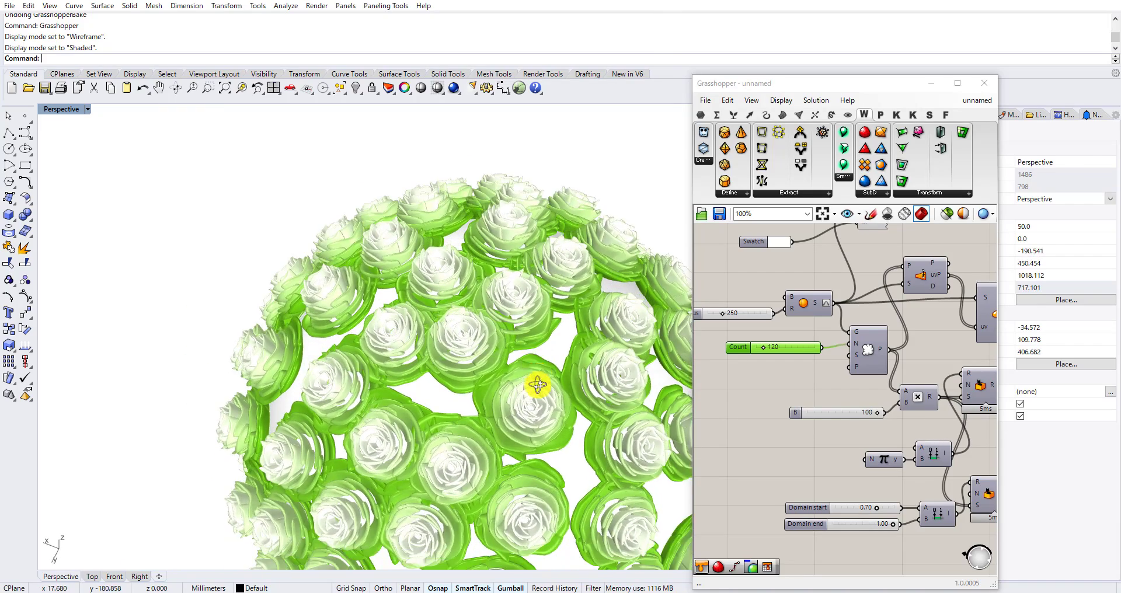
scroll(536, 403, up, 3)
Set the Count slider feeding the Divide Curve component of the rose definition to 380.
scroll(881, 377, down, 4)
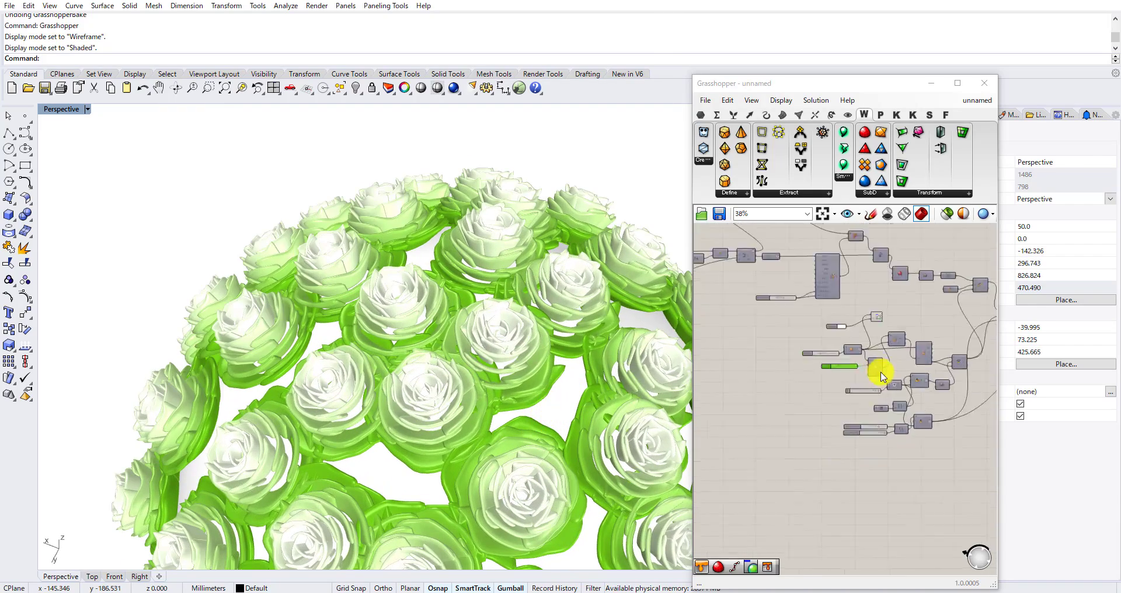
scroll(881, 376, down, 2)
scroll(914, 367, up, 2)
scroll(915, 365, down, 6)
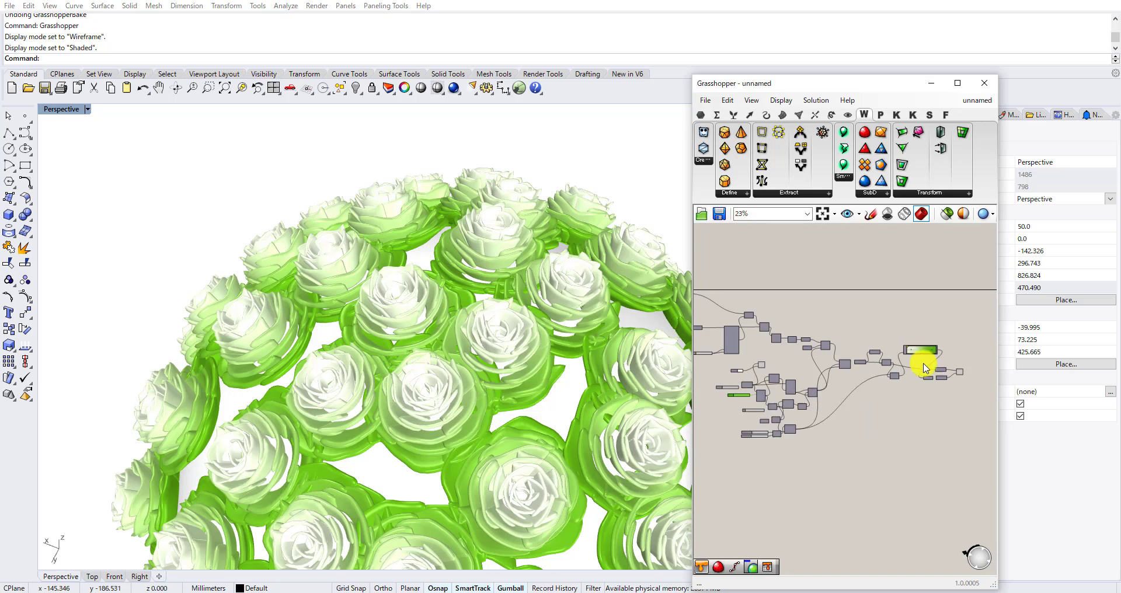
right_drag(841, 383, 932, 390)
right_drag(786, 394, 861, 387)
scroll(811, 364, up, 5)
scroll(841, 365, up, 8)
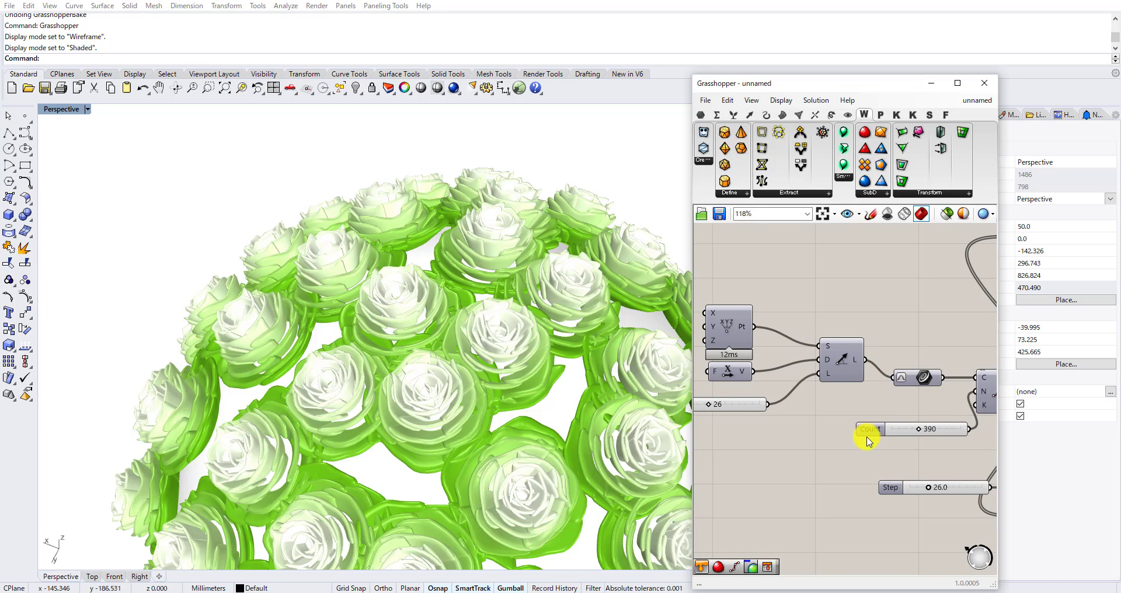
scroll(868, 442, down, 4)
right_drag(555, 395, 517, 351)
scroll(851, 392, up, 5)
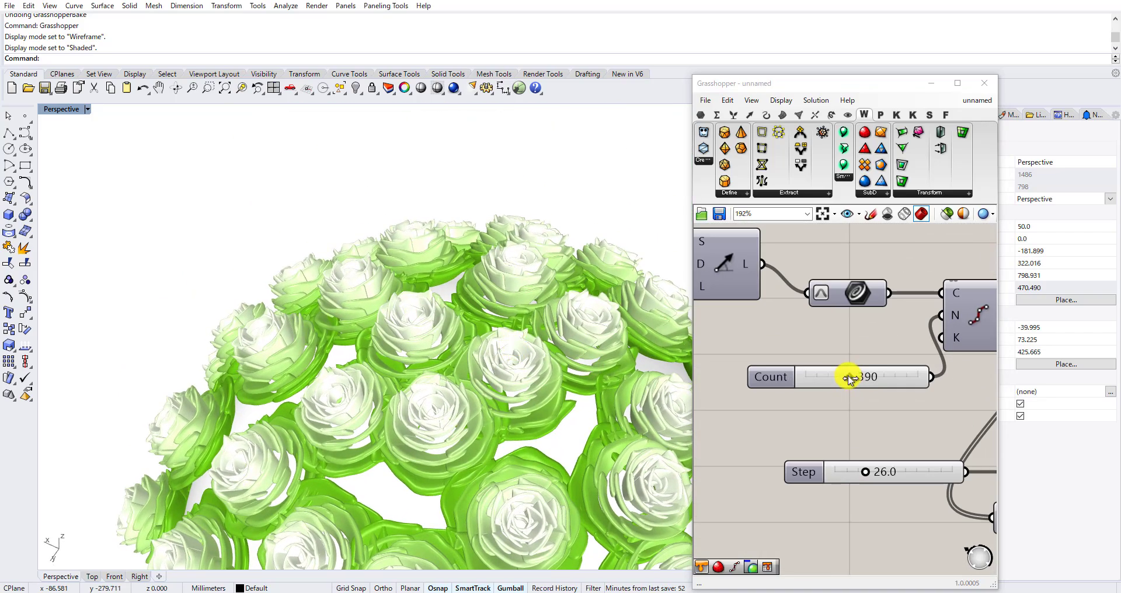
drag(849, 378, 848, 377)
scroll(826, 350, down, 3)
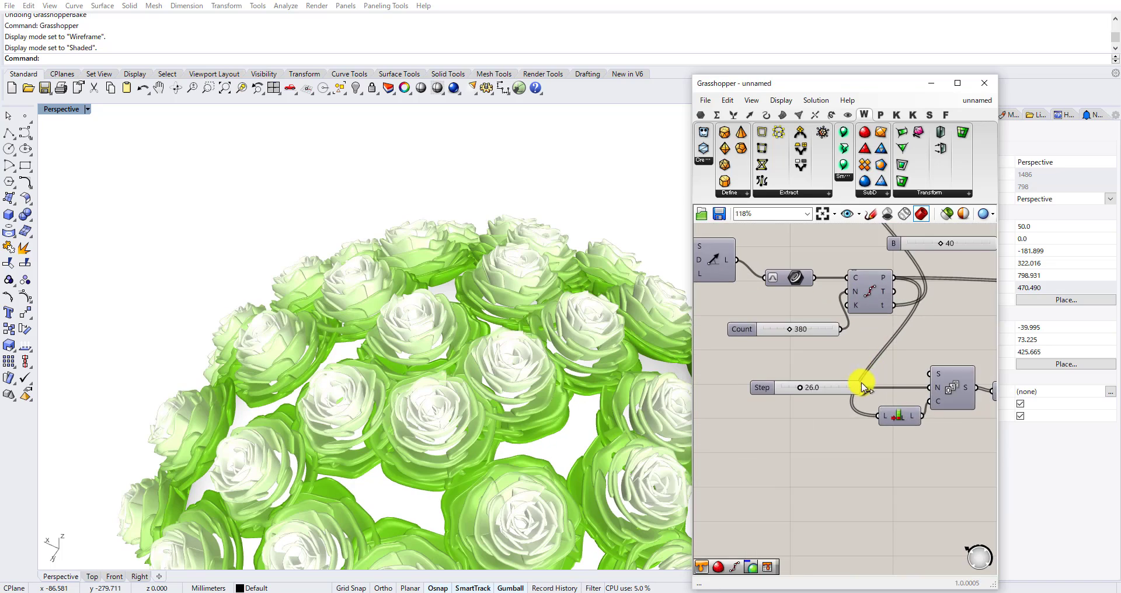
right_drag(851, 374, 821, 388)
scroll(833, 383, down, 6)
right_drag(621, 413, 610, 387)
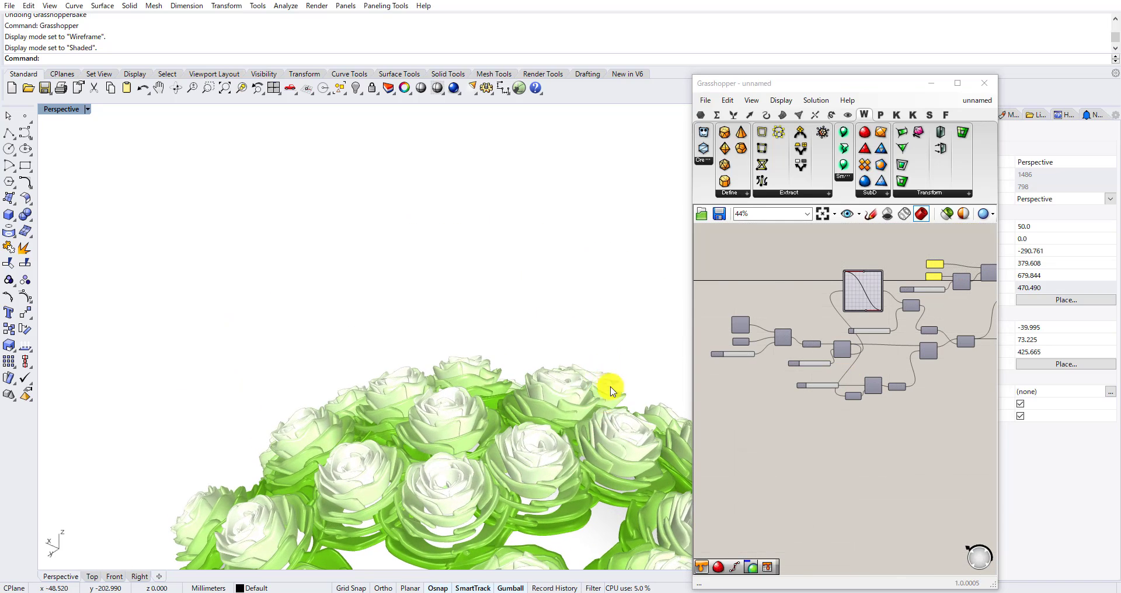
Try a value of 100 on the B slider multiplying the Graph Mapper output, and return it to a lower value.
right_drag(602, 473, 654, 321)
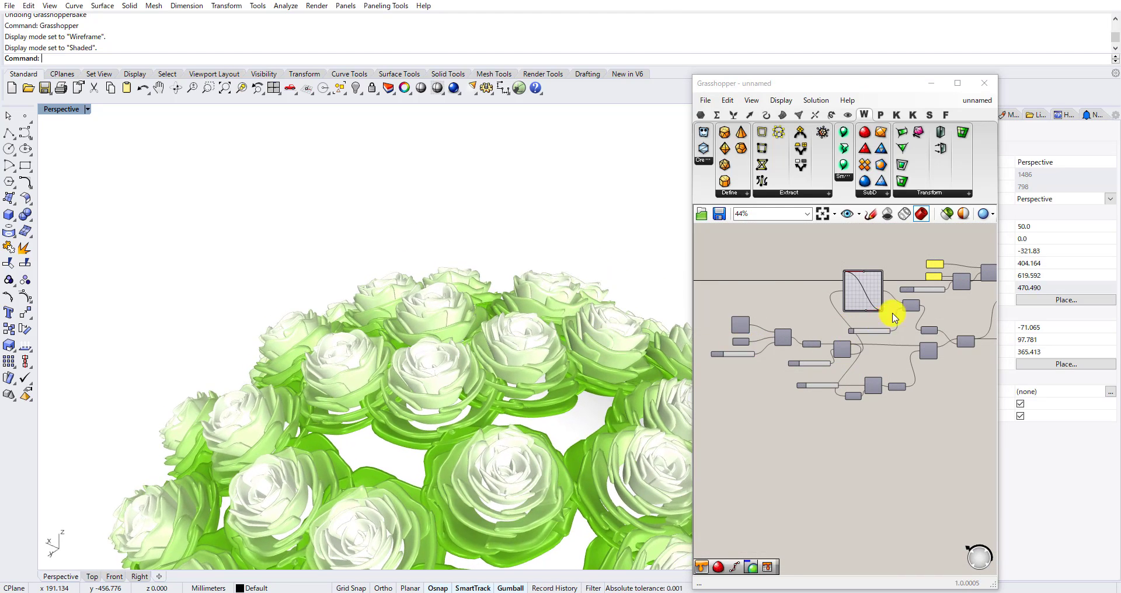
scroll(809, 365, up, 3)
scroll(809, 367, up, 3)
scroll(802, 371, down, 3)
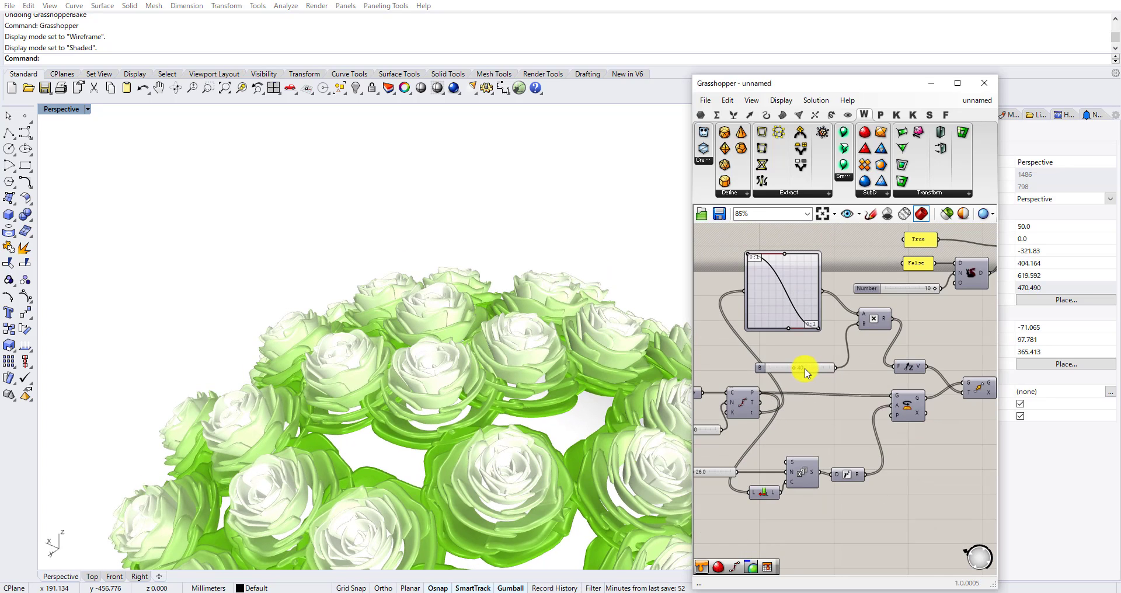
right_drag(805, 369, 847, 373)
scroll(841, 372, up, 3)
drag(863, 370, 929, 366)
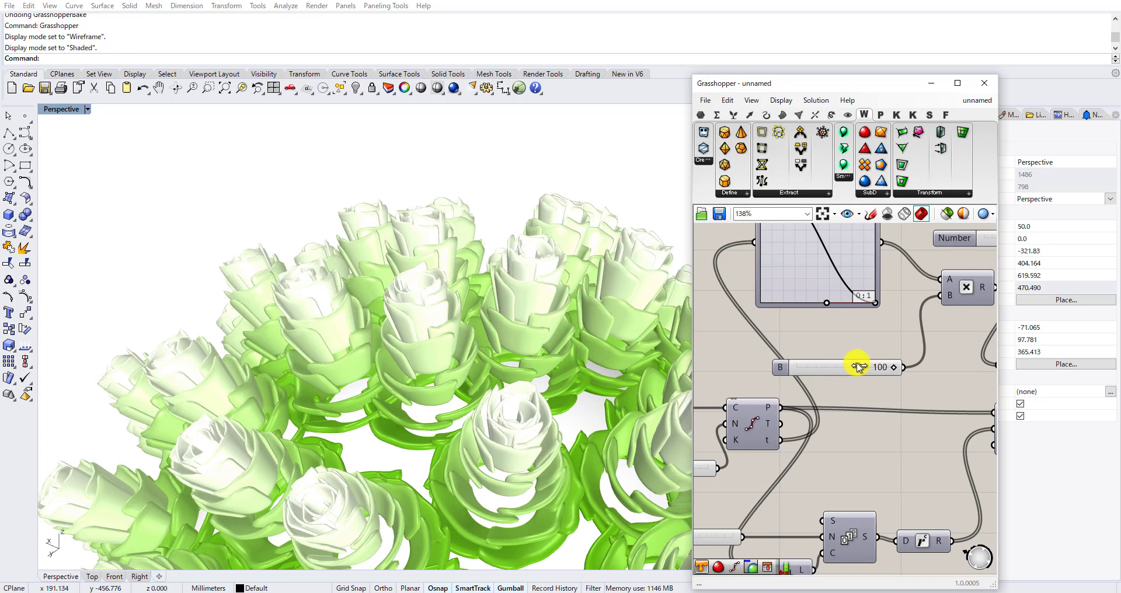
drag(859, 366, 838, 368)
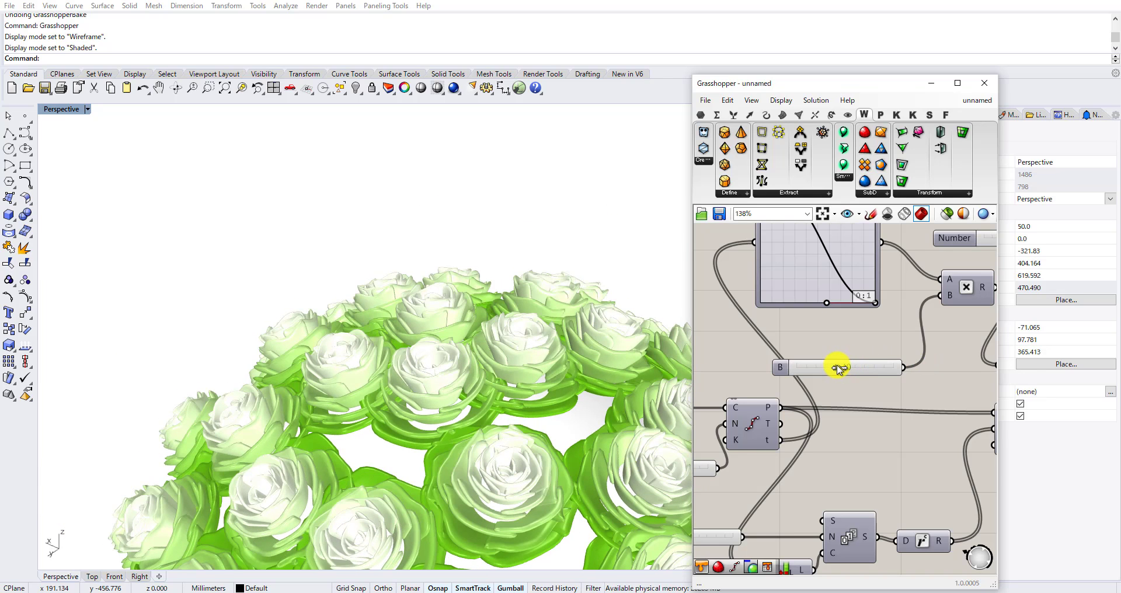
Slightly reduce the Length slider feeding the Line SDL component at the start of the rose definition.
scroll(891, 328, down, 8)
scroll(769, 365, up, 9)
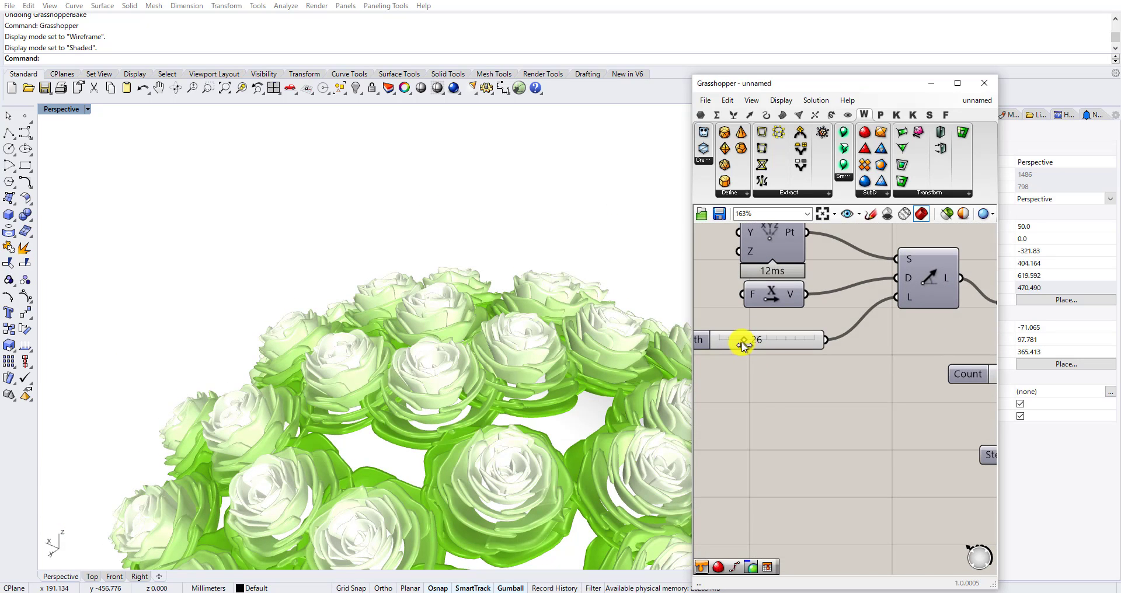
mouse_move(743, 341)
mouse_down()
mouse_move(823, 349)
mouse_move(741, 343)
mouse_up()
scroll(782, 390, down, 6)
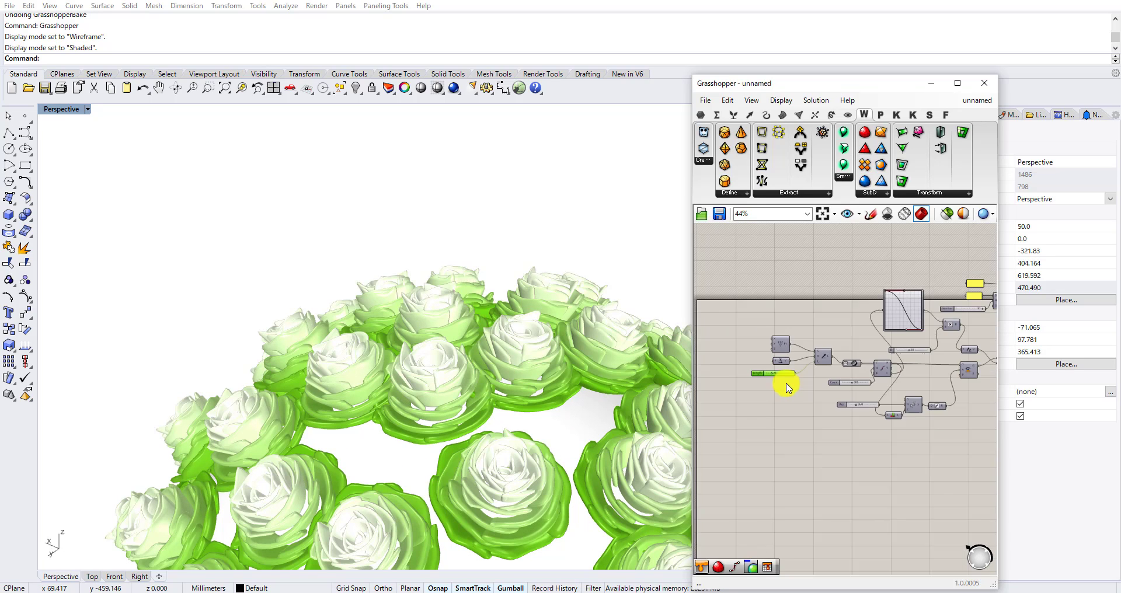
Examine the roses from a closer angle and review the definition through to the gradient and Custom Preview components.
right_drag(787, 387, 709, 395)
scroll(909, 341, up, 3)
right_drag(940, 331, 916, 383)
scroll(853, 339, down, 3)
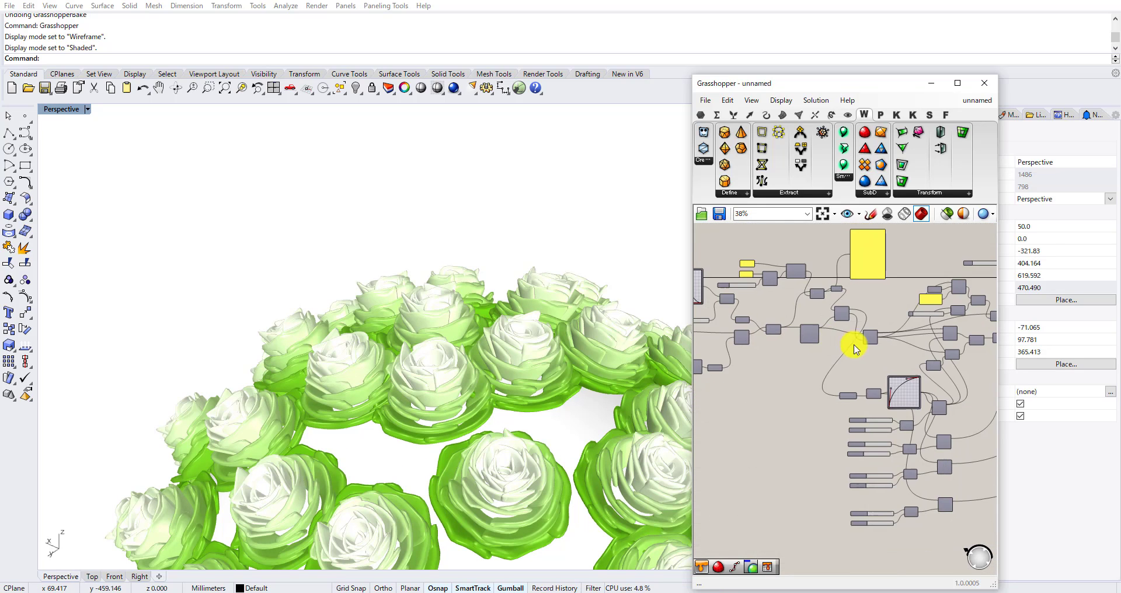
right_drag(501, 376, 552, 392)
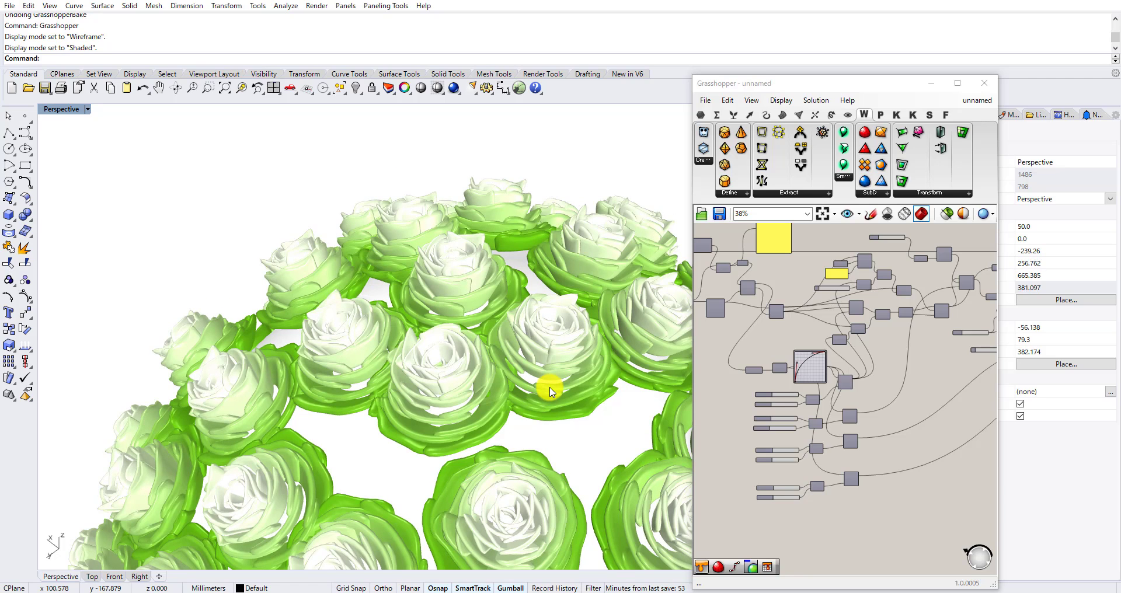
scroll(761, 388, down, 7)
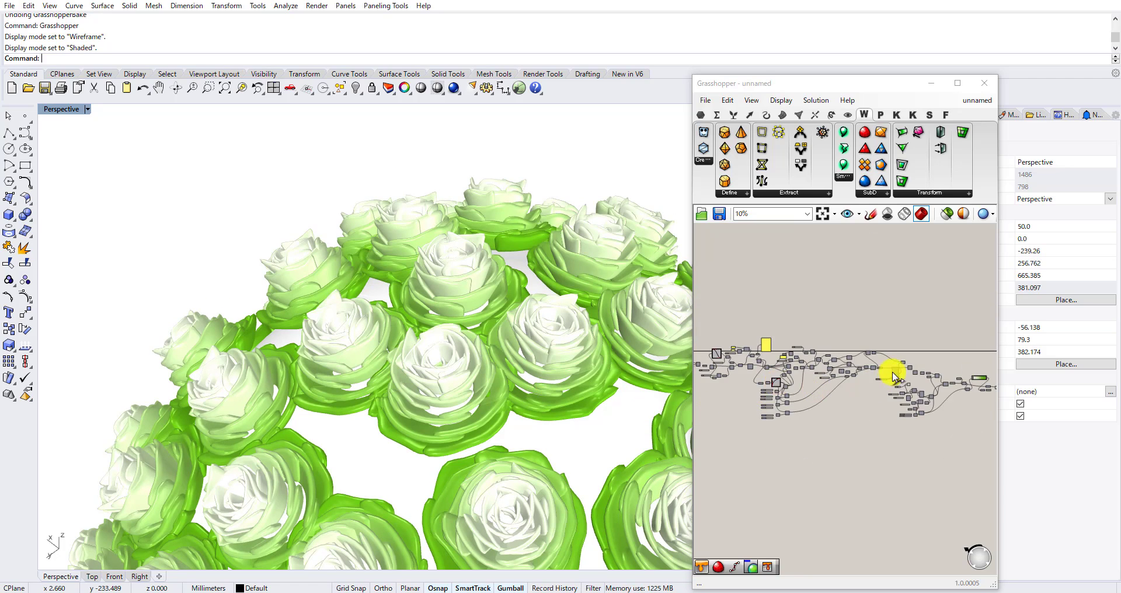
scroll(892, 373, up, 3)
right_drag(892, 373, 759, 407)
scroll(911, 411, up, 3)
scroll(965, 426, up, 4)
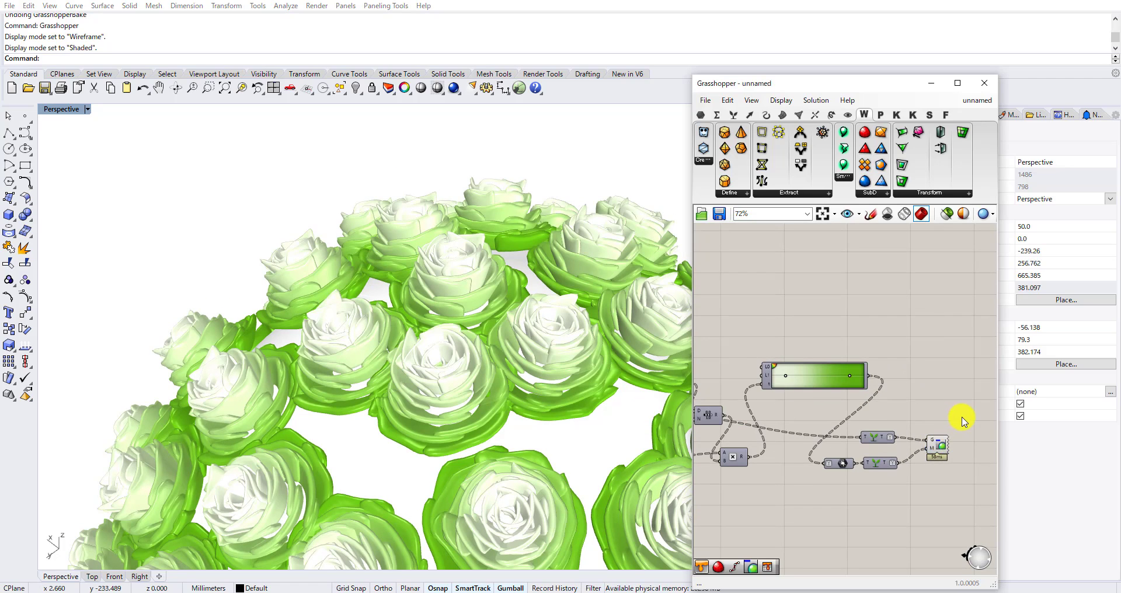